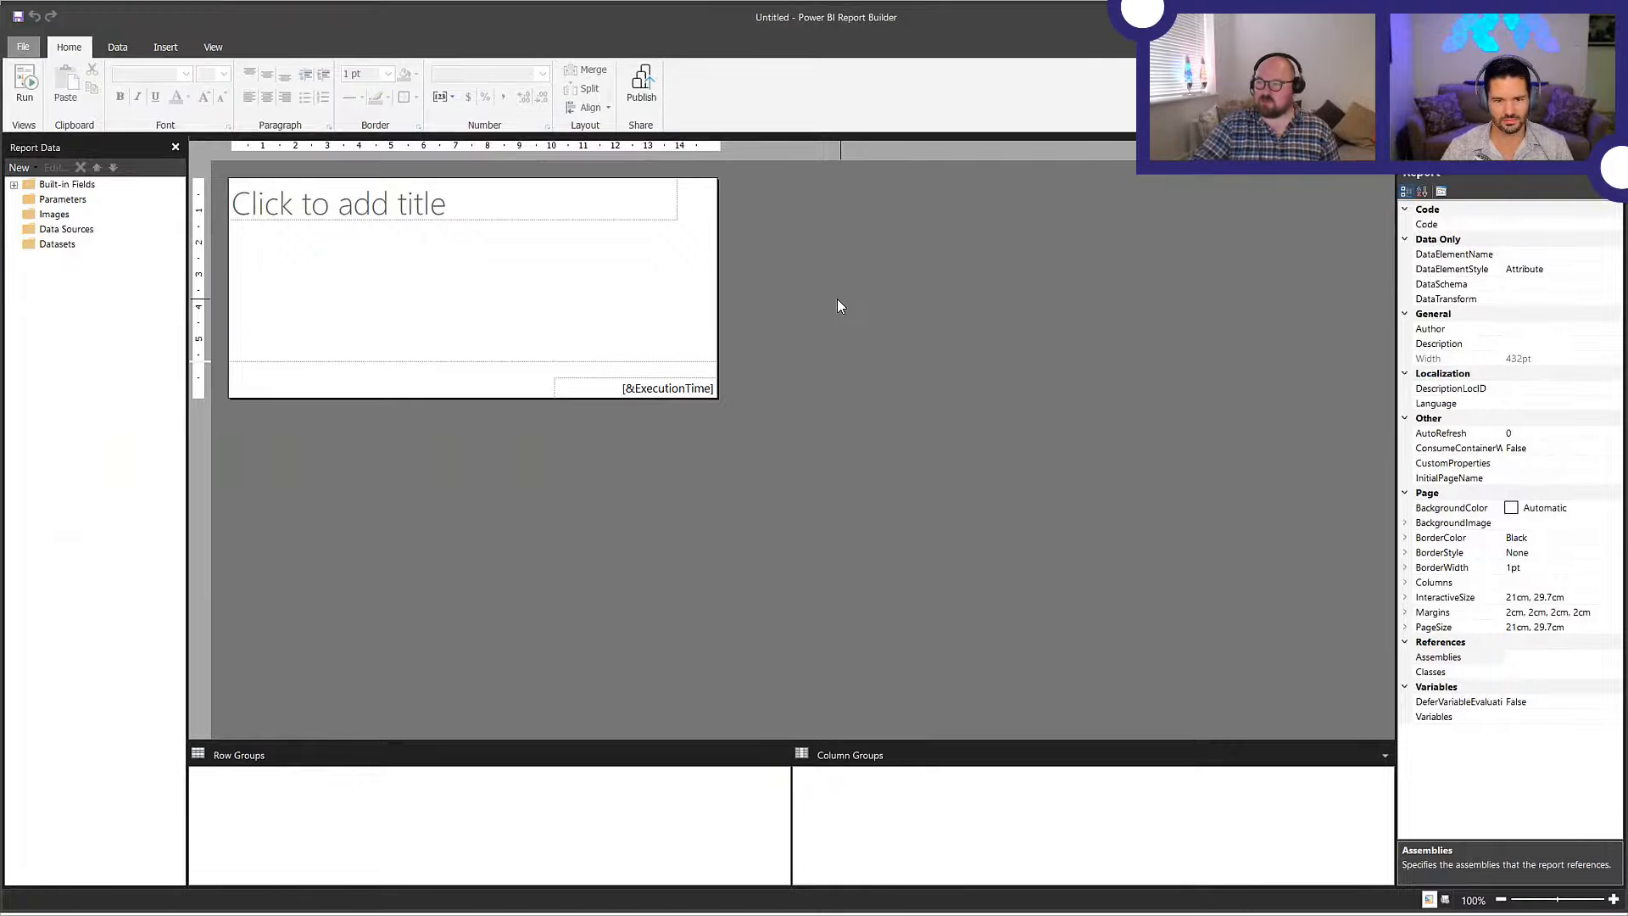
- Connect the report to the Contoso Retail Dataset from the Contoso Retail Data Model workspace in the Power BI service
click(117, 51)
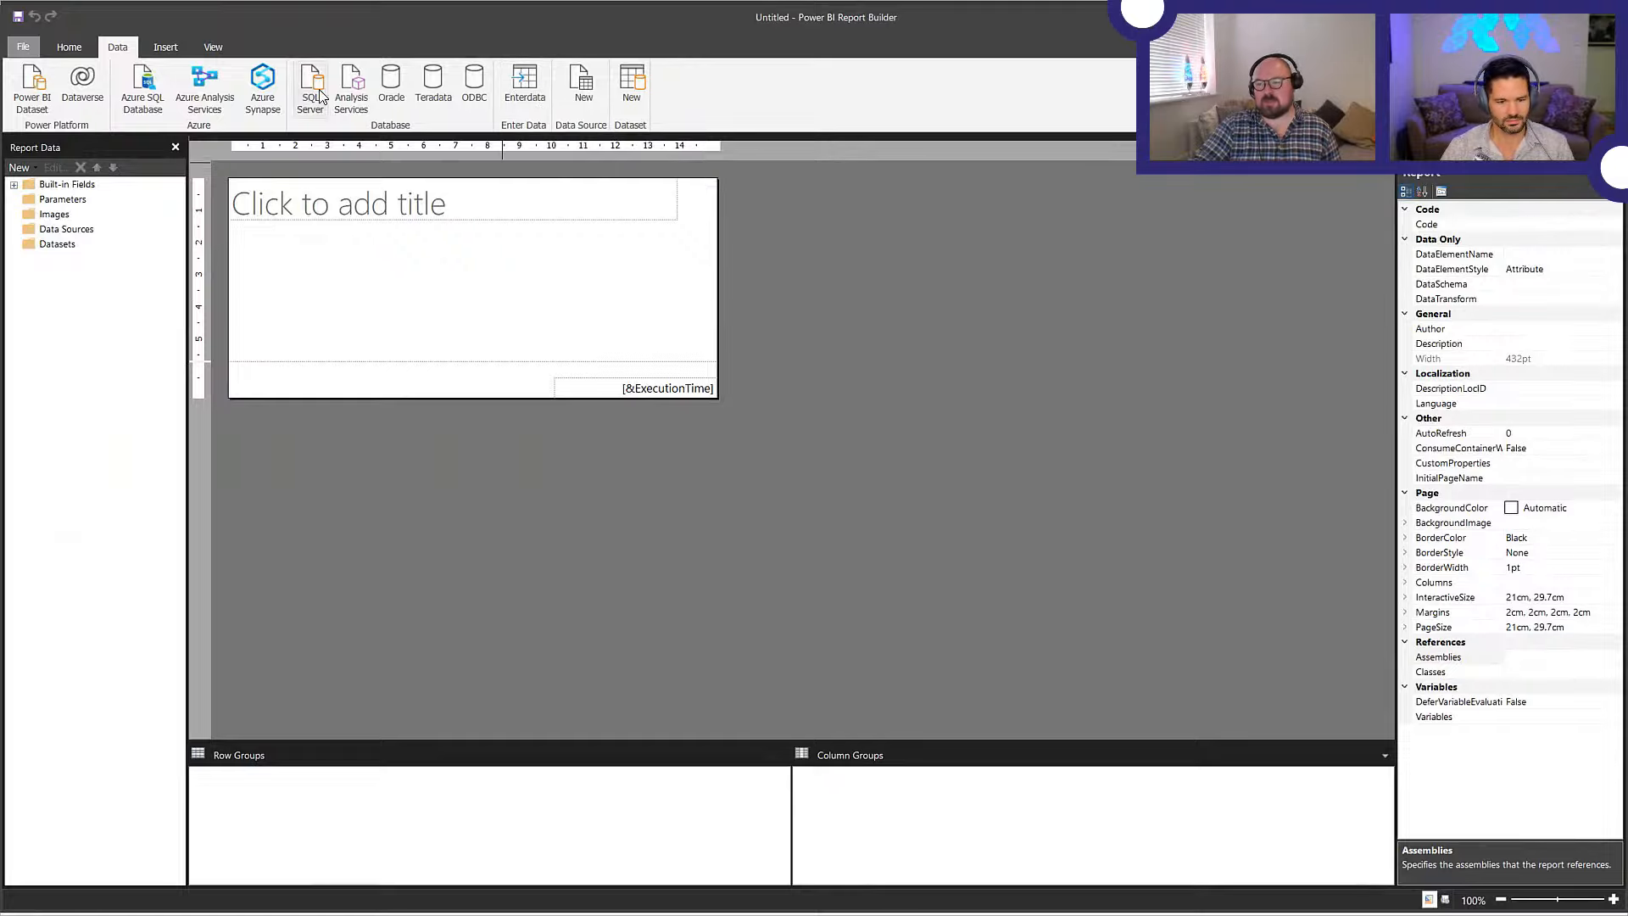
click(38, 91)
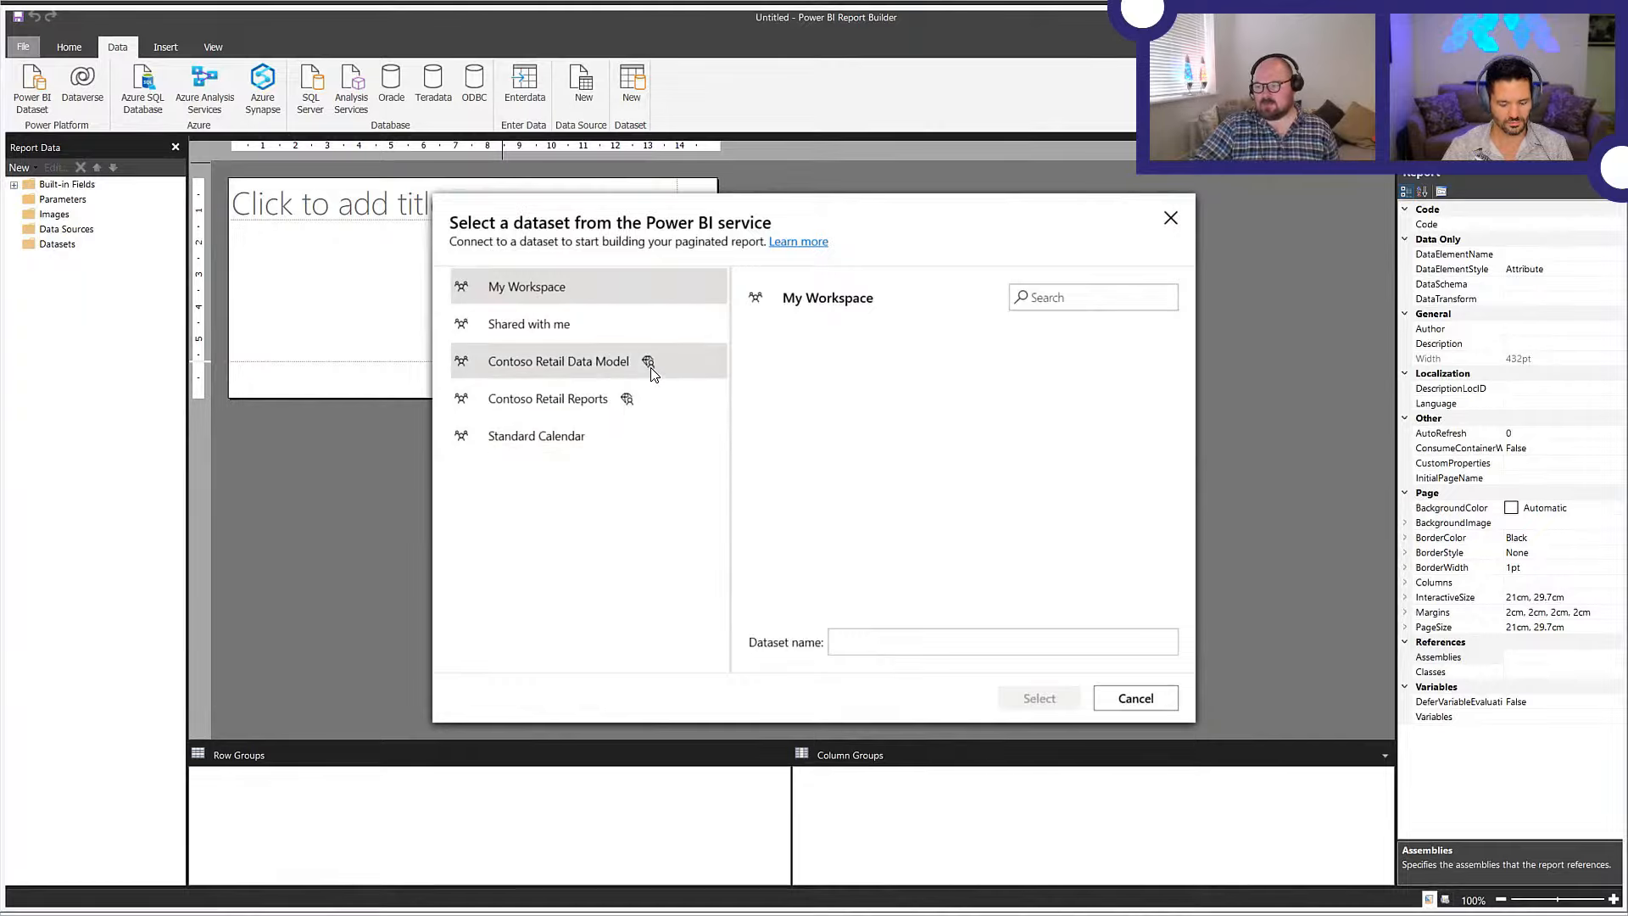
click(585, 372)
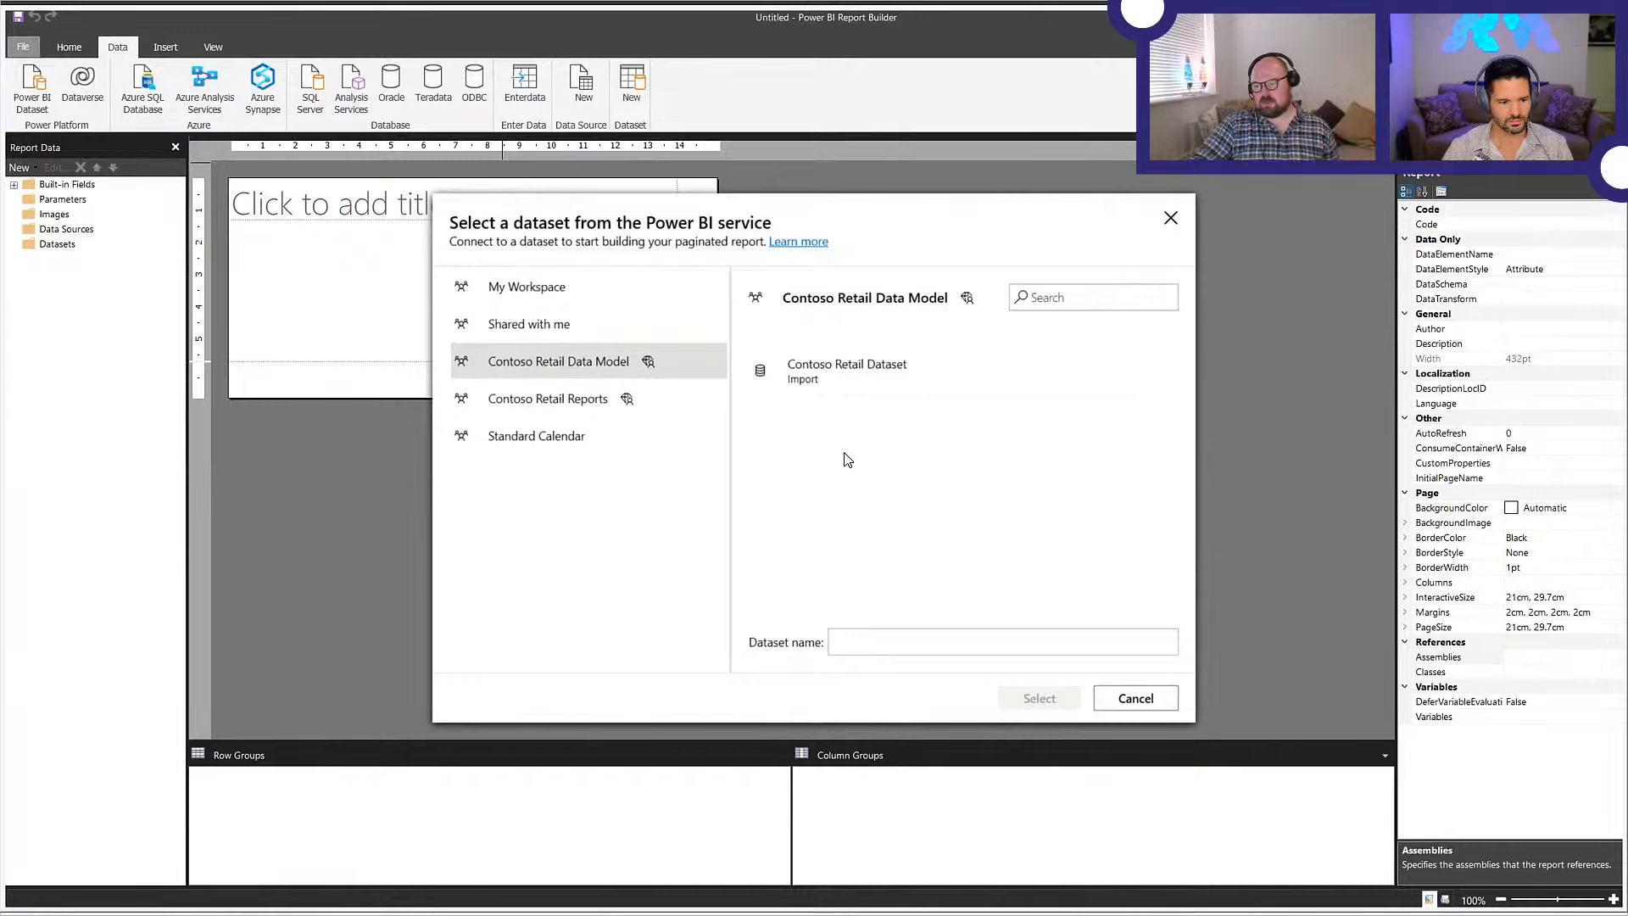
click(930, 384)
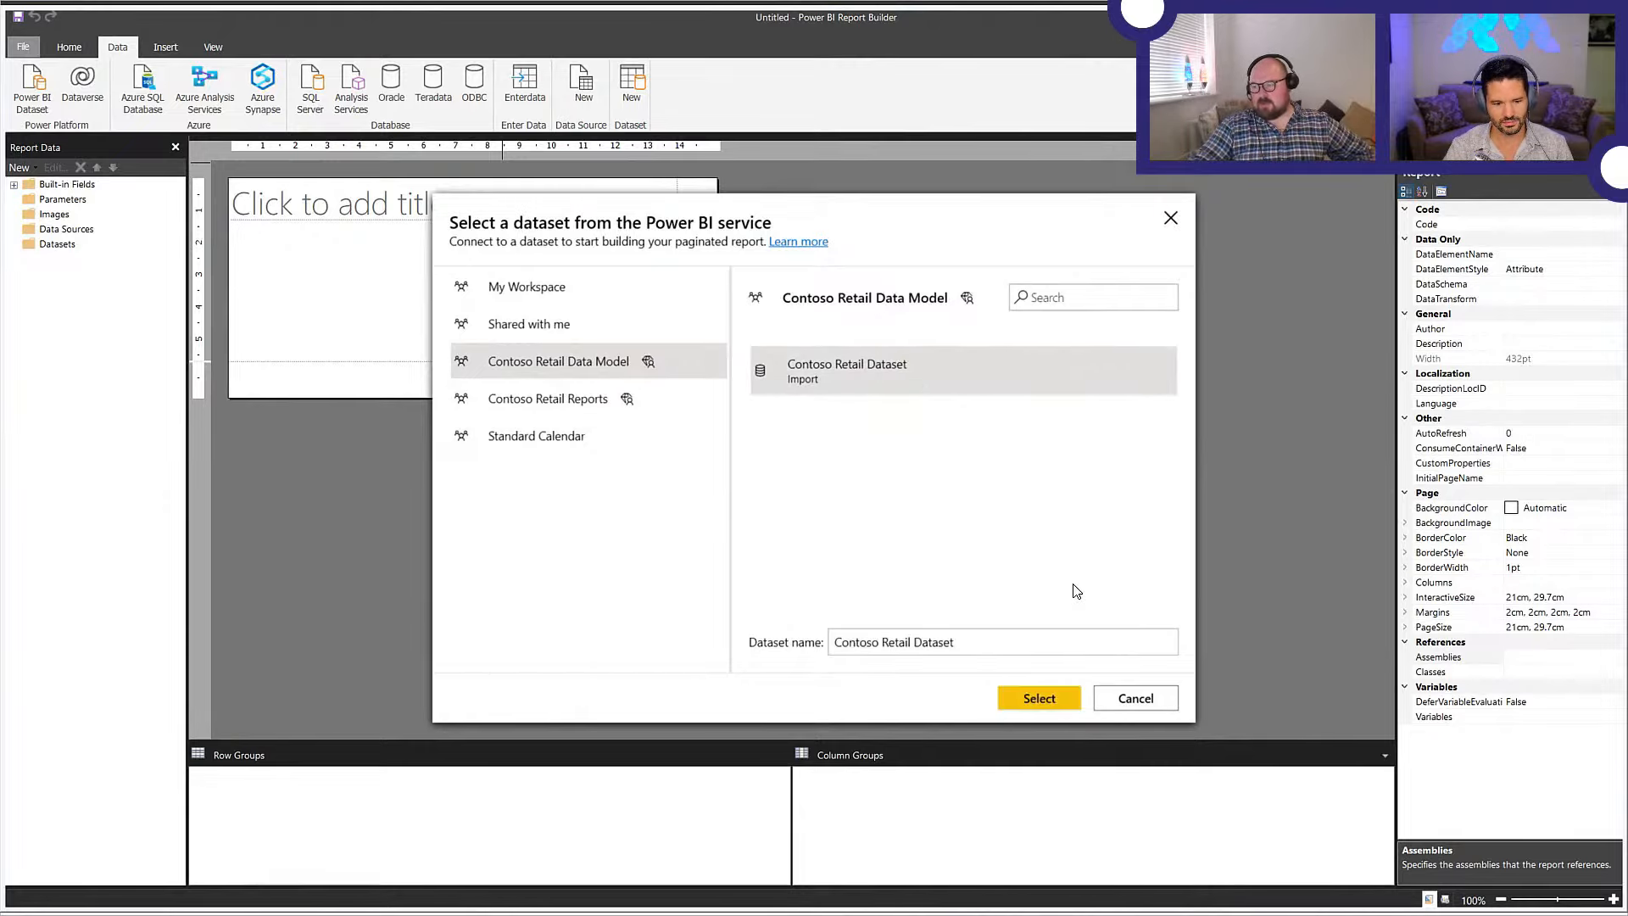
click(1039, 699)
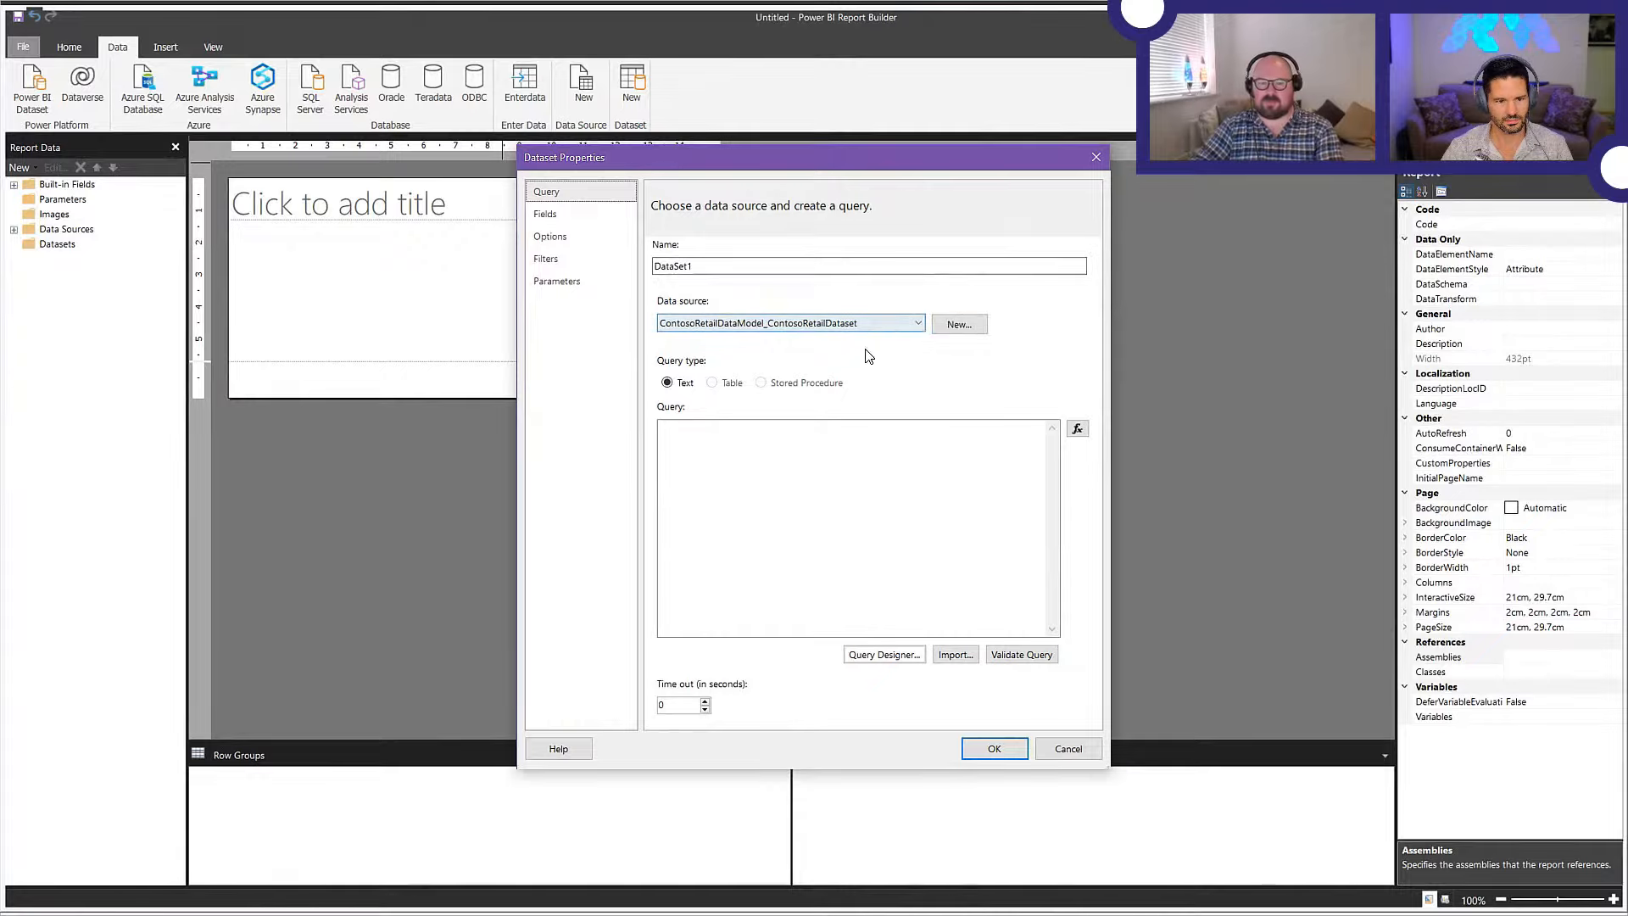
- Open the Query Designer for the new dataset and add Continent Name and Store Name from the Store table
click(865, 440)
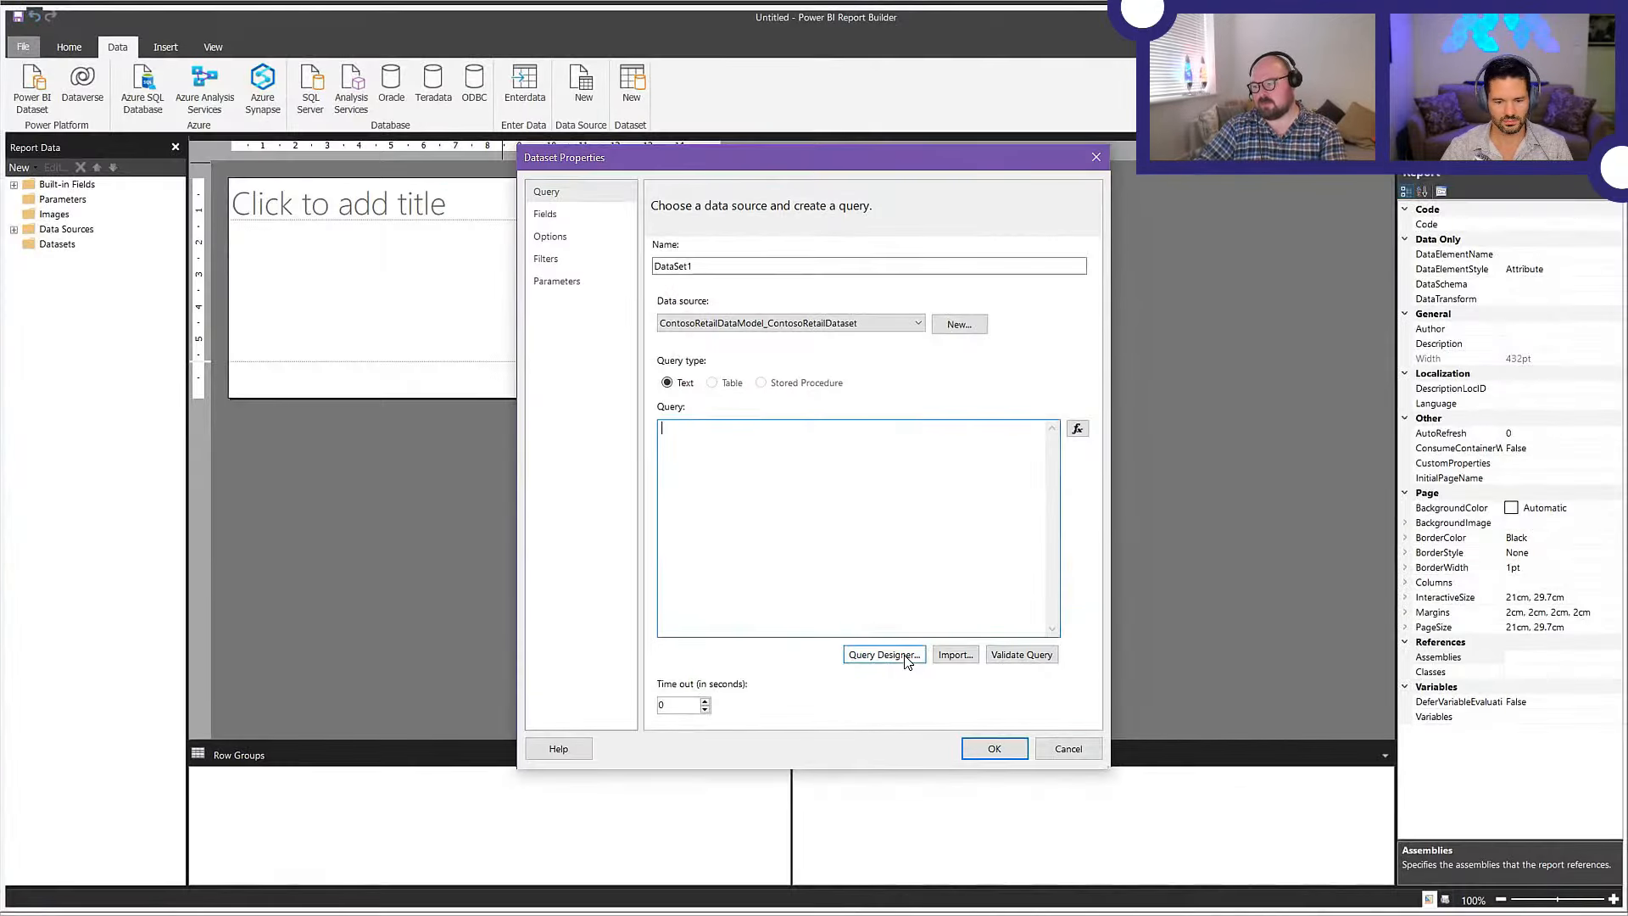
click(903, 657)
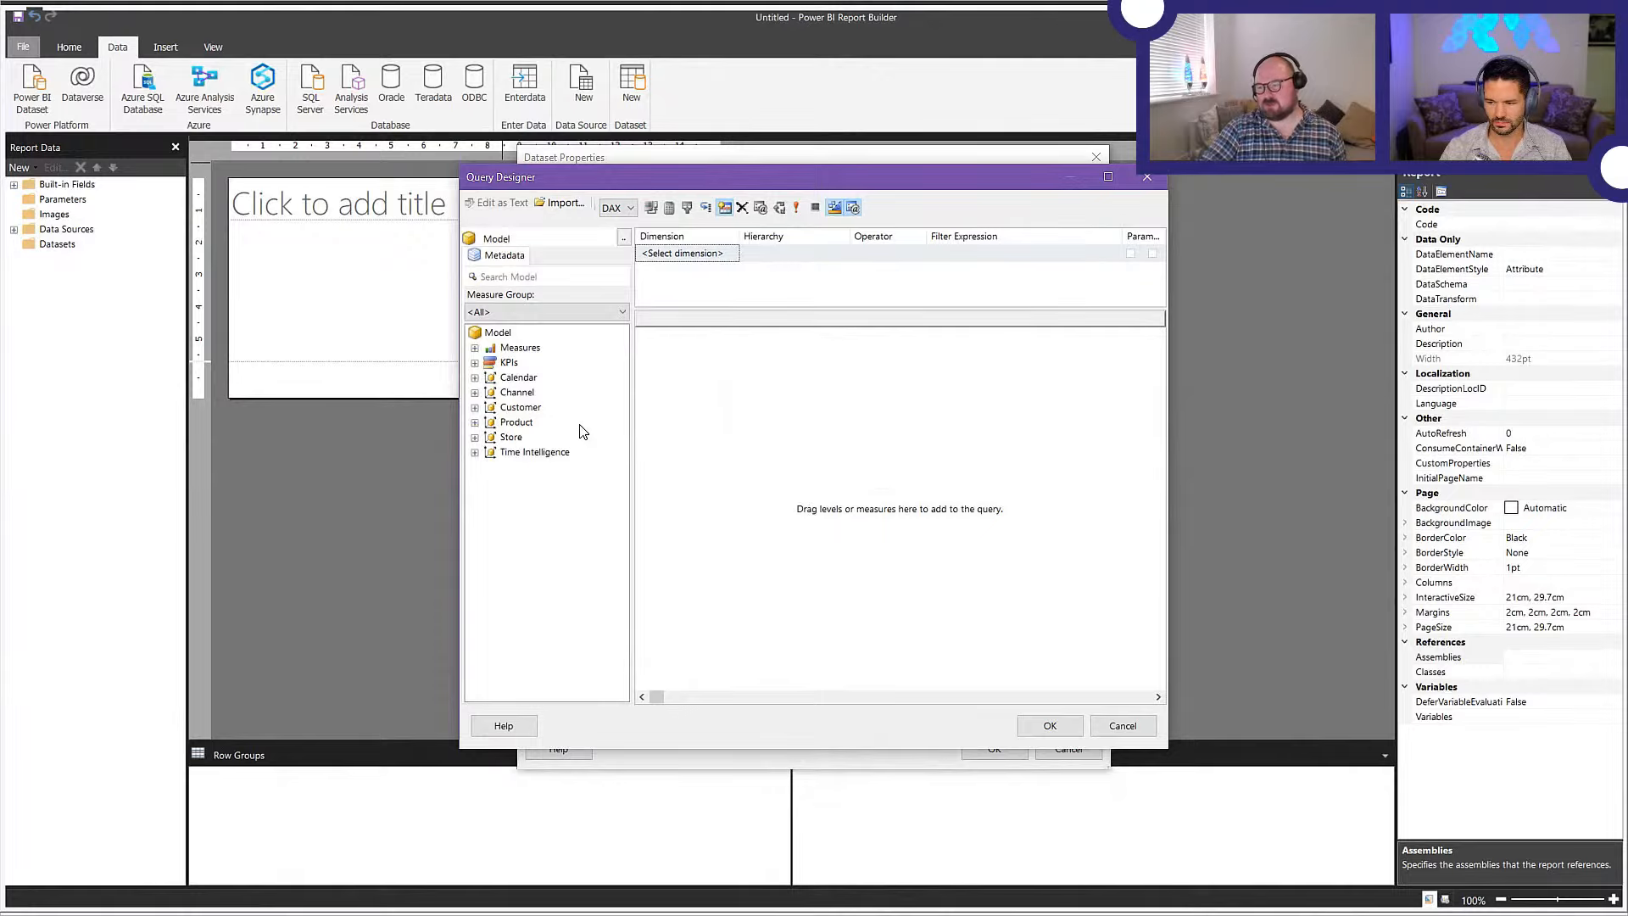
click(474, 437)
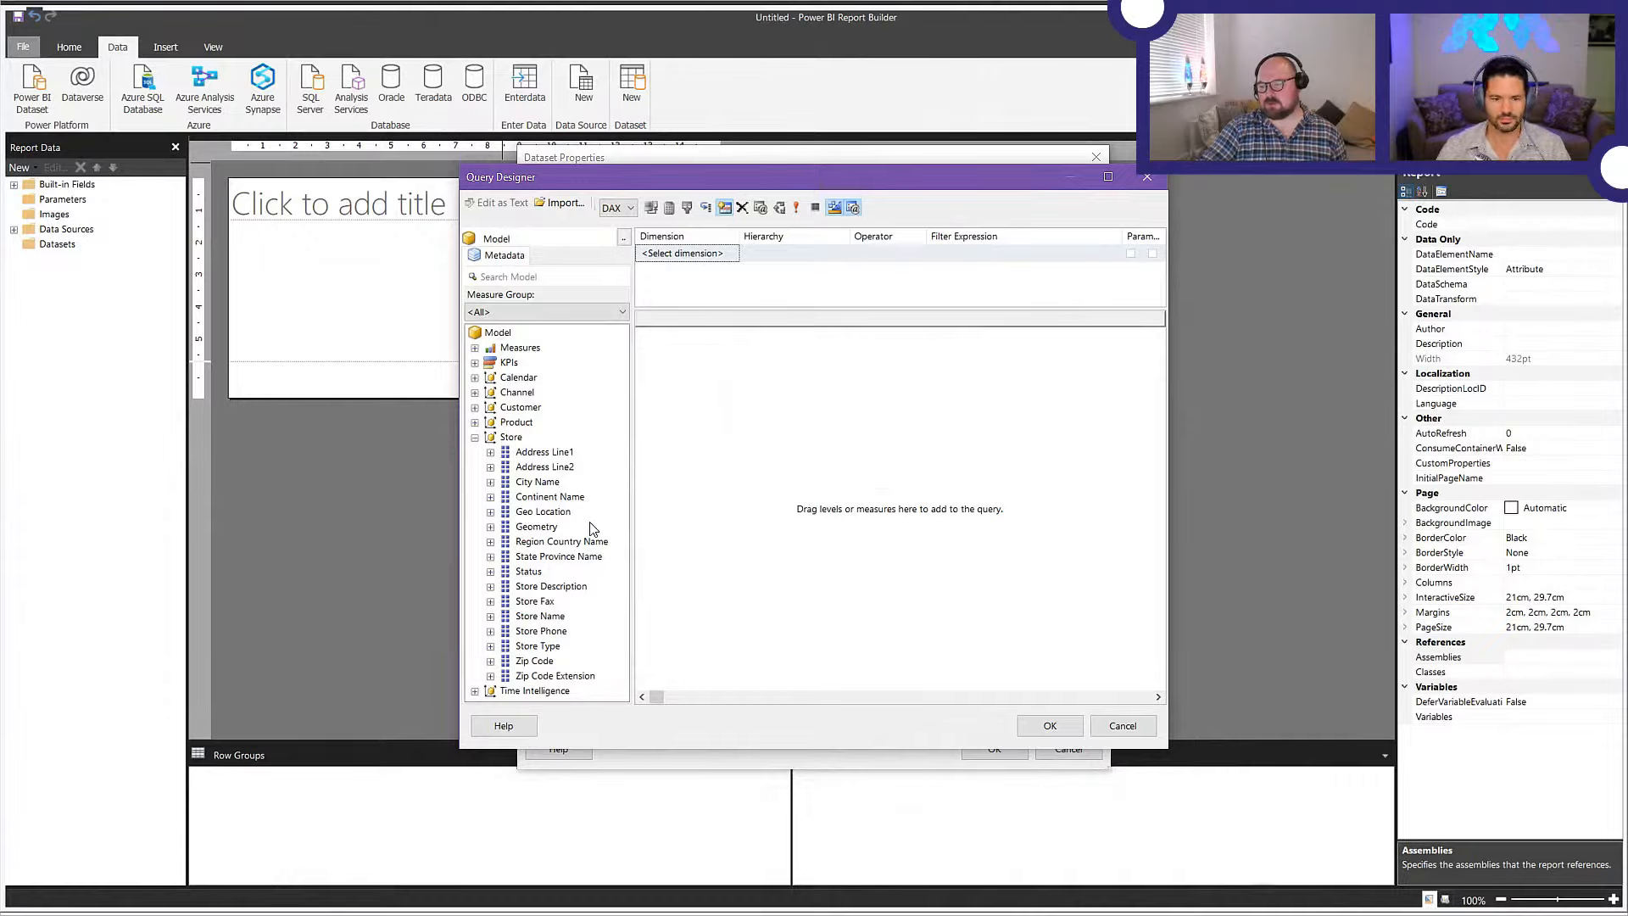
drag(551, 497, 750, 488)
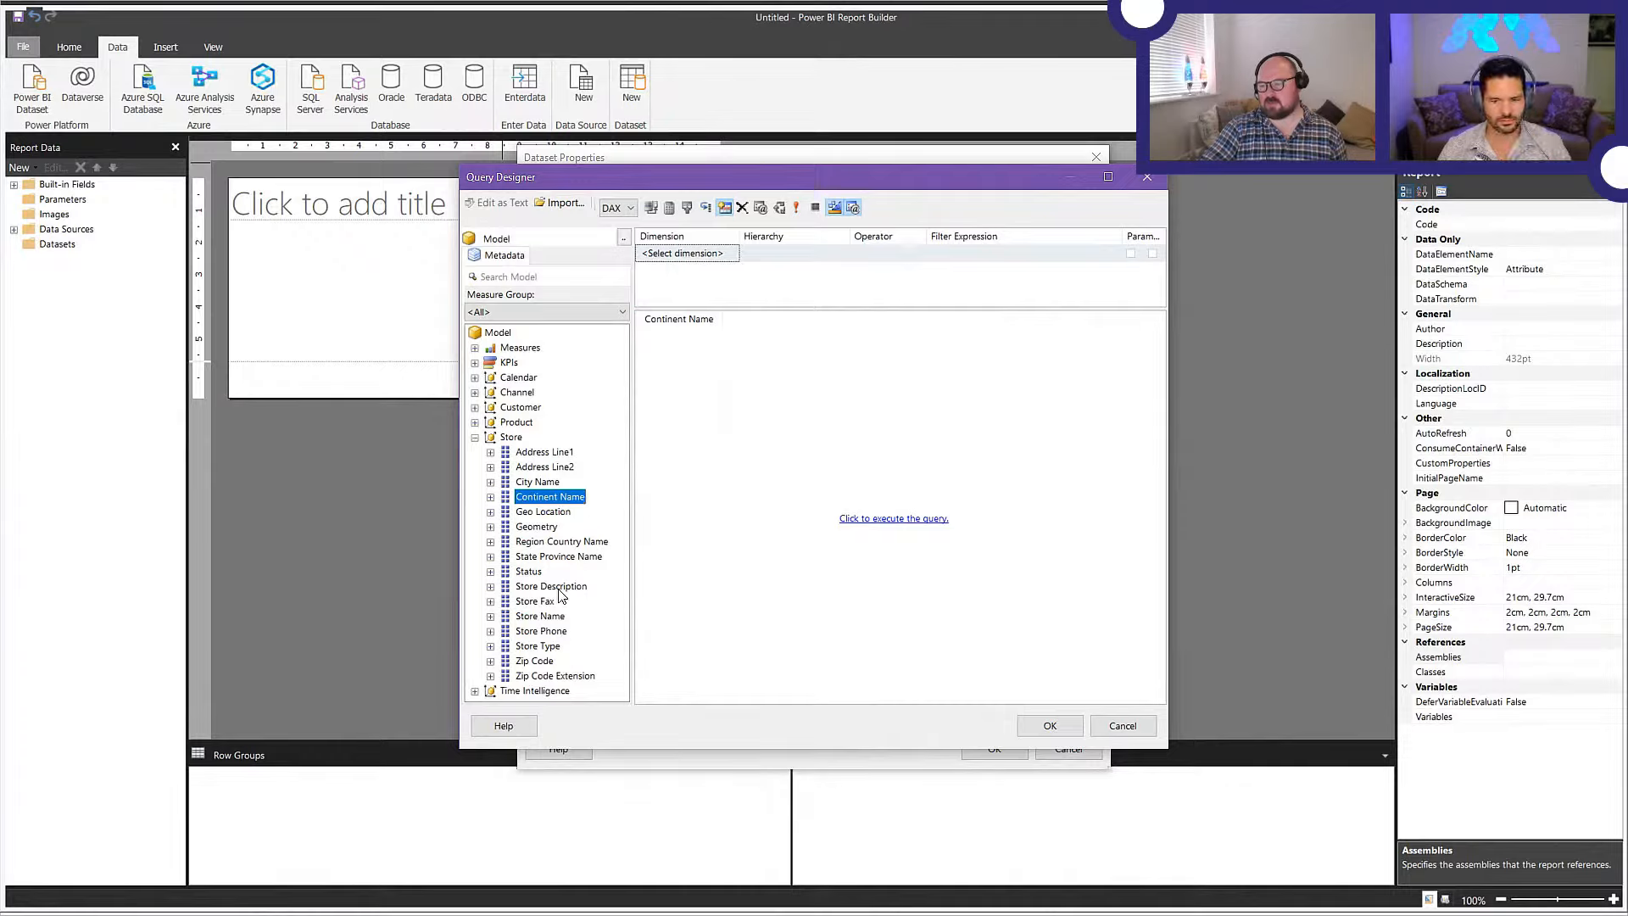
click(553, 620)
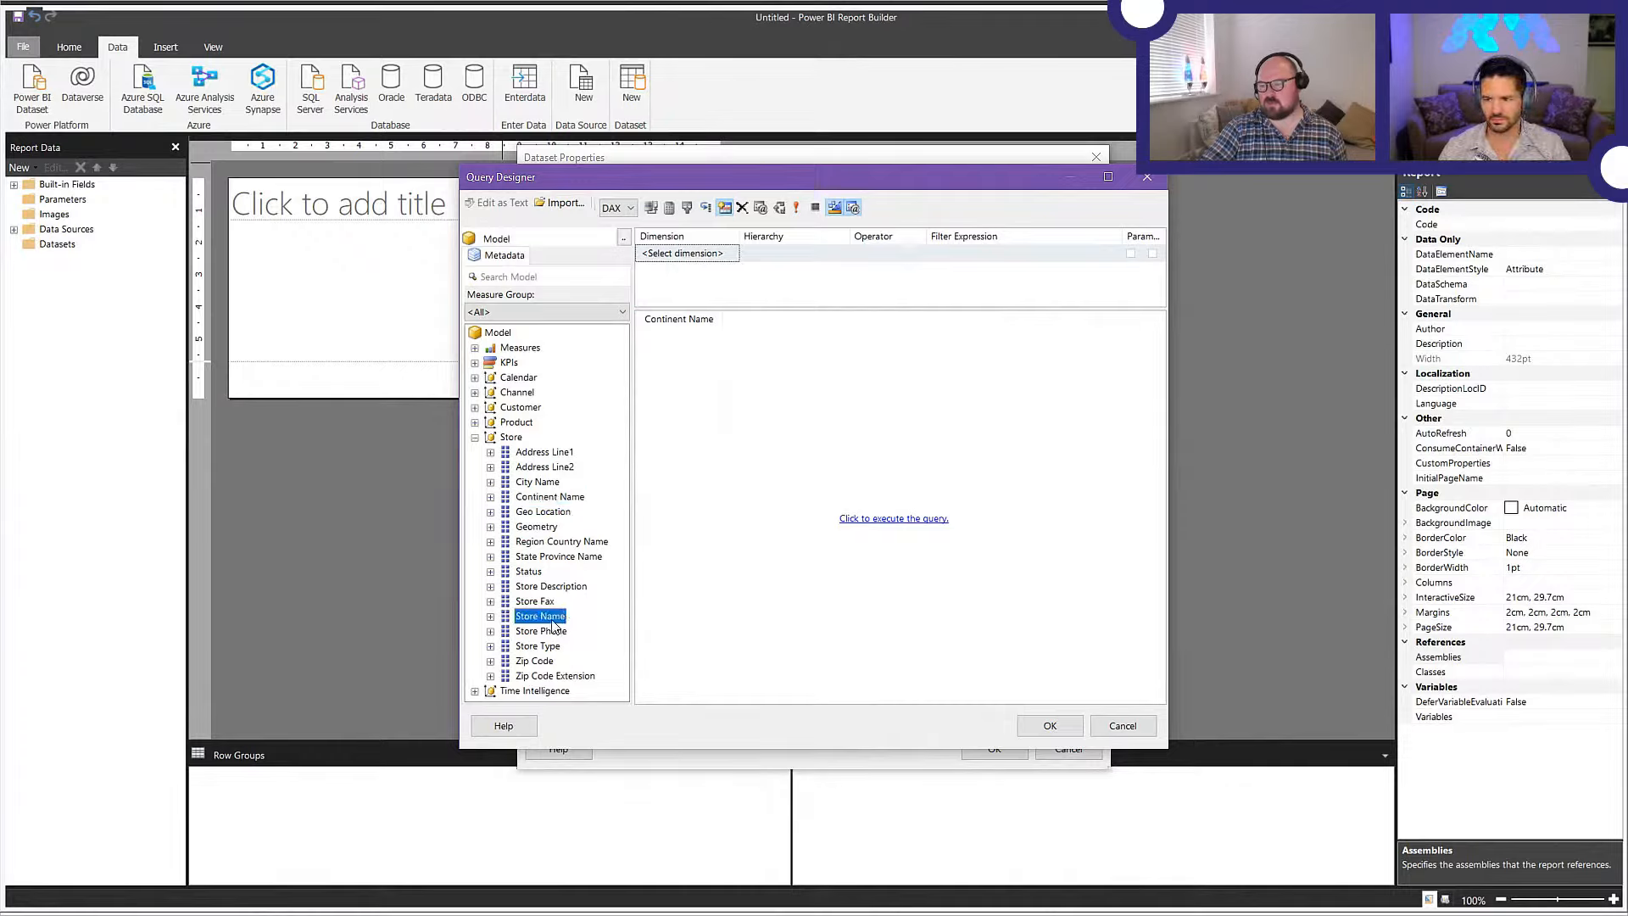
drag(546, 624, 780, 461)
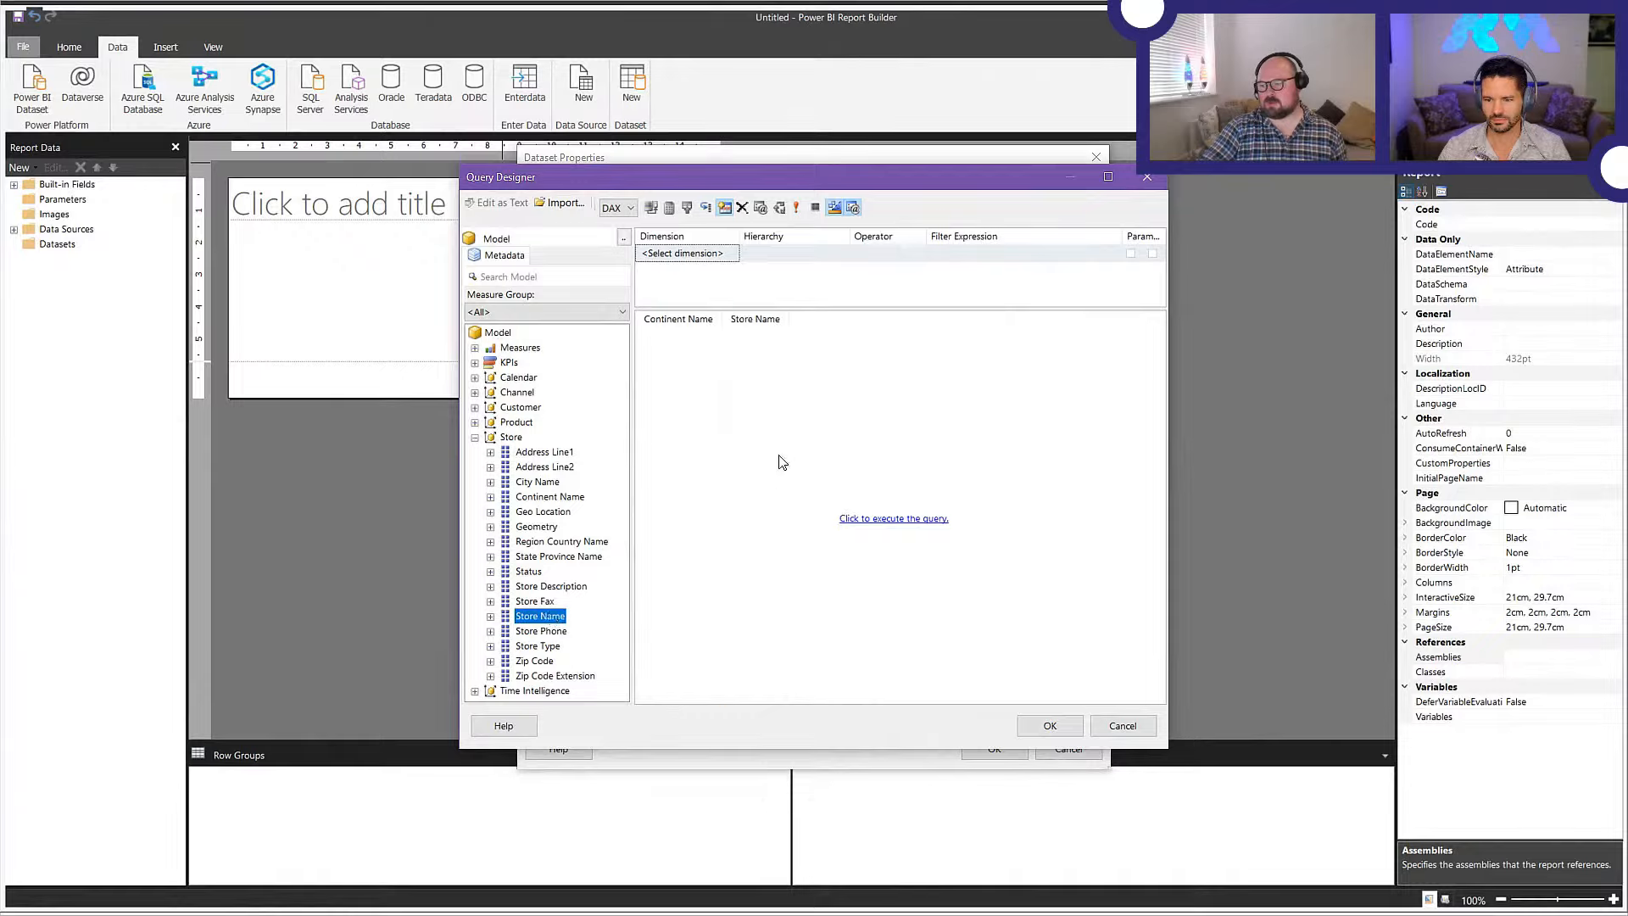
- Add the Sales Revenue, Sales Cost and Sales Margin % measures to the query
click(476, 436)
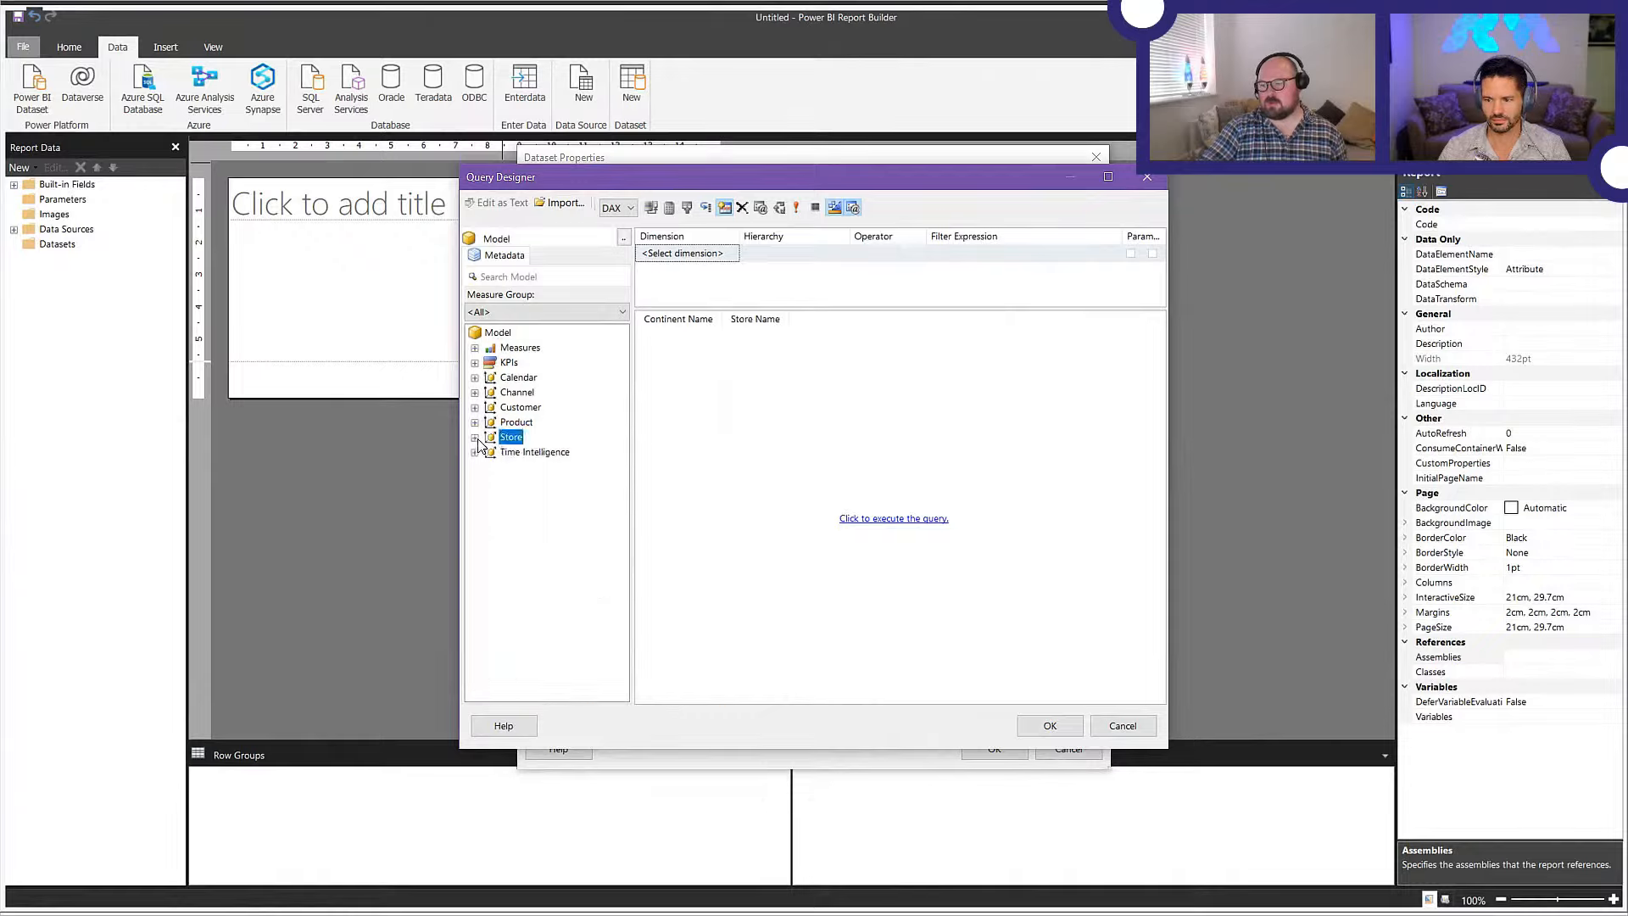
click(474, 348)
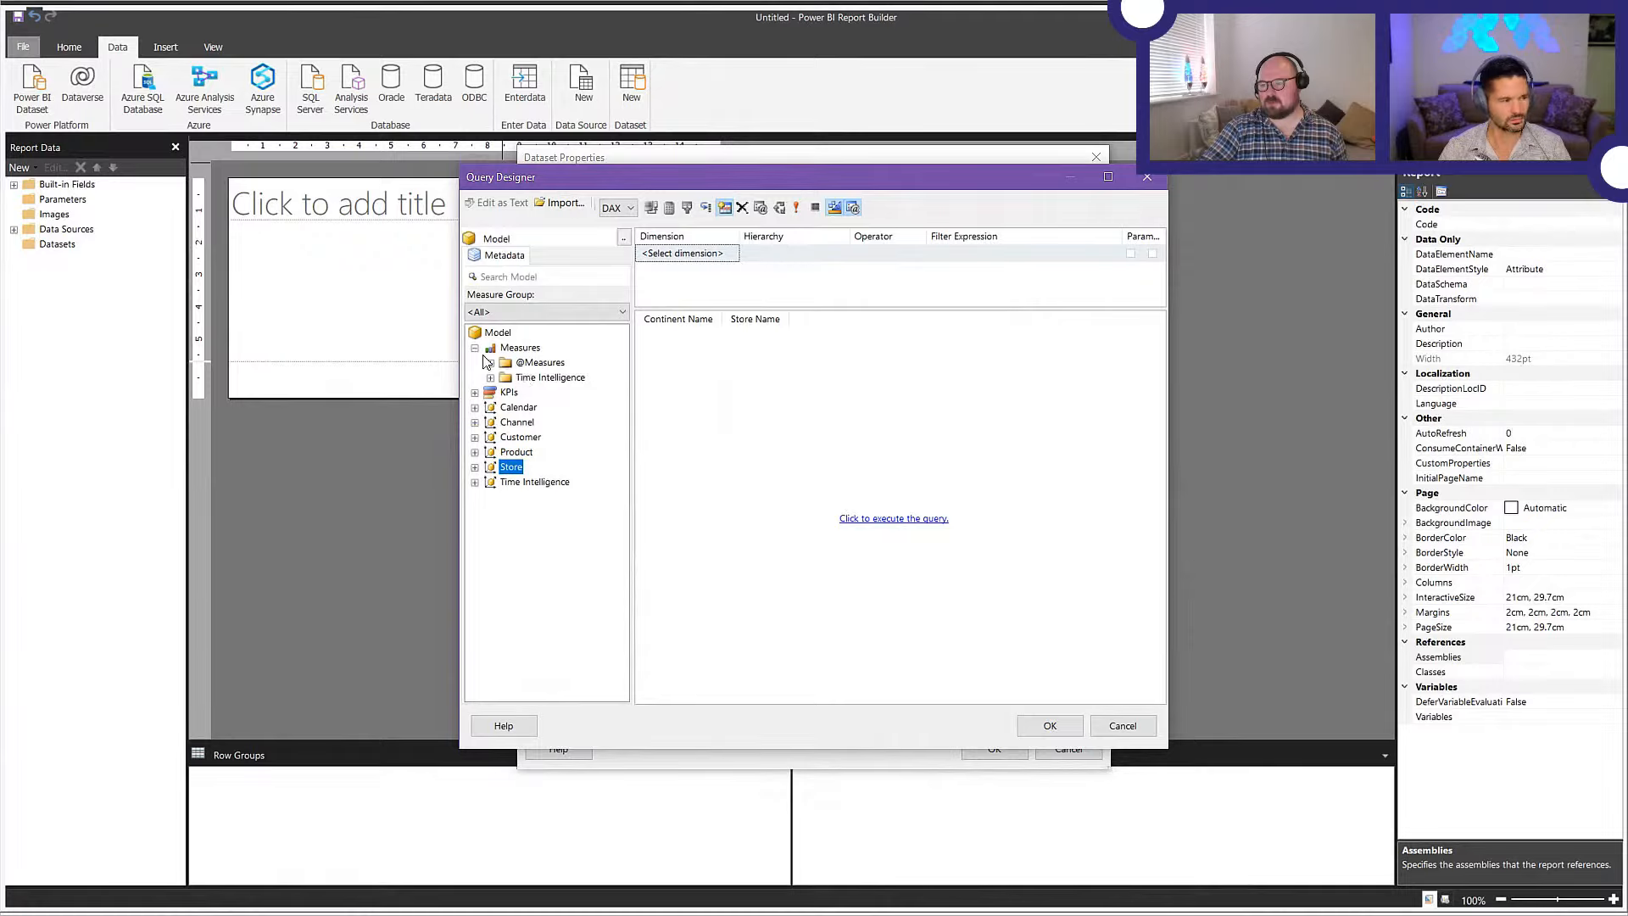
click(490, 363)
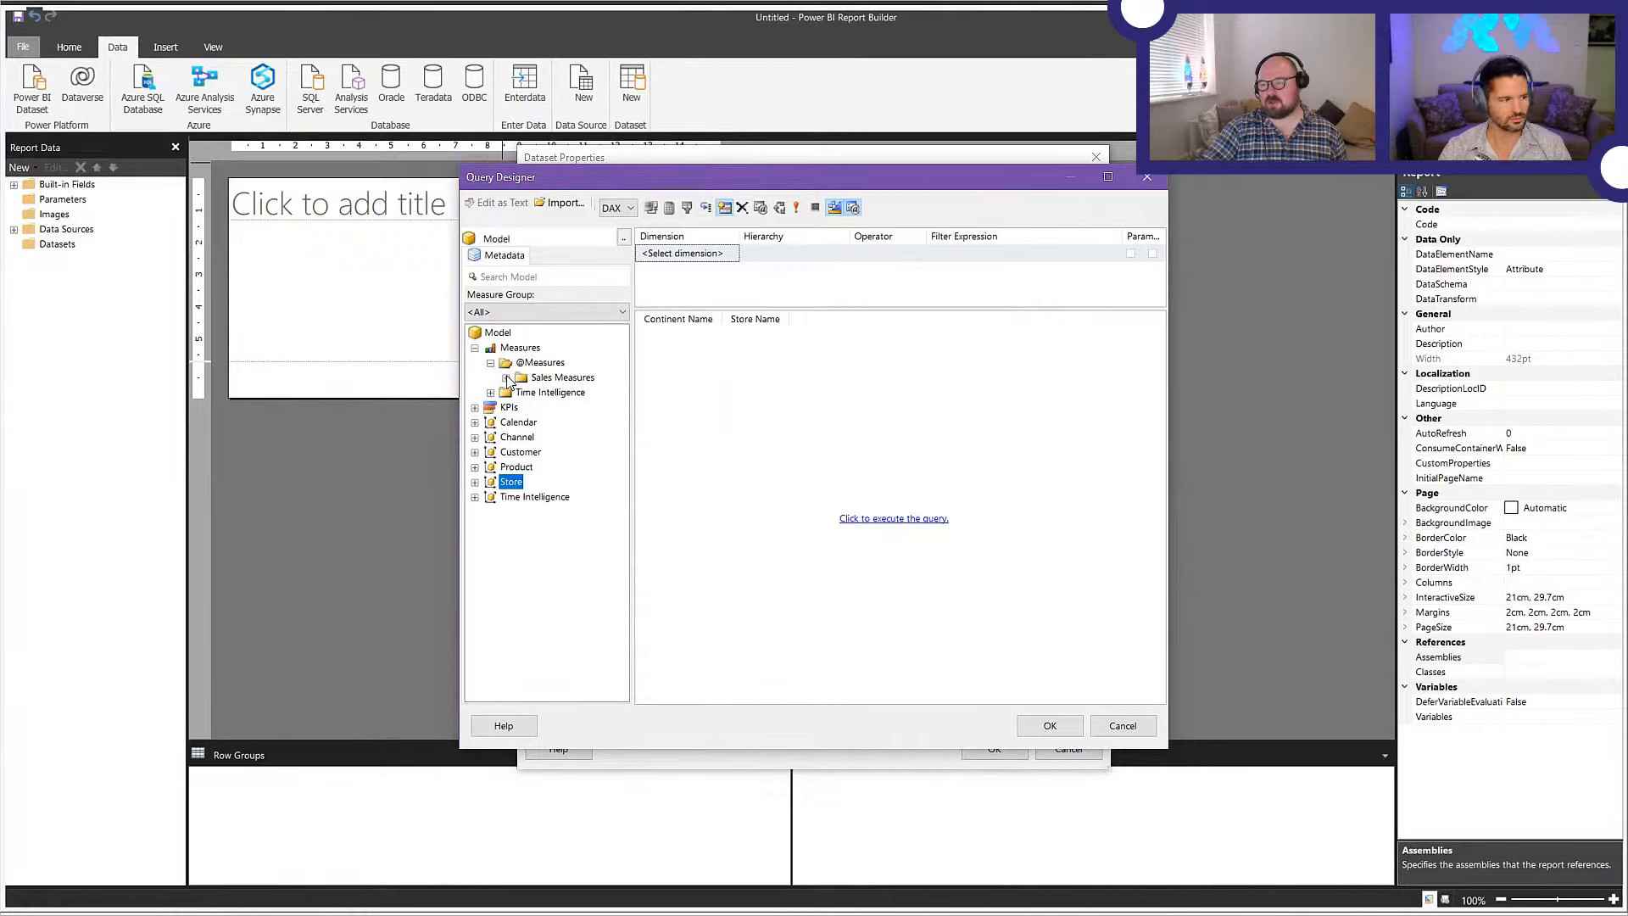
click(506, 378)
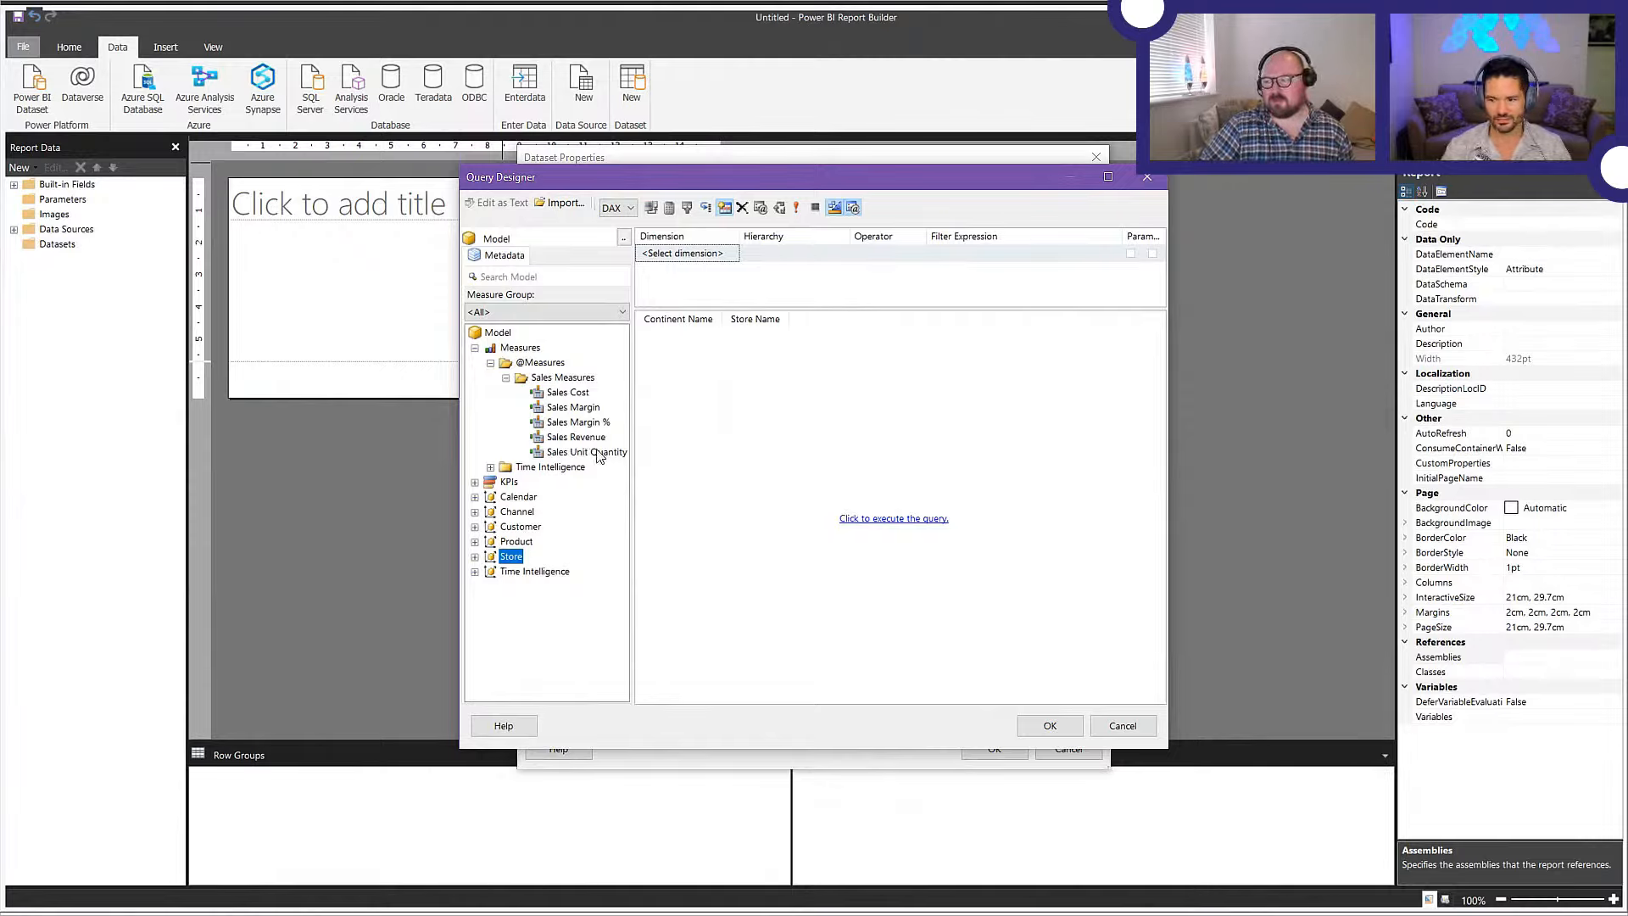
drag(586, 440, 785, 386)
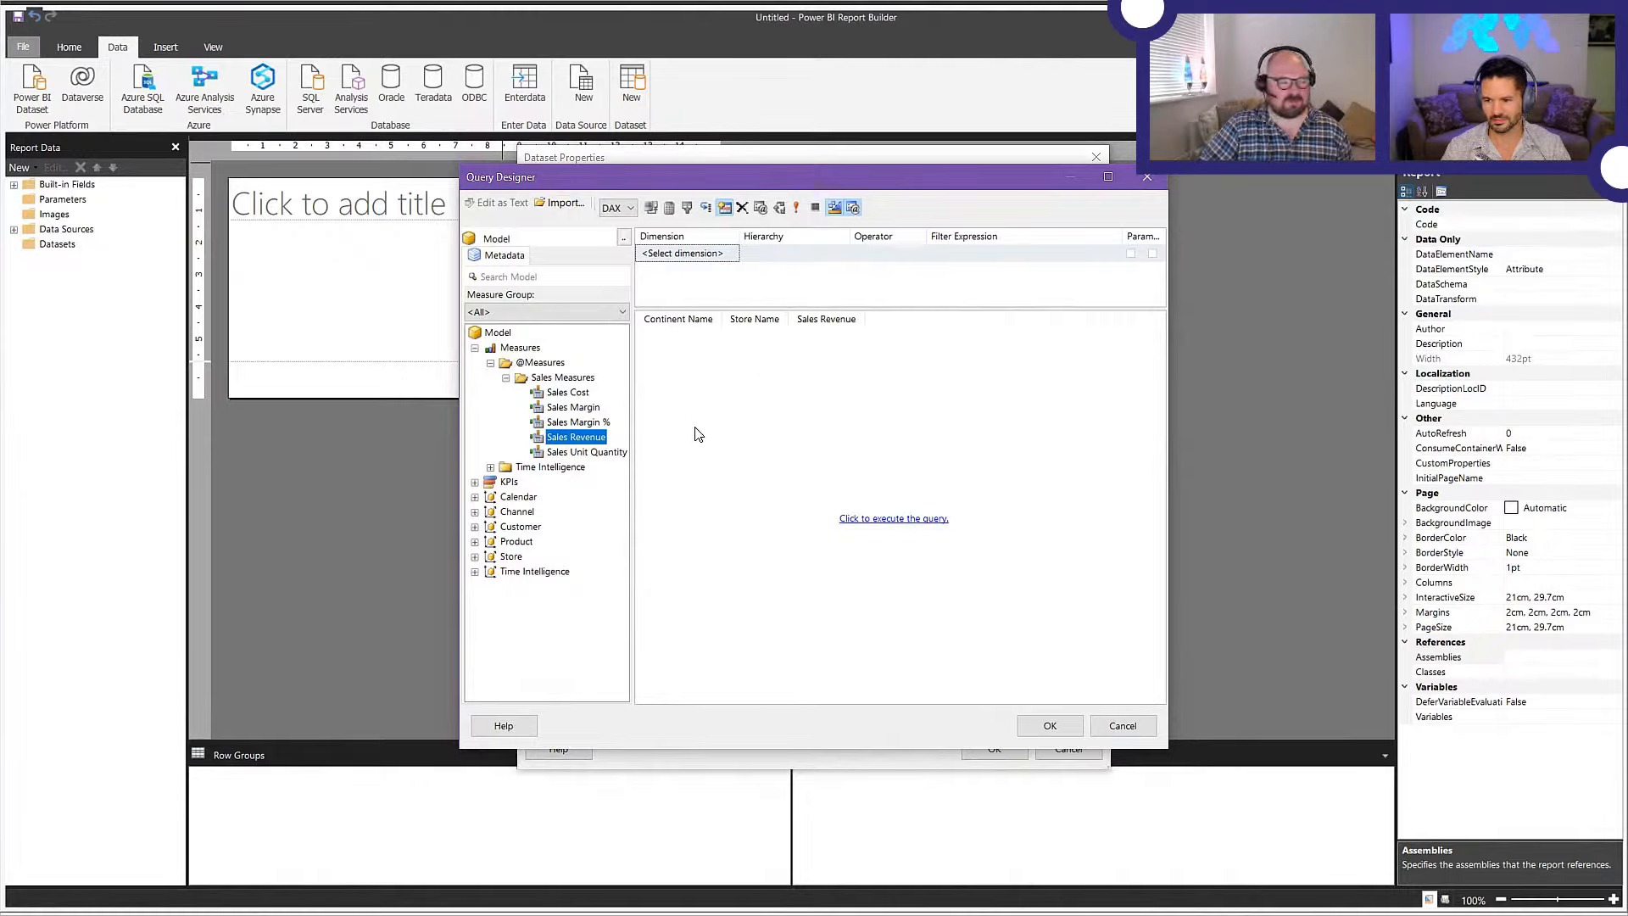
drag(563, 392, 848, 381)
drag(573, 421, 940, 415)
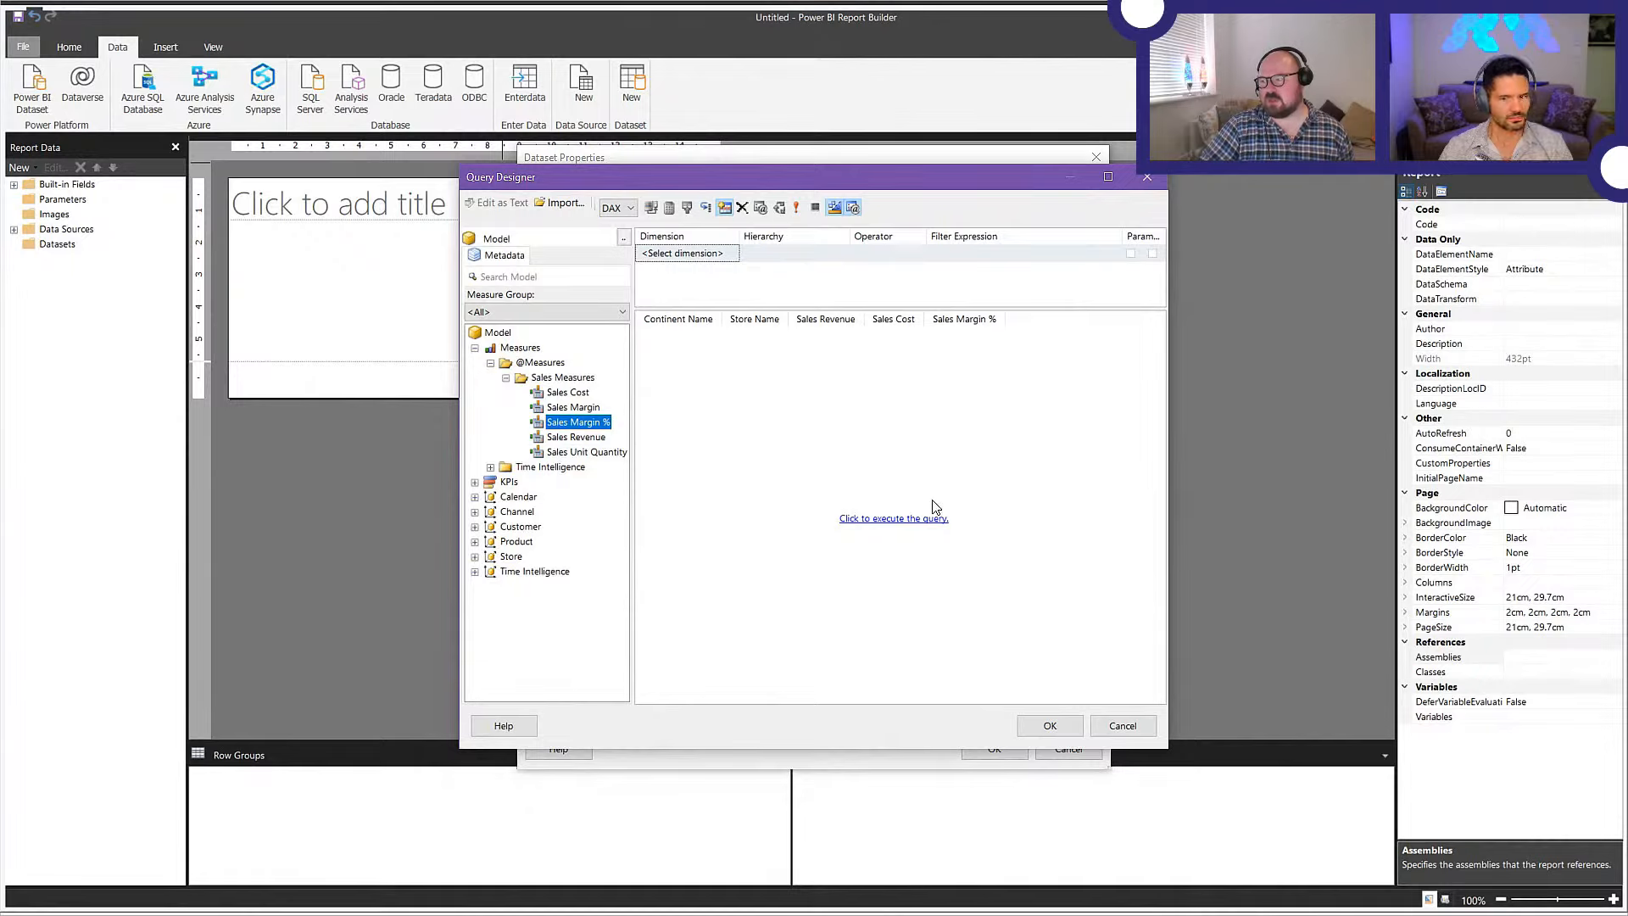
- Execute the query and accept it as the query of DataSet1
click(906, 521)
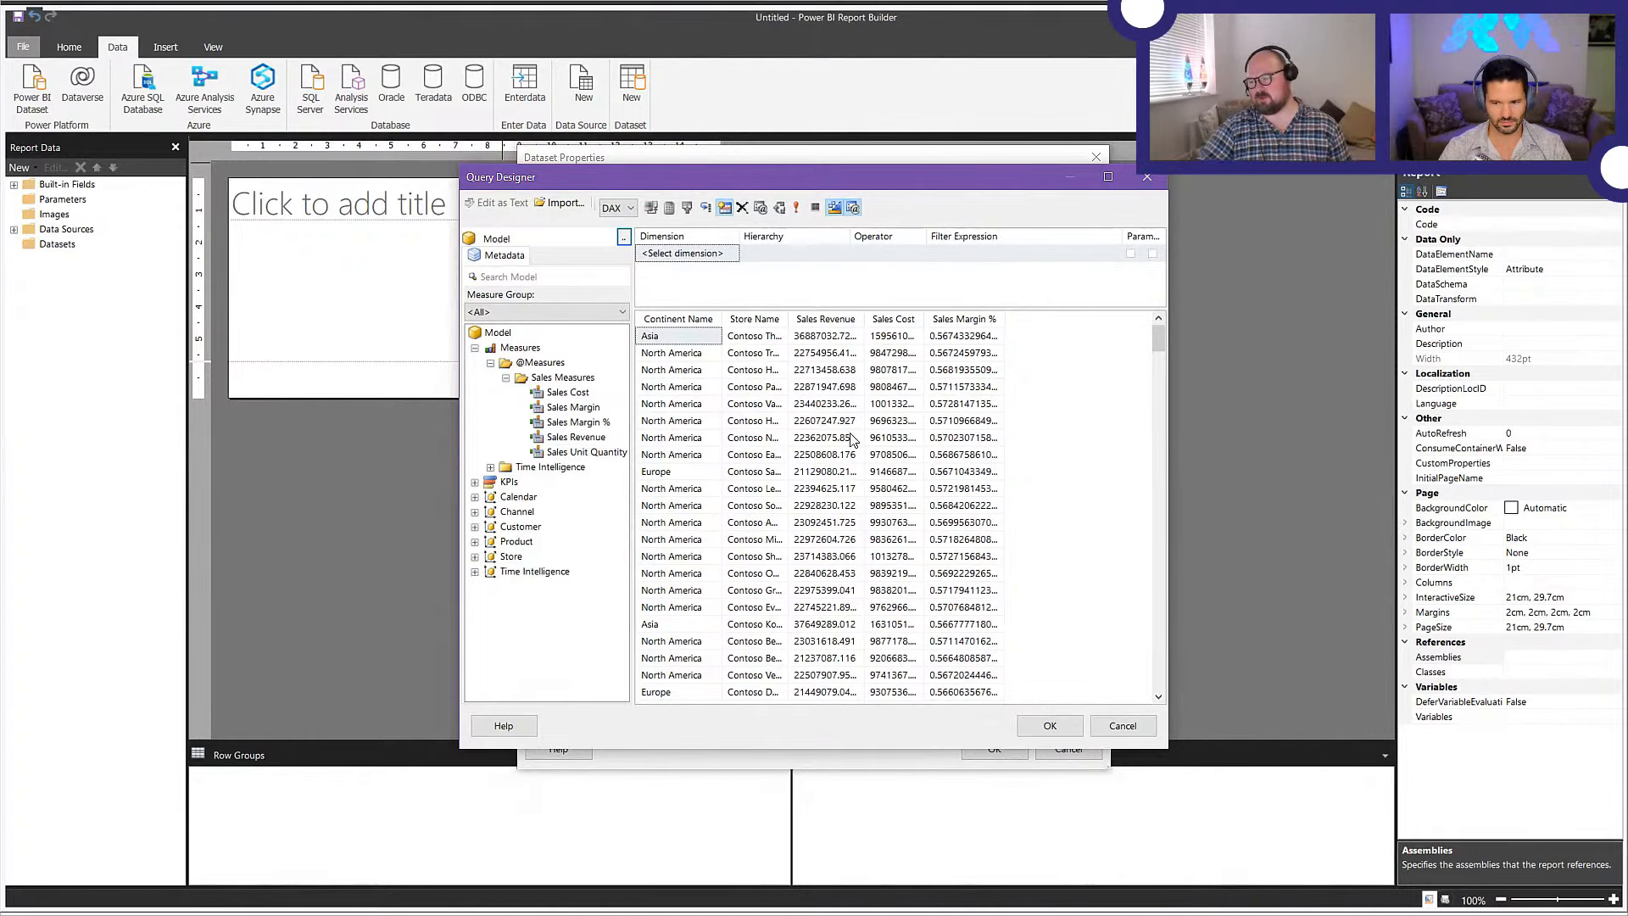
click(1049, 729)
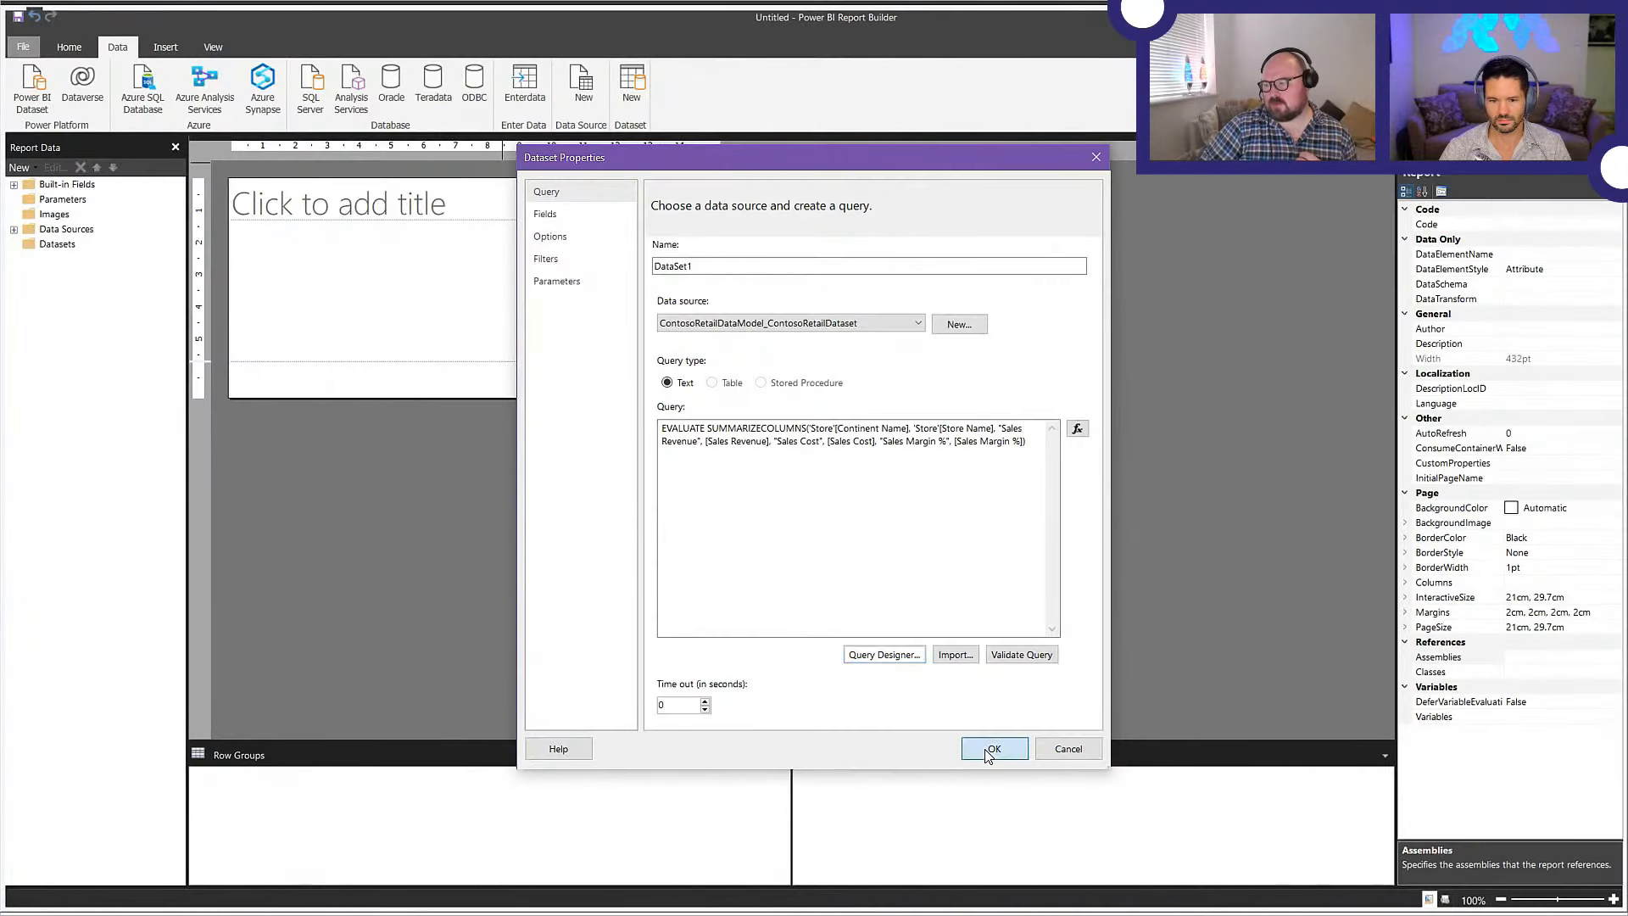
click(987, 751)
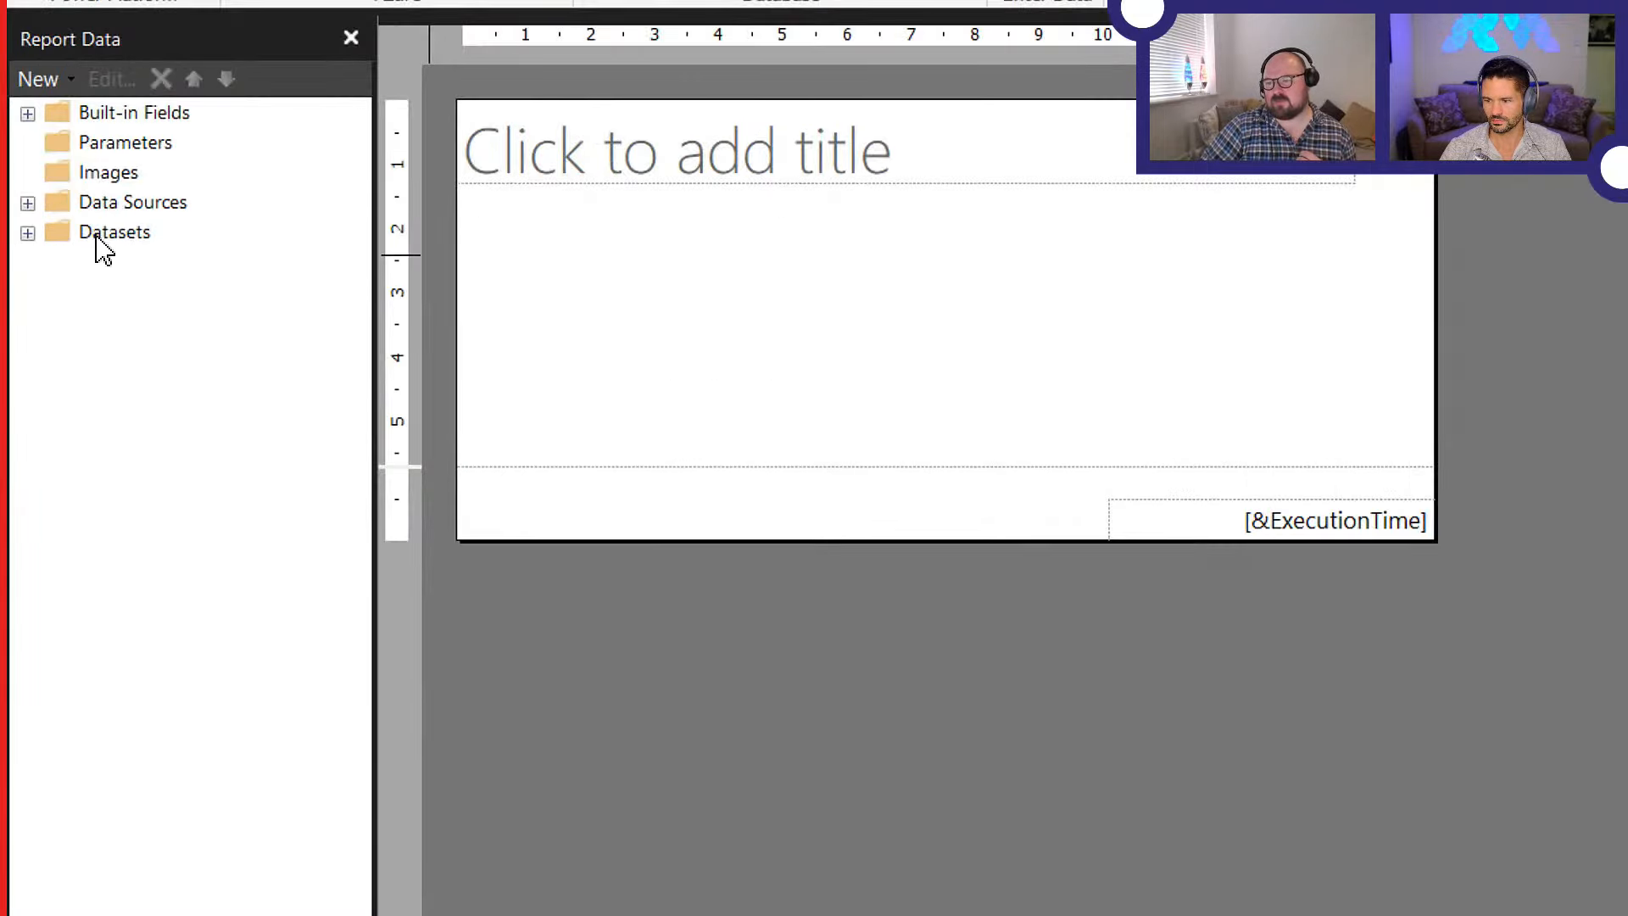
- List the fields of DataSet1 and insert a blank table in the report body below the title
click(28, 234)
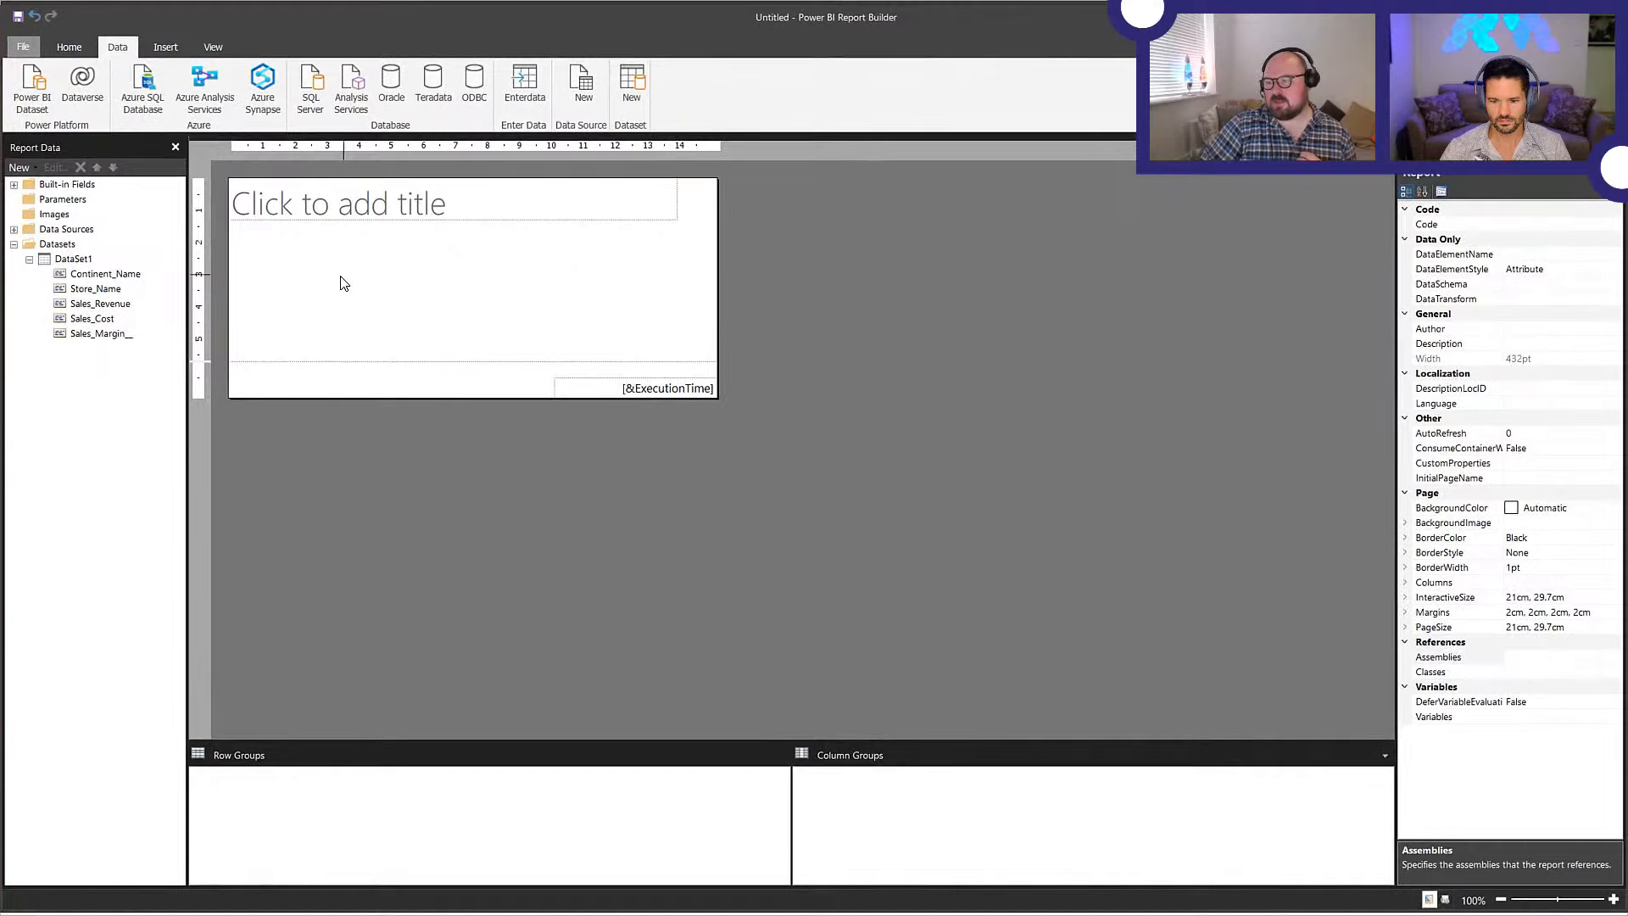
click(343, 282)
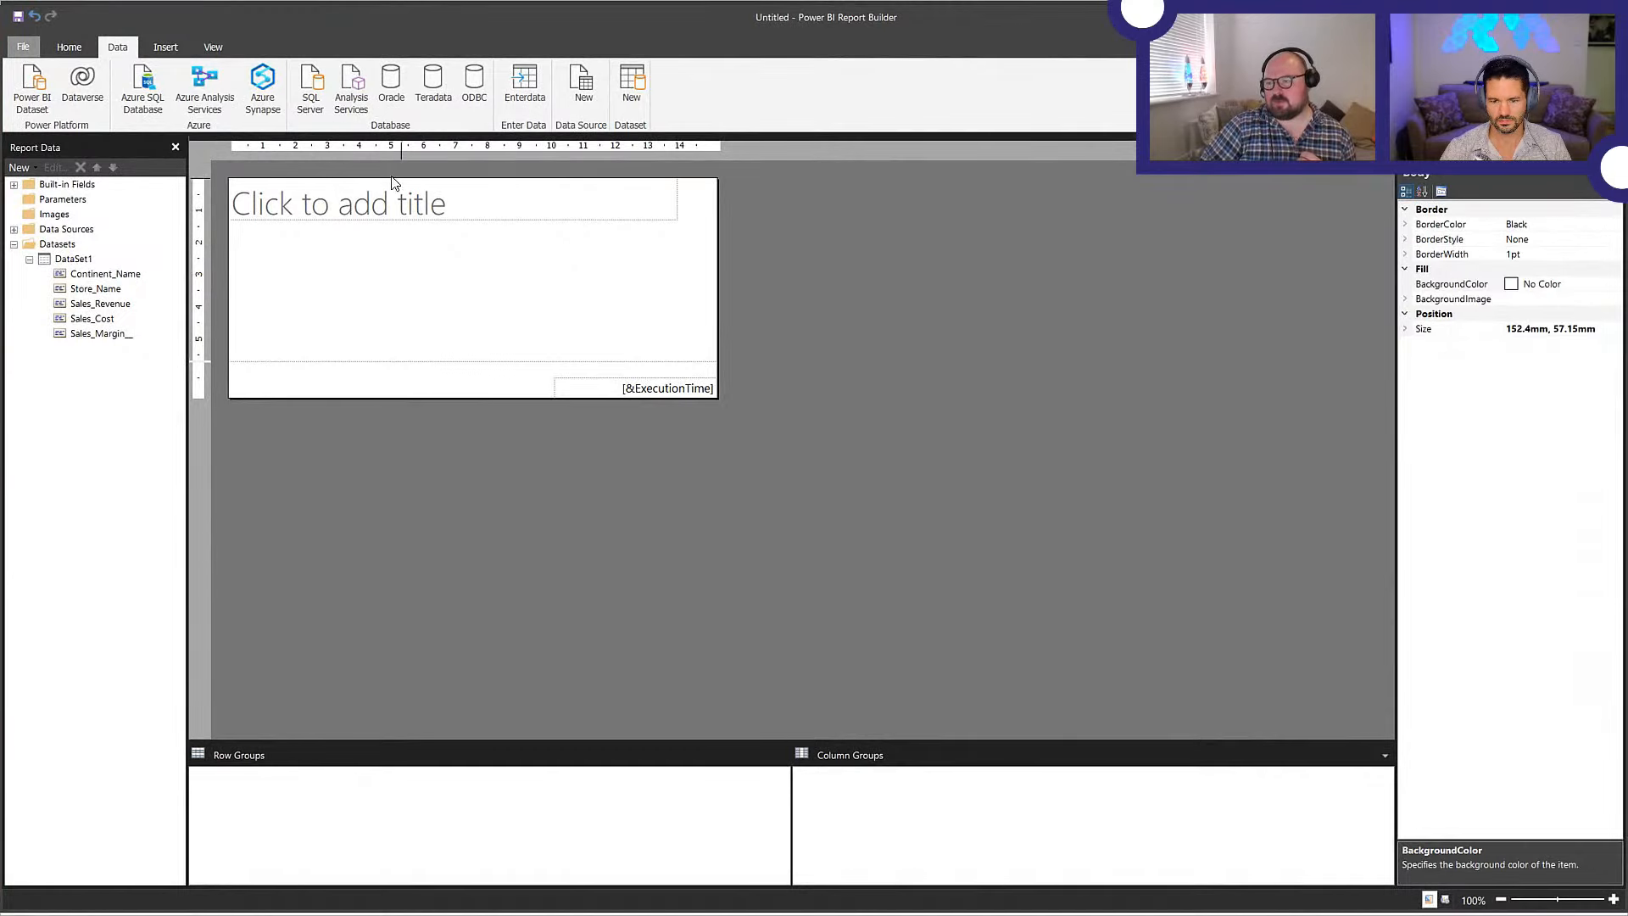
click(165, 47)
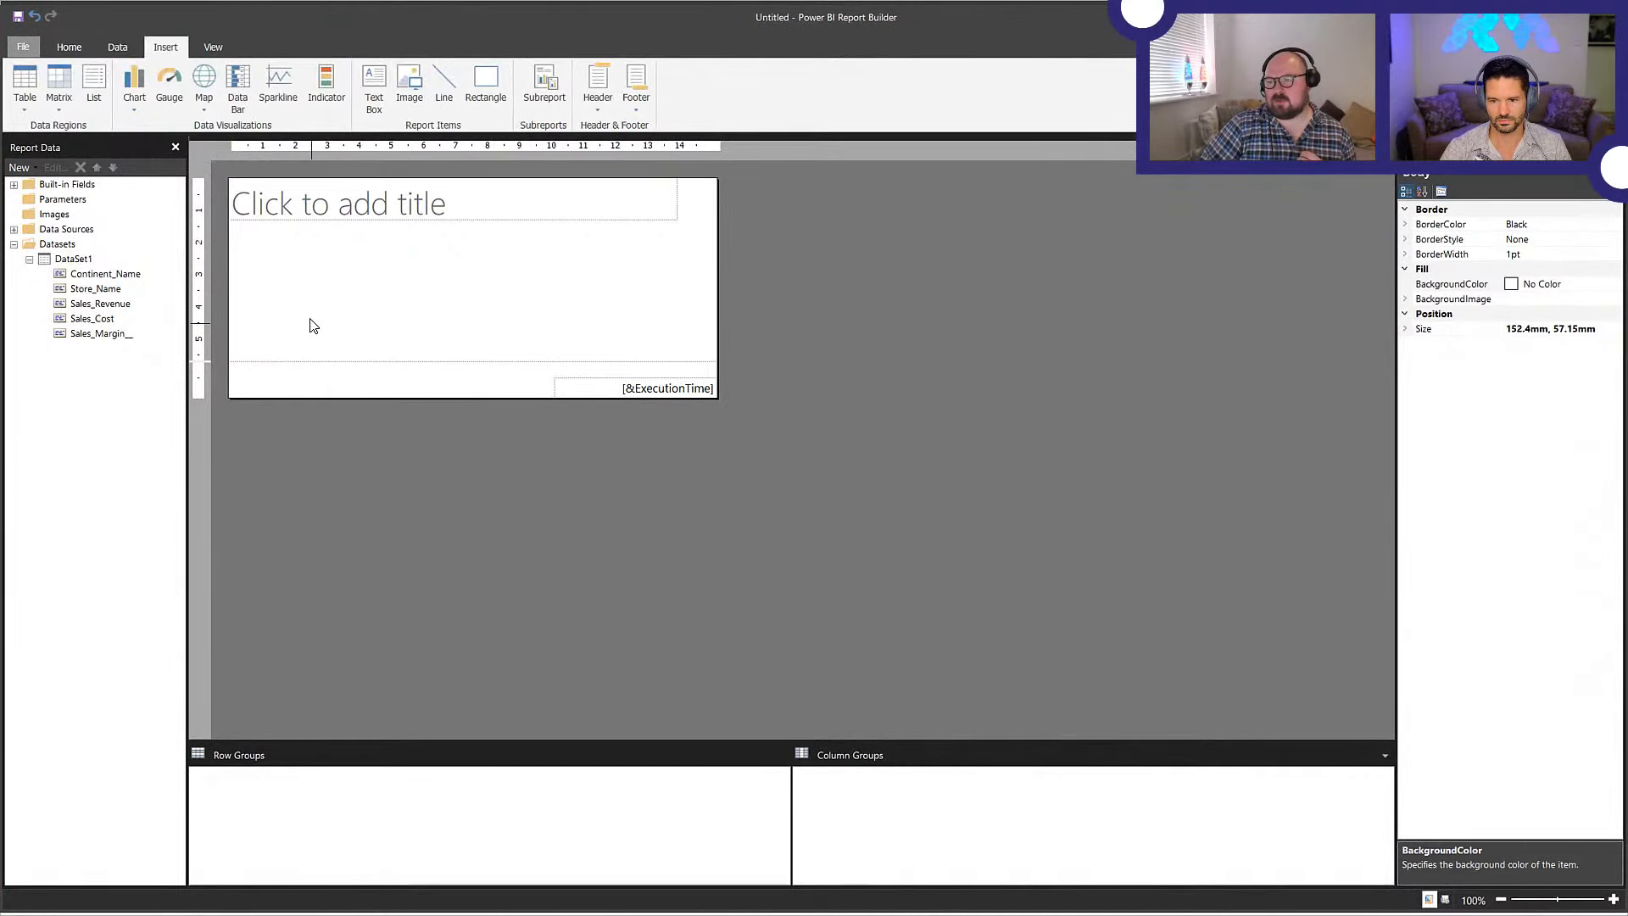
click(24, 100)
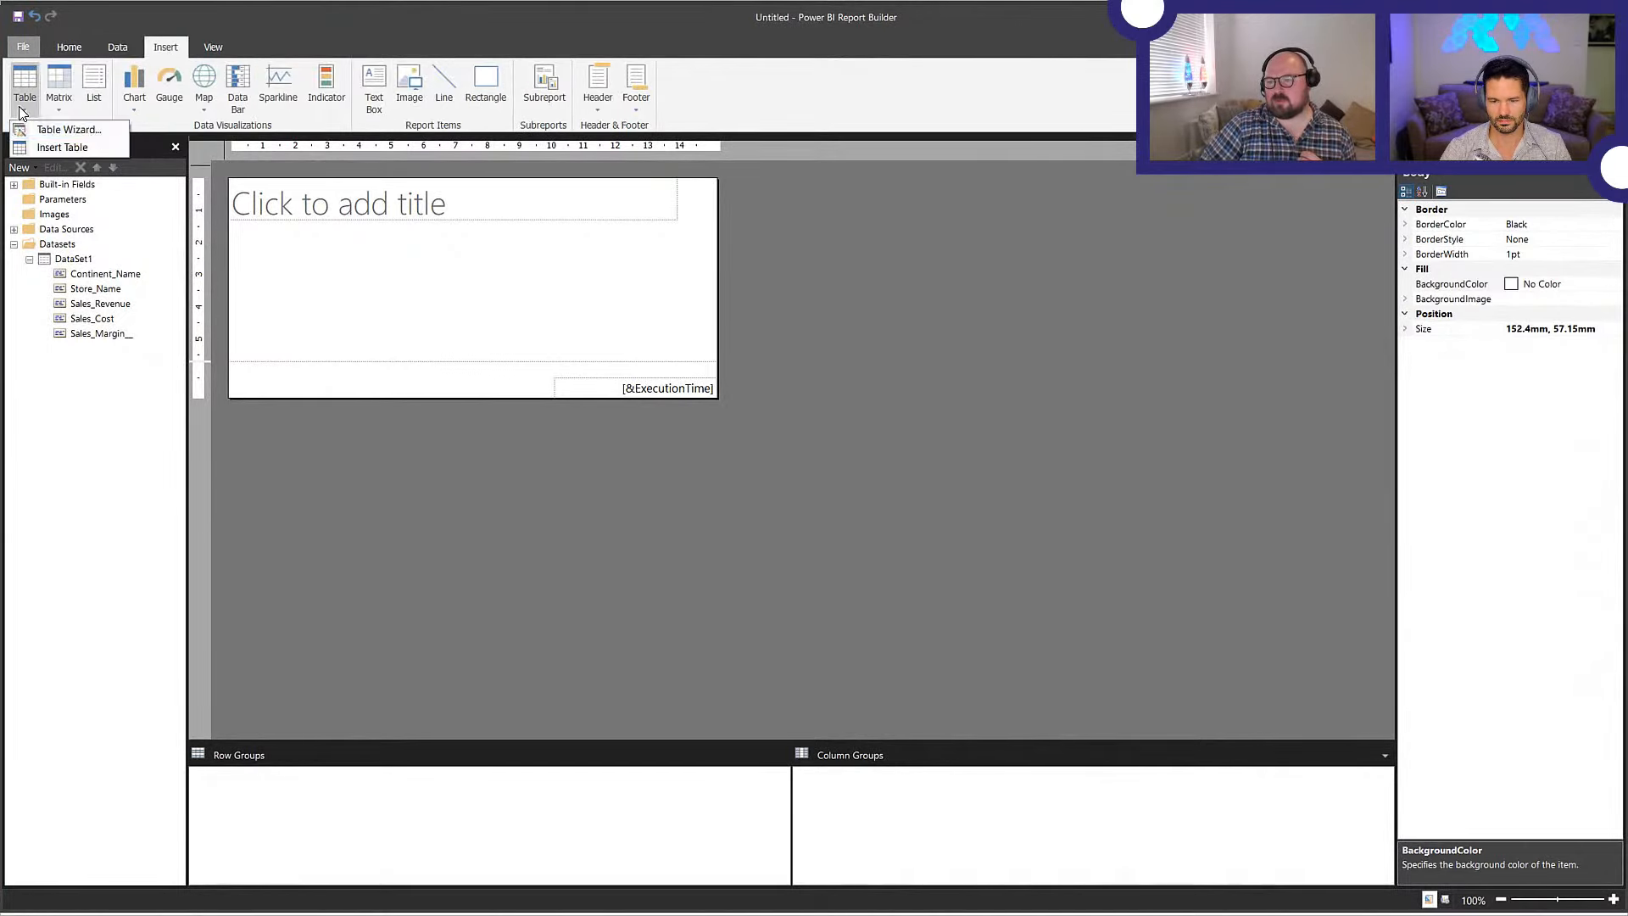
click(85, 146)
drag(260, 243, 514, 292)
- Fill the table columns with Continent Name, Store Name, Sales Revenue, Sales Cost and Sales Margin
drag(103, 274, 372, 272)
drag(100, 304, 510, 293)
drag(113, 333, 586, 276)
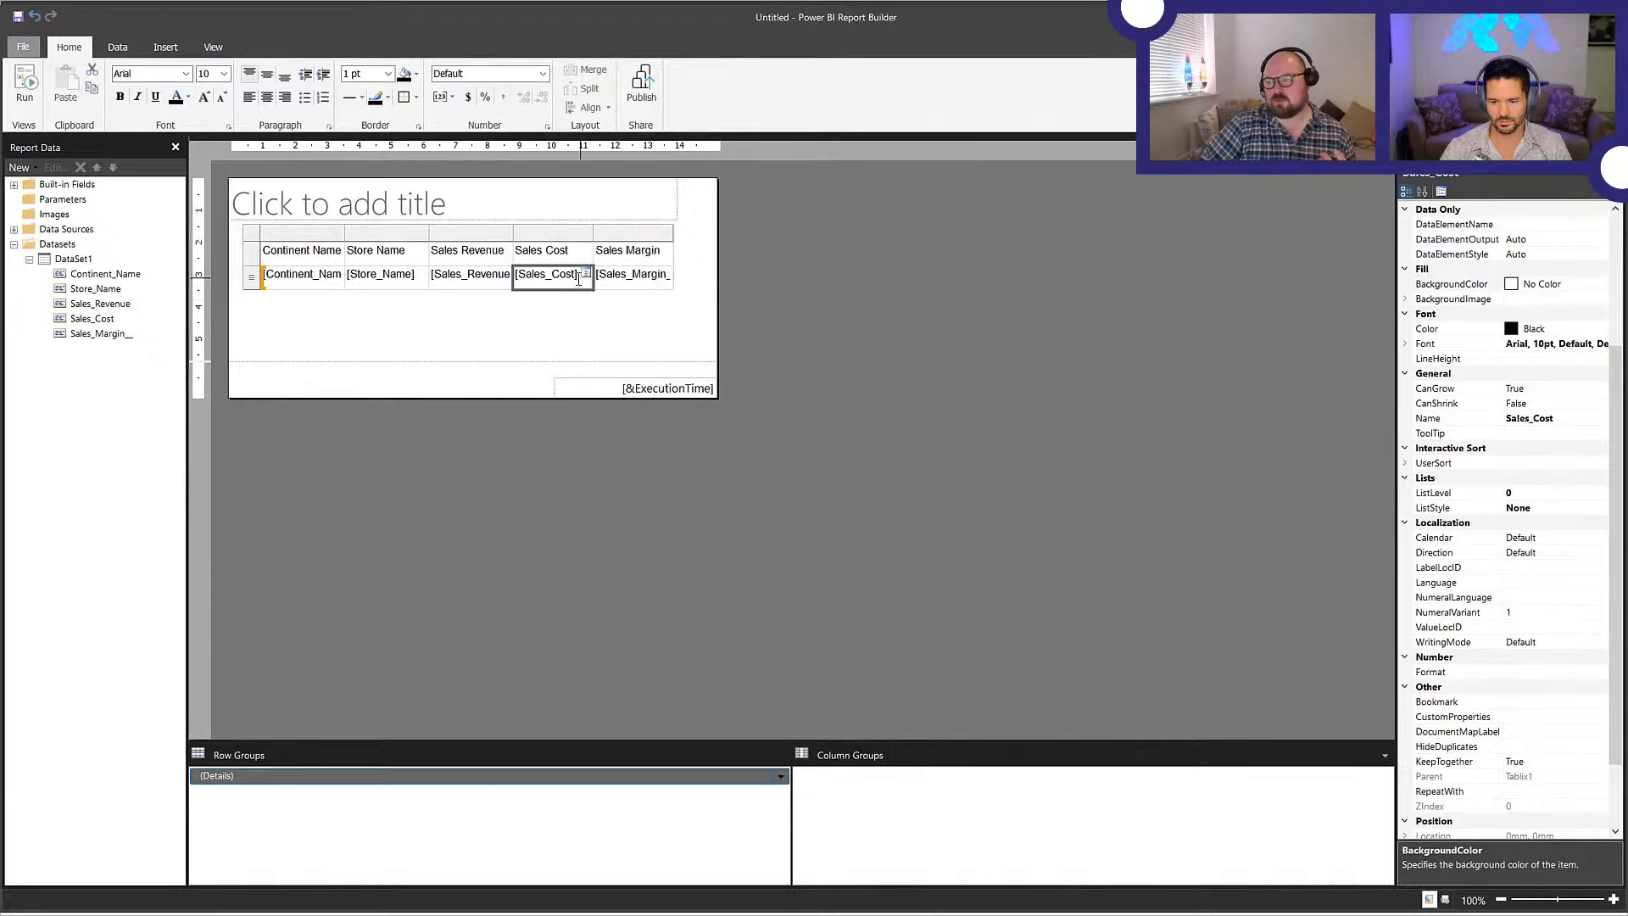
- Run the report to preview the table's data, and return to the design view
click(332, 250)
click(796, 289)
click(25, 85)
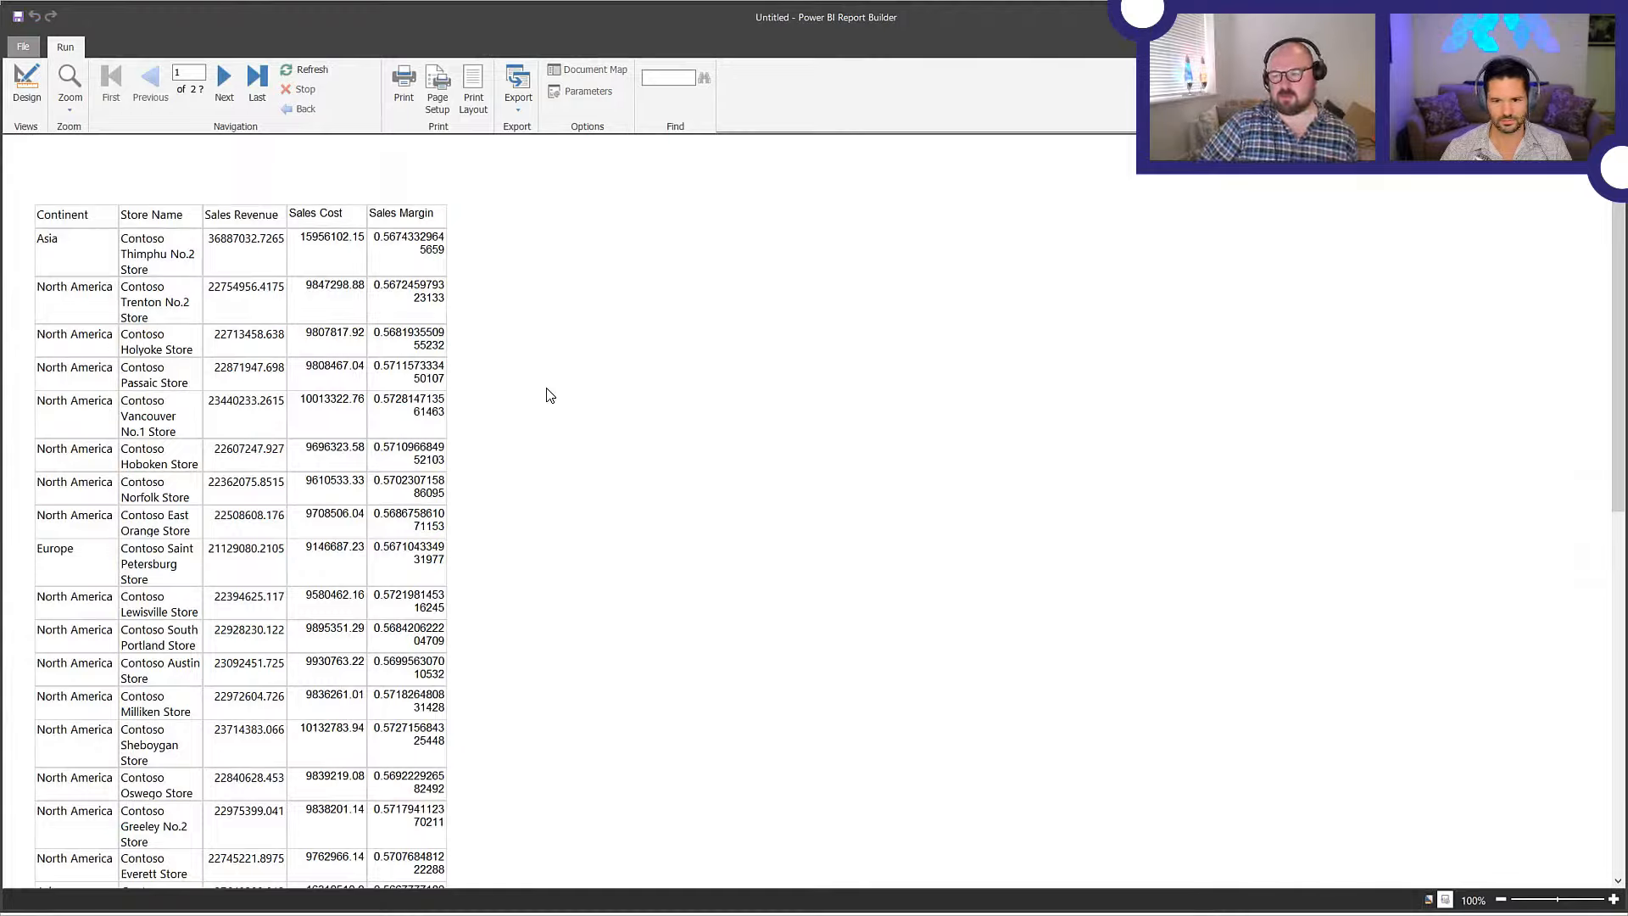
click(25, 85)
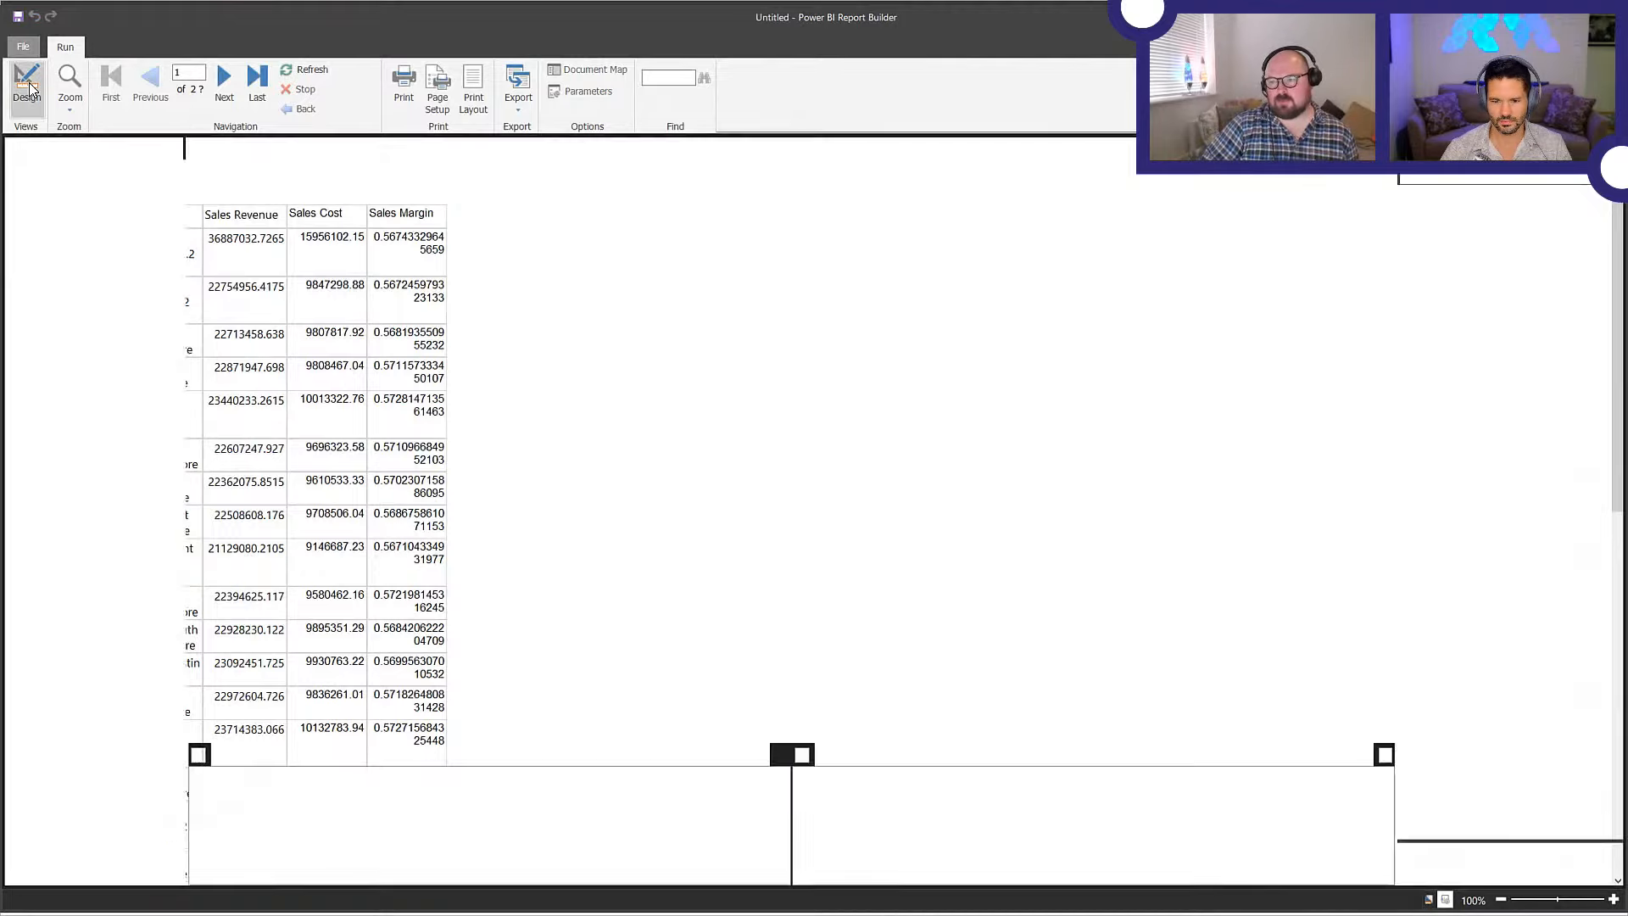
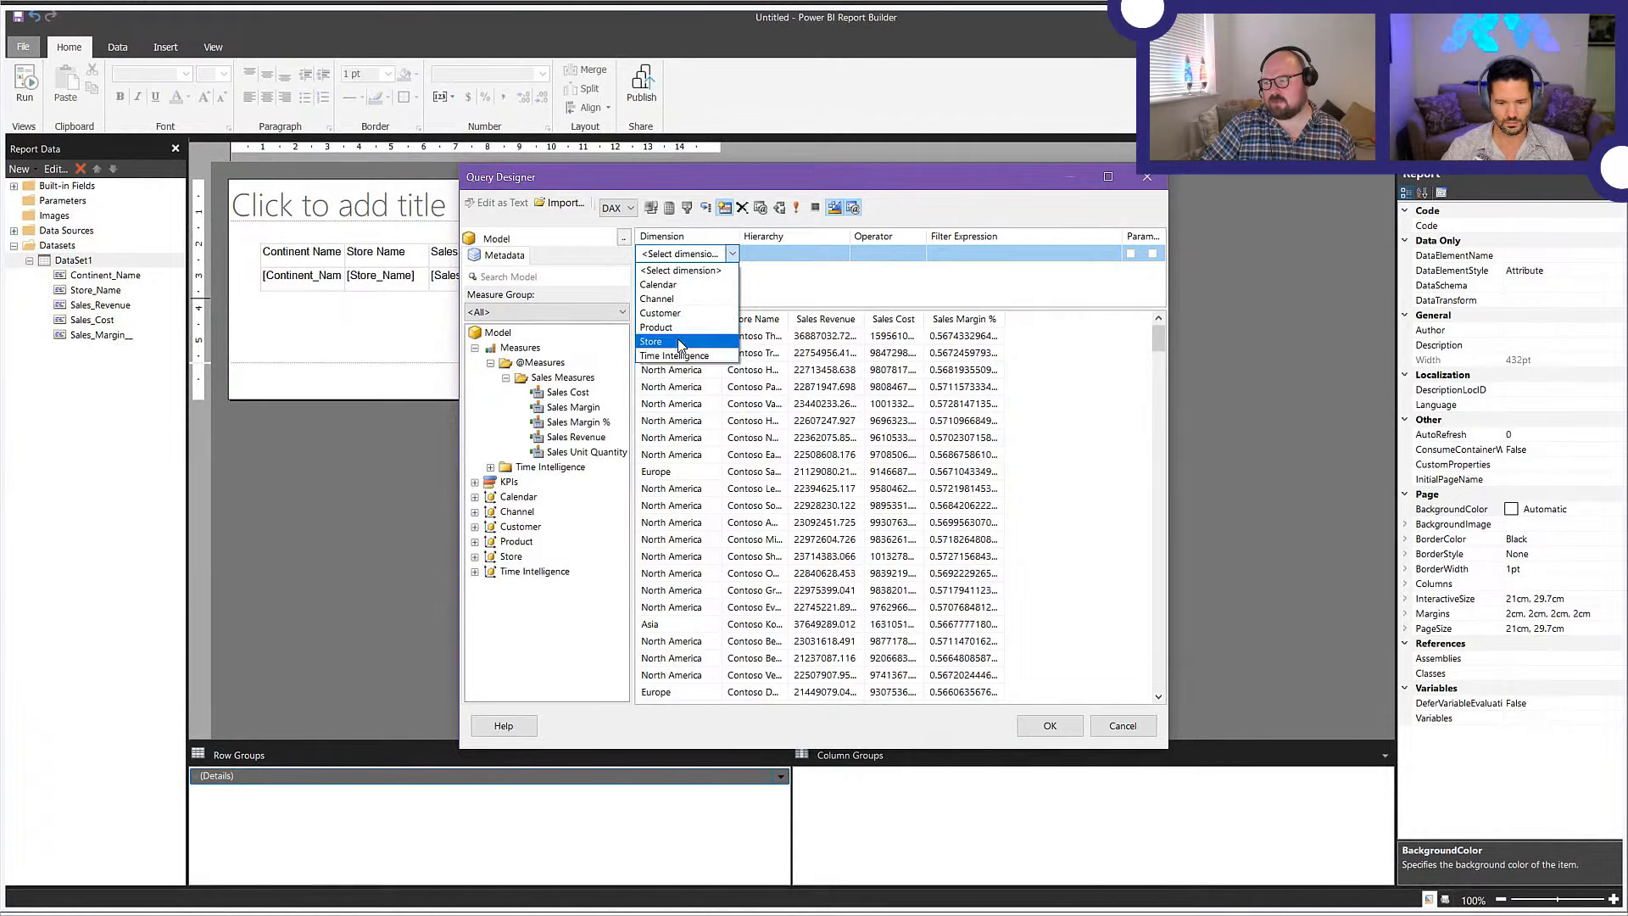
- Filter the DataSet1 query to Store Continent Name equal to Europe, and review the rerun report
click(812, 256)
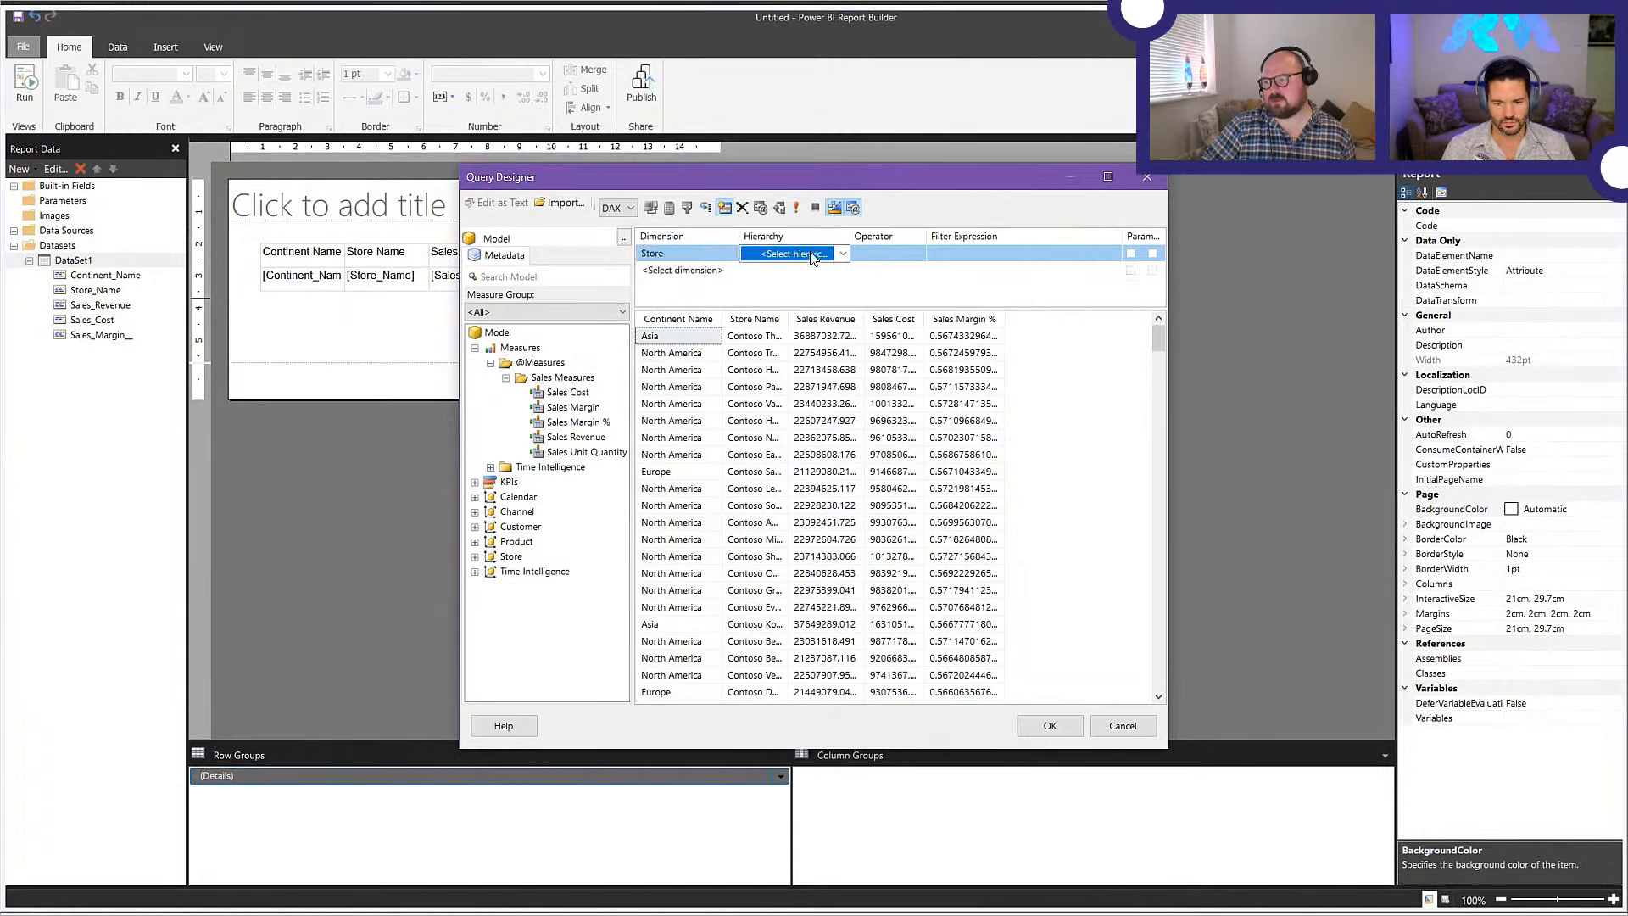
click(842, 254)
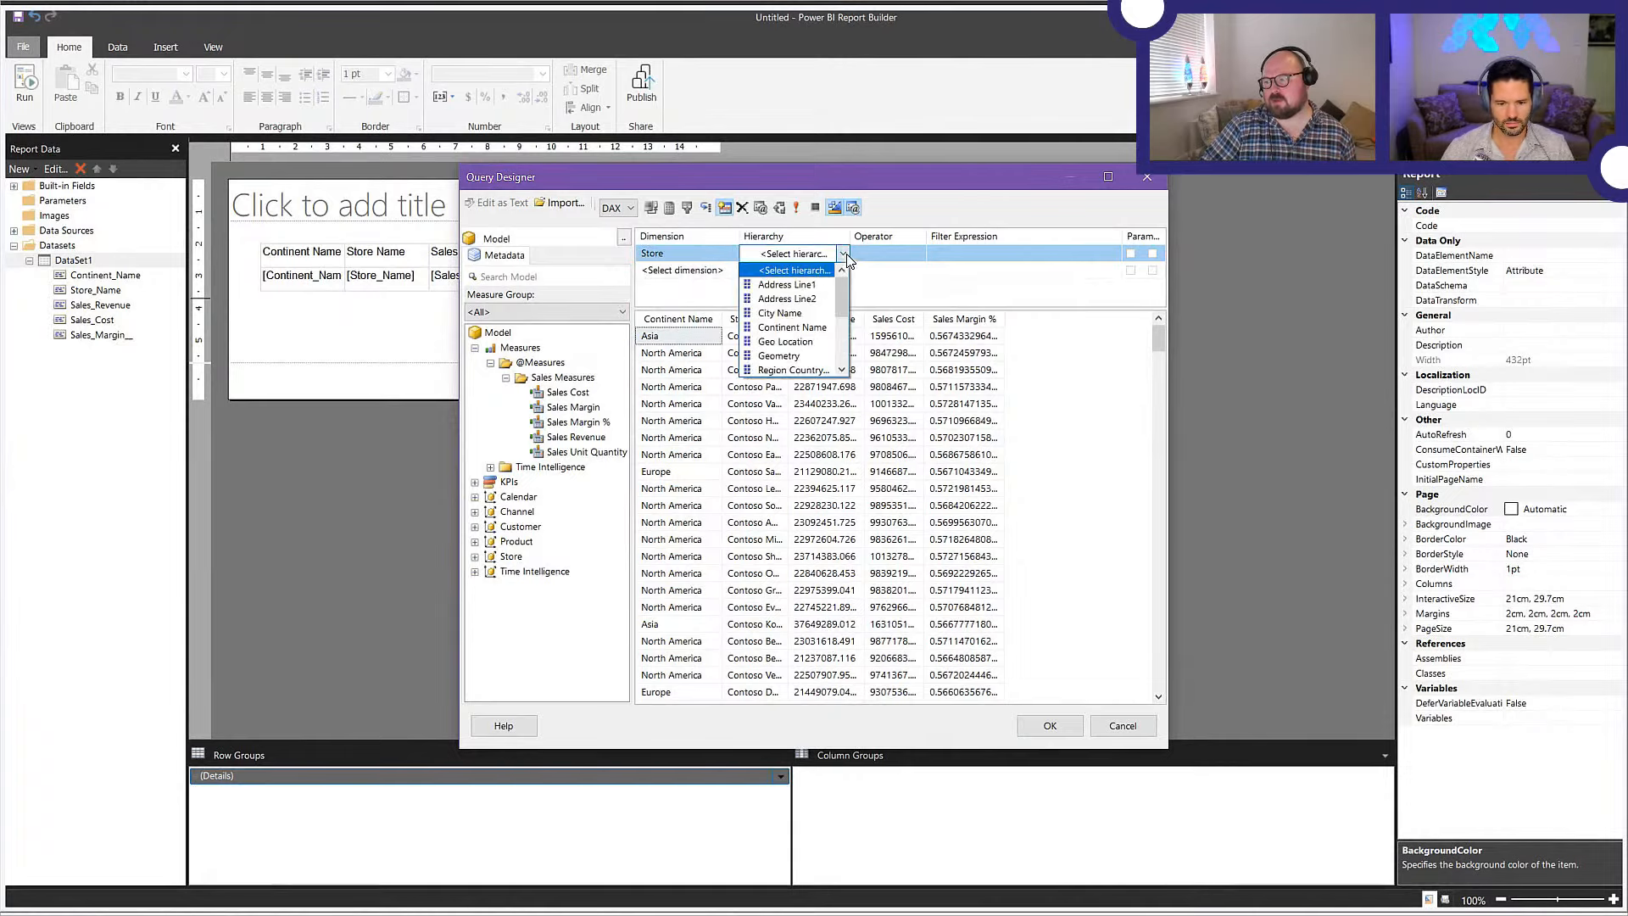
drag(845, 292, 843, 300)
click(792, 284)
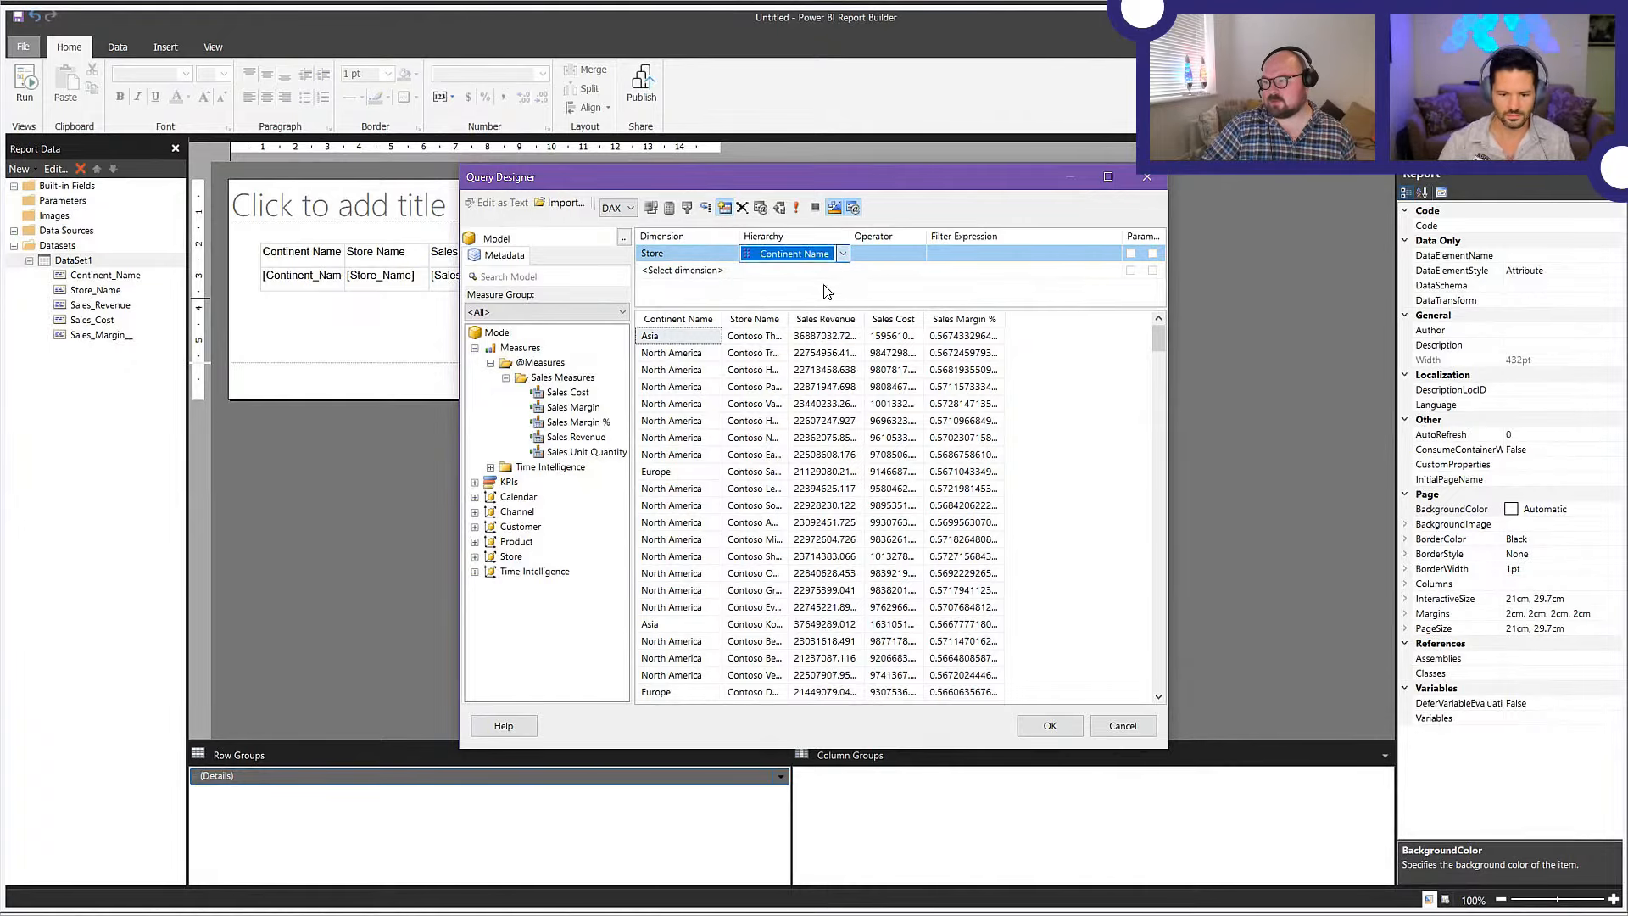
click(1020, 254)
click(946, 284)
click(972, 313)
click(1031, 474)
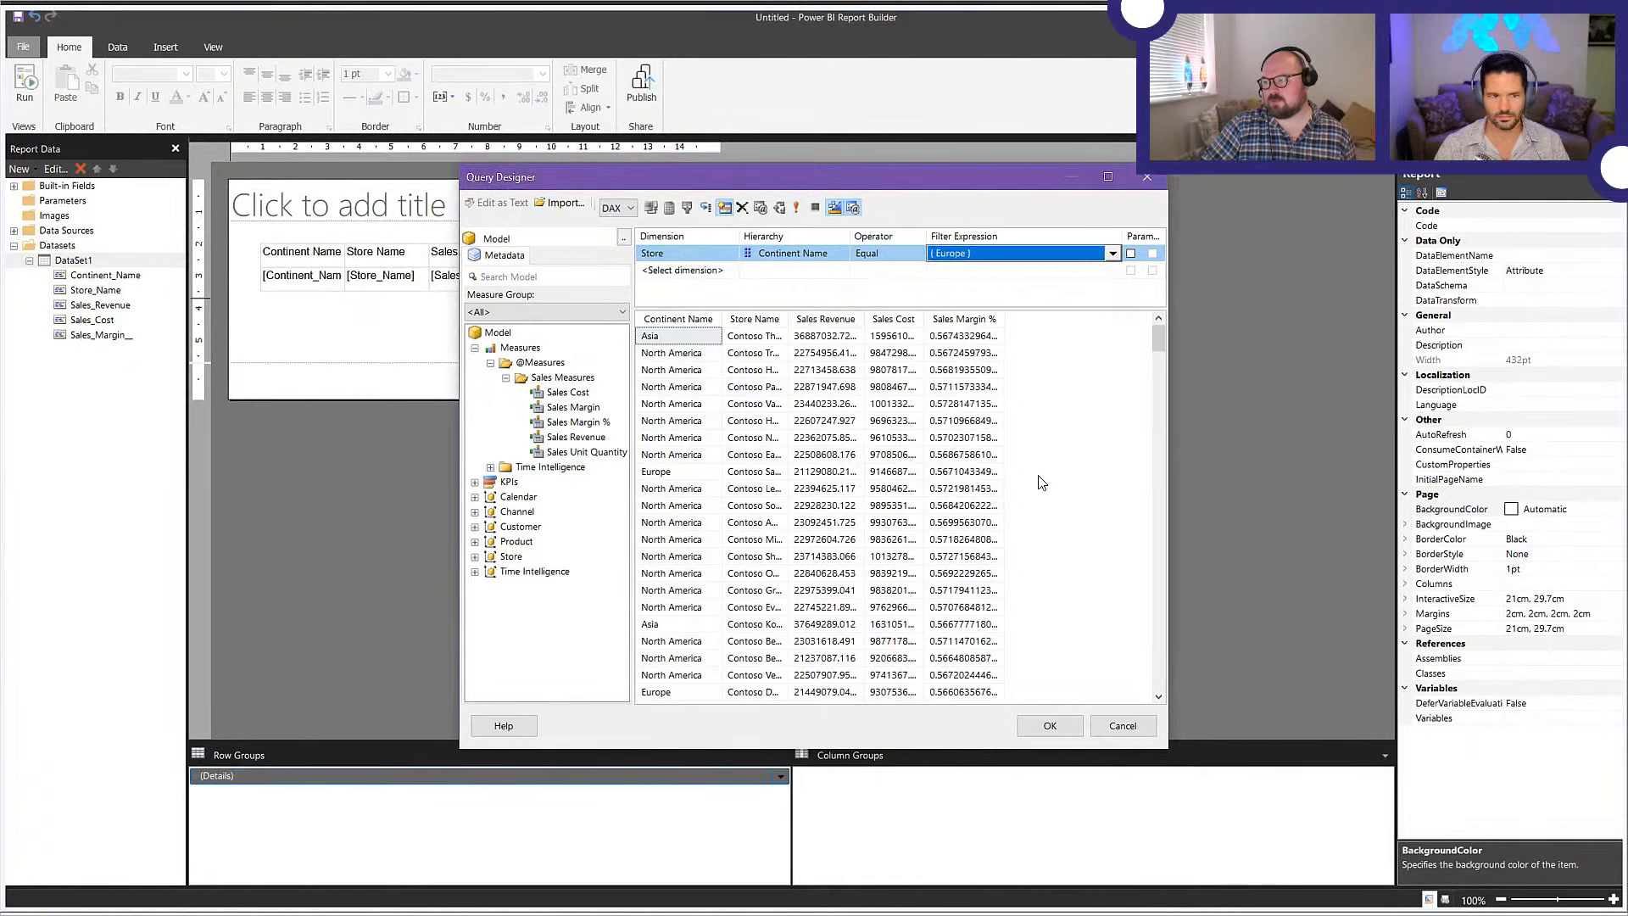
click(1051, 727)
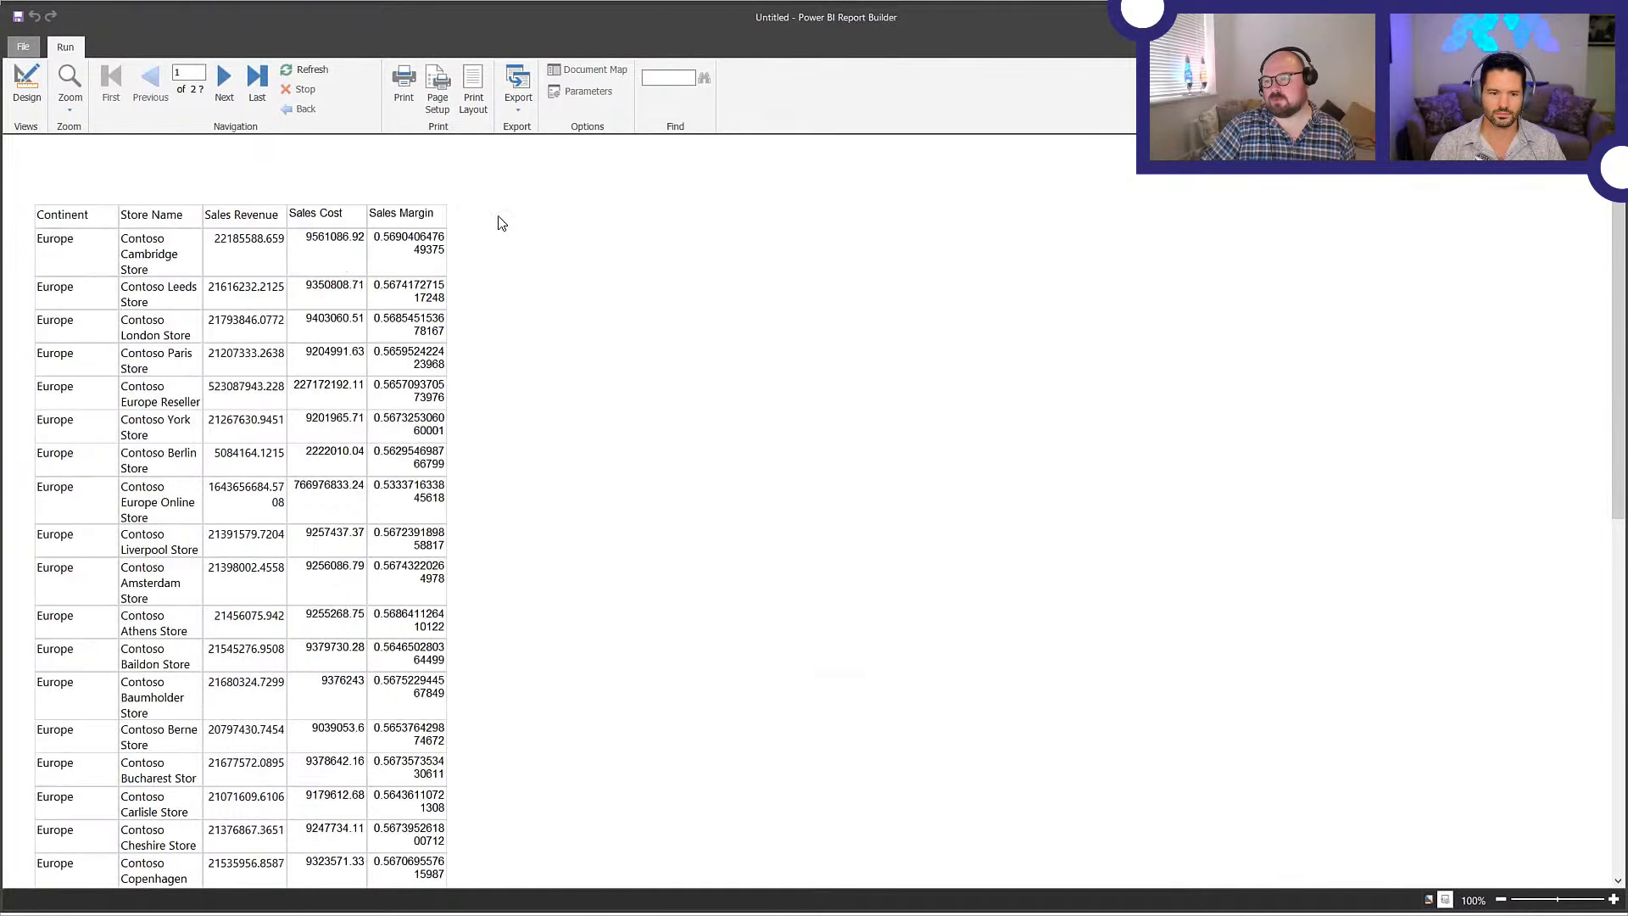
scroll(119, 422, down, 6)
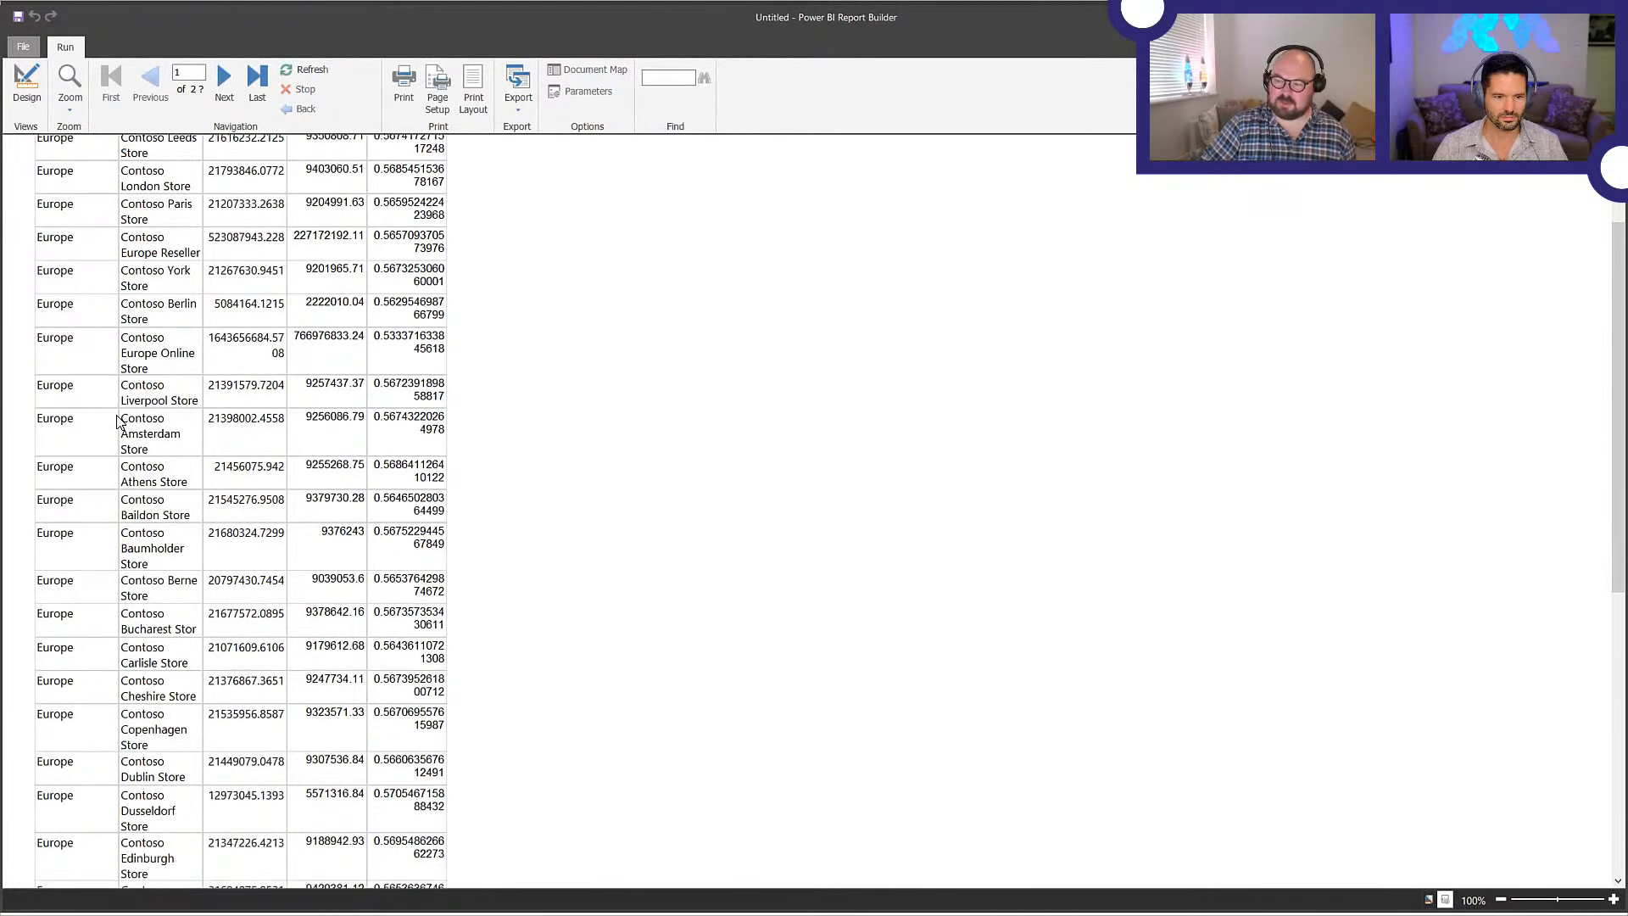
scroll(119, 422, up, 6)
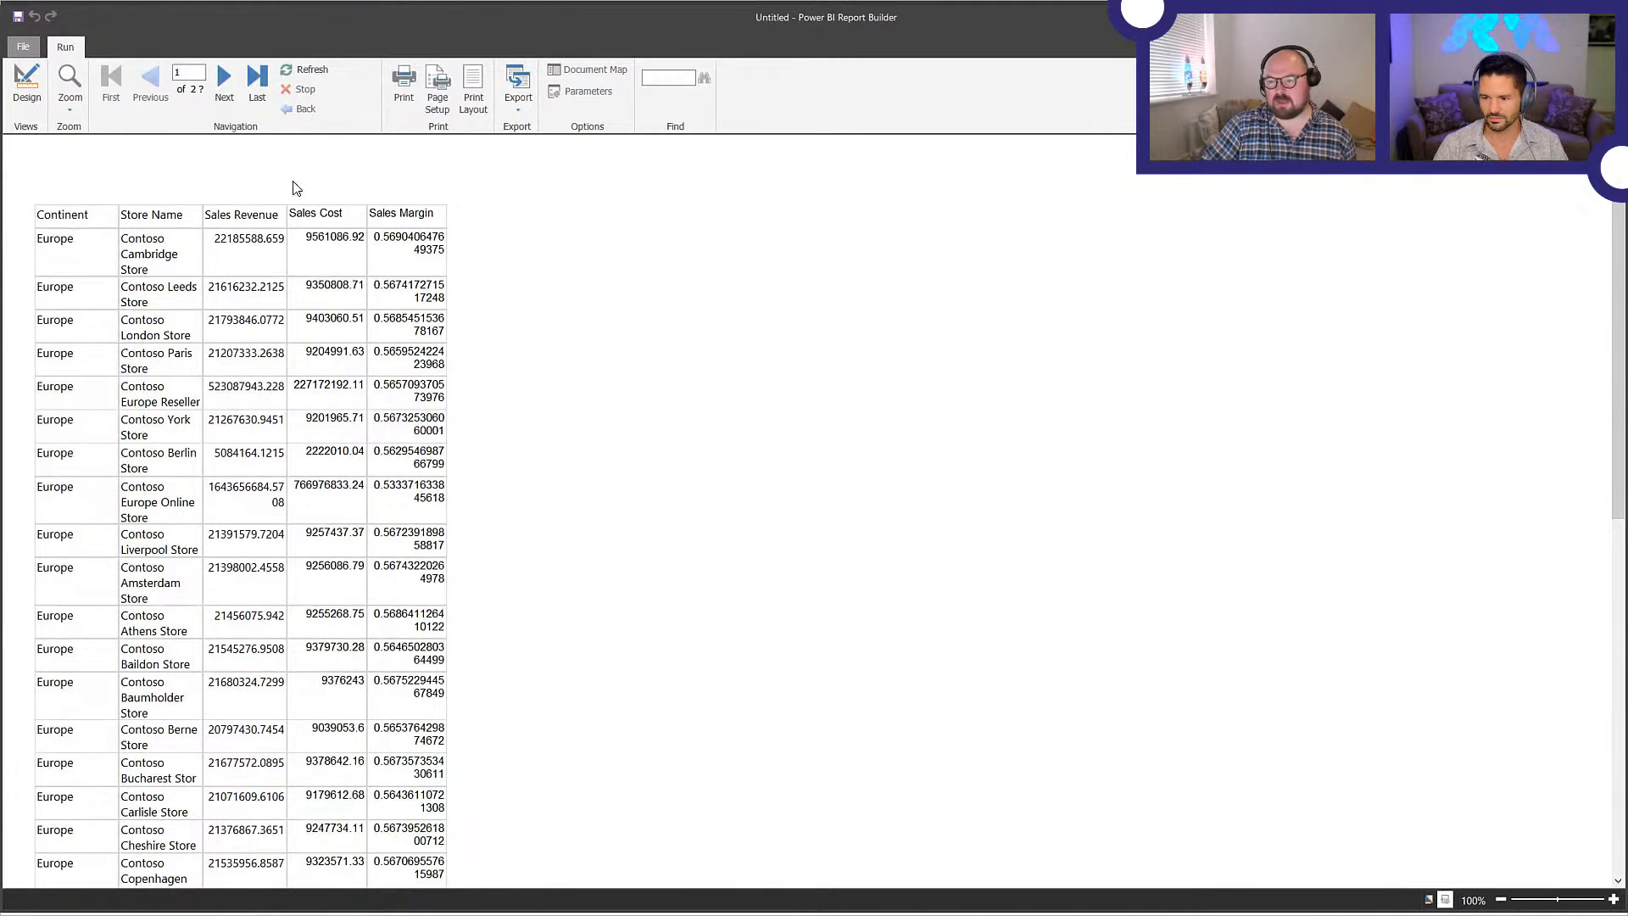
- Open DataSet1's query in the query designer from the design view and clear the Europe value from the Continent Name filter
click(26, 85)
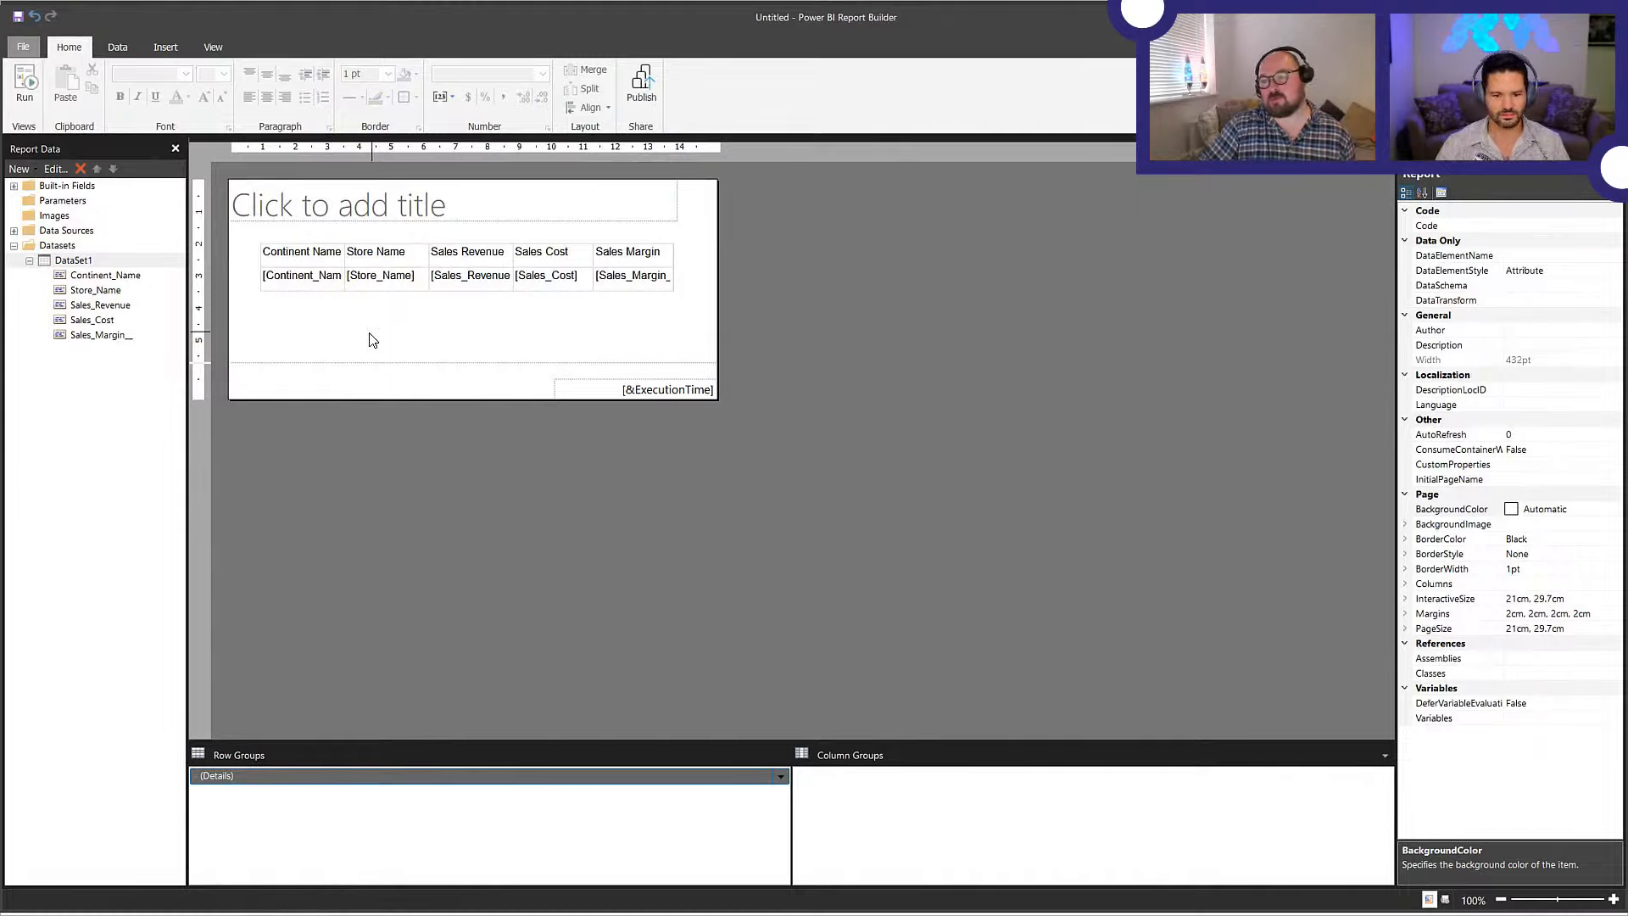
right_click(88, 266)
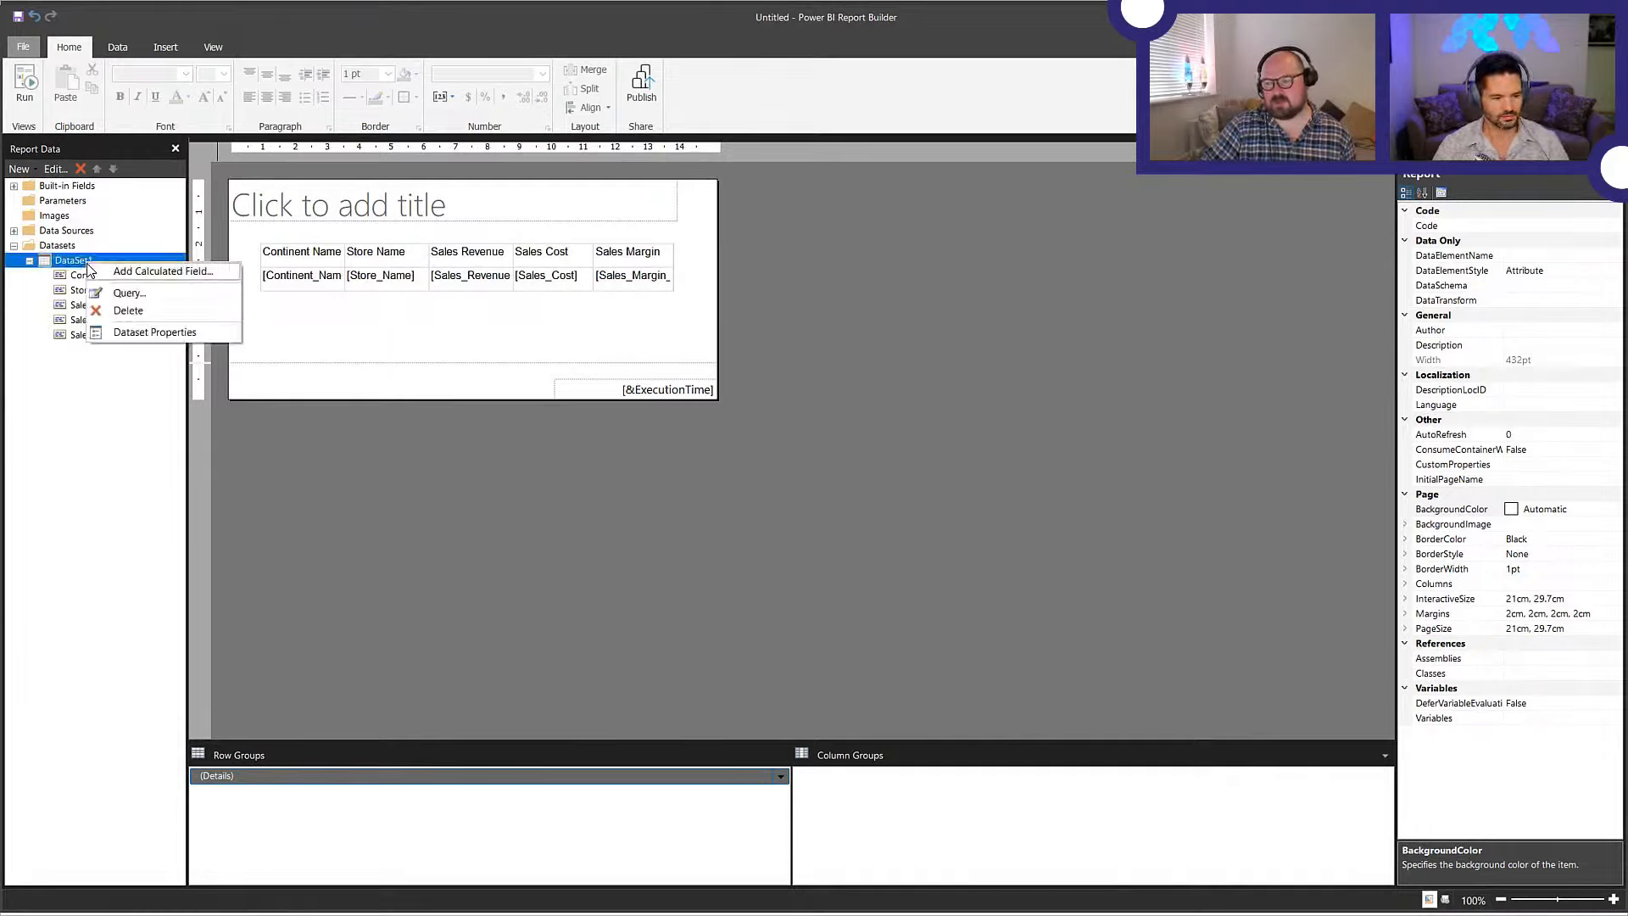
click(134, 334)
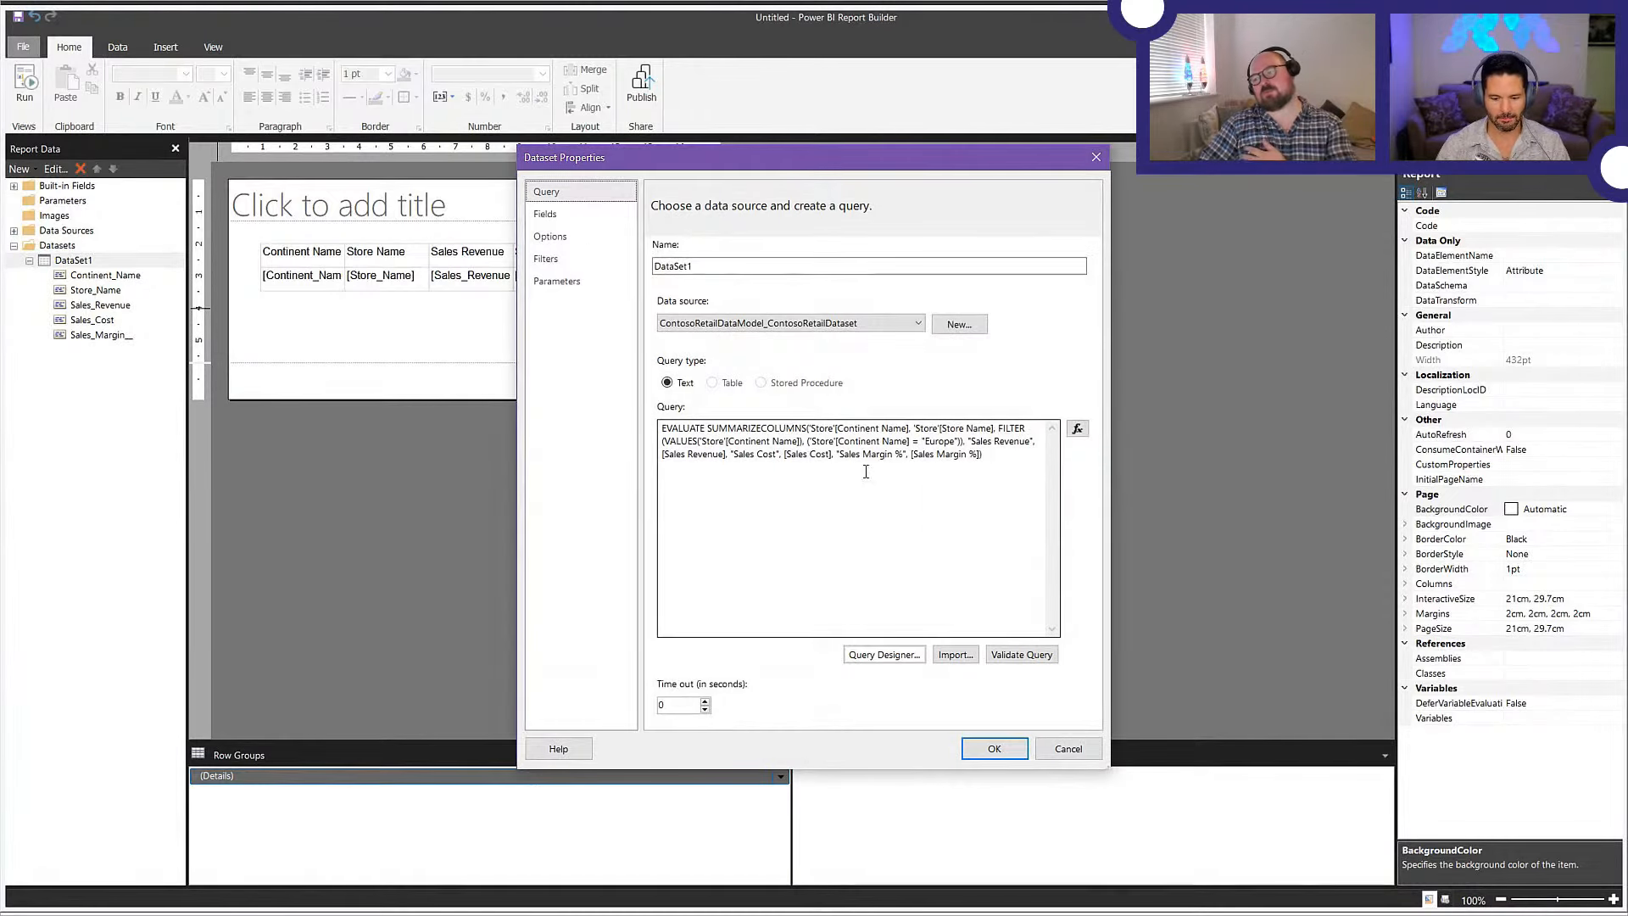
click(892, 657)
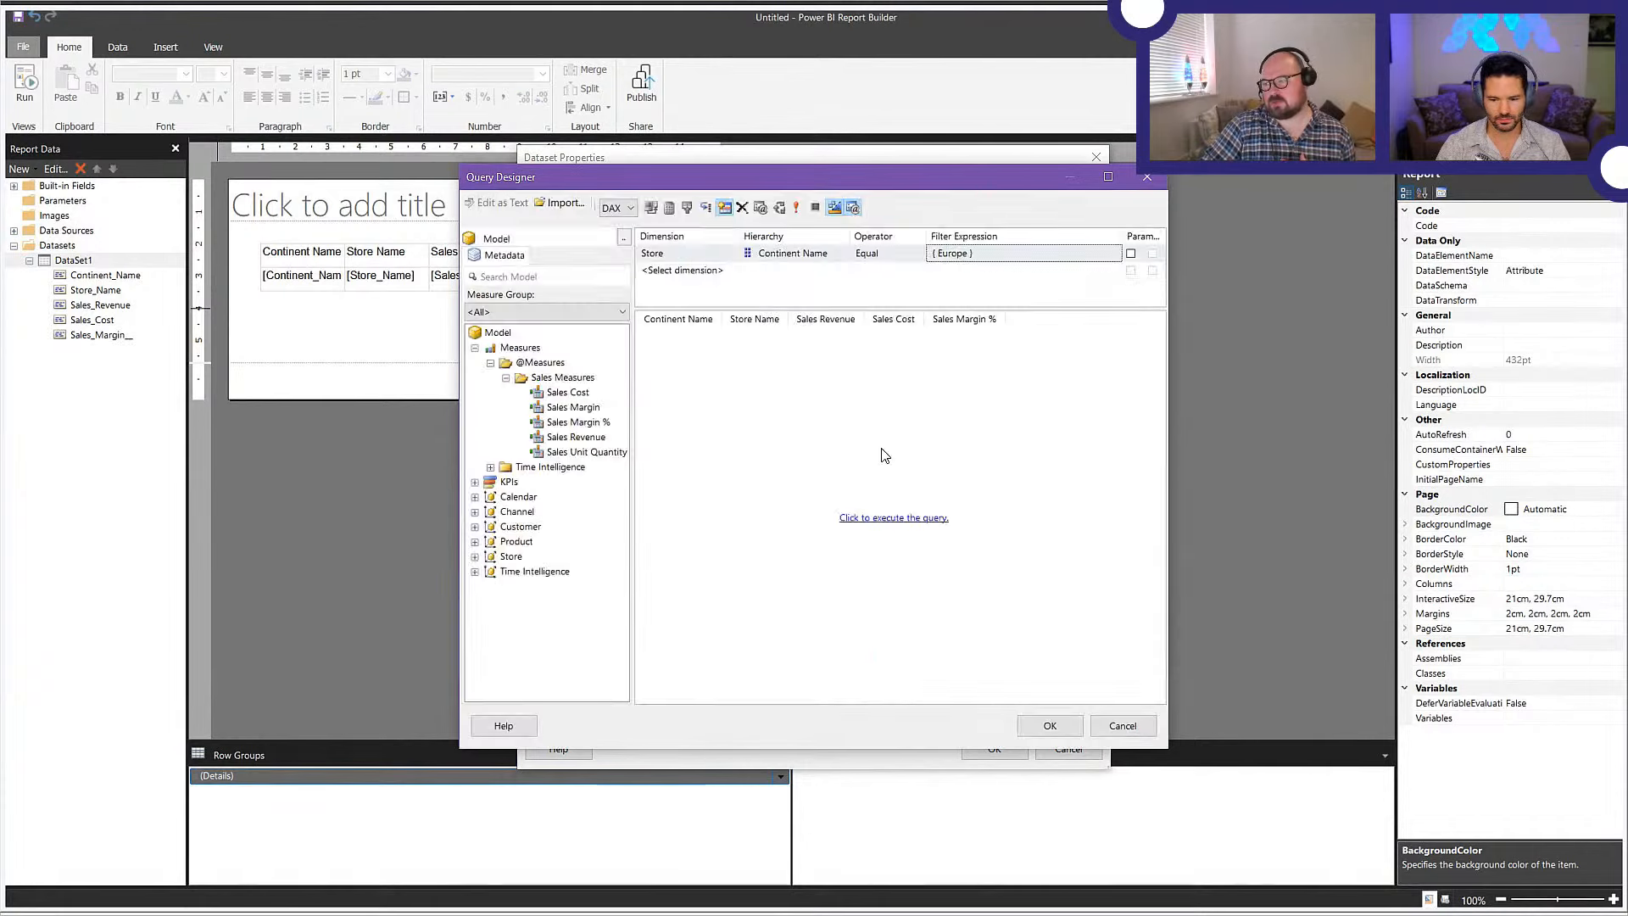
click(1043, 255)
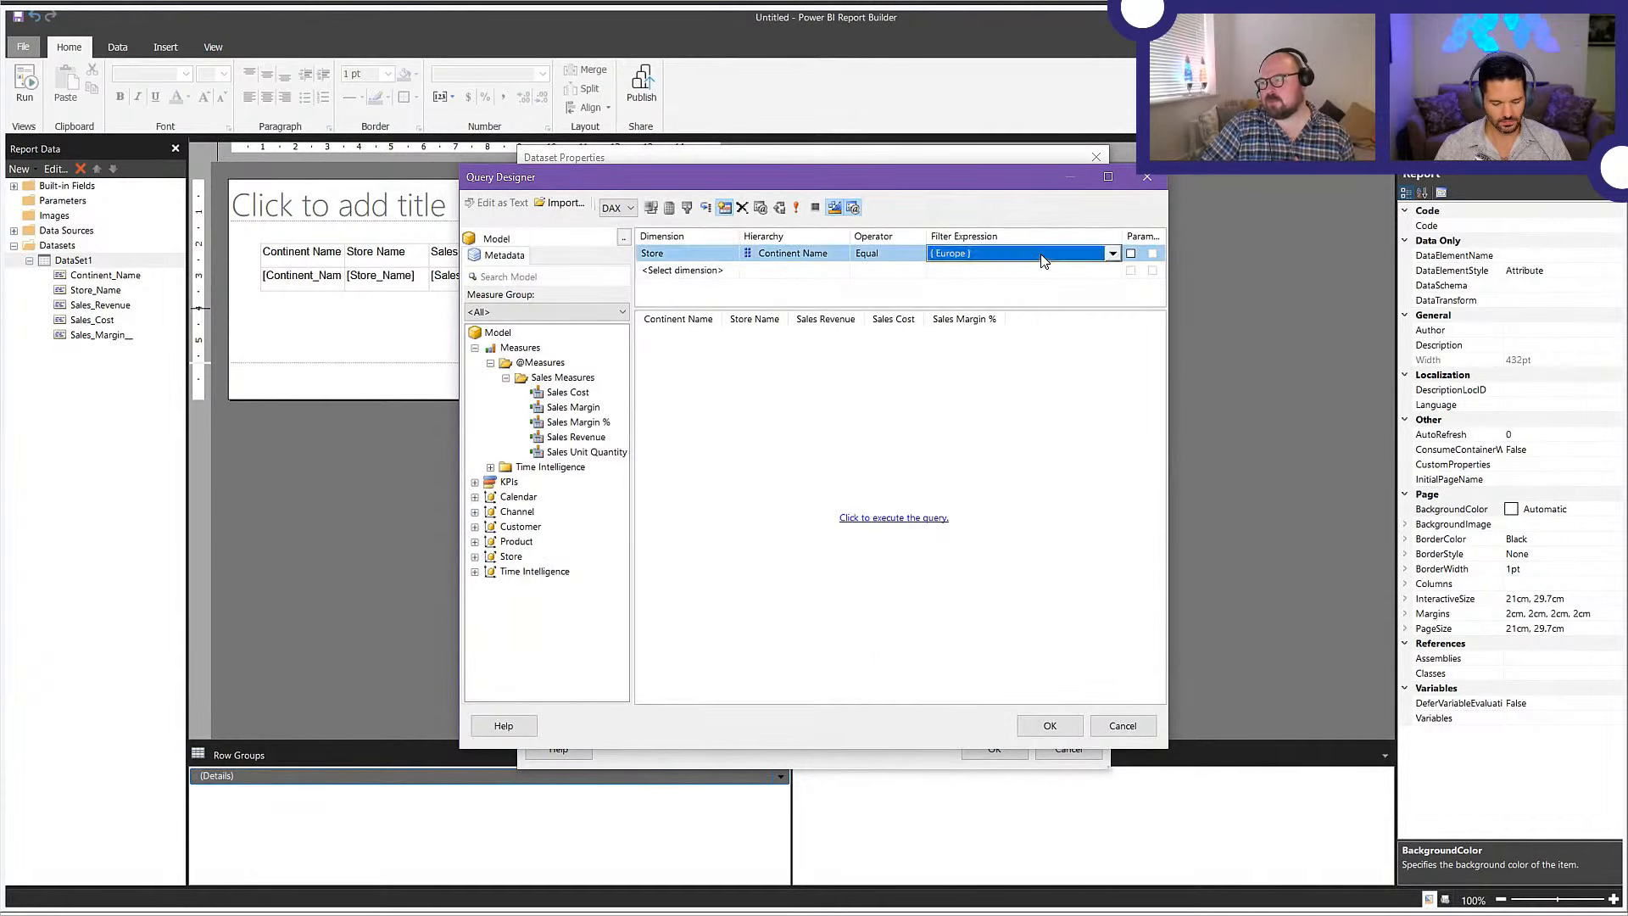
click(1110, 253)
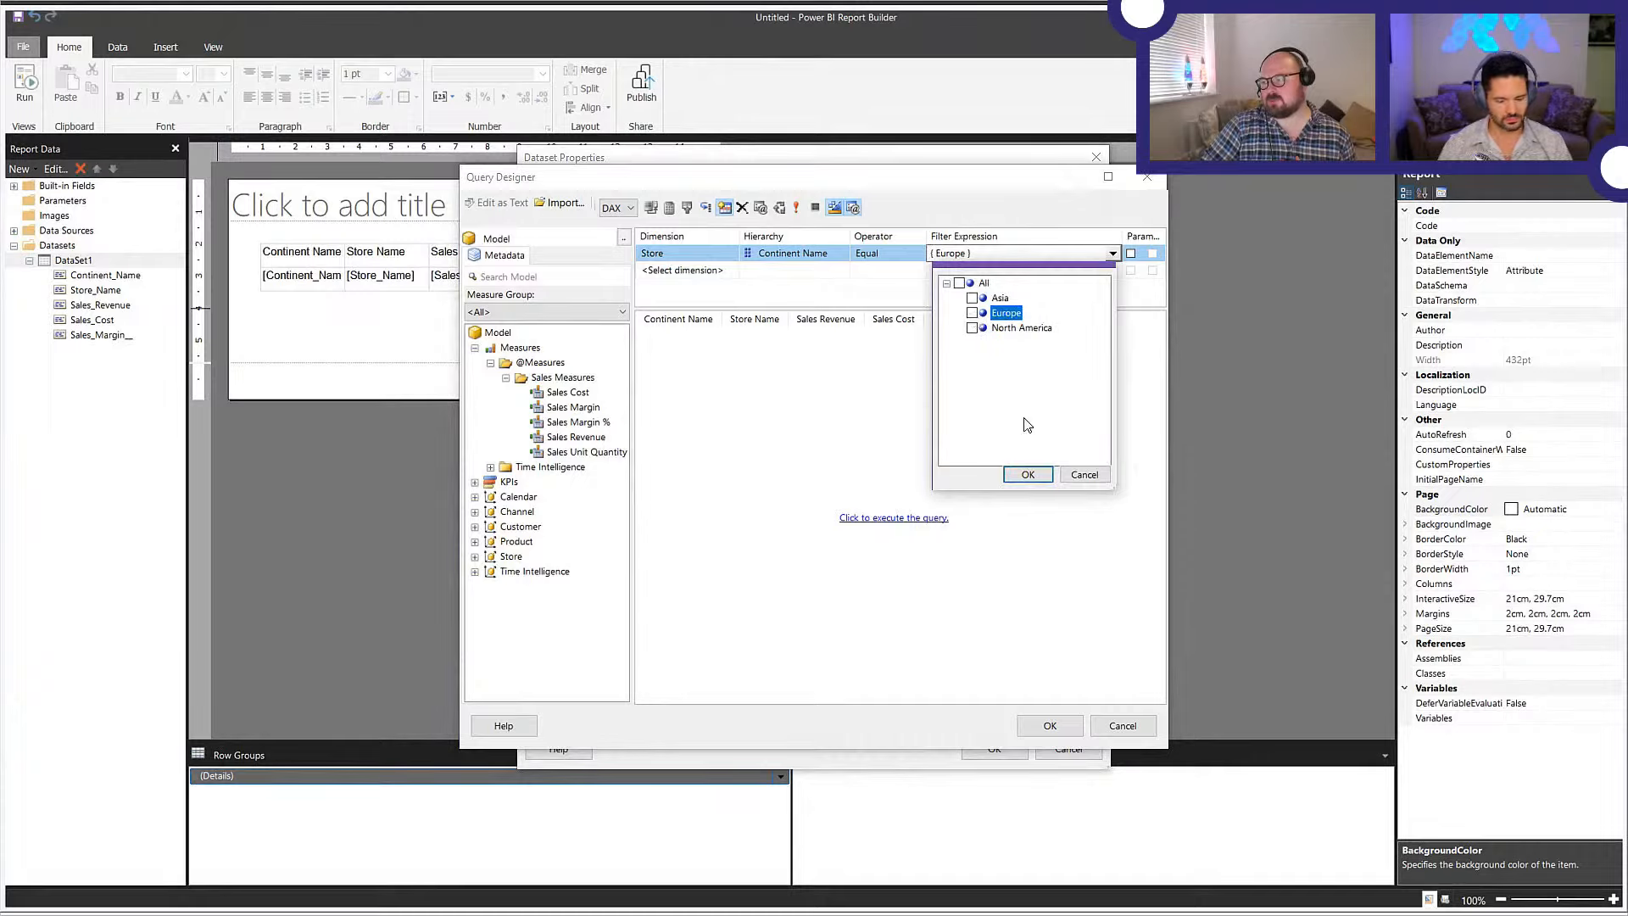
click(1025, 477)
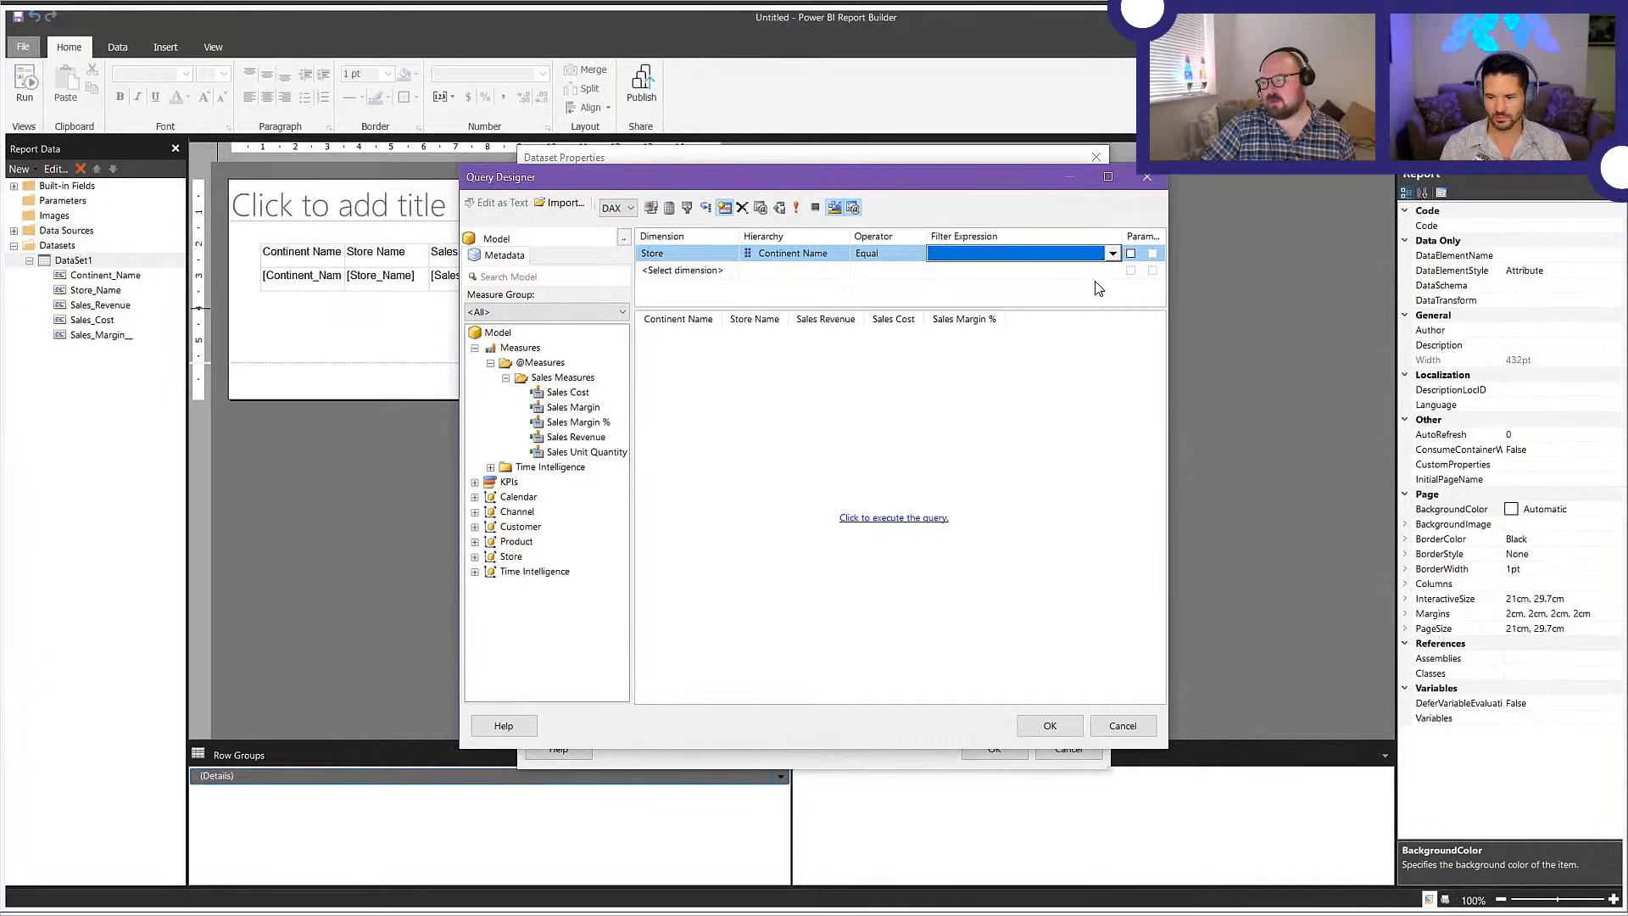
- Turn the Continent Name filter into a report parameter, and save the query and dataset properties
drag(1169, 361, 1339, 360)
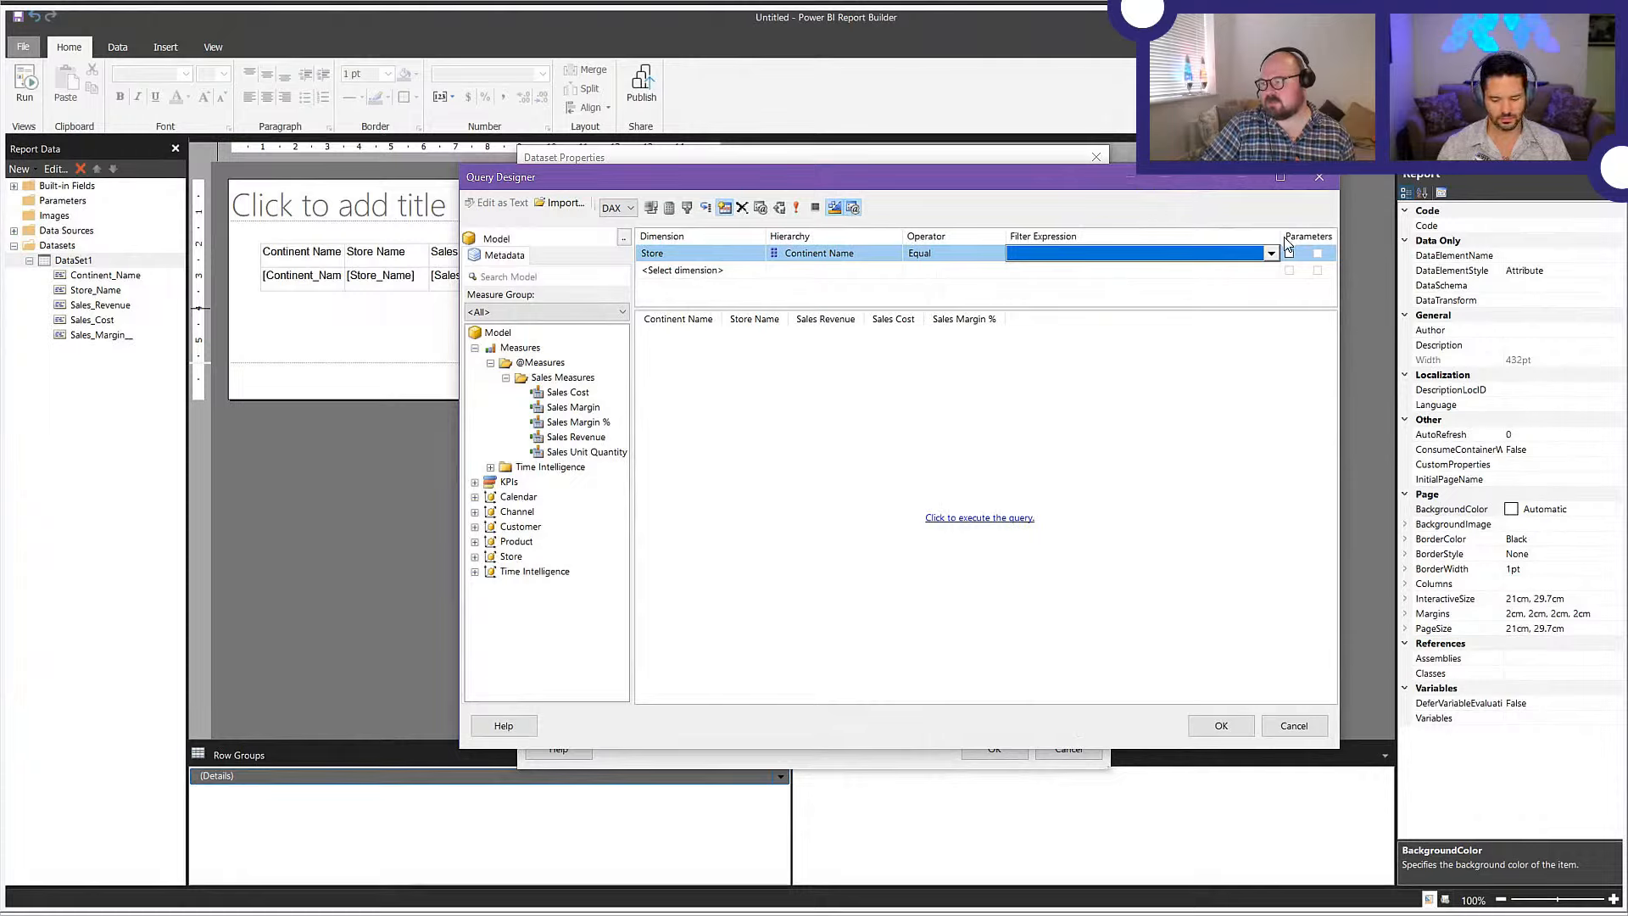
drag(1283, 243, 1239, 244)
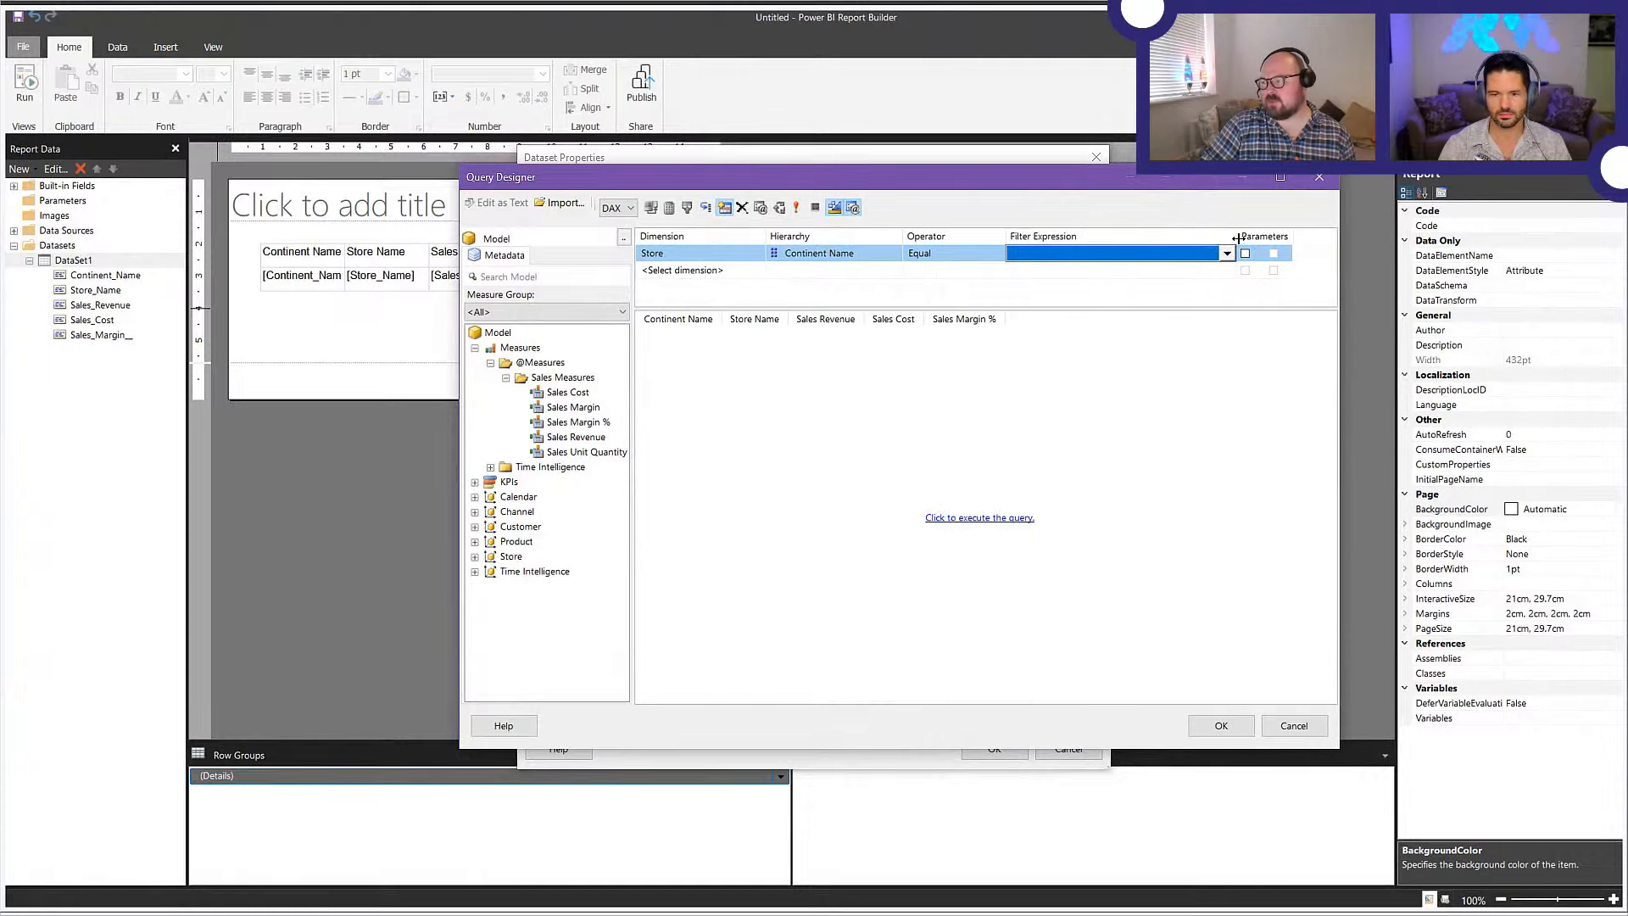
click(1249, 302)
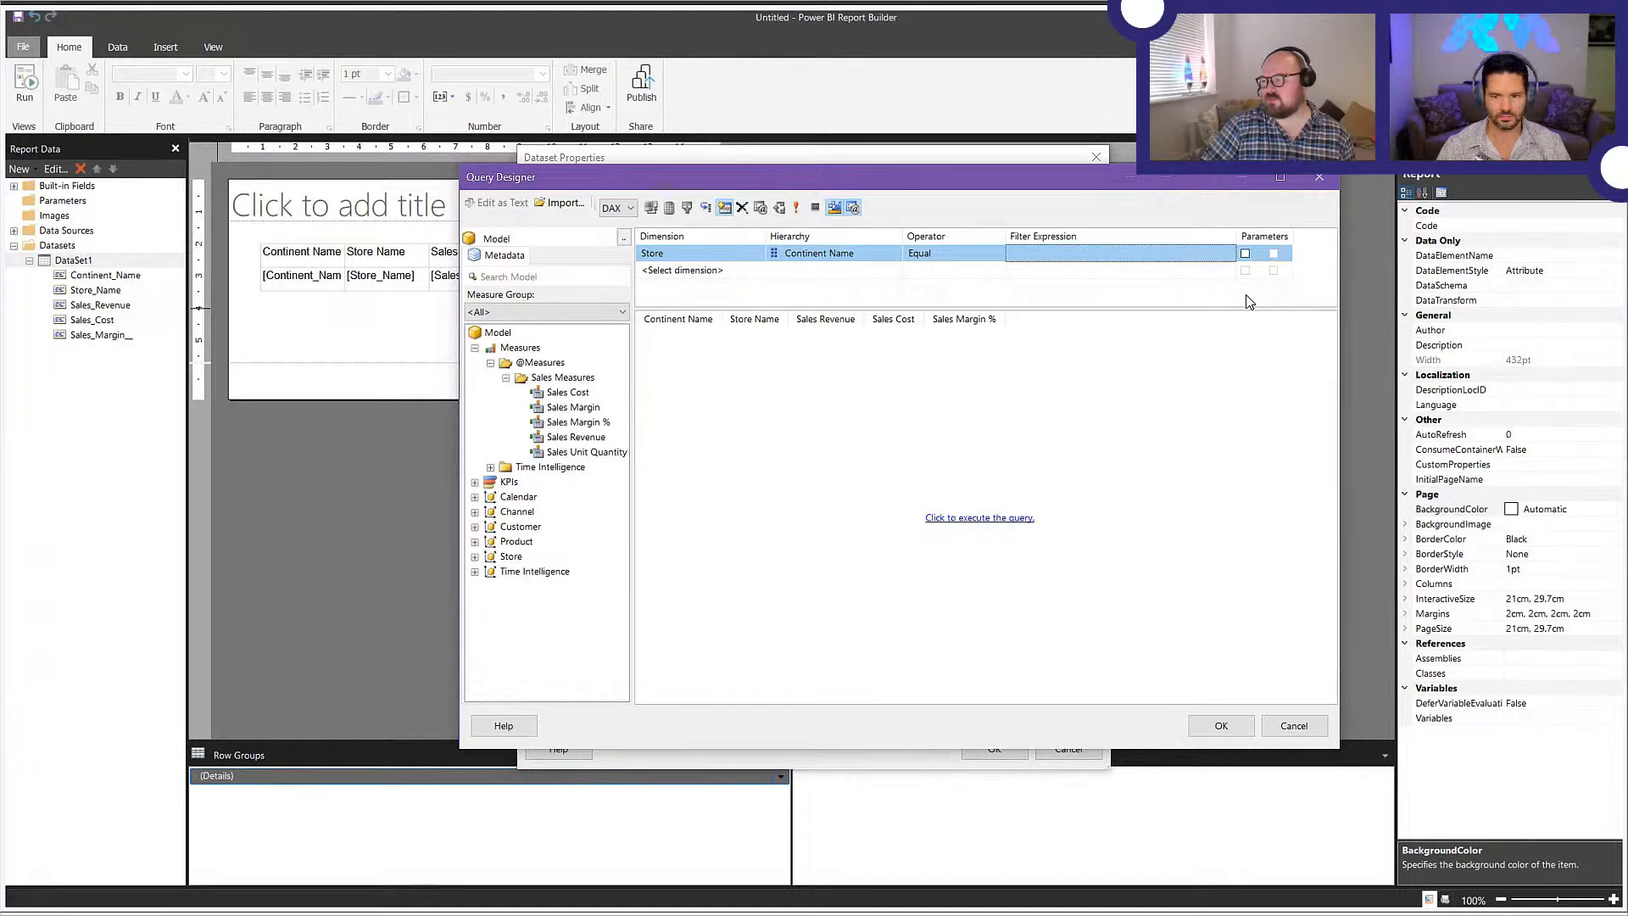
drag(1161, 178, 1082, 168)
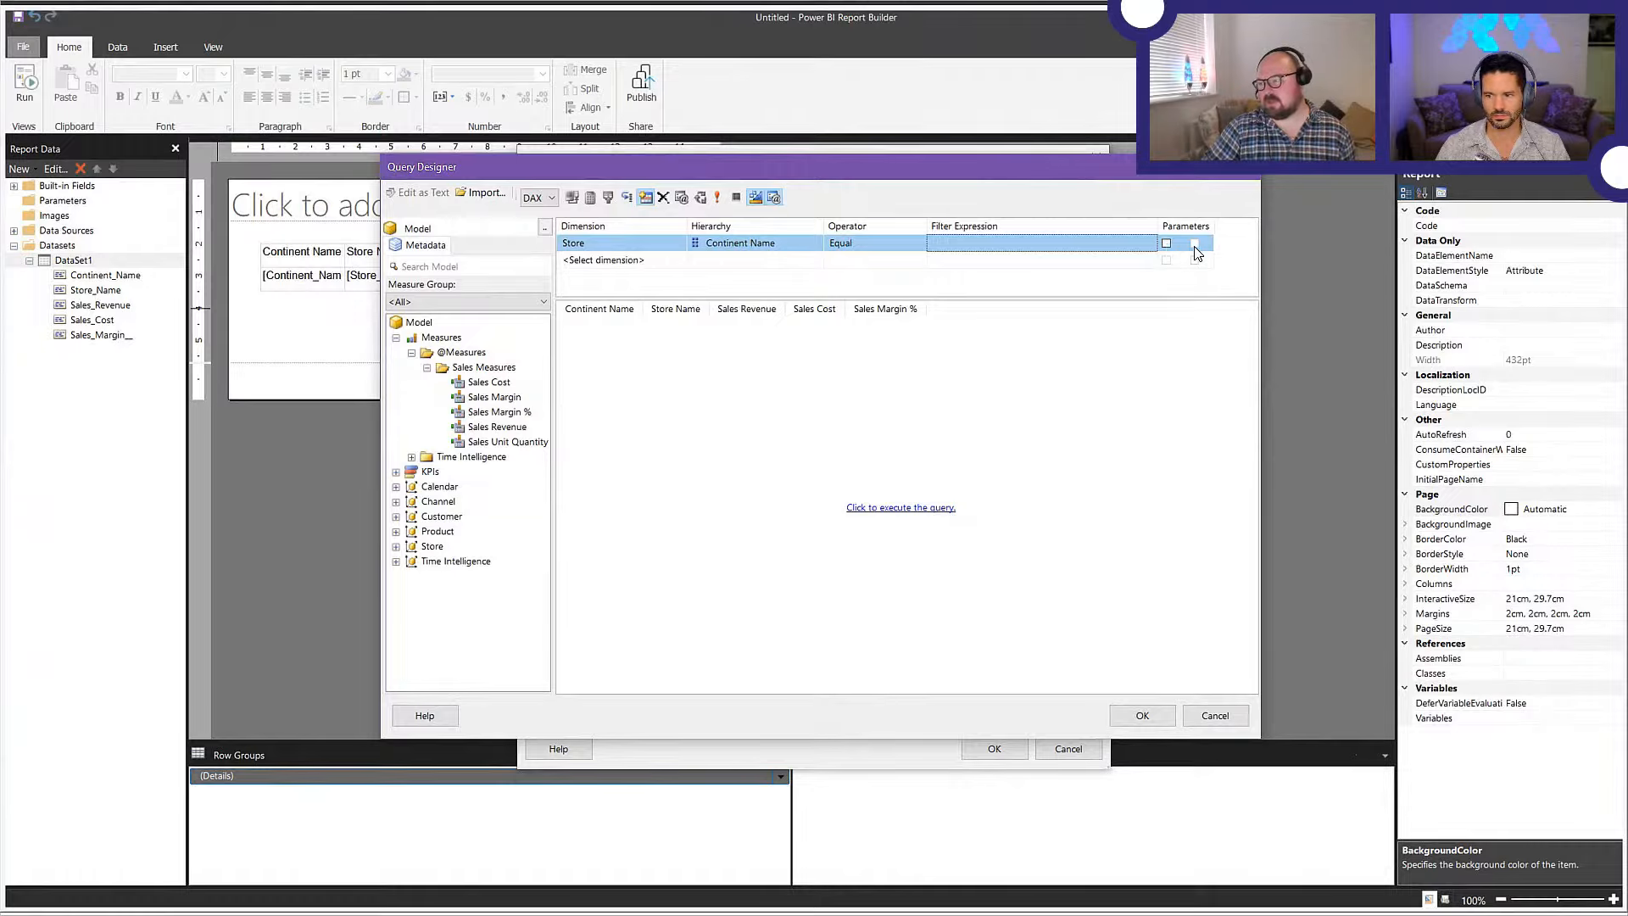
click(1167, 245)
click(1168, 245)
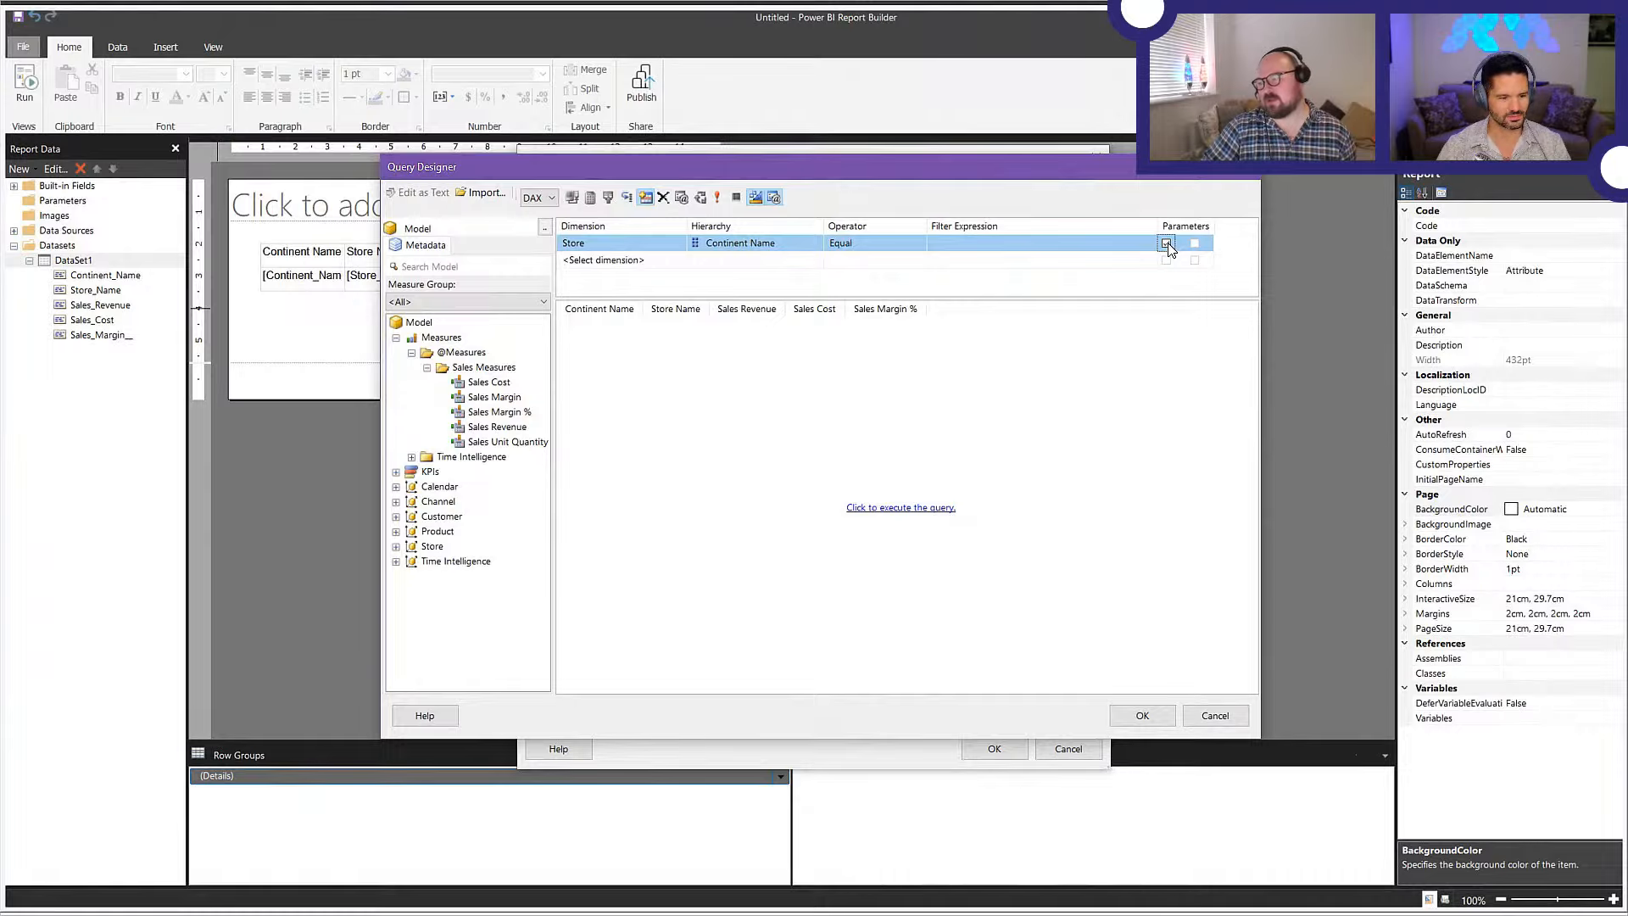
click(1156, 720)
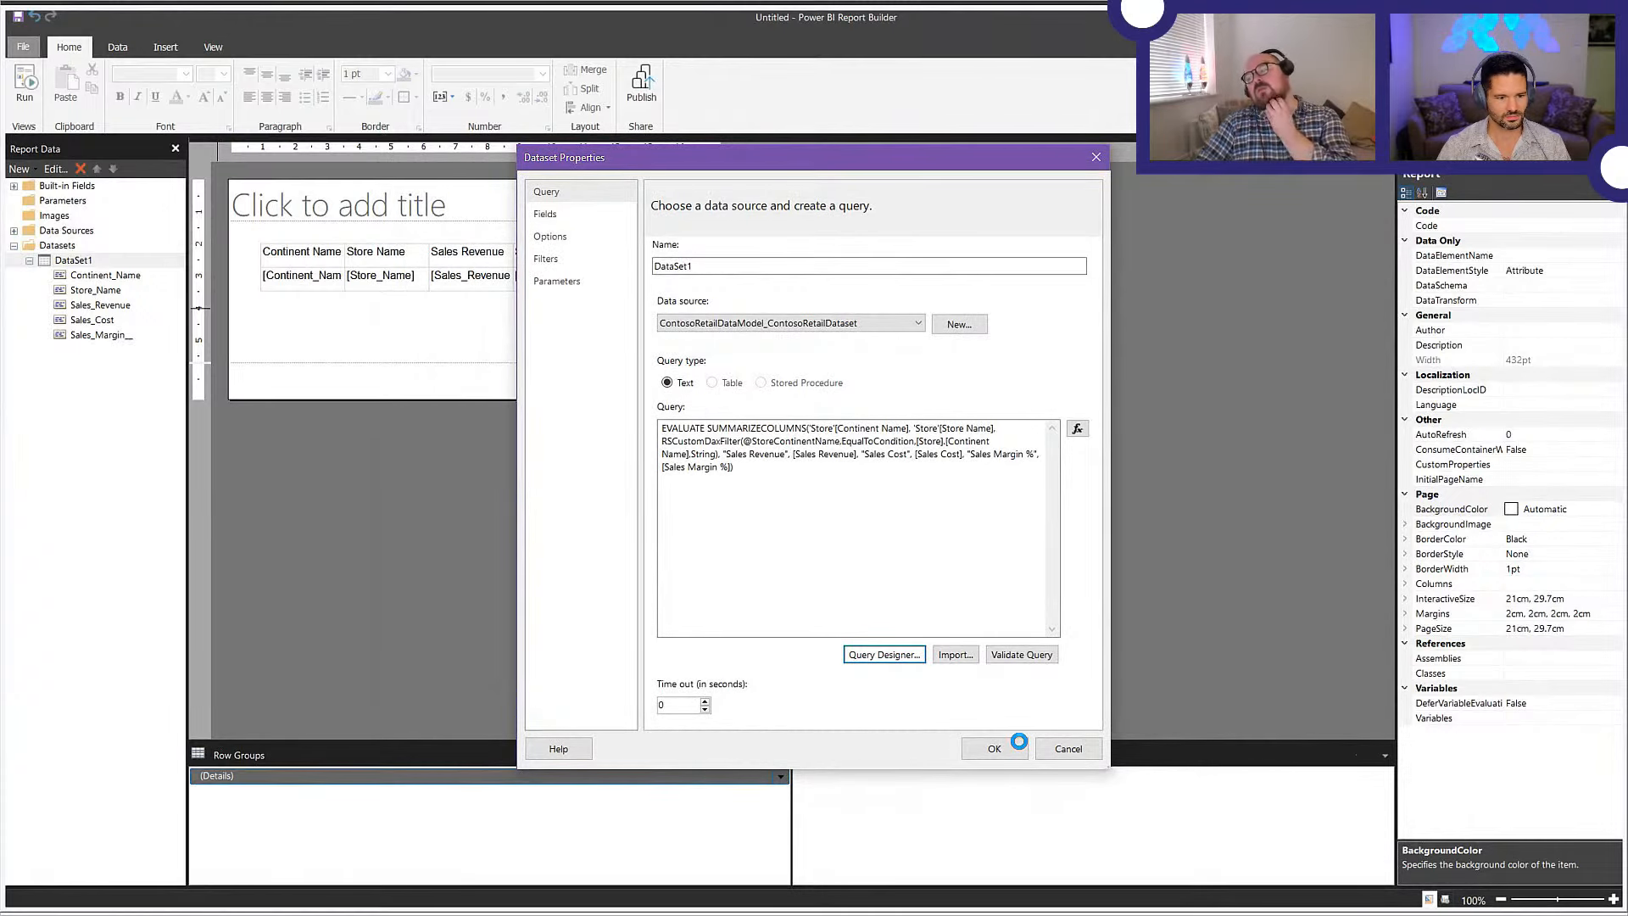
click(1016, 745)
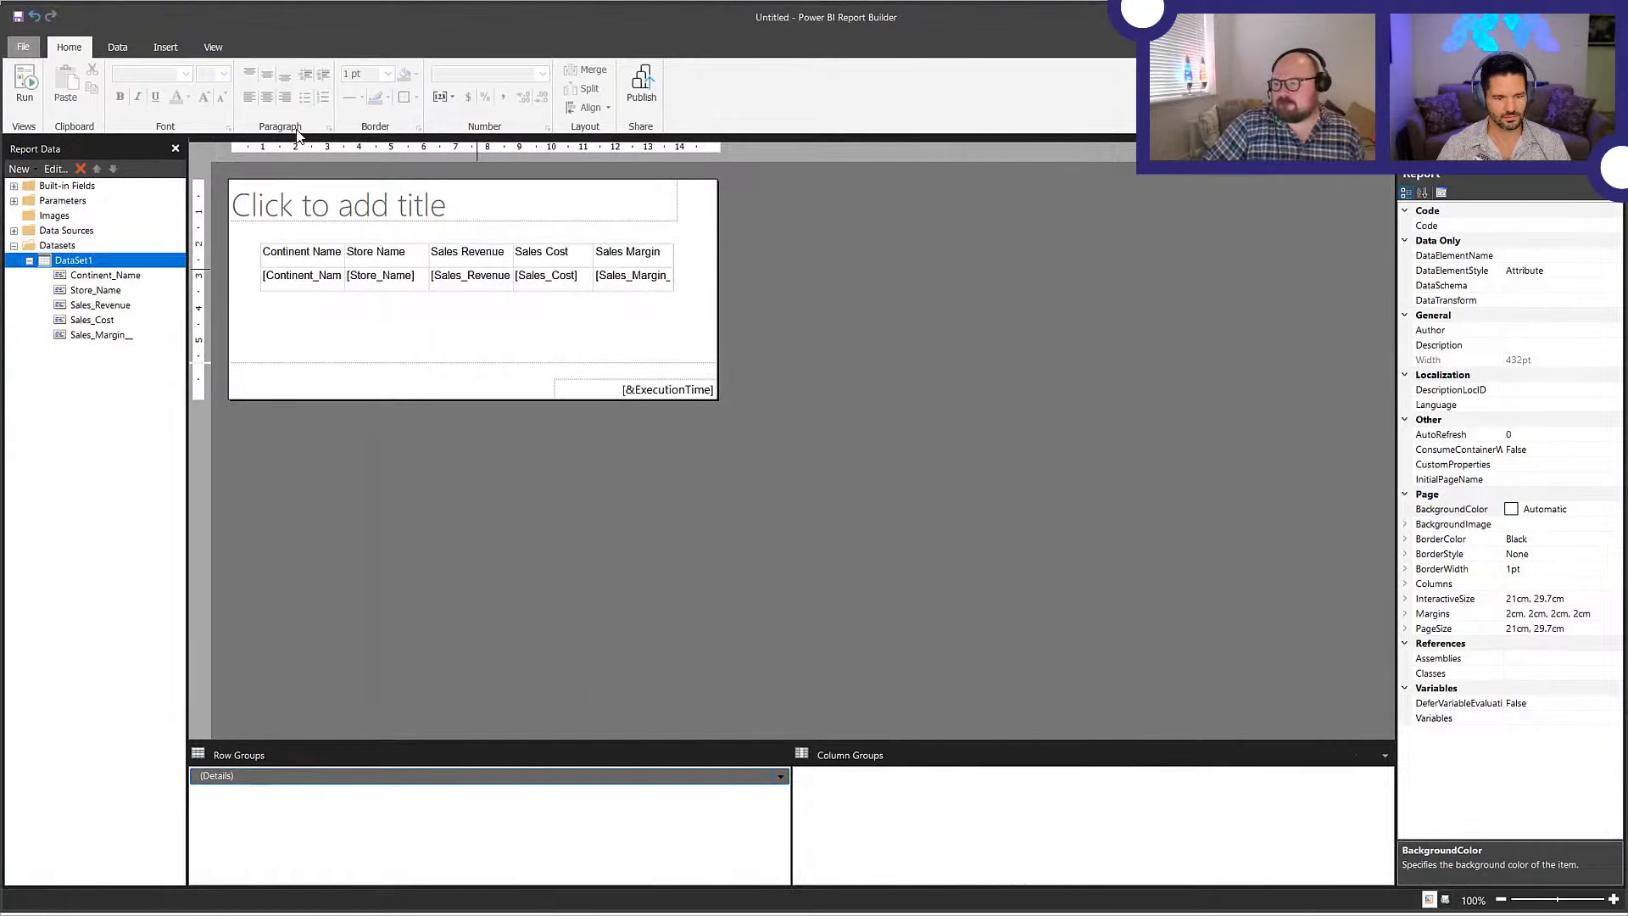
- Run the report with the Continent Name parameter set to Europe and North America
click(13, 95)
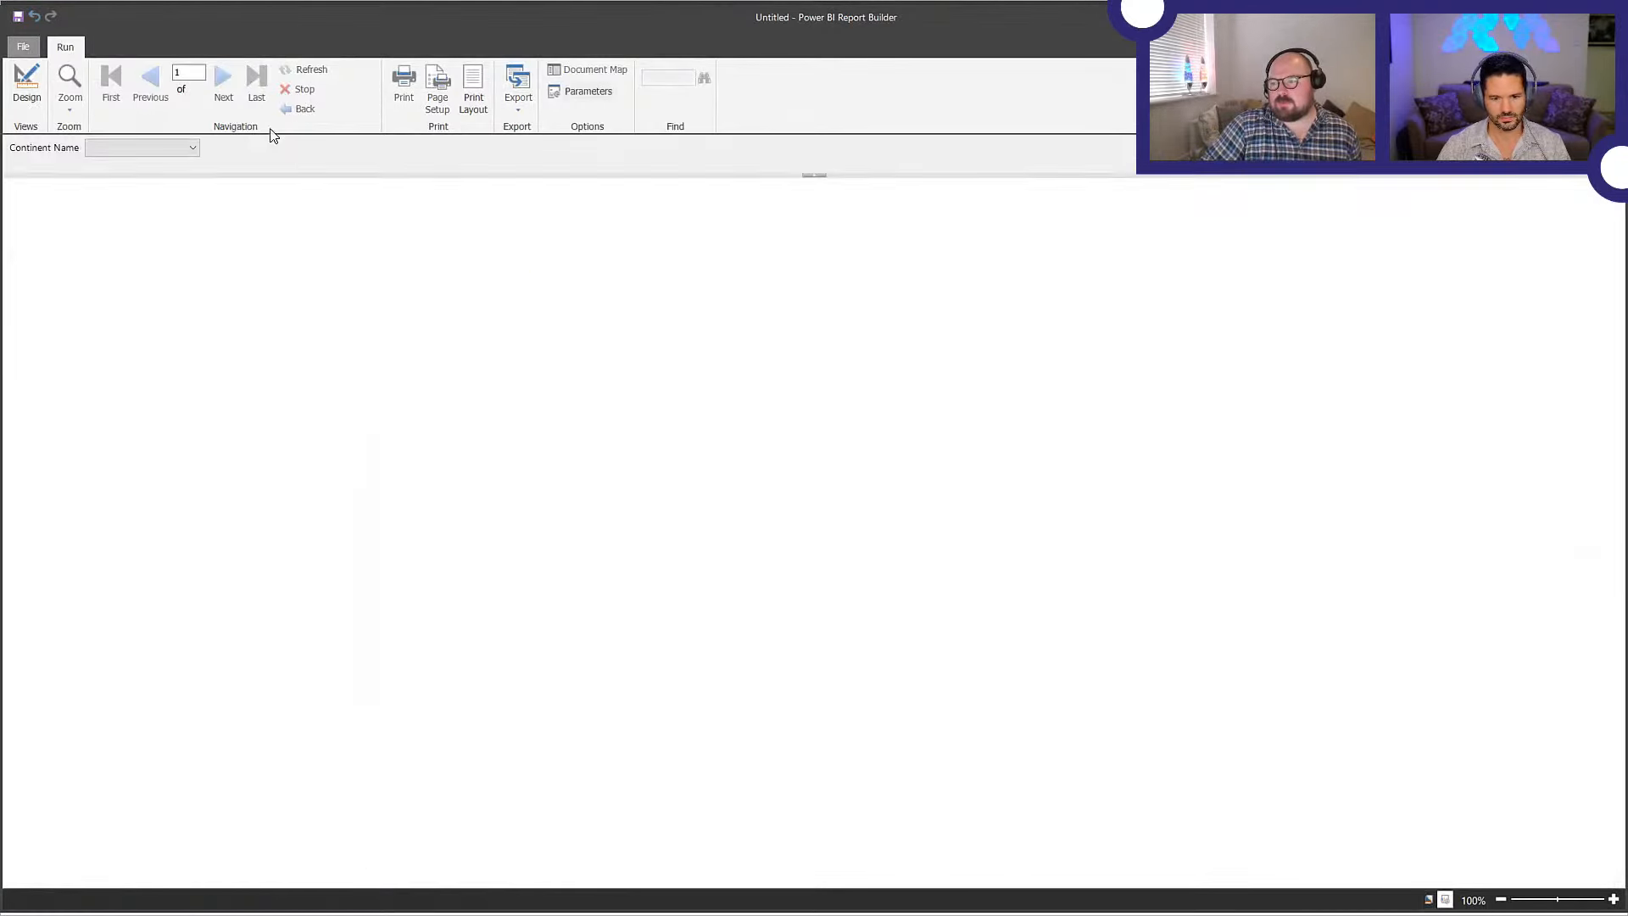
click(194, 150)
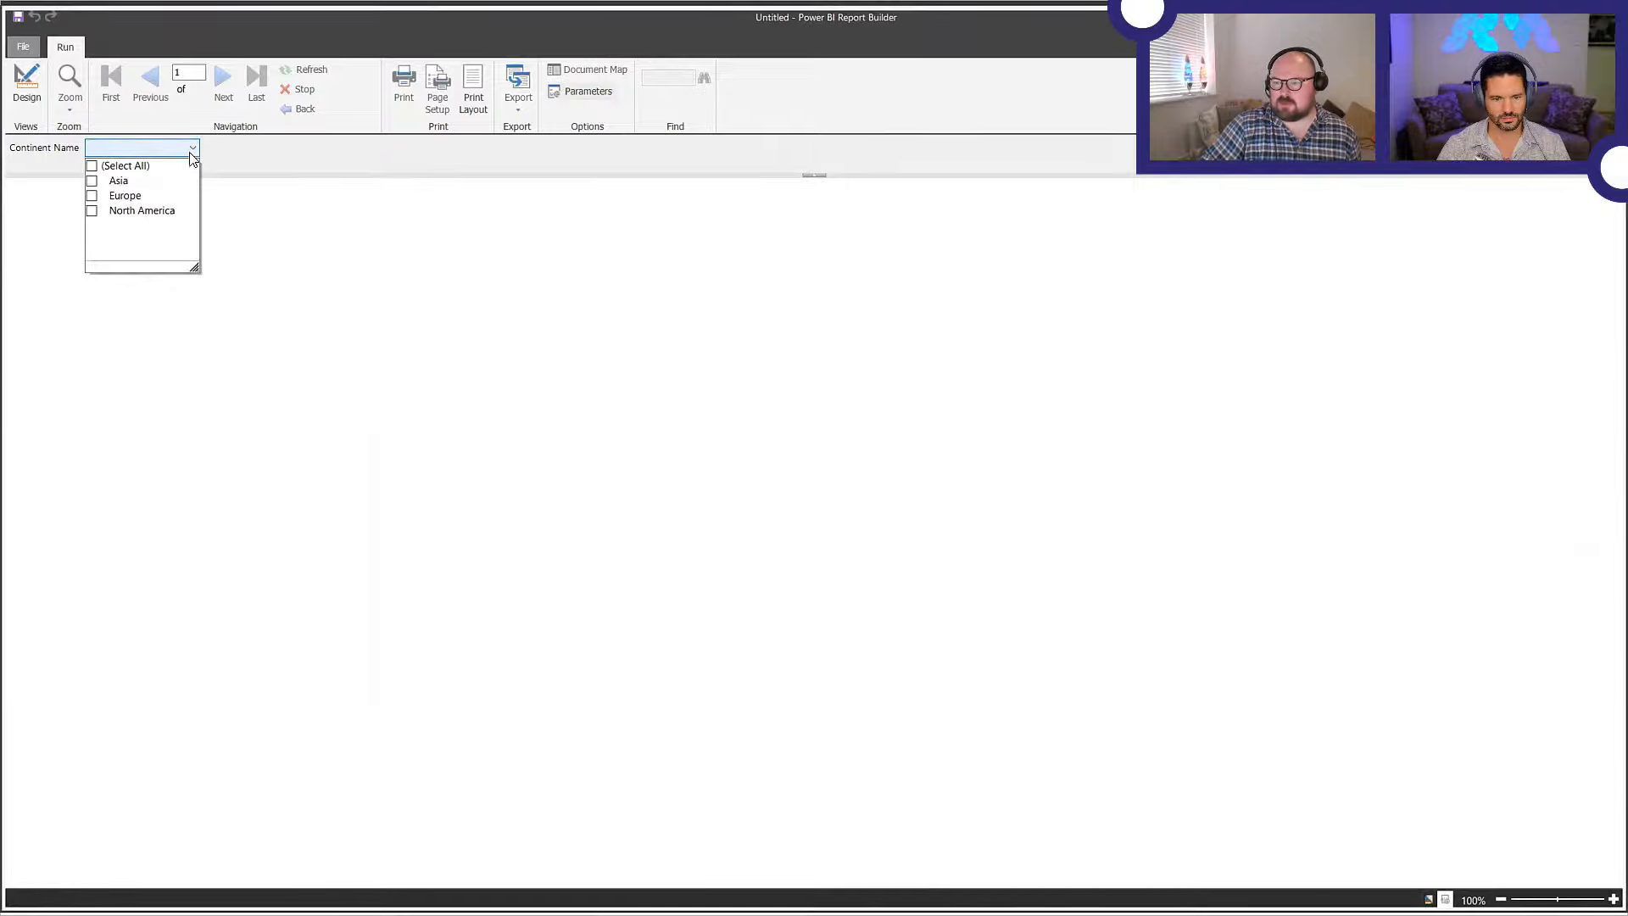
click(92, 196)
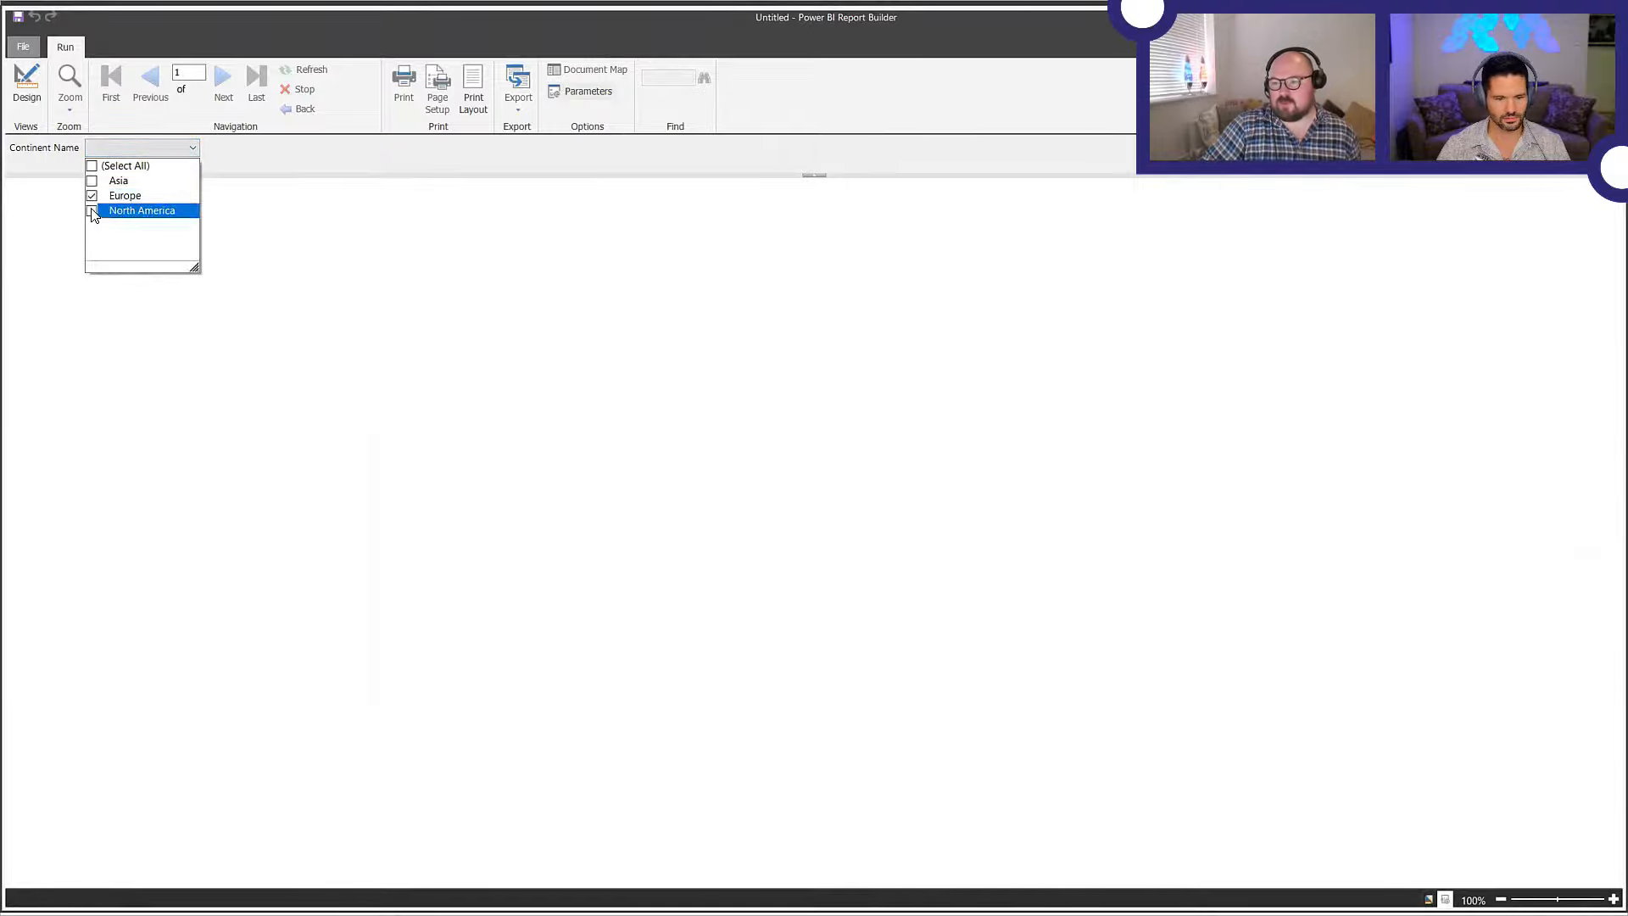
click(92, 211)
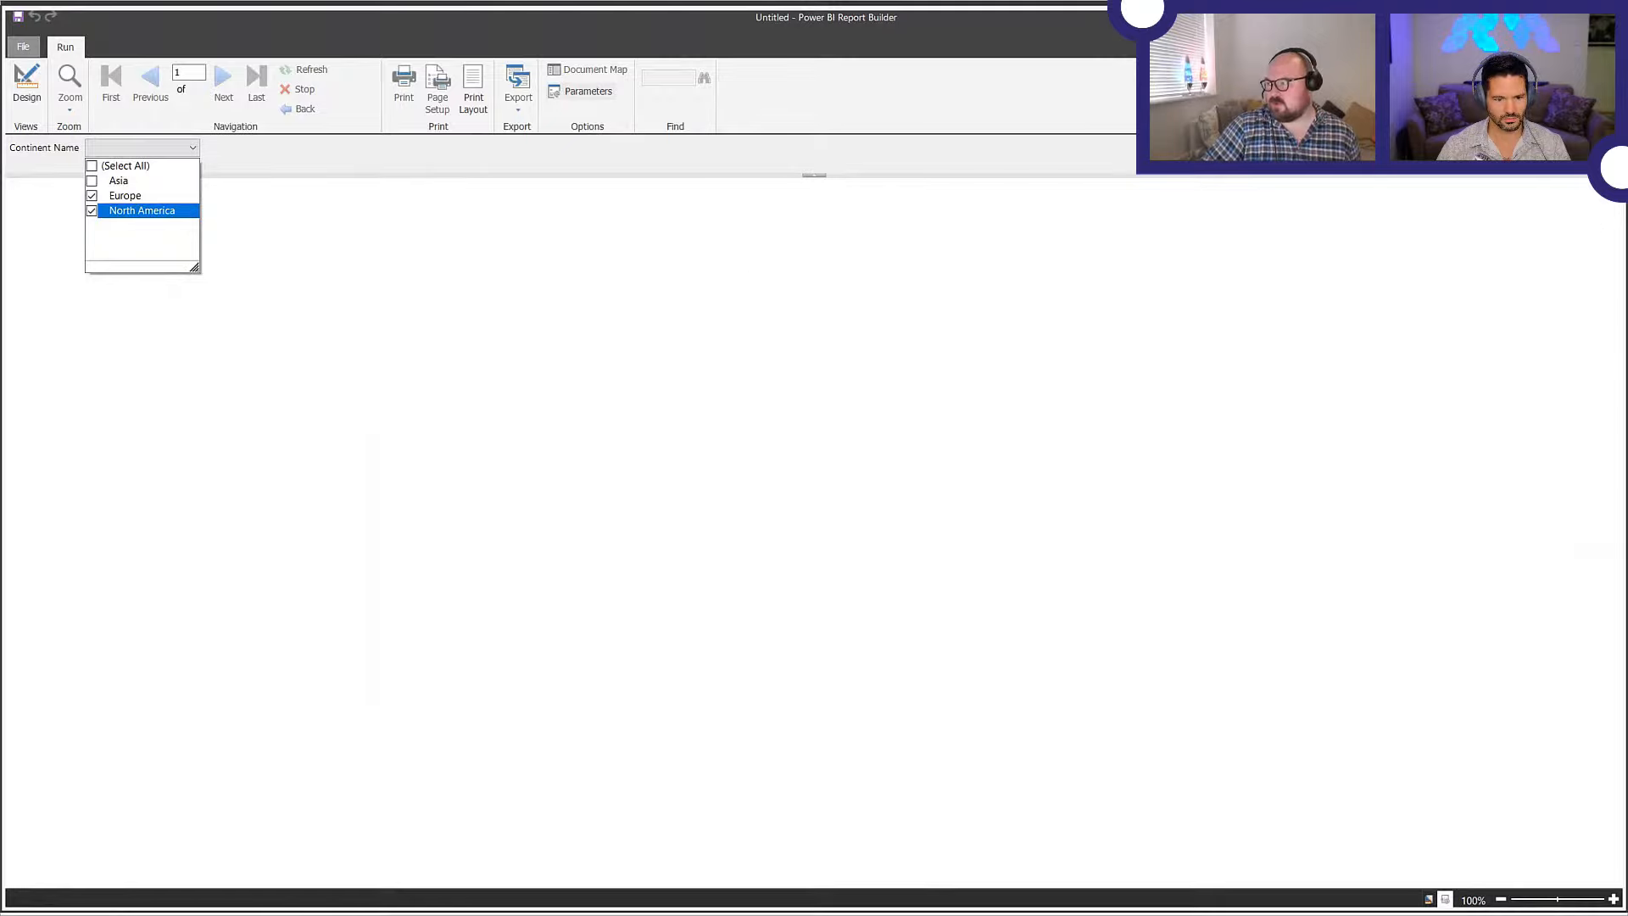
click(1577, 153)
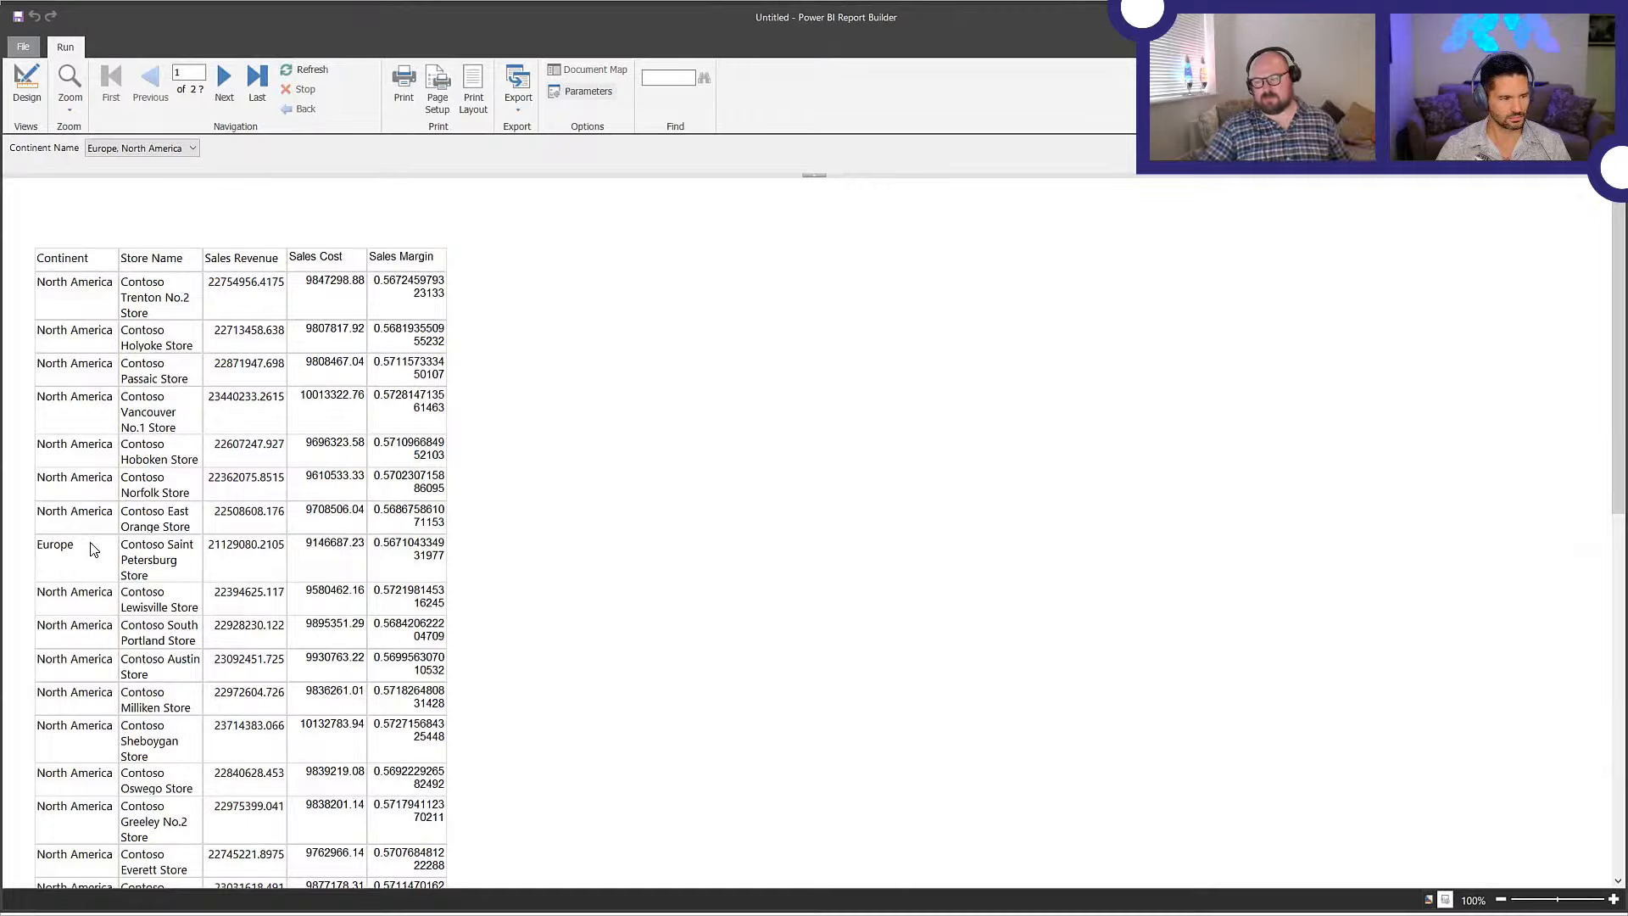
- Return to the design view and examine the StoreContinentName parameter's general settings and available values
click(36, 89)
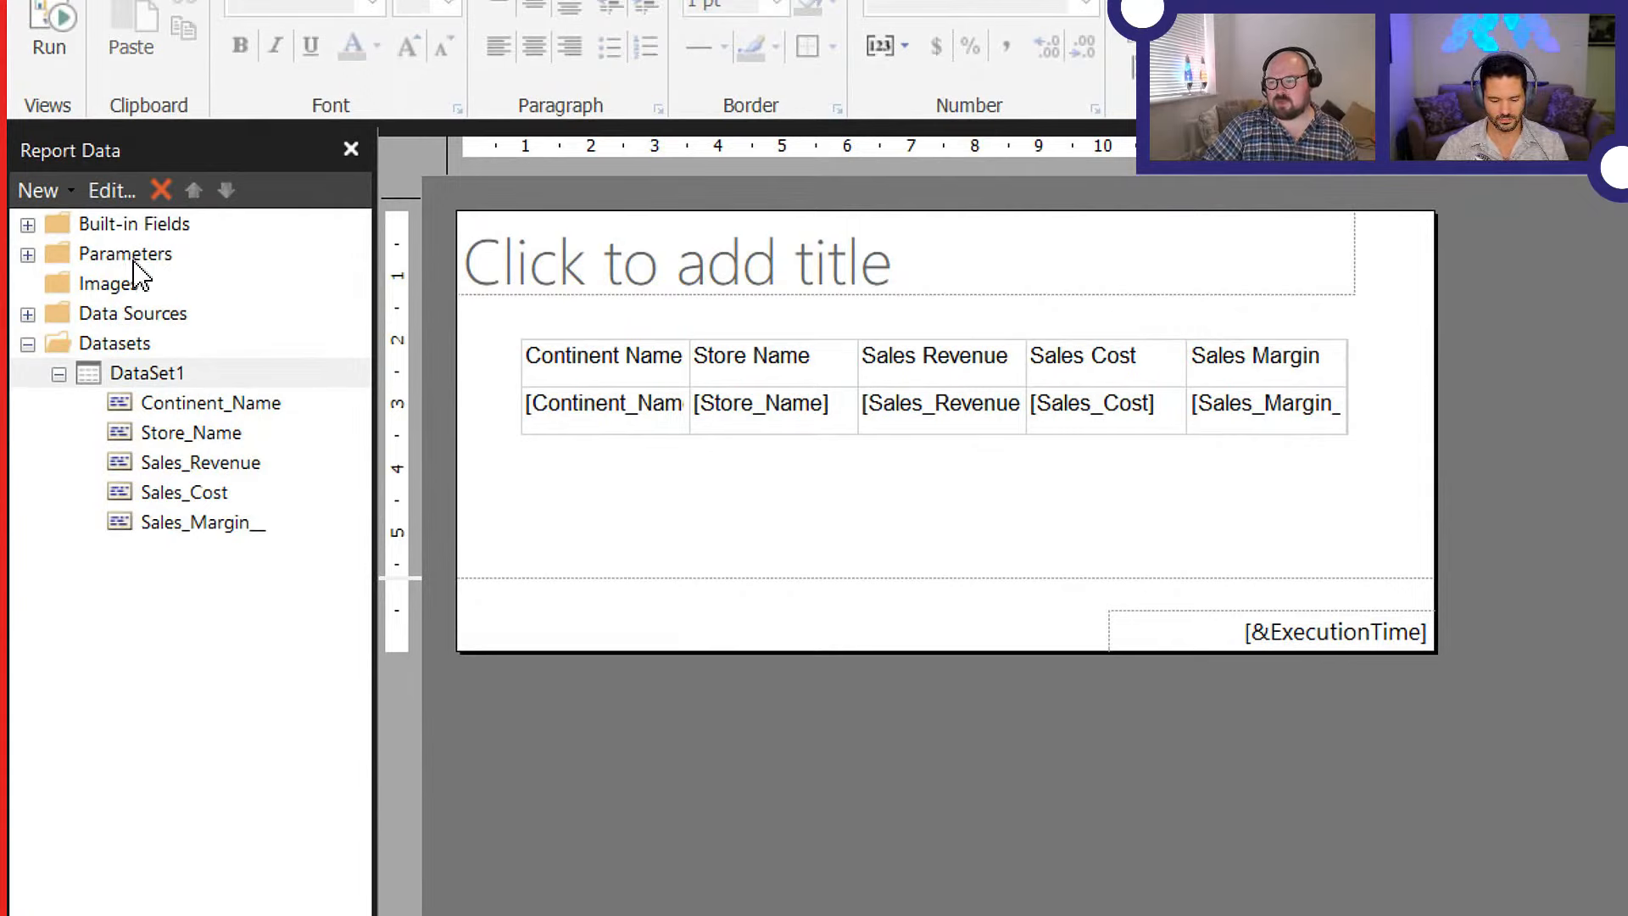
click(28, 254)
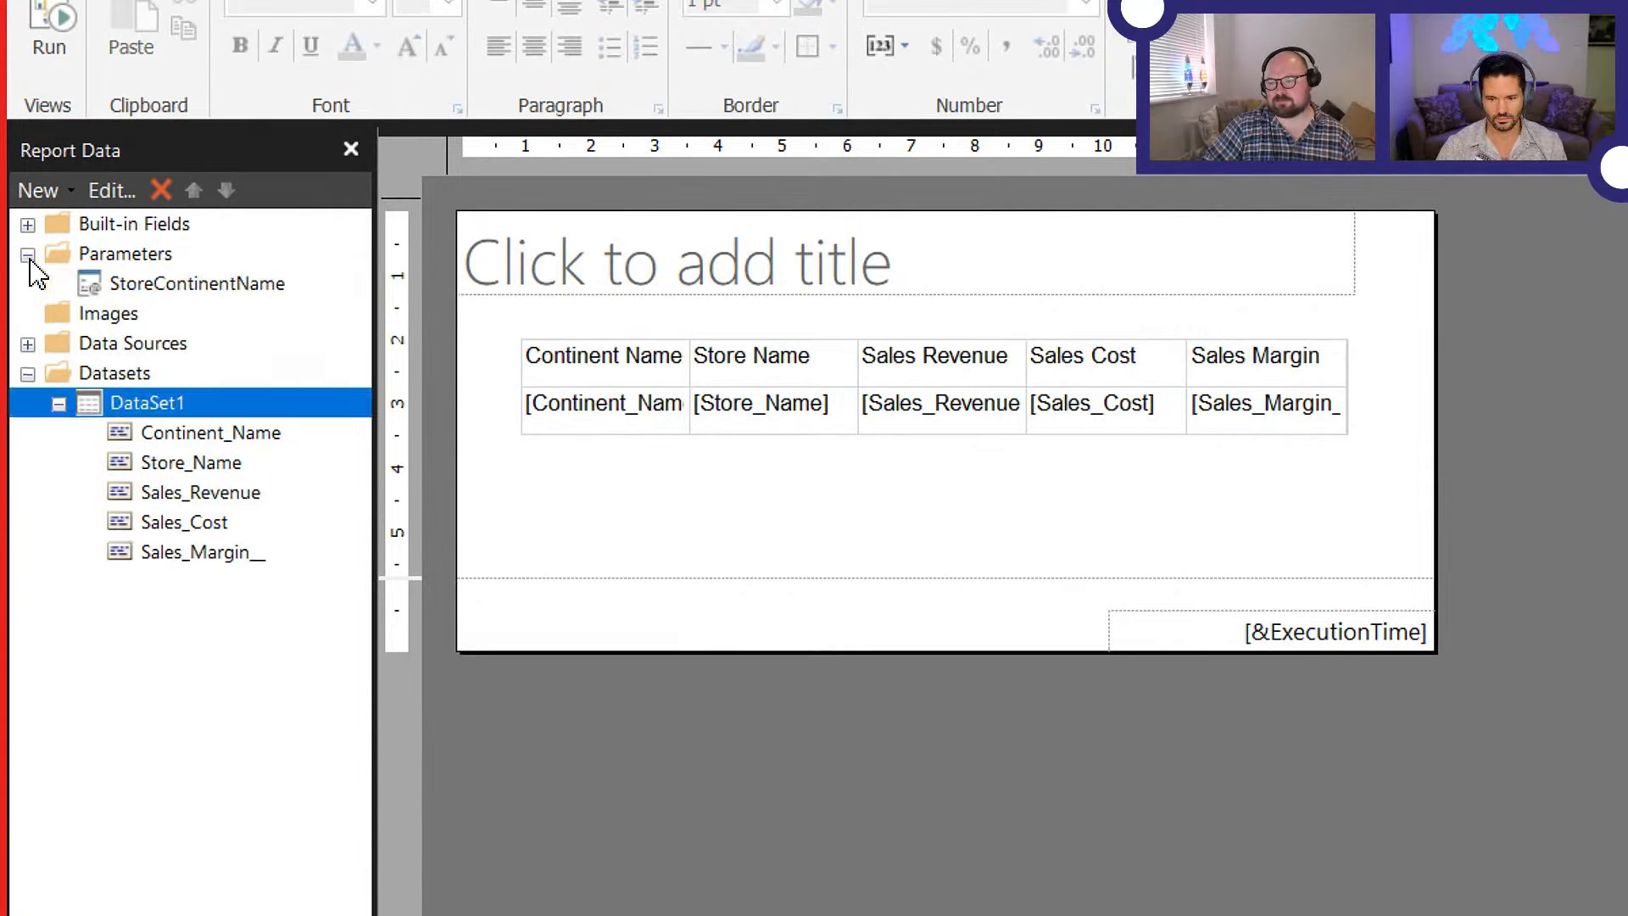
click(286, 288)
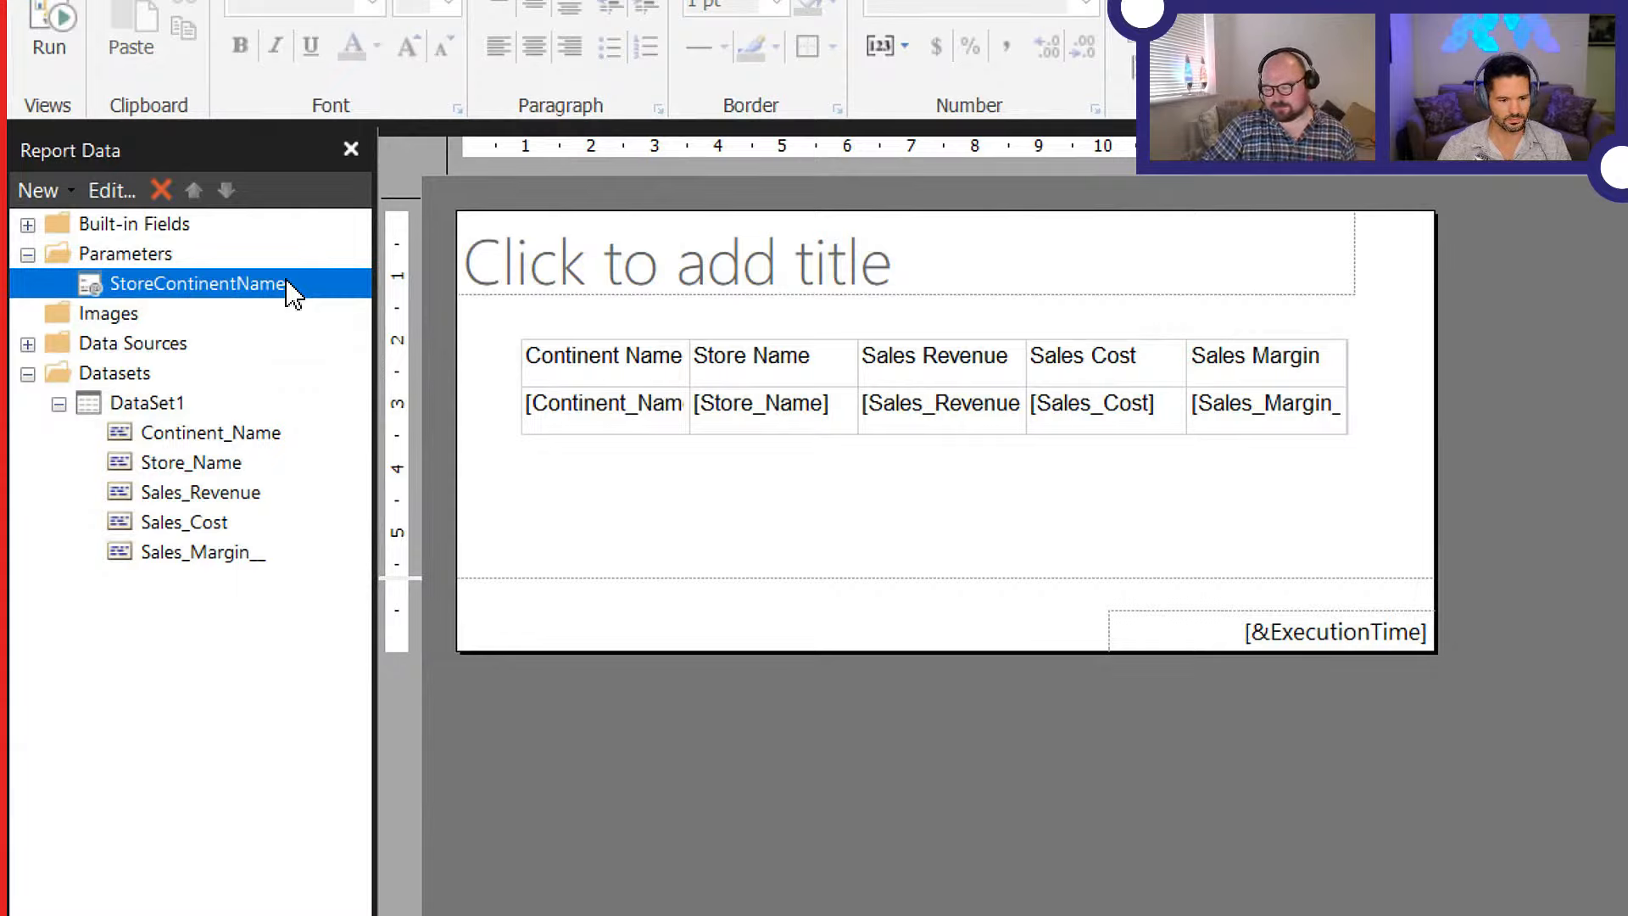
right_click(292, 294)
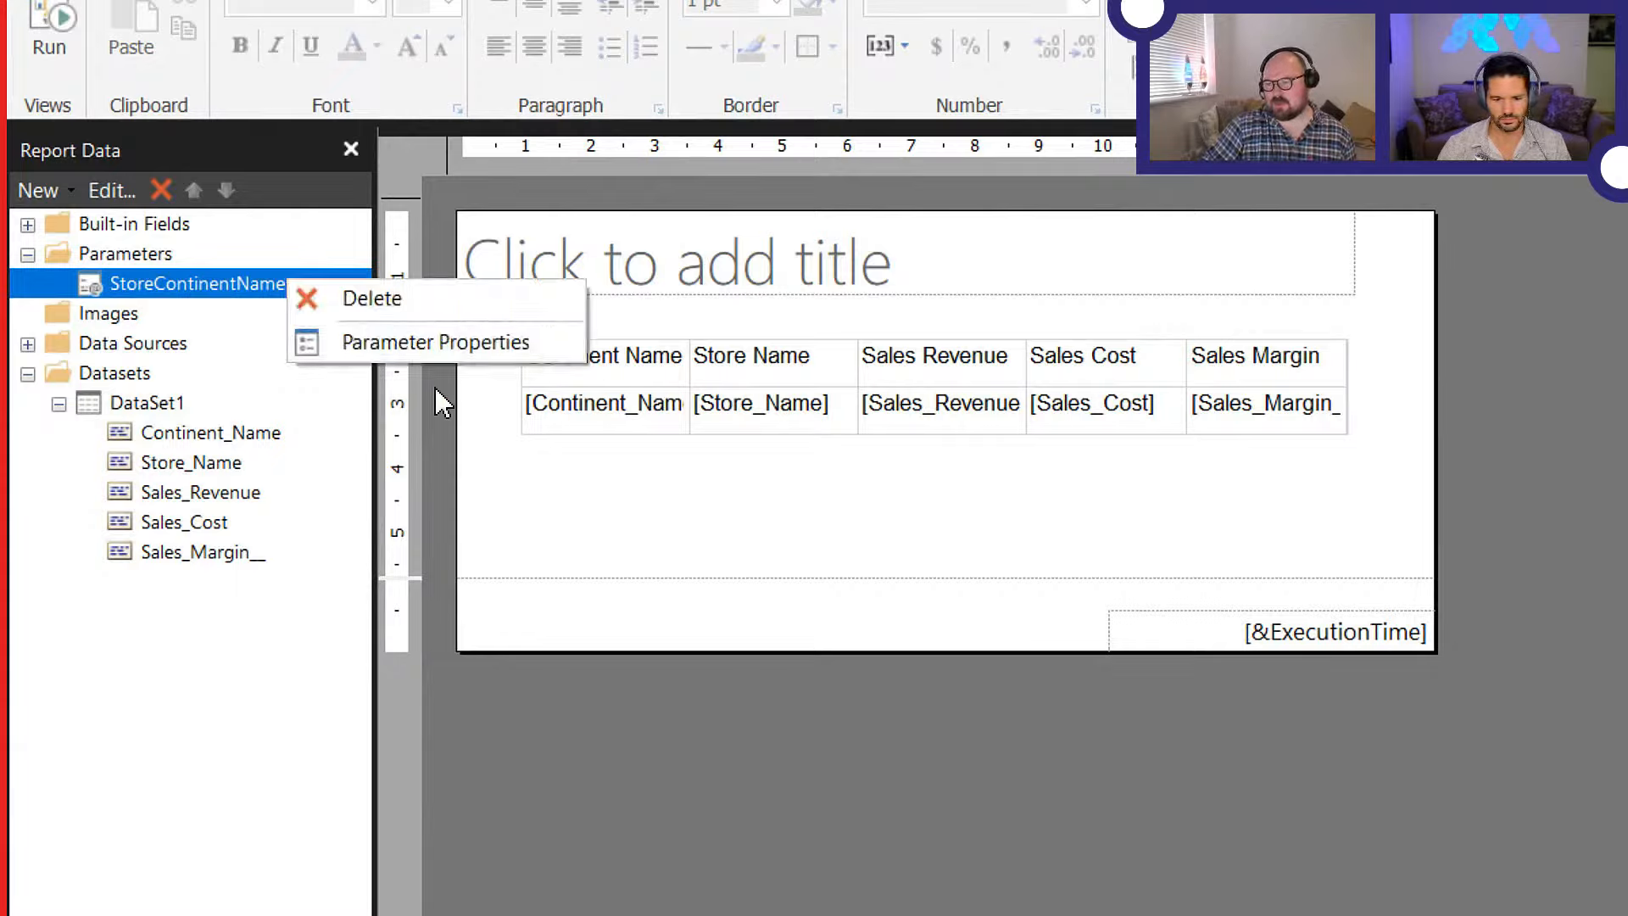
click(439, 343)
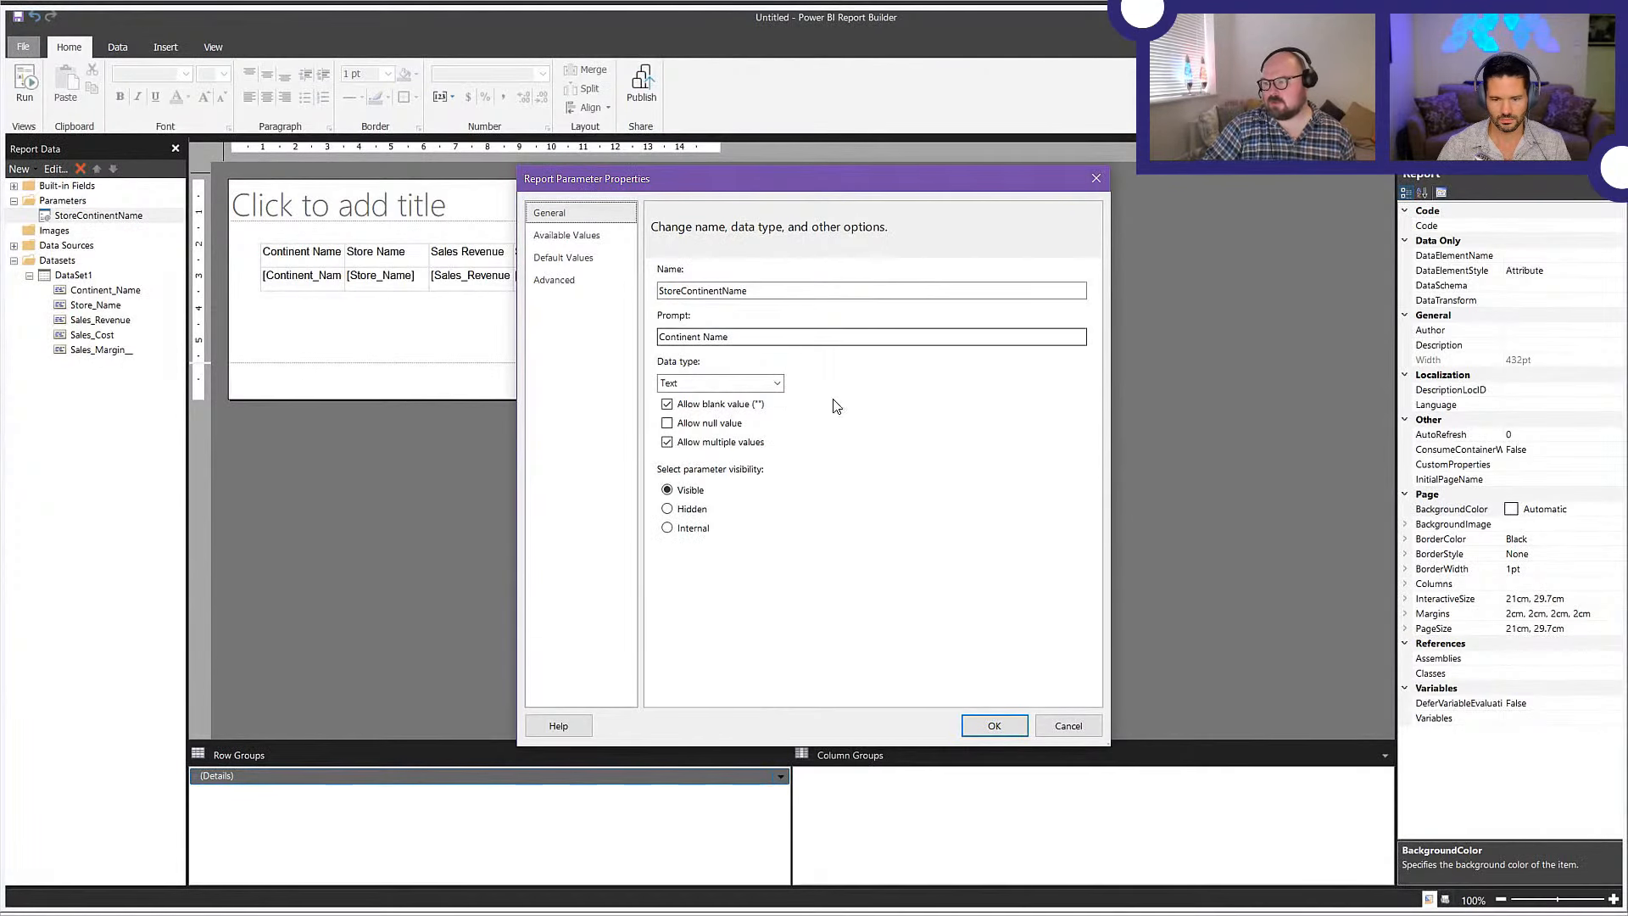
click(575, 244)
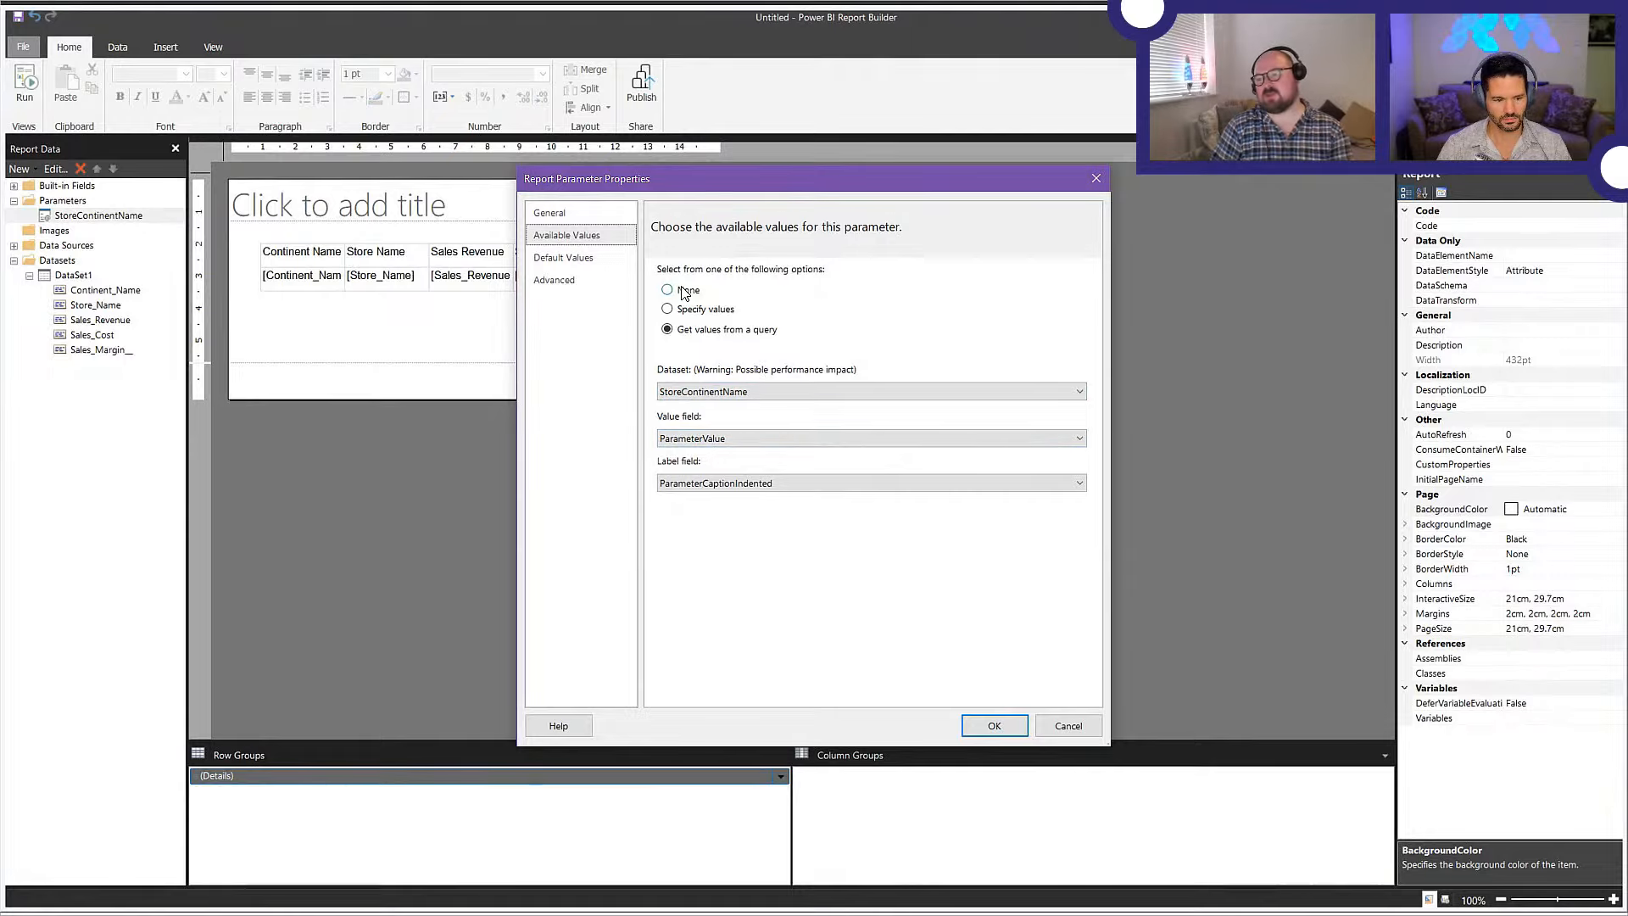
click(1058, 729)
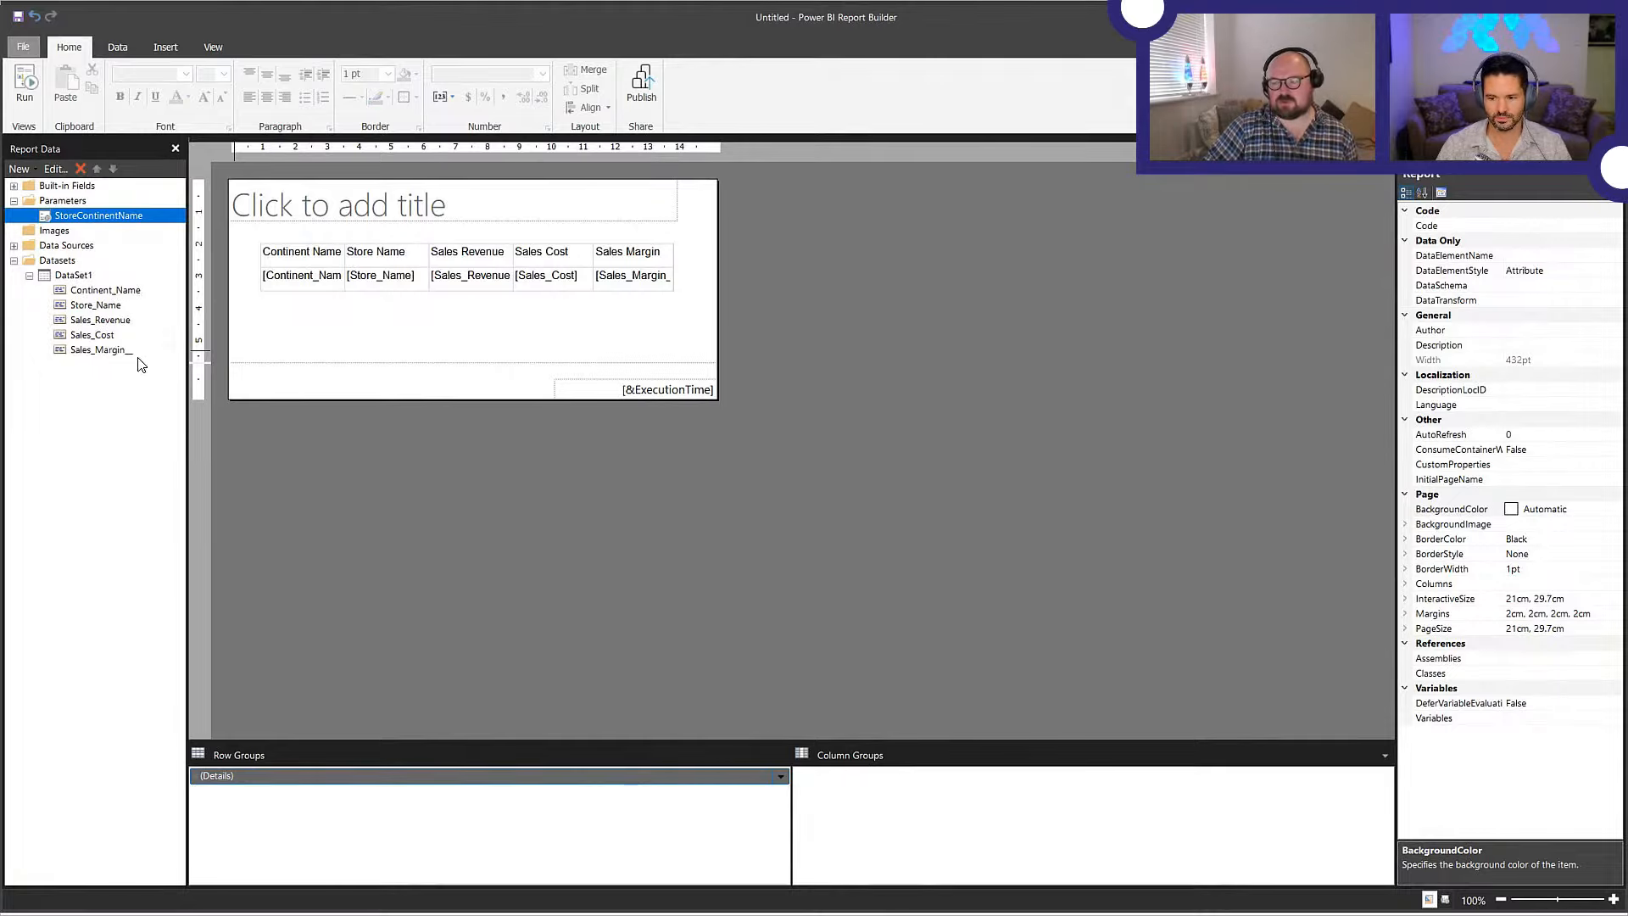
- Show the hidden datasets and inspect the query of the StoreContinentName dataset
right_click(70, 264)
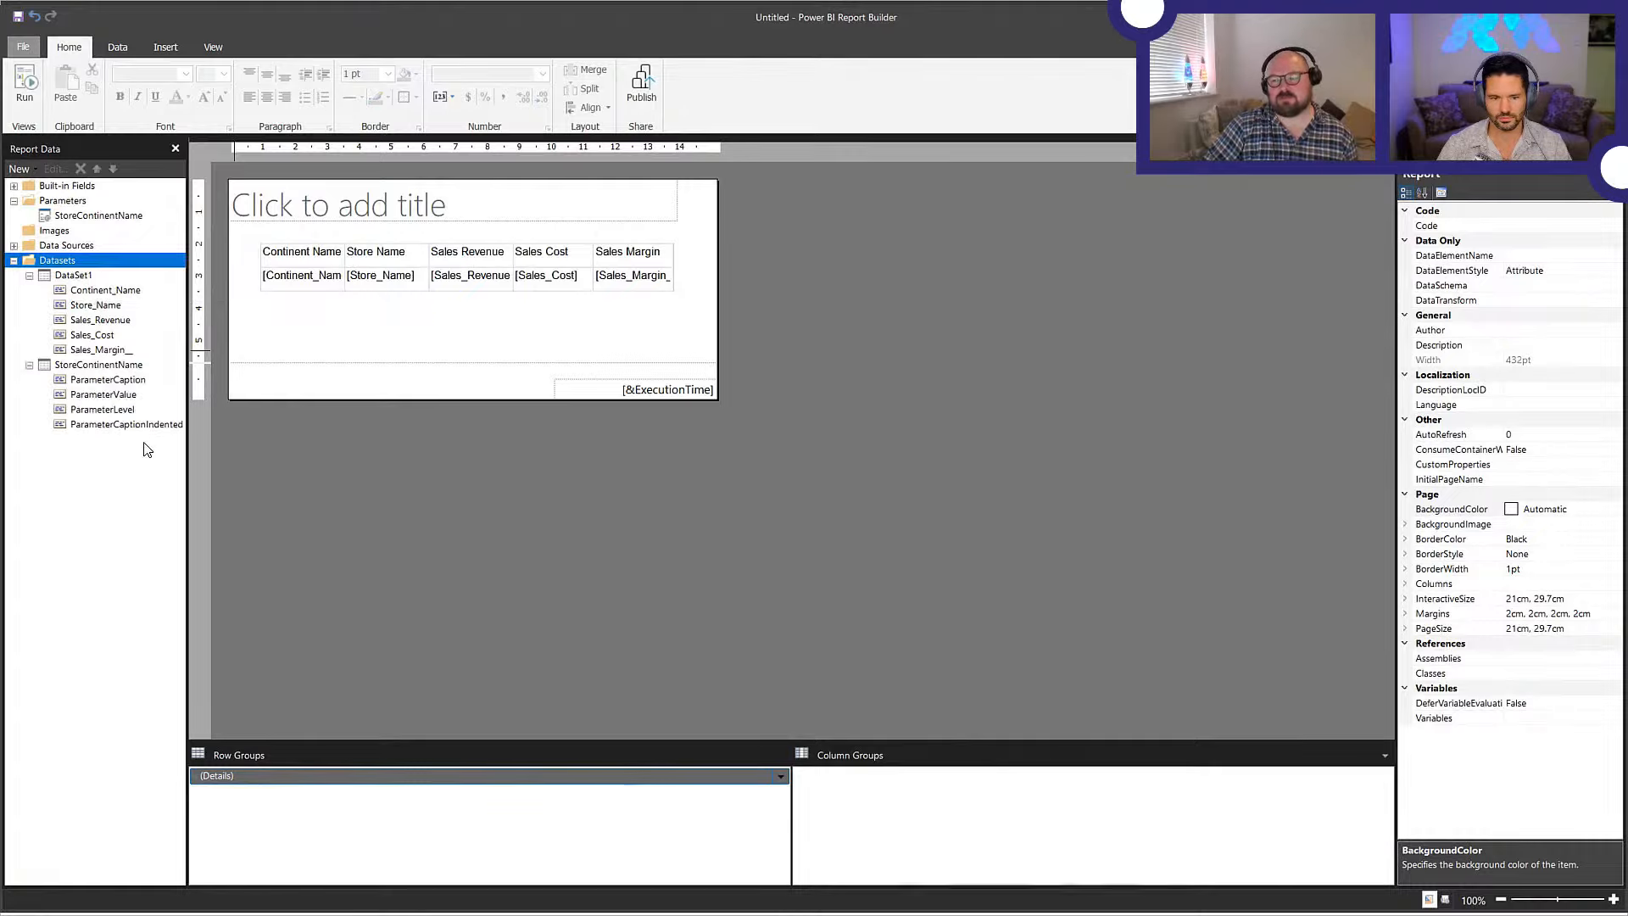
right_click(131, 367)
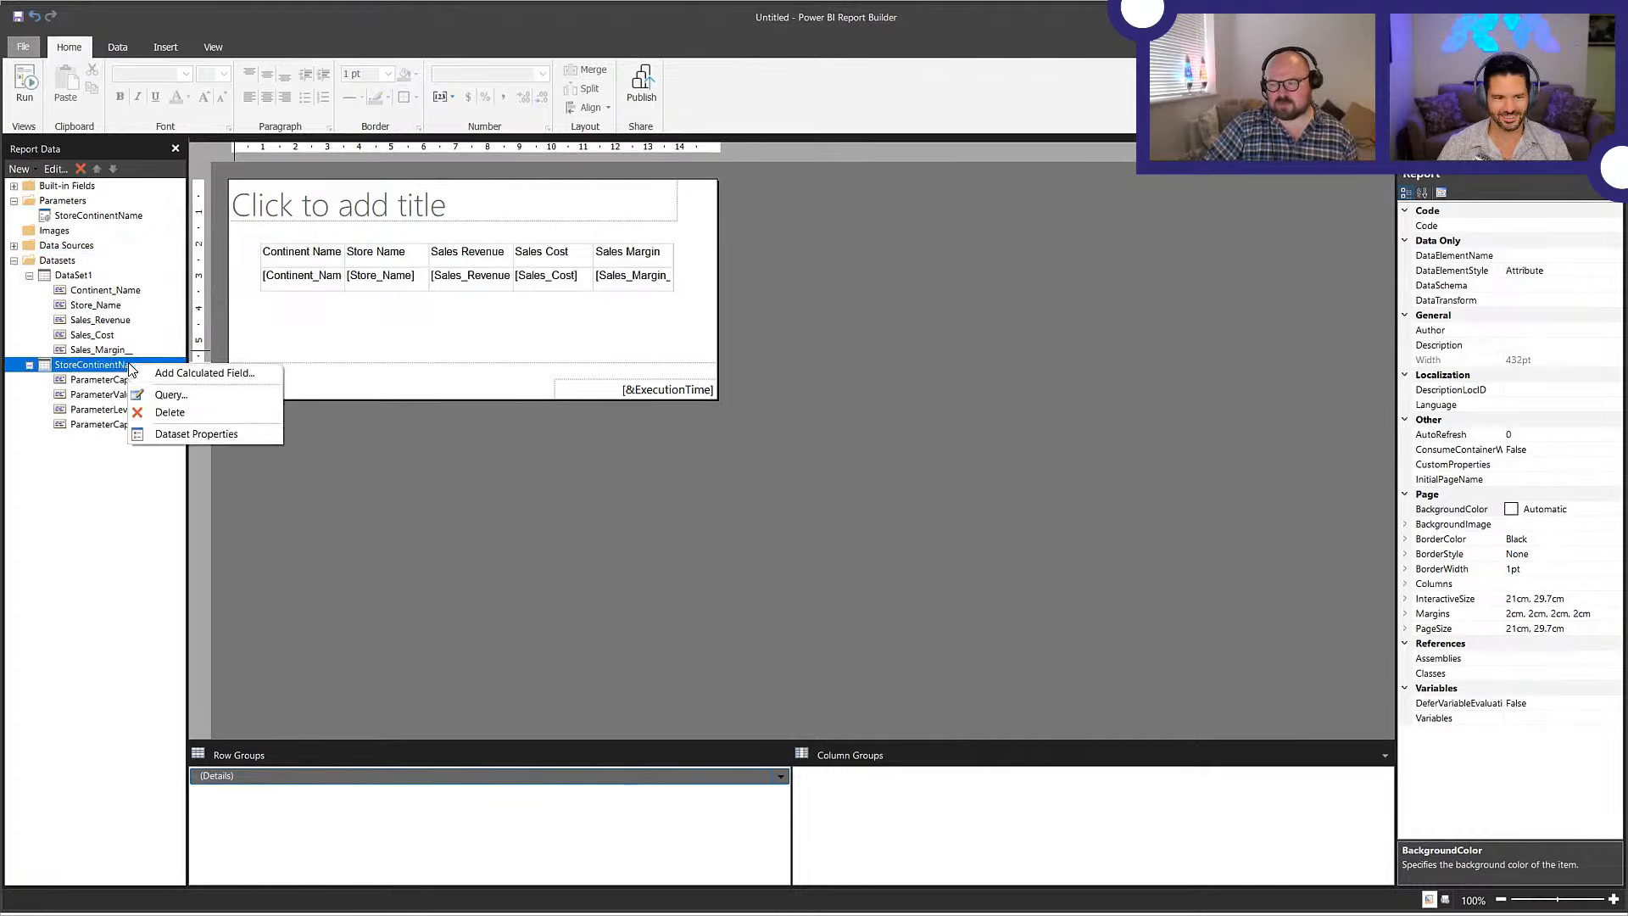
click(188, 435)
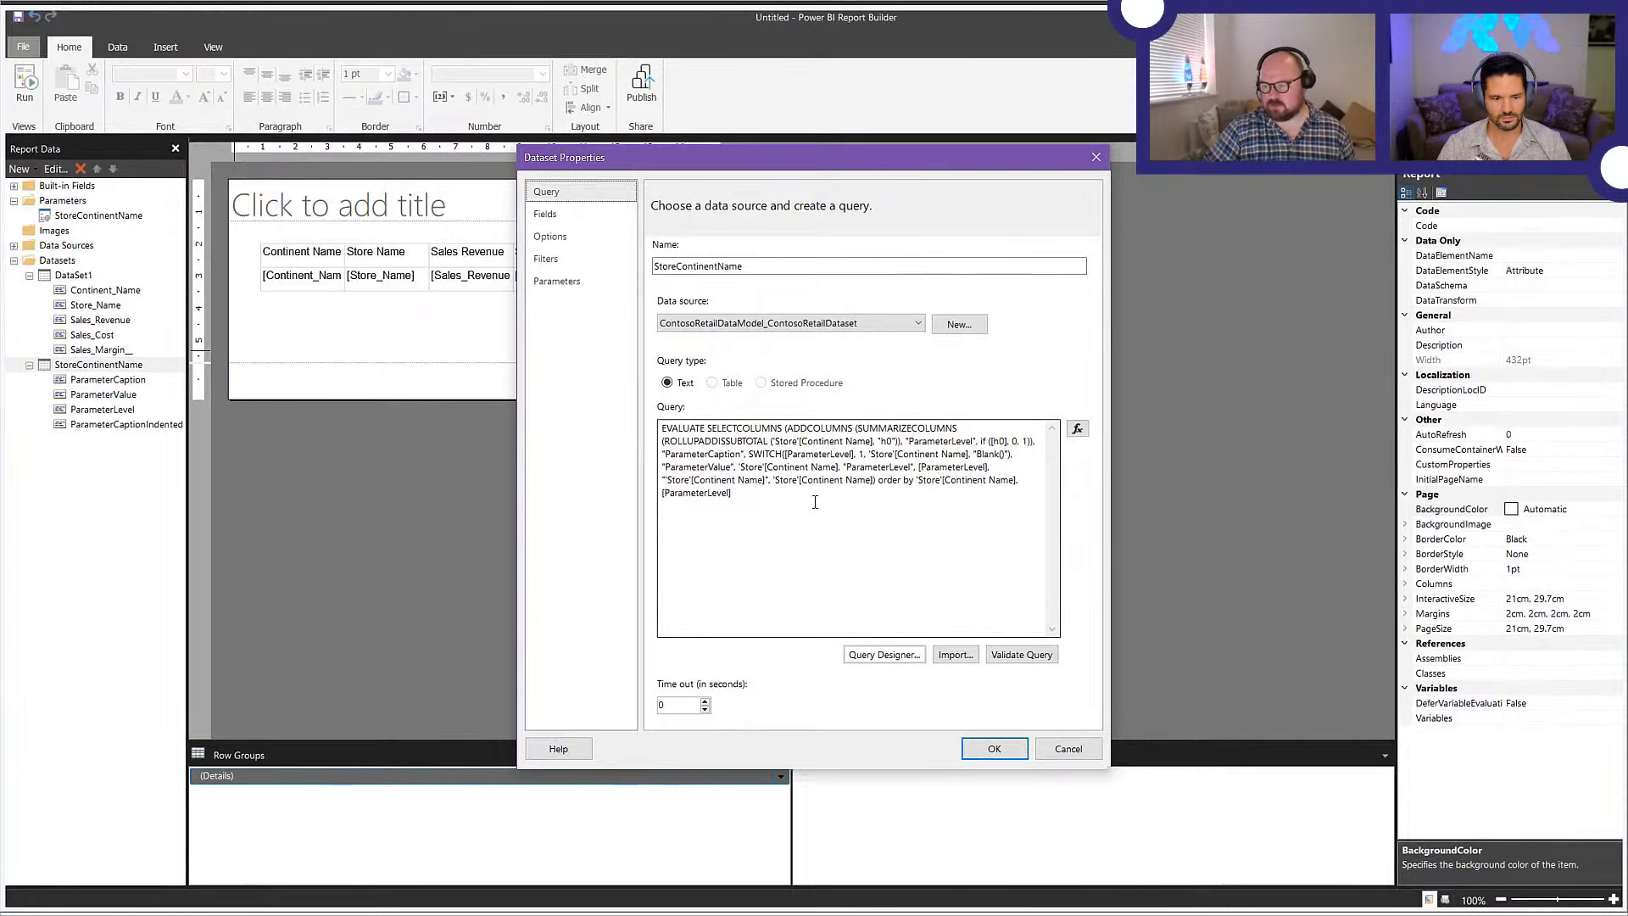
click(1068, 749)
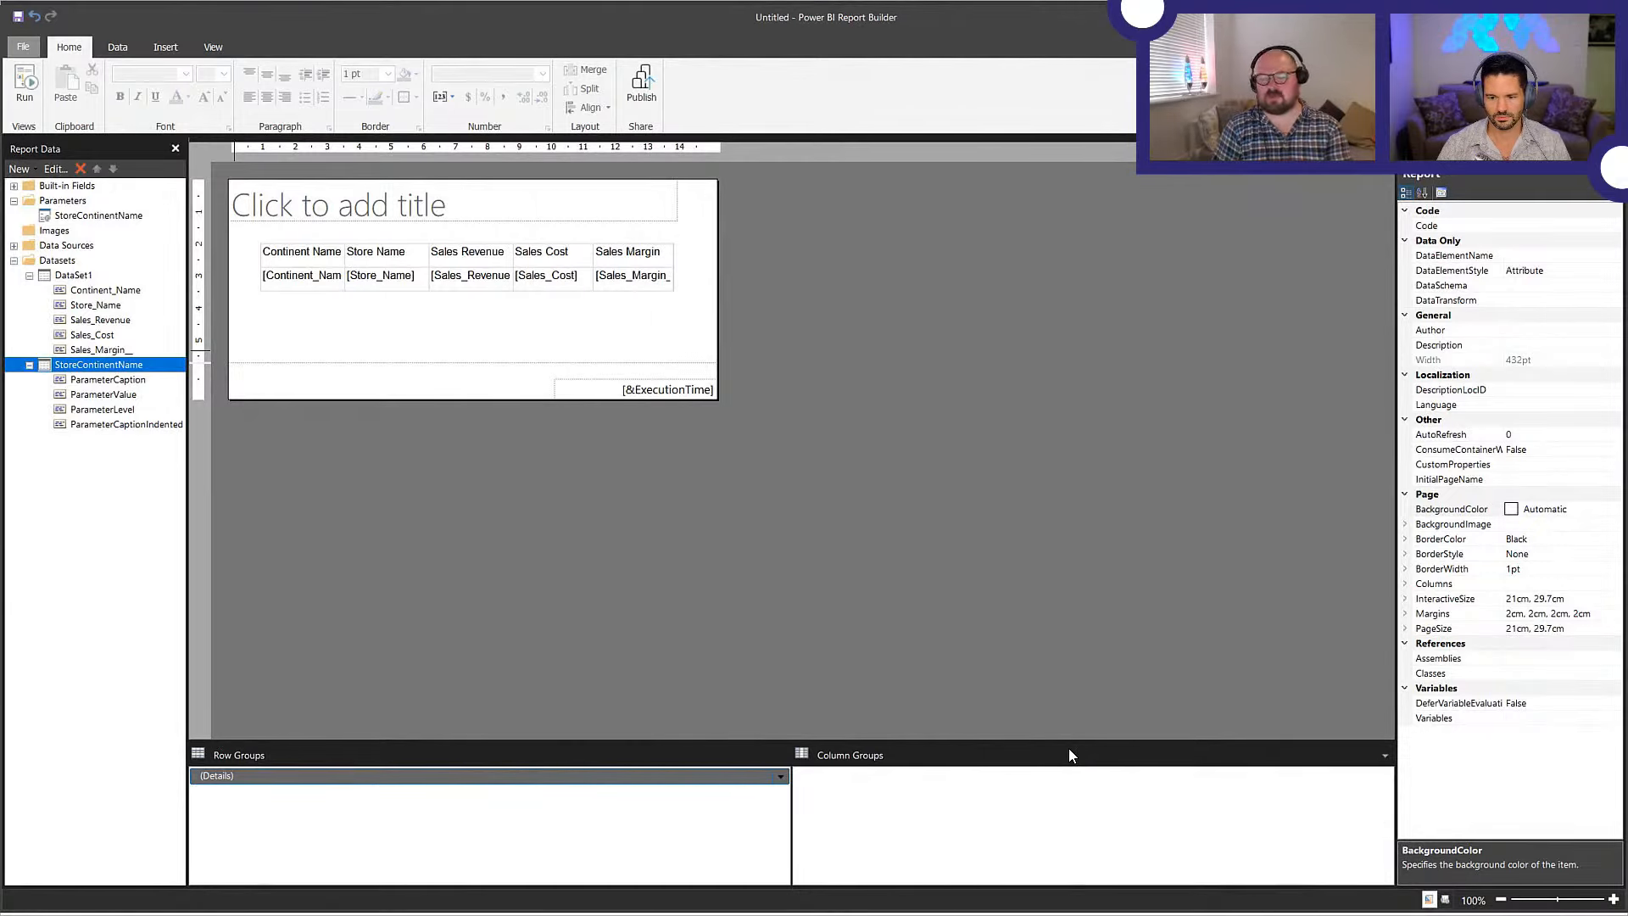
- Copy the entire DAX query text from DataSet1's properties and switch to DAX Studio
right_click(89, 274)
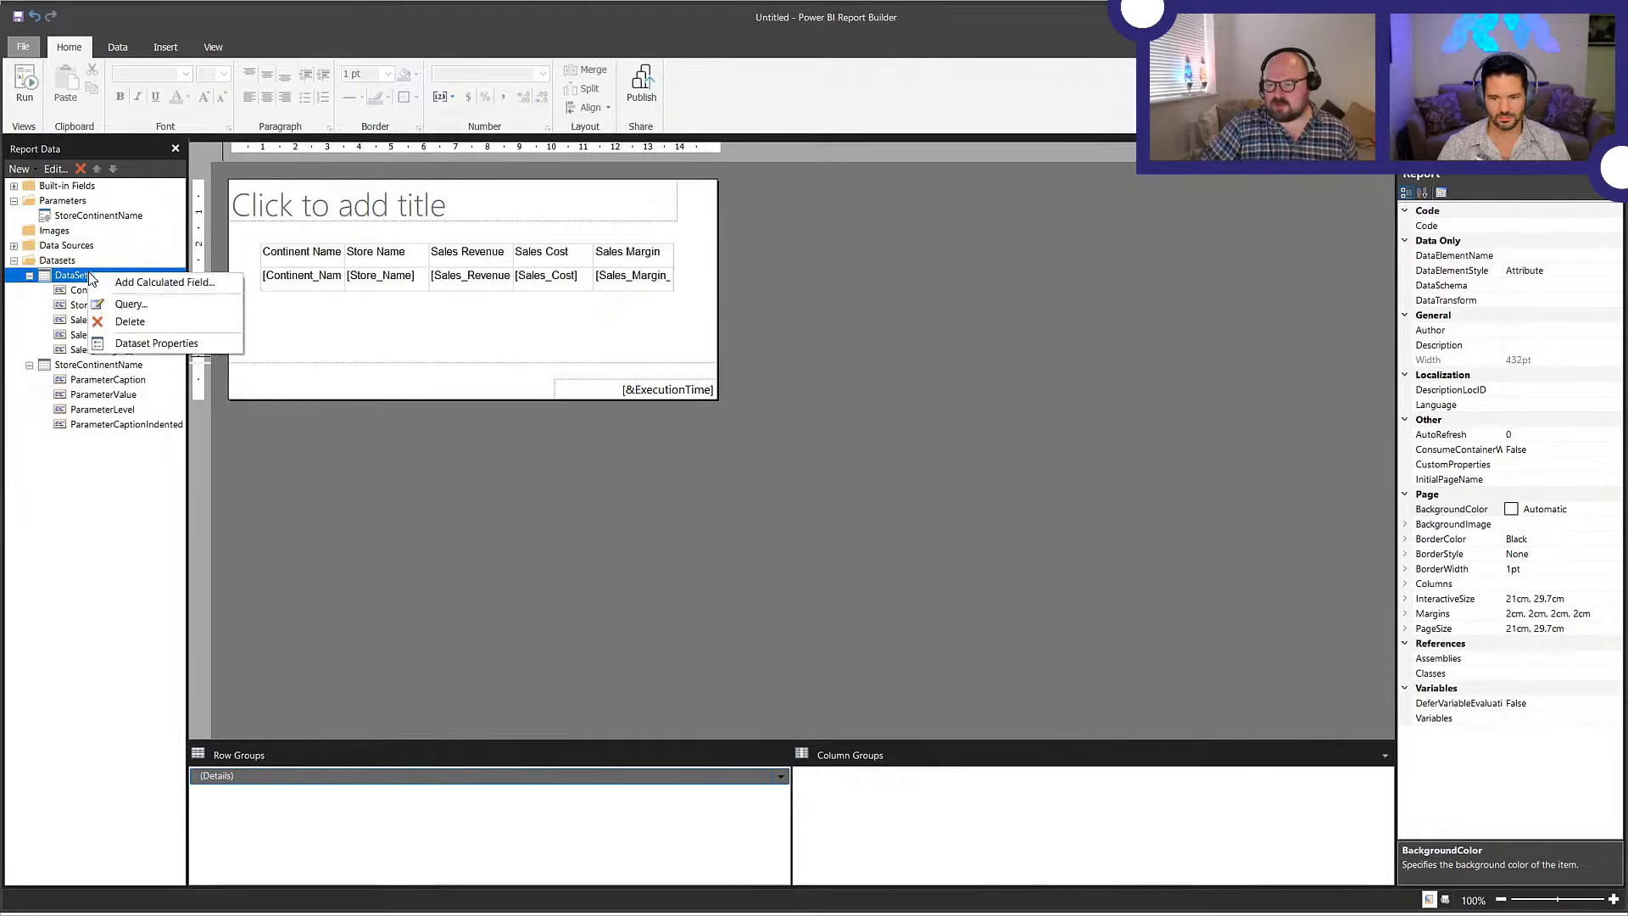
click(156, 344)
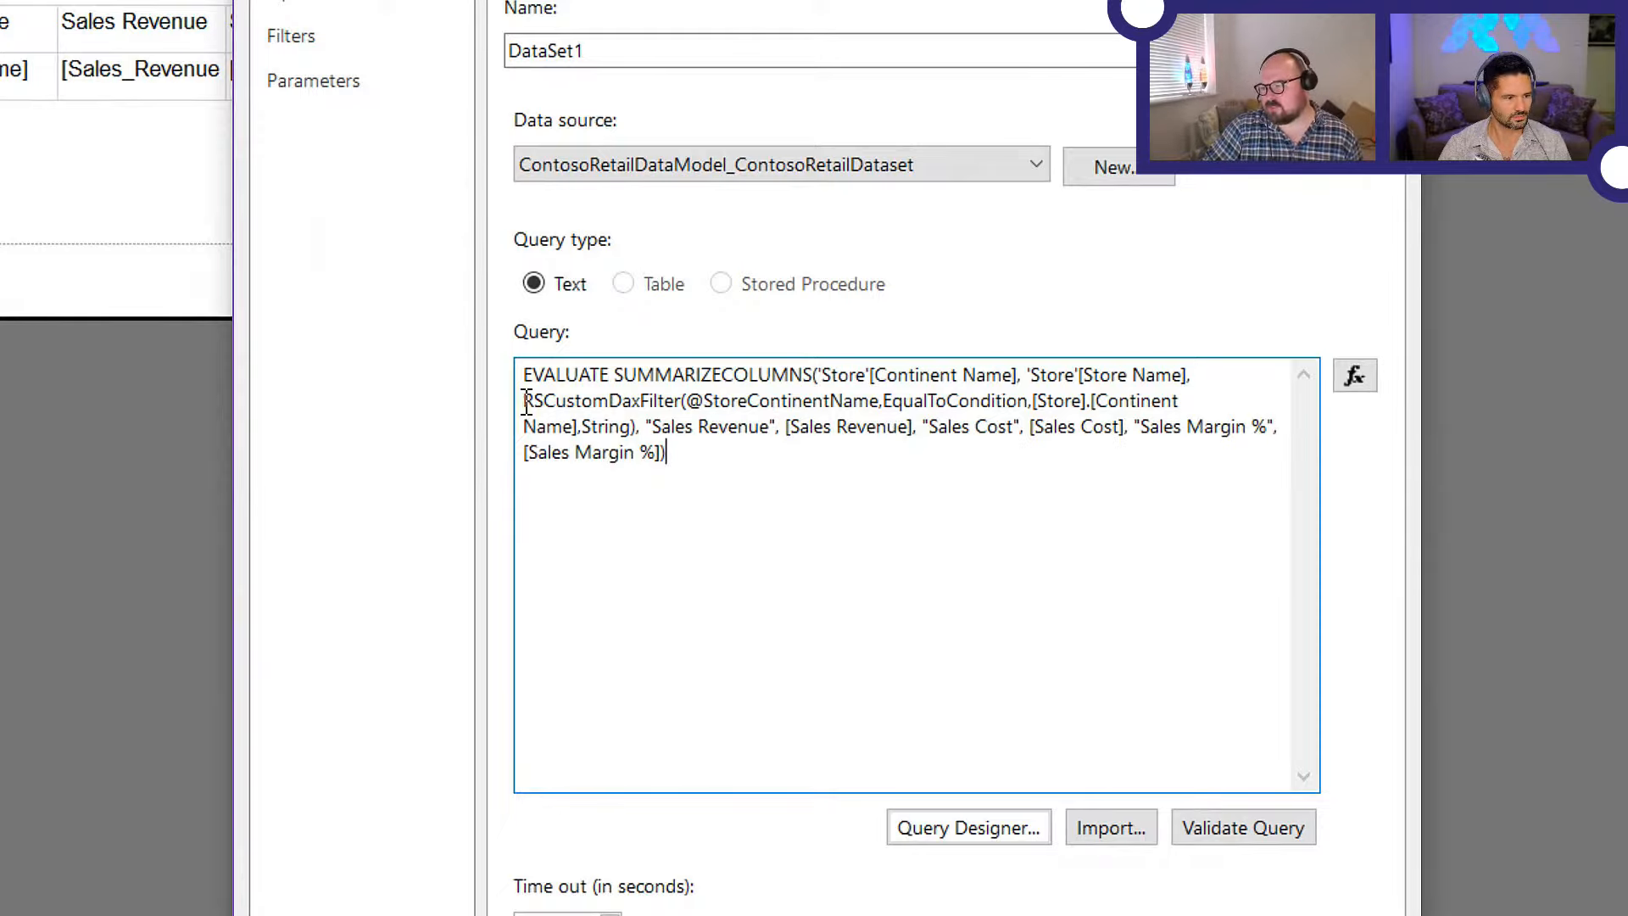
drag(525, 400, 682, 402)
click(696, 460)
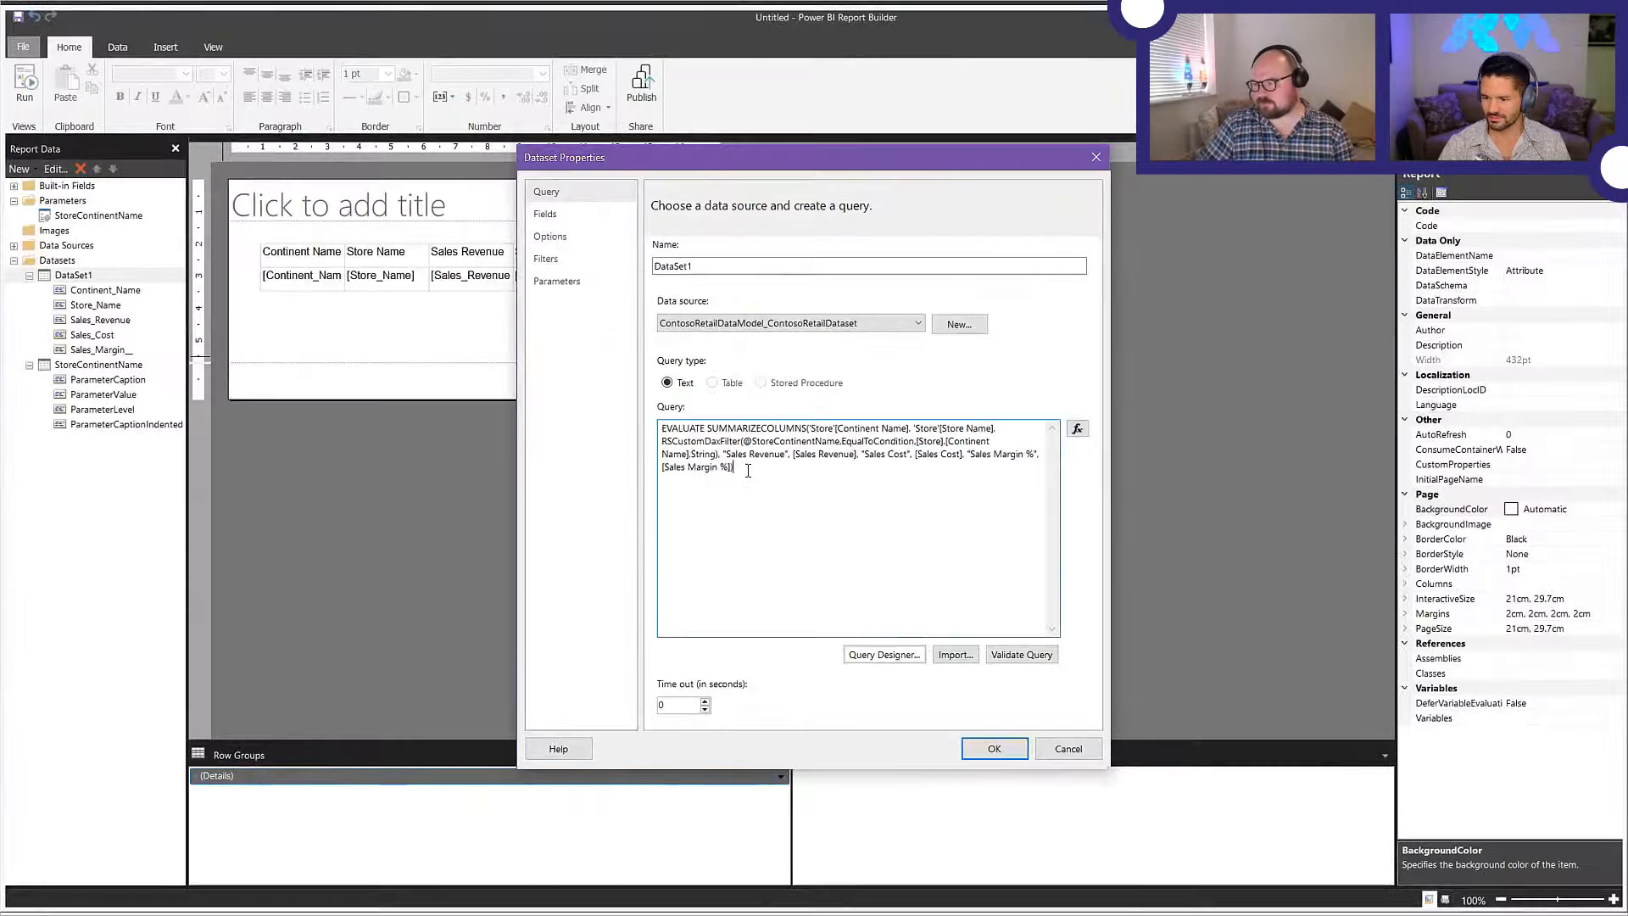
drag(695, 458, 519, 378)
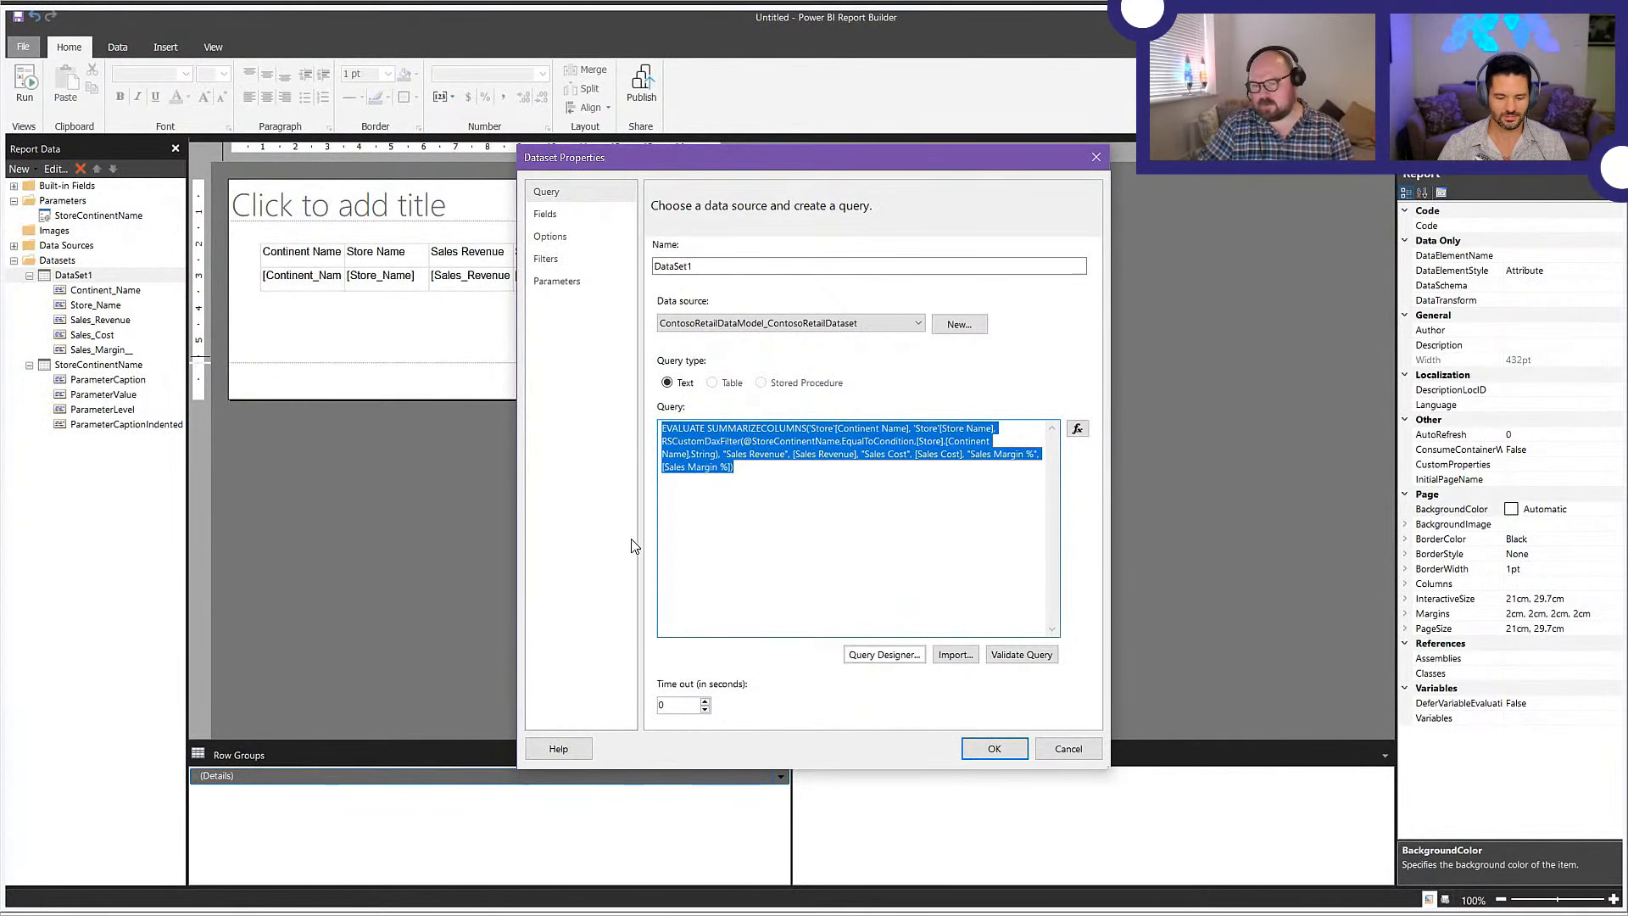
key(alt+Tab)
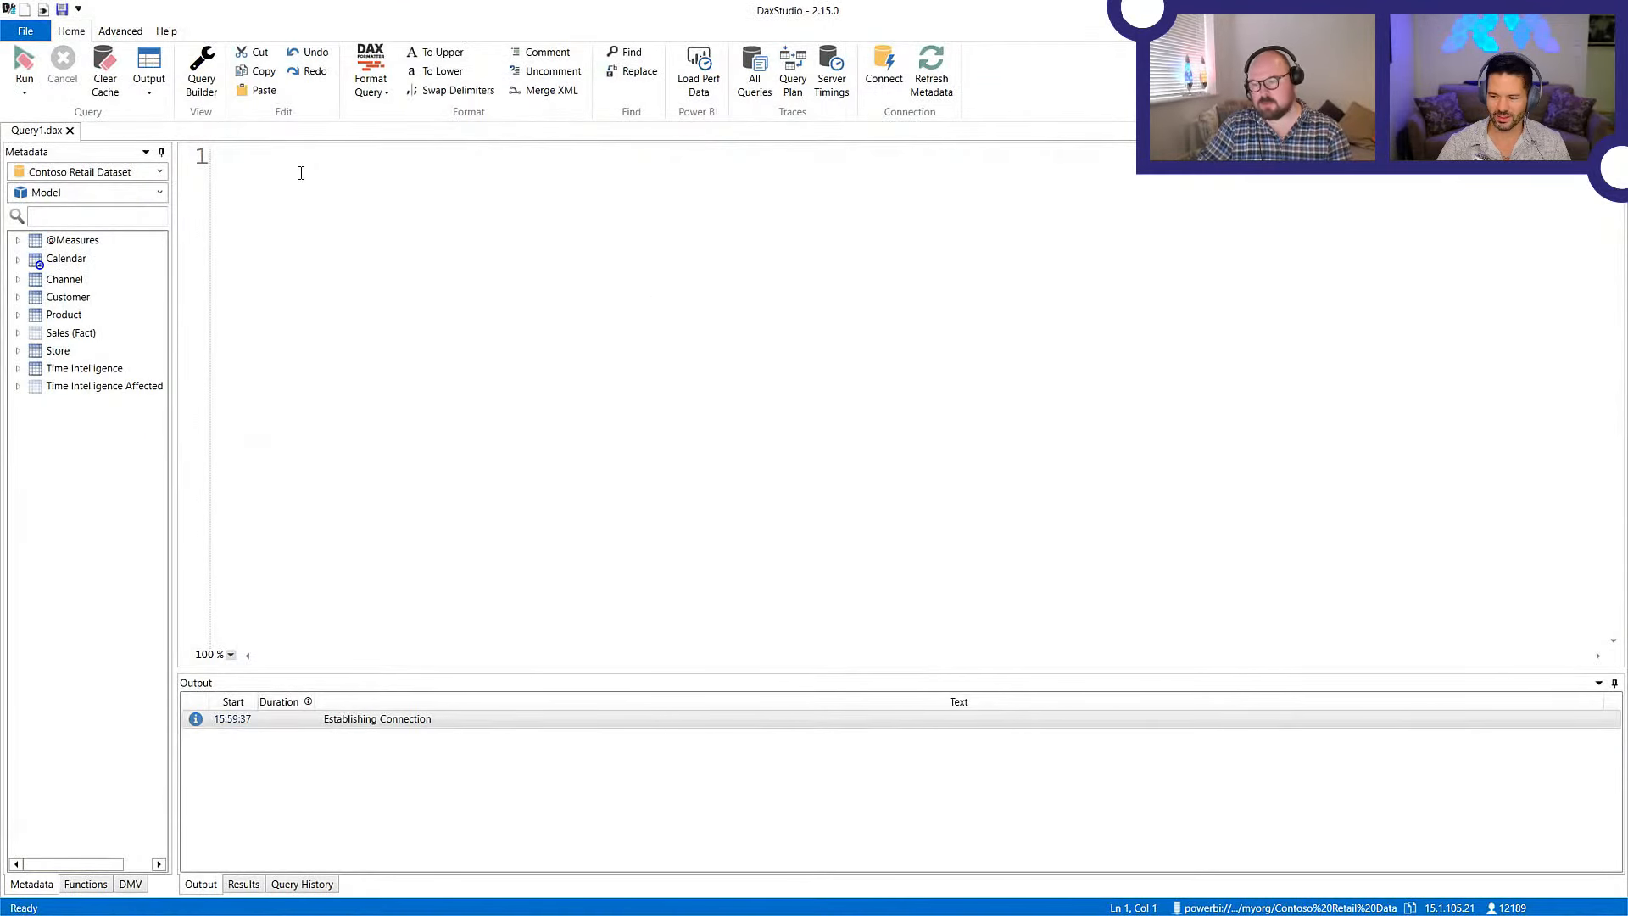
- Paste the copied DAX query and put SUMMARIZECOLUMNS and its arguments on separate indented lines below EVALUATE
key(ctrl+v)
drag(1166, 658, 375, 628)
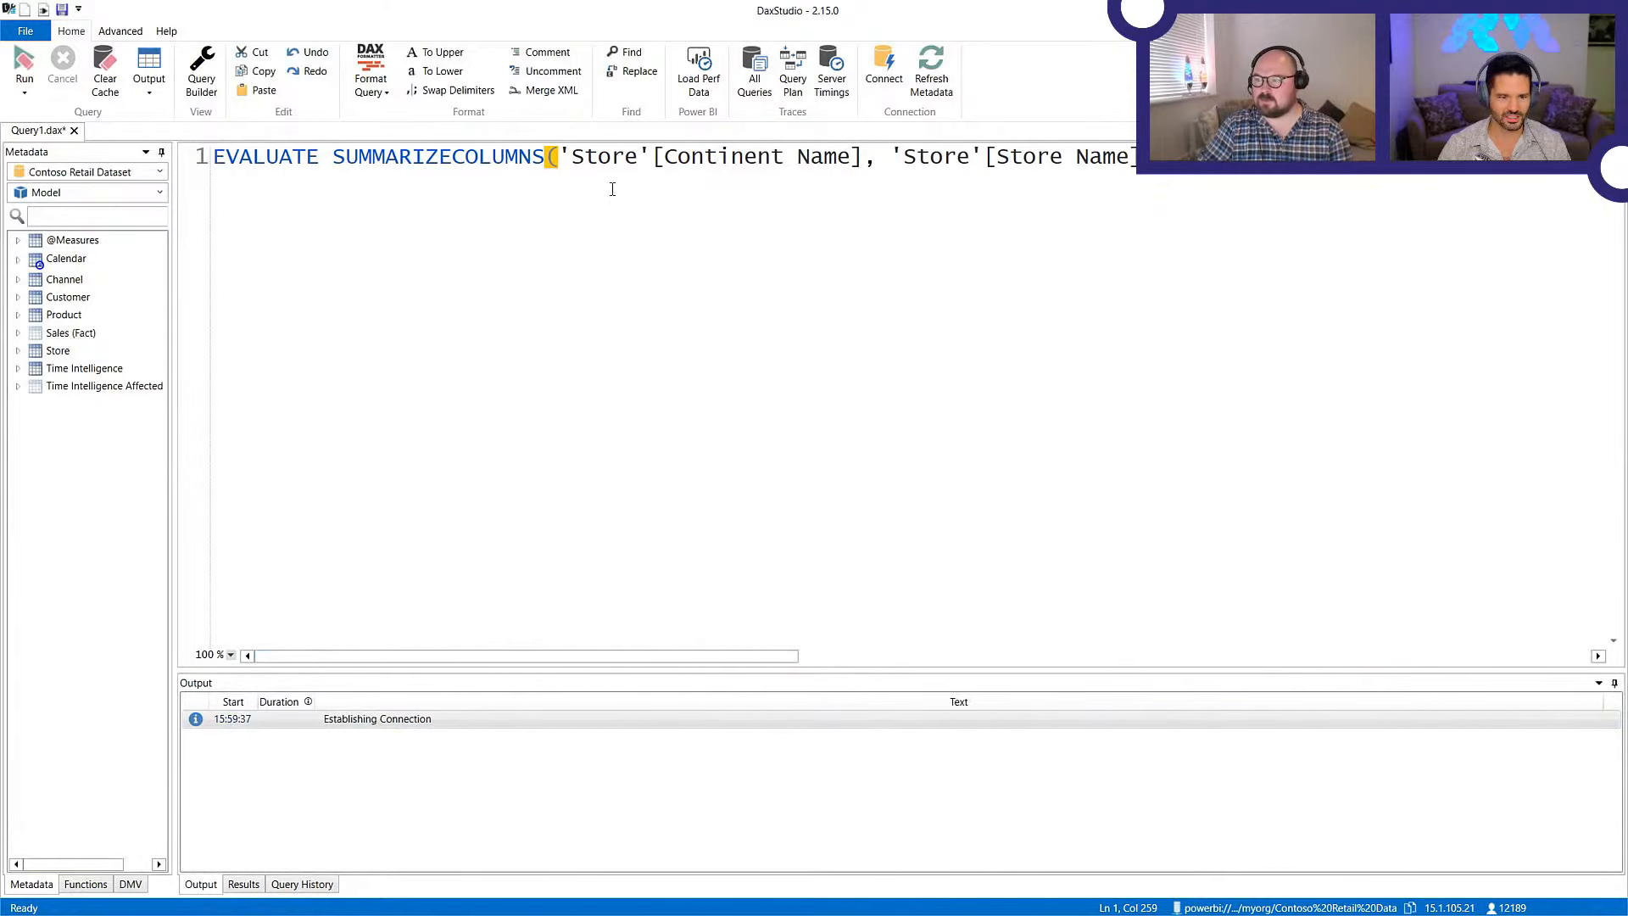
click(335, 157)
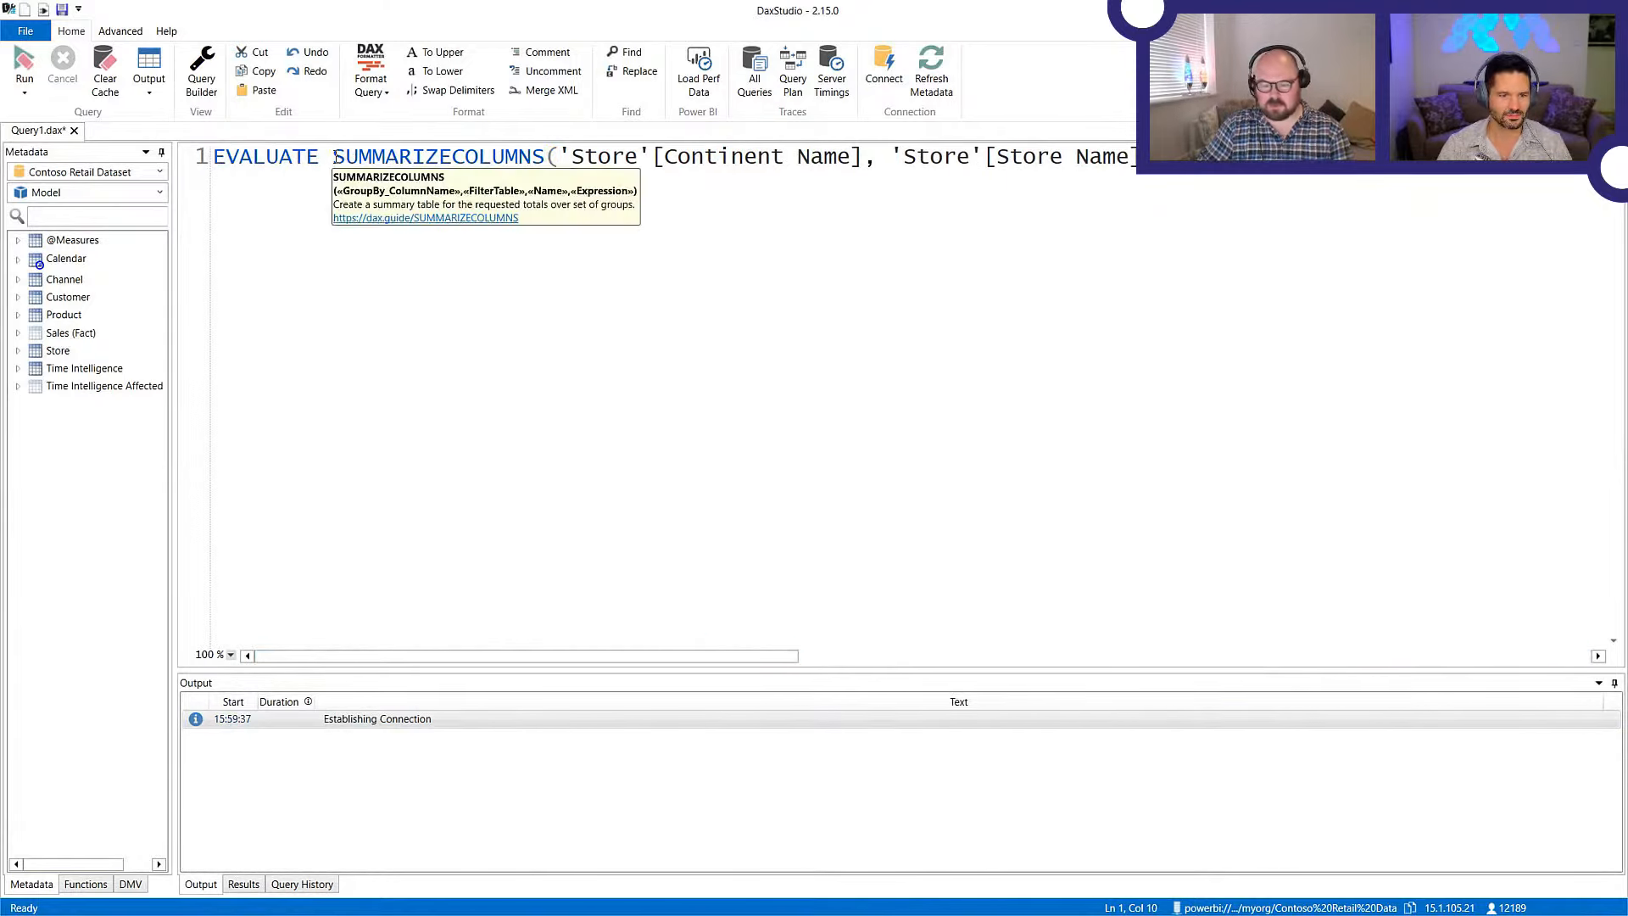
key(Return)
key(Tab)
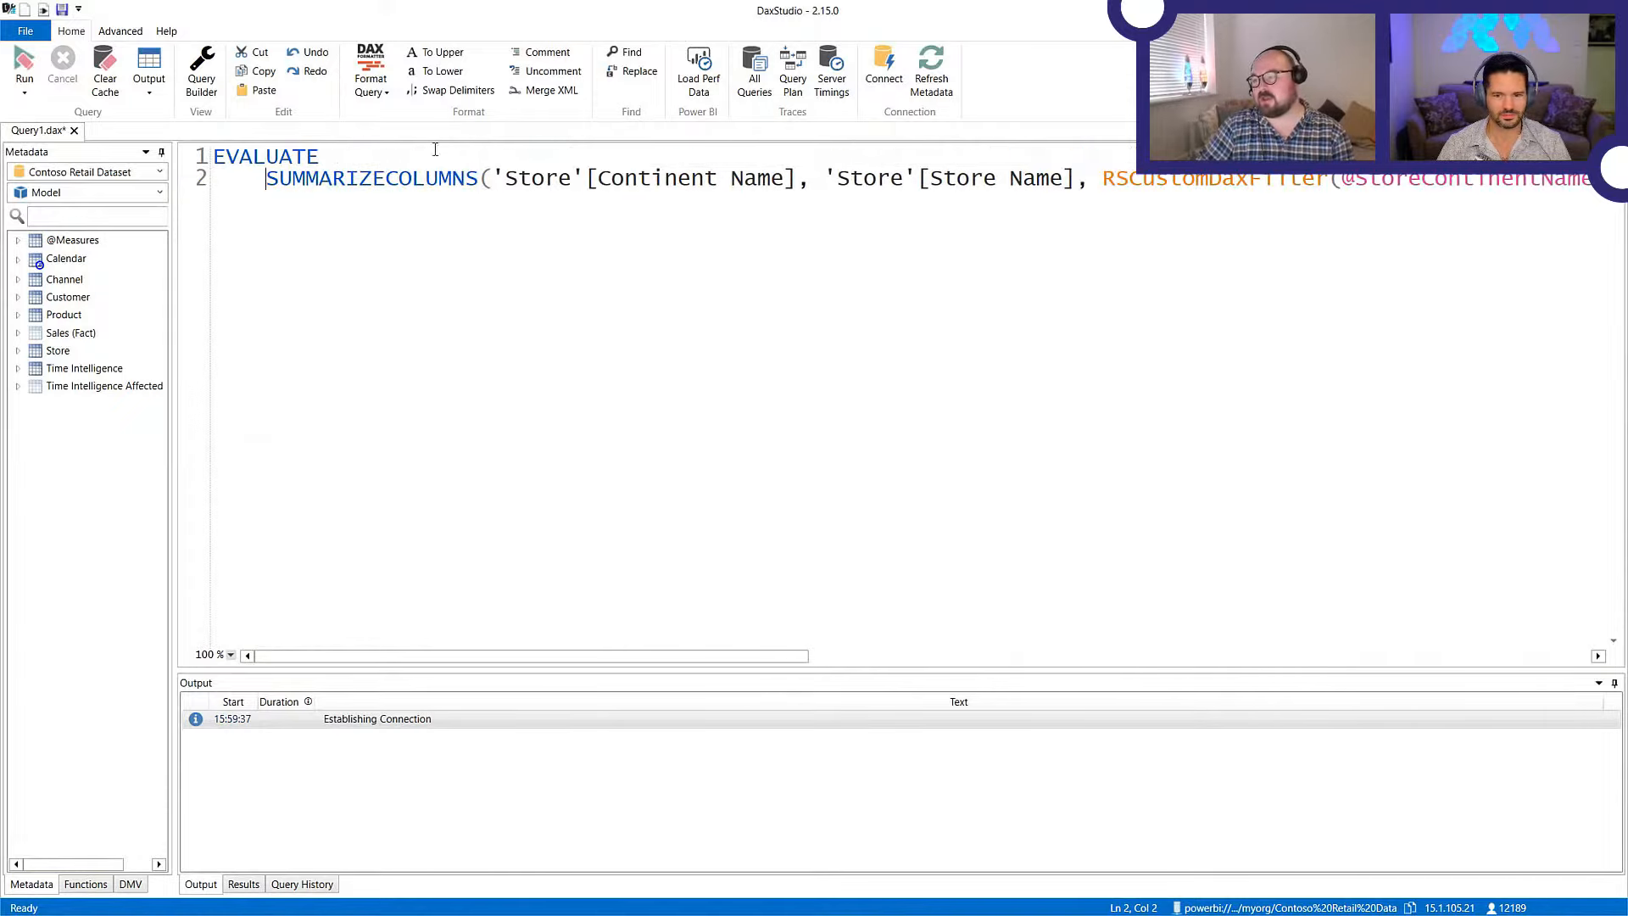
click(492, 178)
key(Return)
key(Tab)
- Break the query so that 'Store'[Store Name], the RSCustomDaxFilter expression and the measure list each start on their own indented line
click(651, 197)
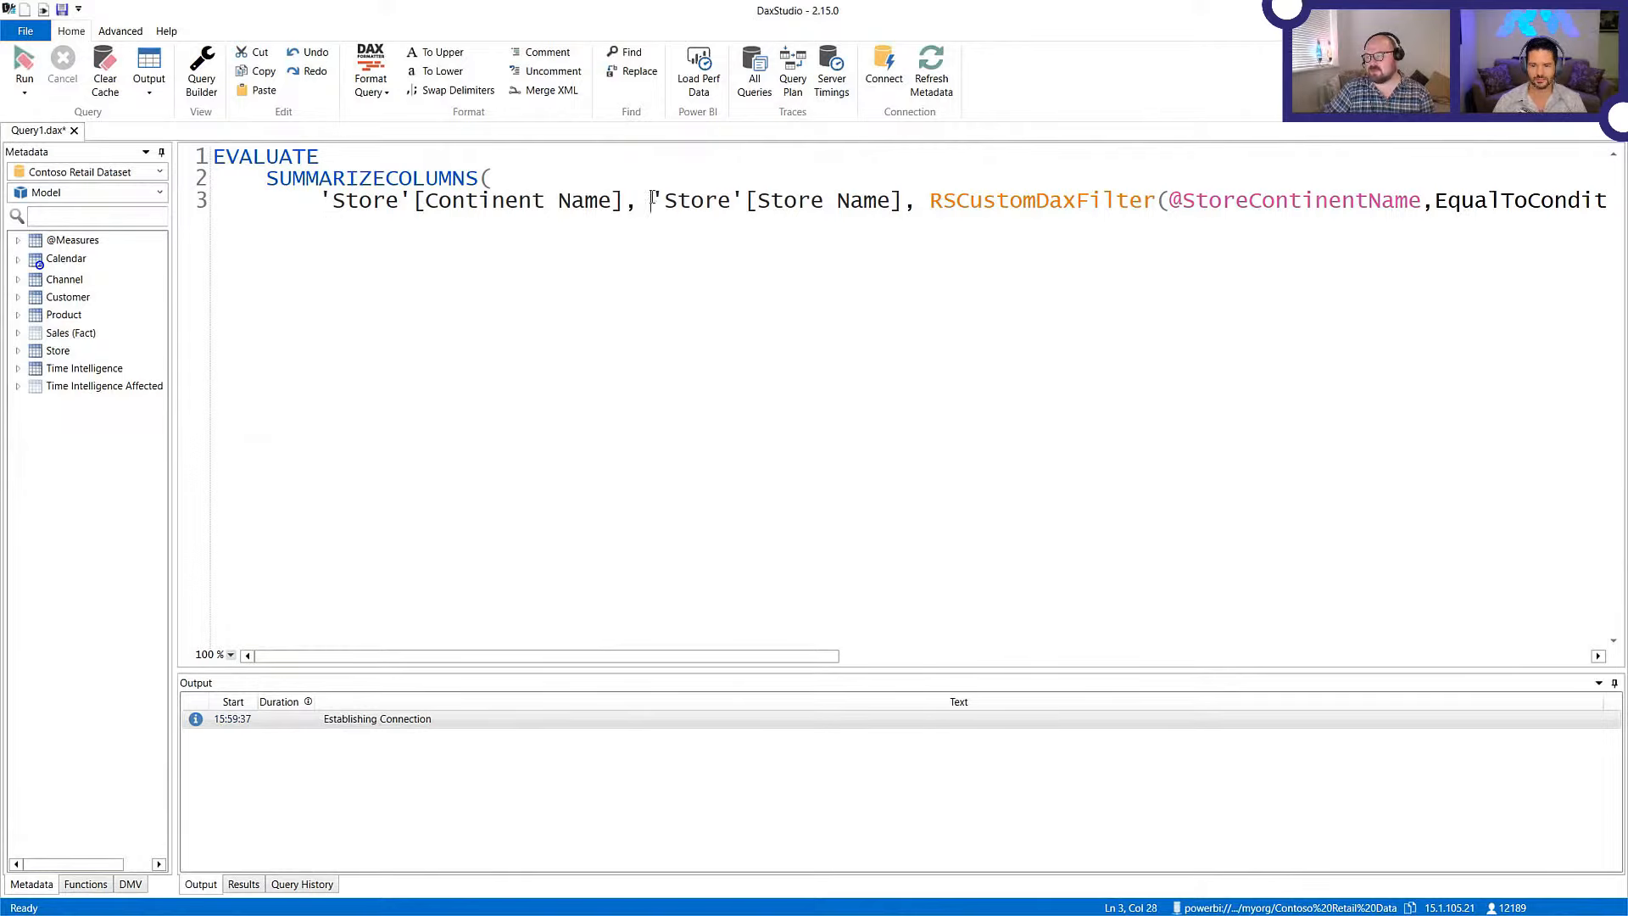
key(Return)
key(Tab)
click(601, 226)
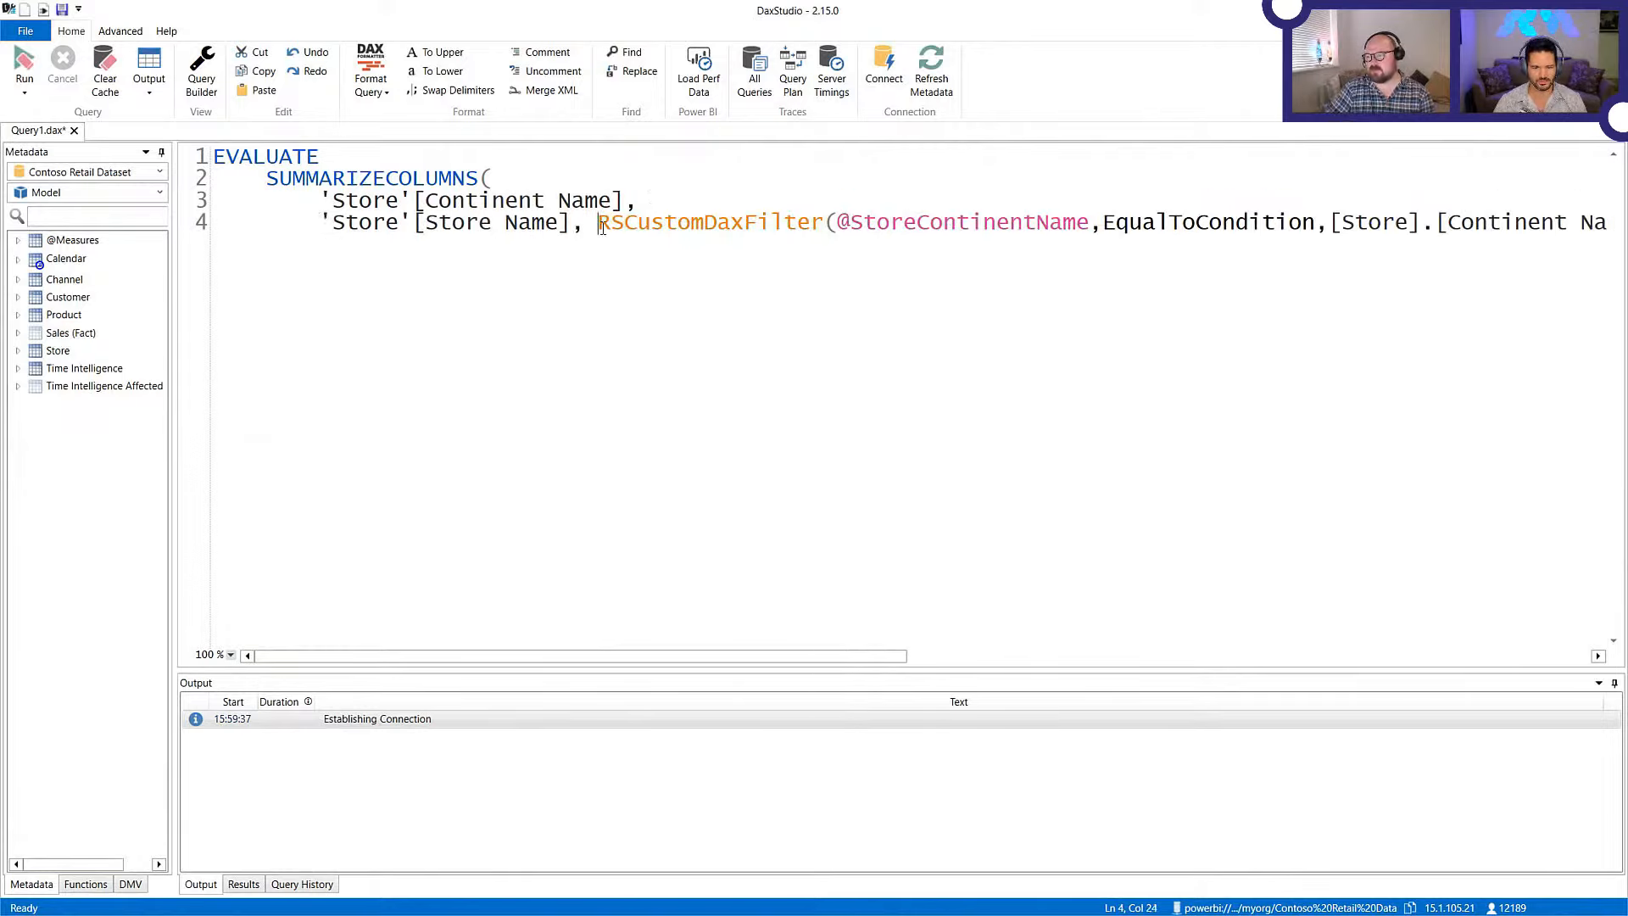
key(Return)
key(Tab)
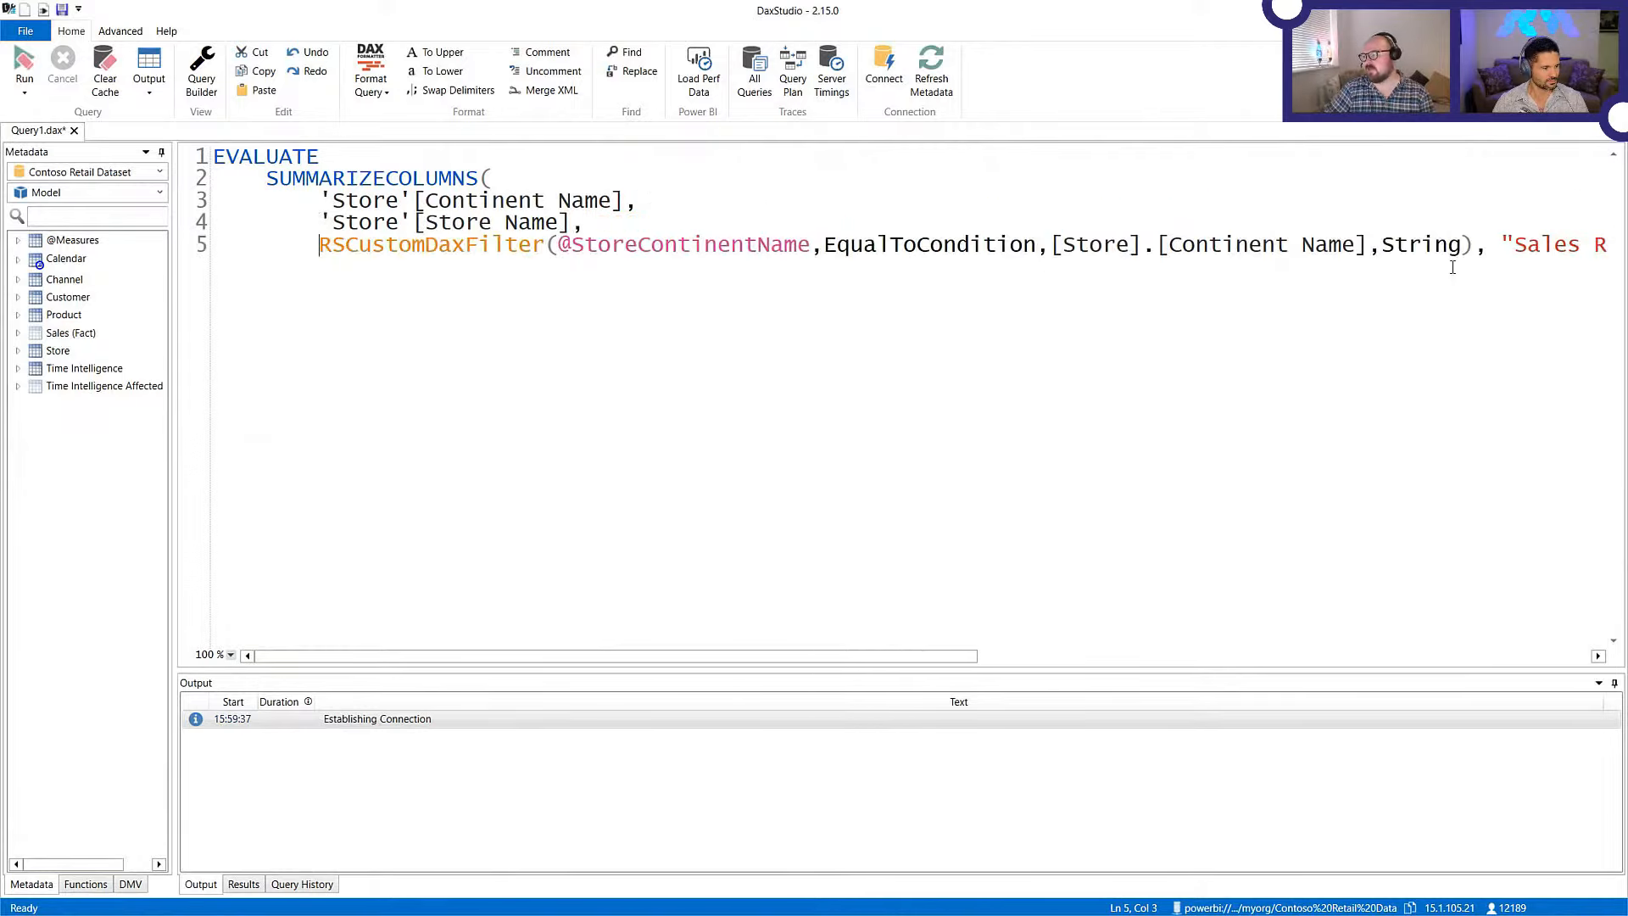
click(1499, 246)
key(Return)
key(Tab)
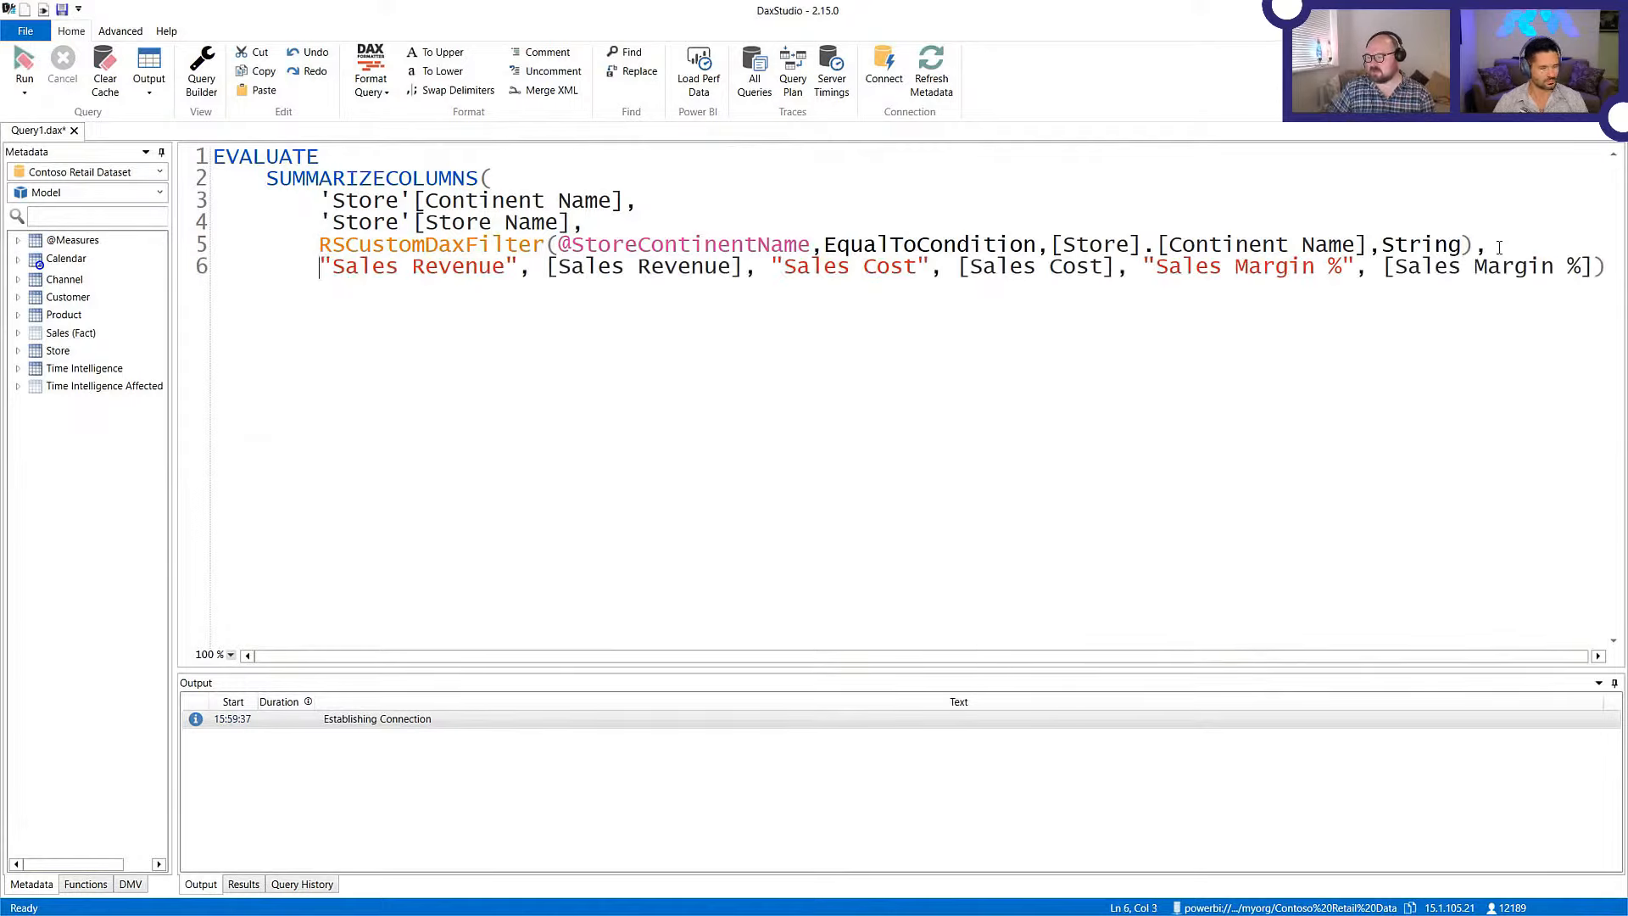
- Put the Sales Cost pair, the Sales Margin % pair and the closing parenthesis on separate lines
click(773, 266)
key(Return)
key(Tab)
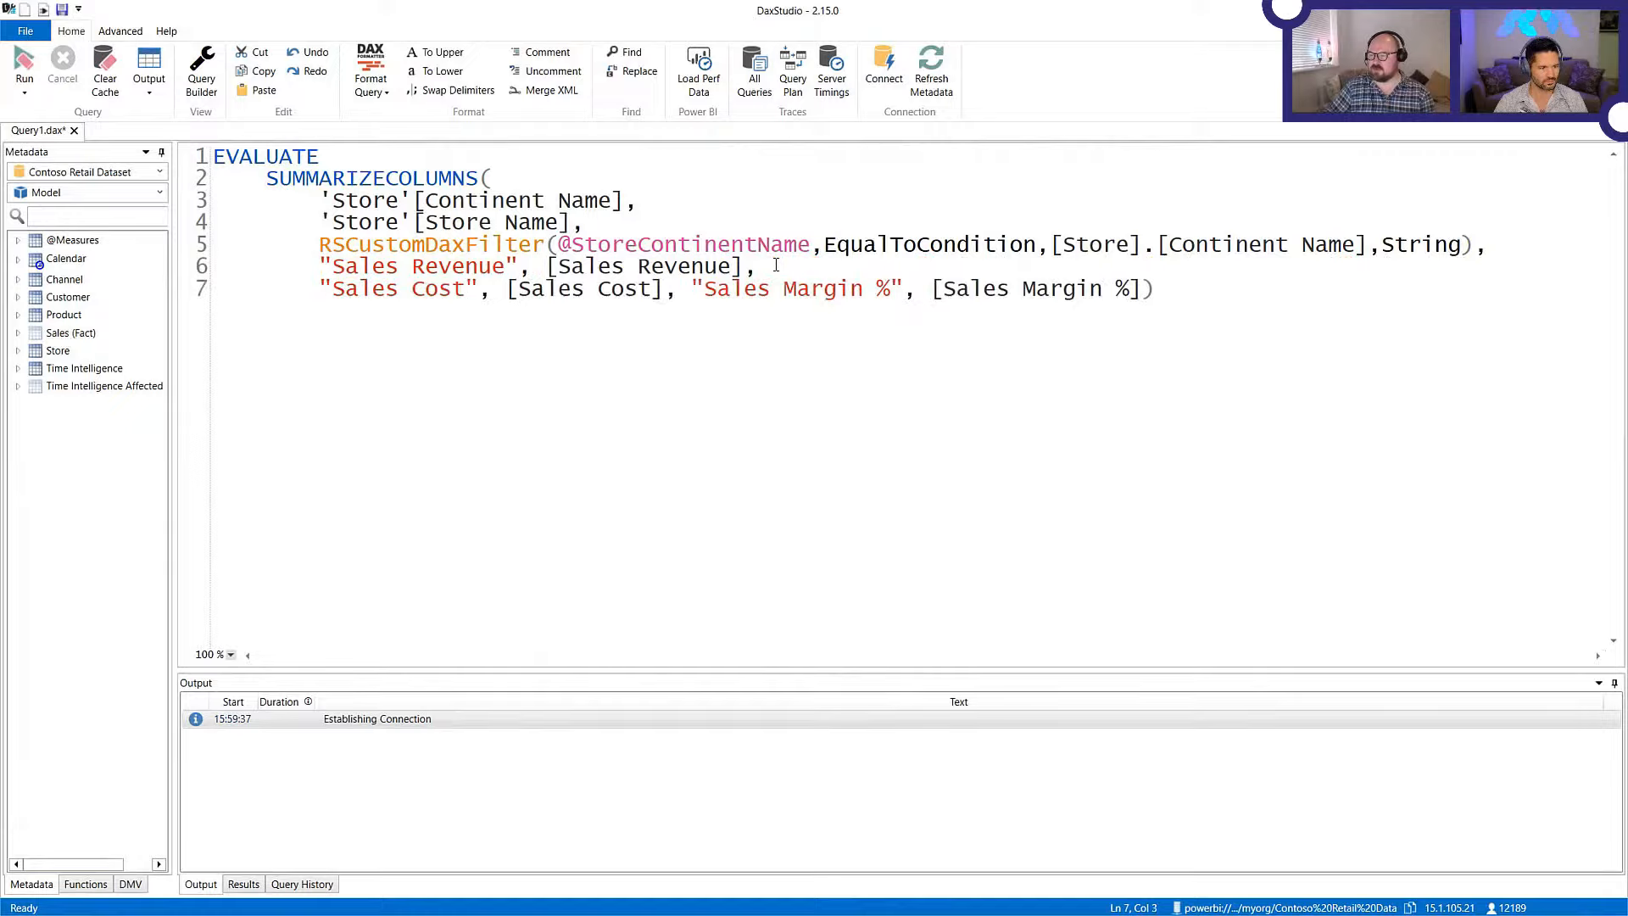
click(691, 289)
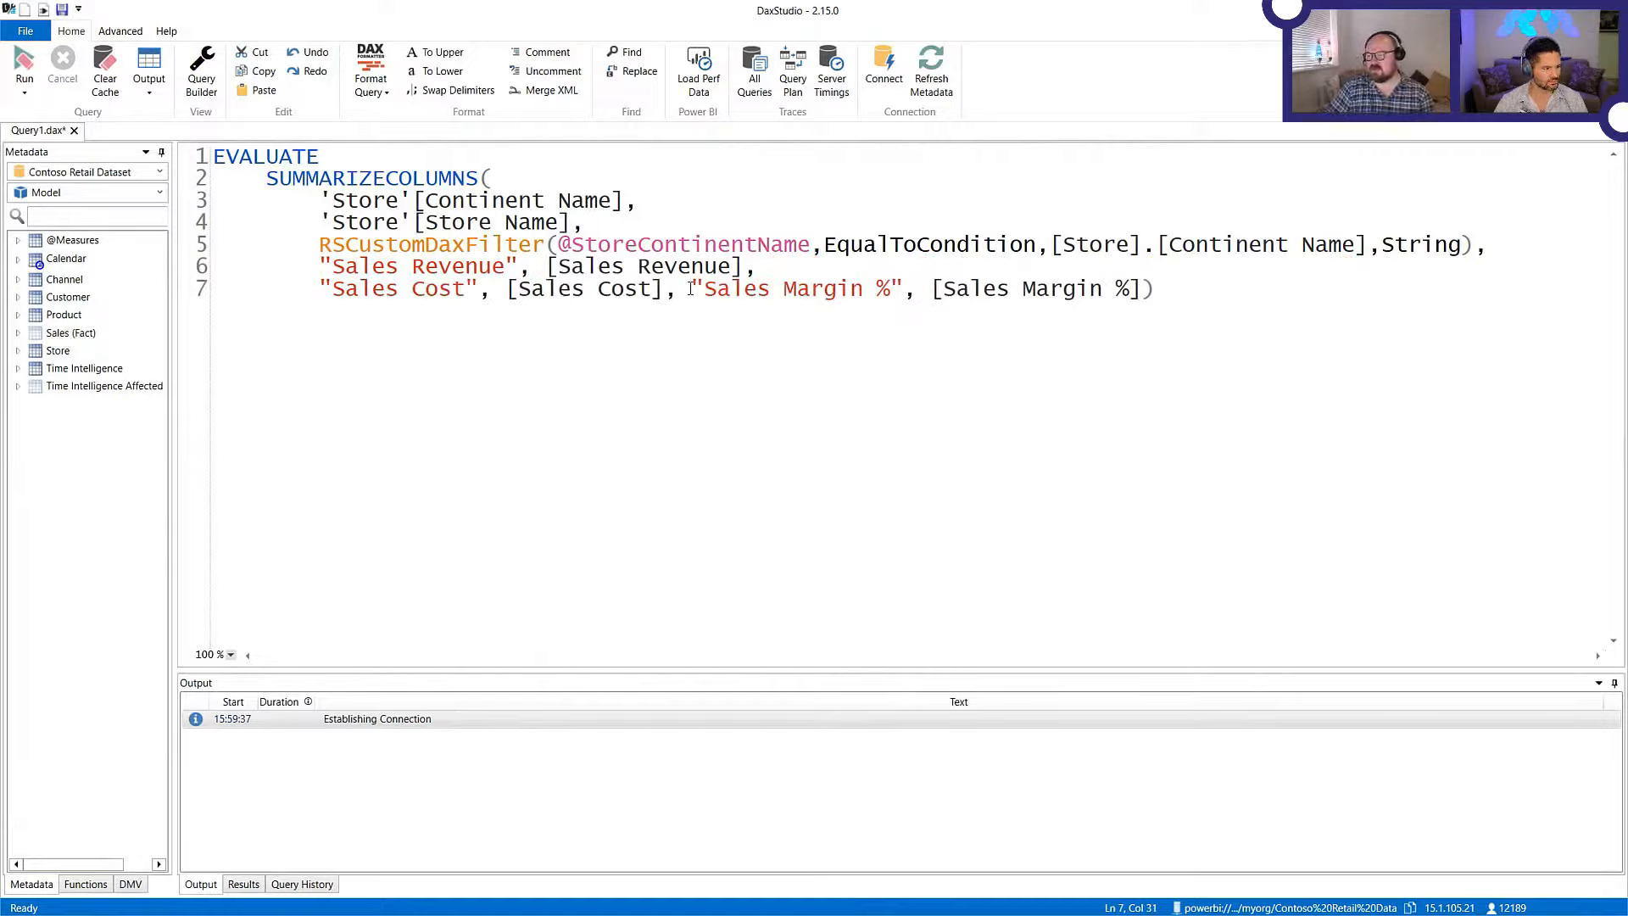
key(Return)
key(Tab)
click(775, 311)
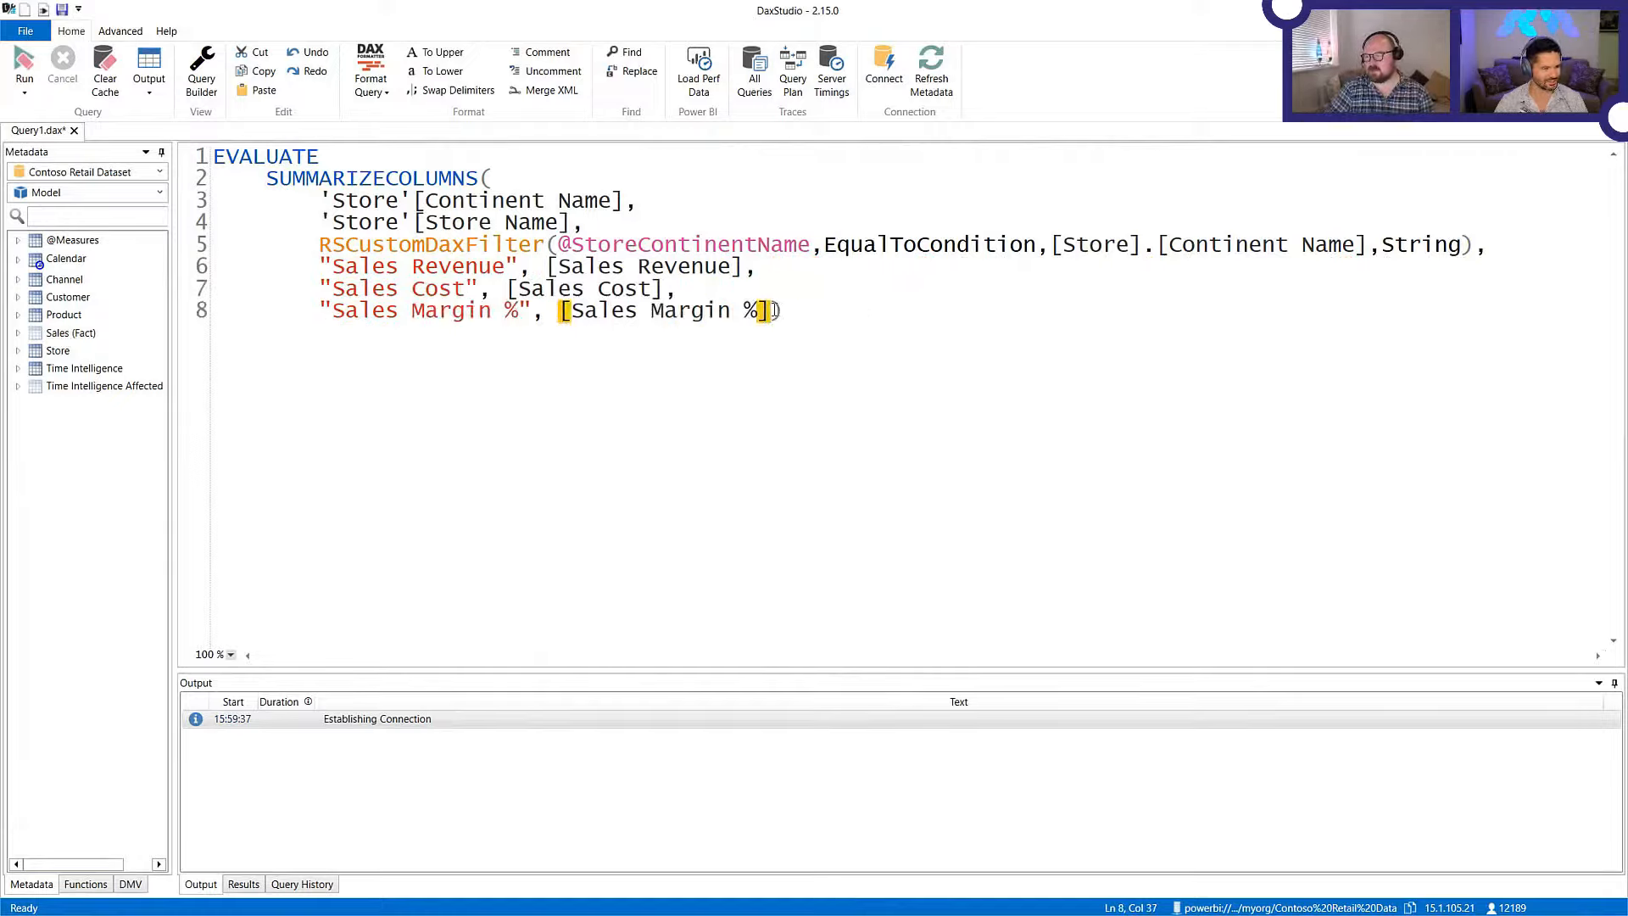
key(Return)
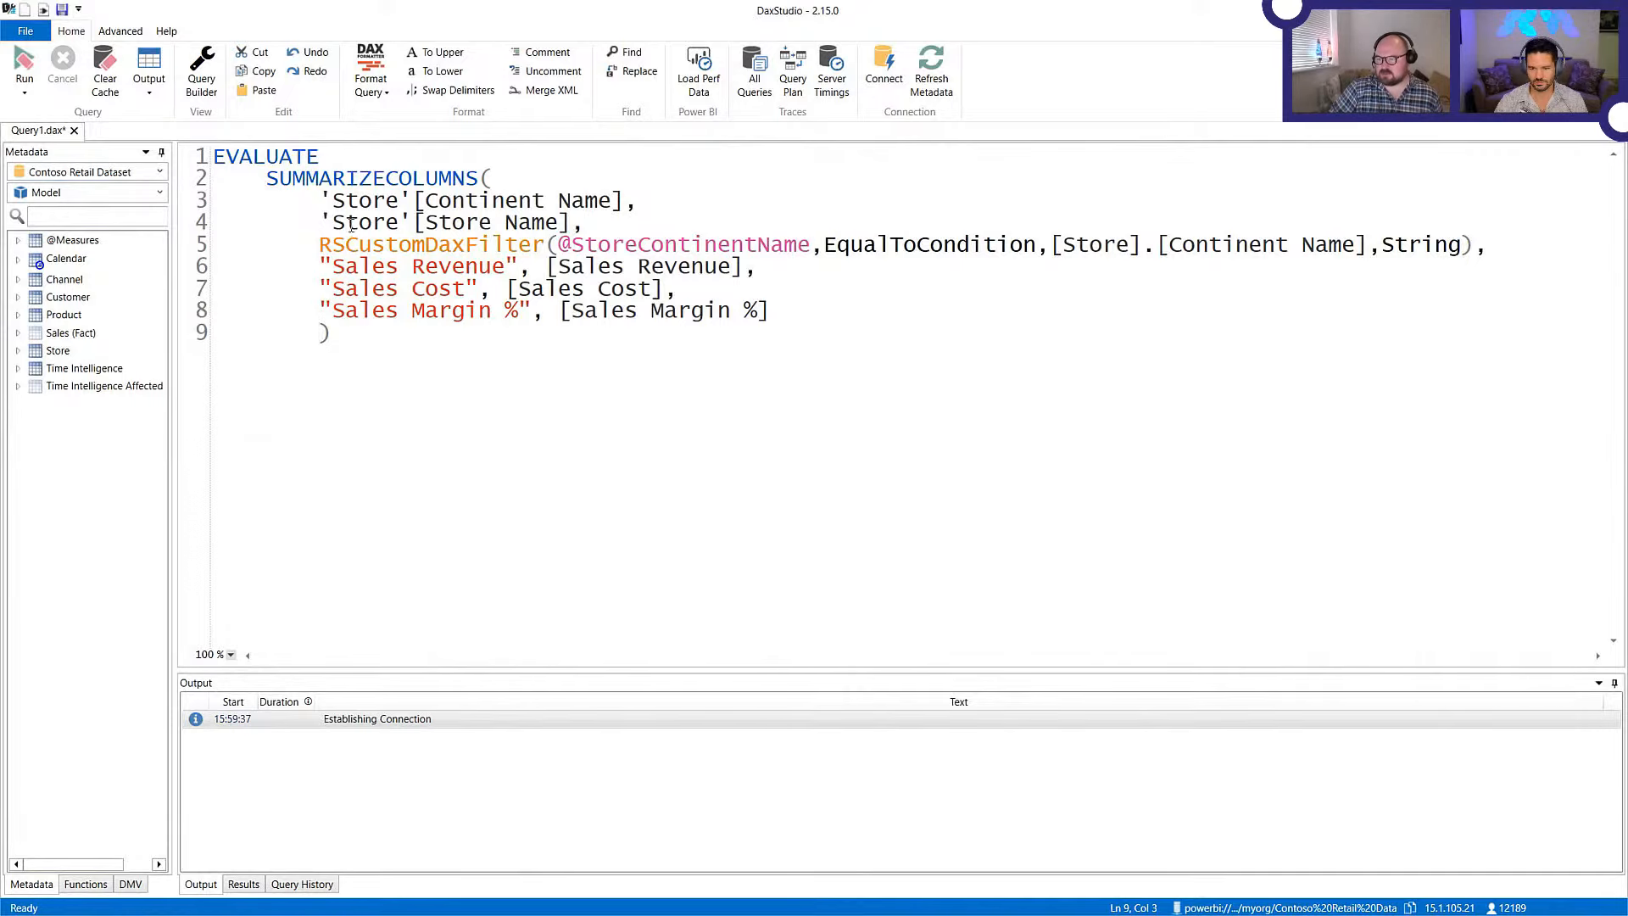
click(34, 73)
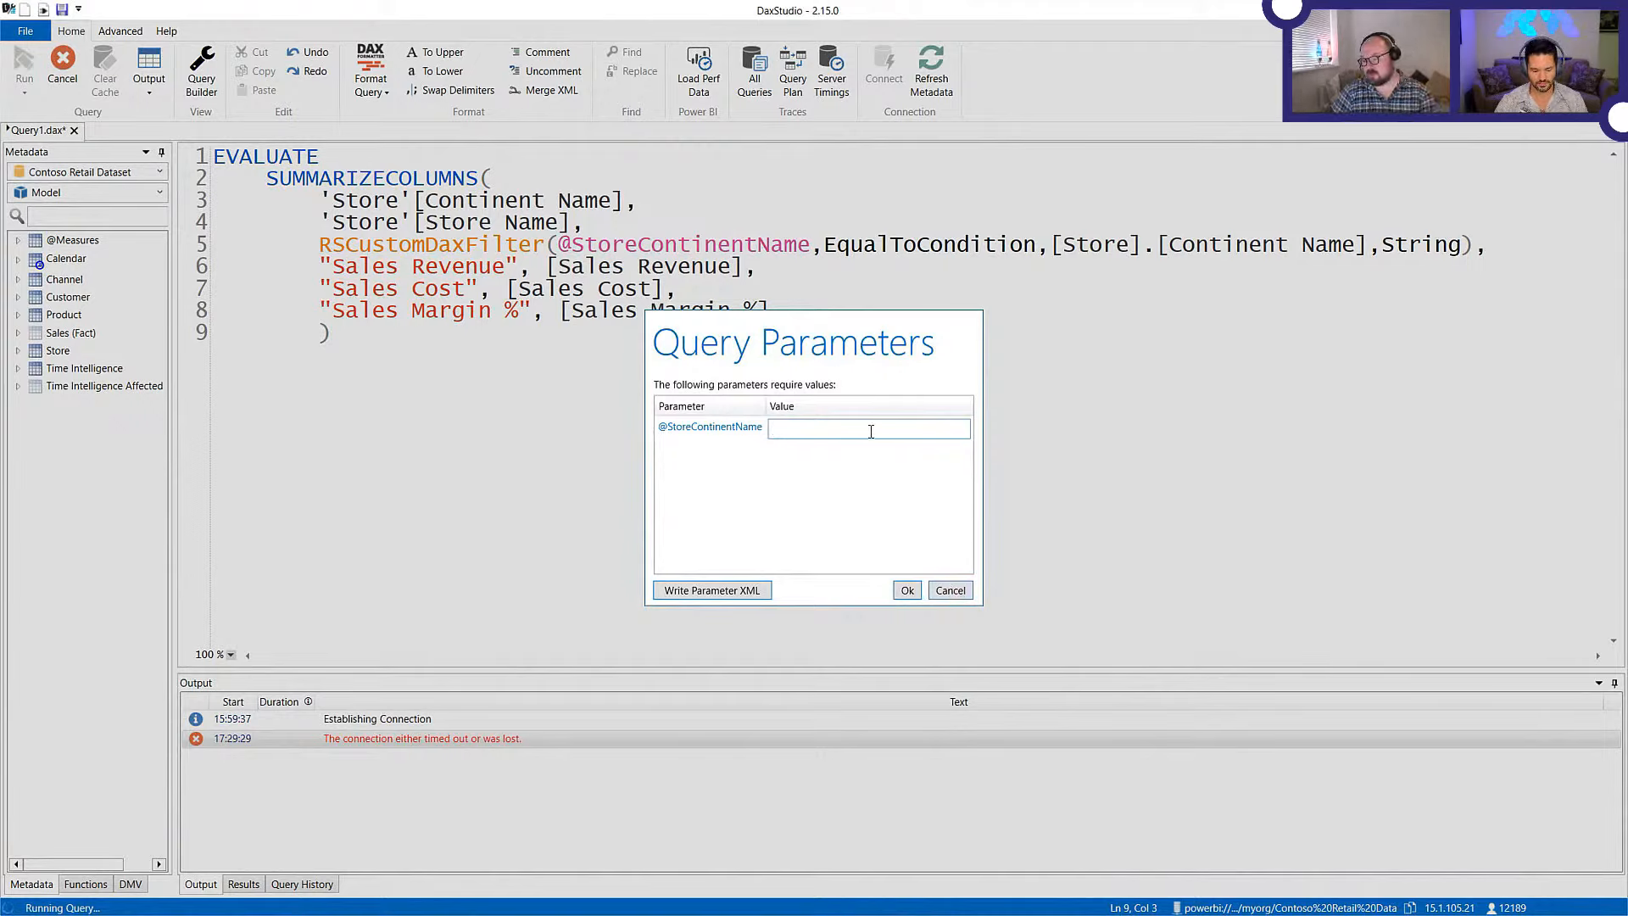
text(Europe)
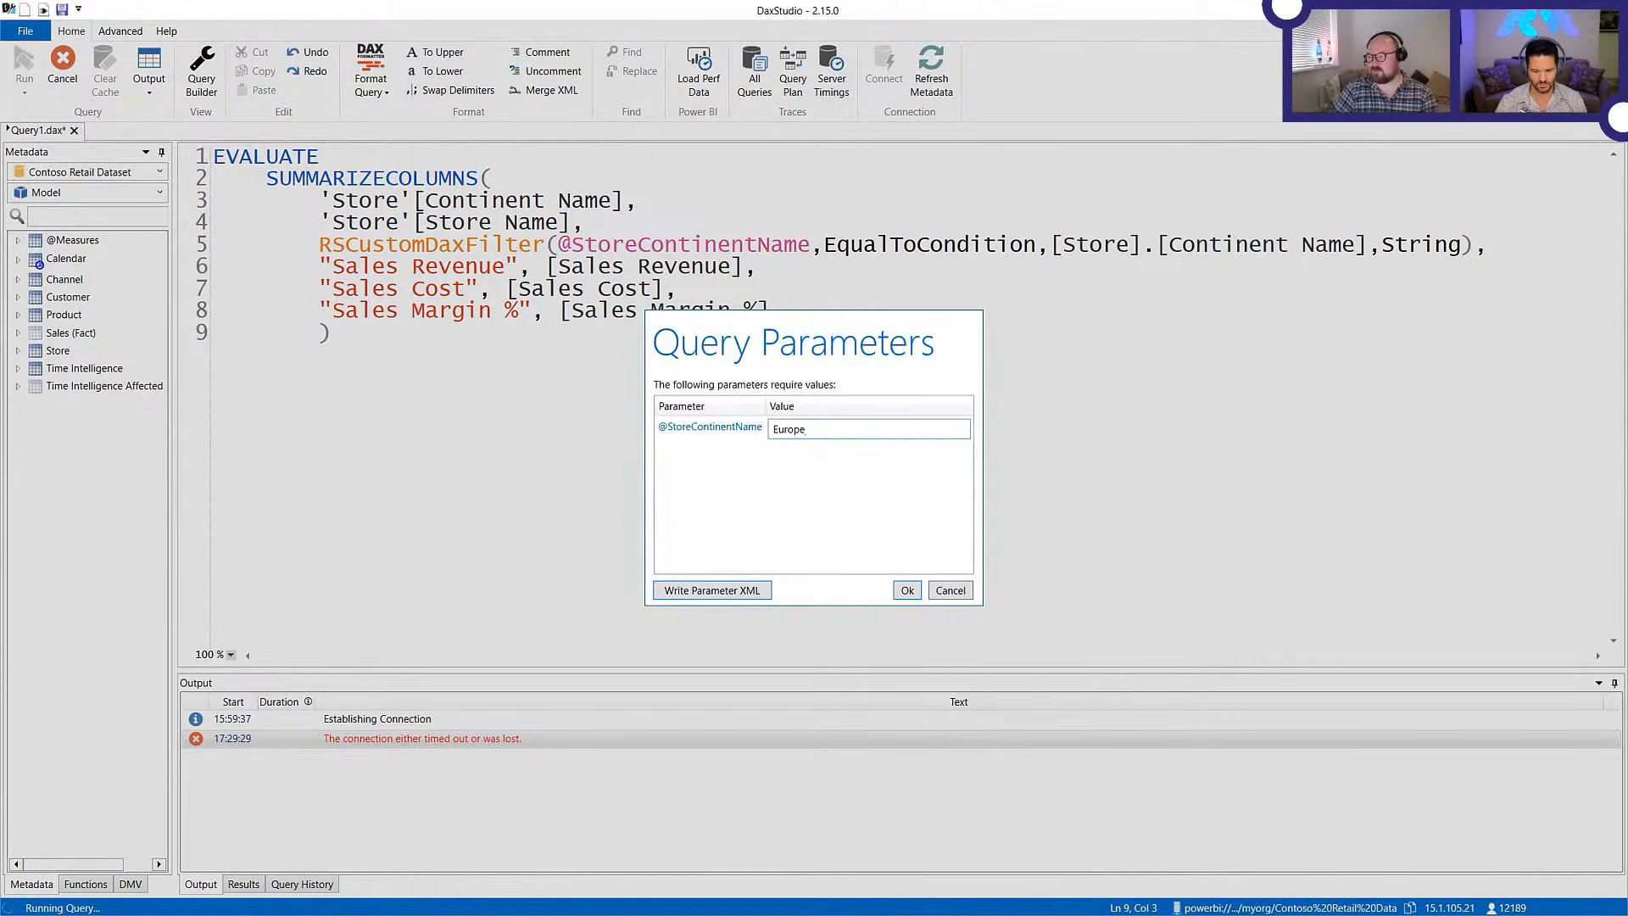
click(906, 590)
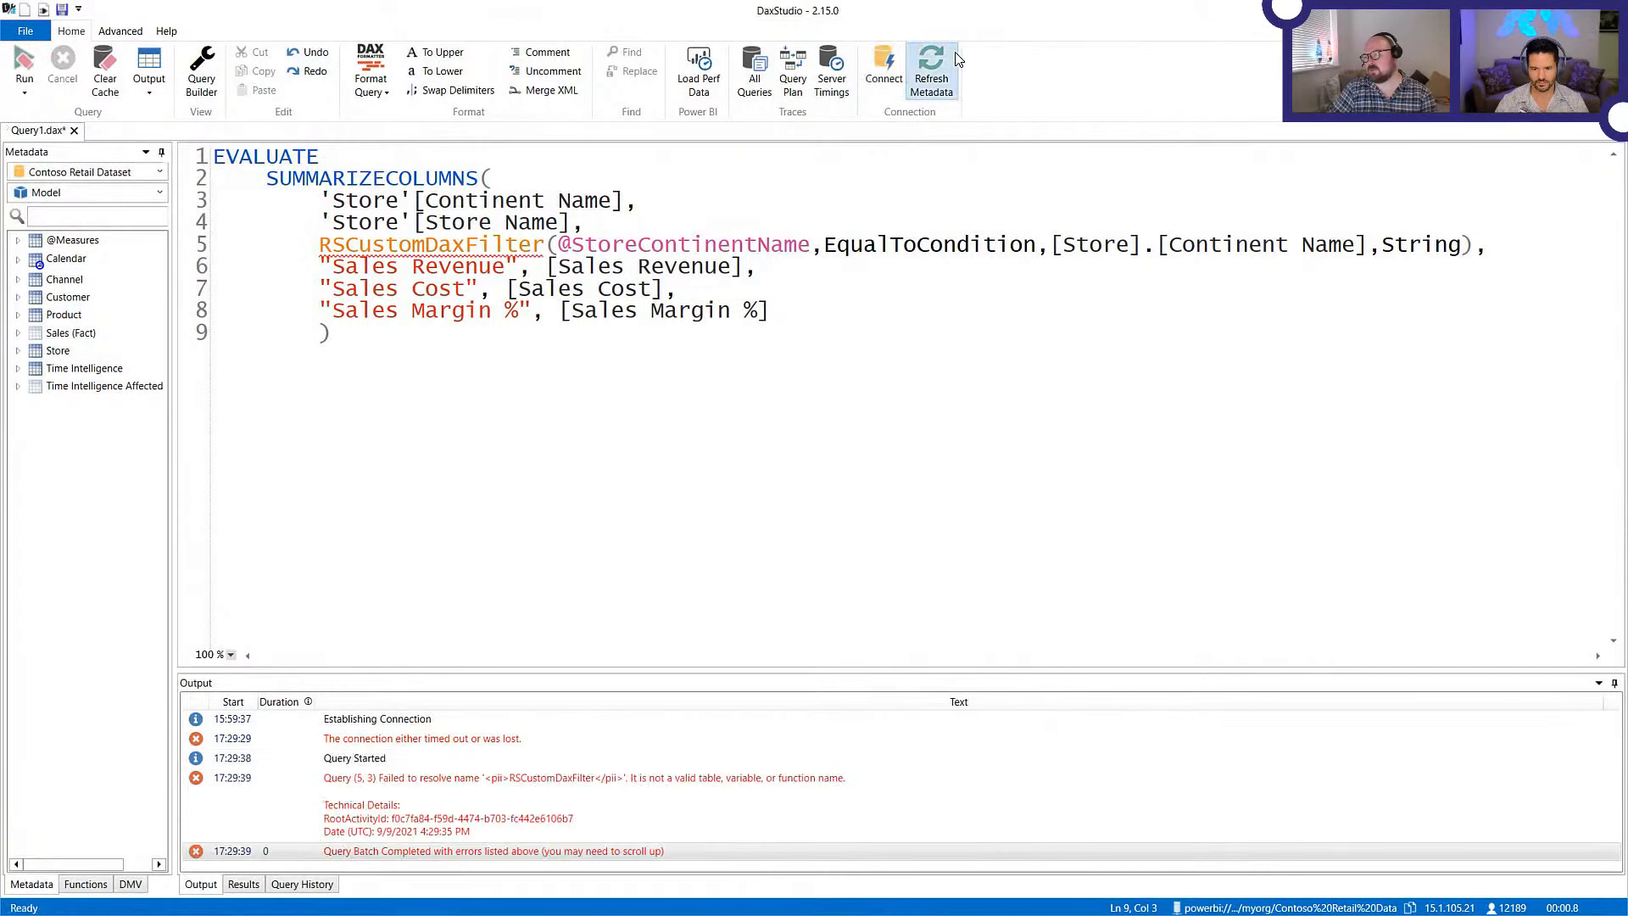
- Reconnect the query to the Contoso Retail Data Model workspace on the tabular server
click(883, 68)
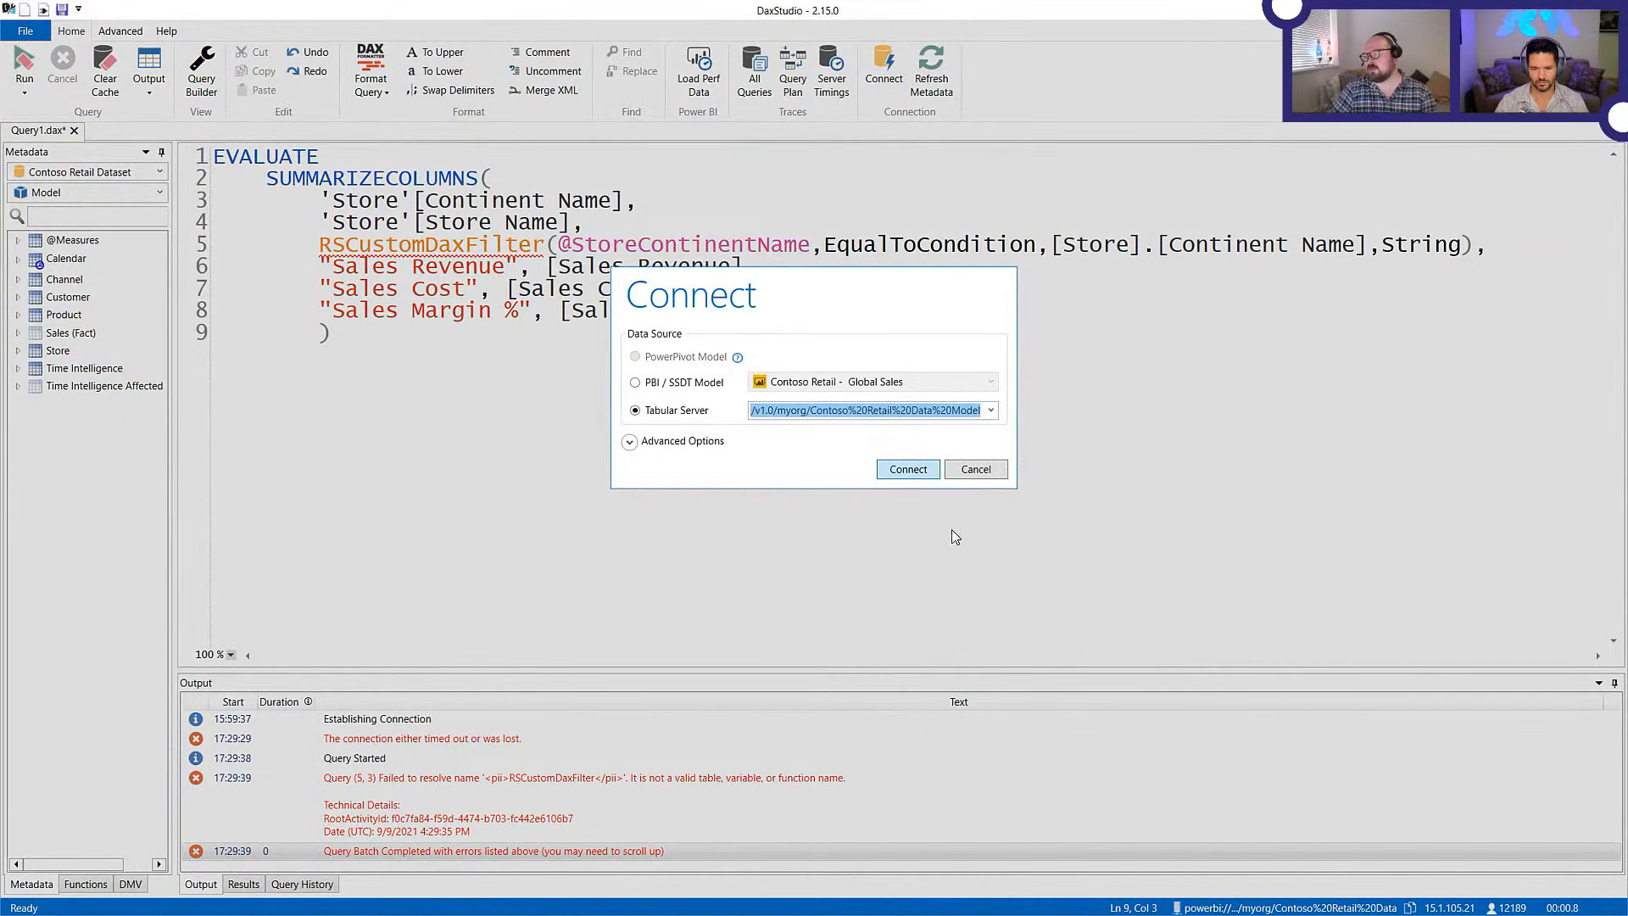
click(890, 471)
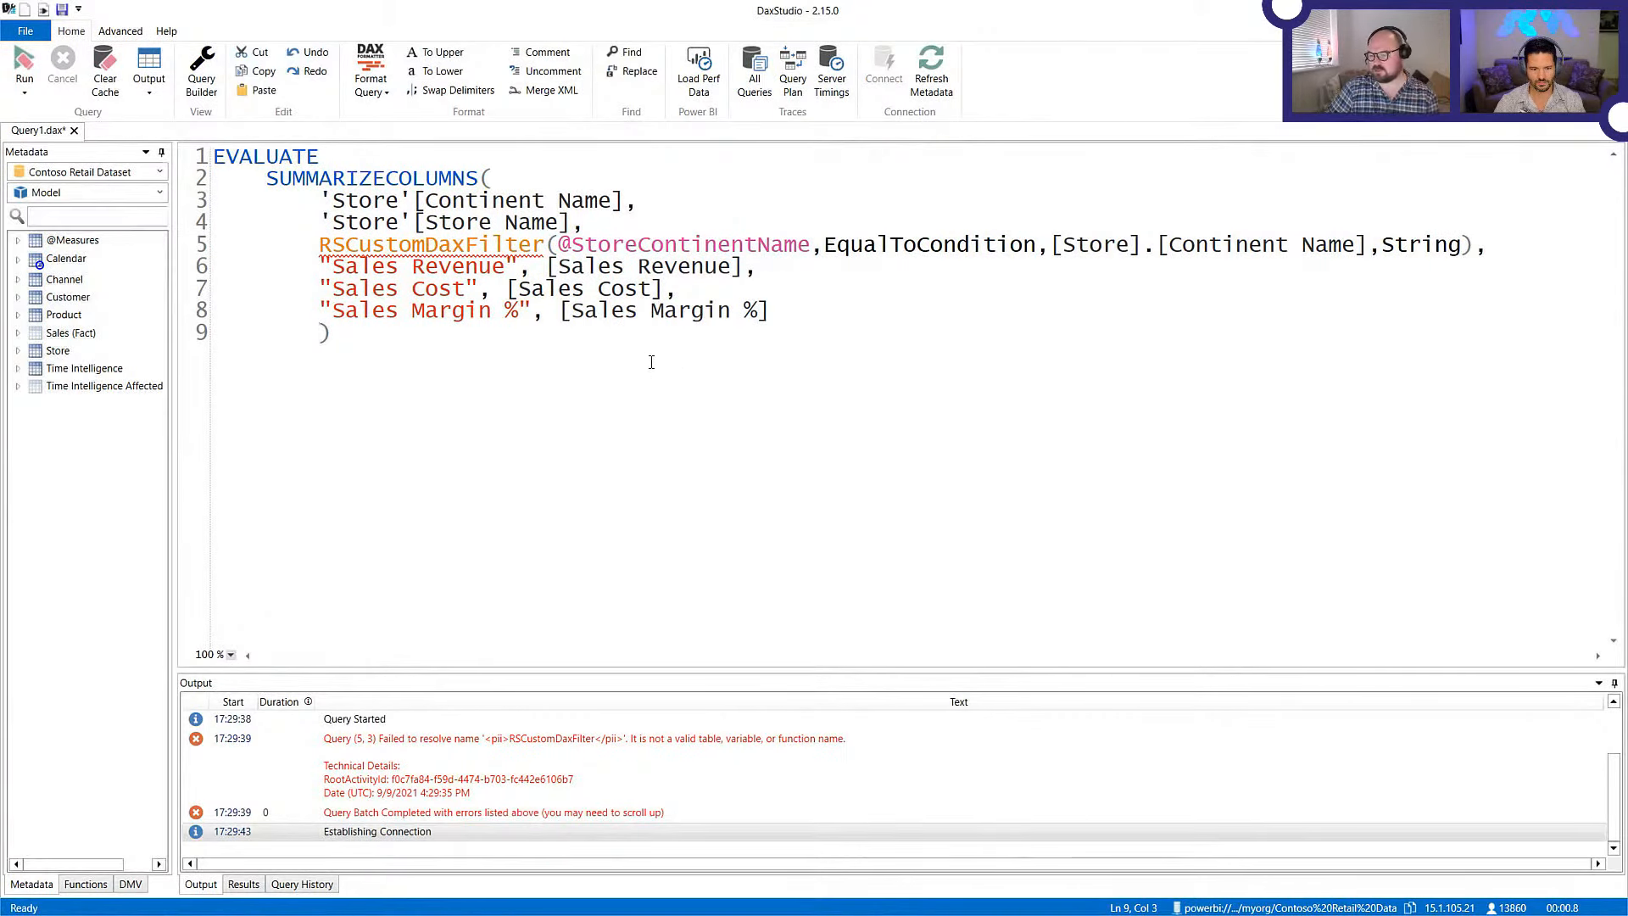
click(510, 351)
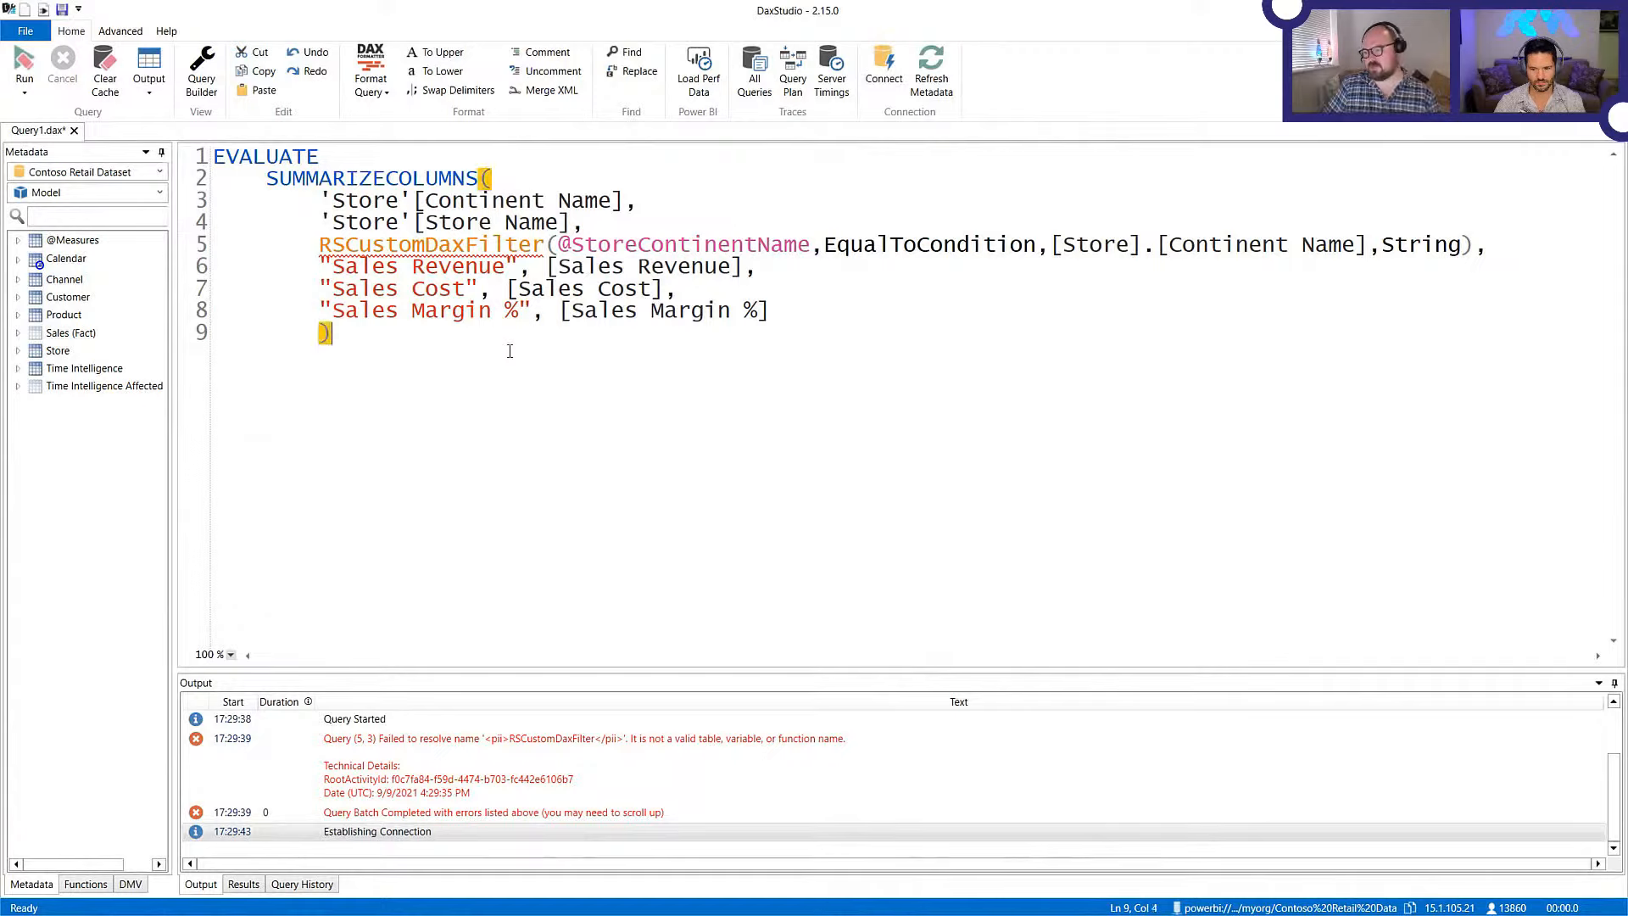
click(26, 65)
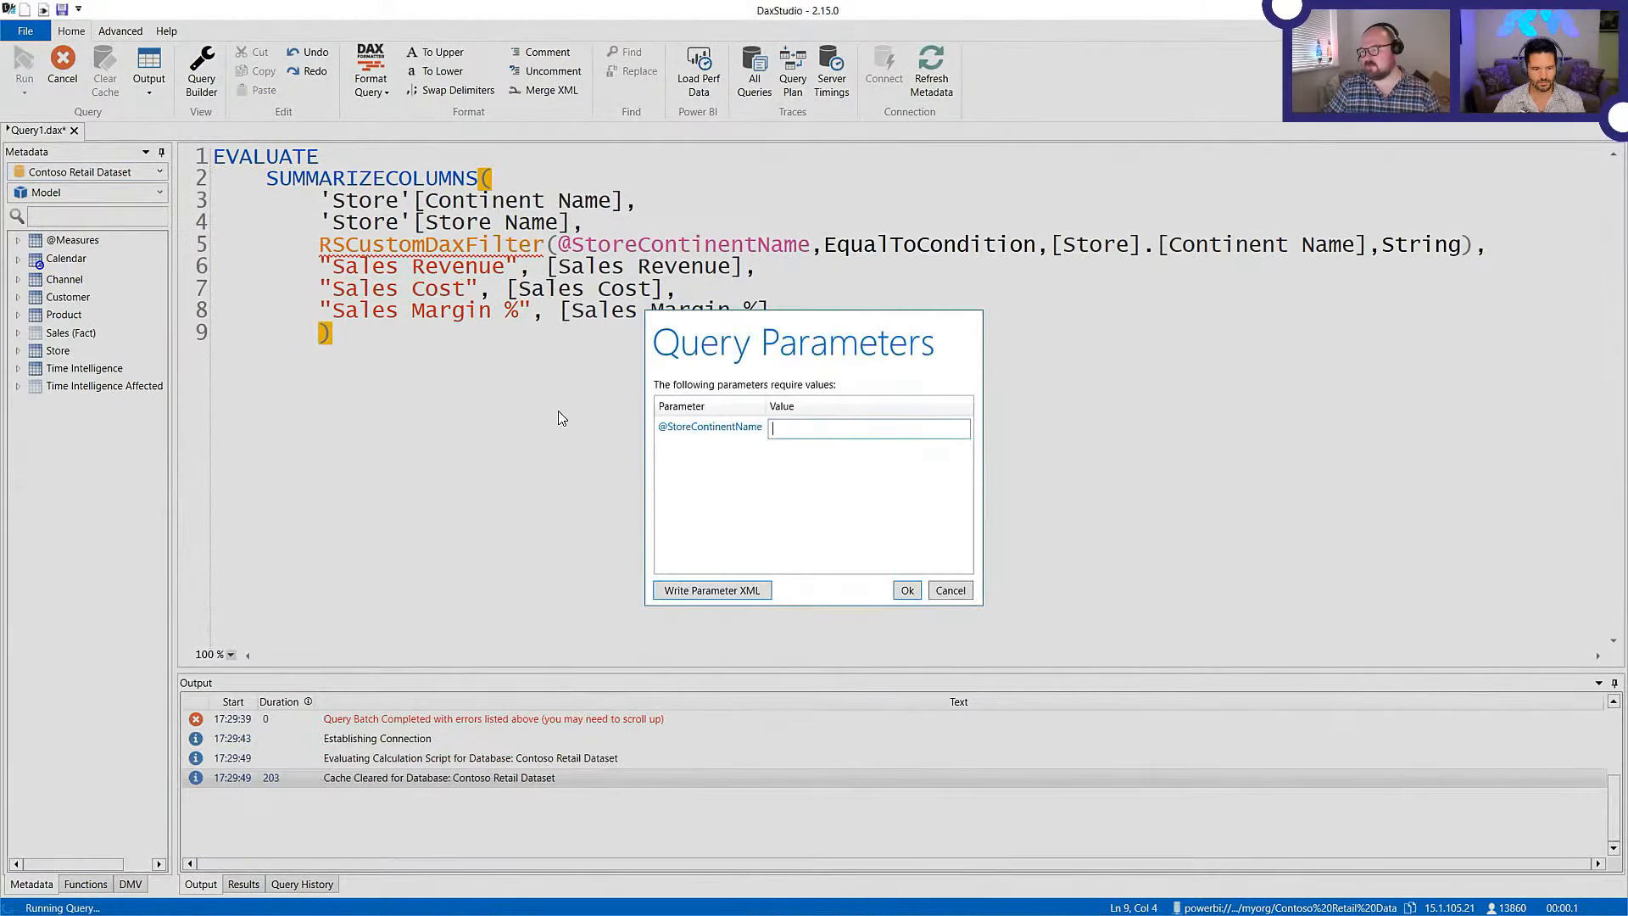
text(Europ)
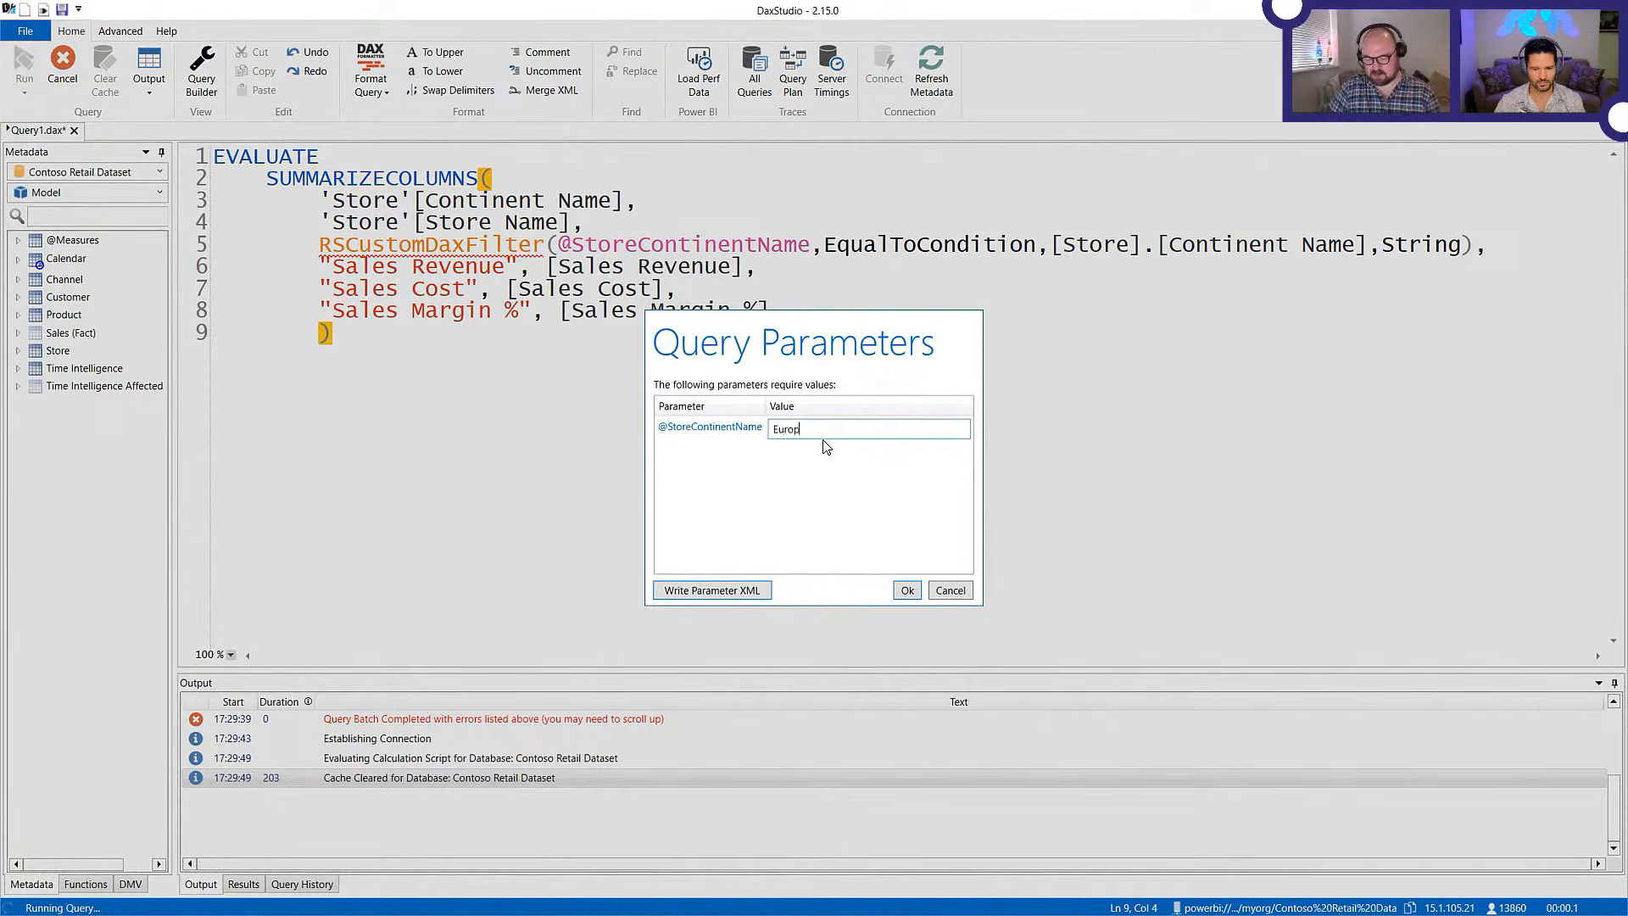
text(e)
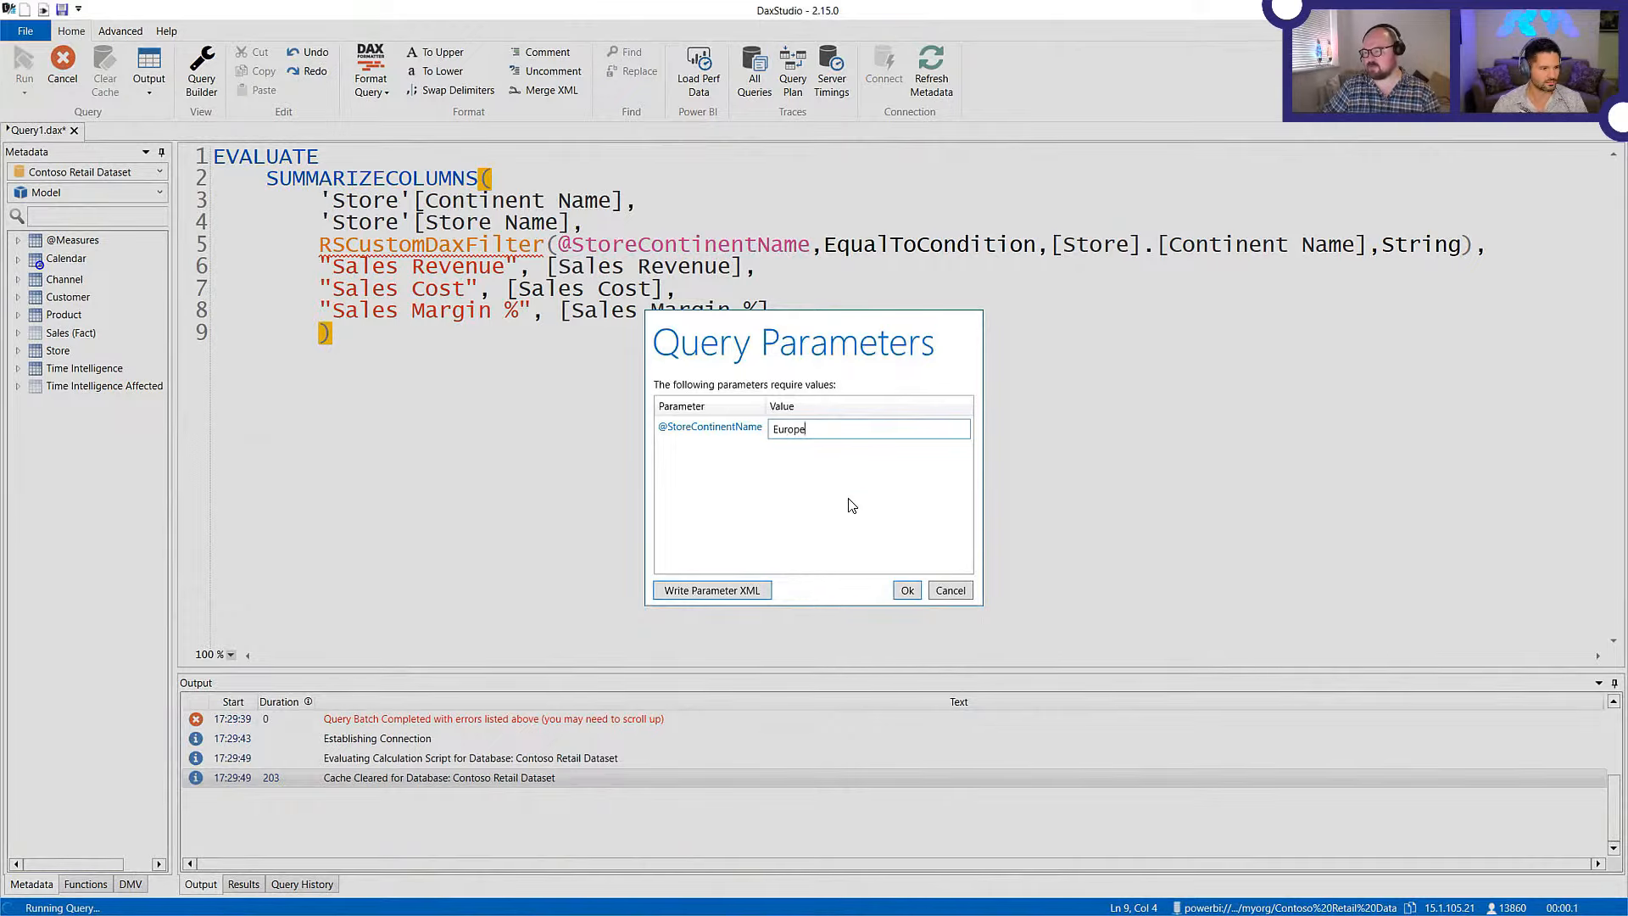
click(907, 591)
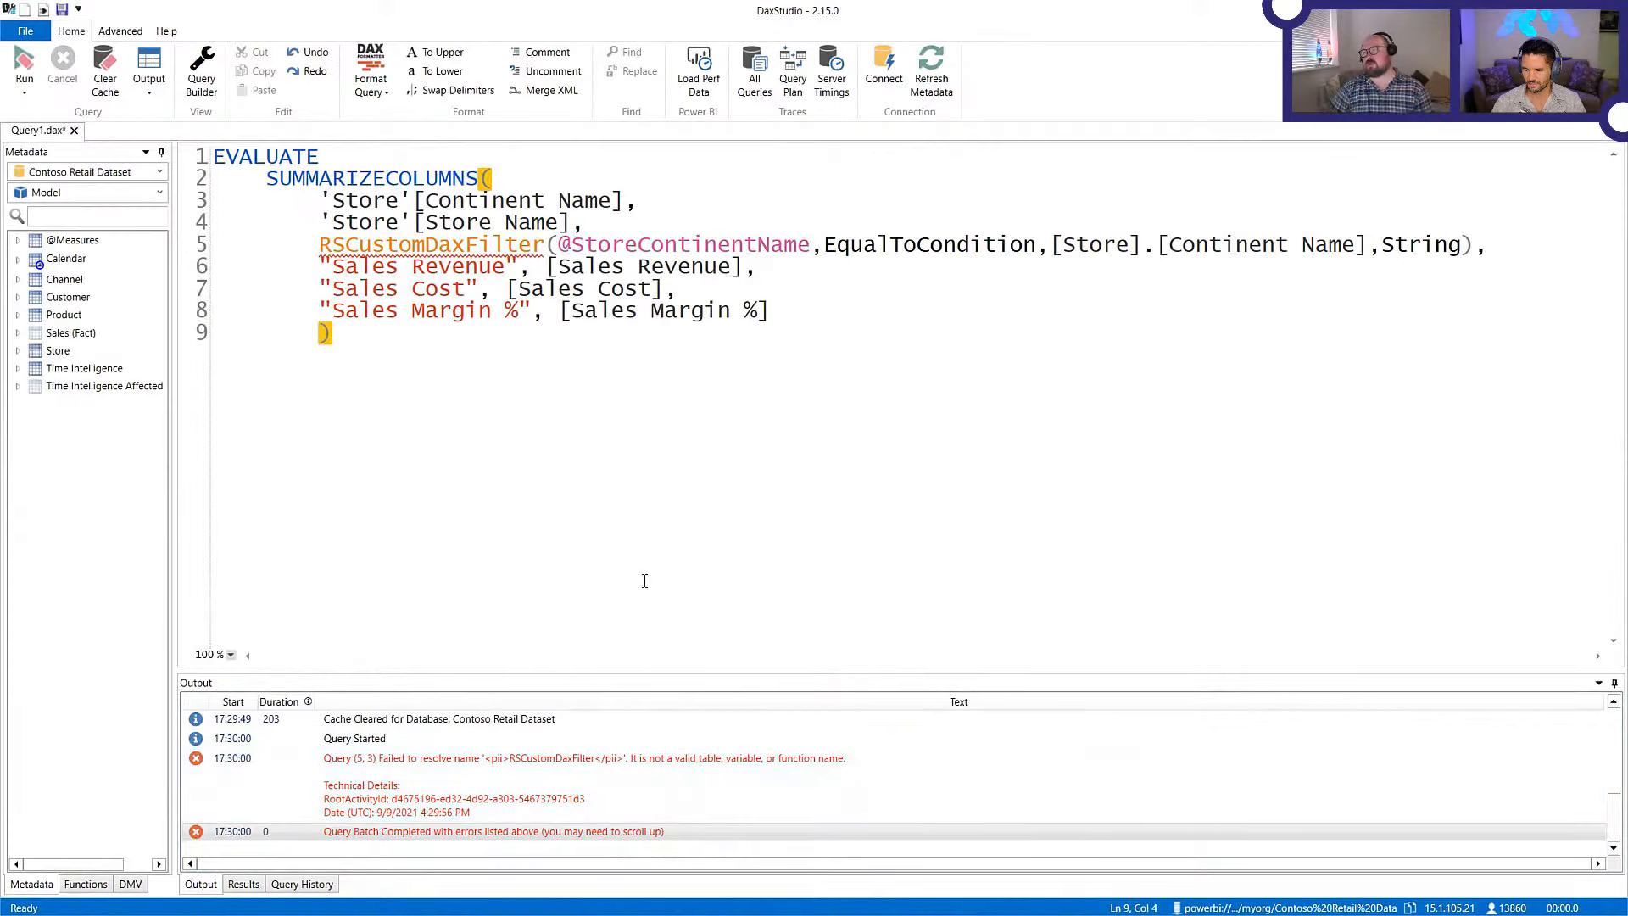
- Create a new query with the same connection, start an All Queries trace and enlarge the output area
click(545, 246)
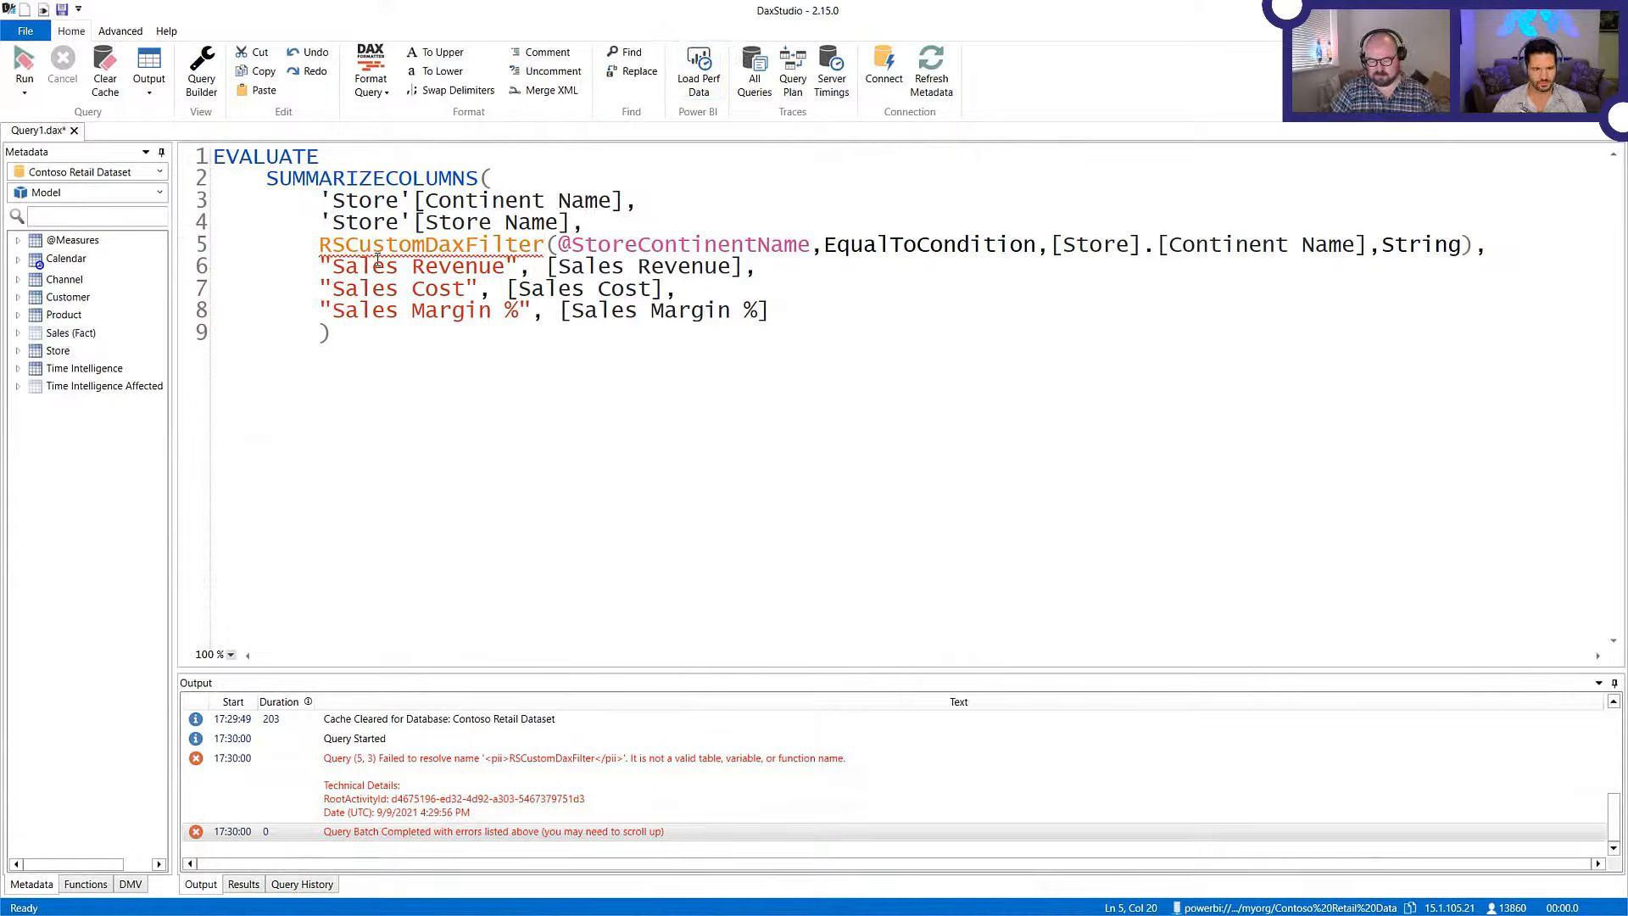
key(ctrl+shift+n)
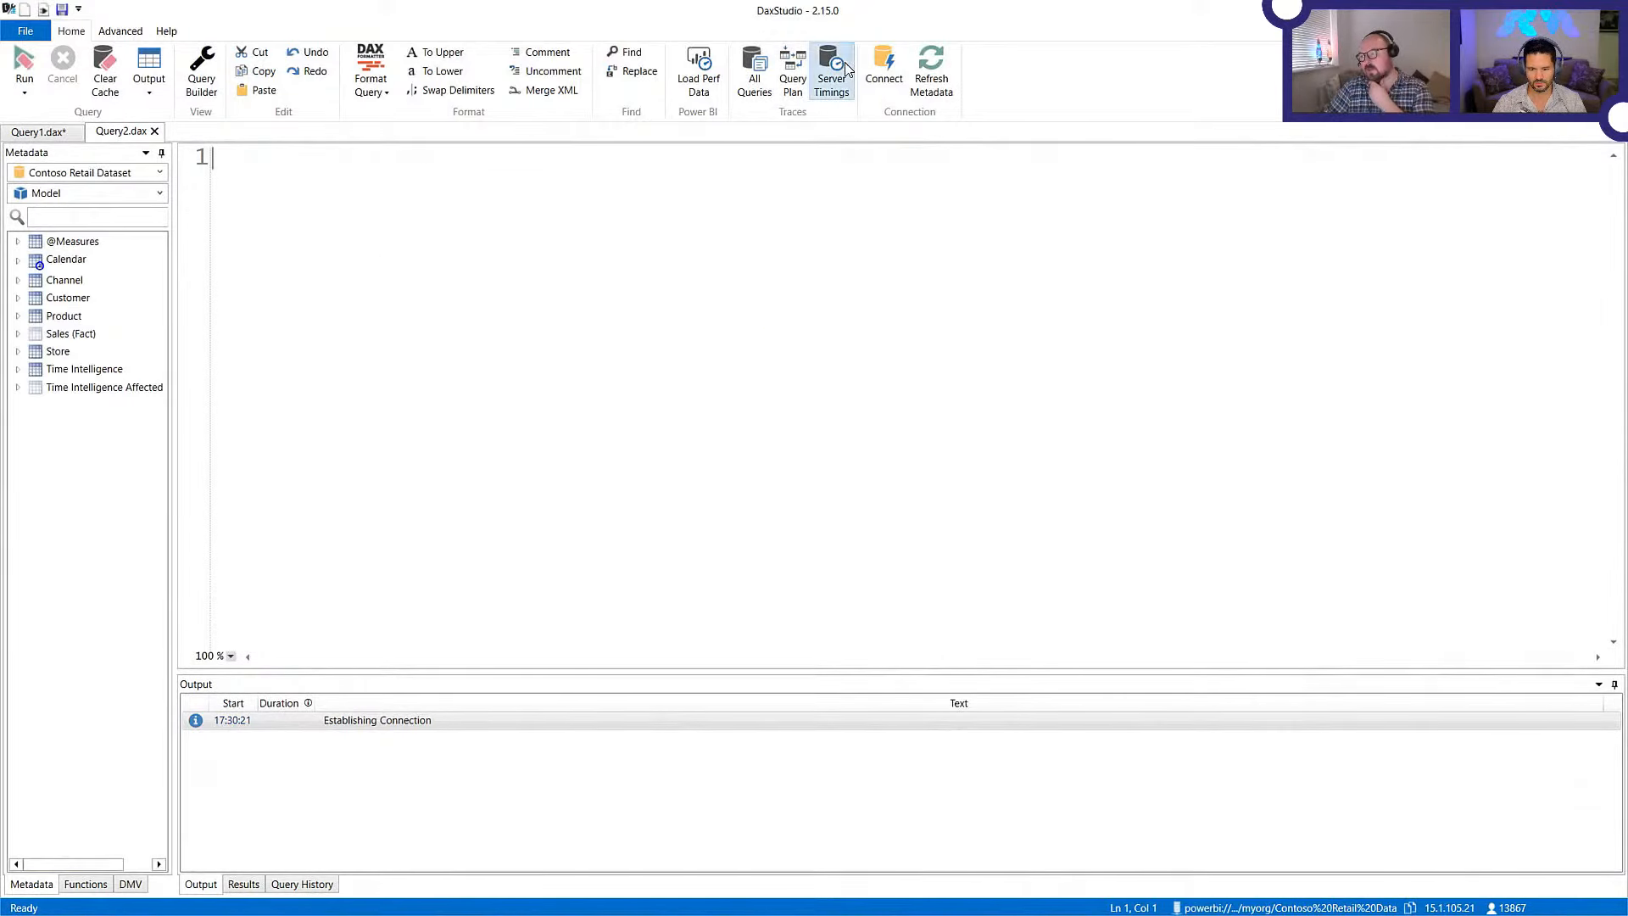
click(761, 76)
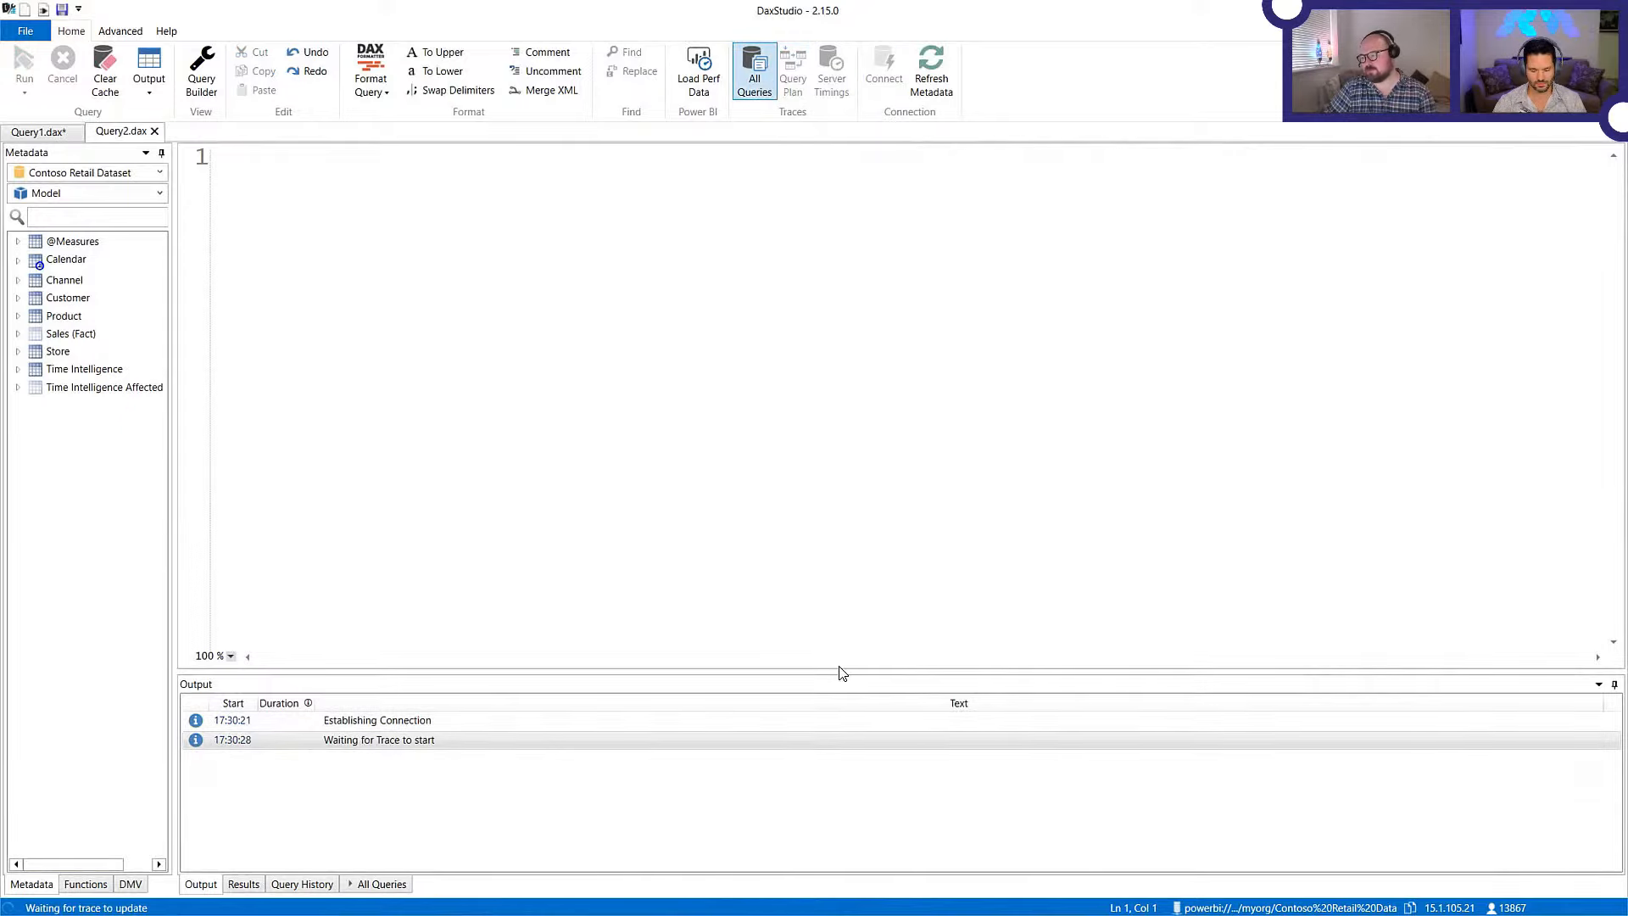
drag(839, 668, 846, 588)
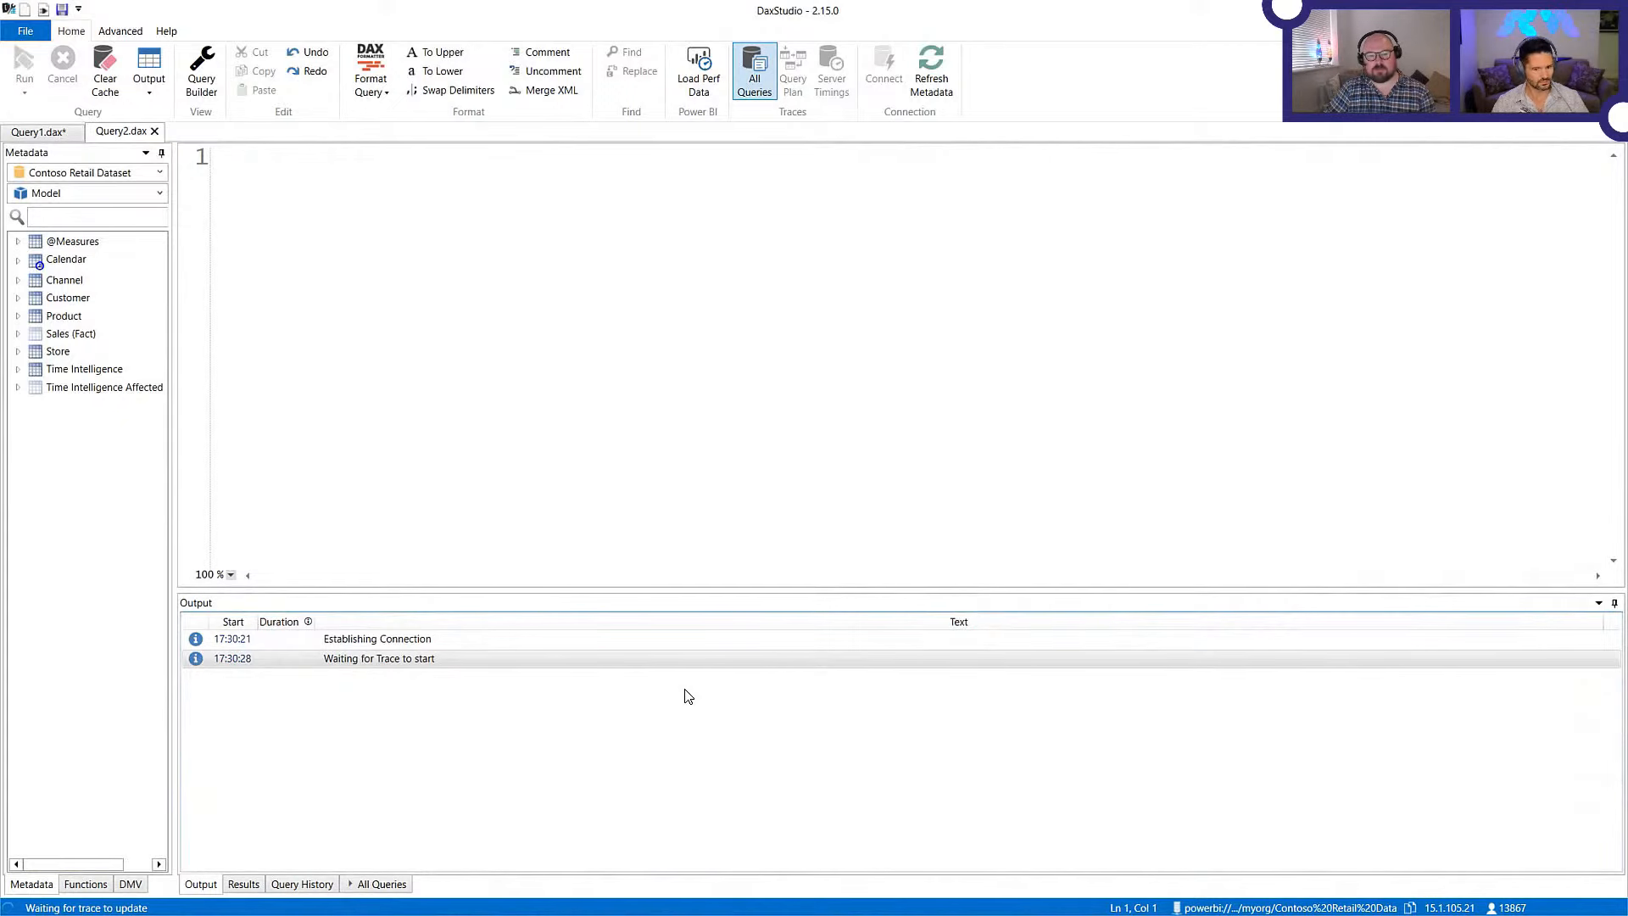
- Switch to Power BI Report Builder, cancel the dataset properties and run the report for Europe and North America
key(alt+Tab)
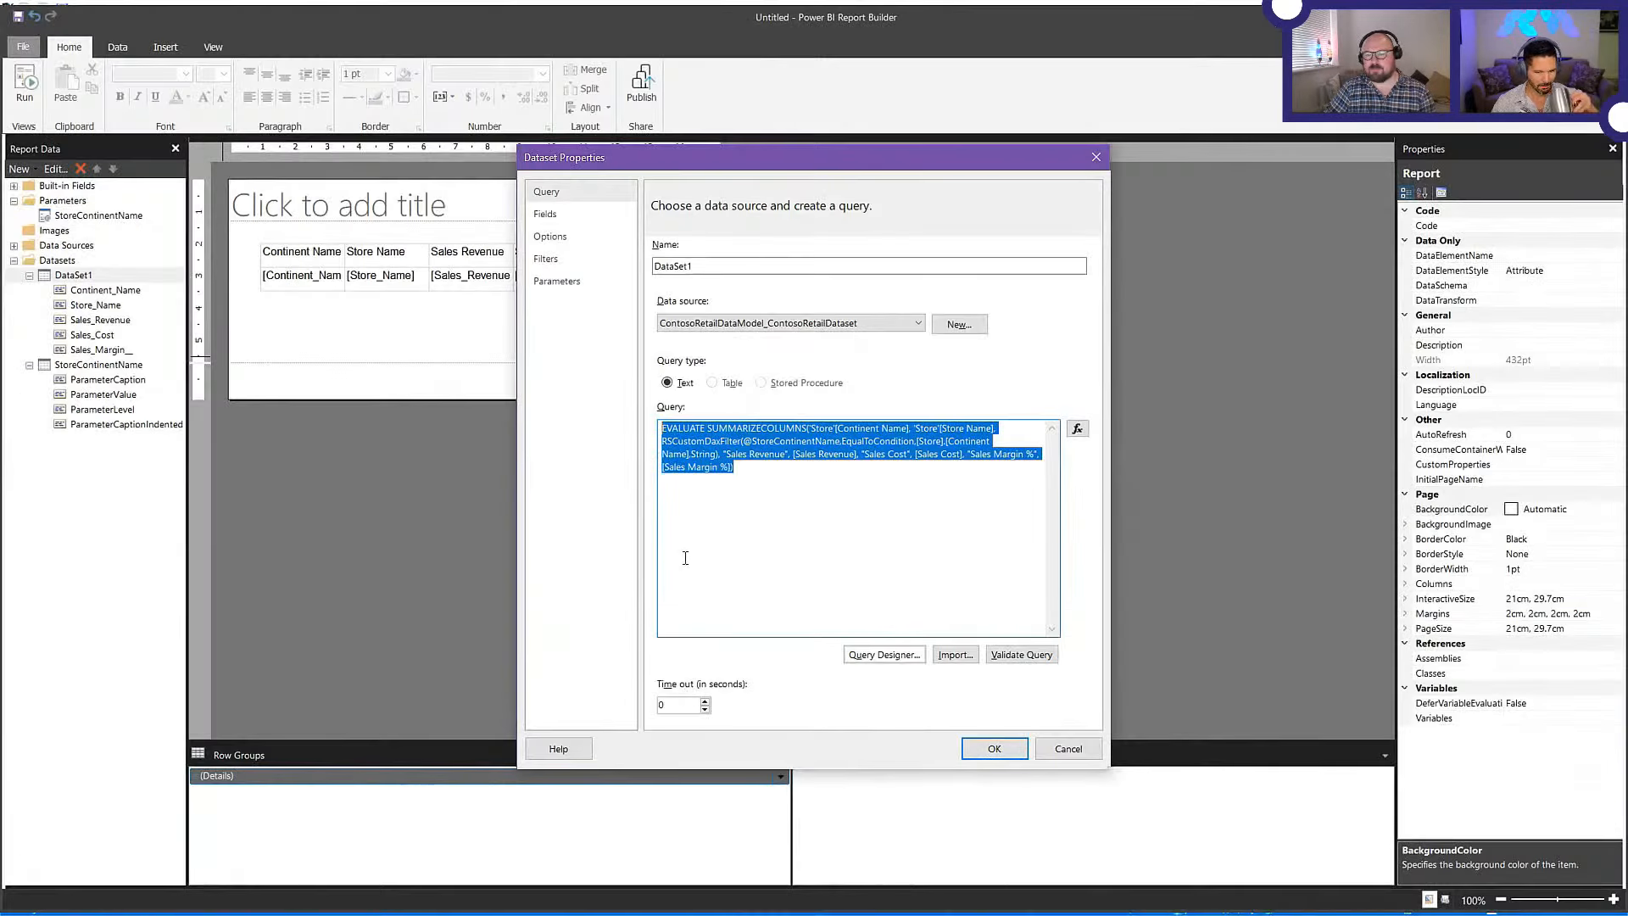
click(1075, 748)
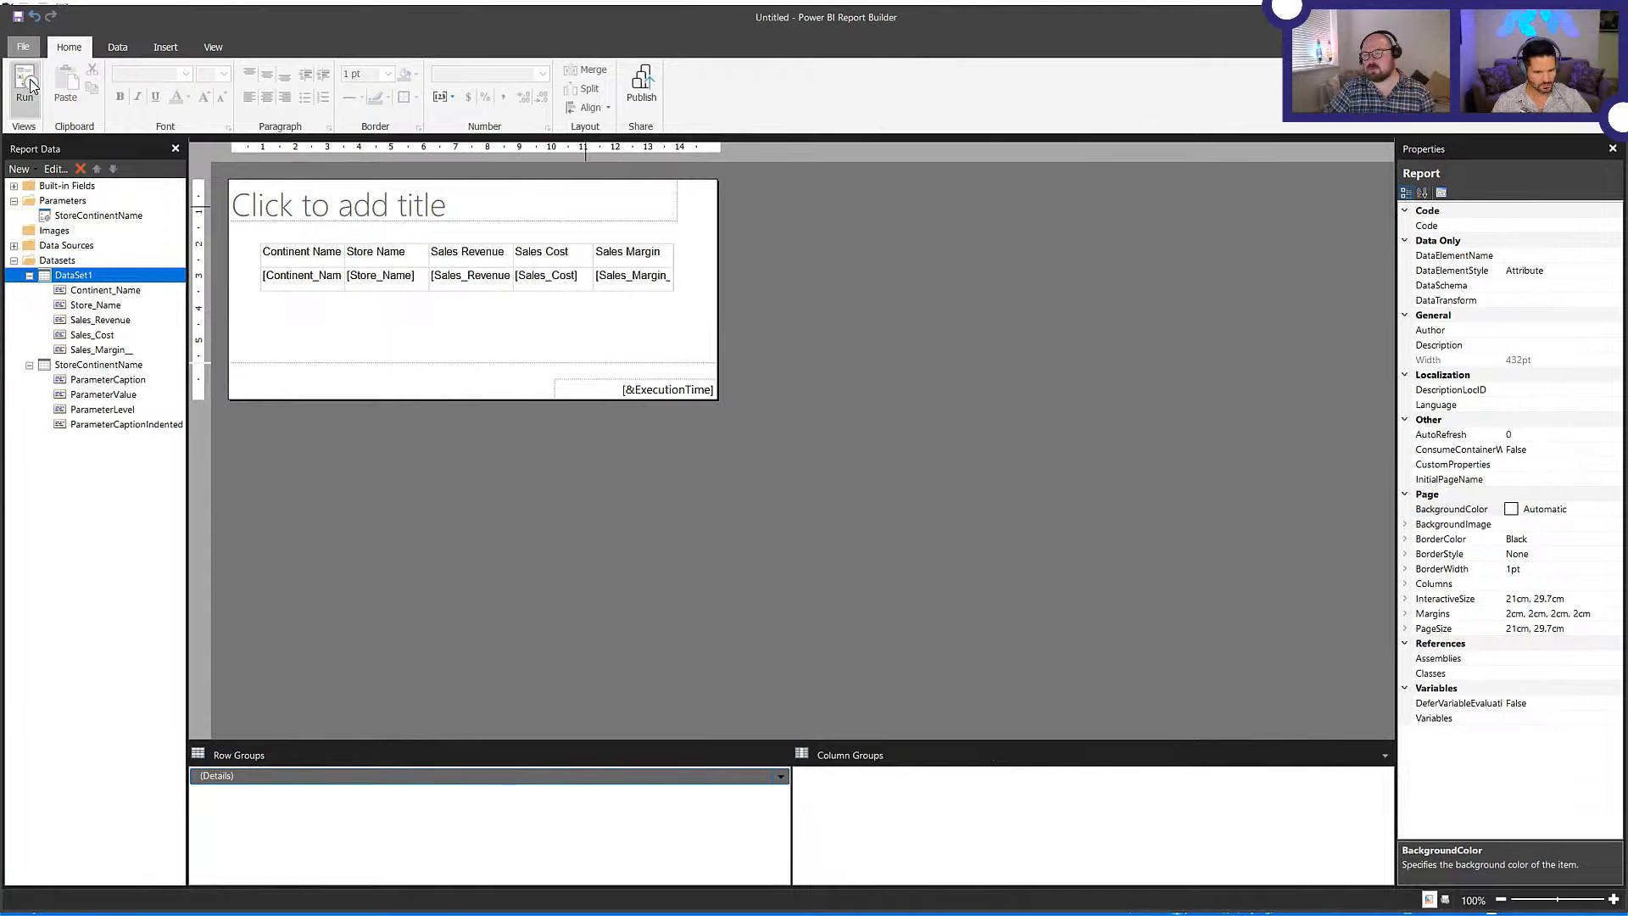
click(37, 100)
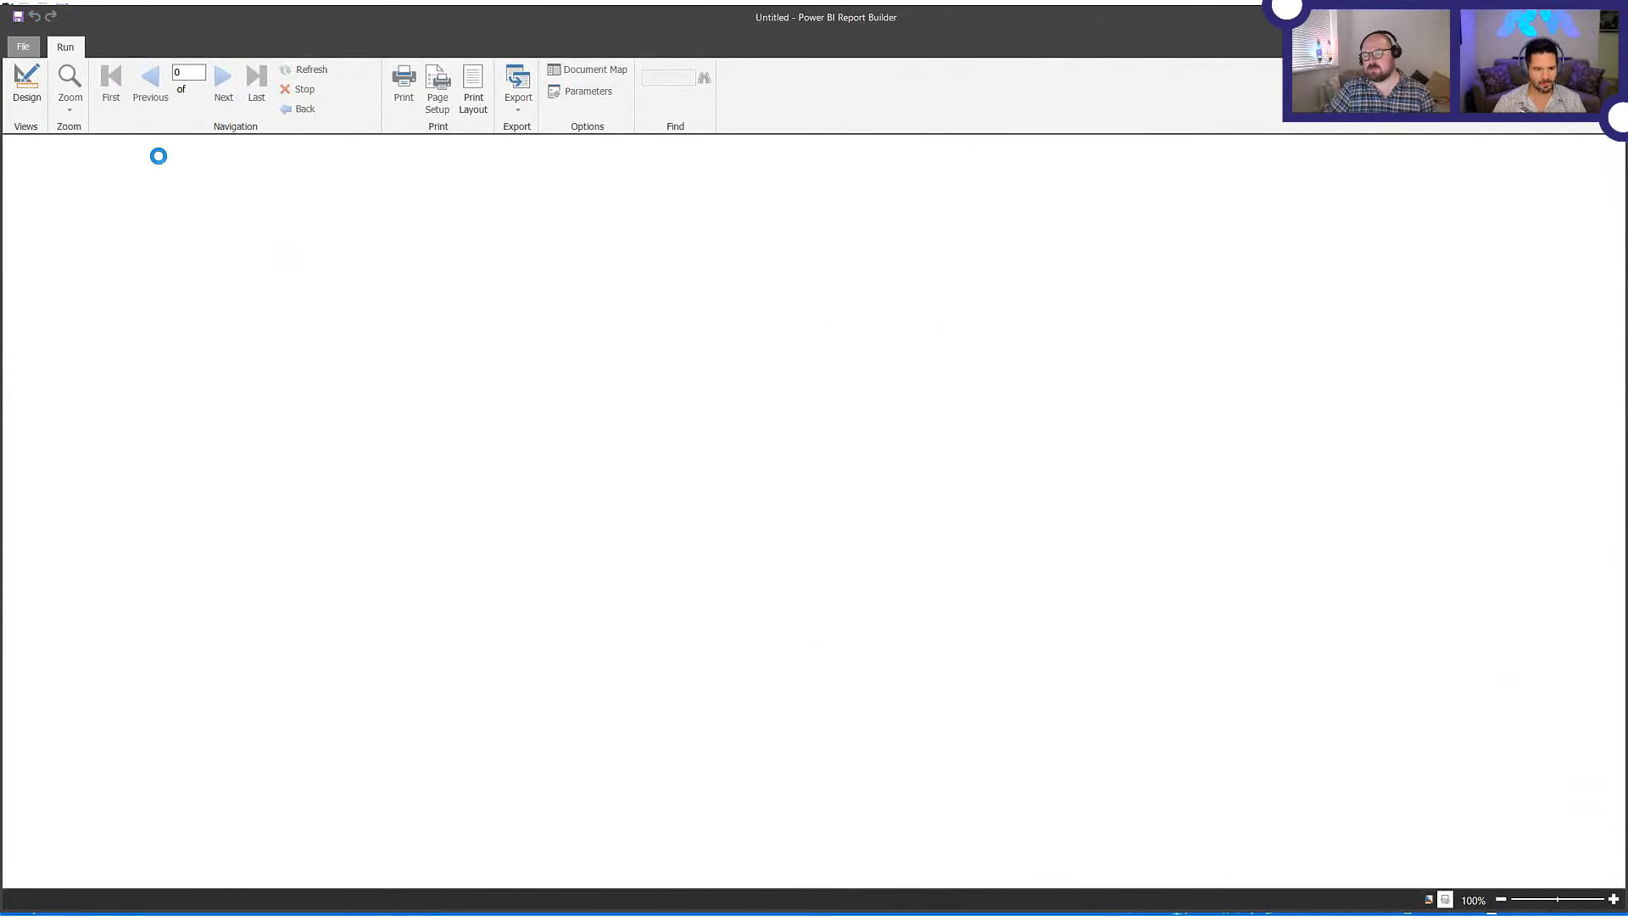
click(194, 149)
click(119, 197)
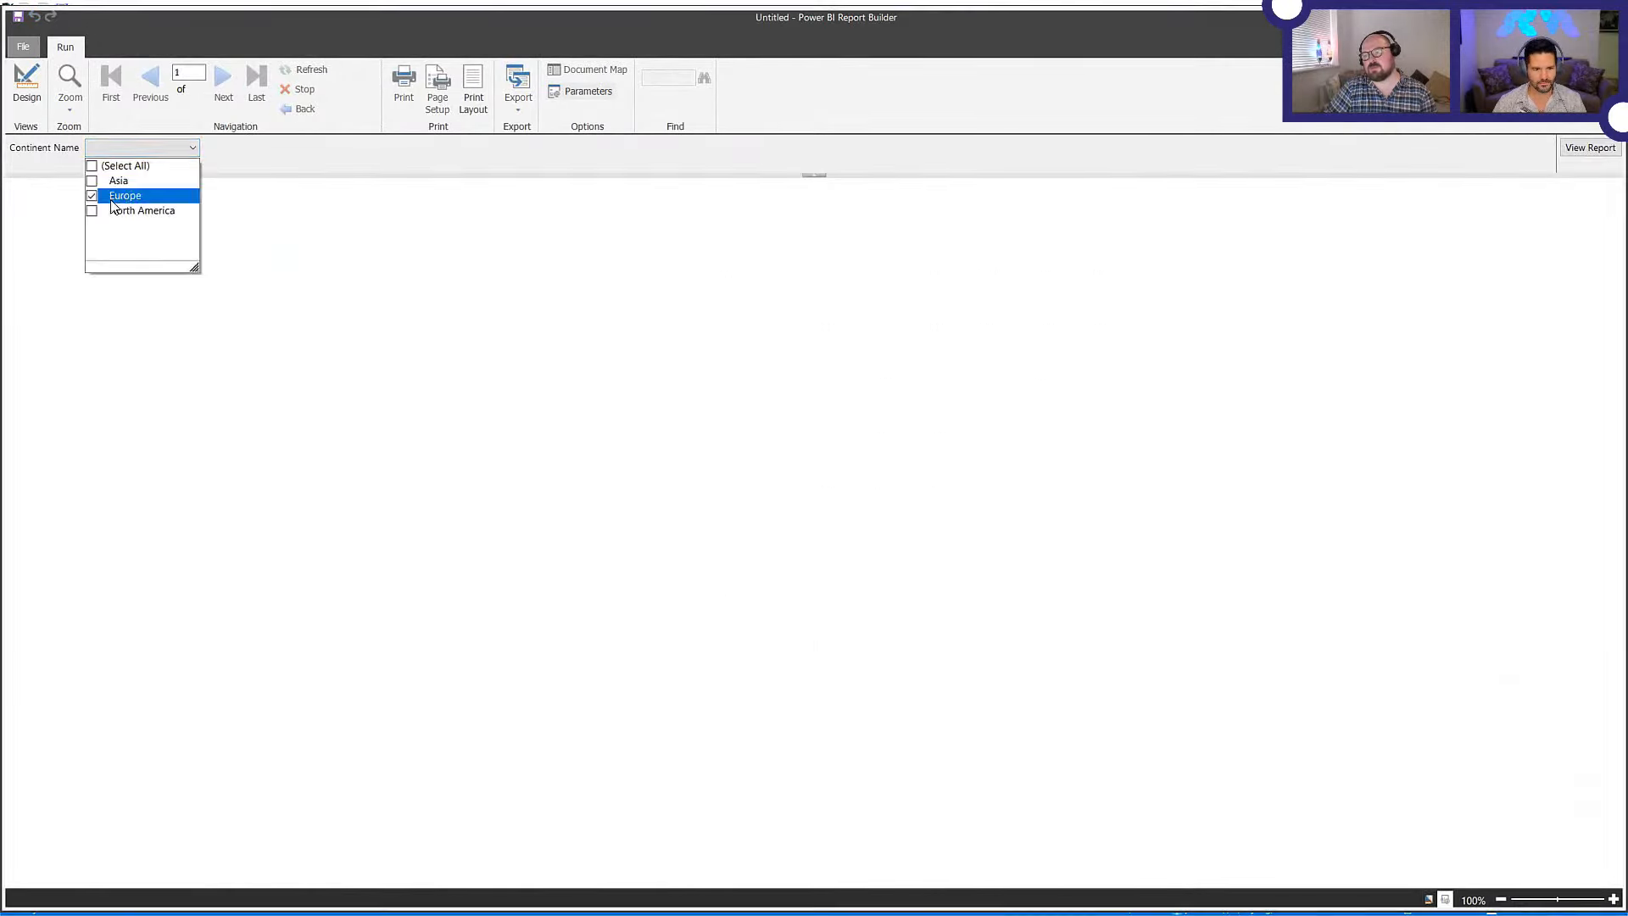
click(101, 211)
click(1589, 149)
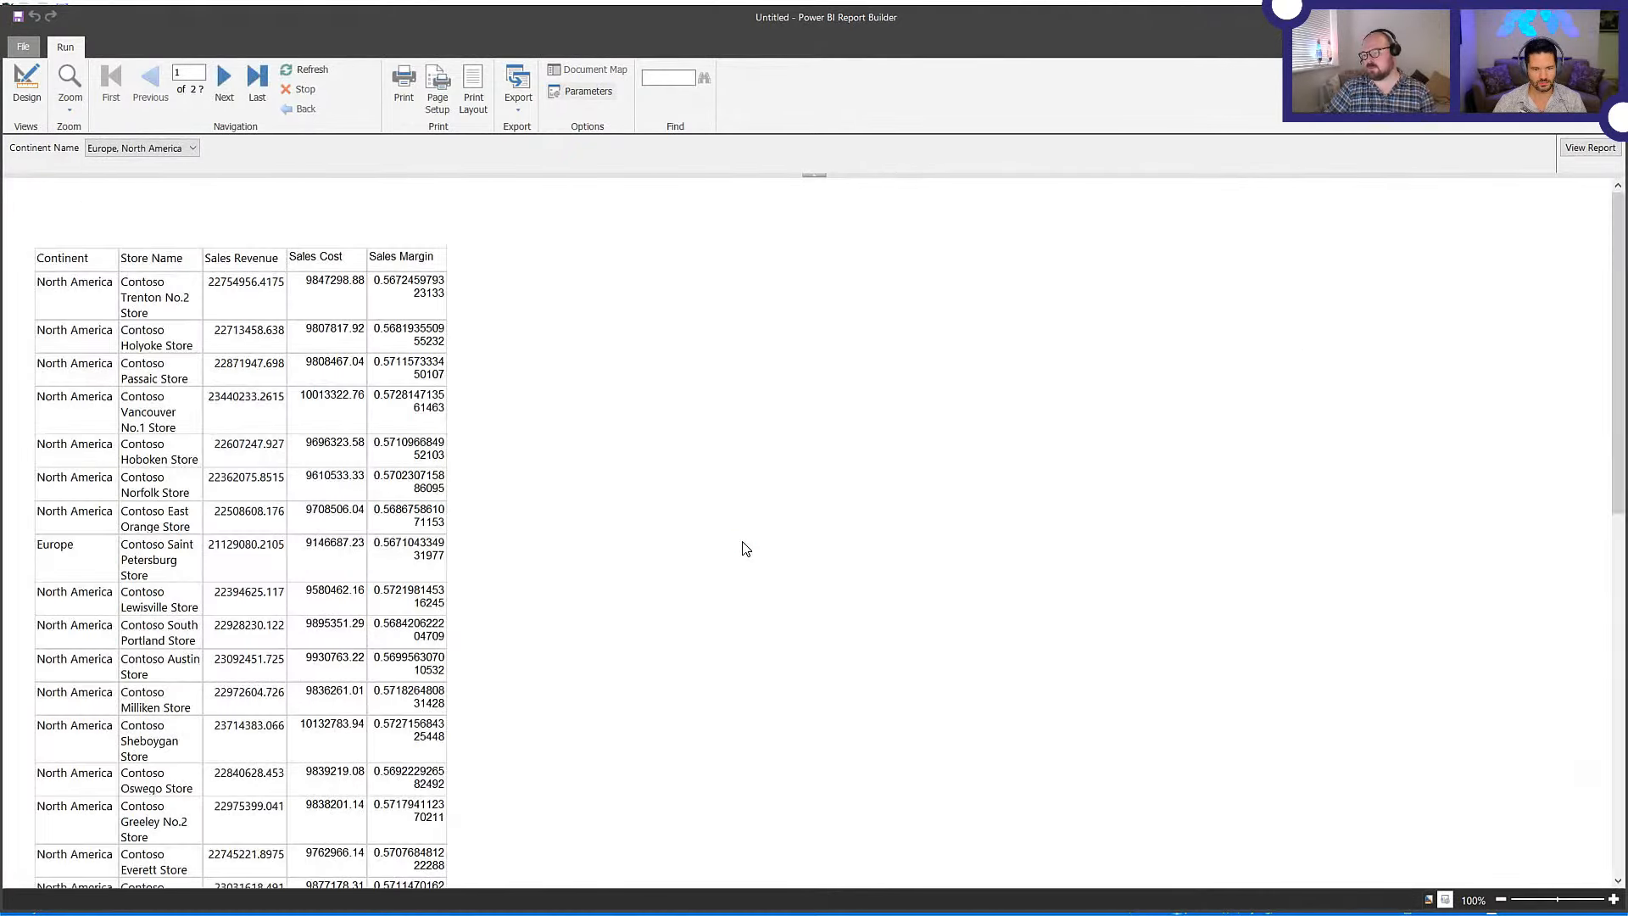
- Switch back to DAX Studio, load the traced SUMMARIZECOLUMNS query into the editor and format it
key(alt+Tab)
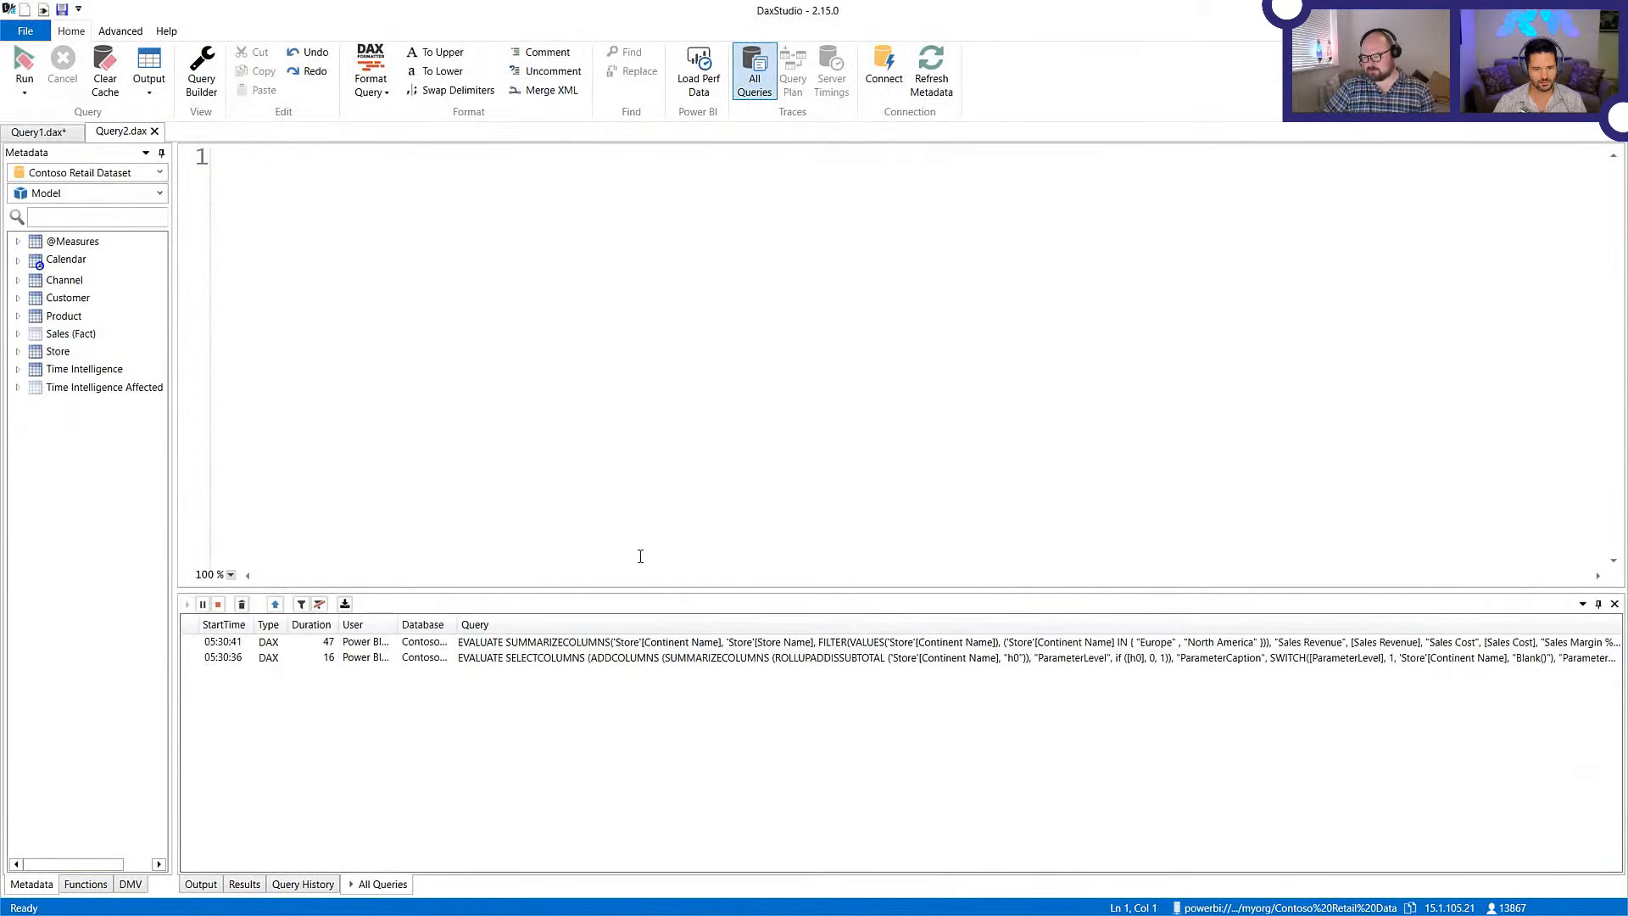
double_click(667, 646)
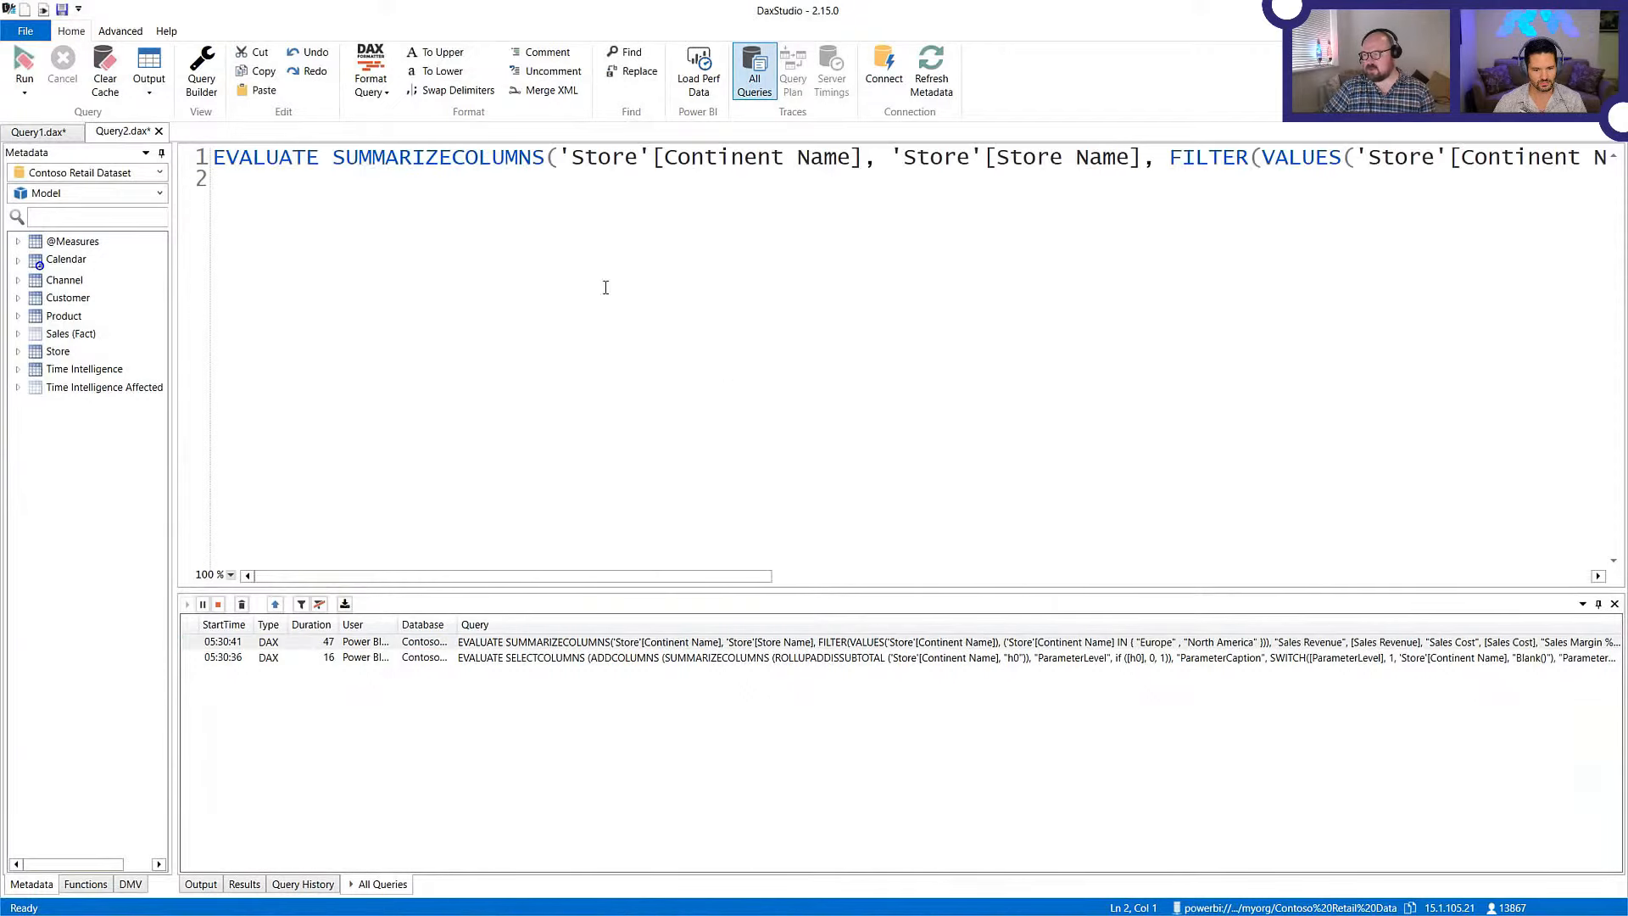
click(389, 88)
click(395, 141)
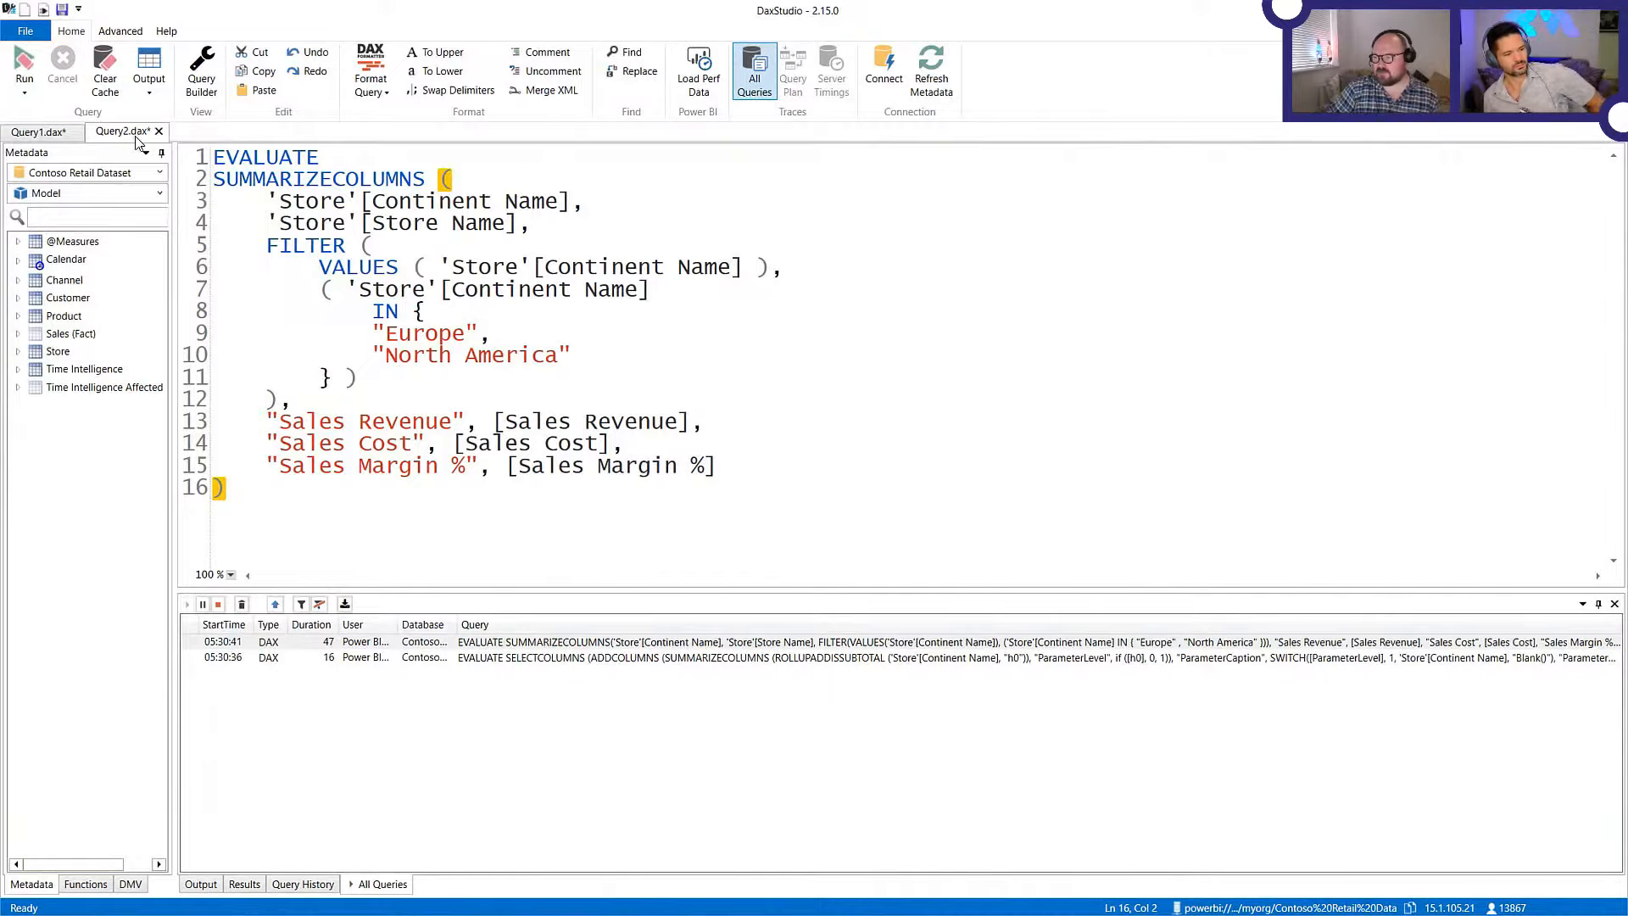
- Return to the Query1.dax query and inspect the error on RSCustomDaxFilter
click(63, 136)
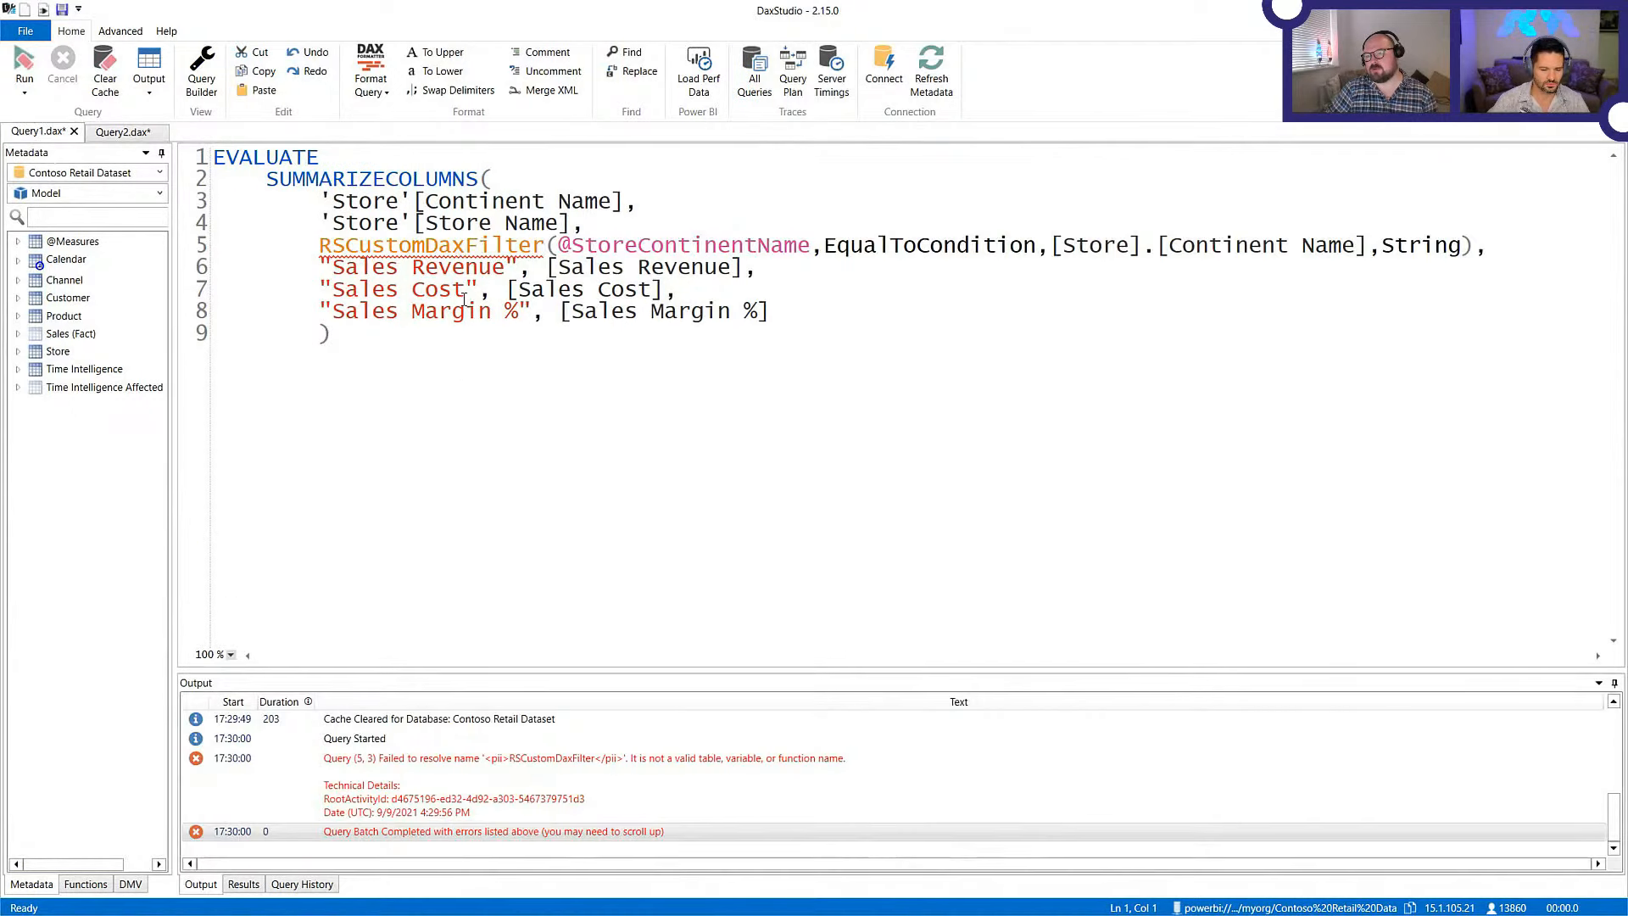
mouse_move(547, 247)
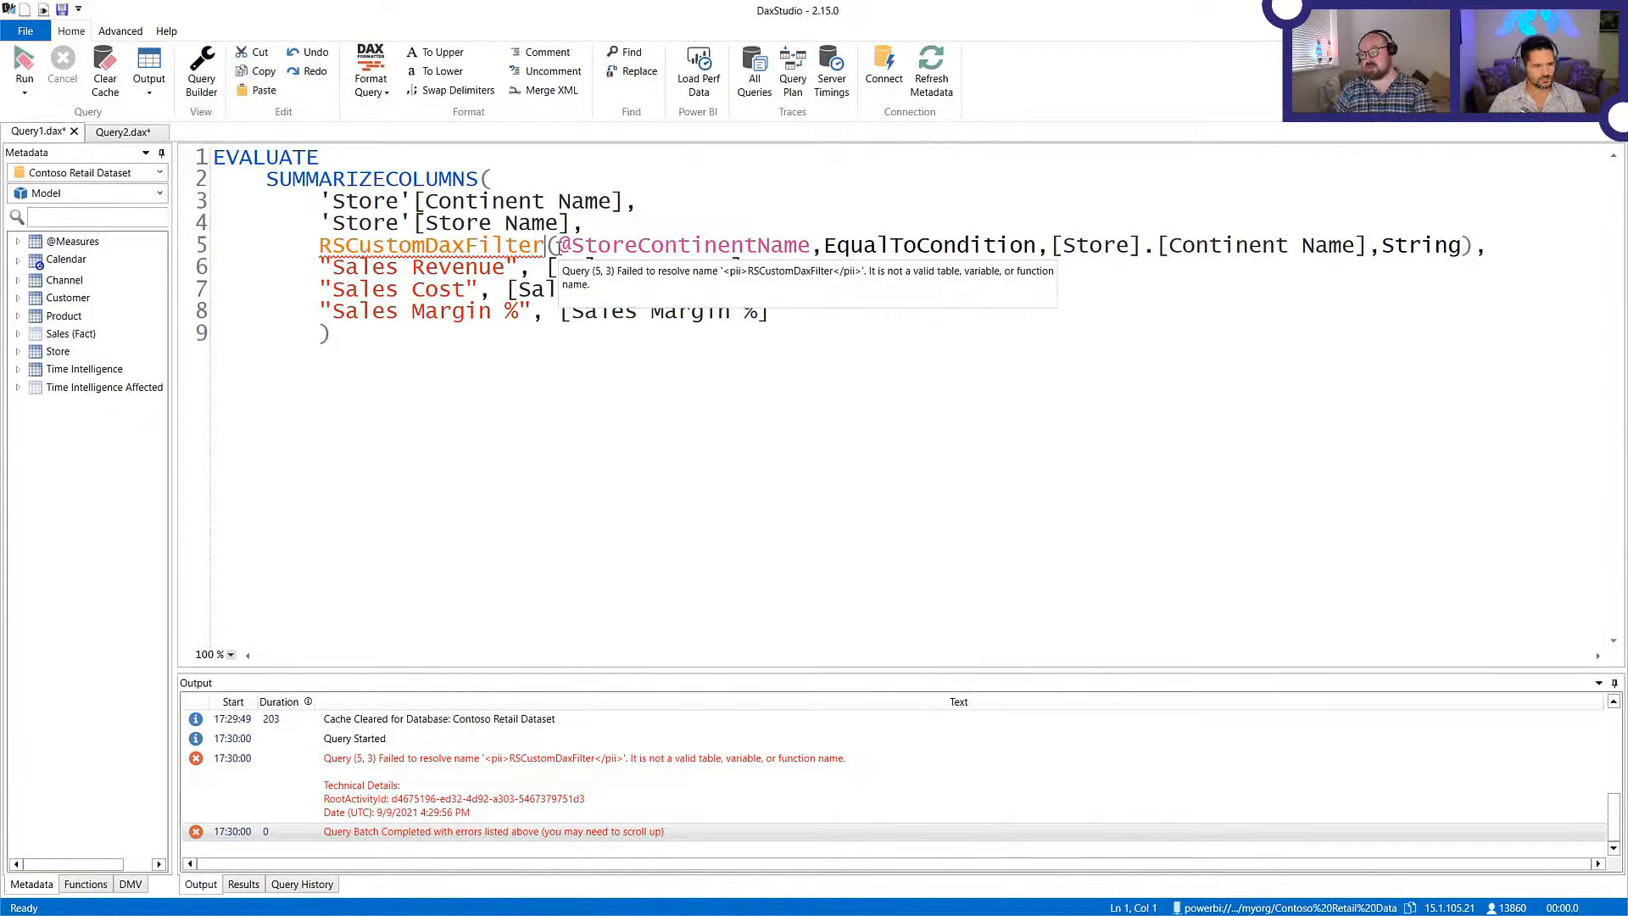
- Examine the FILTER block on Continent Name in the formatted Query2.dax query
click(127, 136)
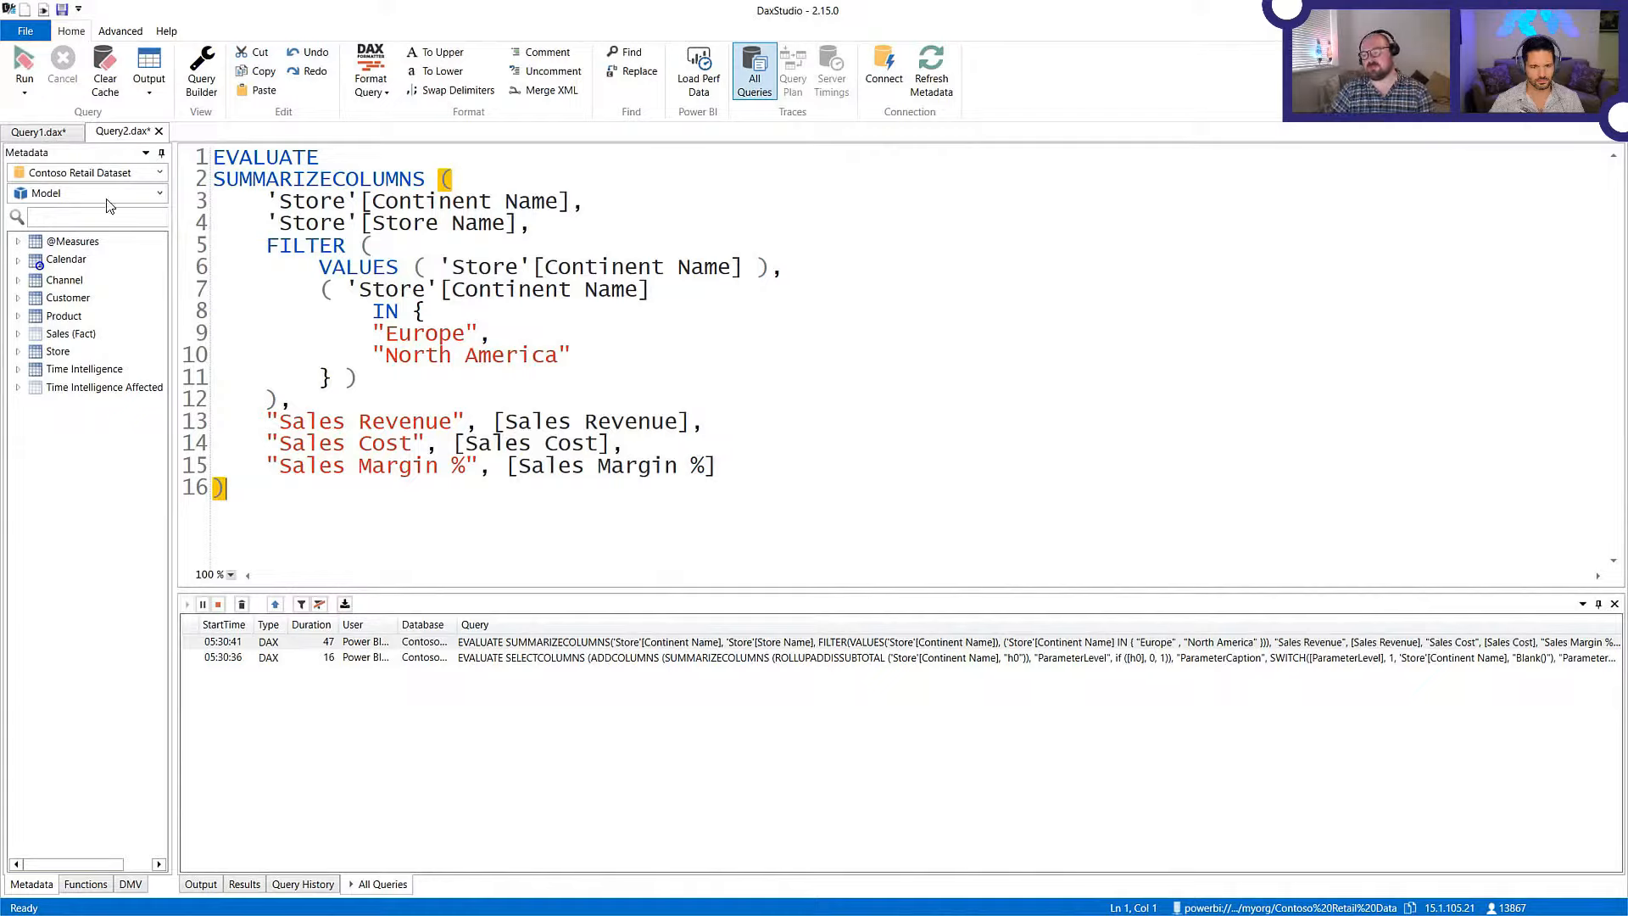
drag(268, 246, 380, 400)
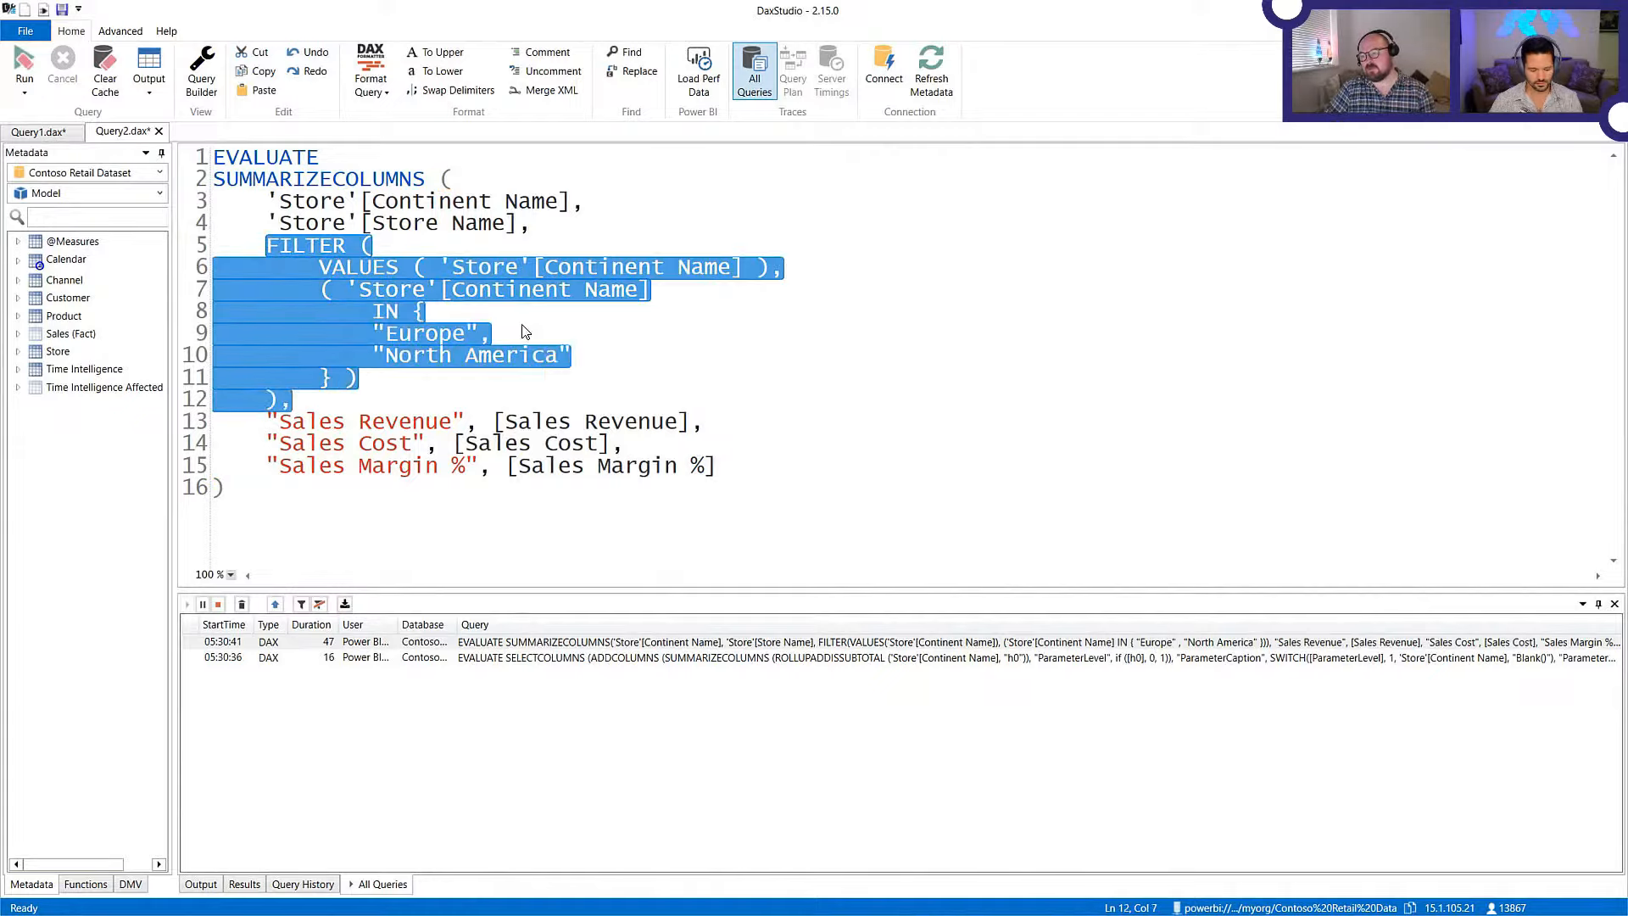
click(649, 166)
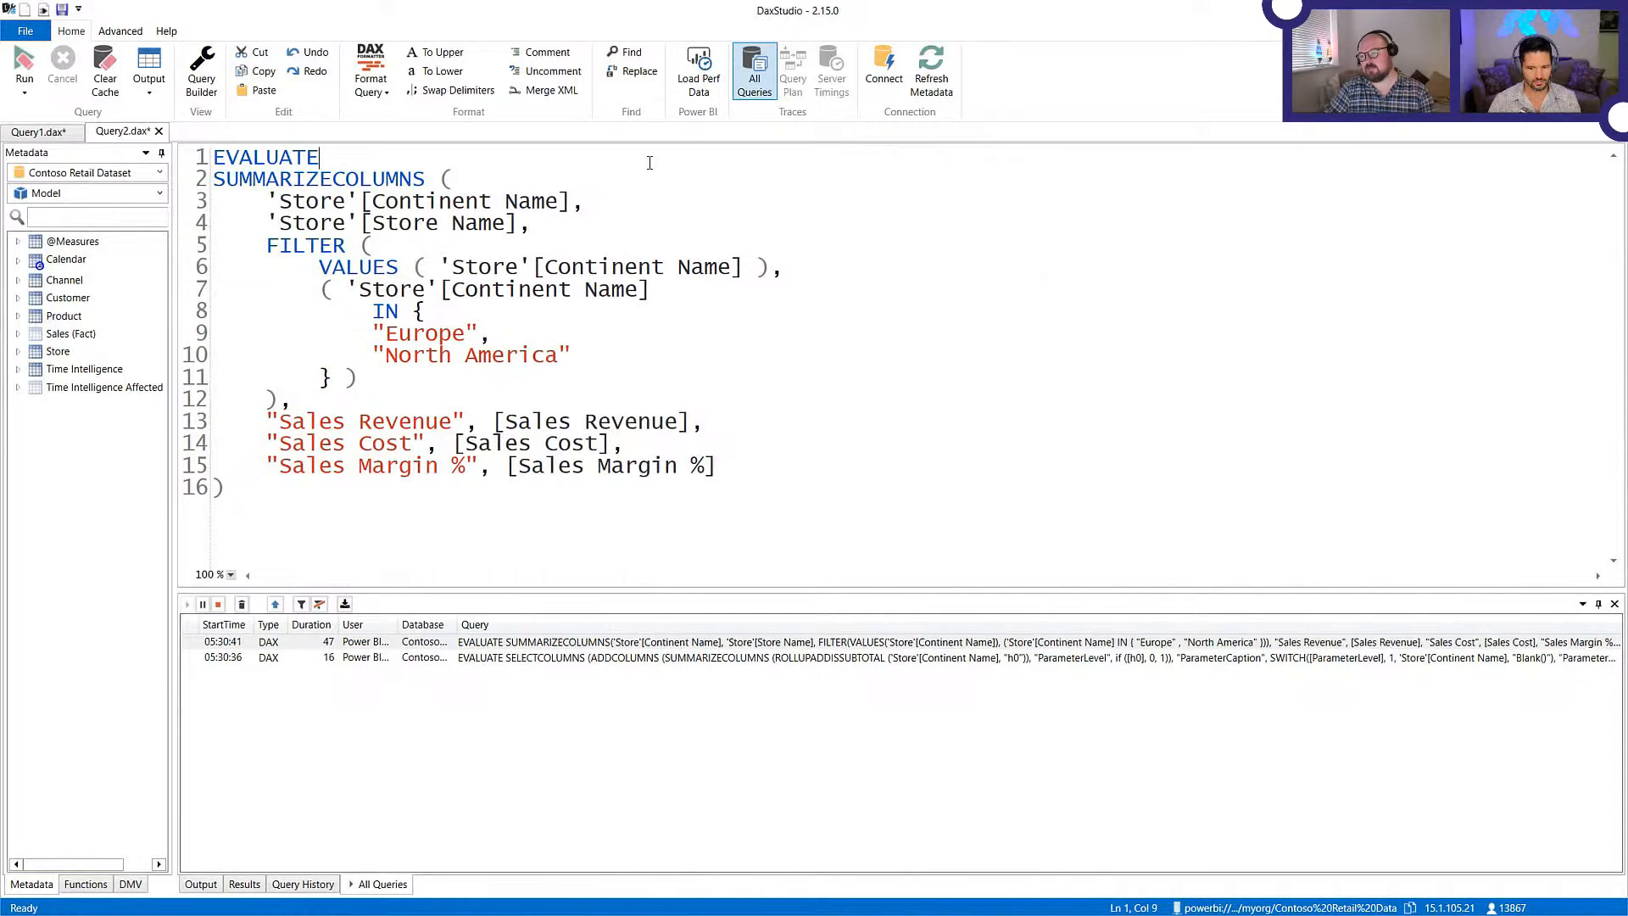
click(38, 132)
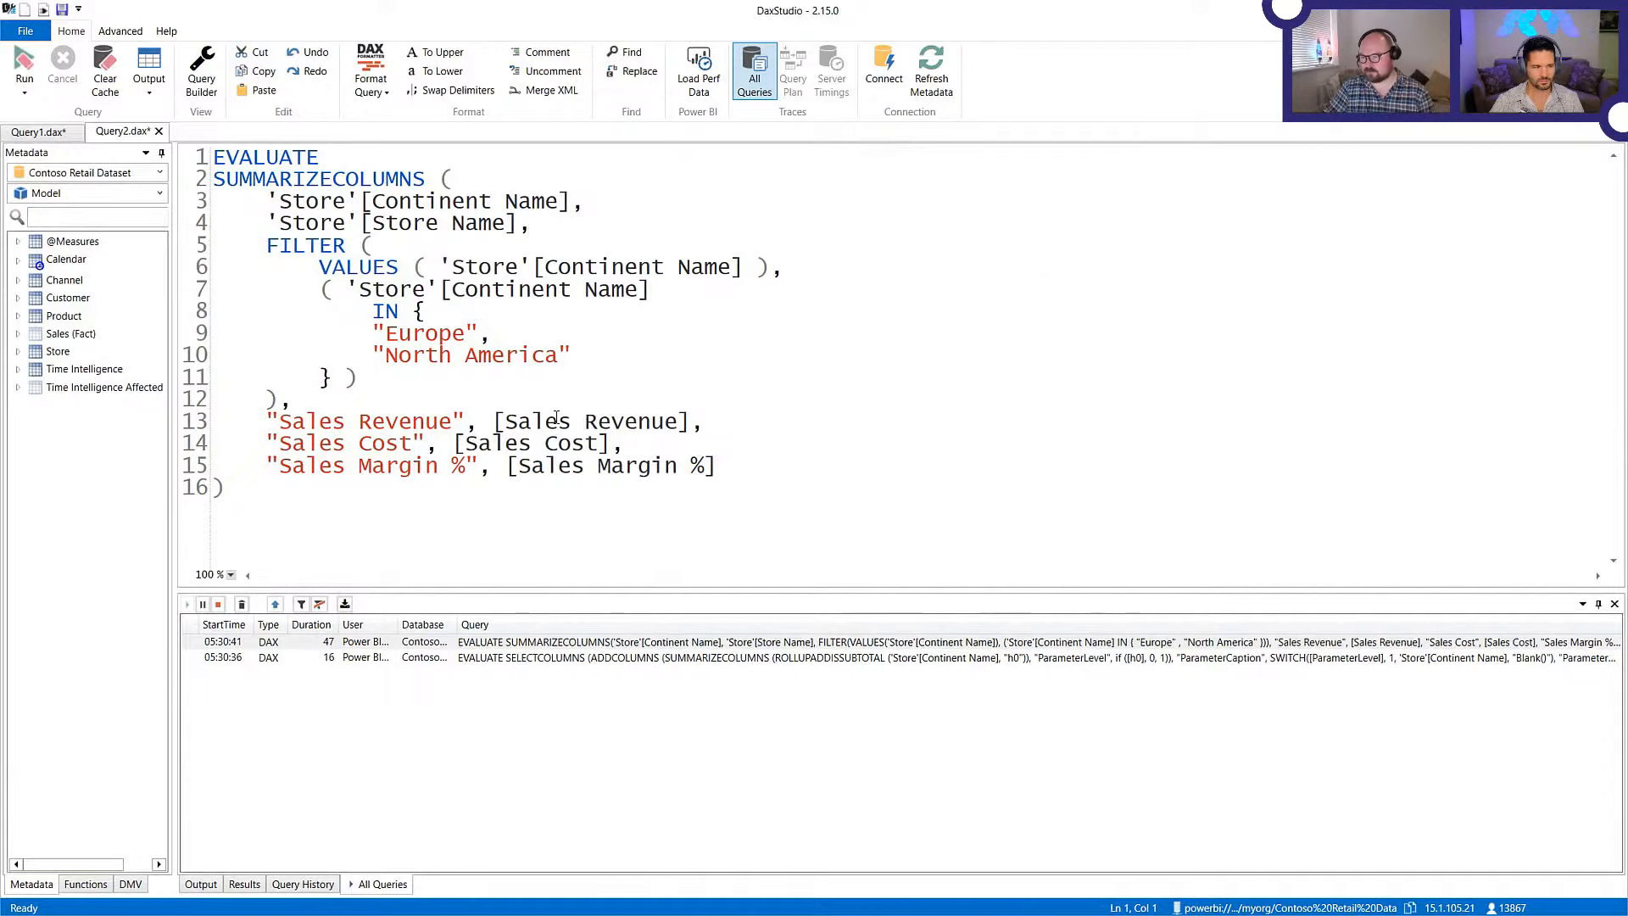
- Switch to Power BI Report Builder, return the report to design mode and open DataSet1's query in the Query Designer
key(alt+Tab)
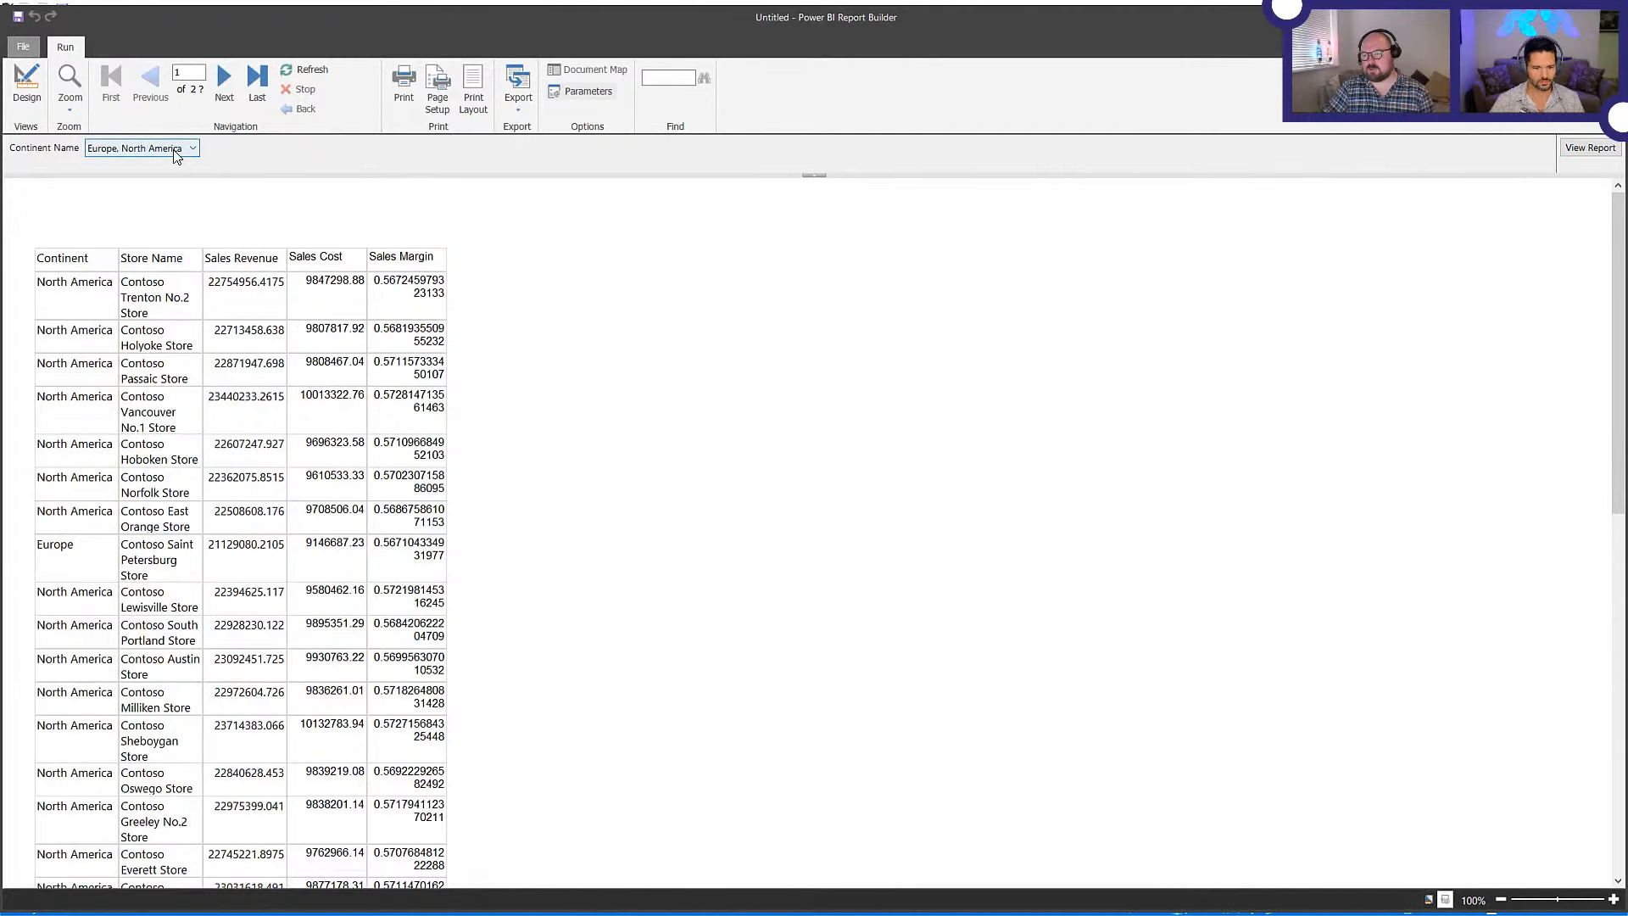
click(26, 88)
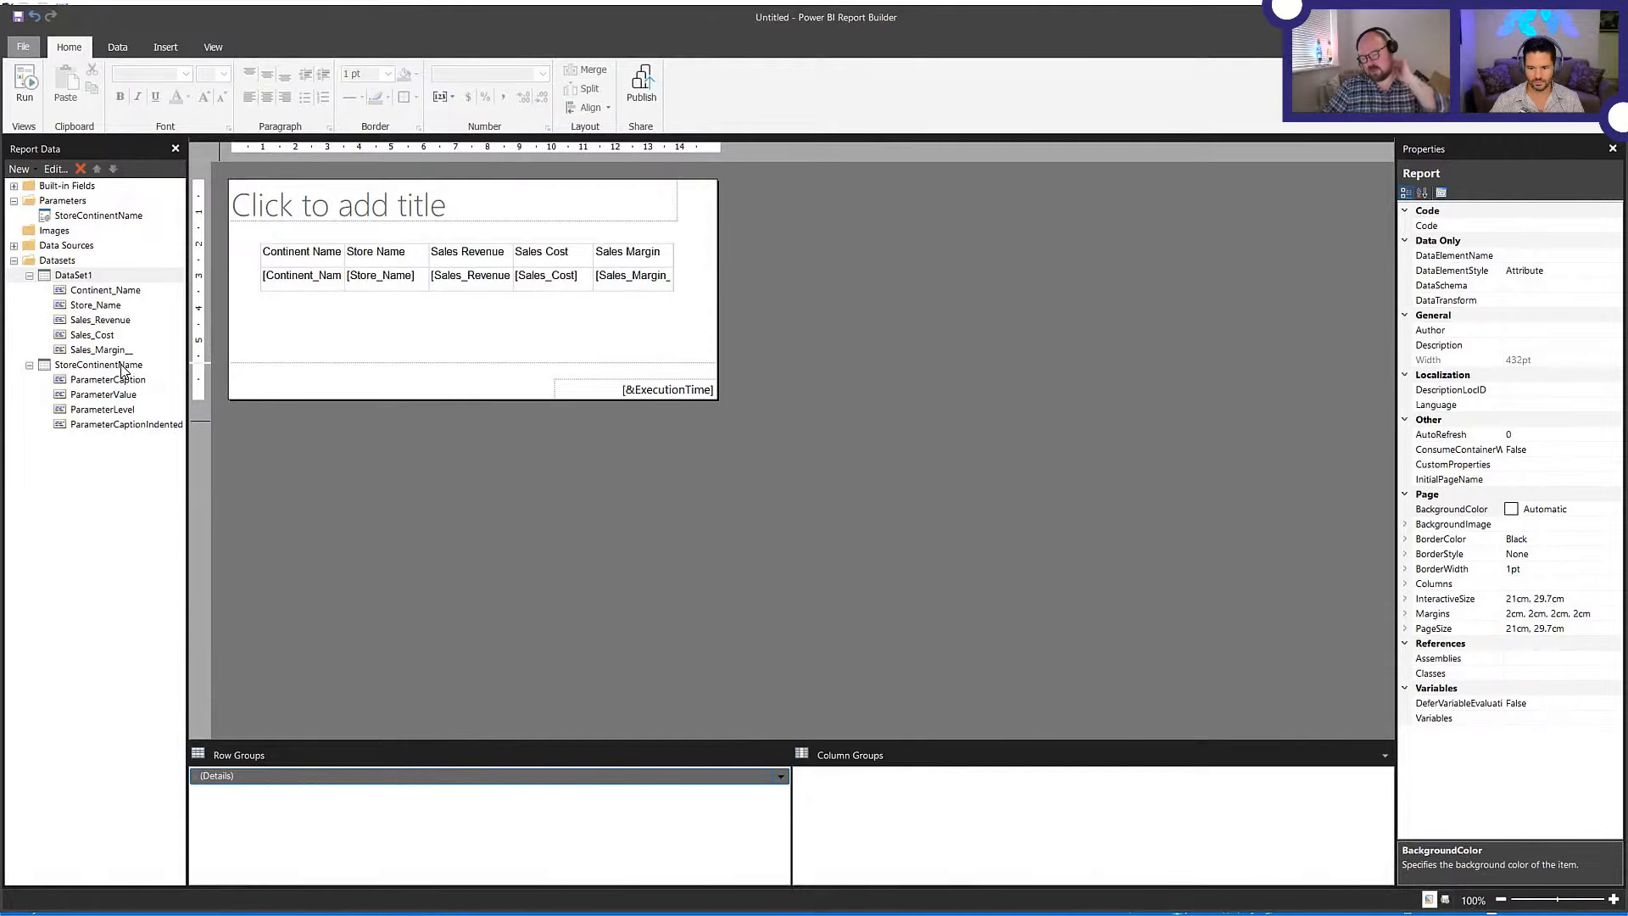
right_click(116, 280)
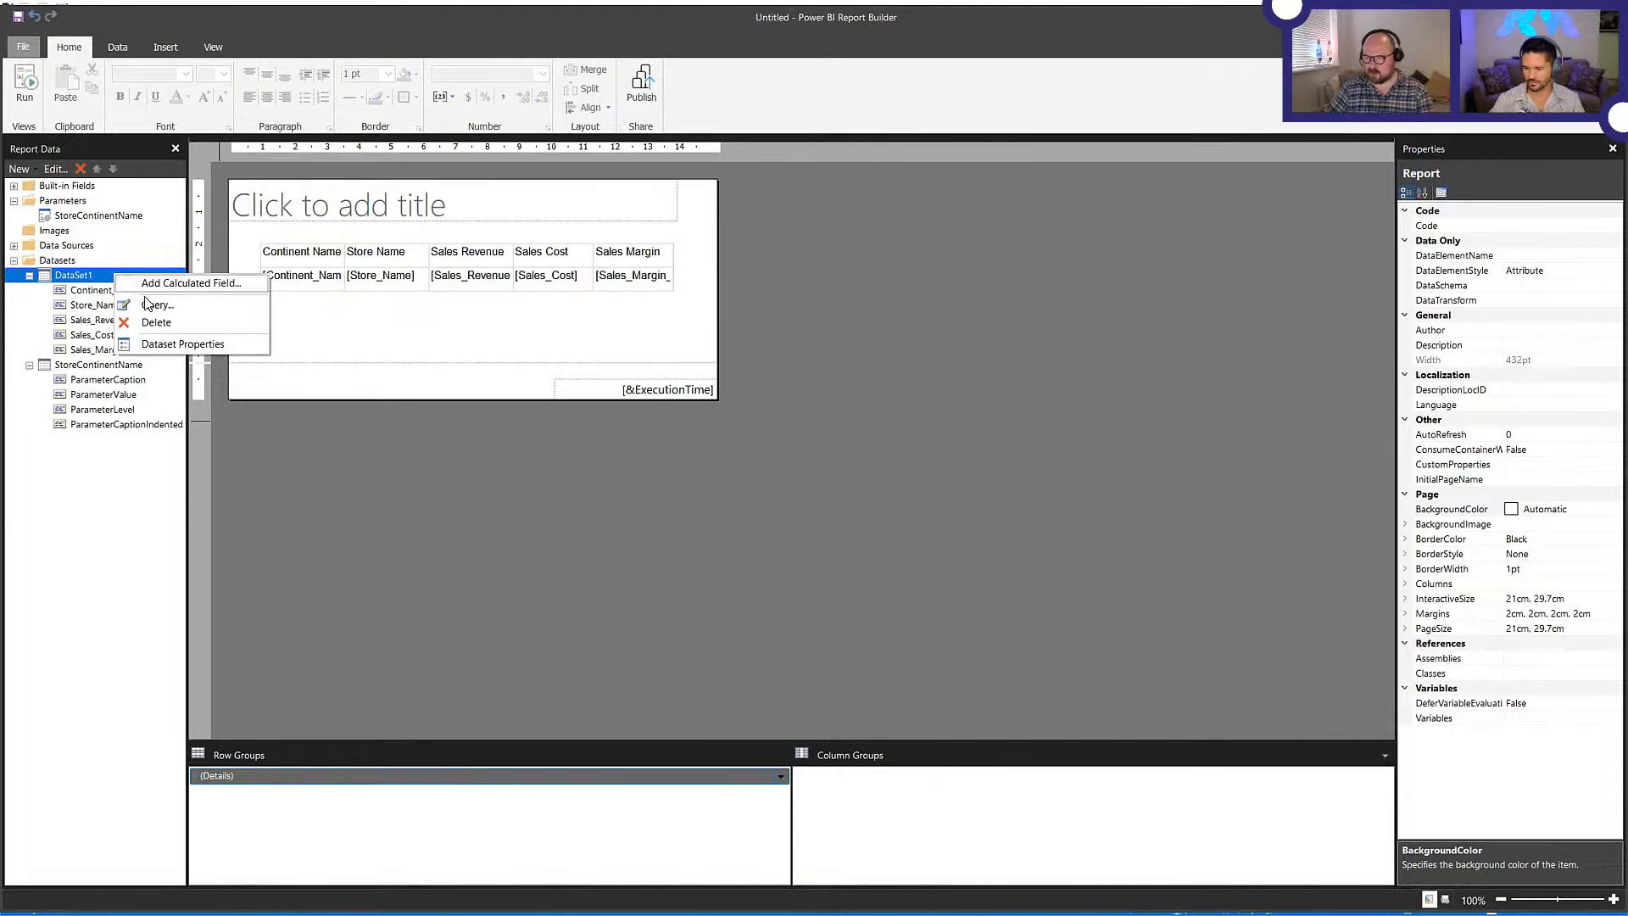
click(171, 346)
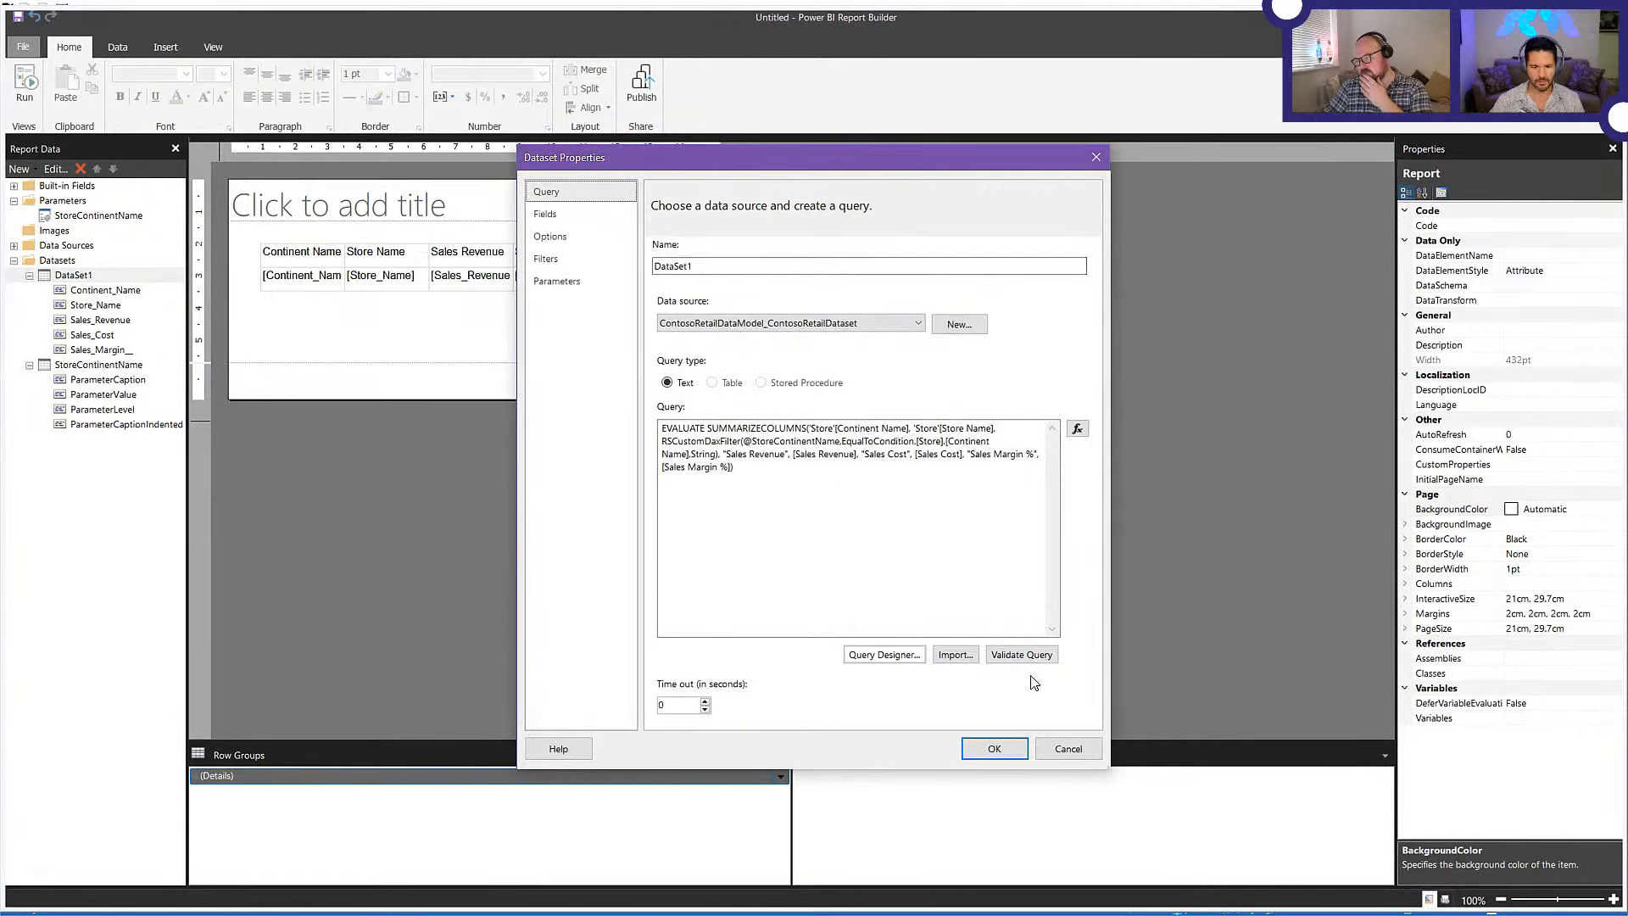
click(883, 654)
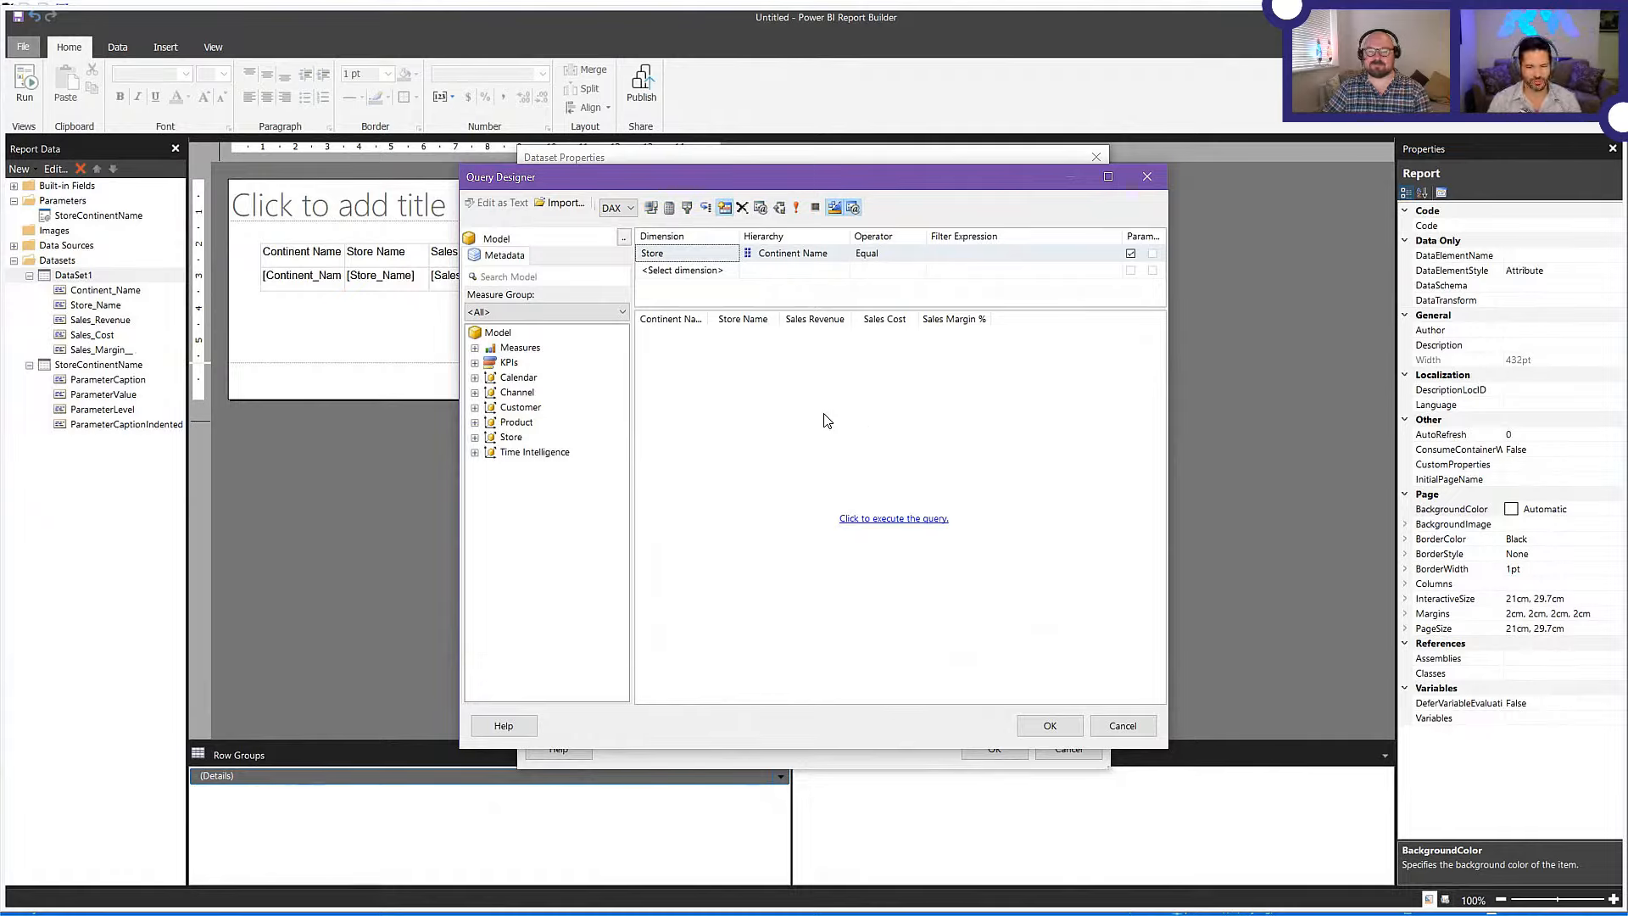
- Add Calendar Date from the Calendar table to the query's columns and as a second filter
mouse_move(512, 443)
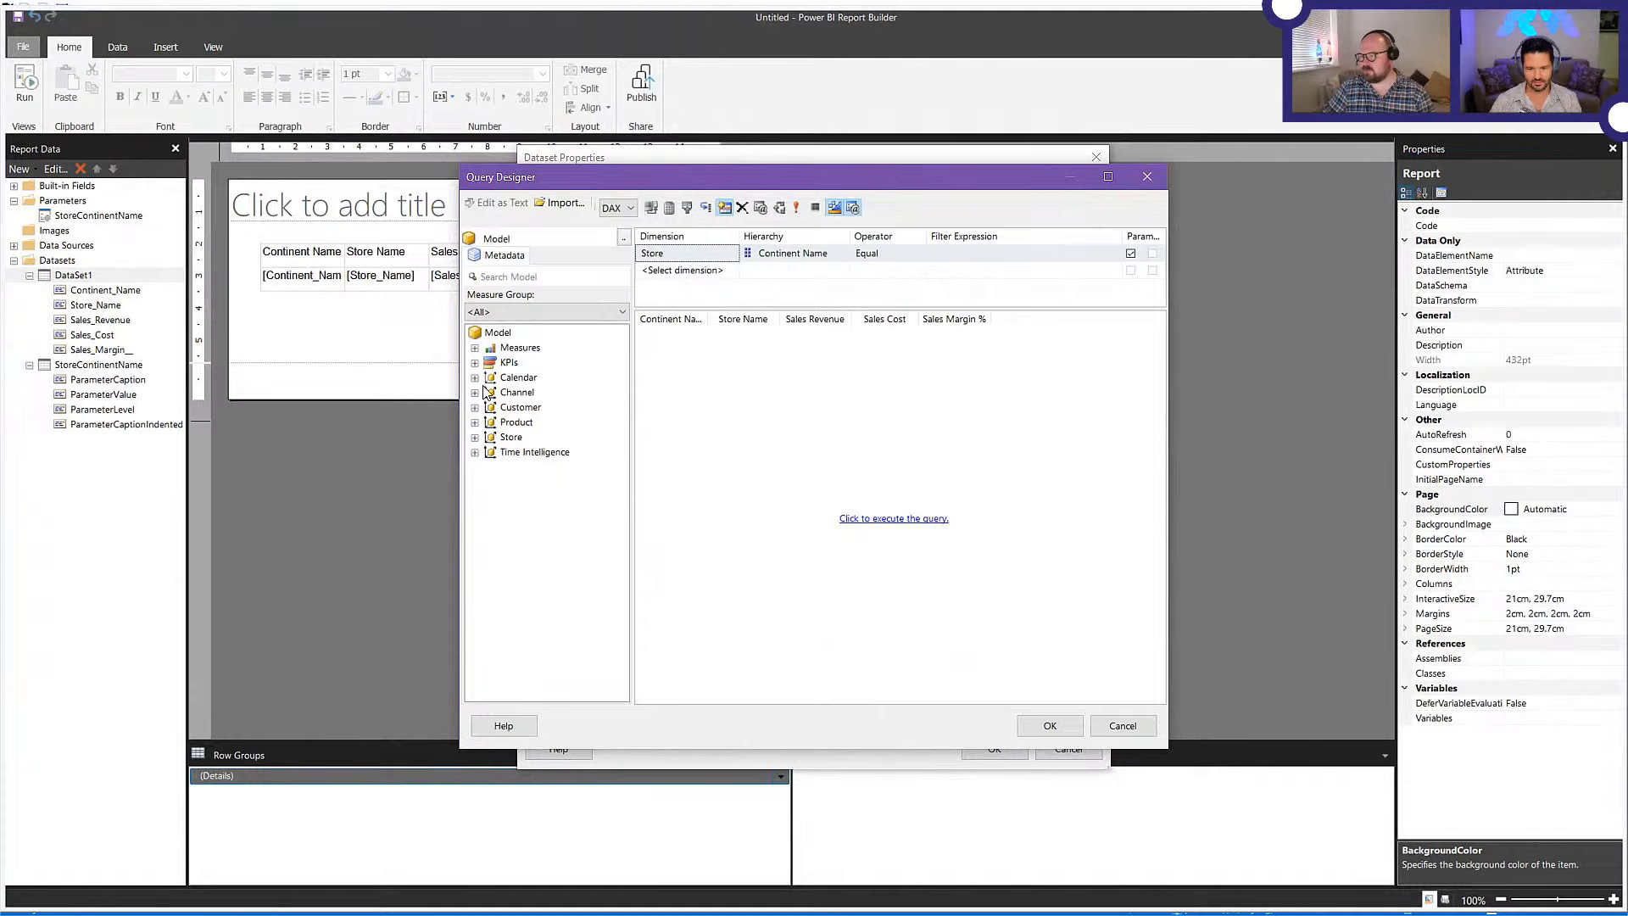
click(475, 376)
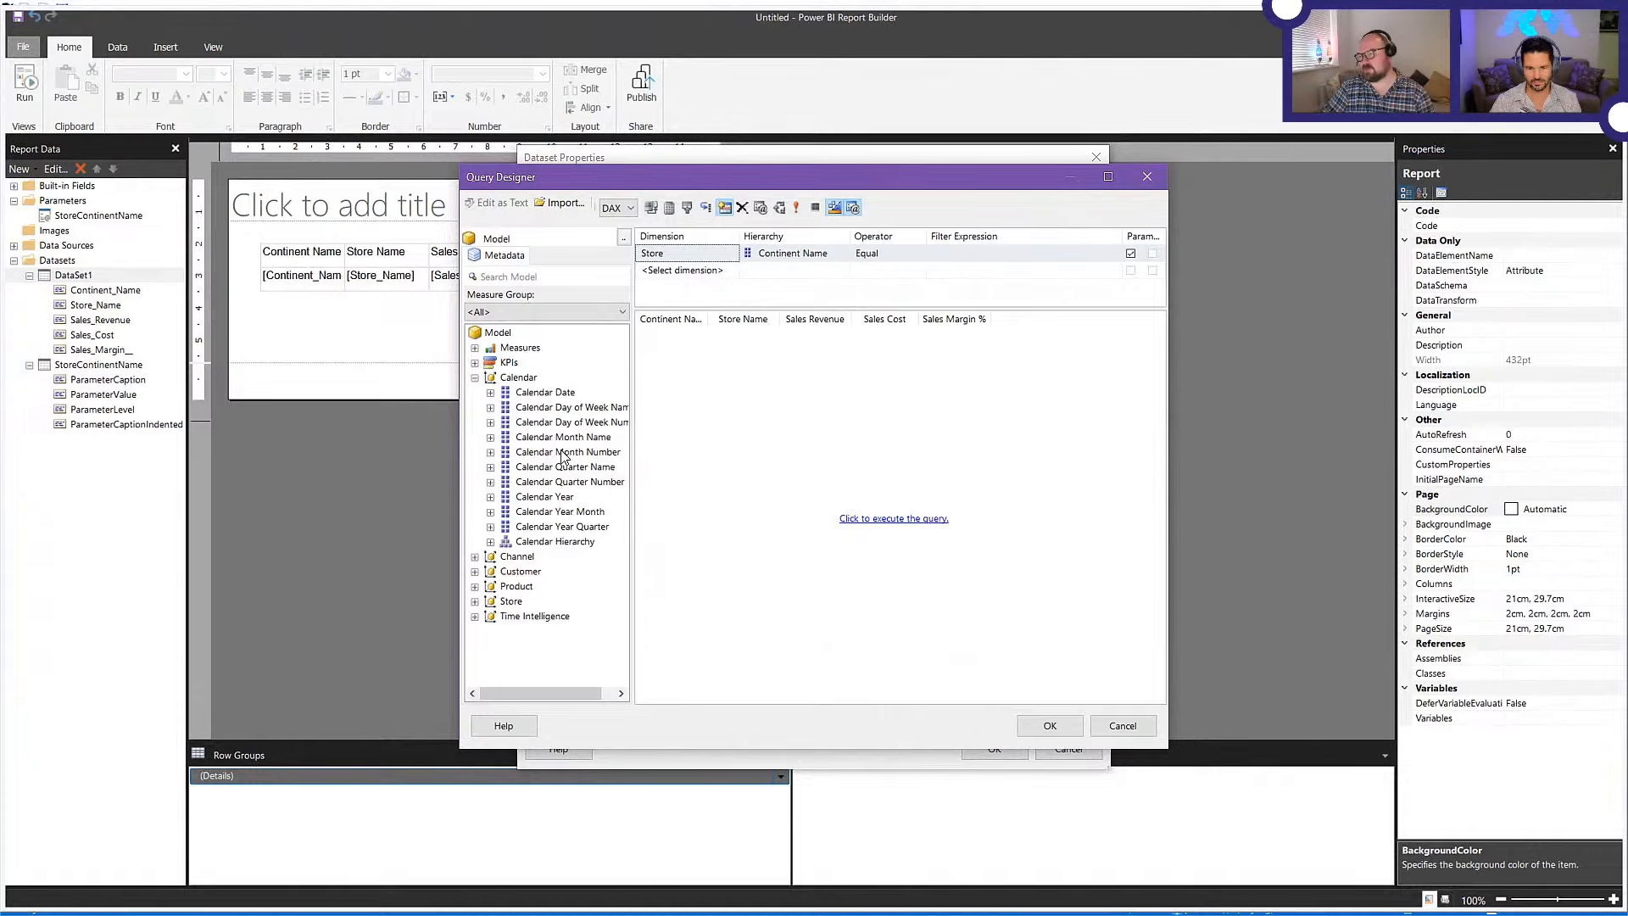
drag(545, 392, 788, 348)
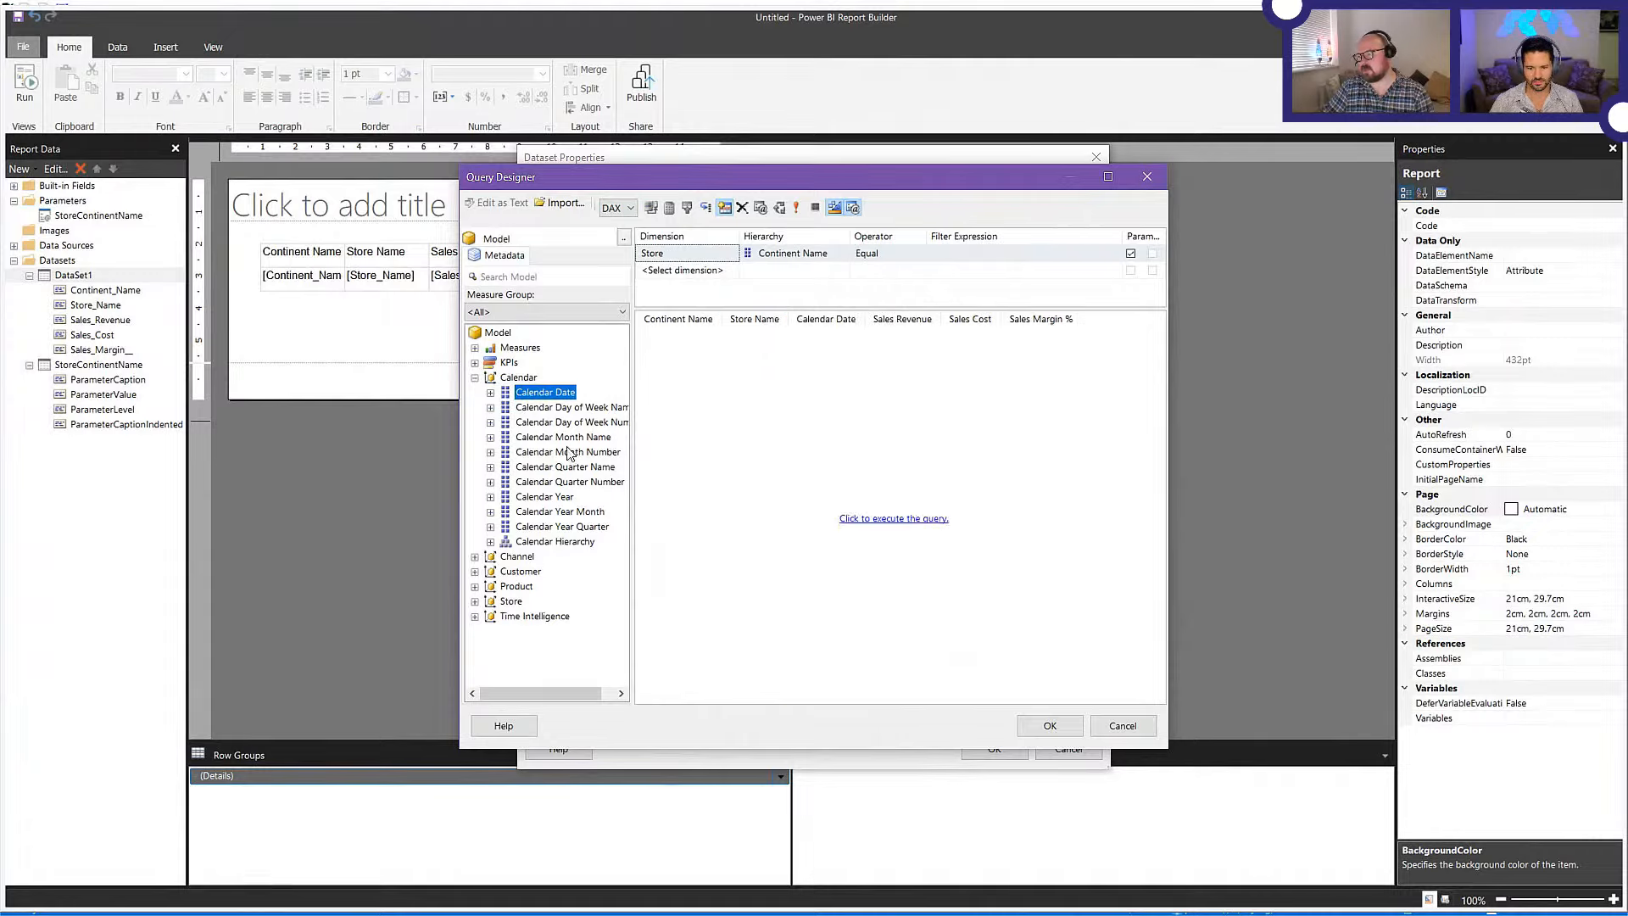
drag(557, 397, 713, 273)
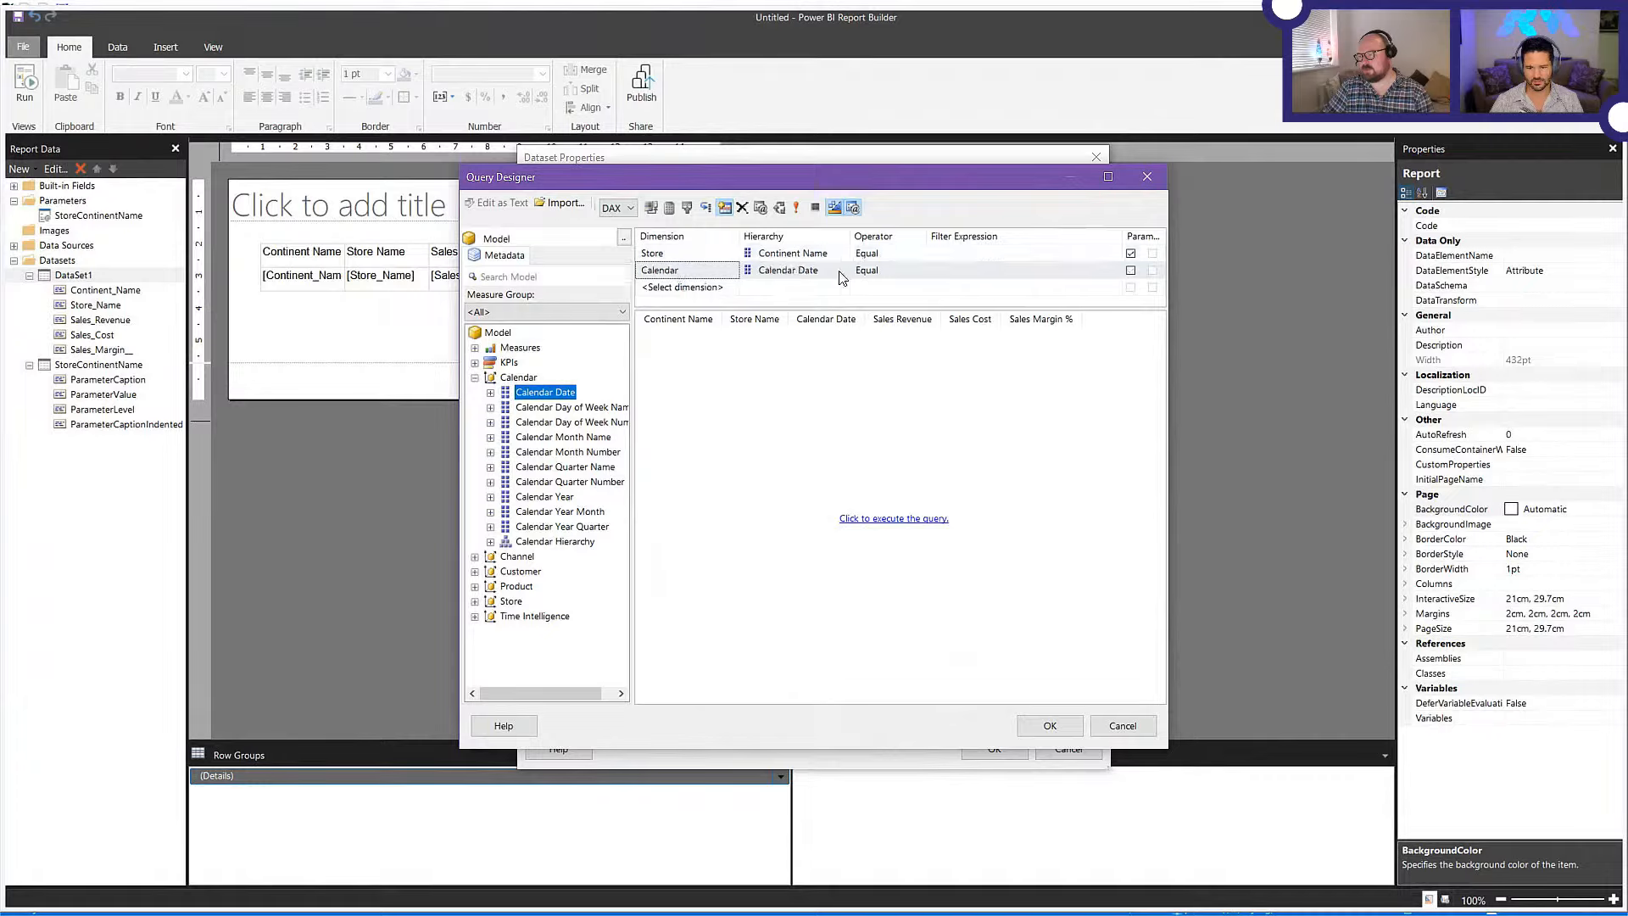
- Set the Calendar Date filter's operator to Range (Inclusive), make both range ends parameters and accept the query design
click(895, 273)
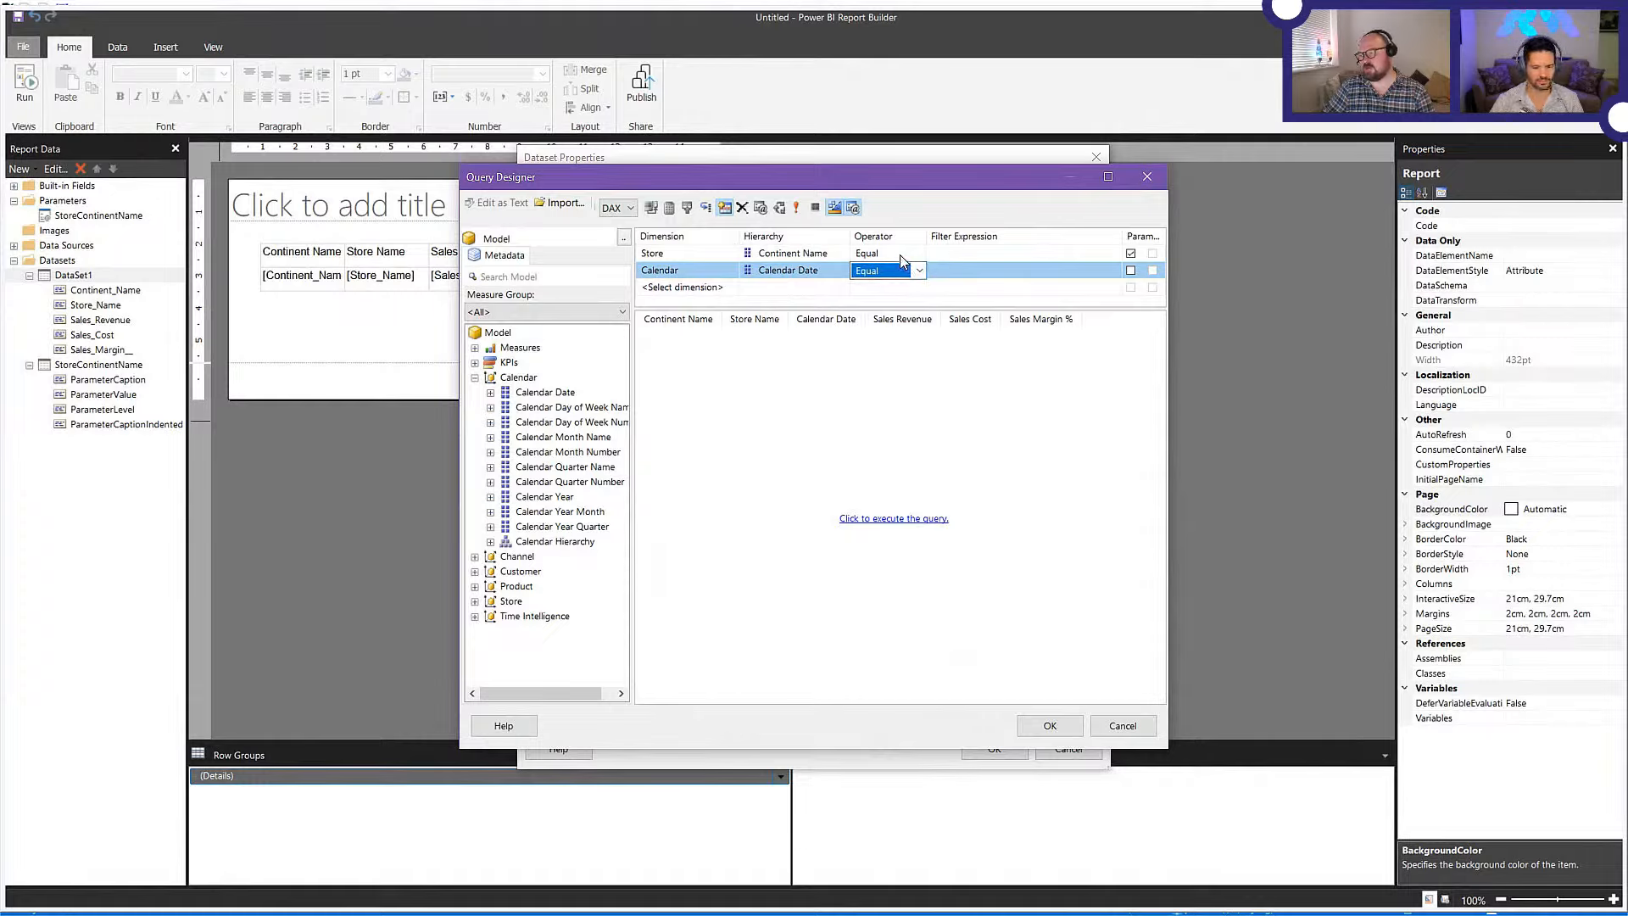
click(921, 273)
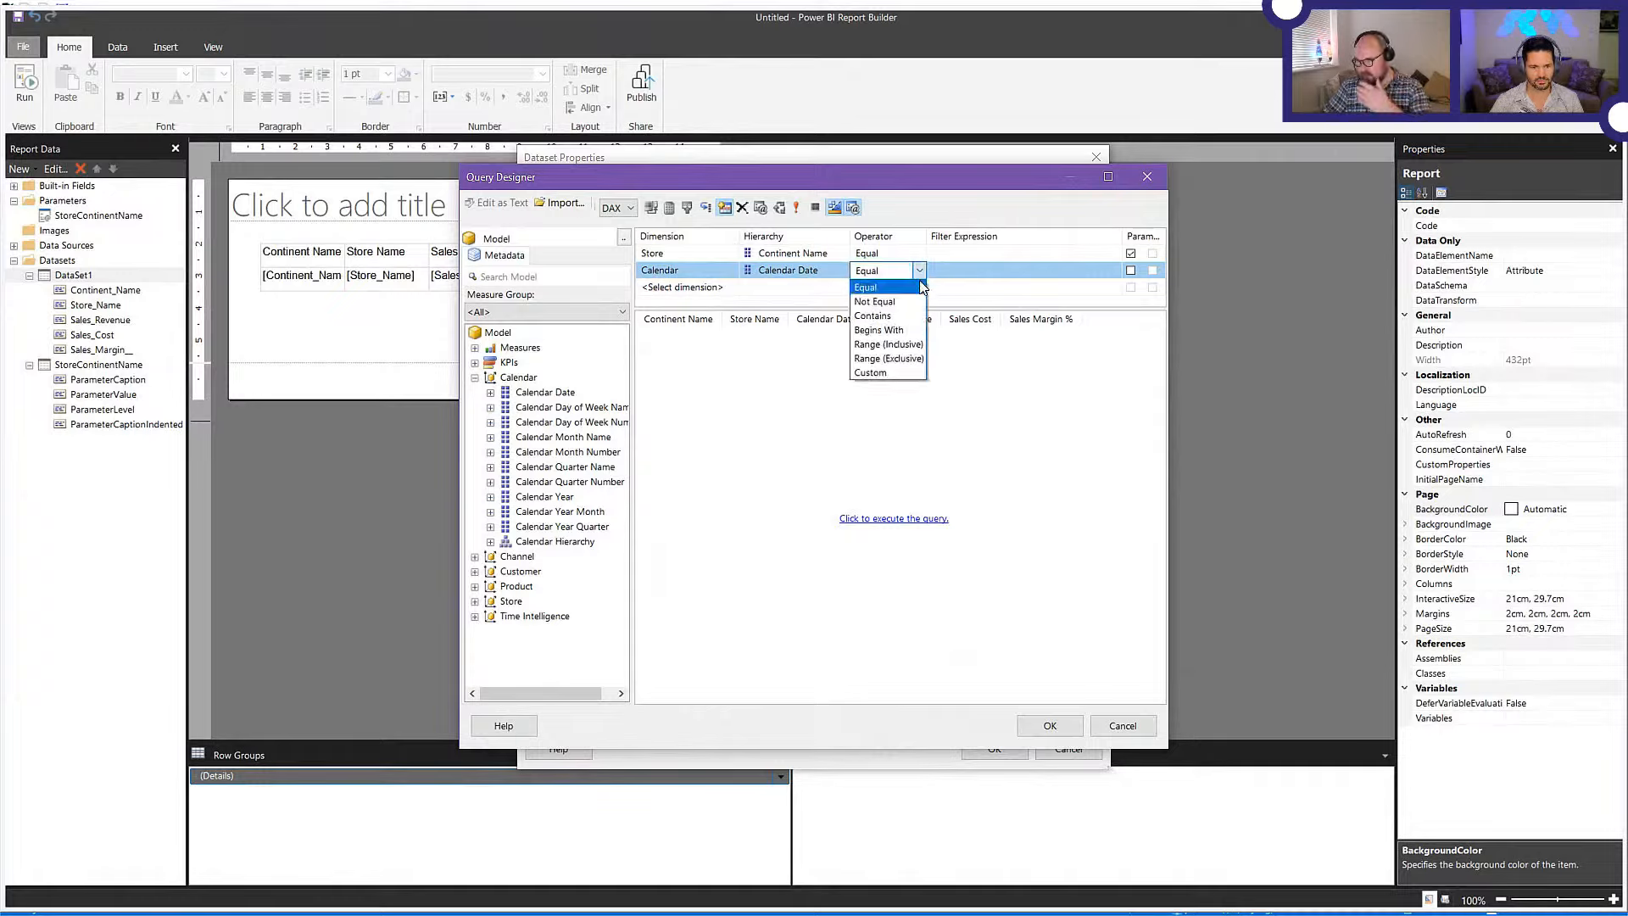
click(907, 344)
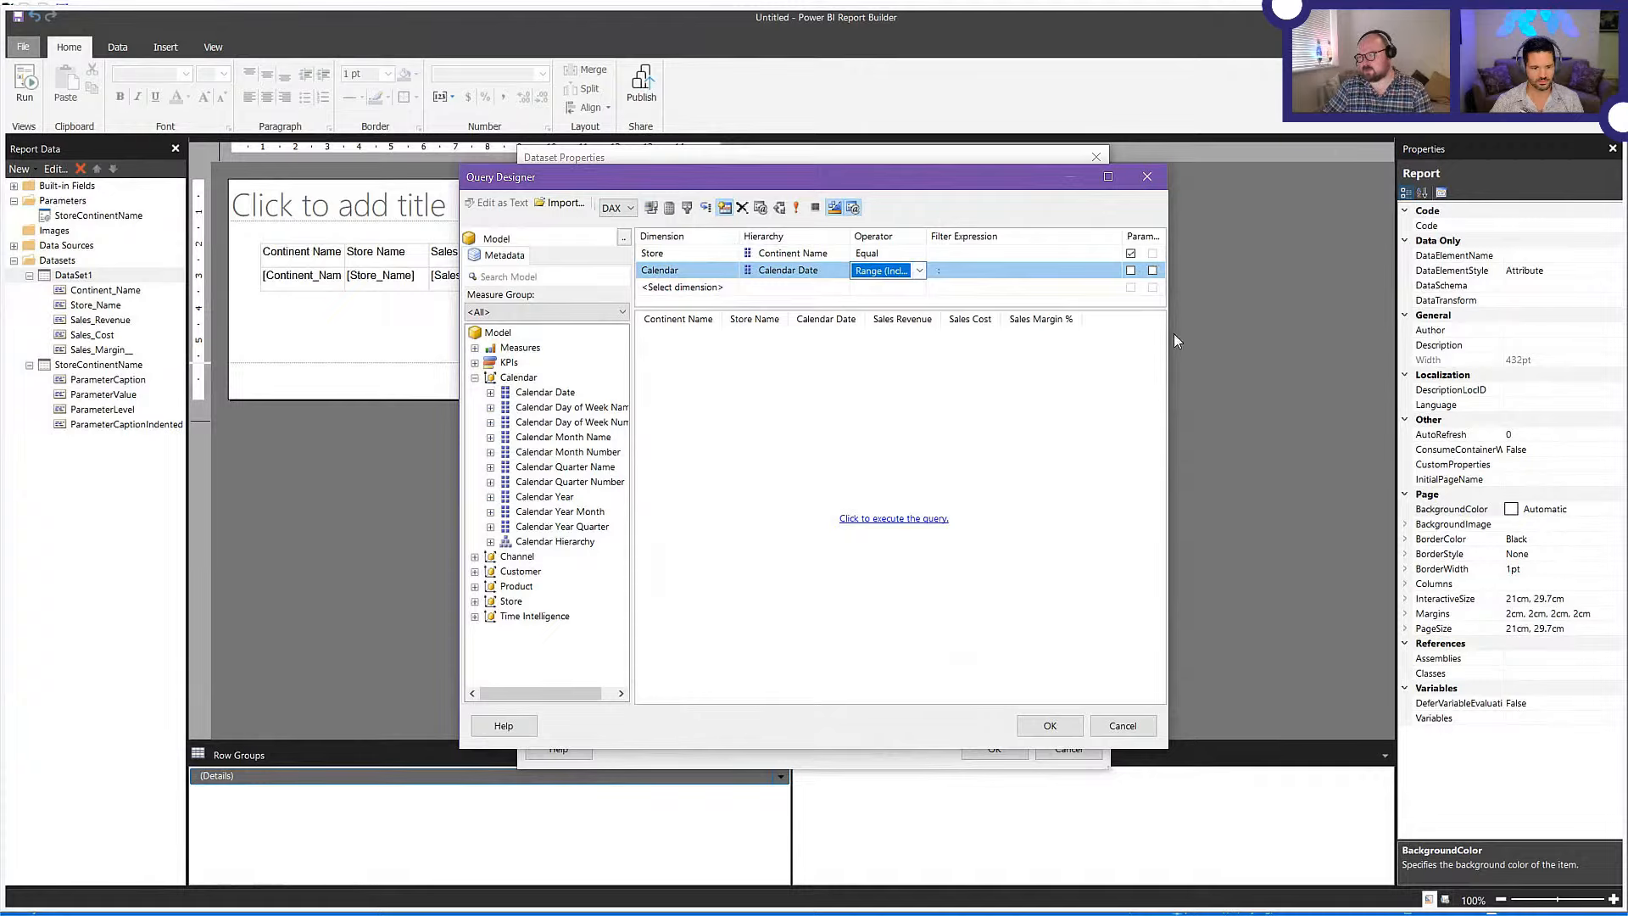
drag(1167, 332, 1265, 330)
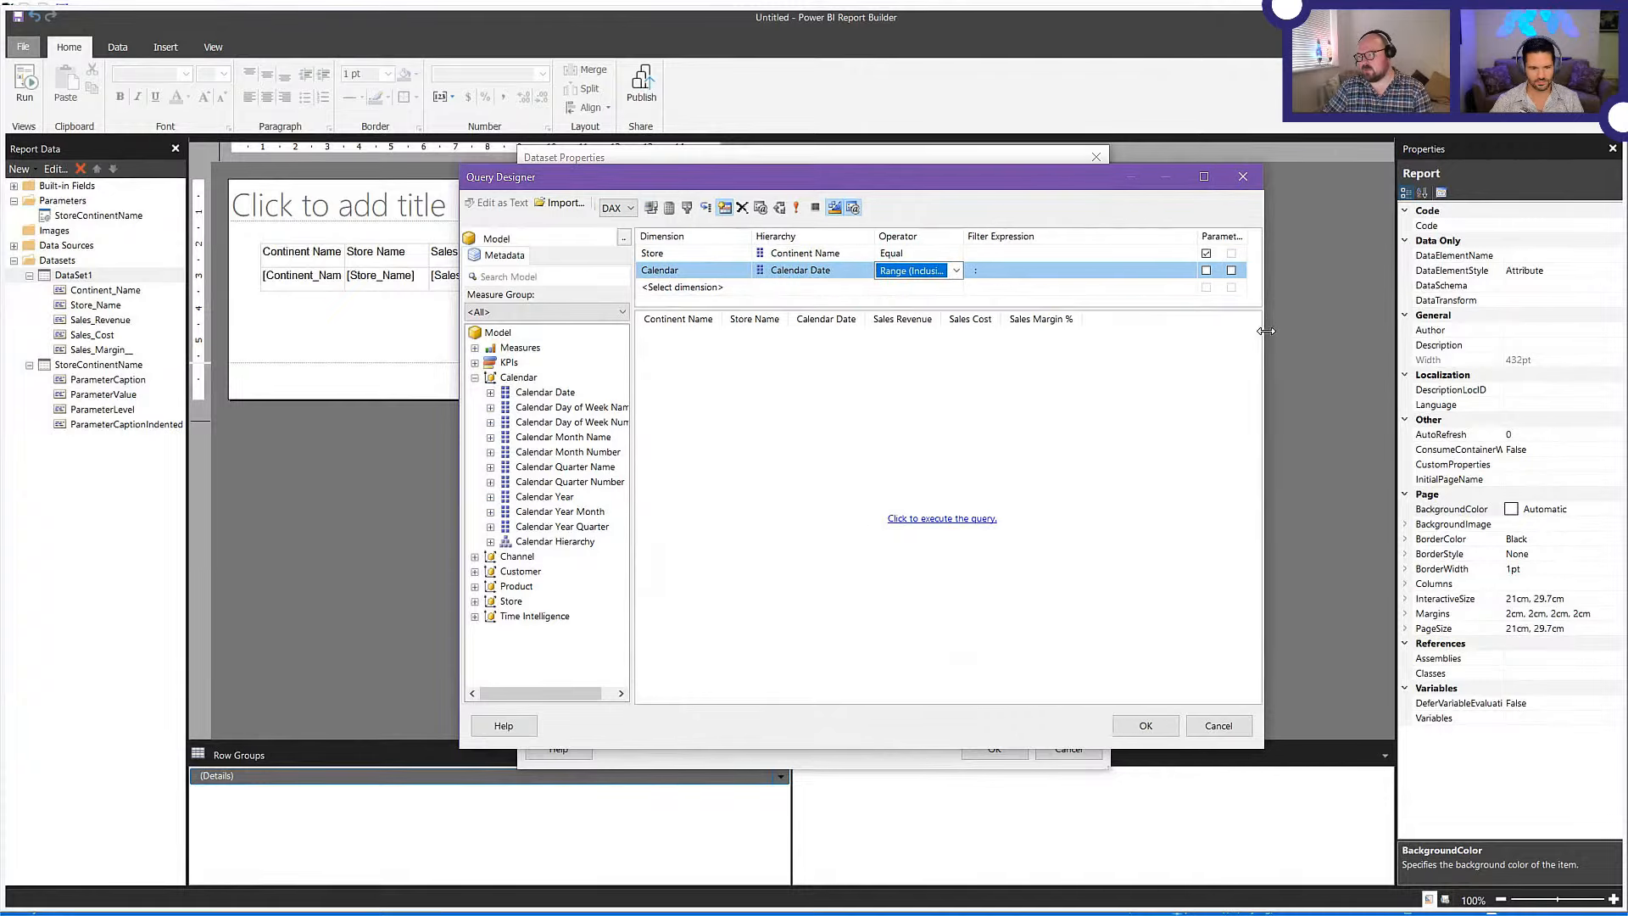
click(1206, 270)
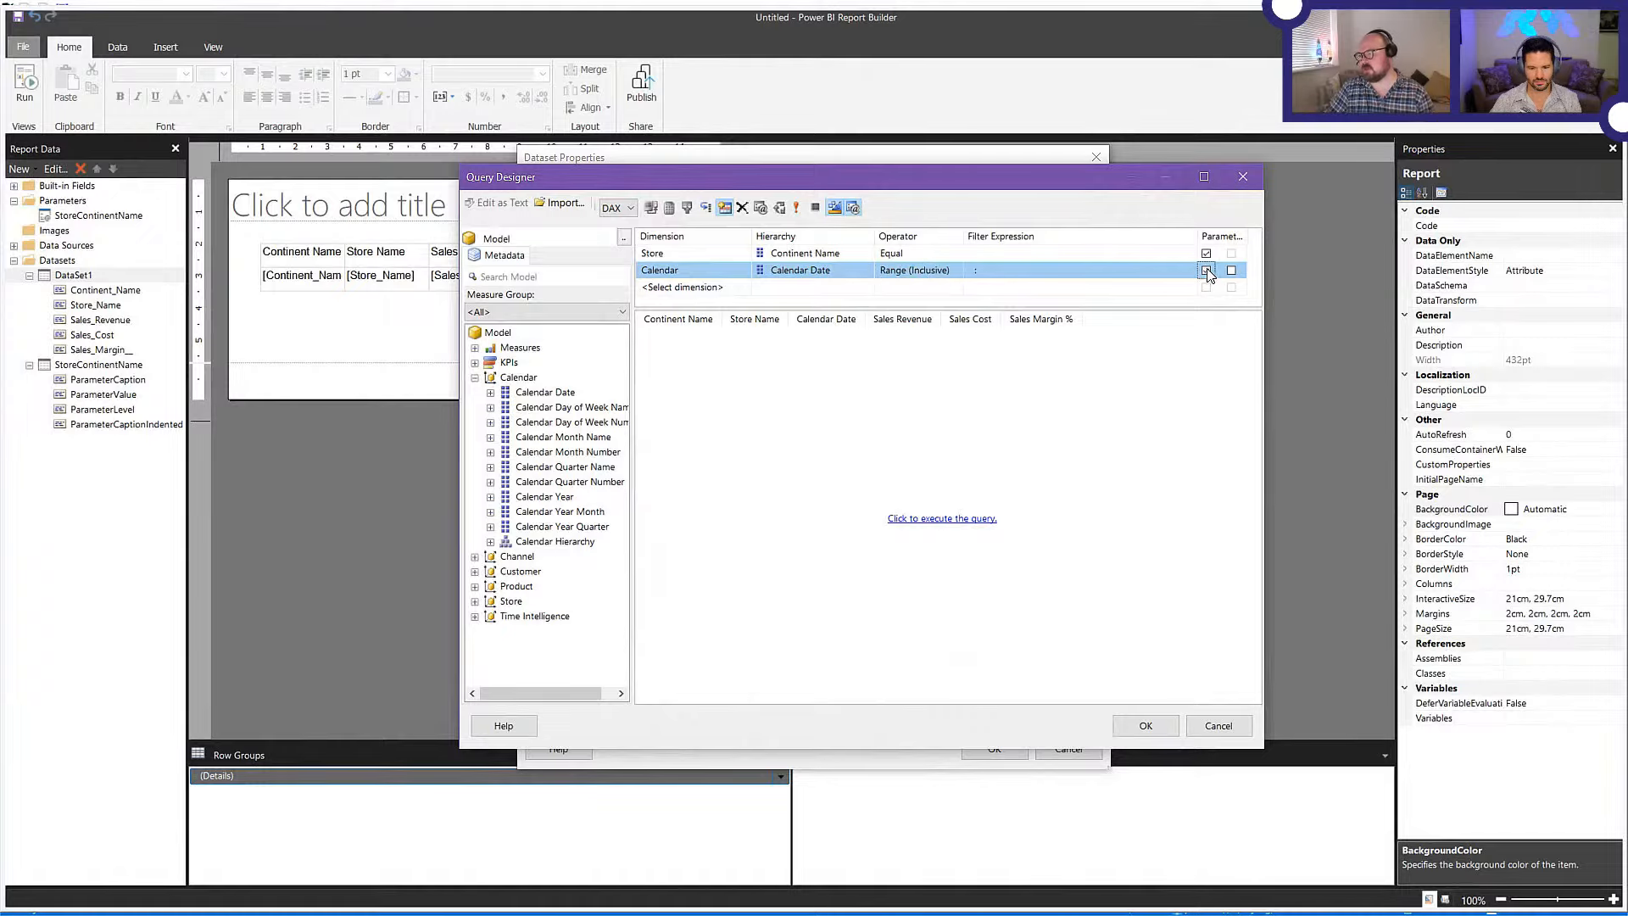
click(1231, 270)
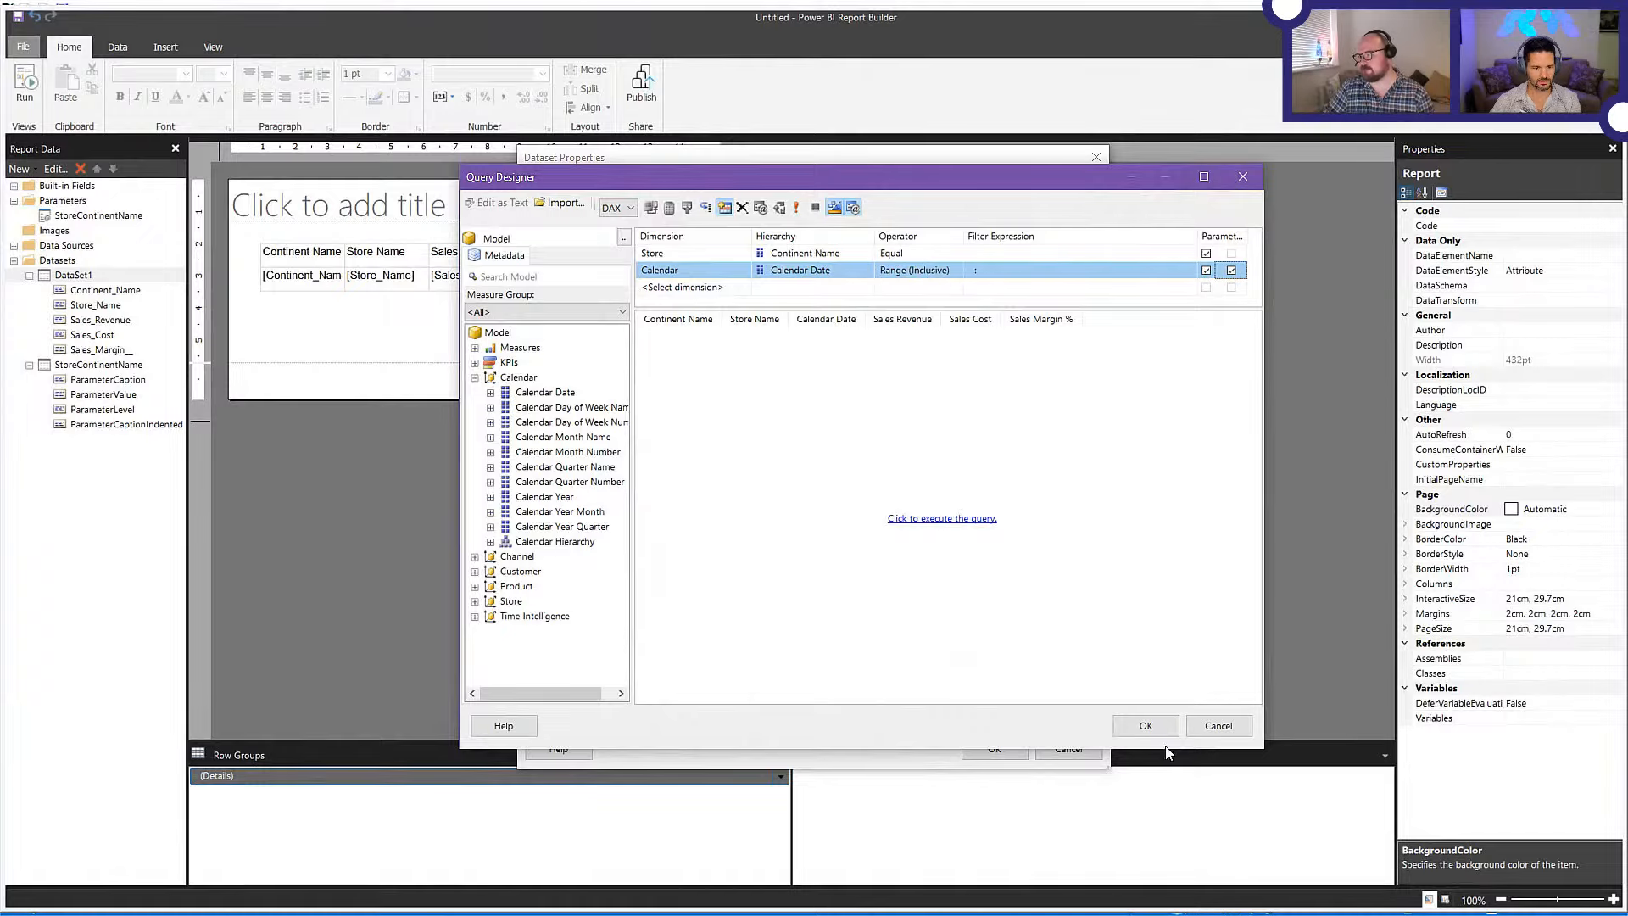
click(1146, 726)
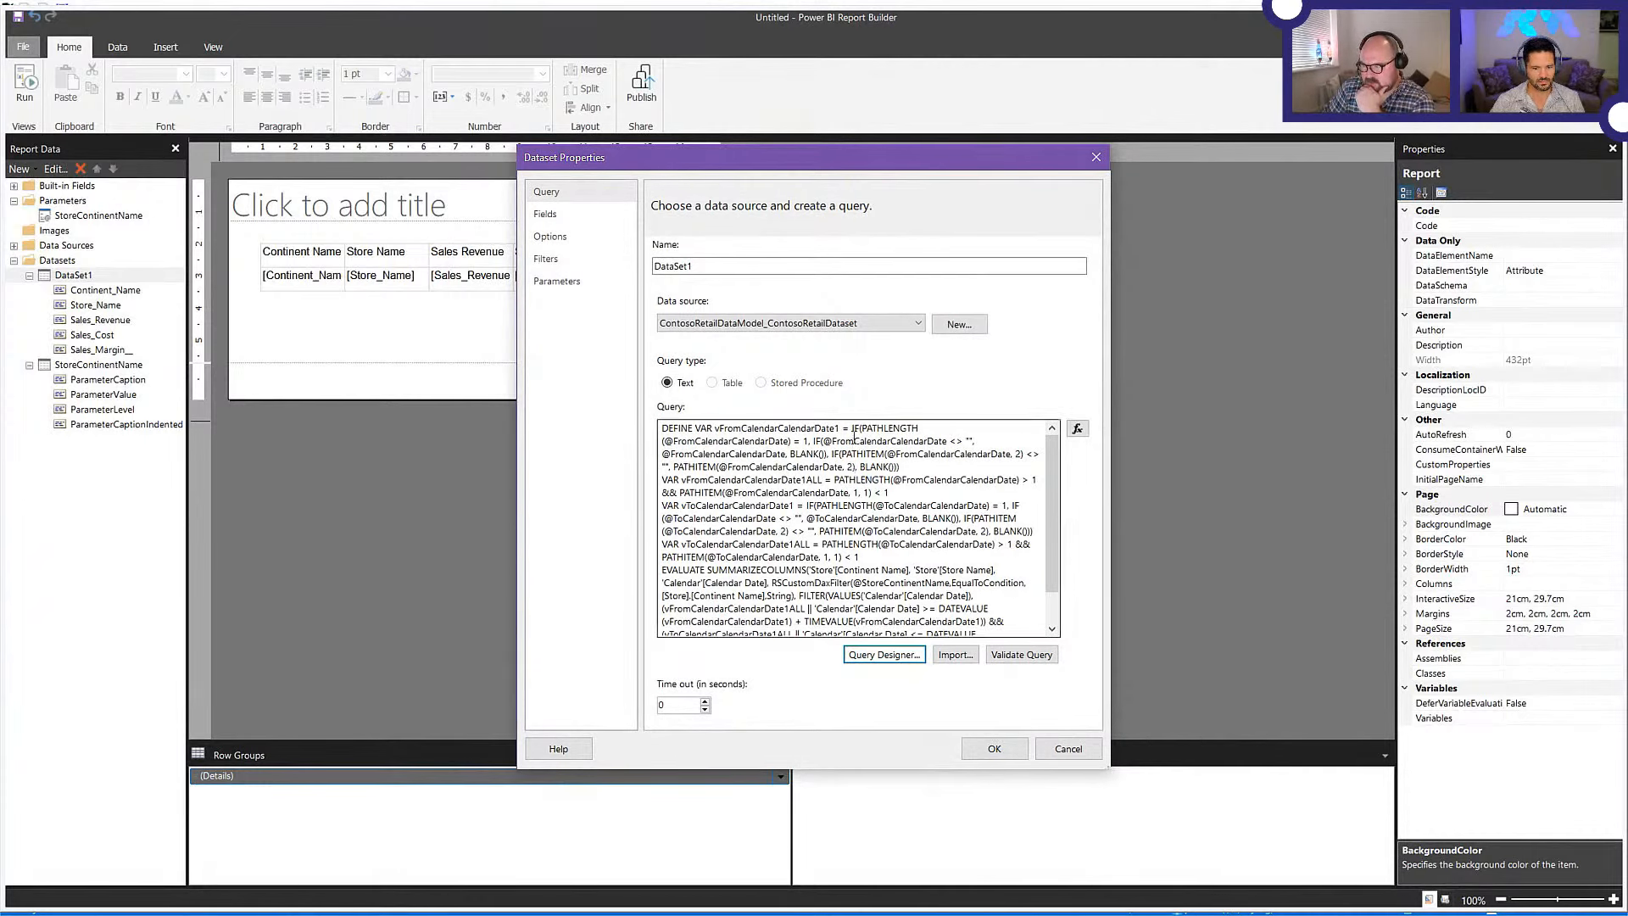
- Review the date variables and filter in DataSet1's generated DAX query and accept the dataset properties
scroll(860, 475, down, 1)
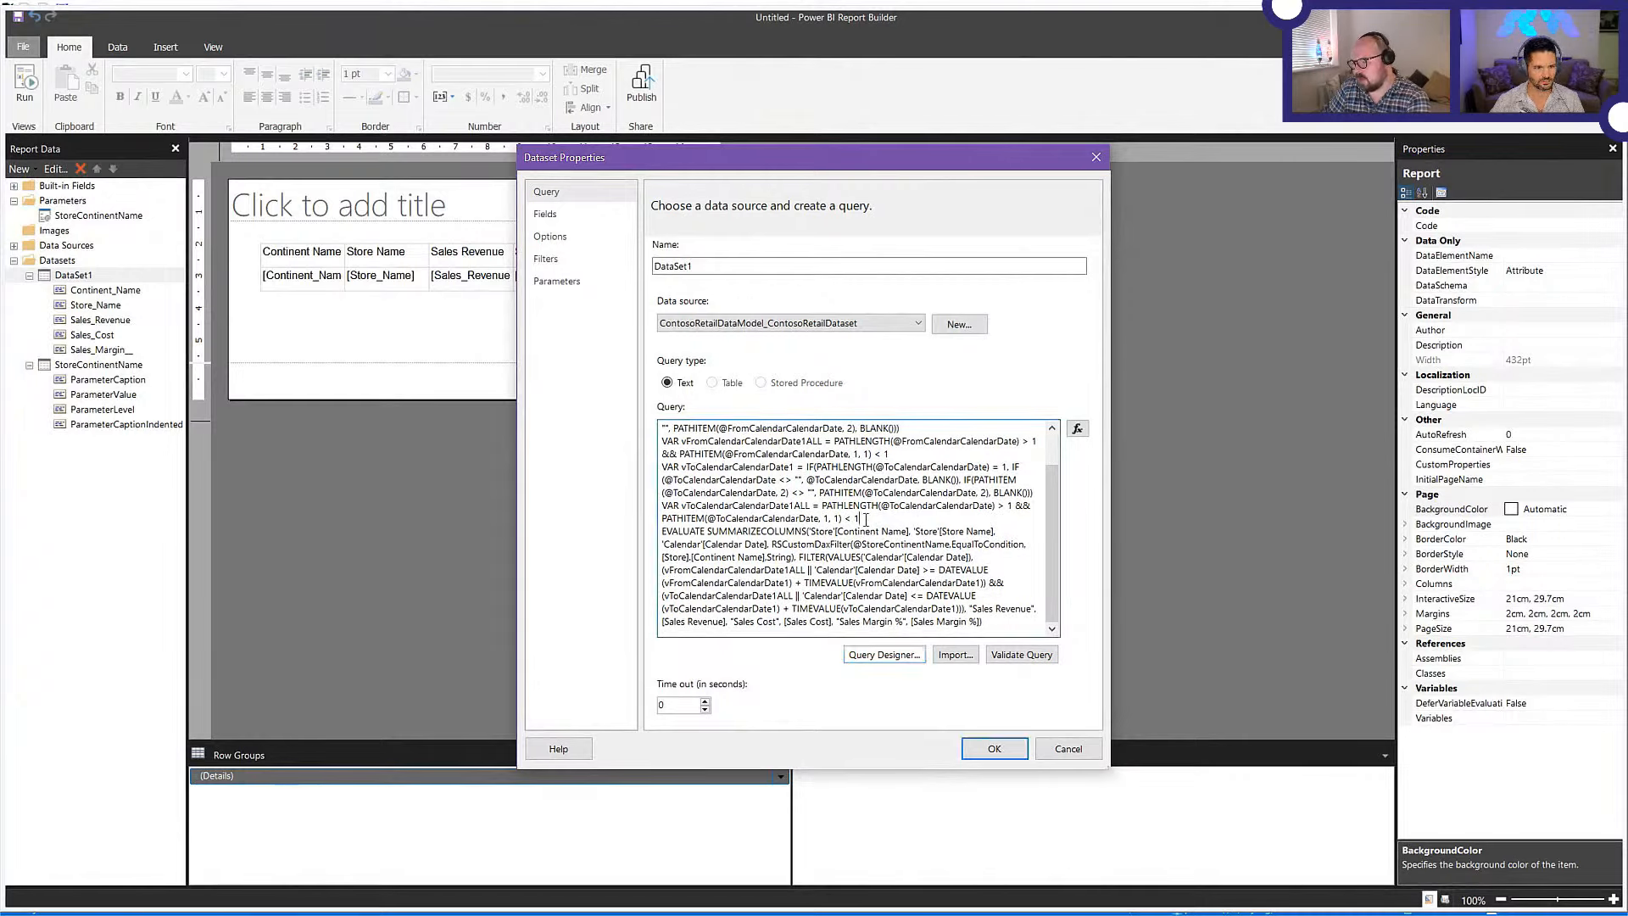
drag(852, 518, 638, 398)
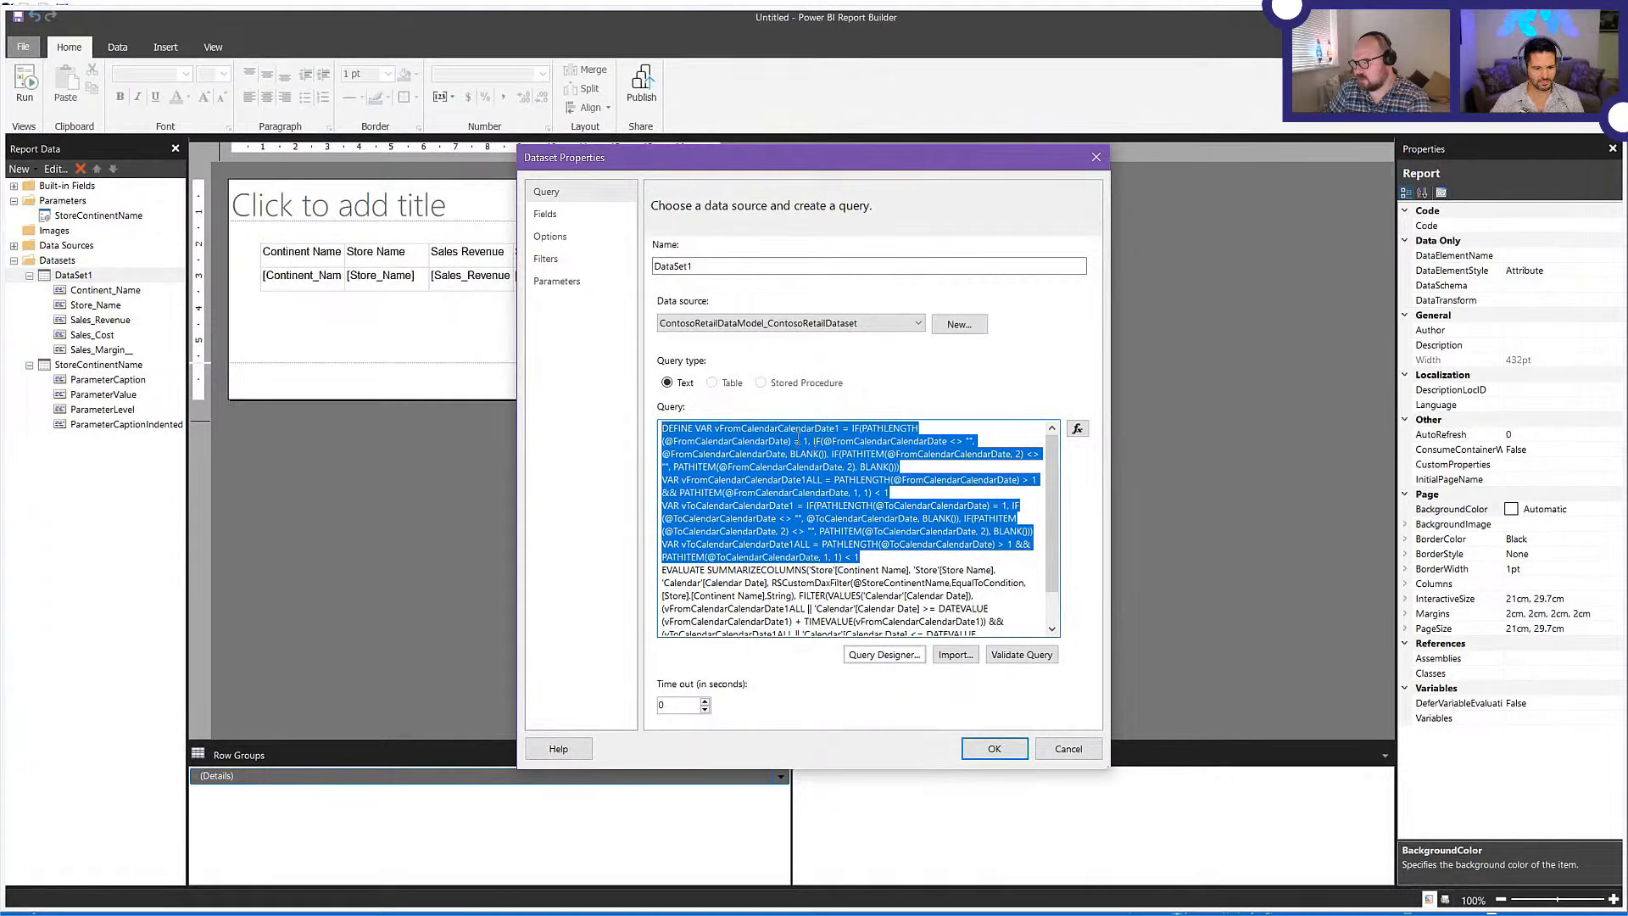
click(797, 439)
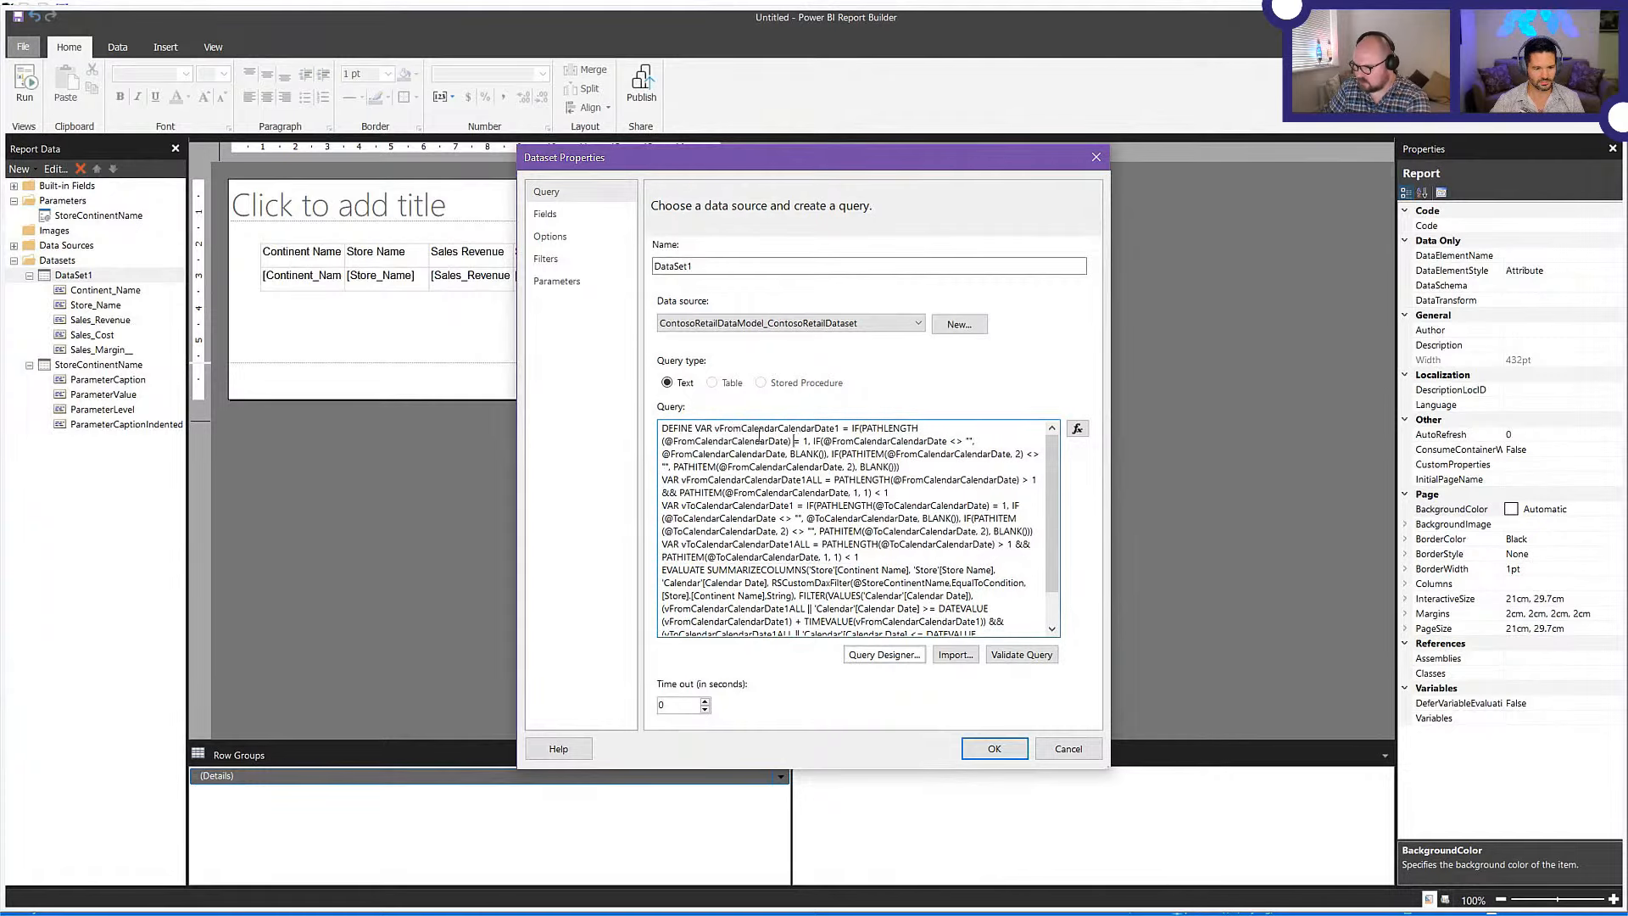
click(696, 428)
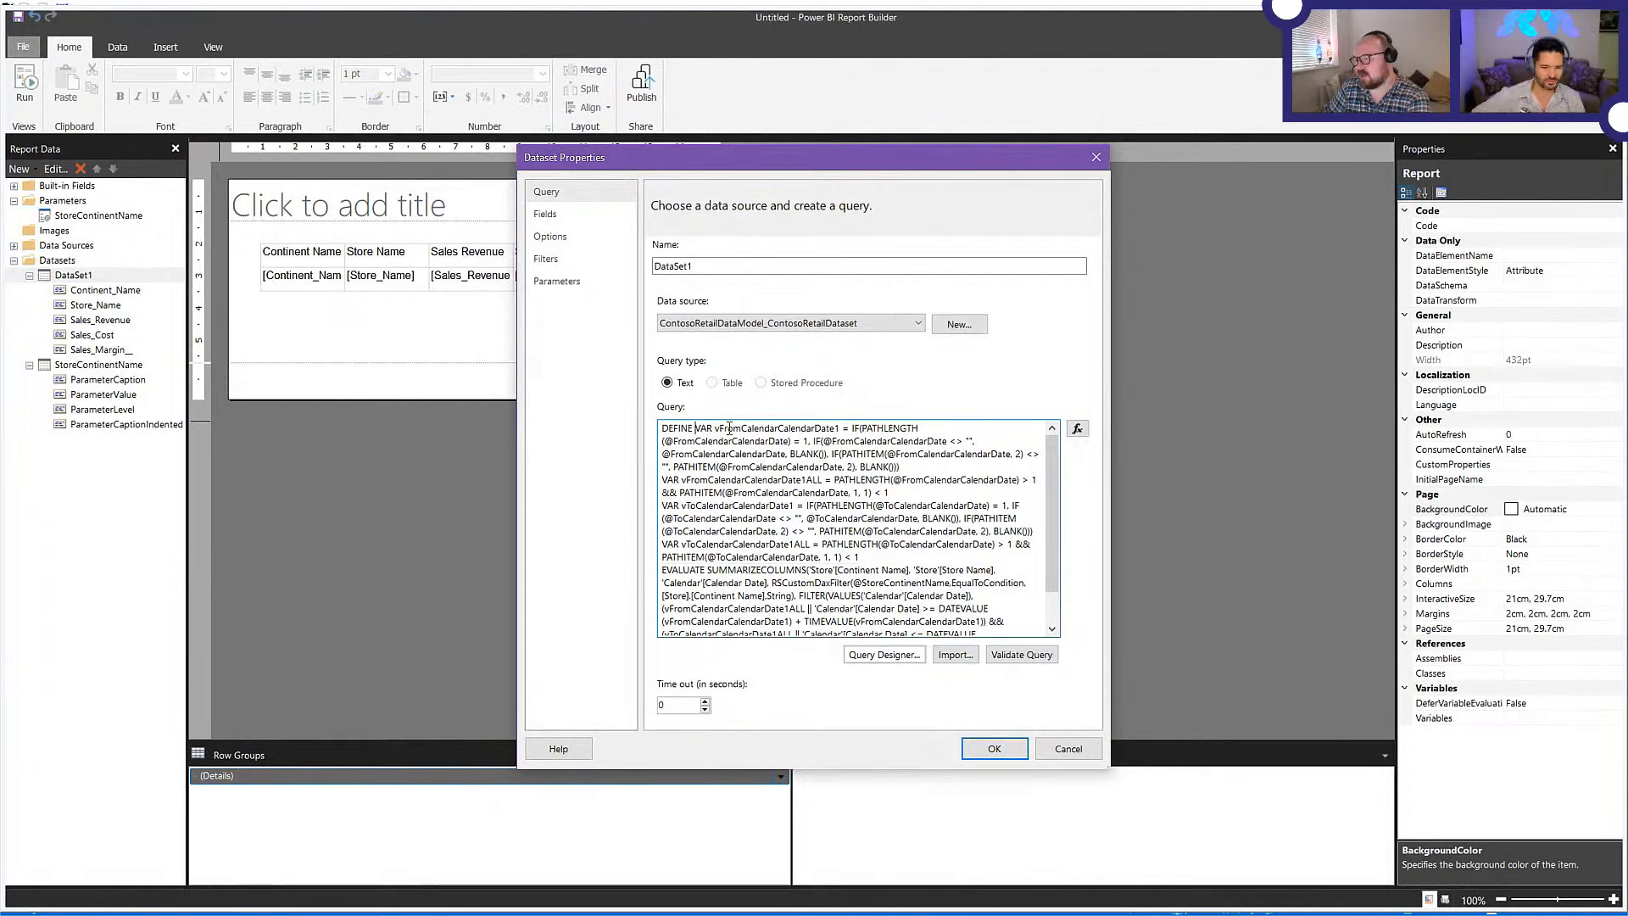
scroll(784, 498, down, 1)
scroll(790, 493, up, 1)
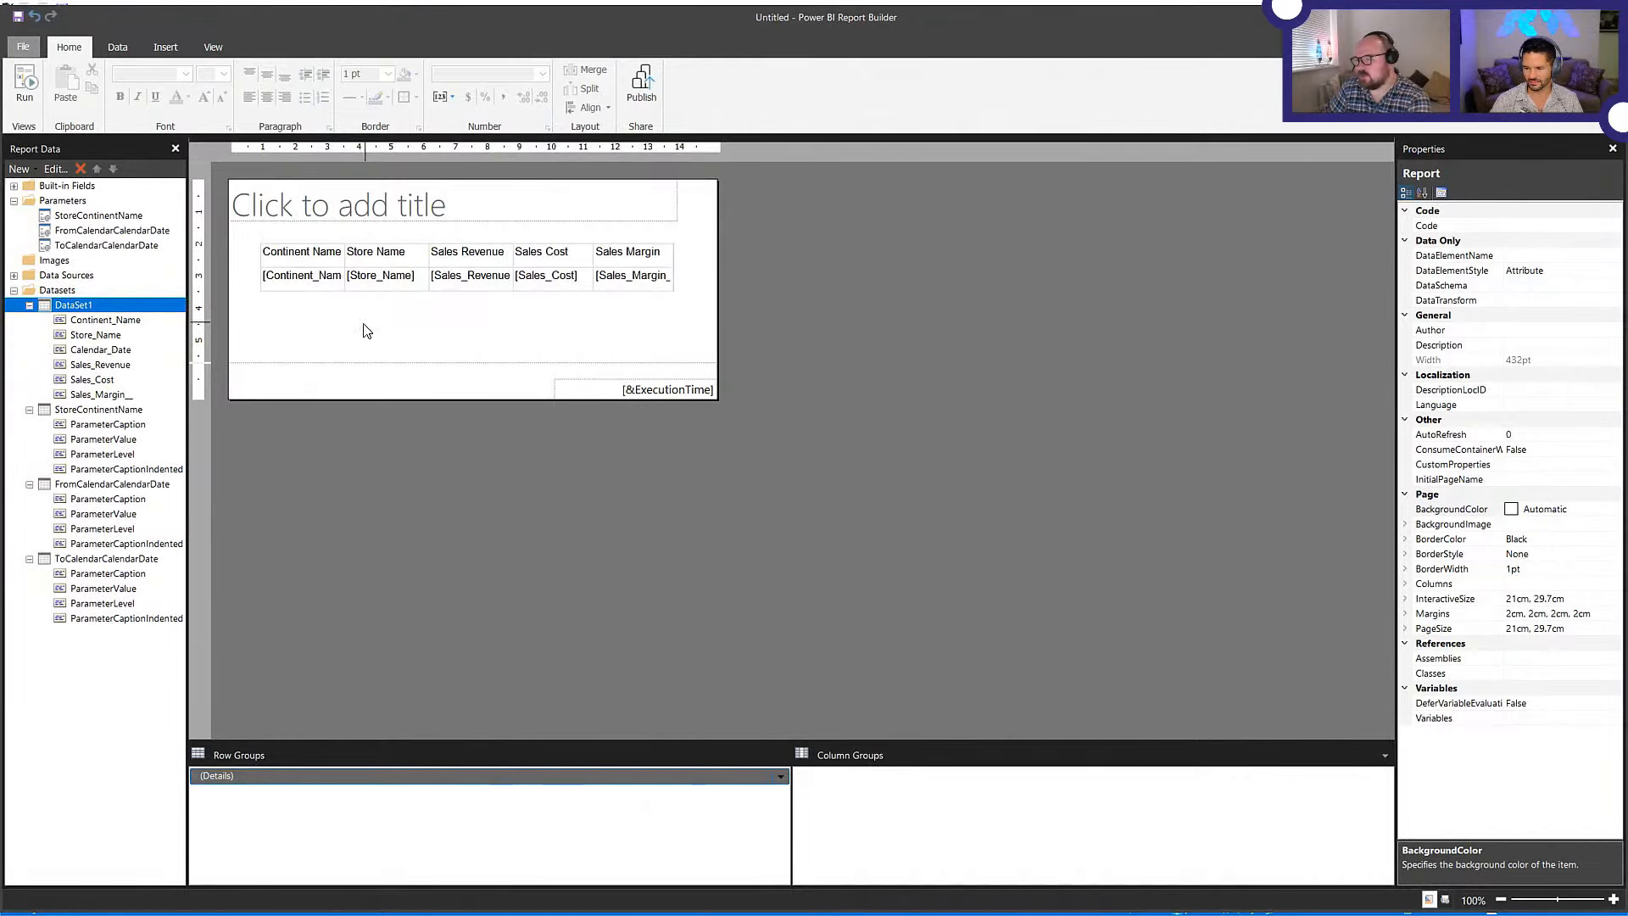
- Run the report, read the preview error's details and dismiss the message
click(25, 85)
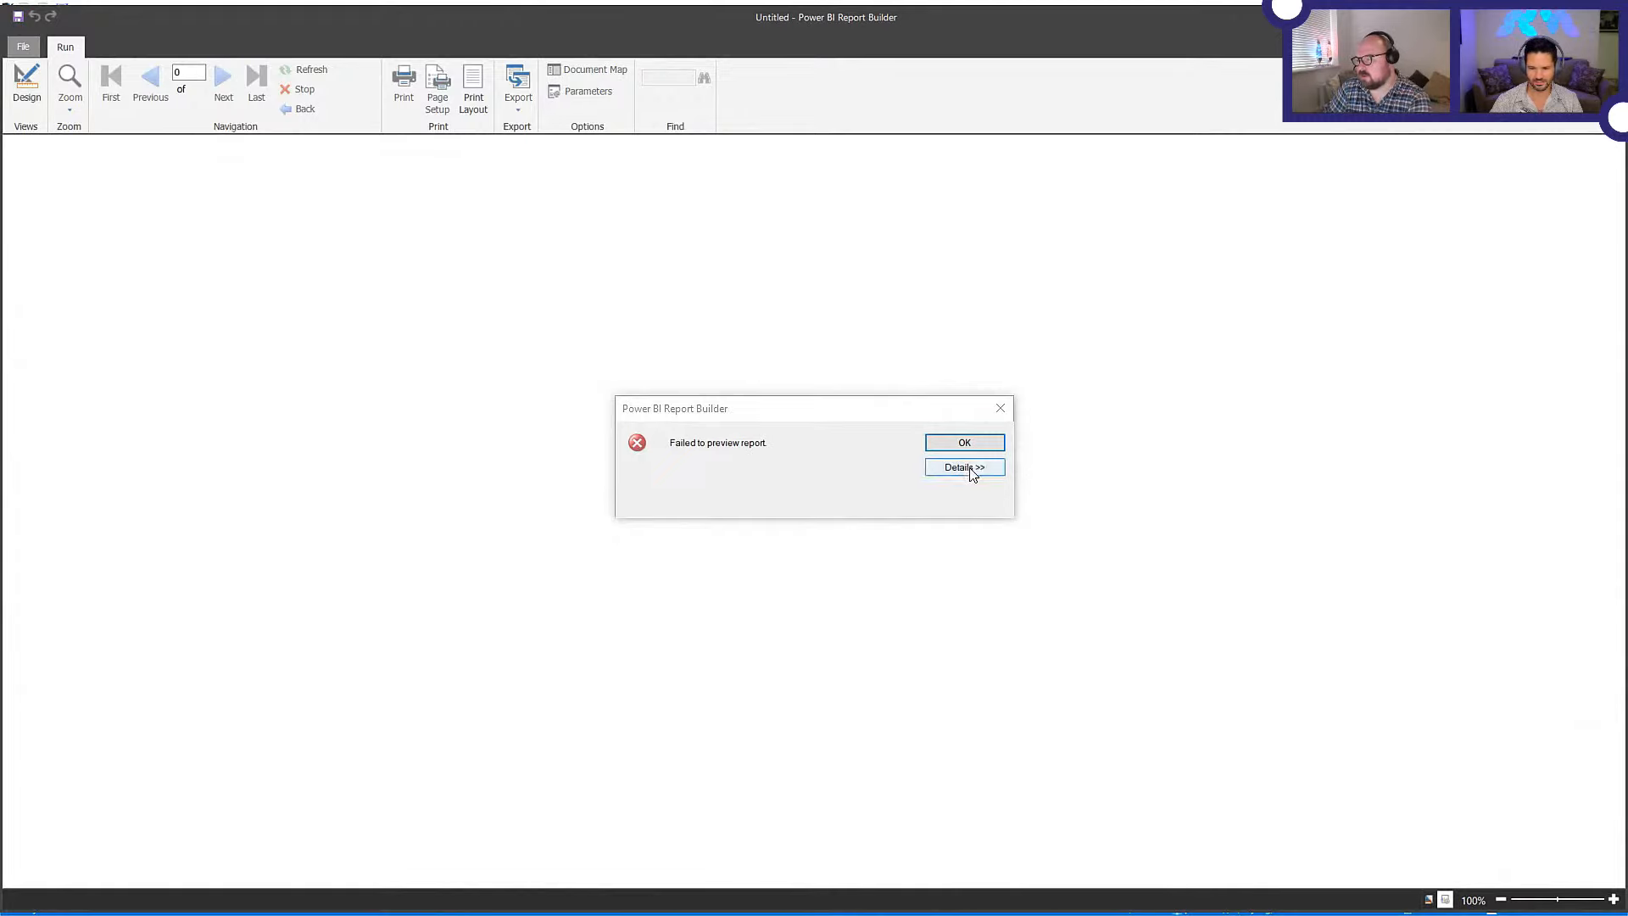
click(972, 474)
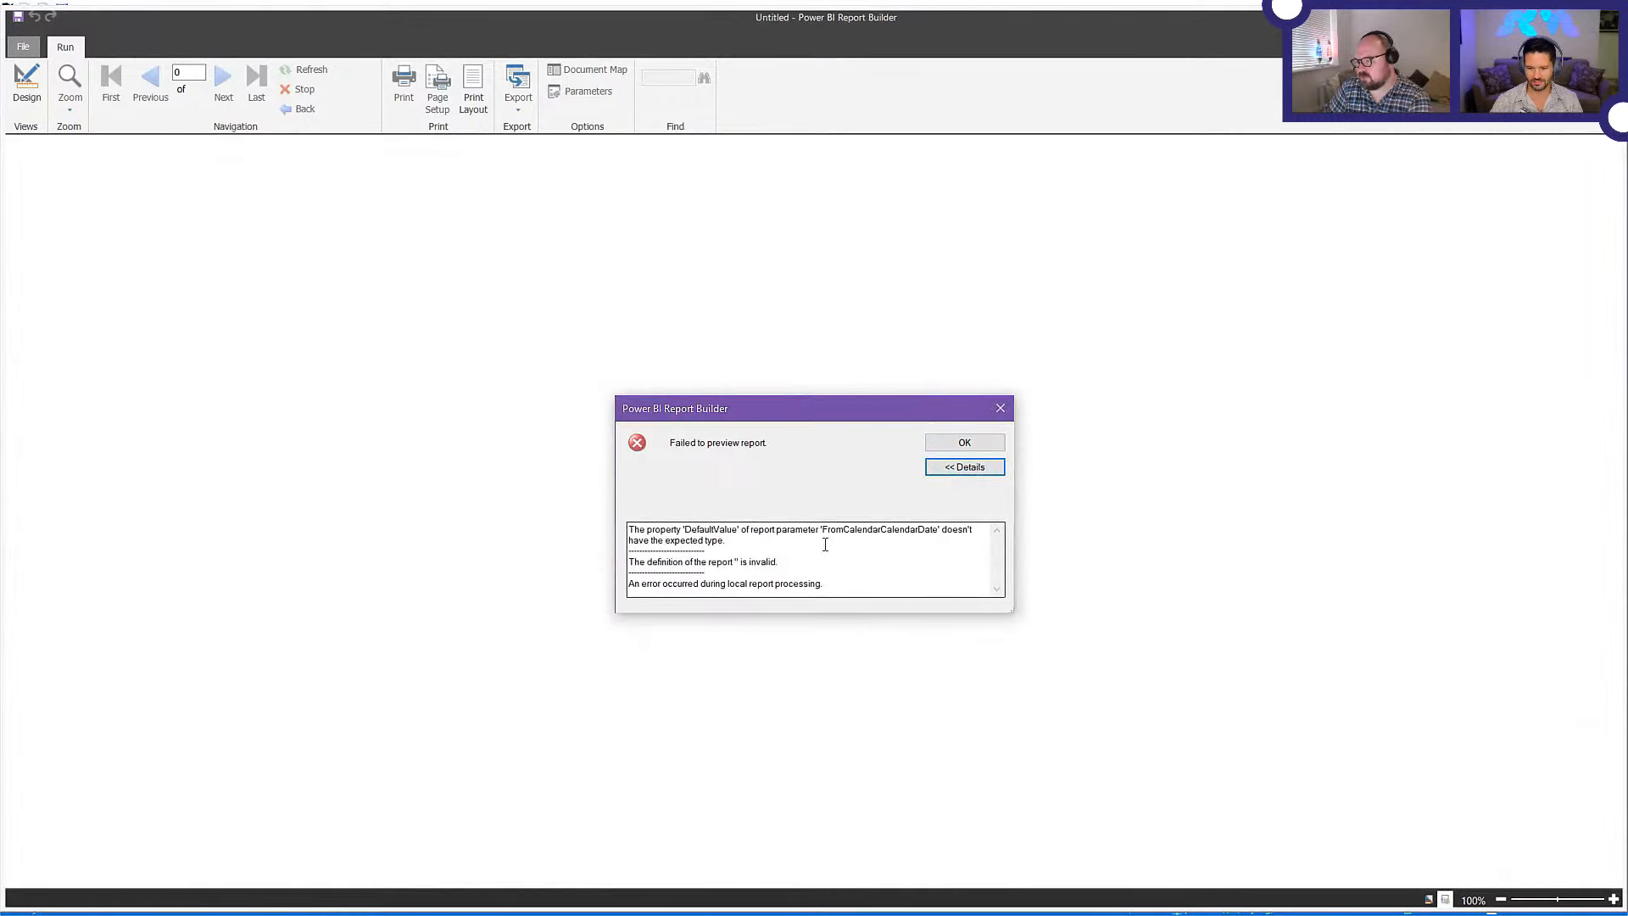
click(748, 542)
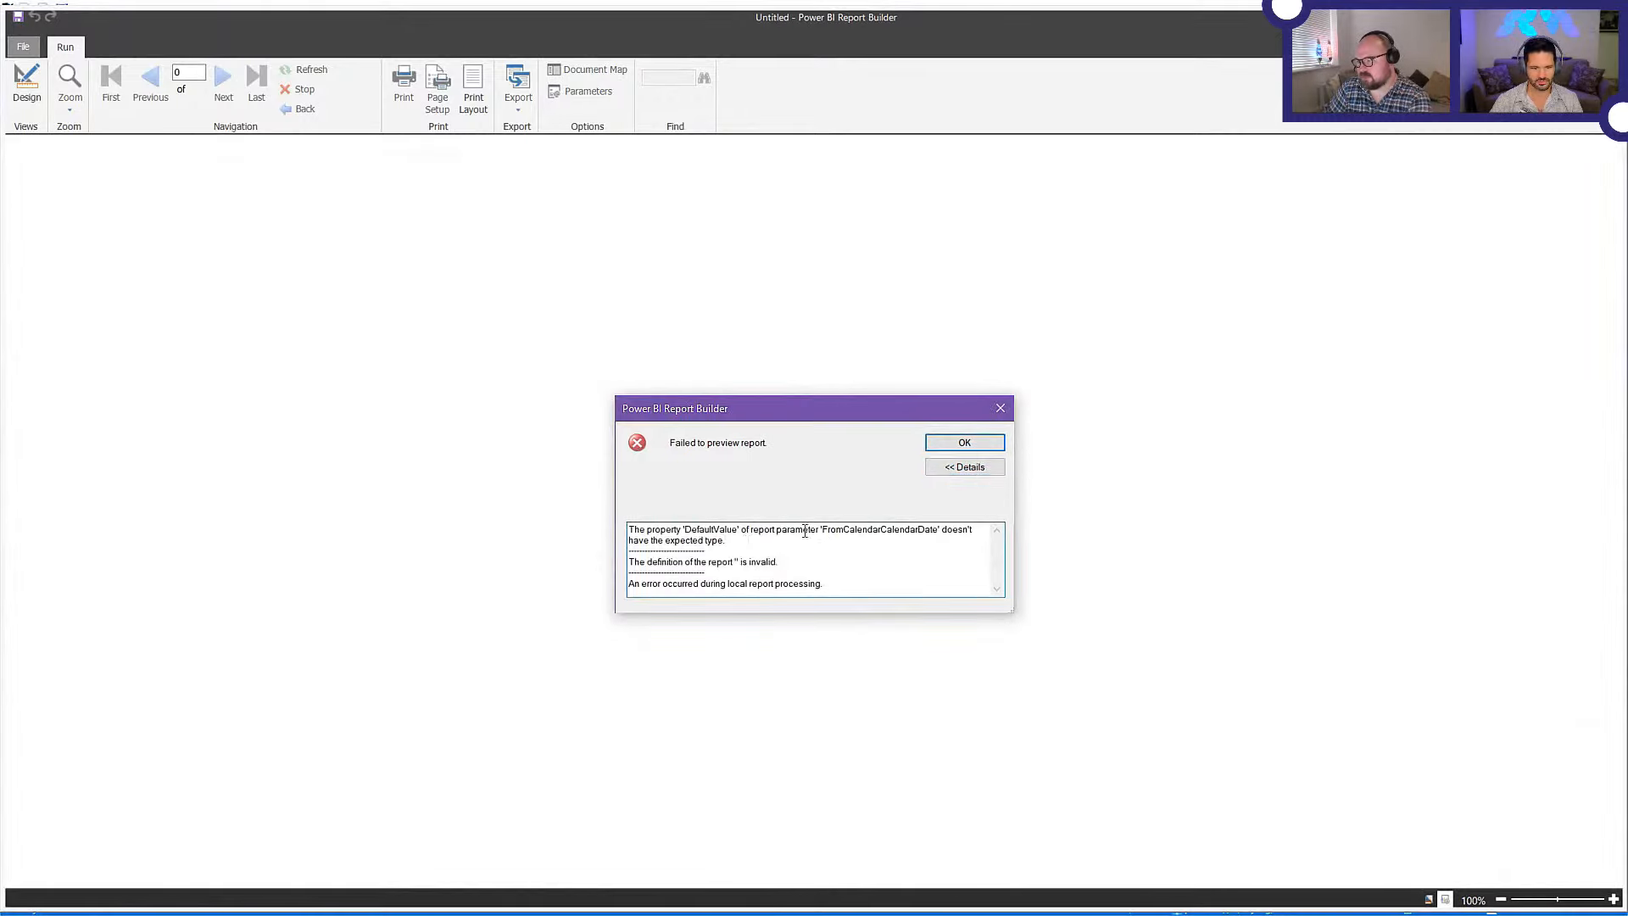
click(1000, 409)
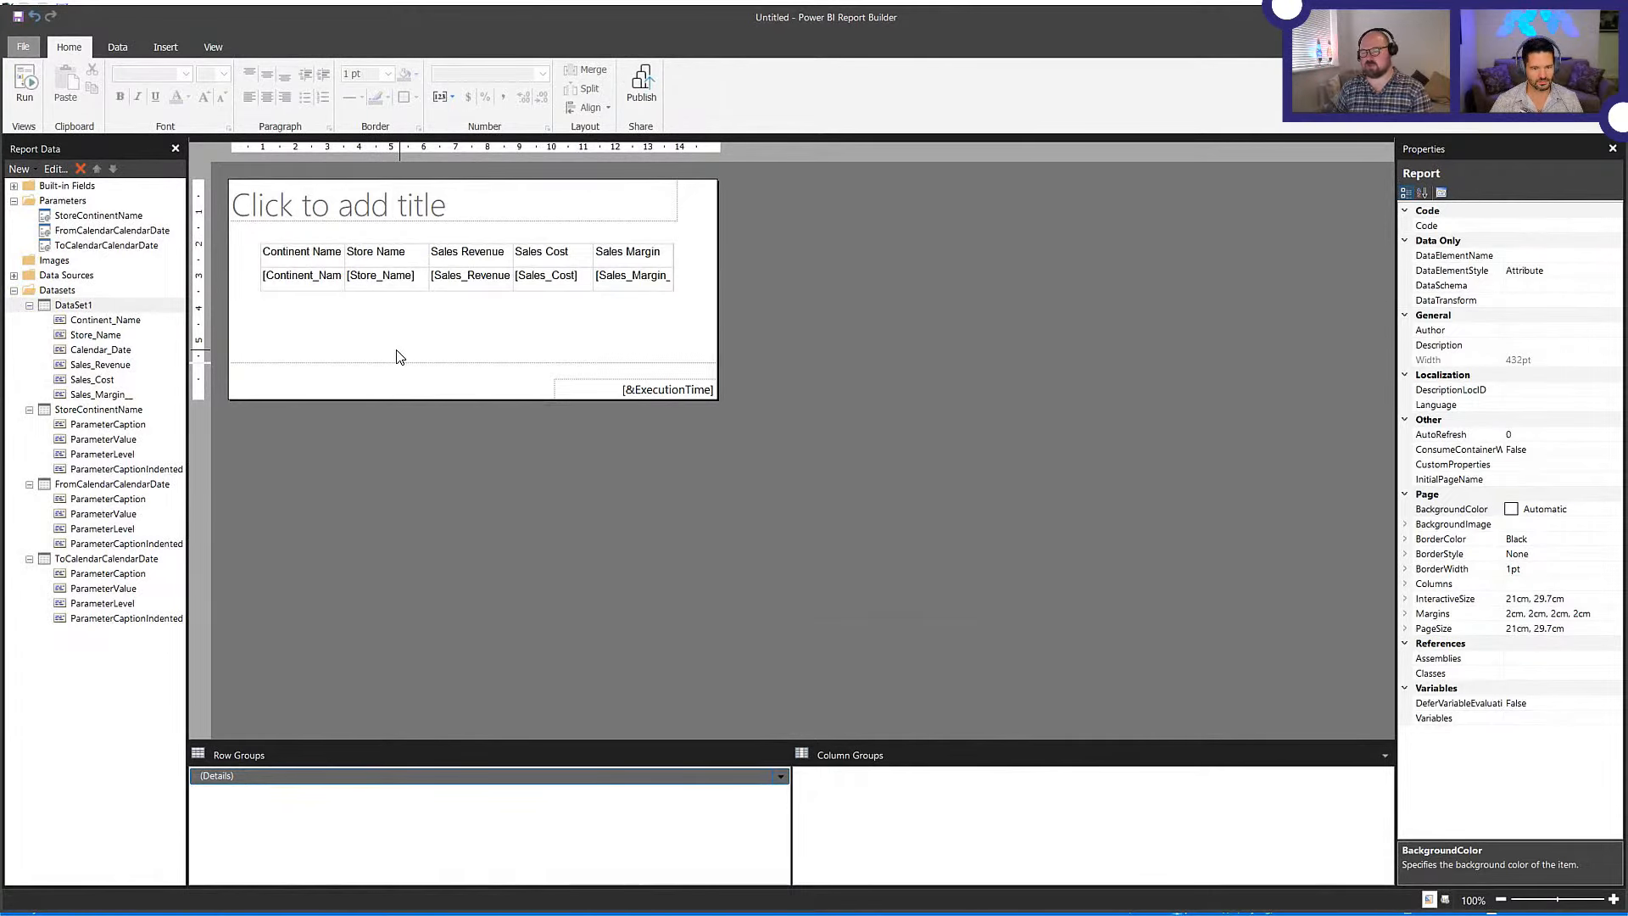
- Set the FromCalendarCalendarDate parameter's data type to Text and confirm its properties
click(94, 229)
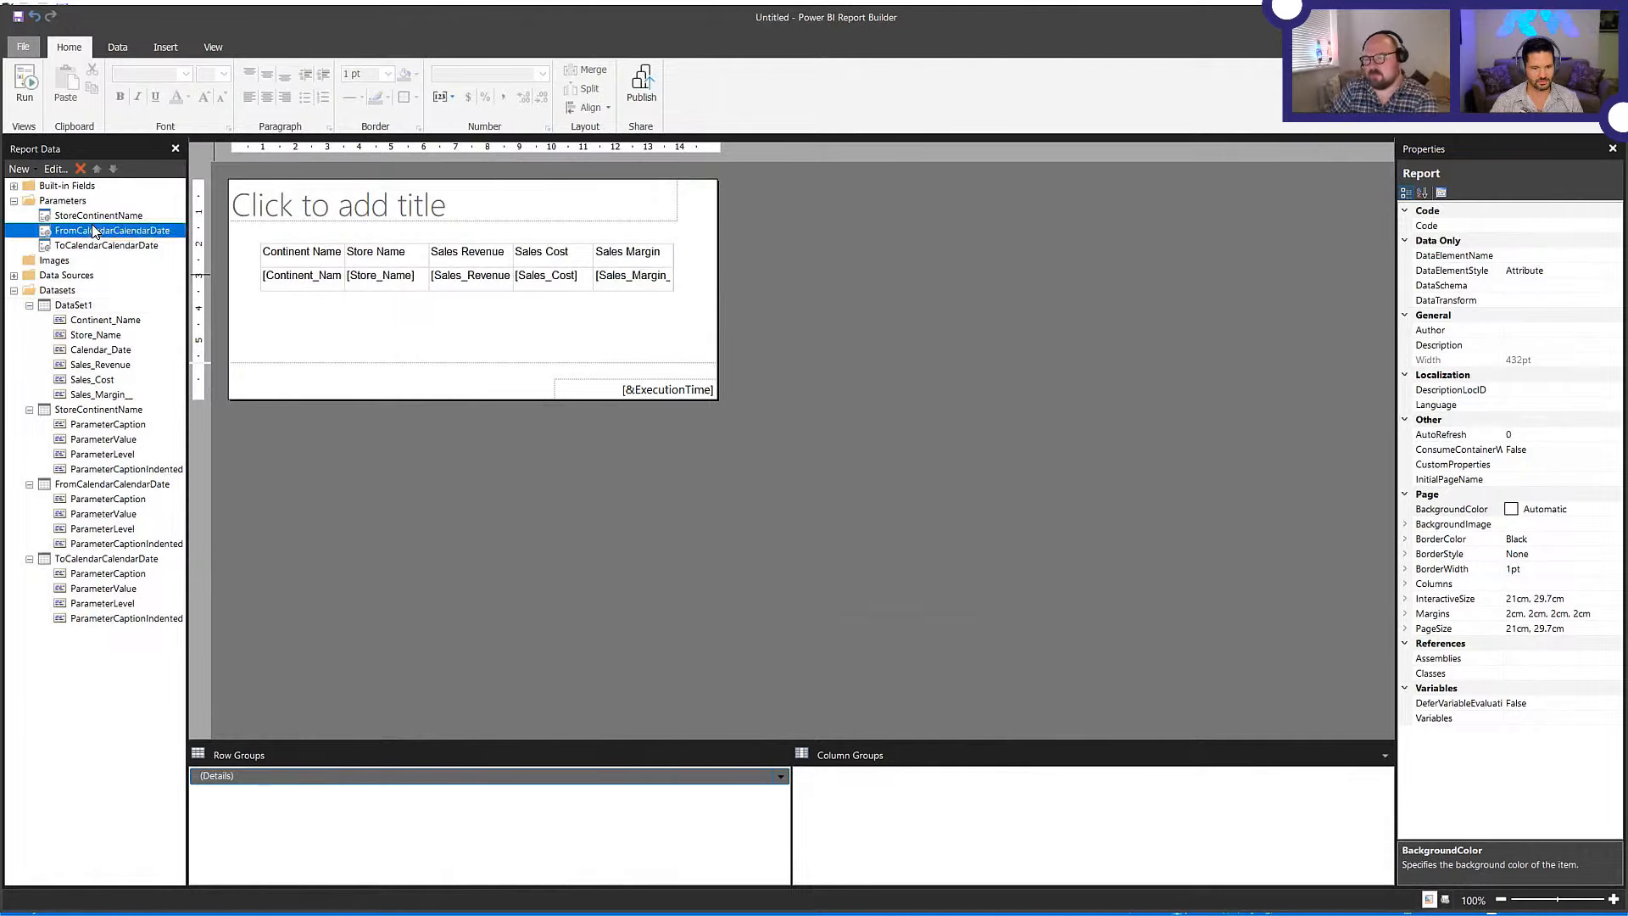
right_click(95, 229)
click(148, 251)
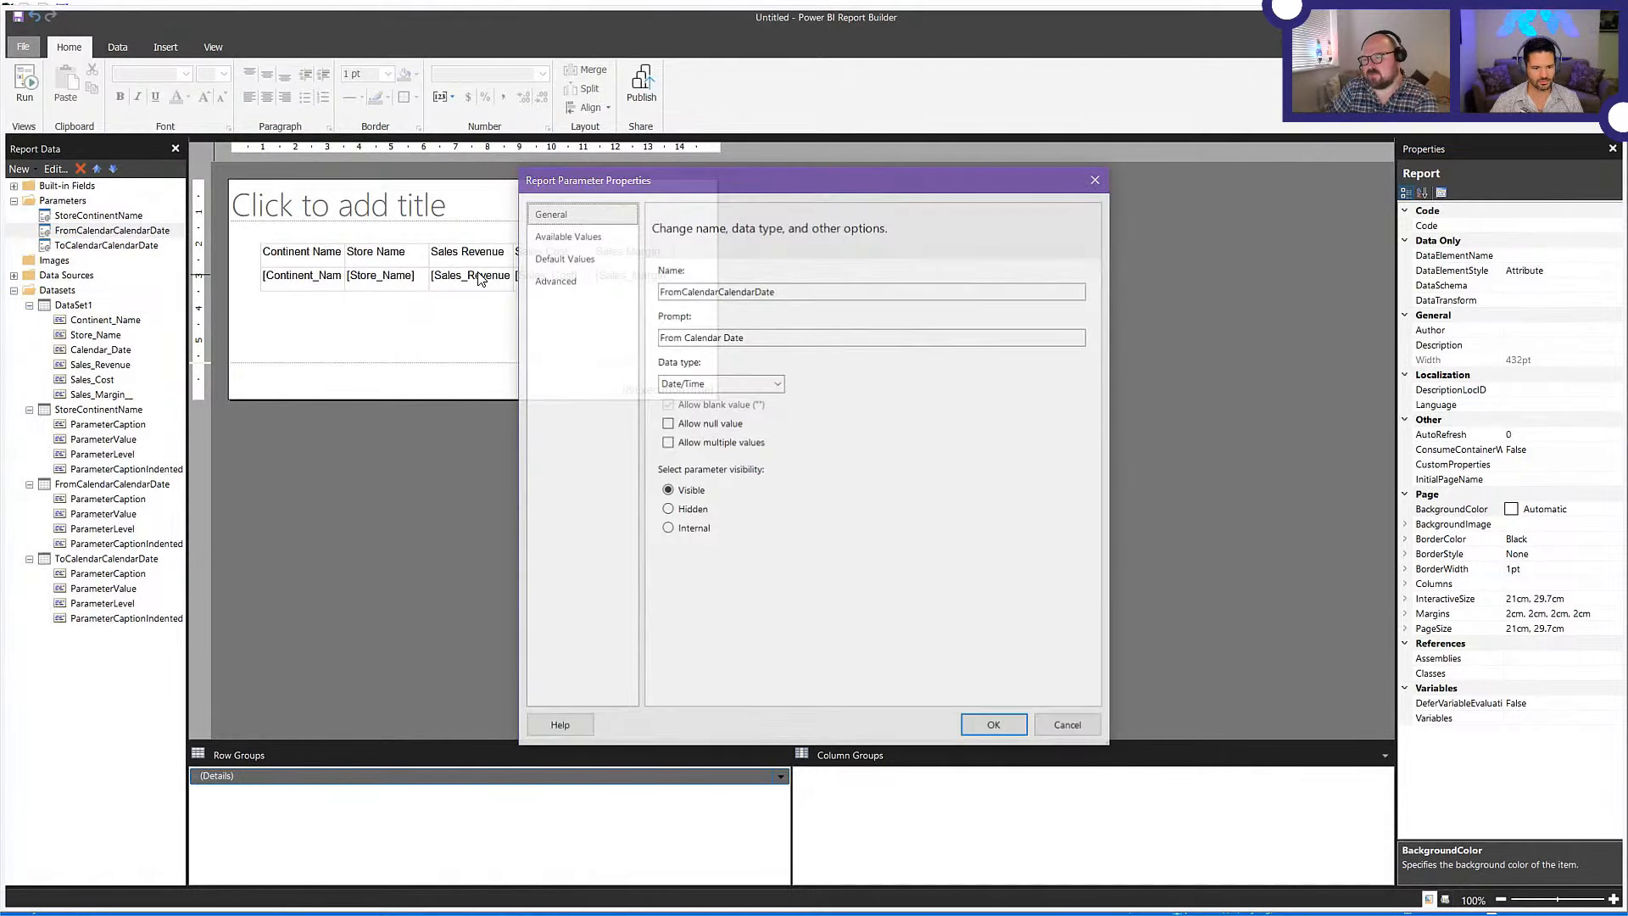
click(745, 383)
click(745, 399)
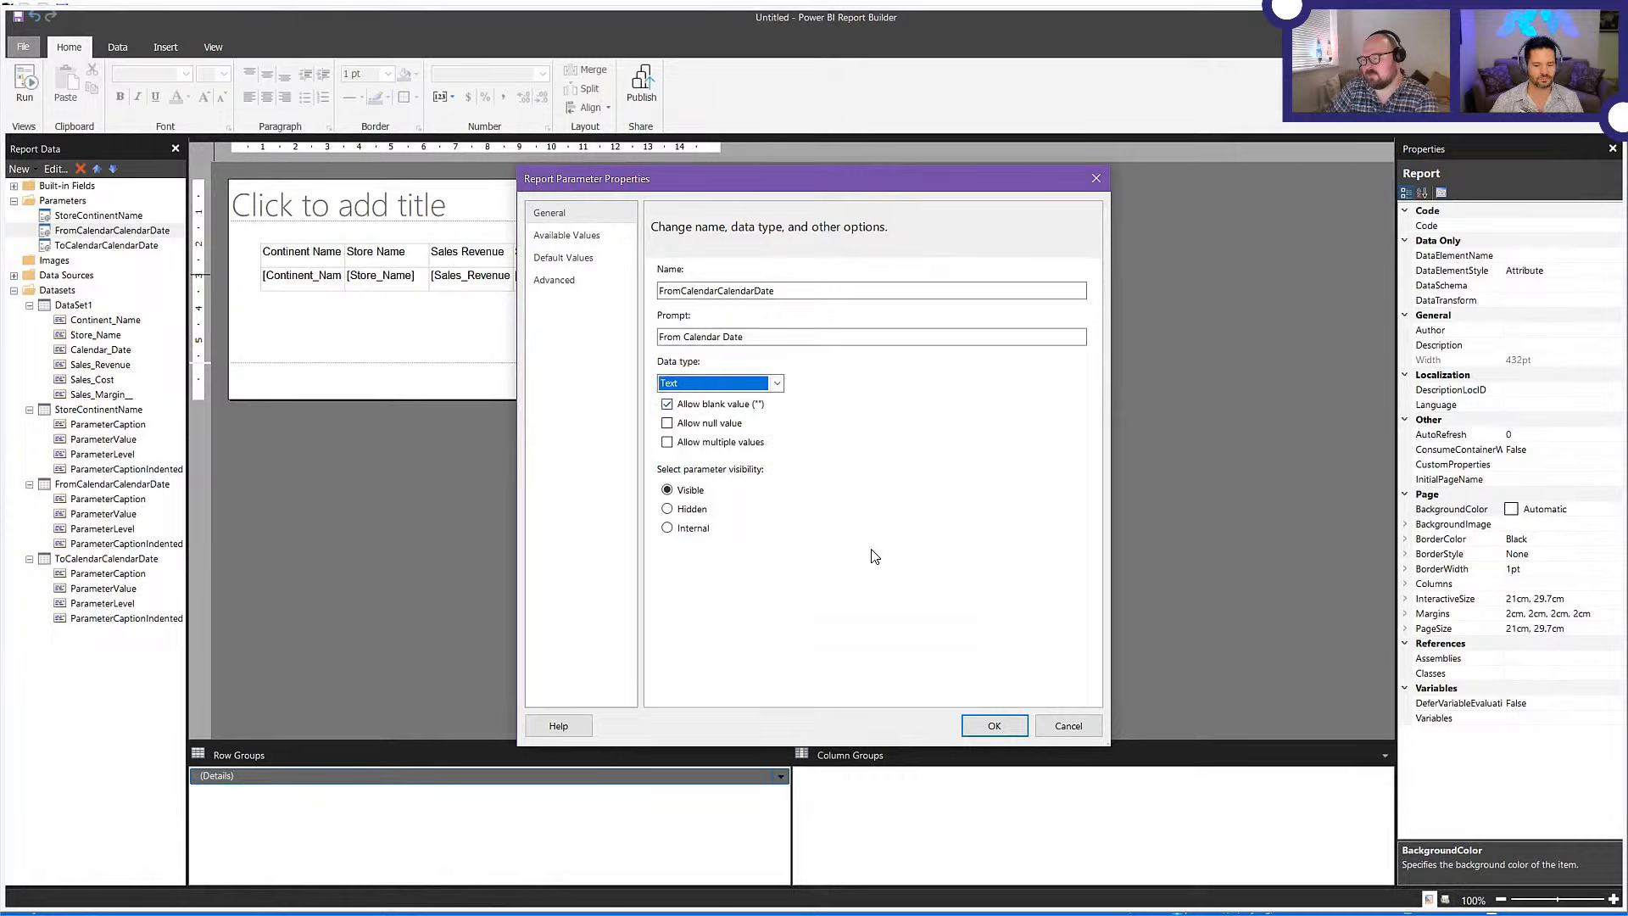
click(994, 725)
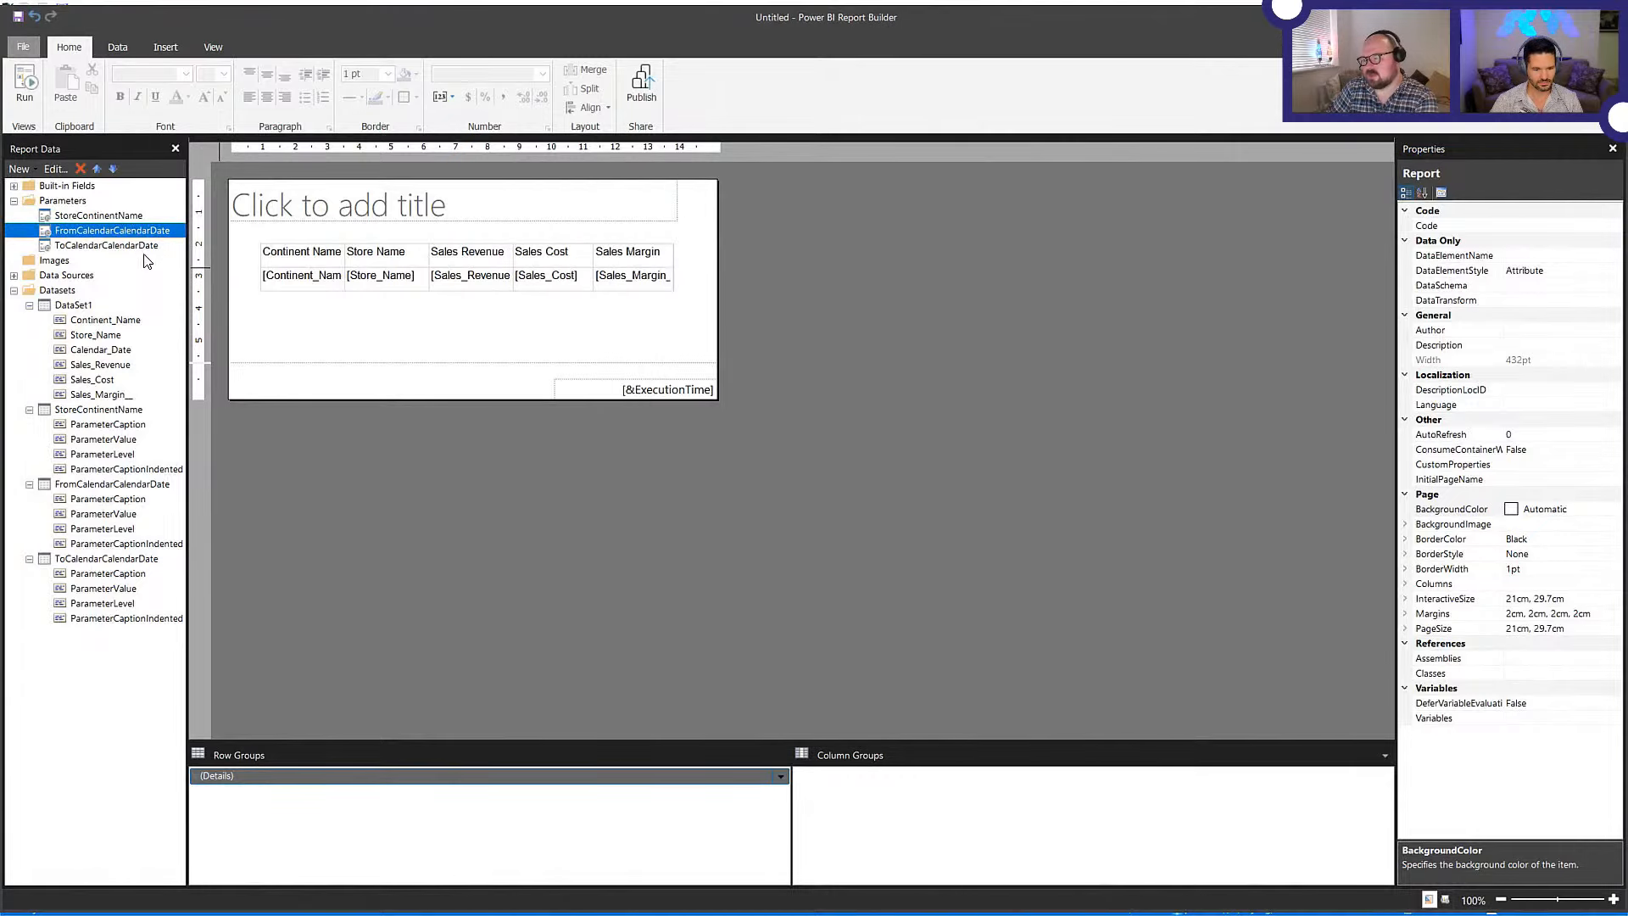
- Edit the ToCalendarCalendarDate parameter's data type in its properties and confirm
right_click(142, 248)
click(194, 256)
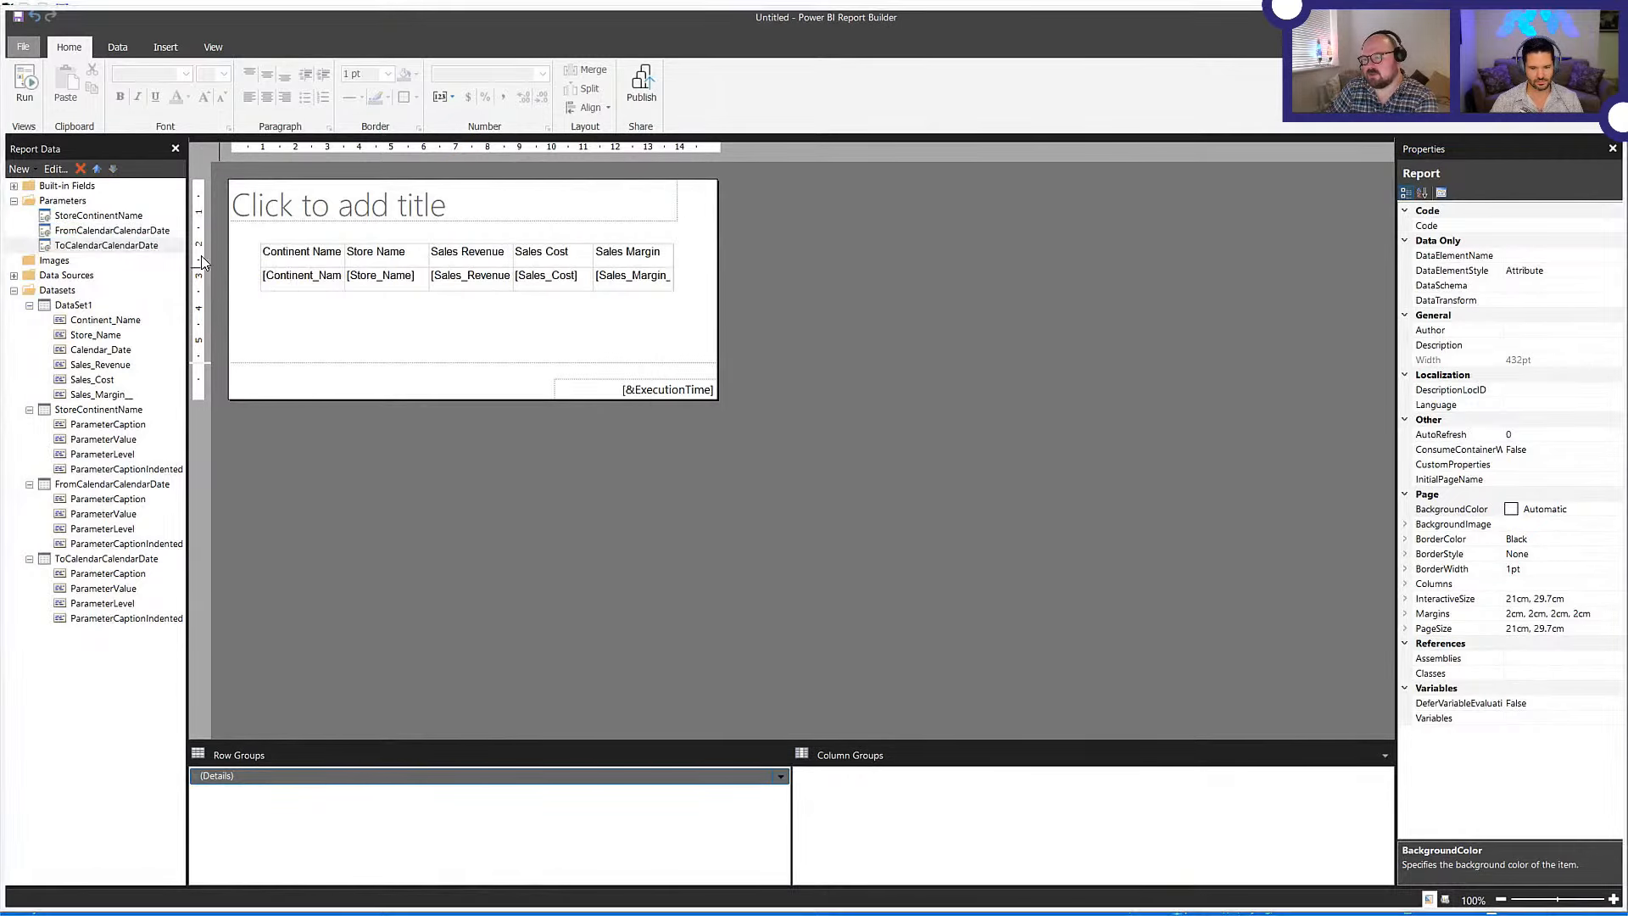
click(932, 549)
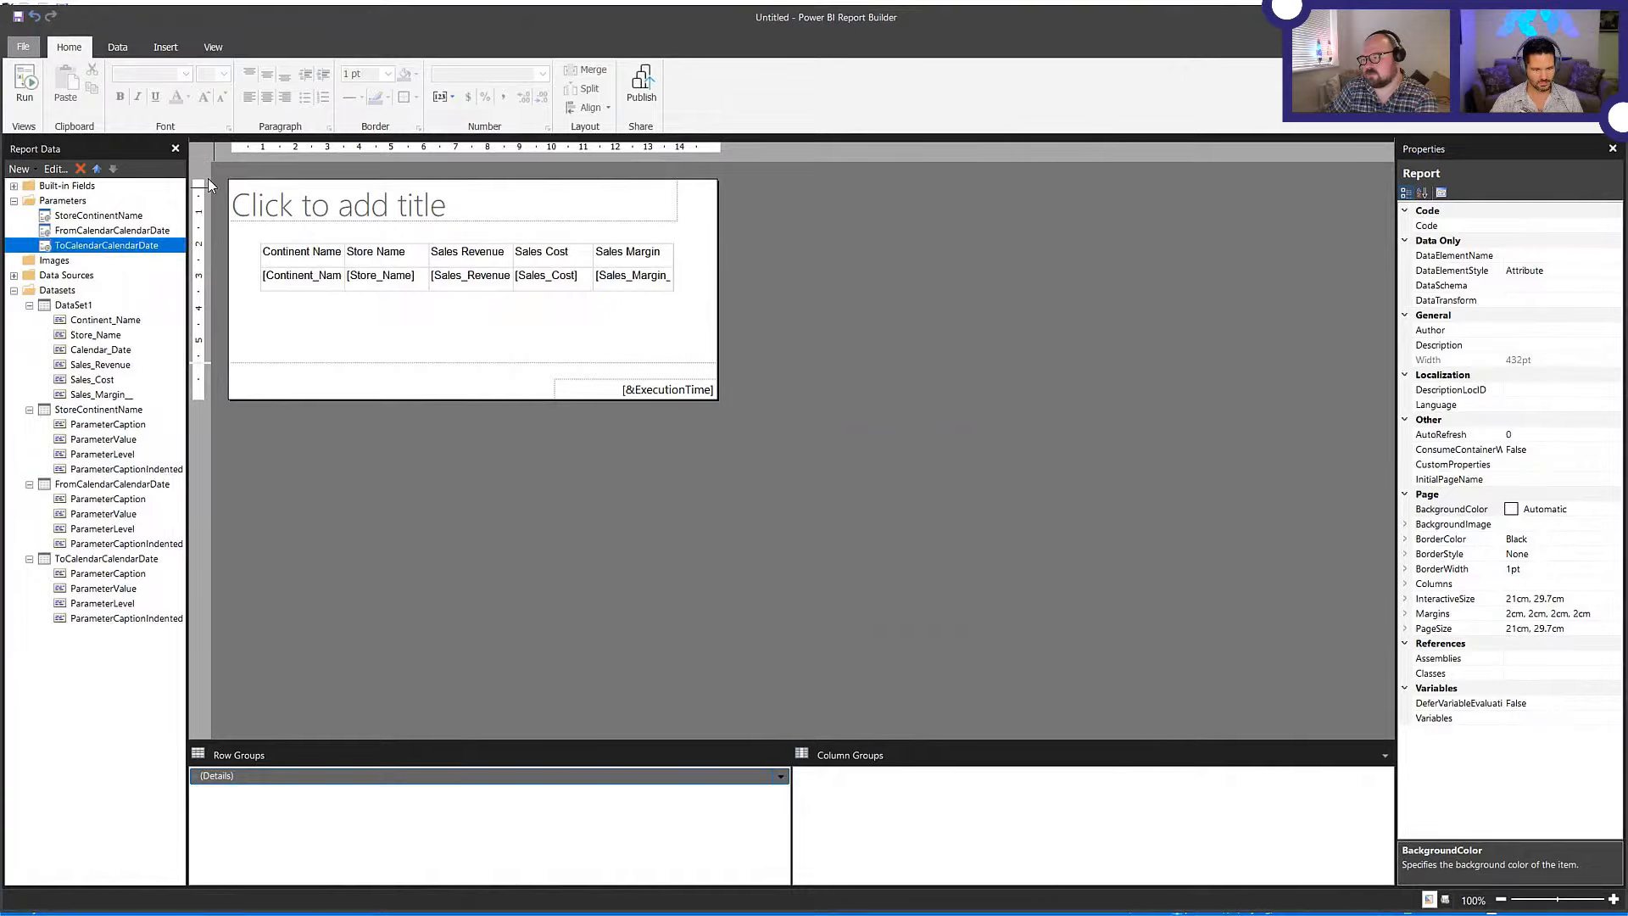
- Set the ToCalendarCalendarDate parameter's data type to Text and confirm its properties
right_click(116, 246)
right_click(157, 246)
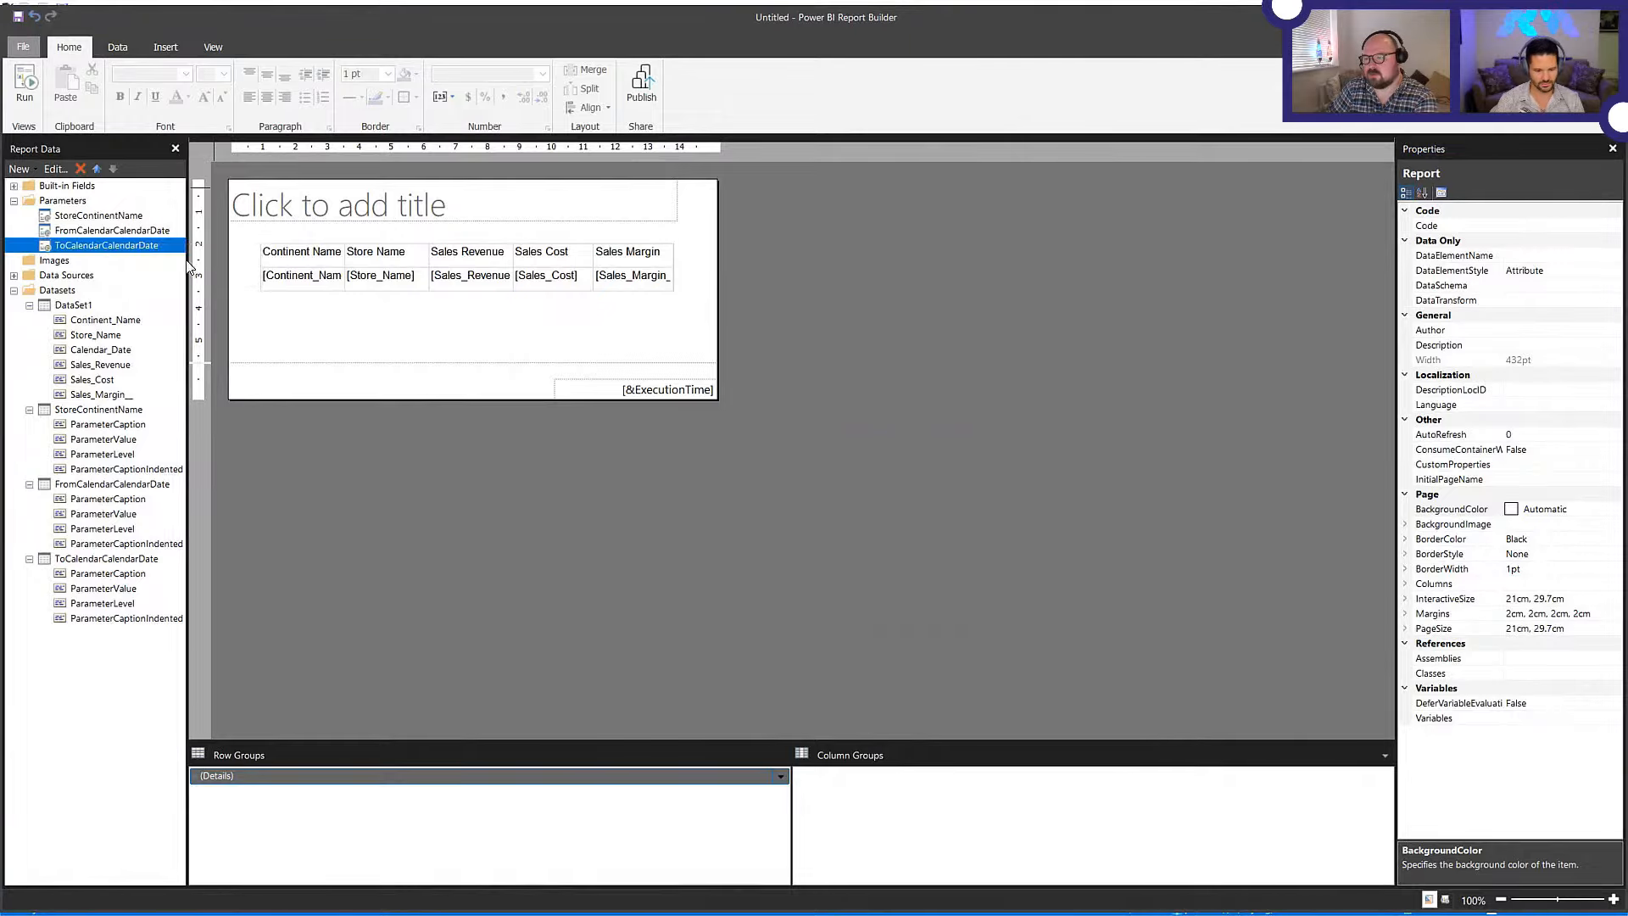
click(195, 279)
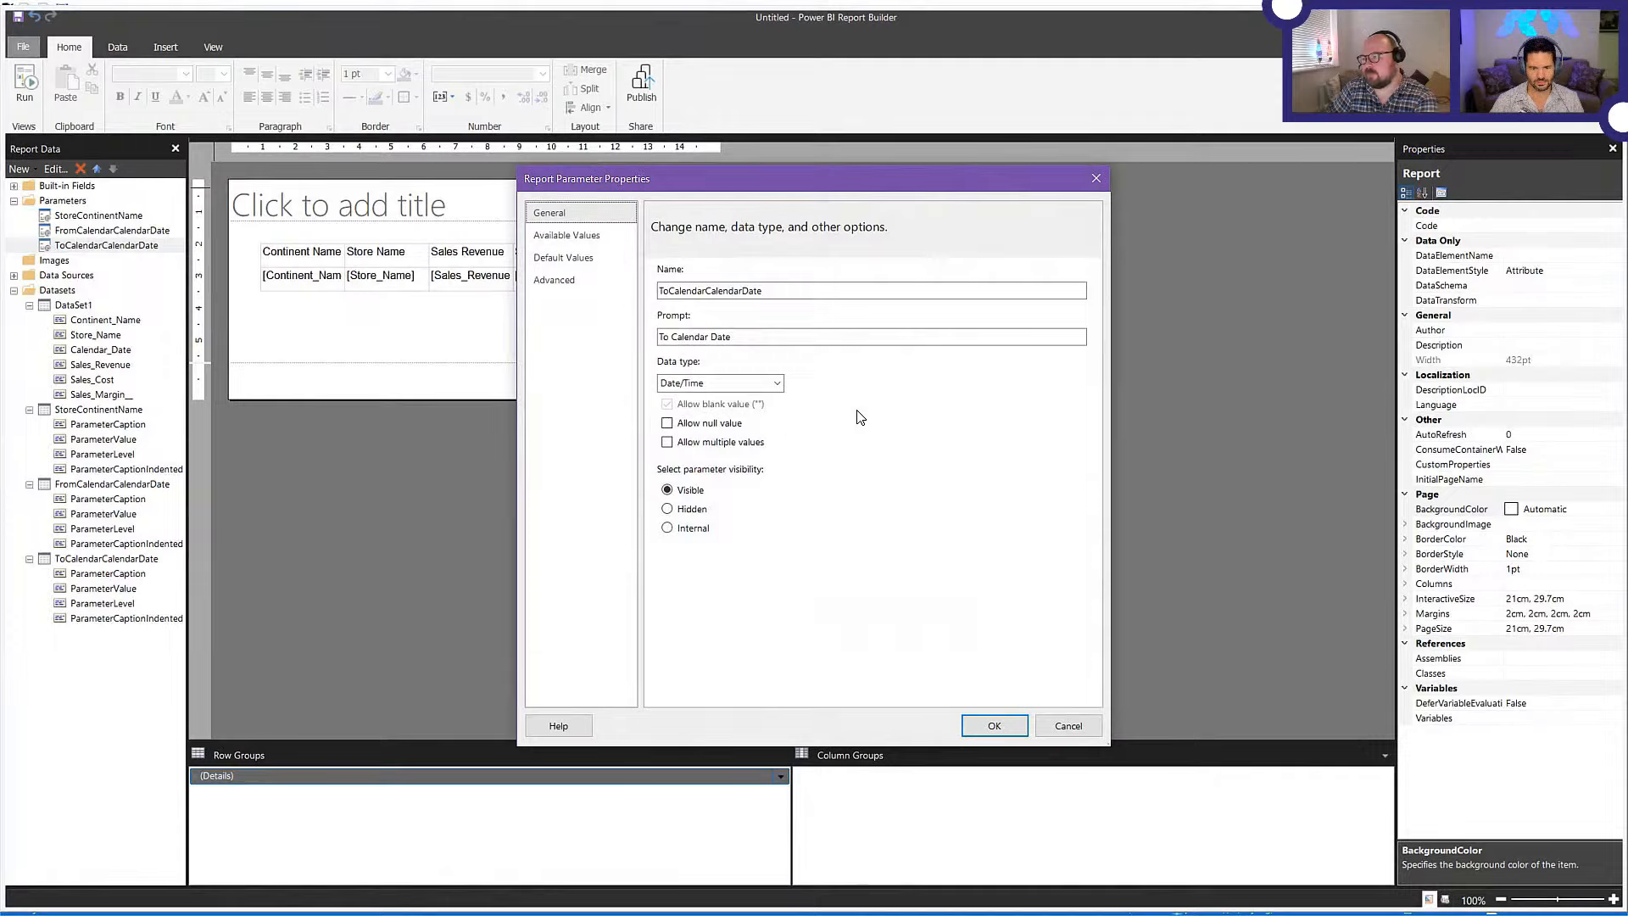
click(719, 384)
click(701, 399)
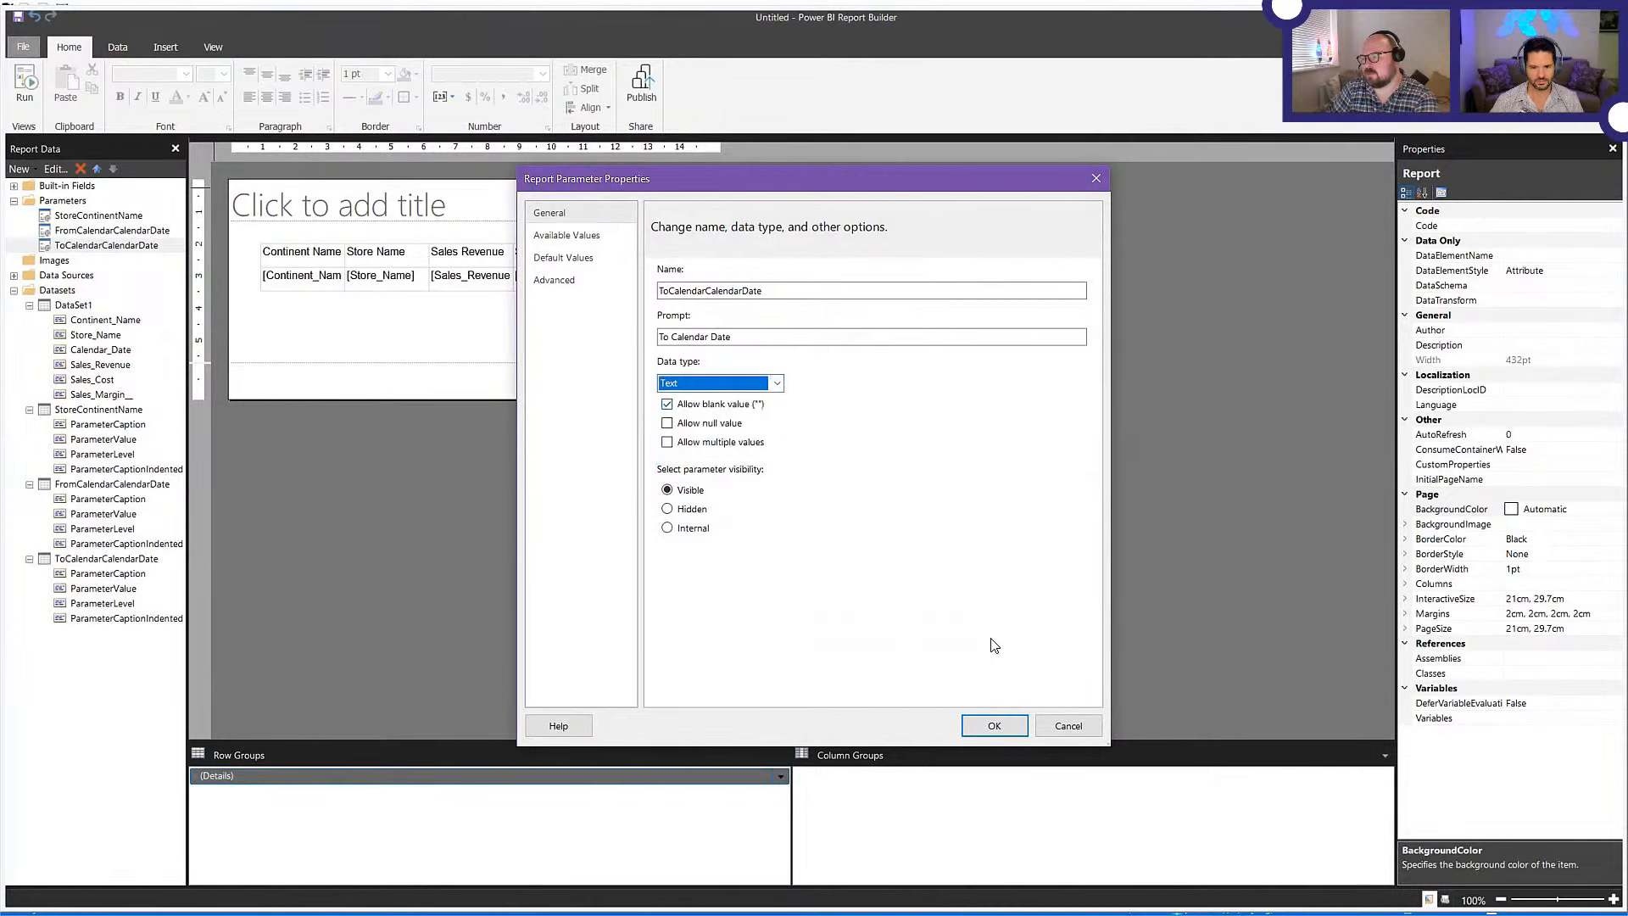
click(994, 726)
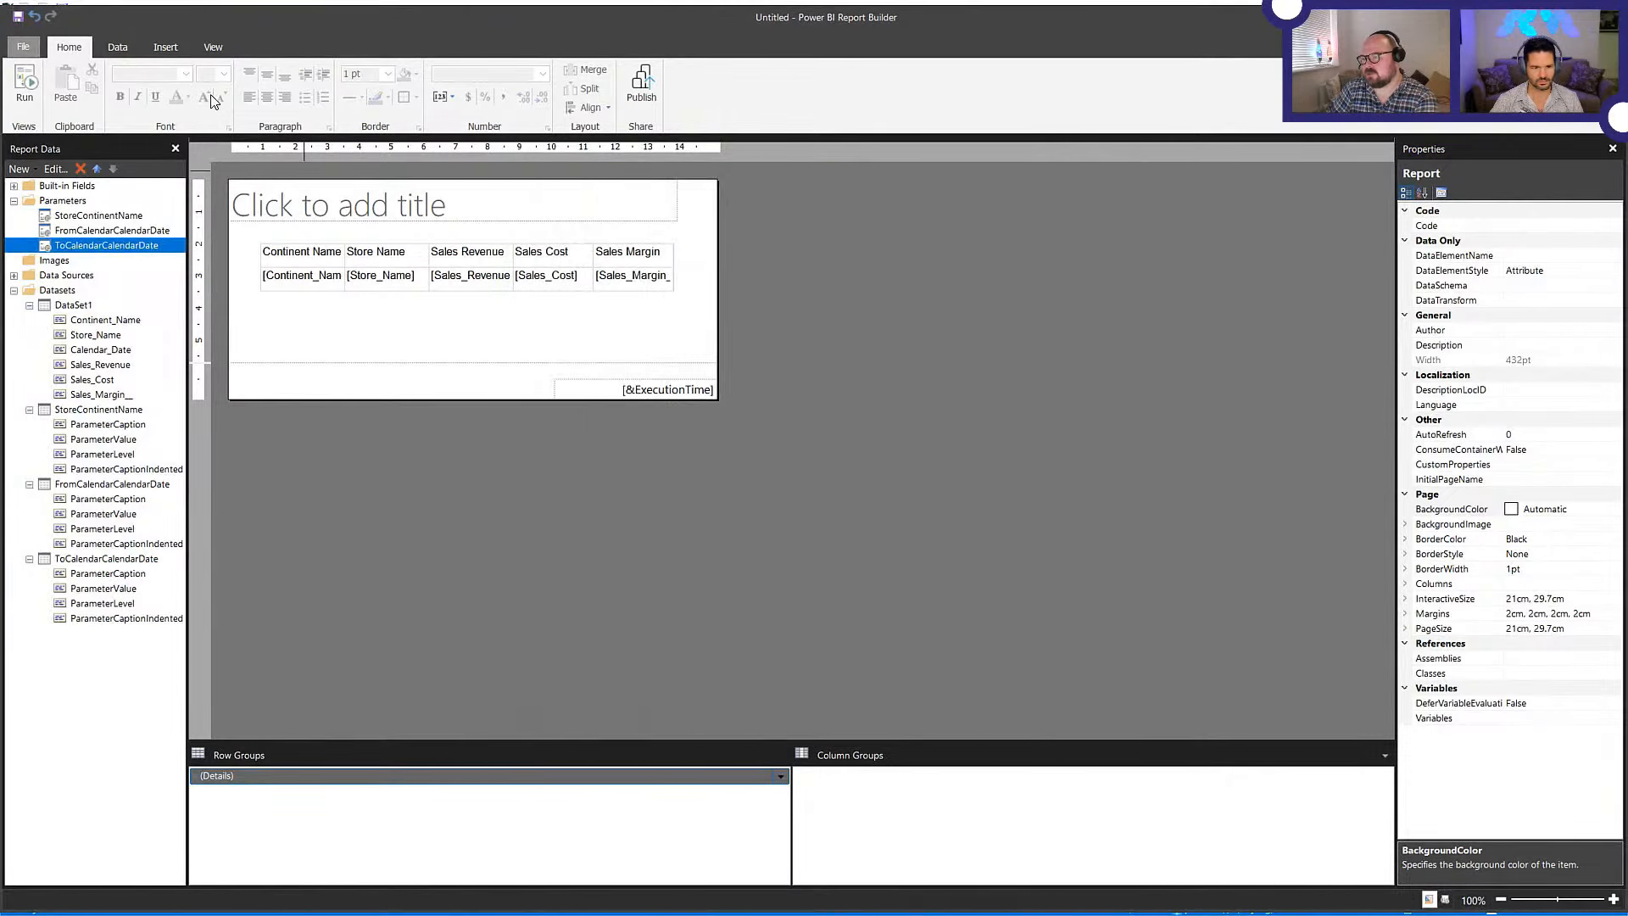
- Run the report and choose Europe as the Continent Name parameter
click(24, 85)
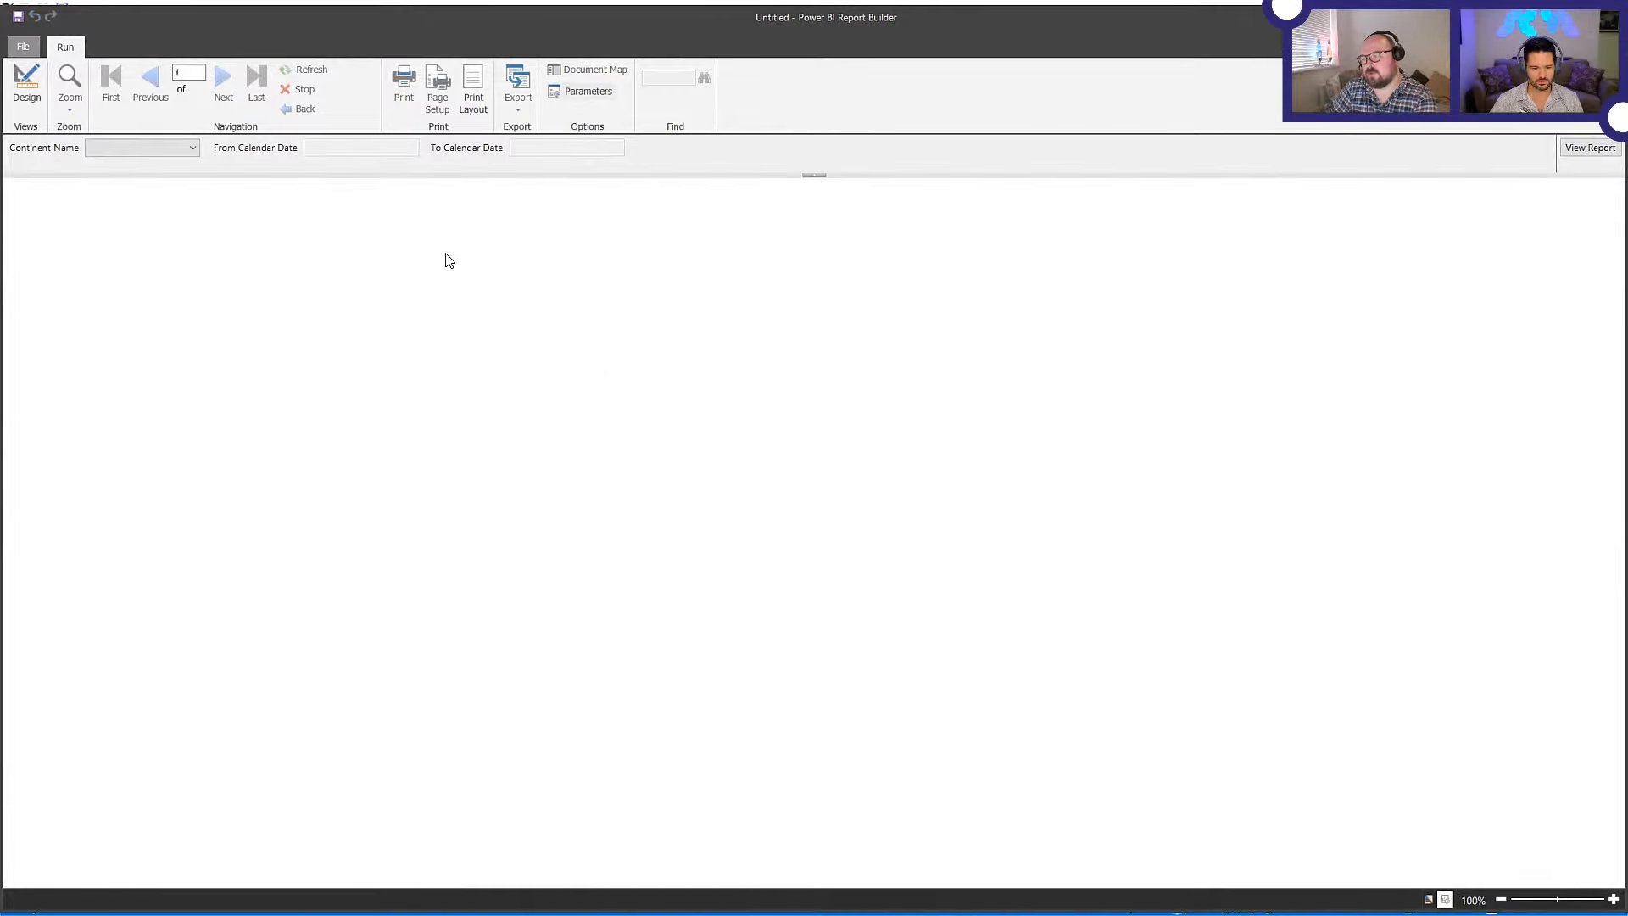
click(195, 149)
click(106, 198)
click(334, 204)
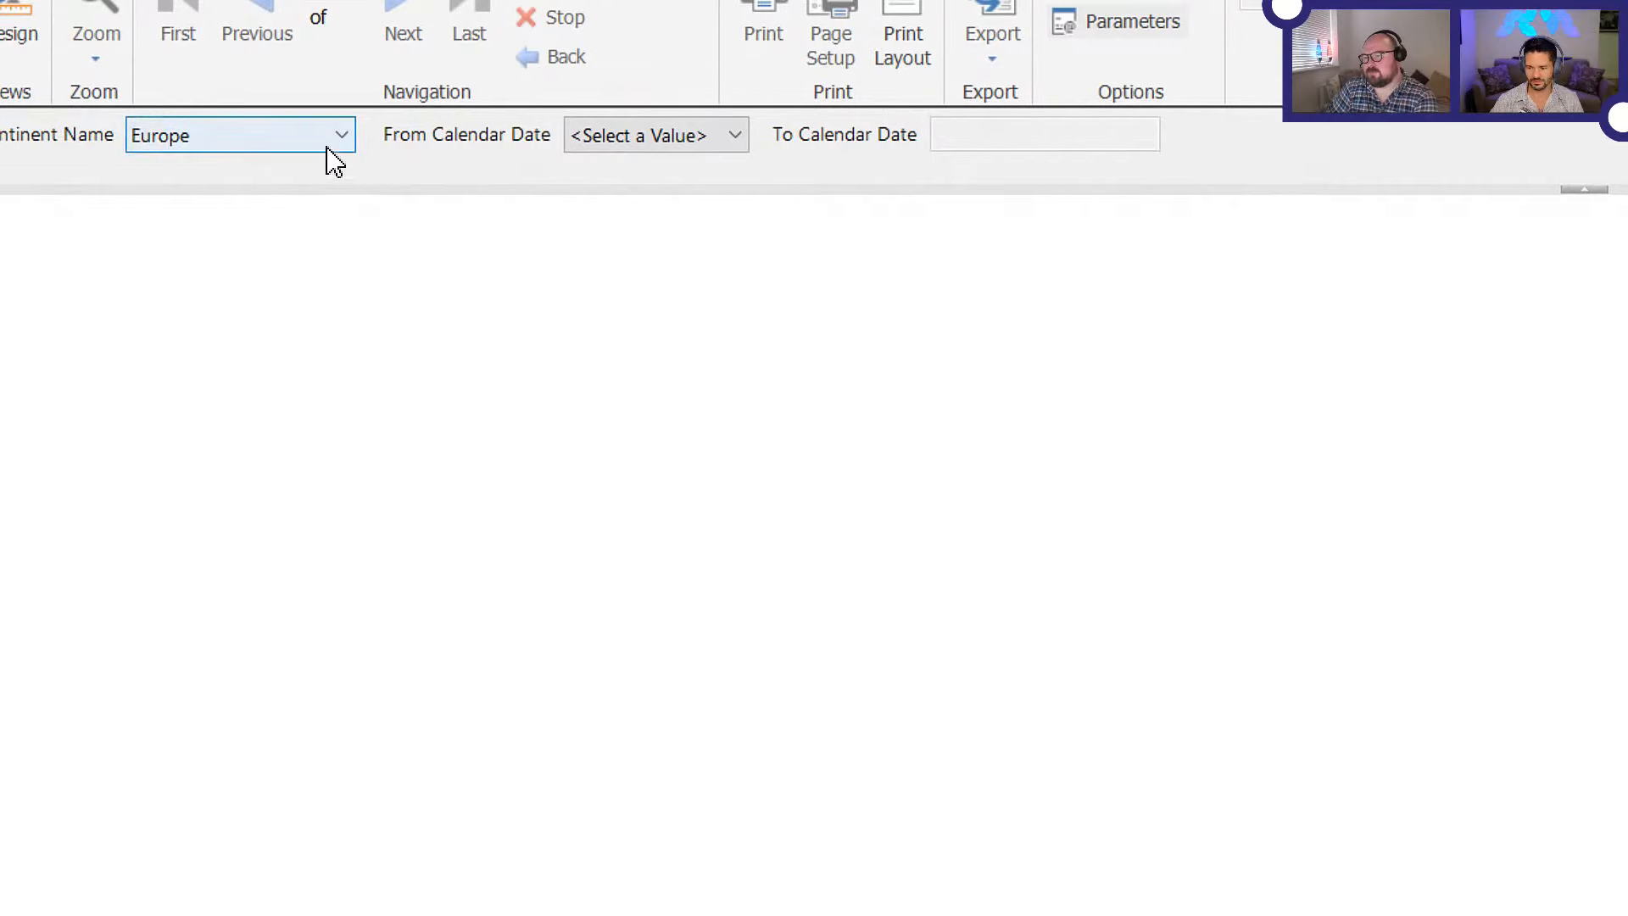
- Preview the report for calendar dates from 01/09/2021 to 09/09/2021 and look through the resulting store rows
click(734, 138)
drag(730, 203, 723, 791)
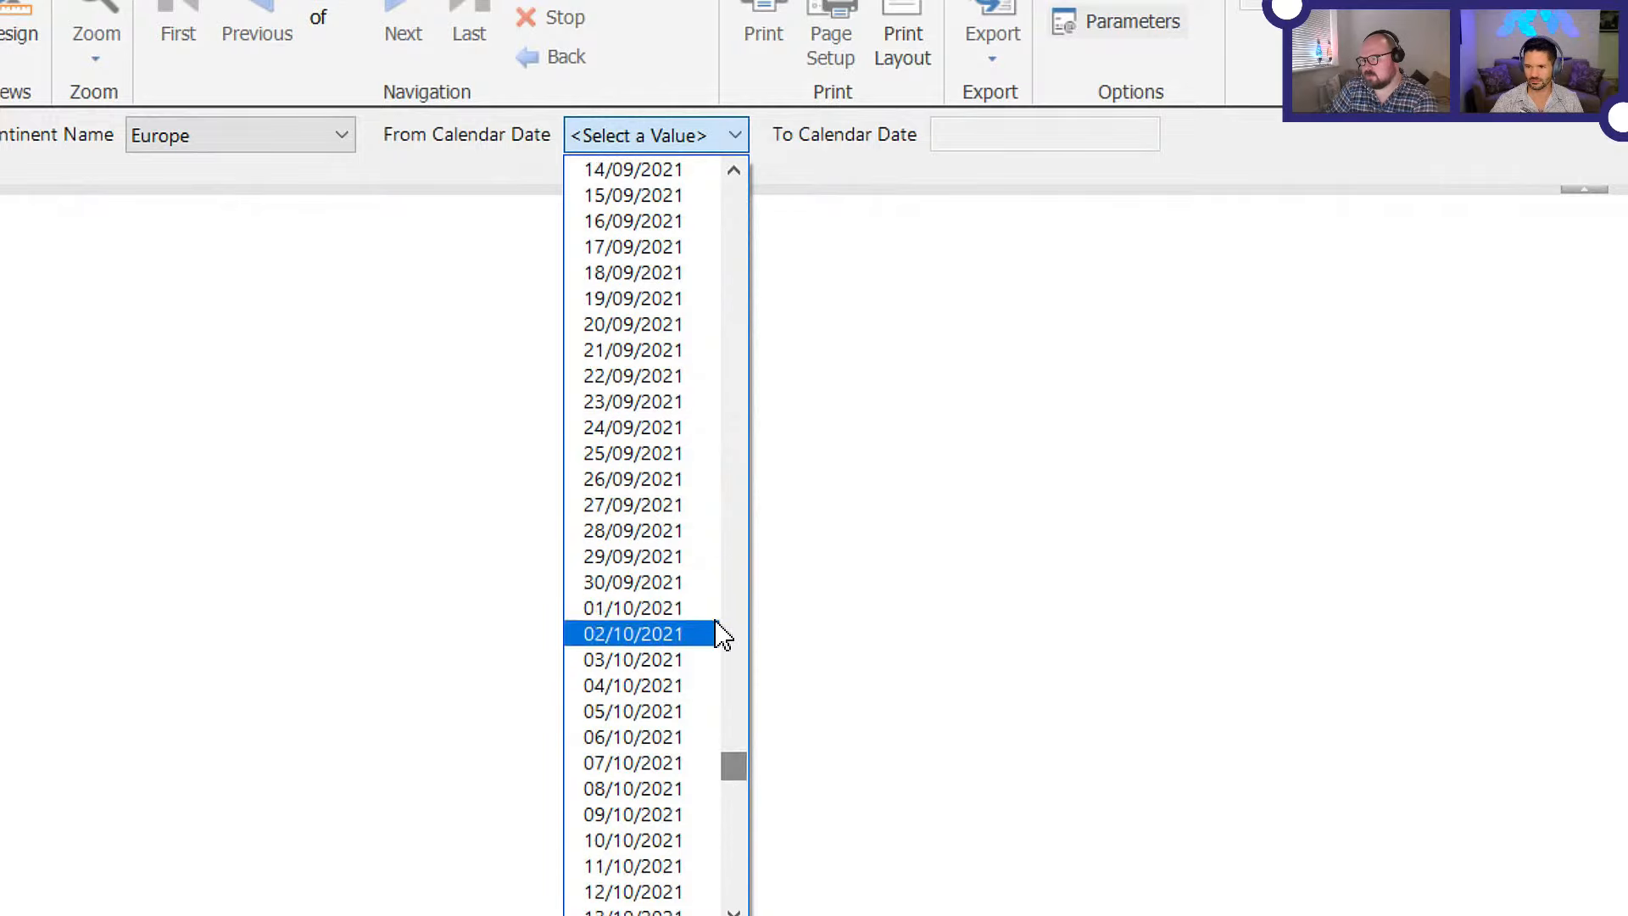
scroll(716, 634, up, 6)
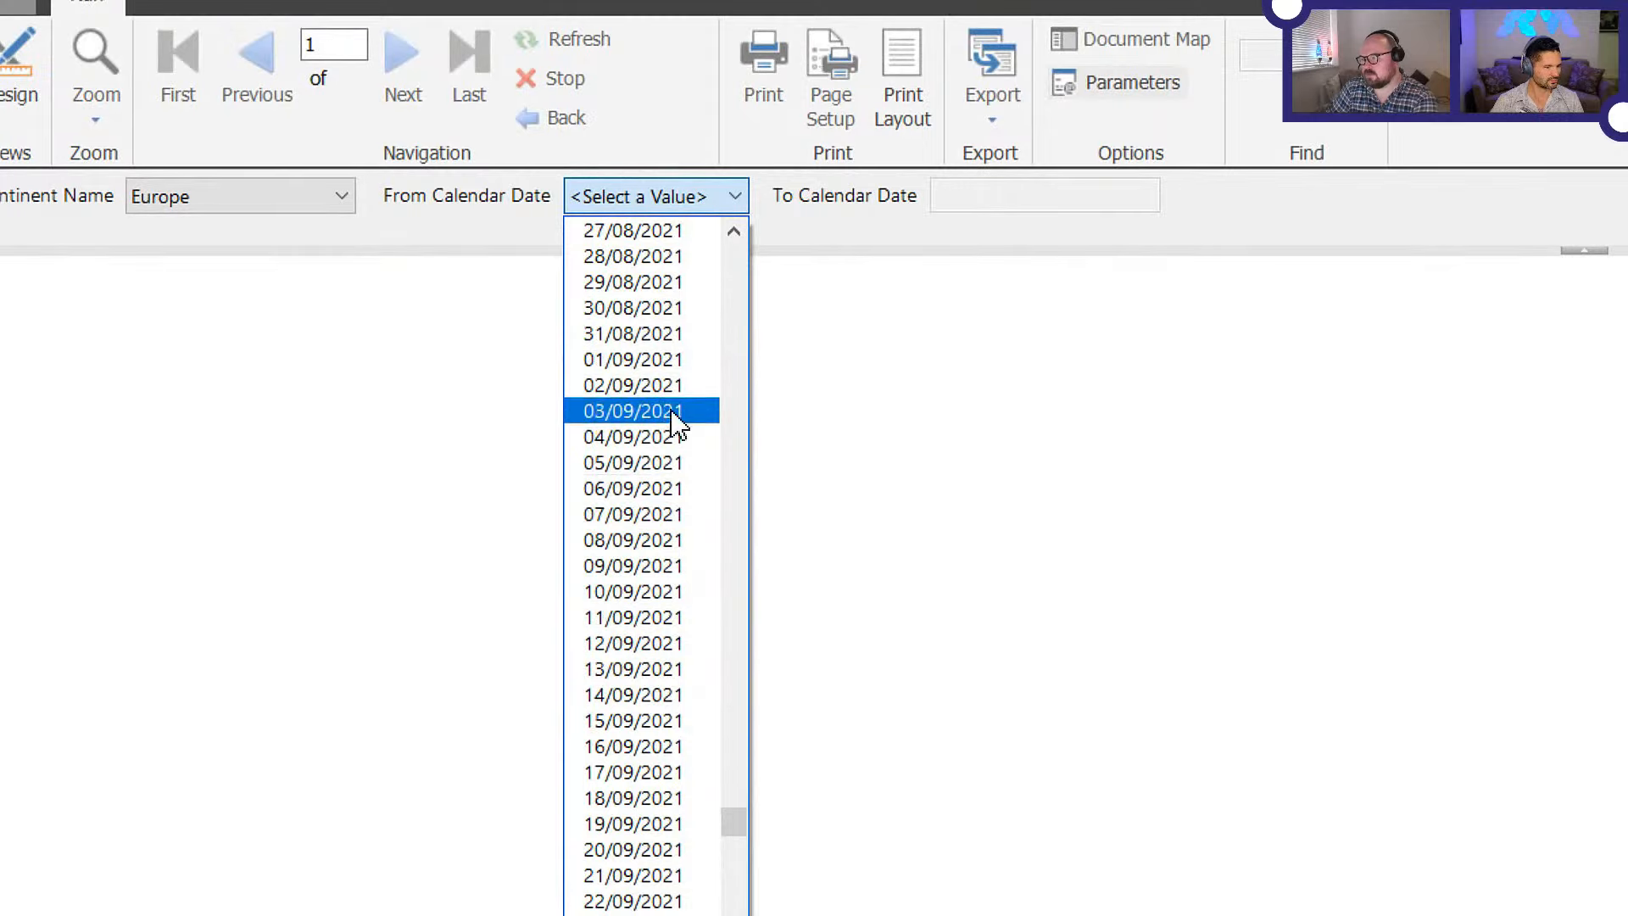
click(670, 360)
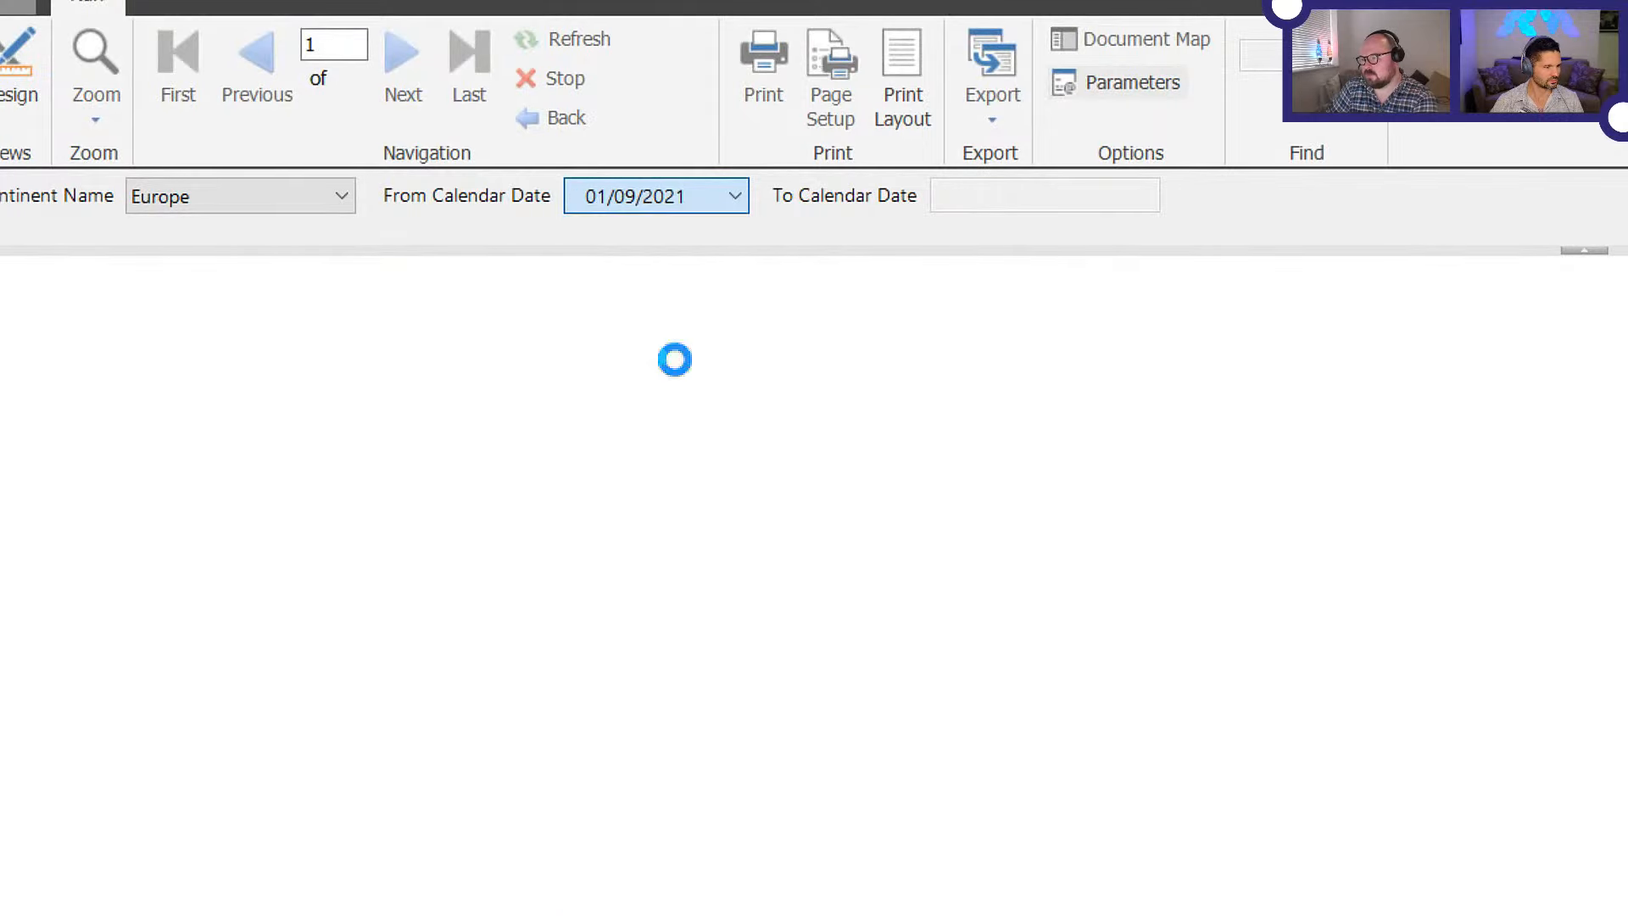
click(1083, 205)
scroll(963, 511, down, 1)
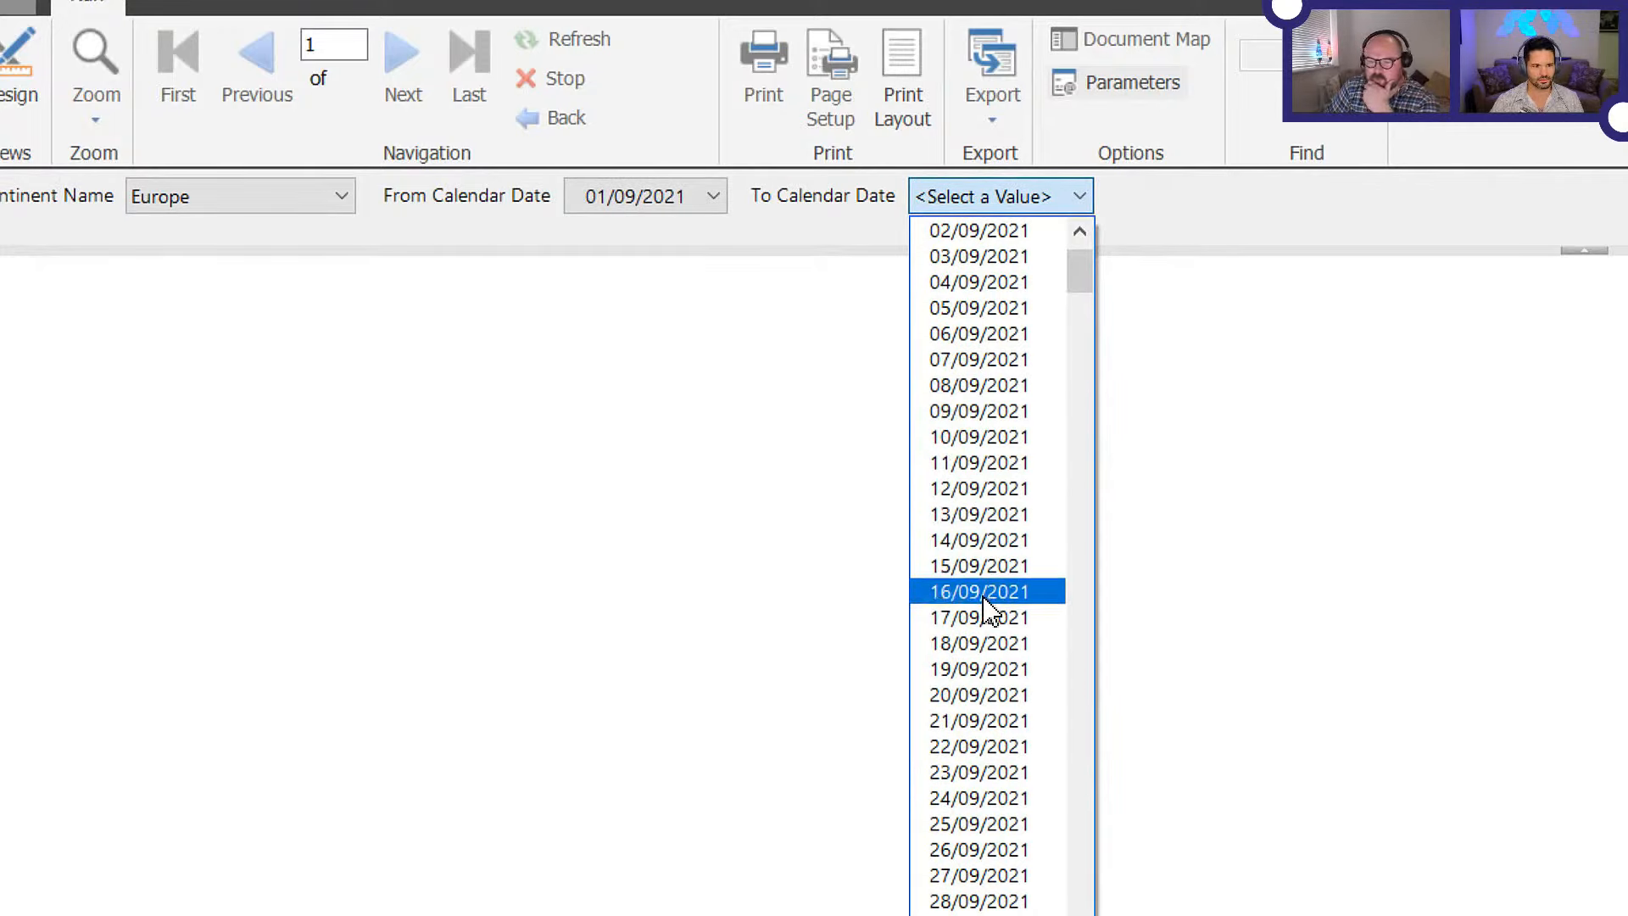
click(1001, 412)
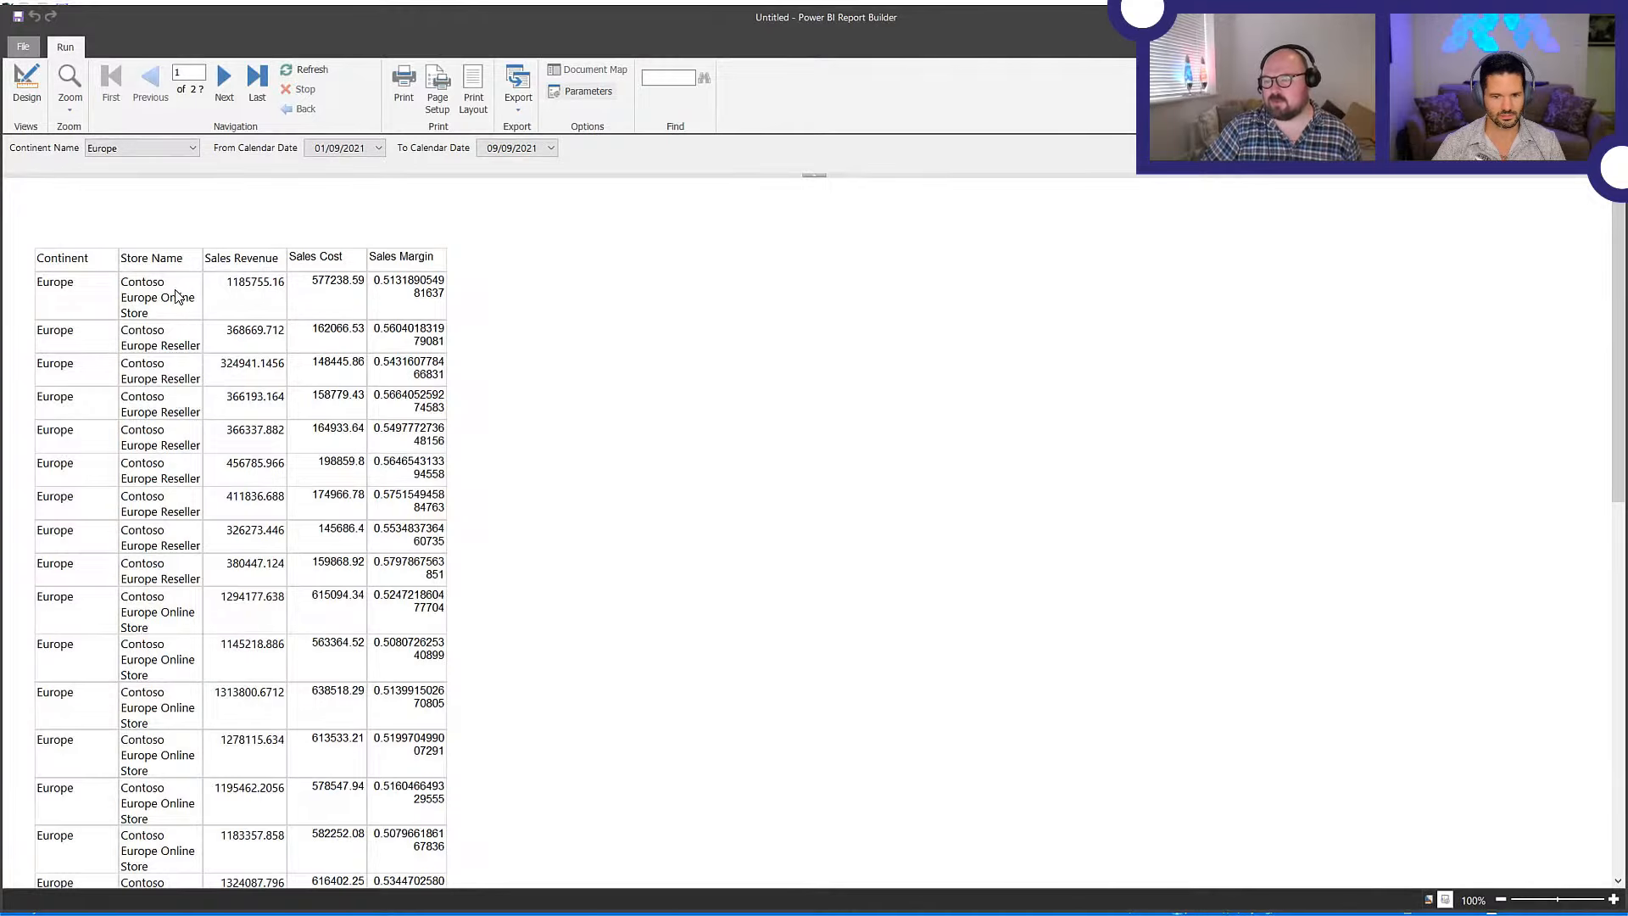
scroll(189, 311, down, 3)
scroll(190, 312, up, 3)
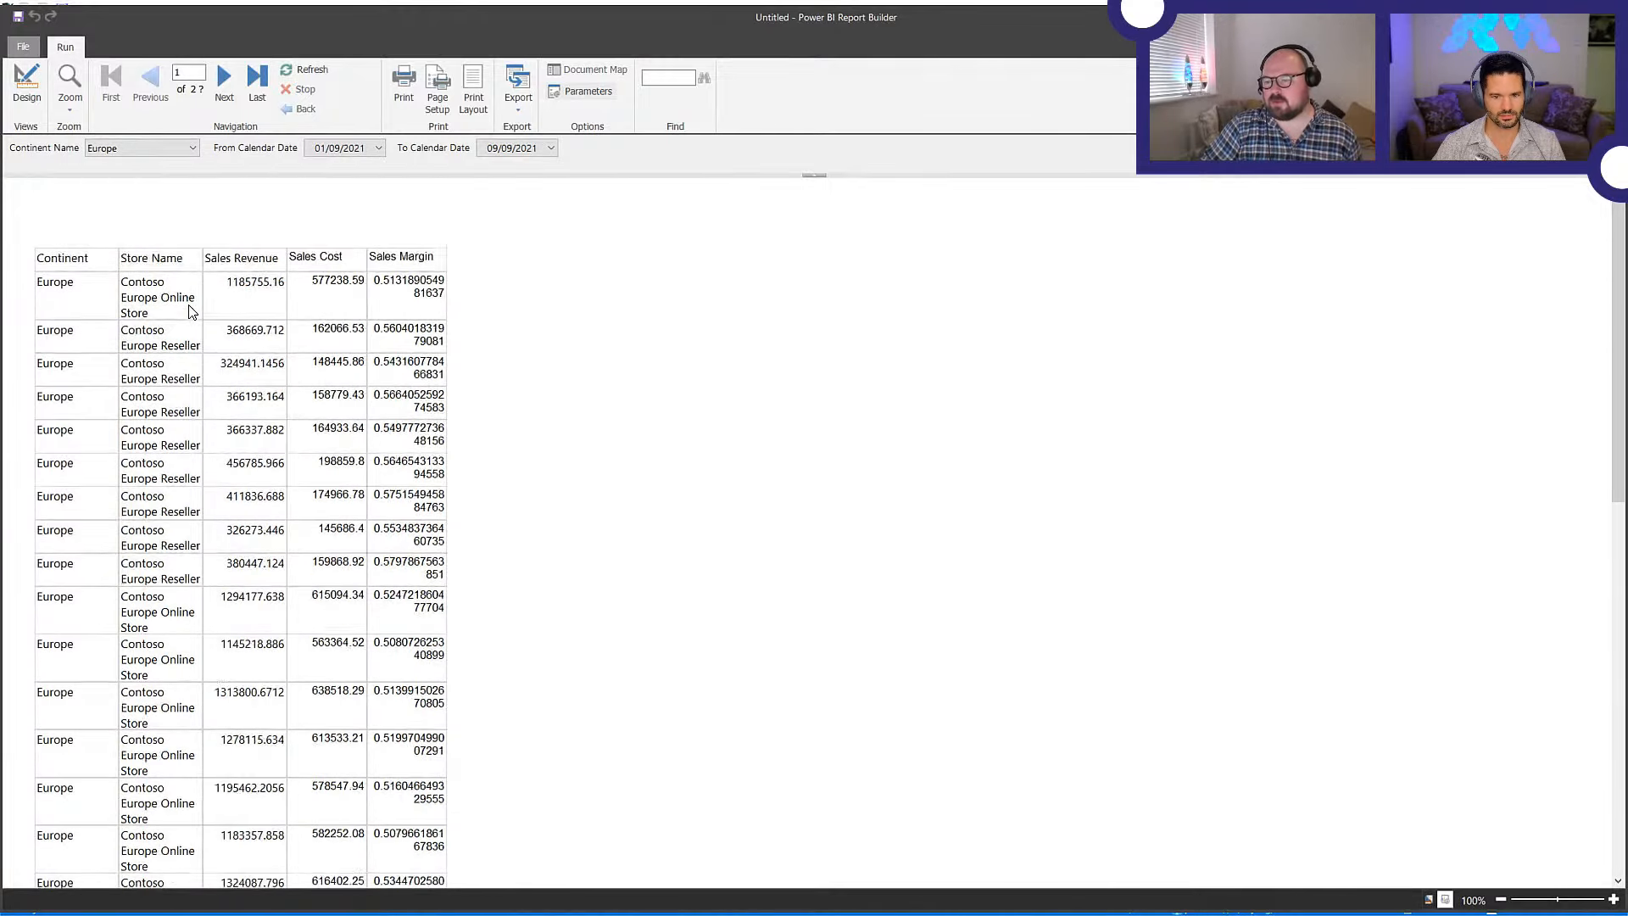
- Return to the report design and add the Calendar_Date field as a table column between Store Name and Sales Revenue
click(25, 85)
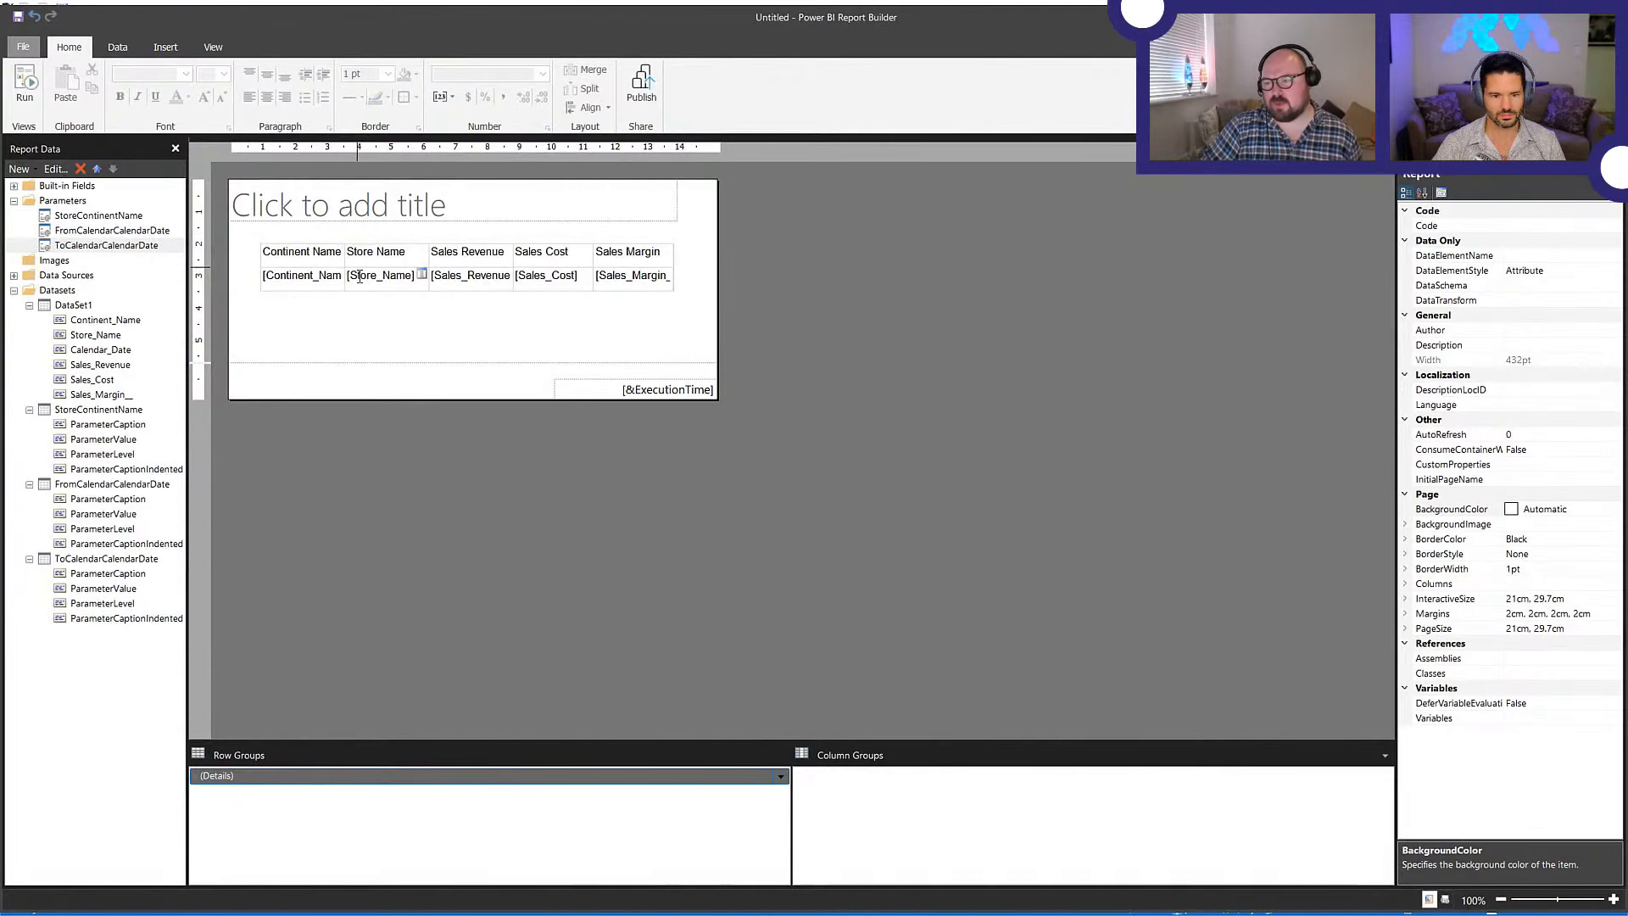
drag(121, 354, 425, 286)
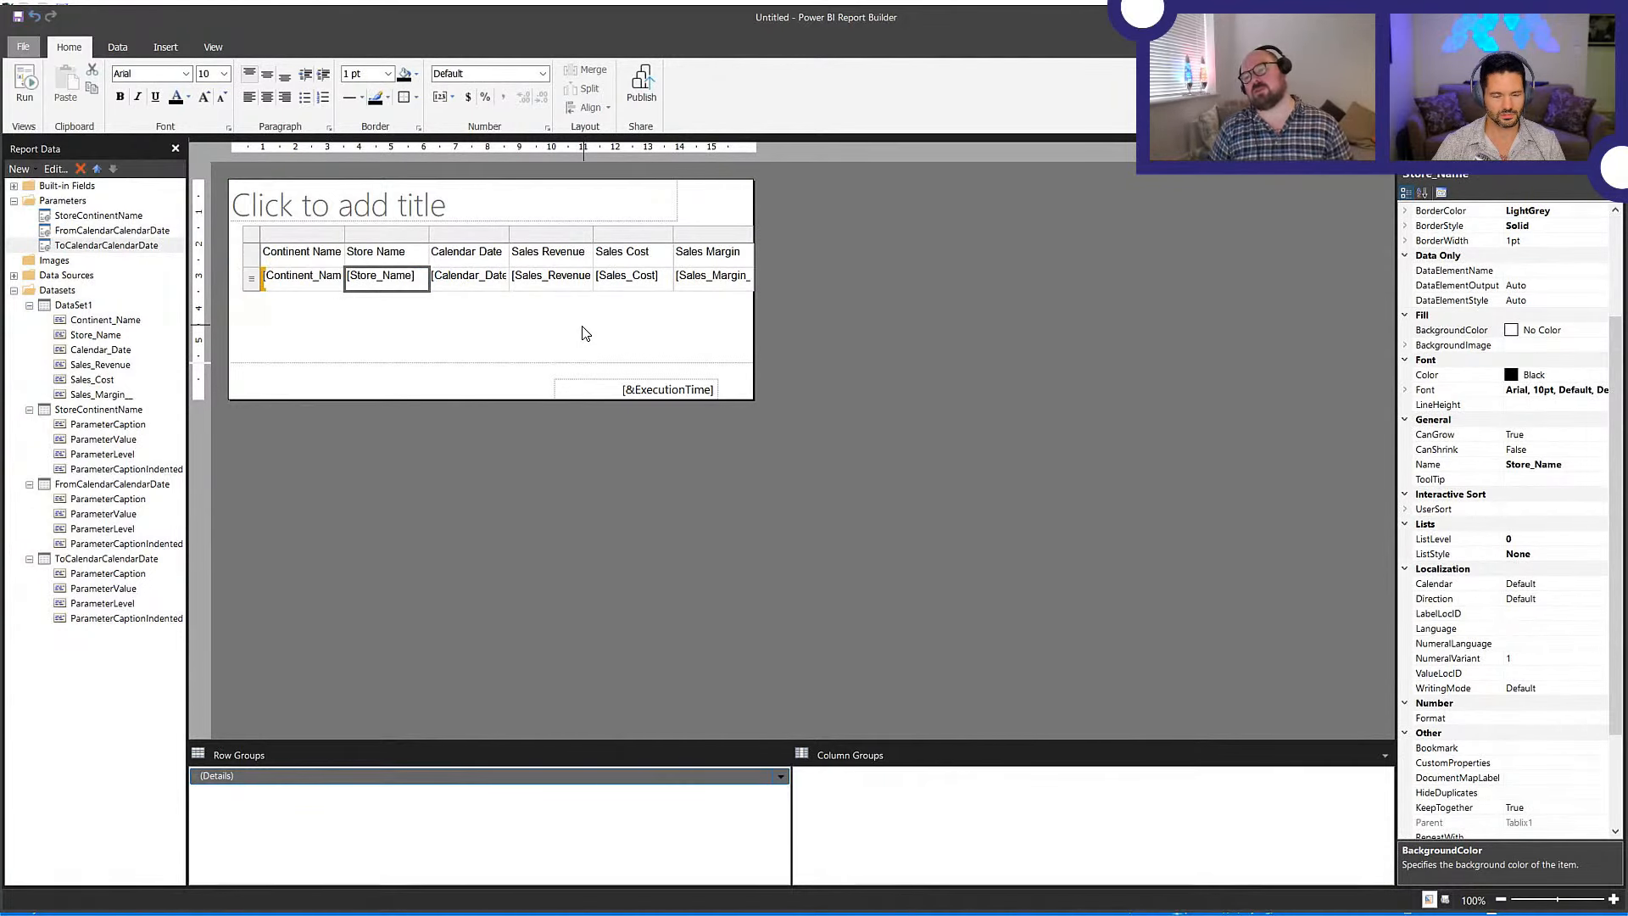
click(457, 350)
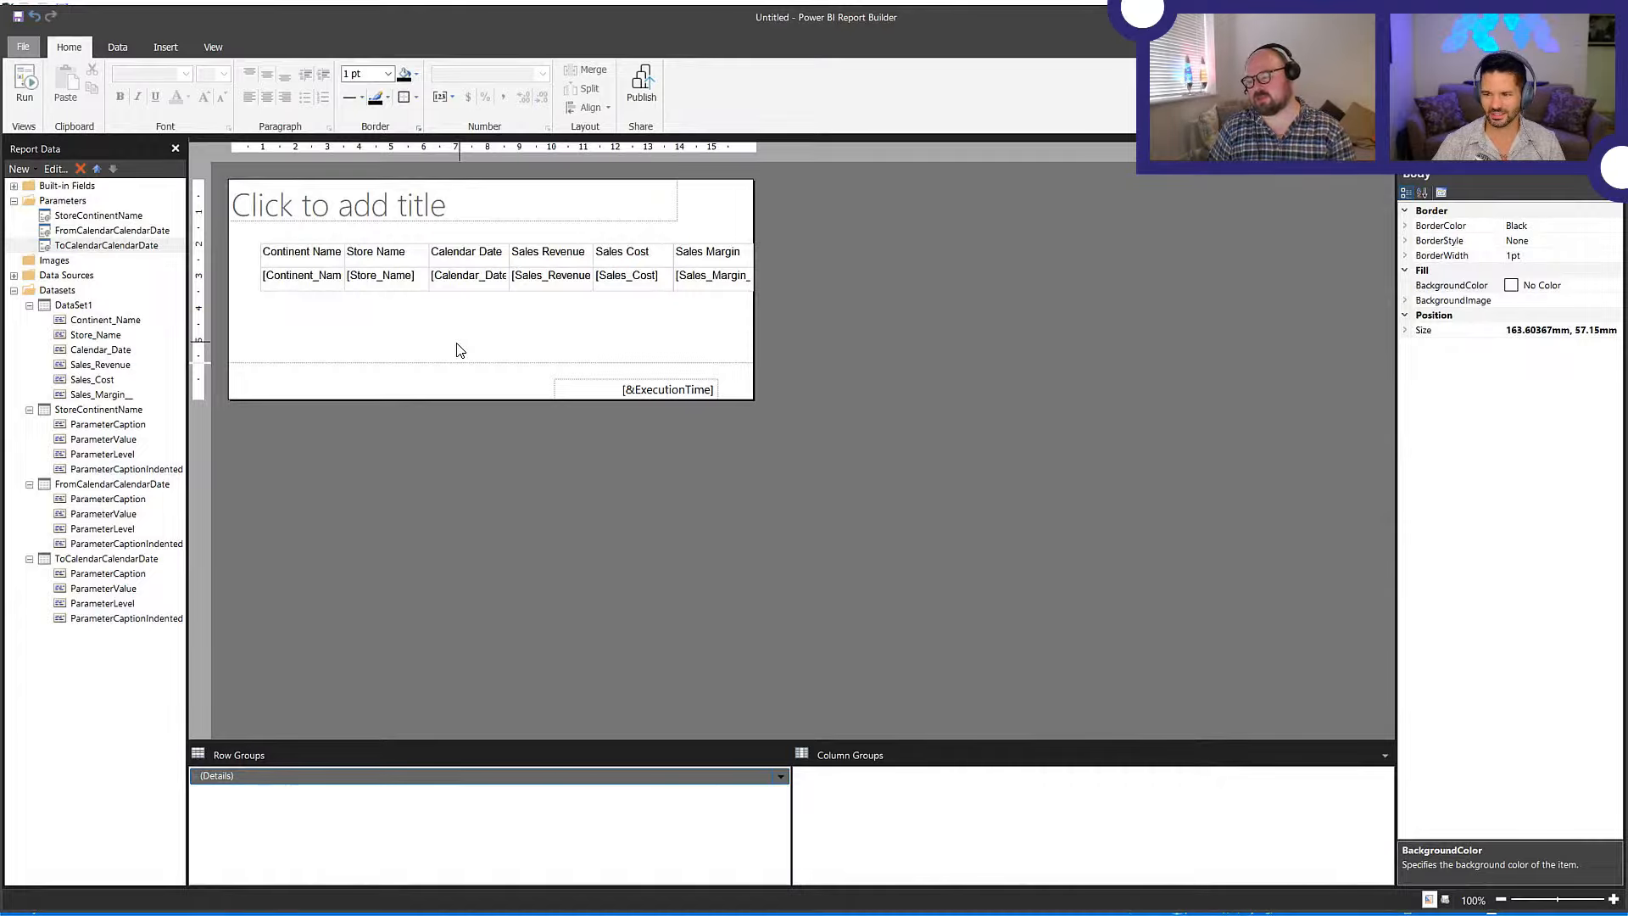
- Set the FromCalendarCalendarDate parameter to Date/Time with available values None and no default value, and confirm
right_click(136, 230)
click(195, 259)
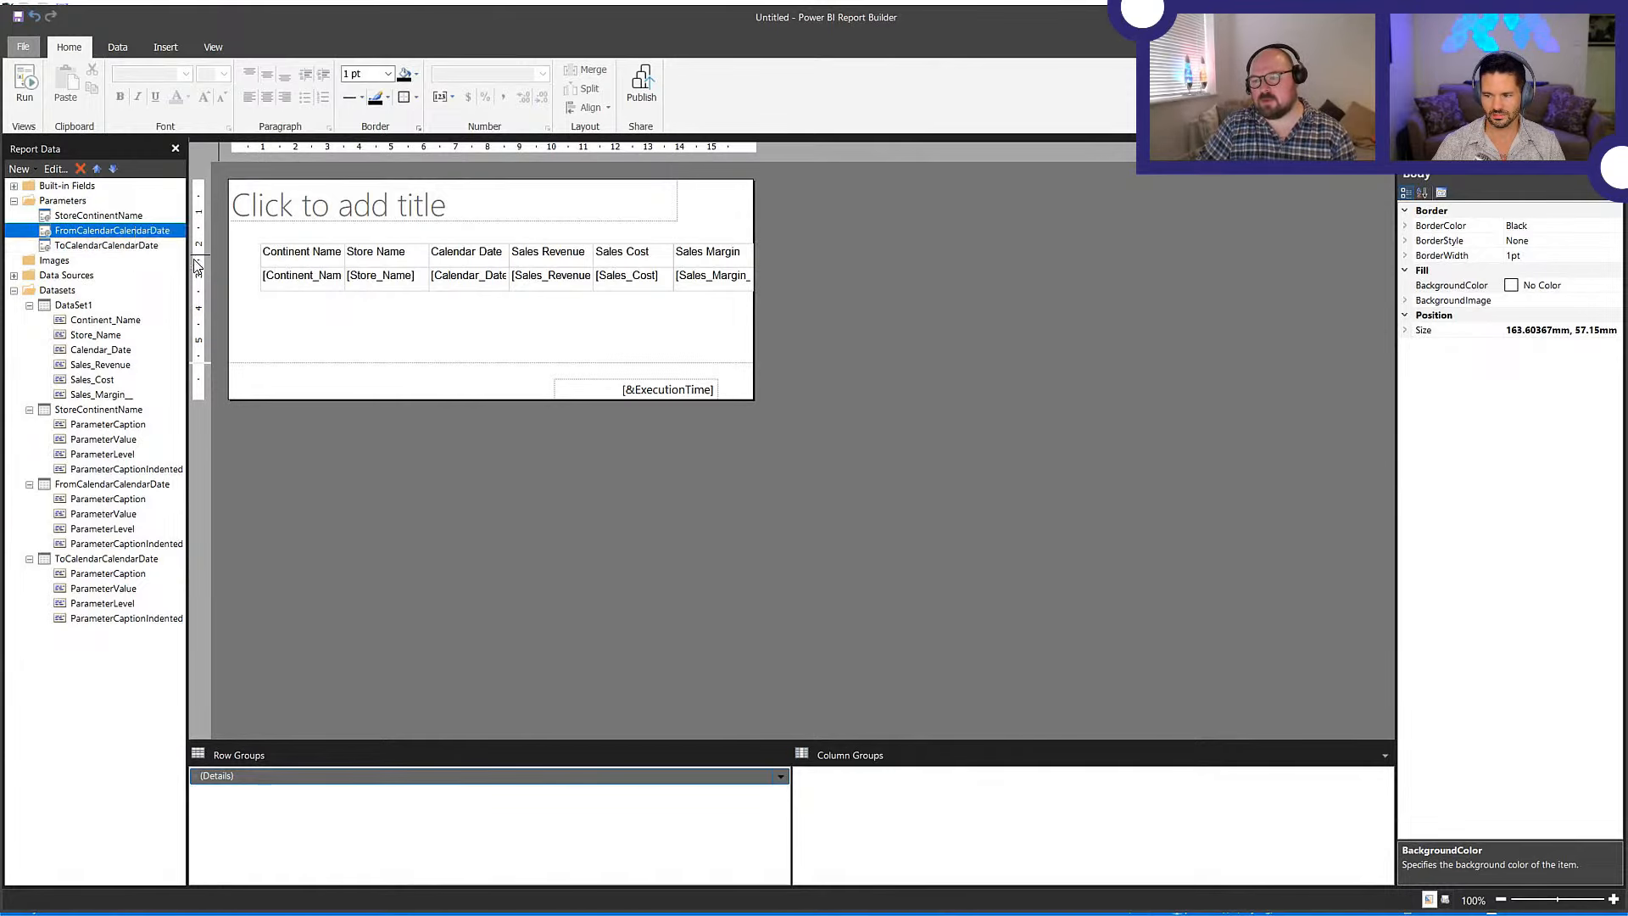
click(750, 383)
click(722, 434)
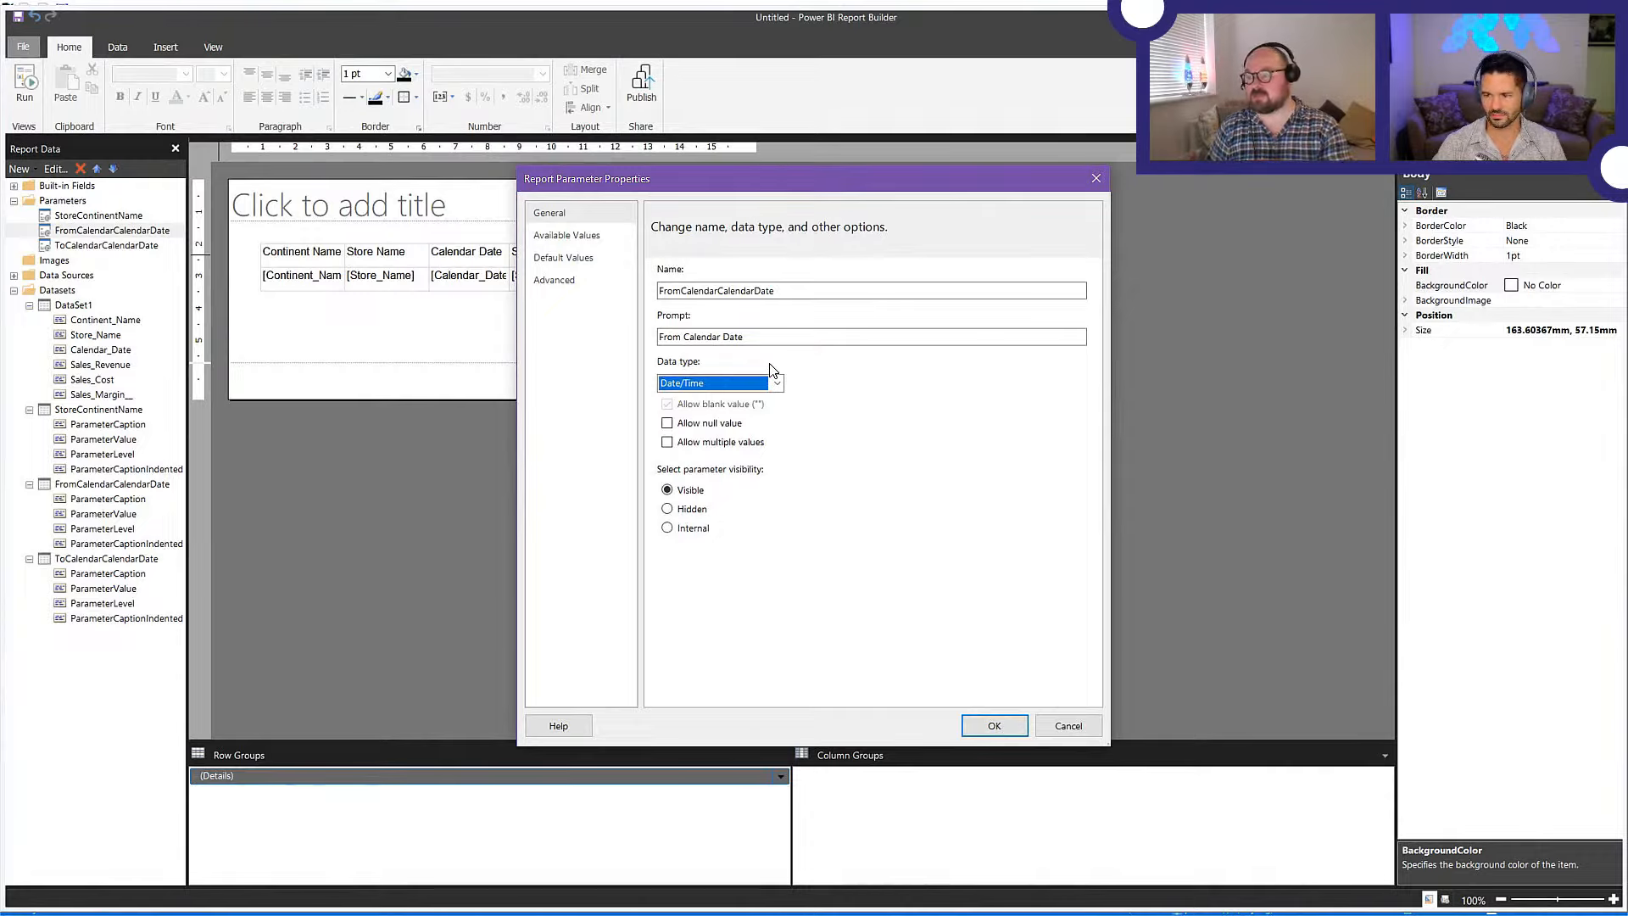
click(582, 237)
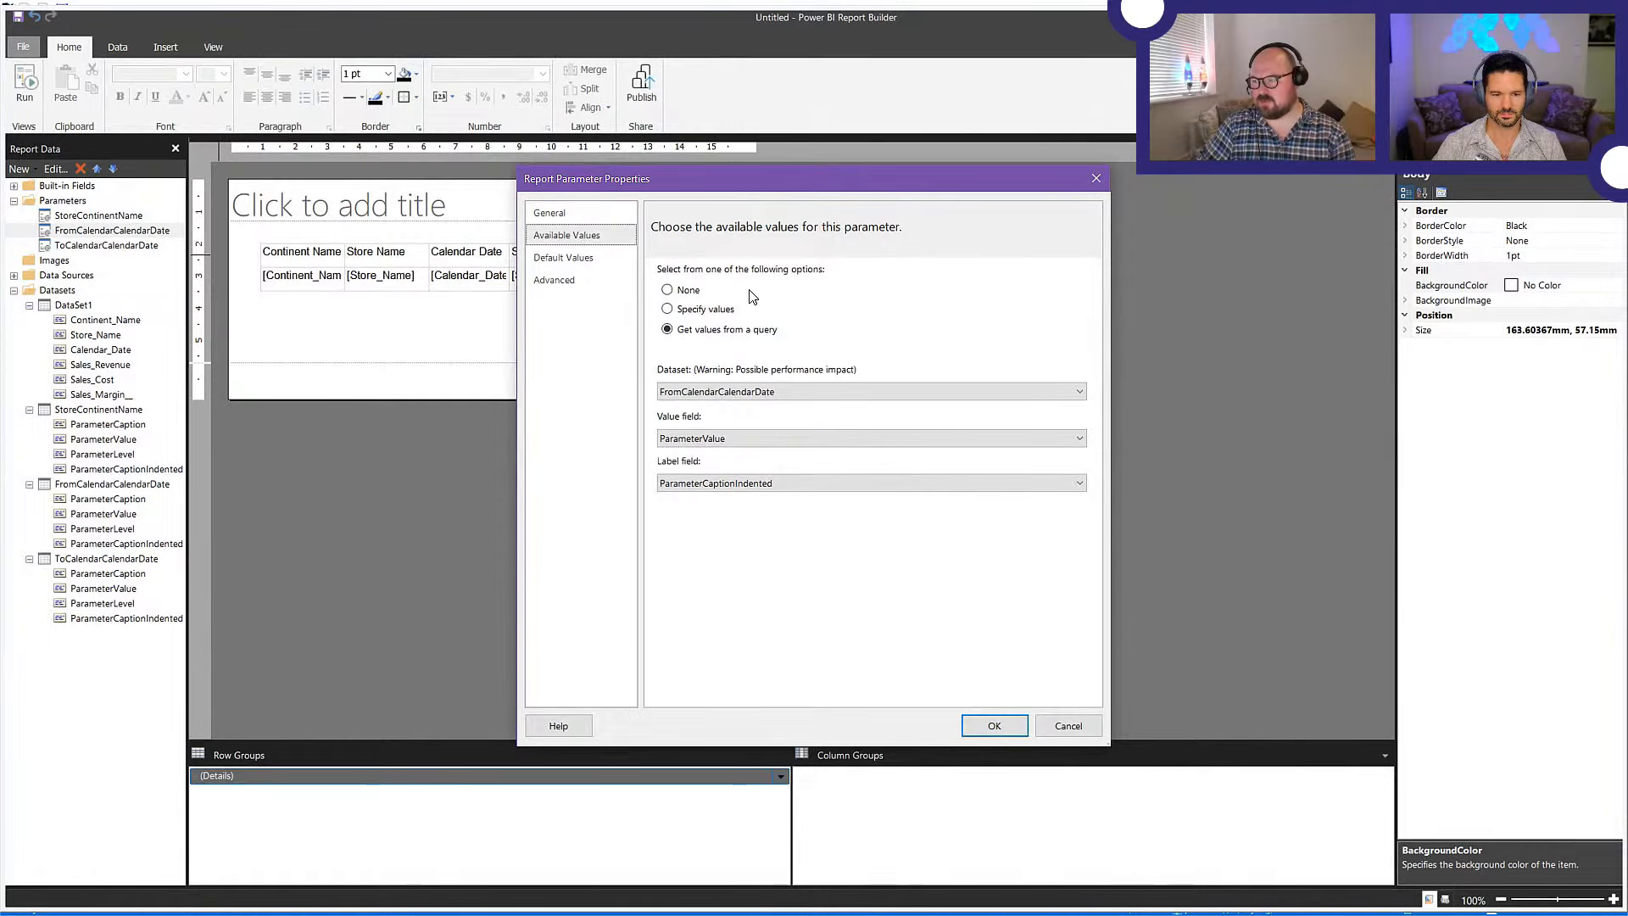
click(668, 290)
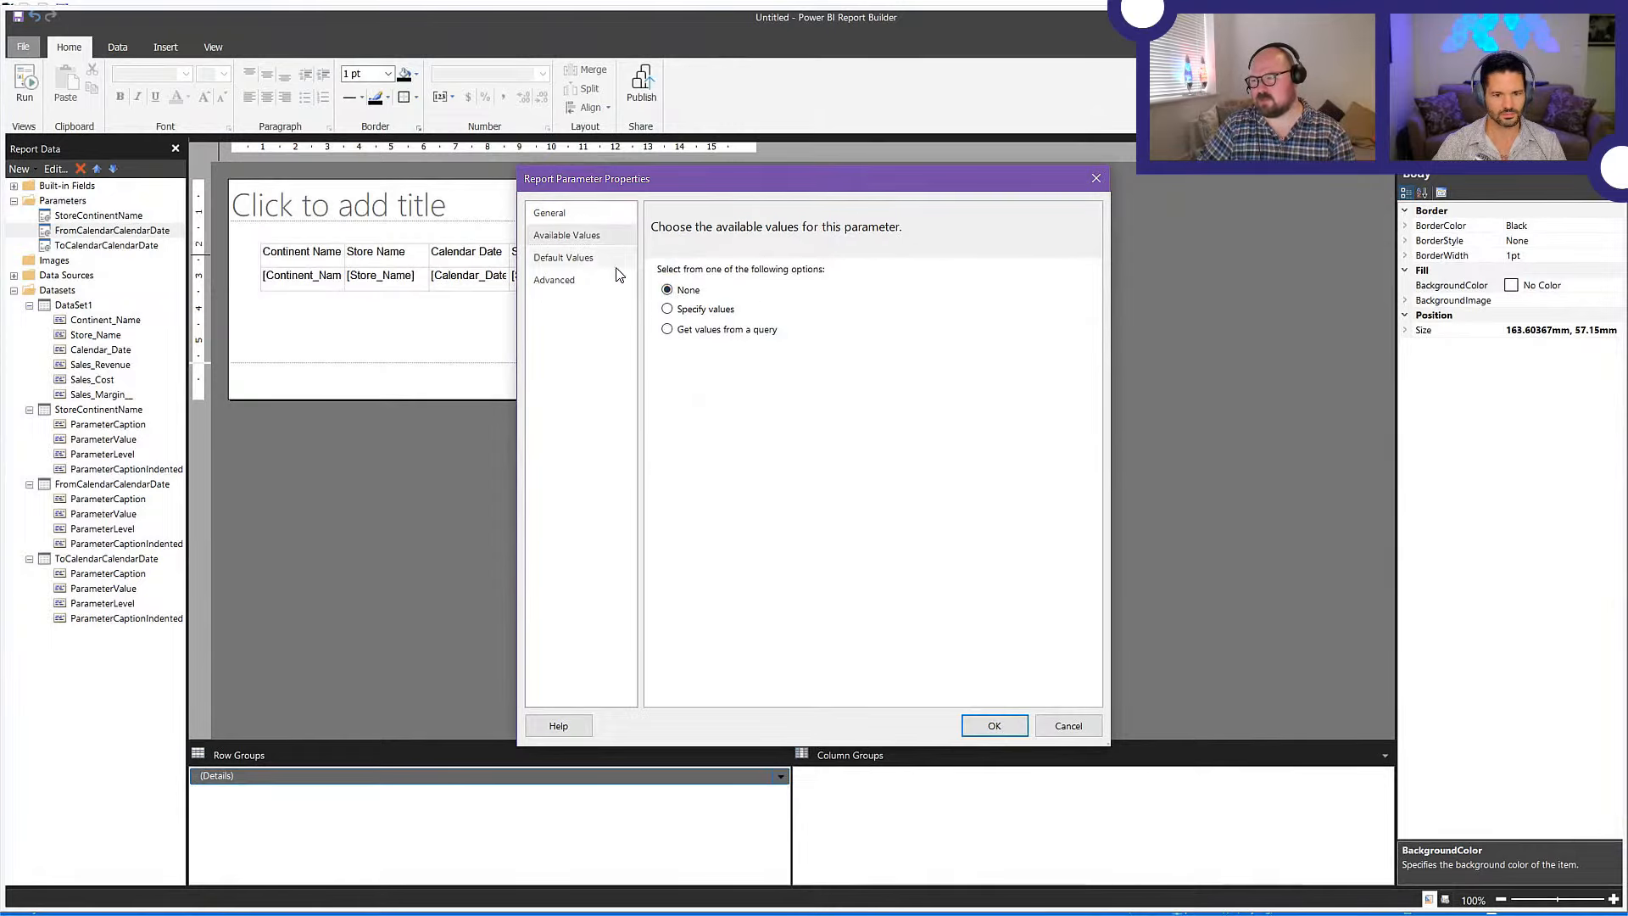
click(563, 257)
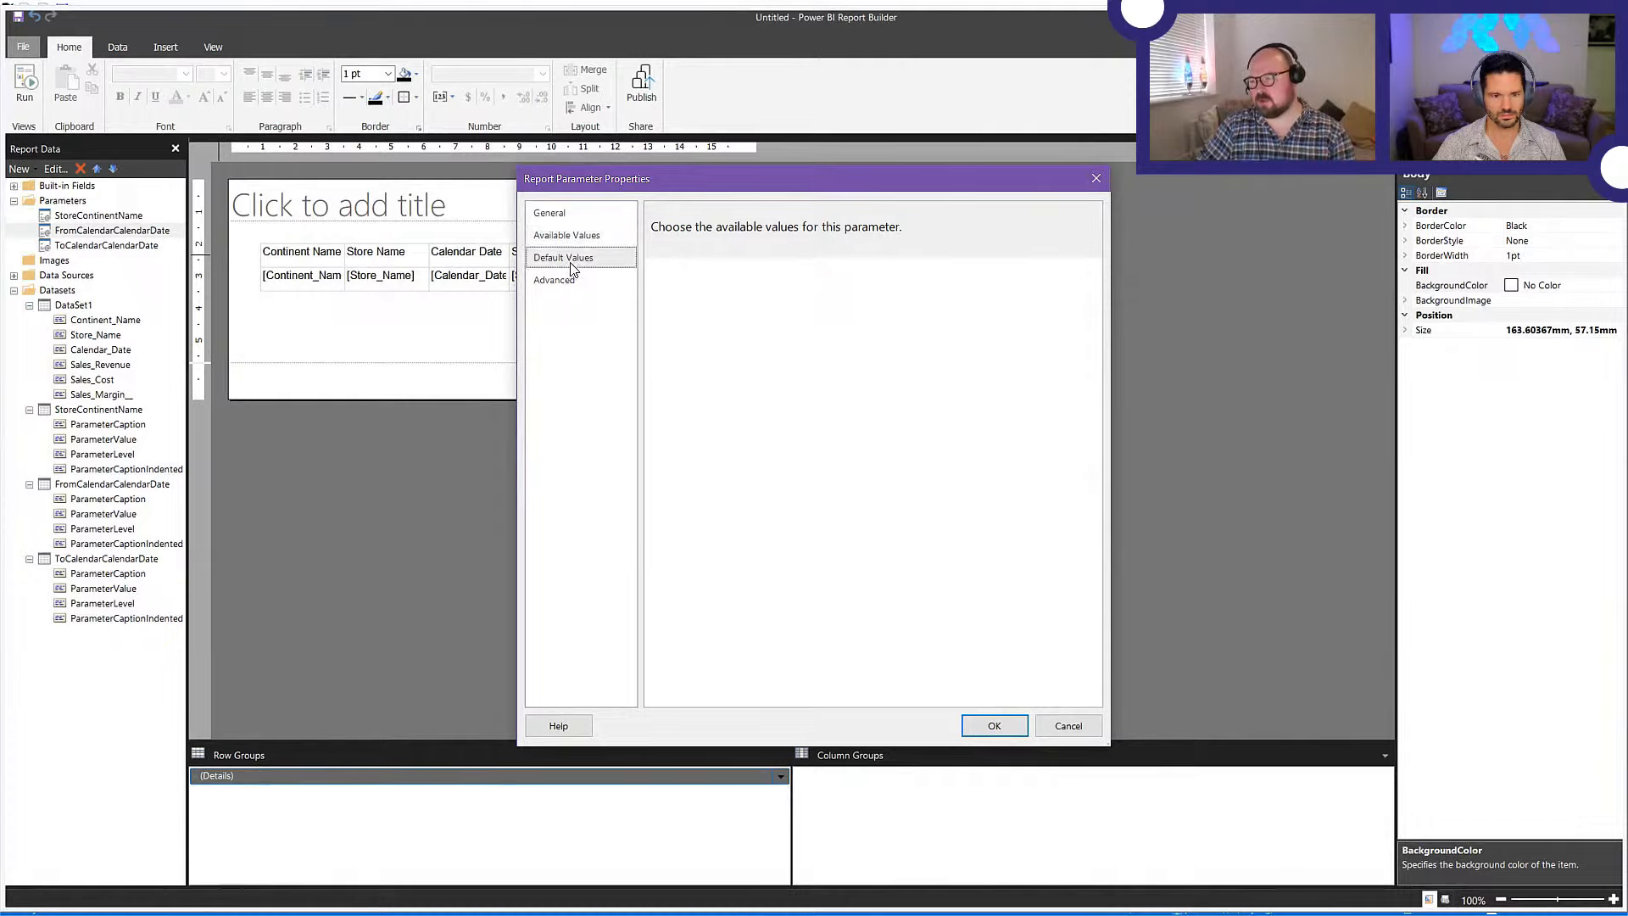
click(667, 290)
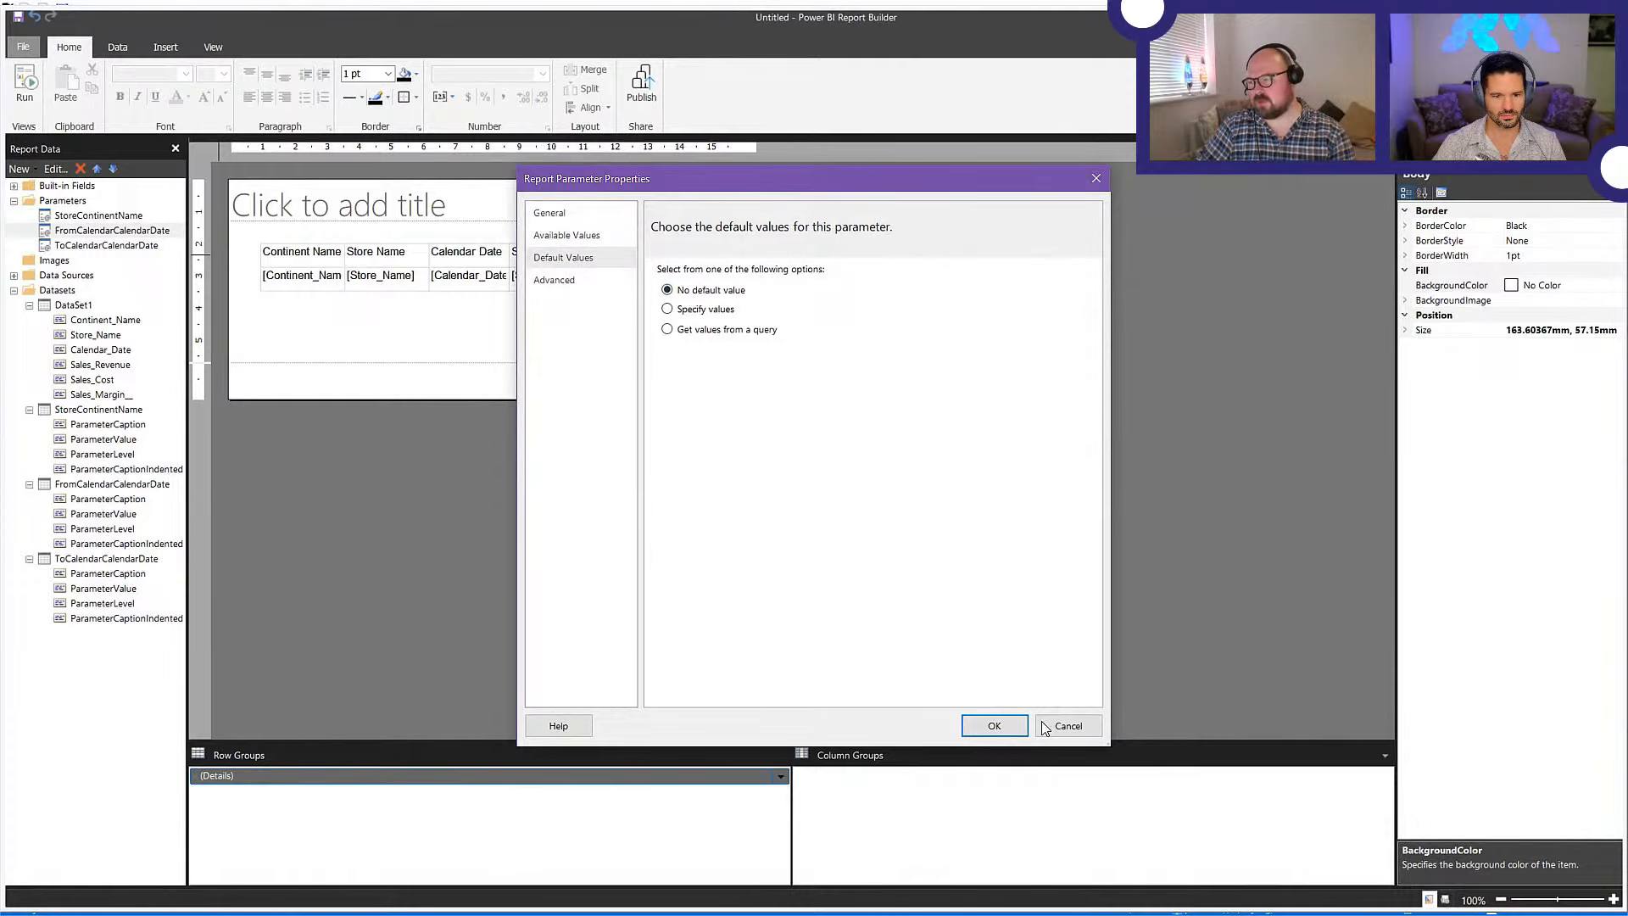
click(994, 725)
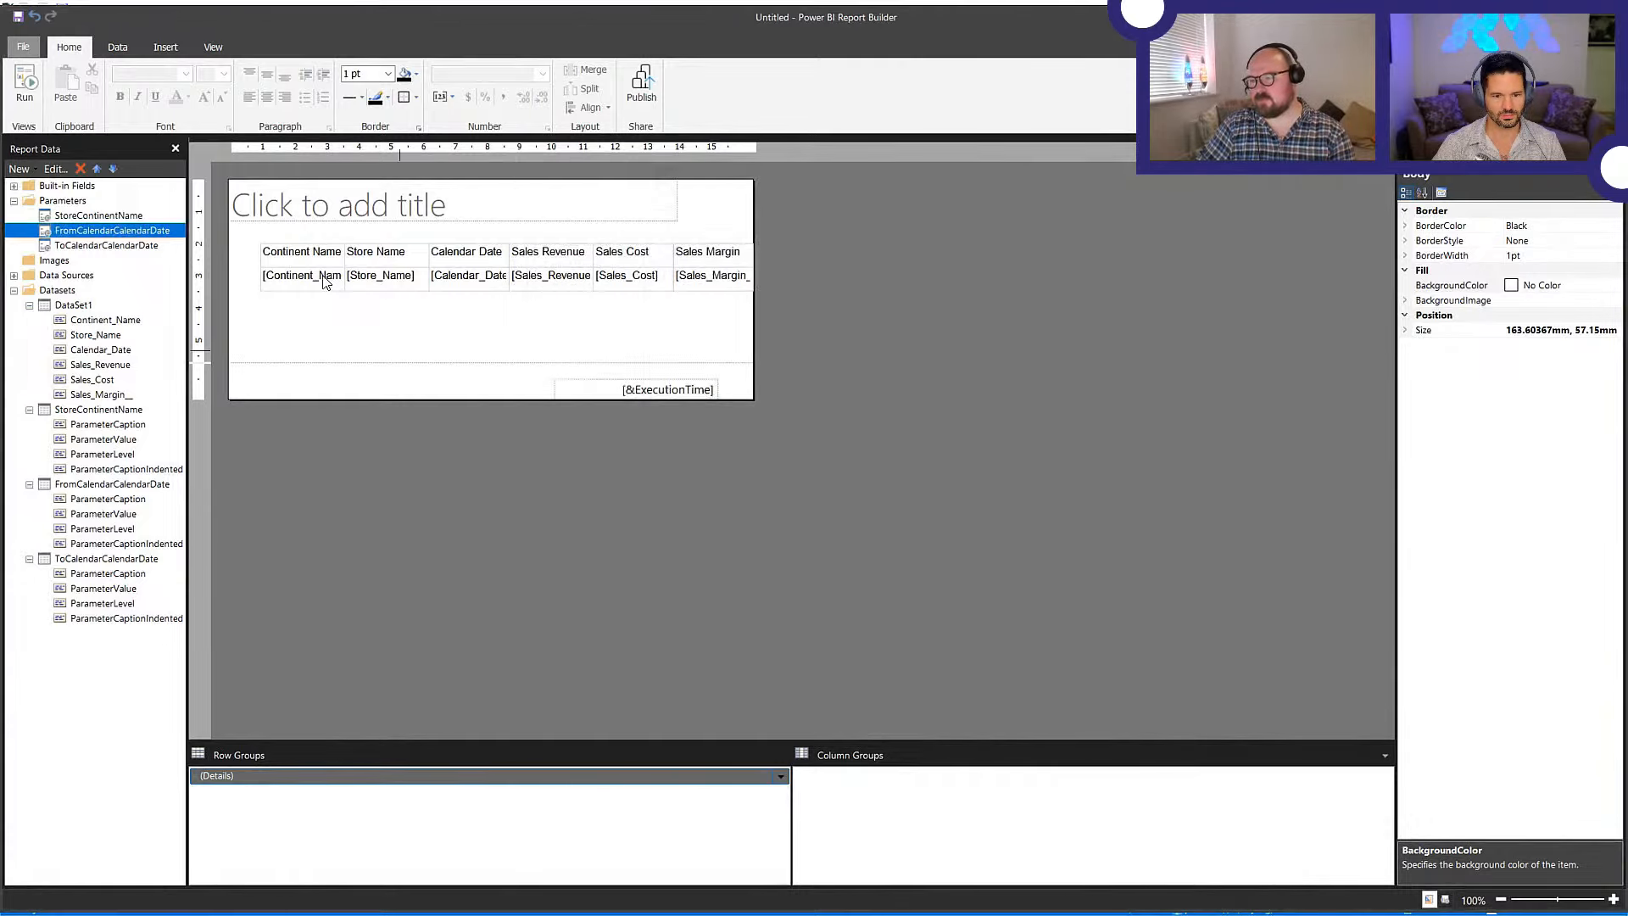
- Set the ToCalendarCalendarDate parameter to Date/Time with available values None and no default value, and confirm
right_click(87, 245)
click(148, 276)
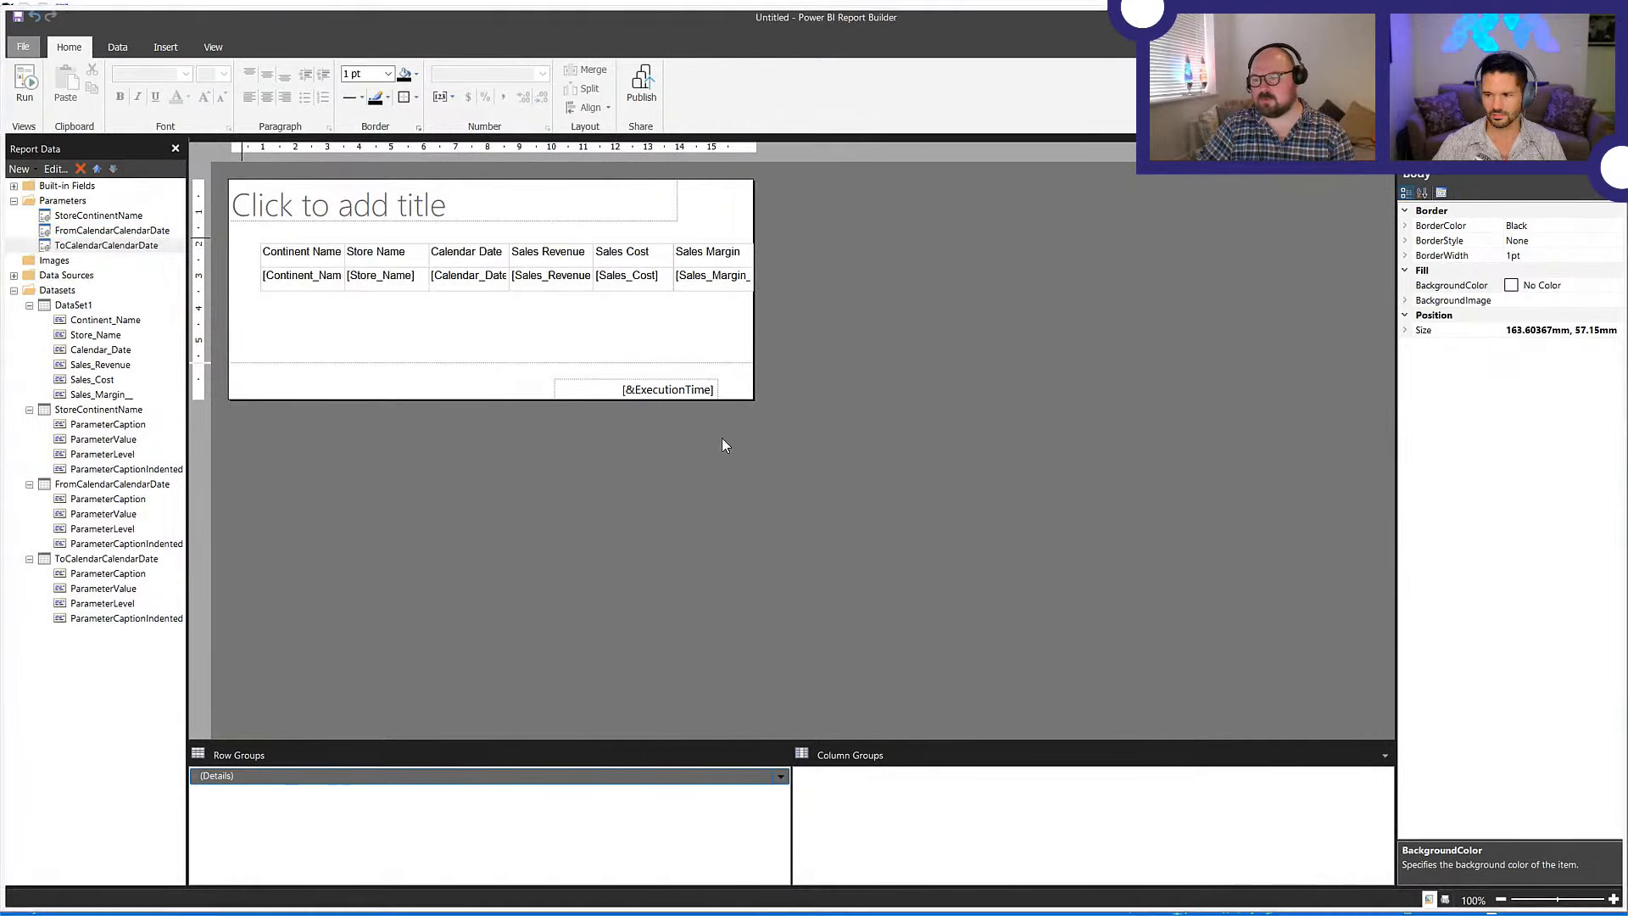
click(778, 384)
click(703, 424)
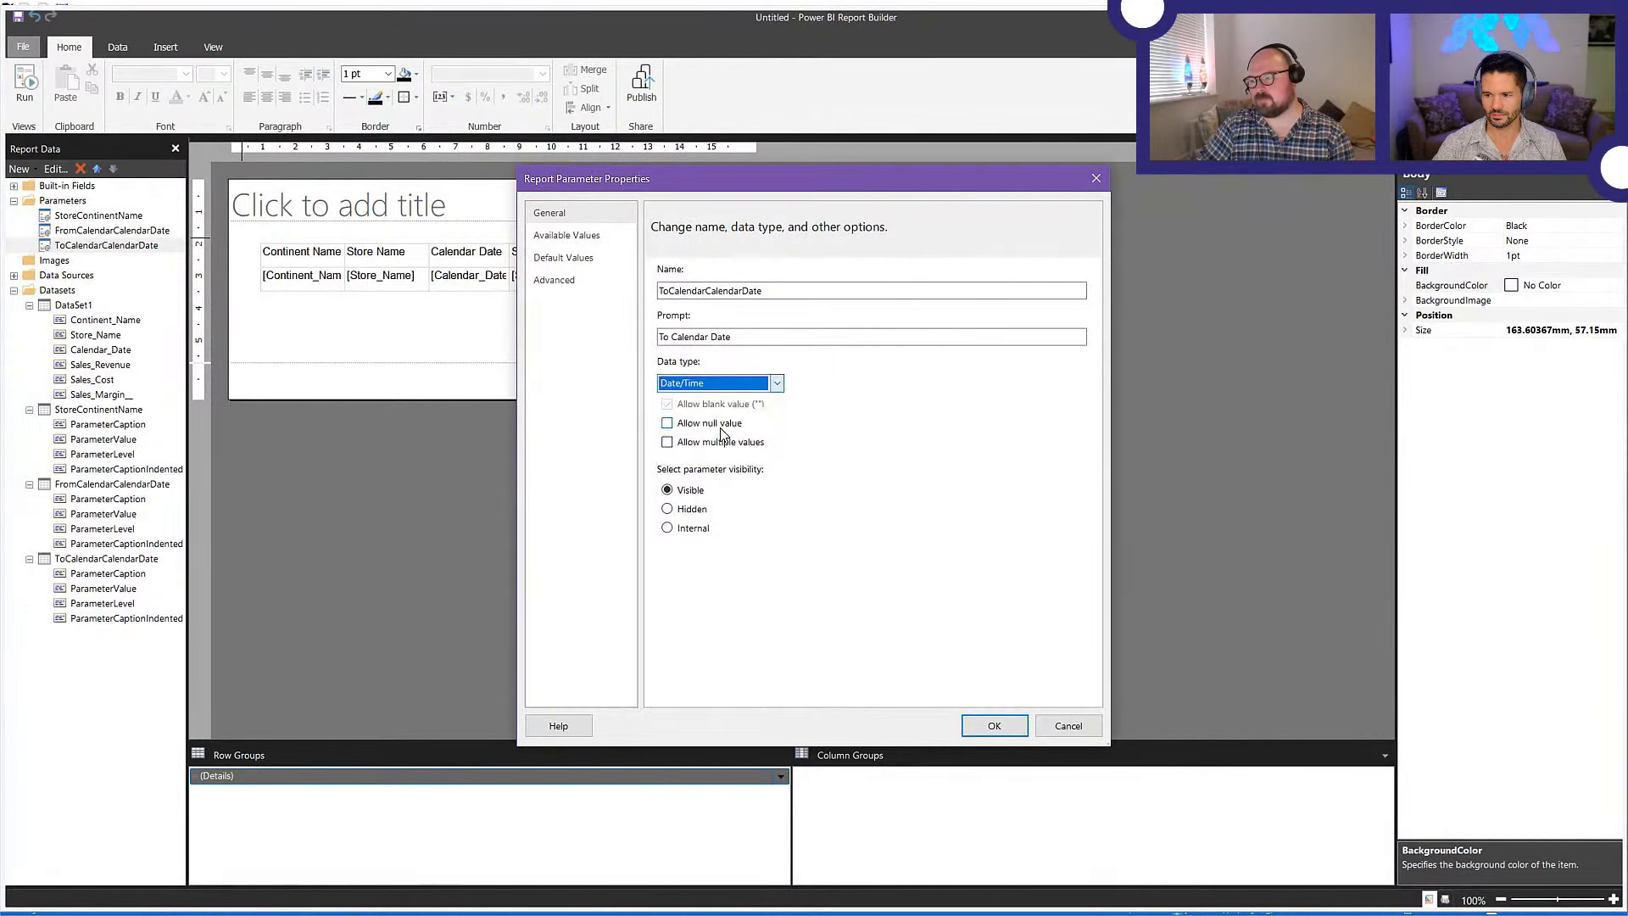
click(588, 235)
click(621, 260)
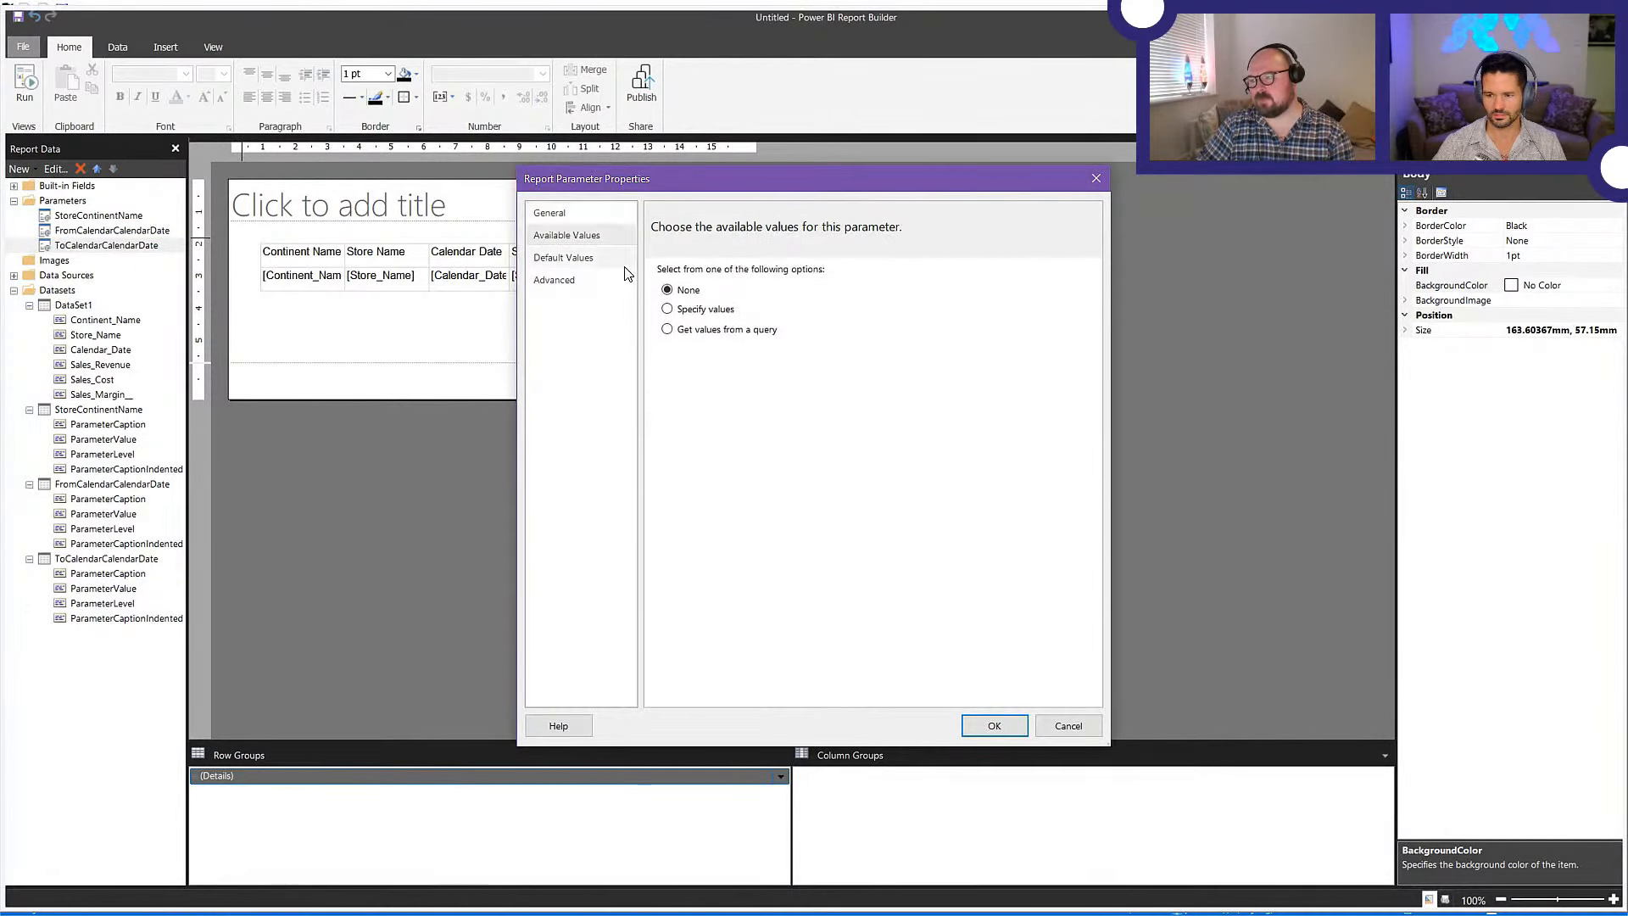
click(667, 289)
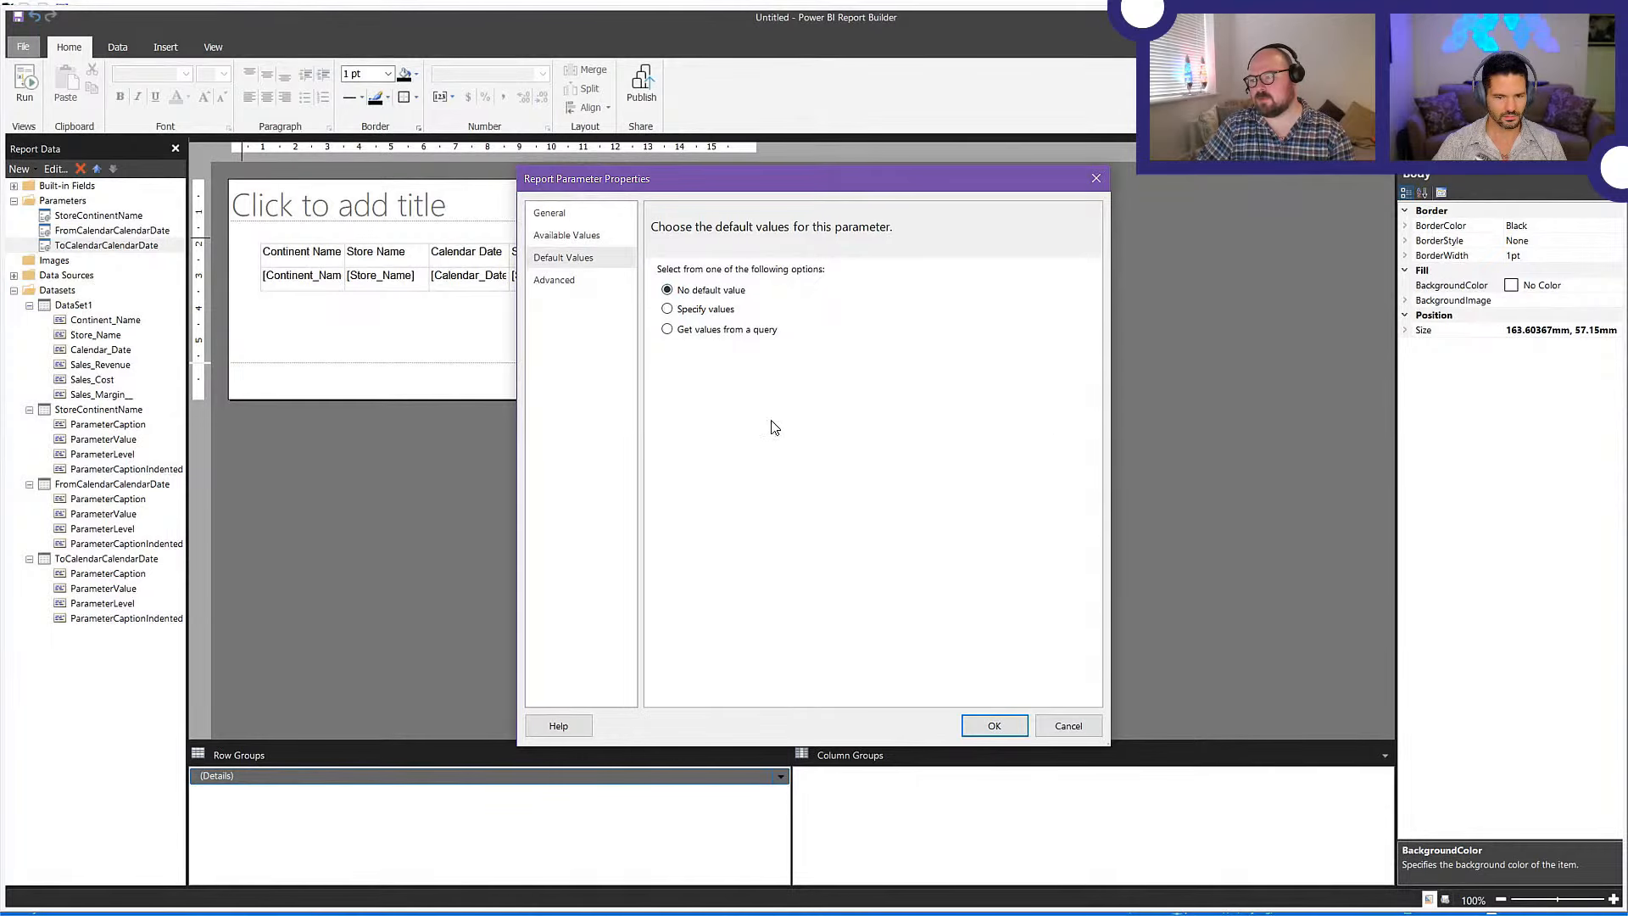
click(993, 725)
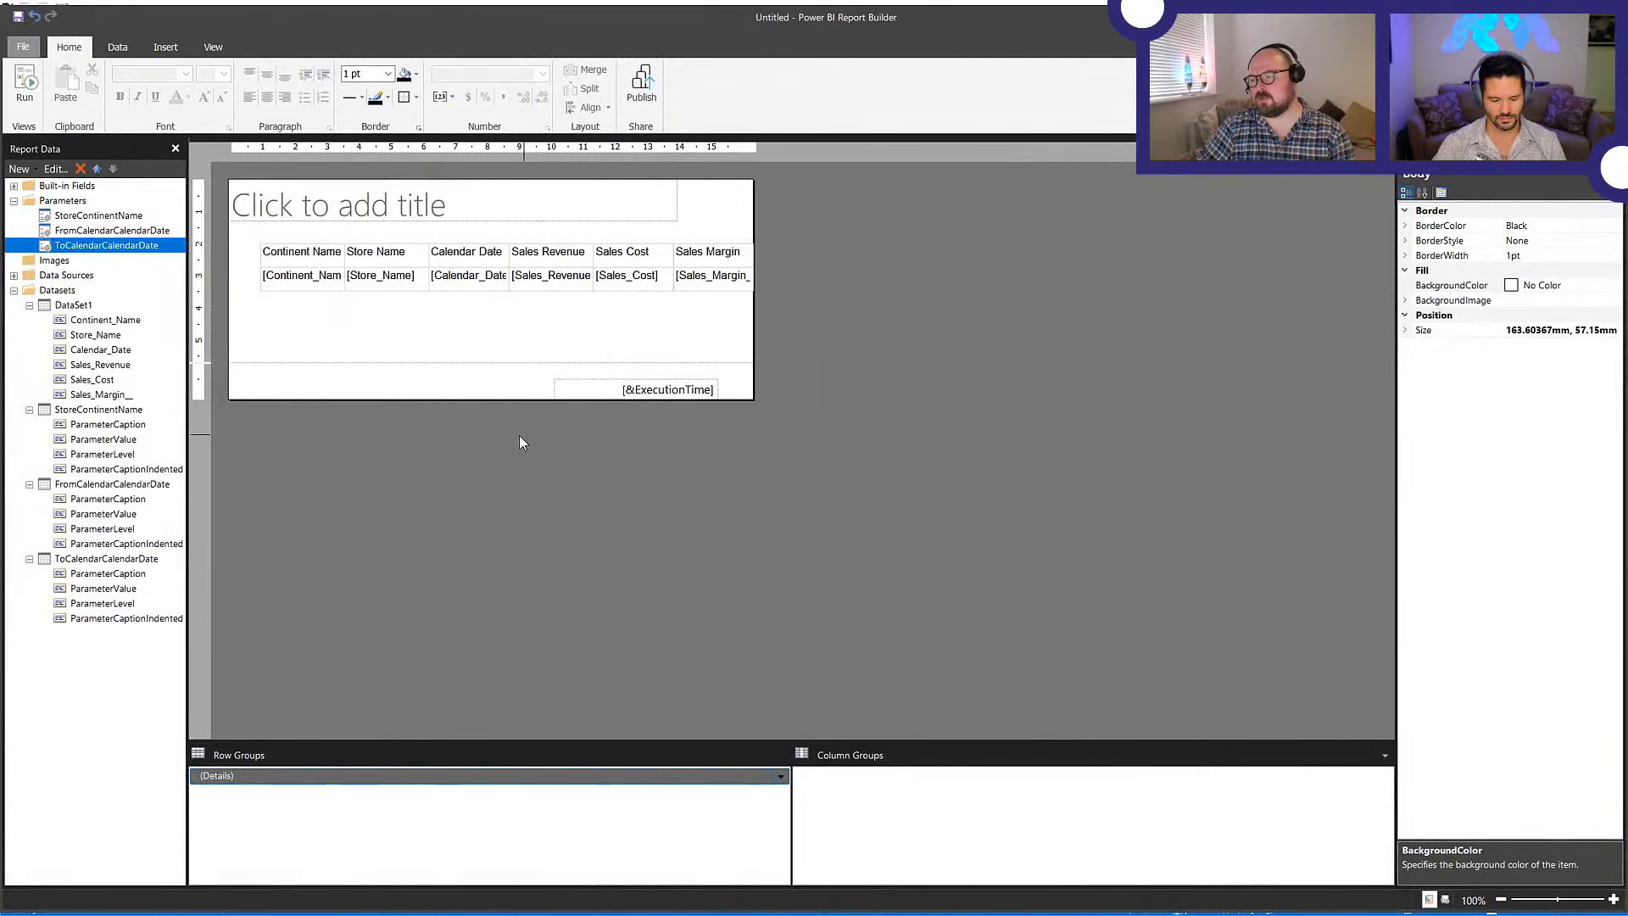
- Delete the FromCalendarCalendarDate and ToCalendarCalendarDate datasets and confirm both deletions
right_click(123, 484)
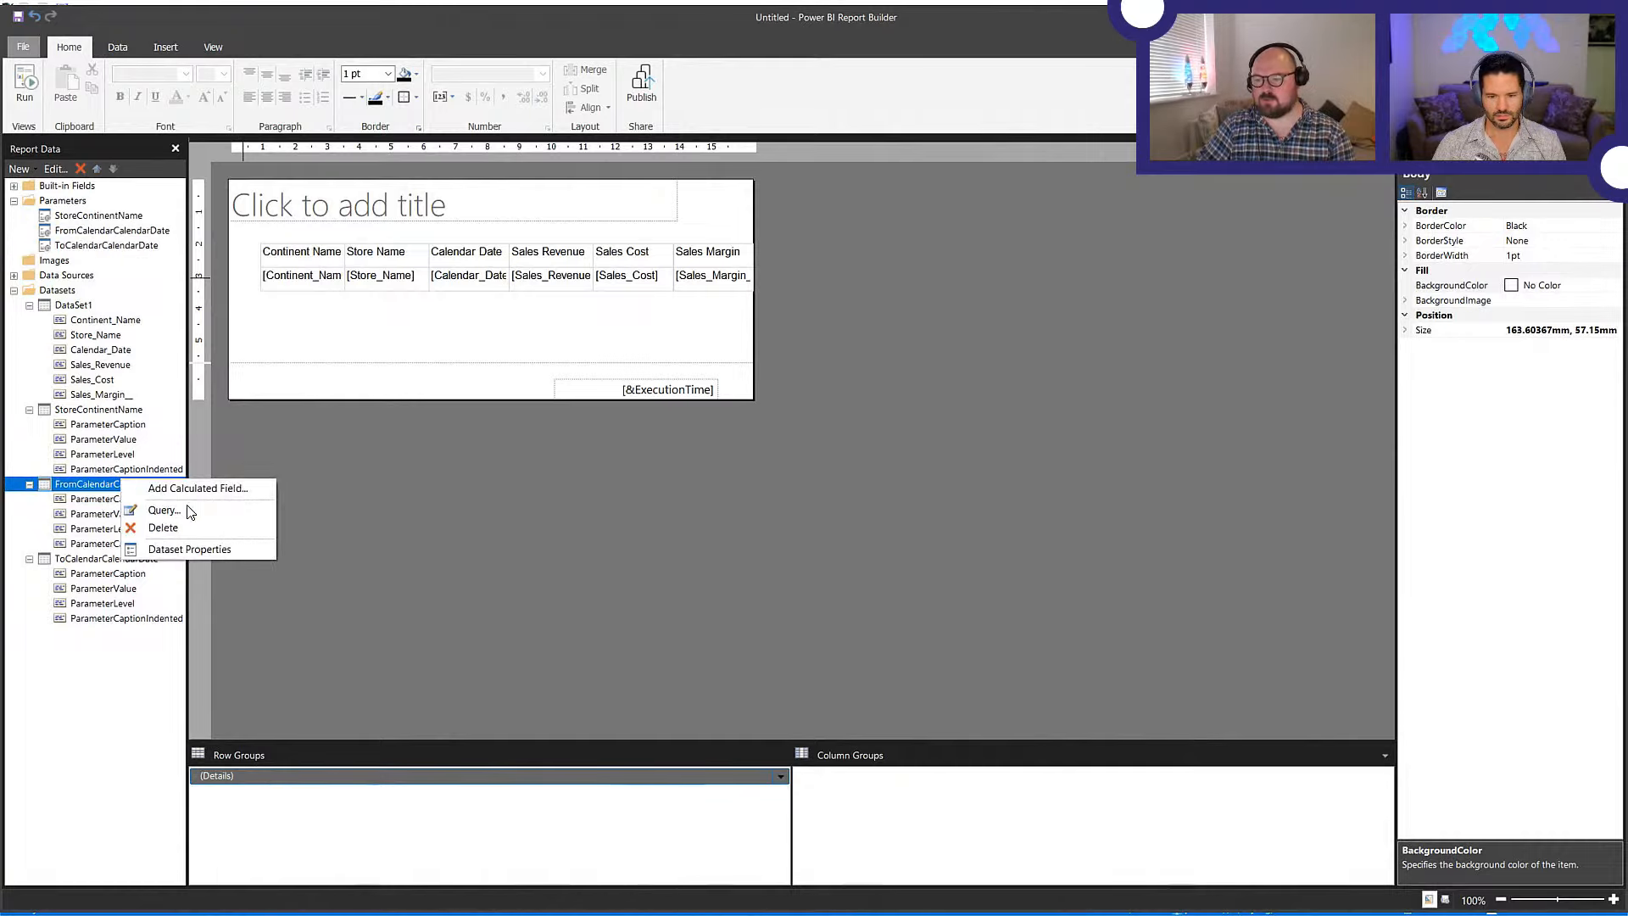
click(188, 529)
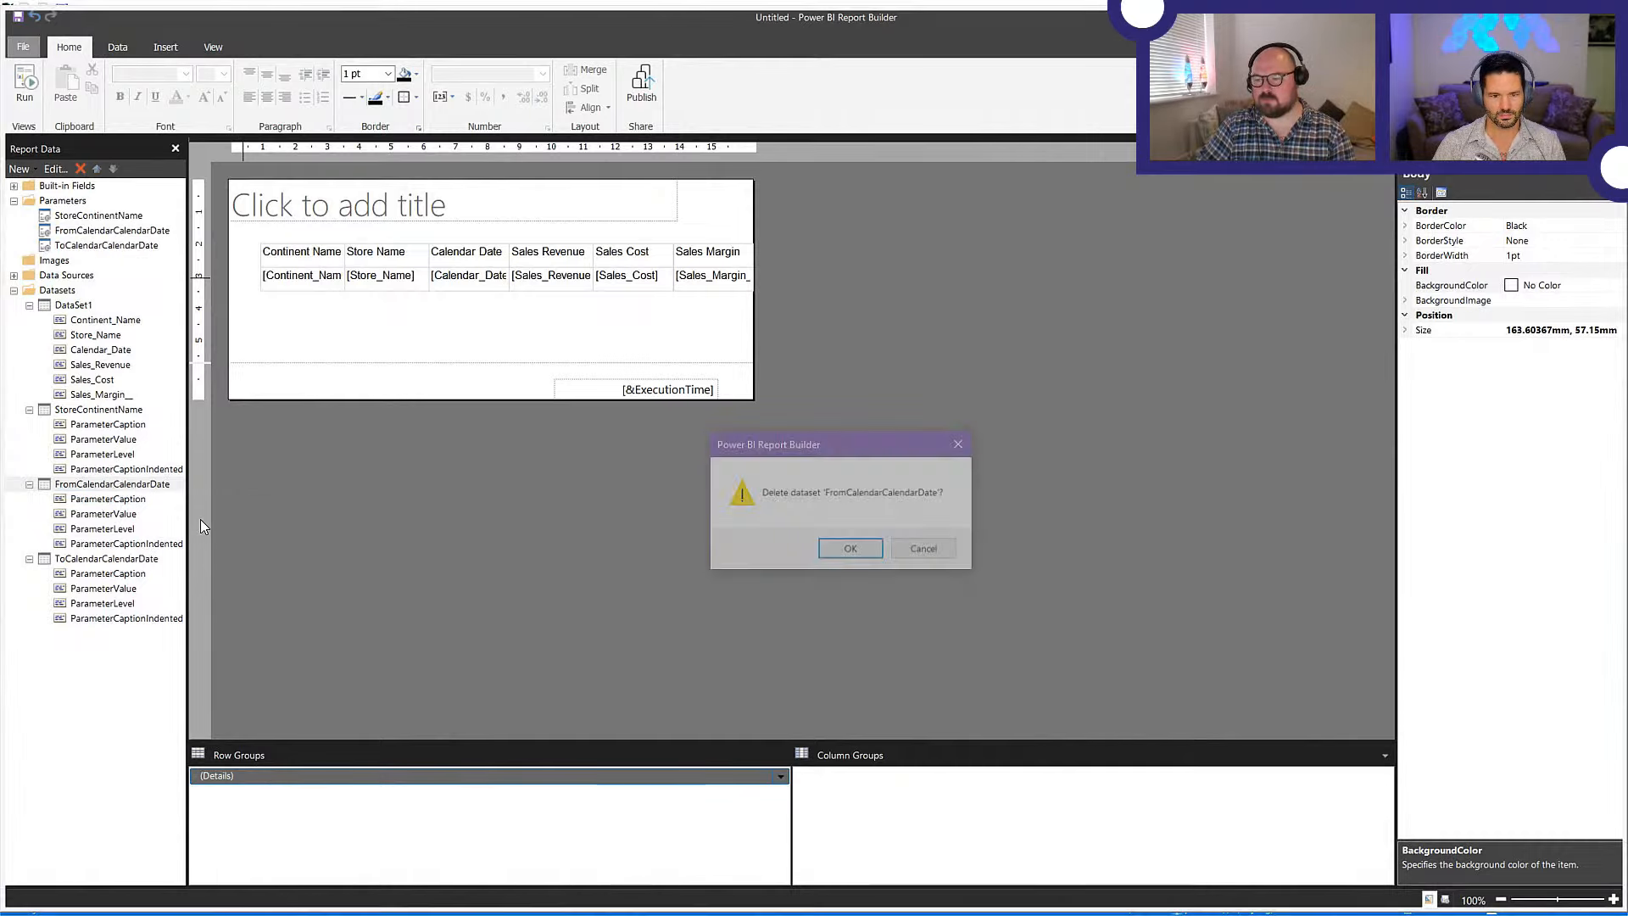
click(877, 556)
right_click(91, 490)
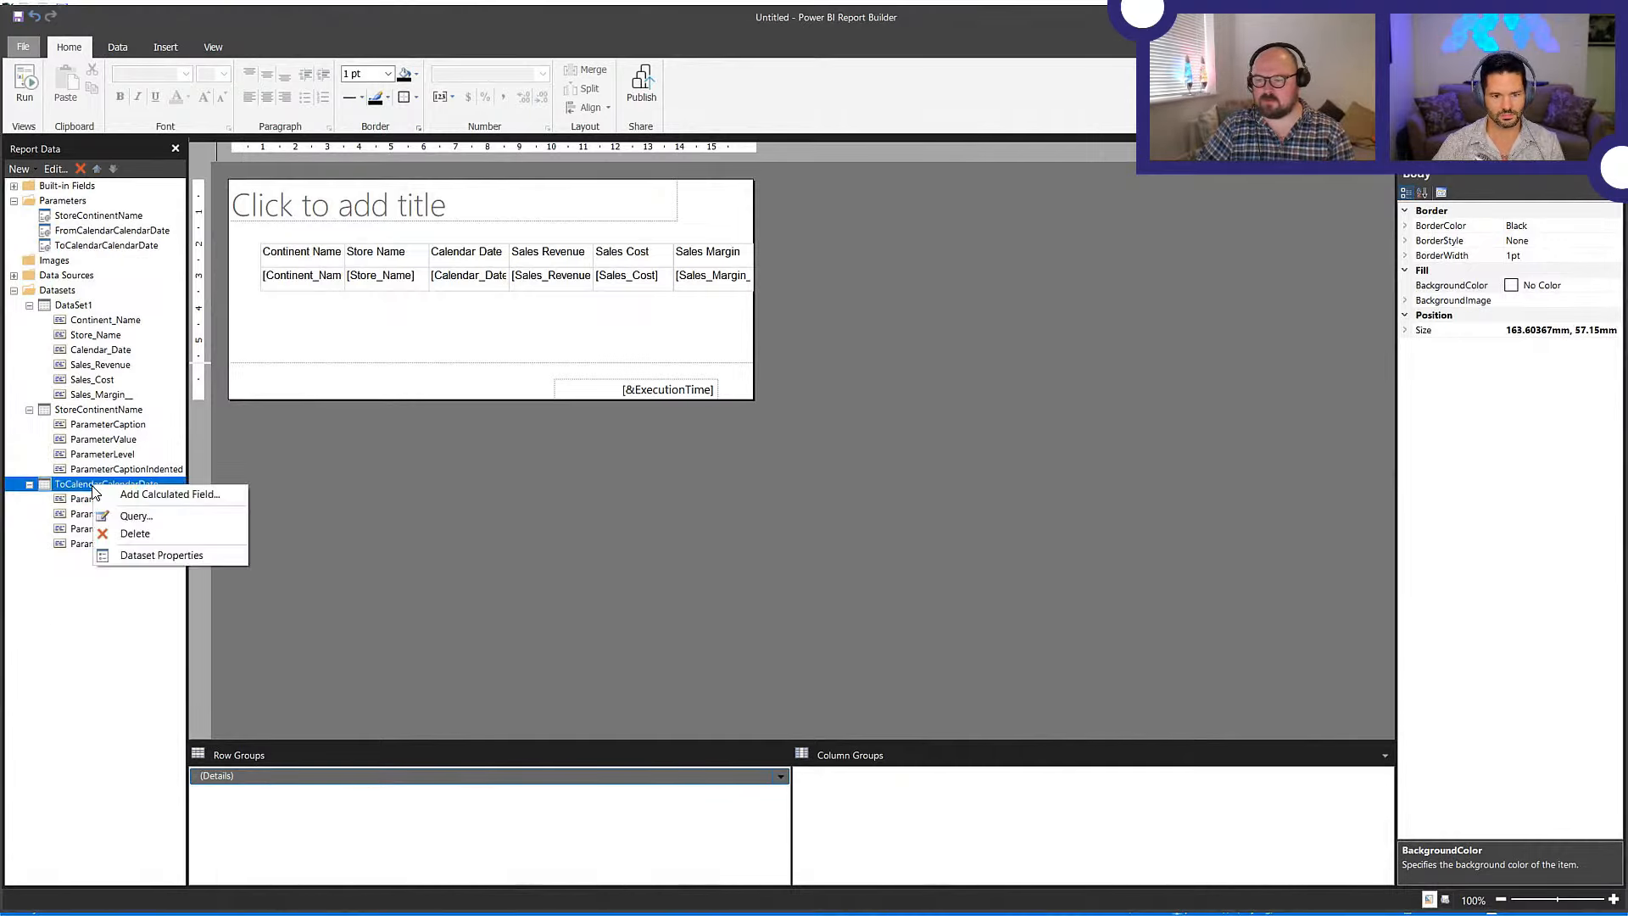
click(135, 534)
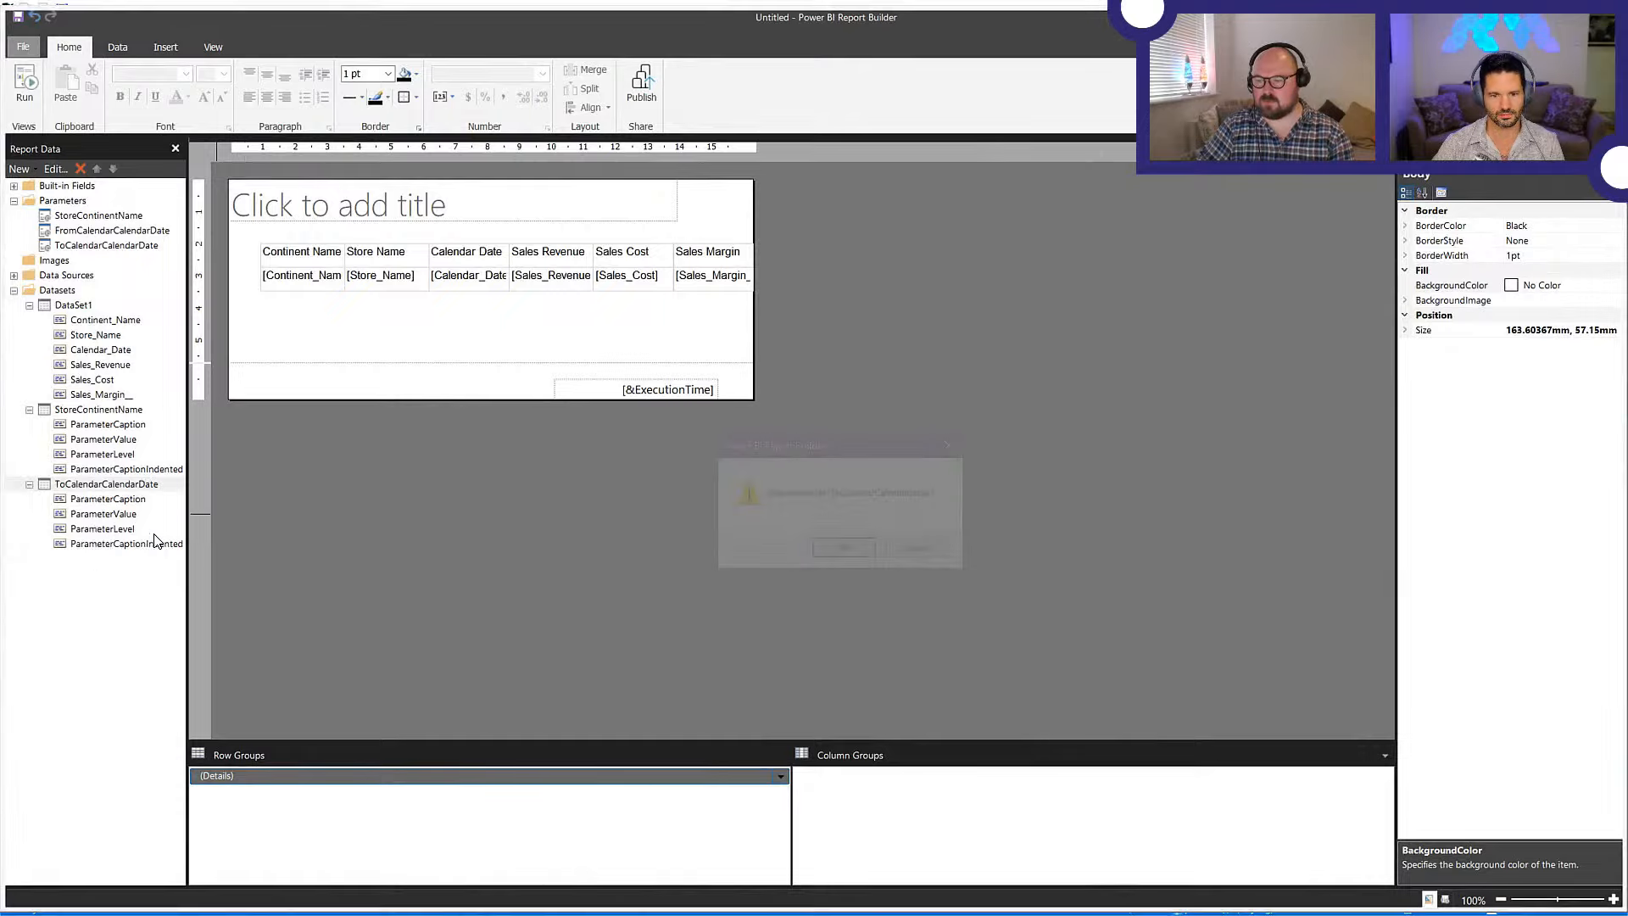
click(852, 559)
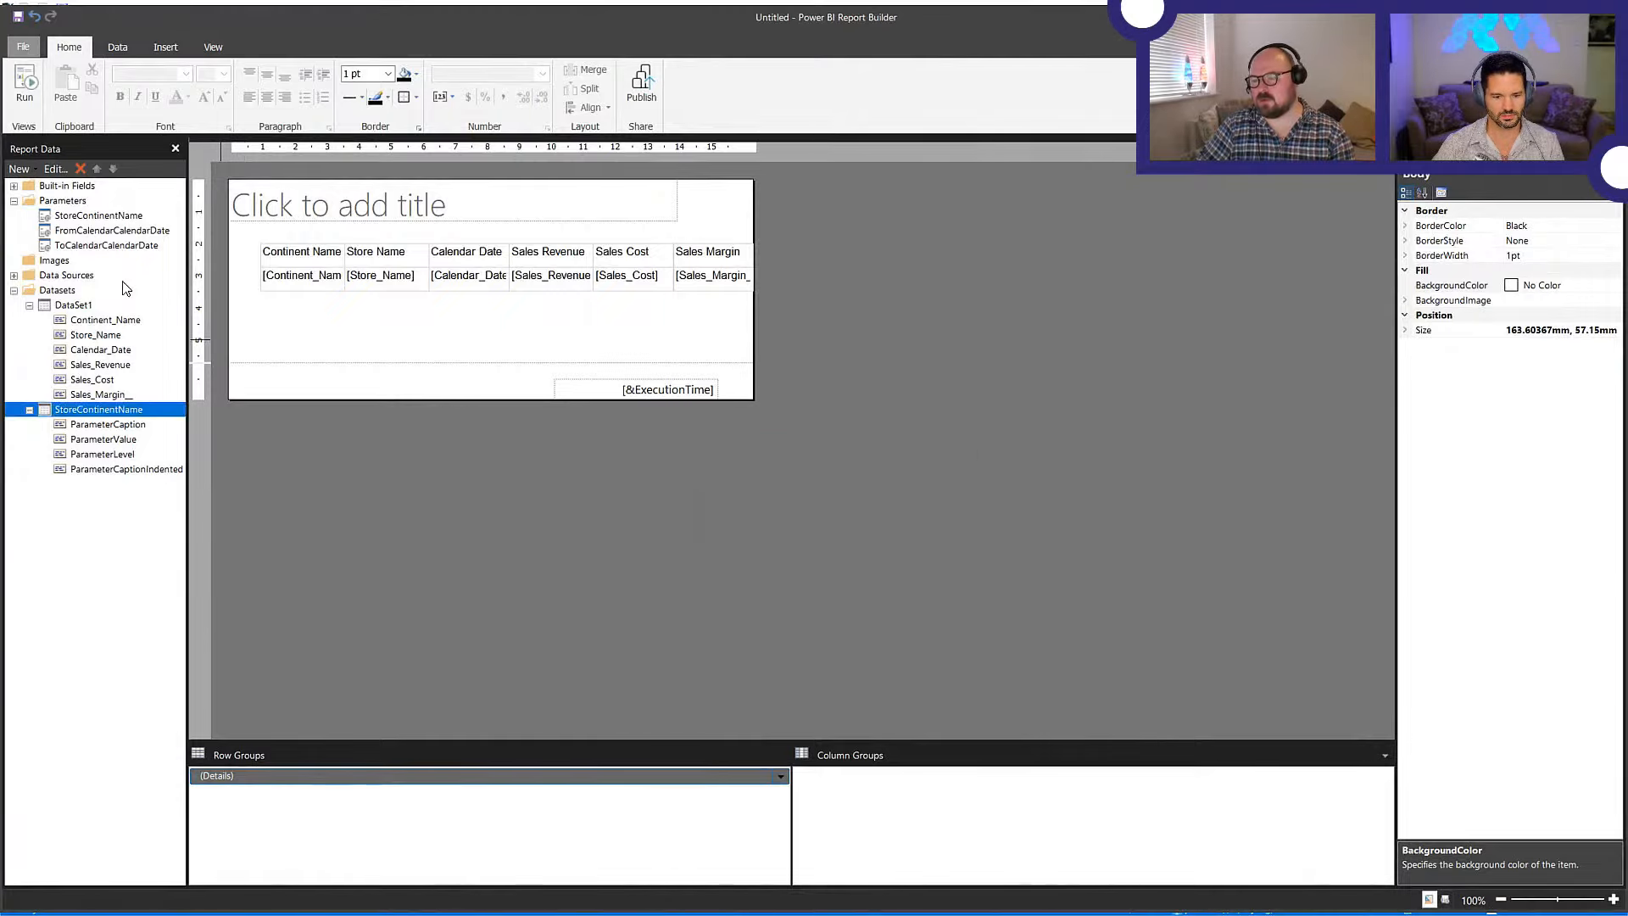
- In DataSet1's query parameters, set the FromCalendarCalendarDate value expression to =Format((Parameters!FromCalendarCalendarDate.Value), "yyyy-MM-dd")
right_click(82, 307)
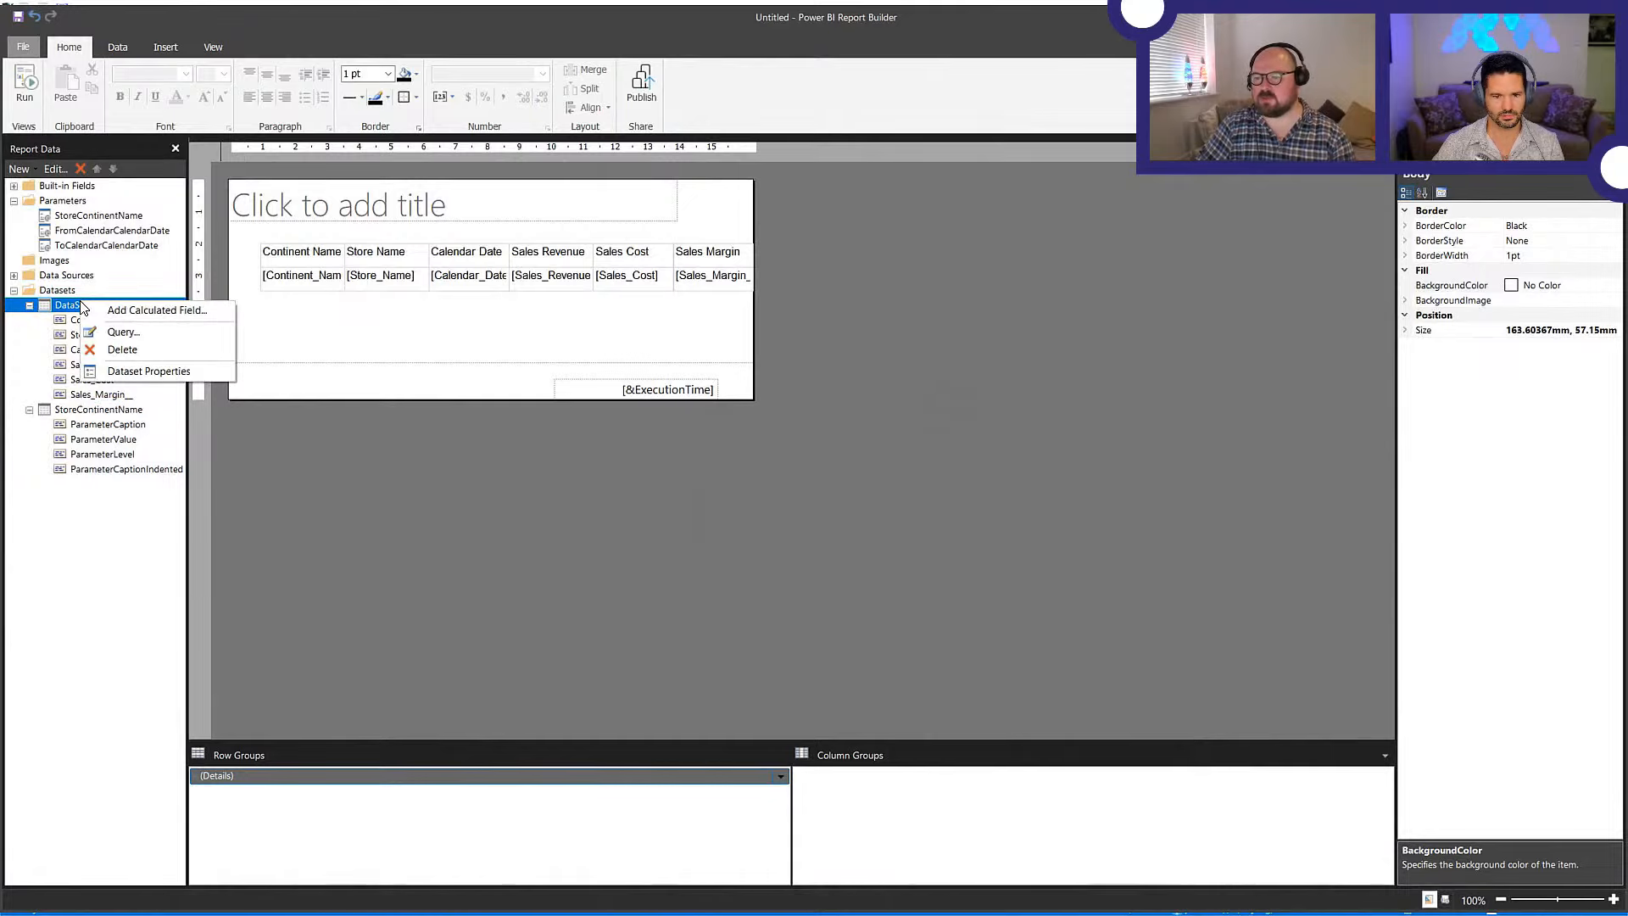
click(164, 373)
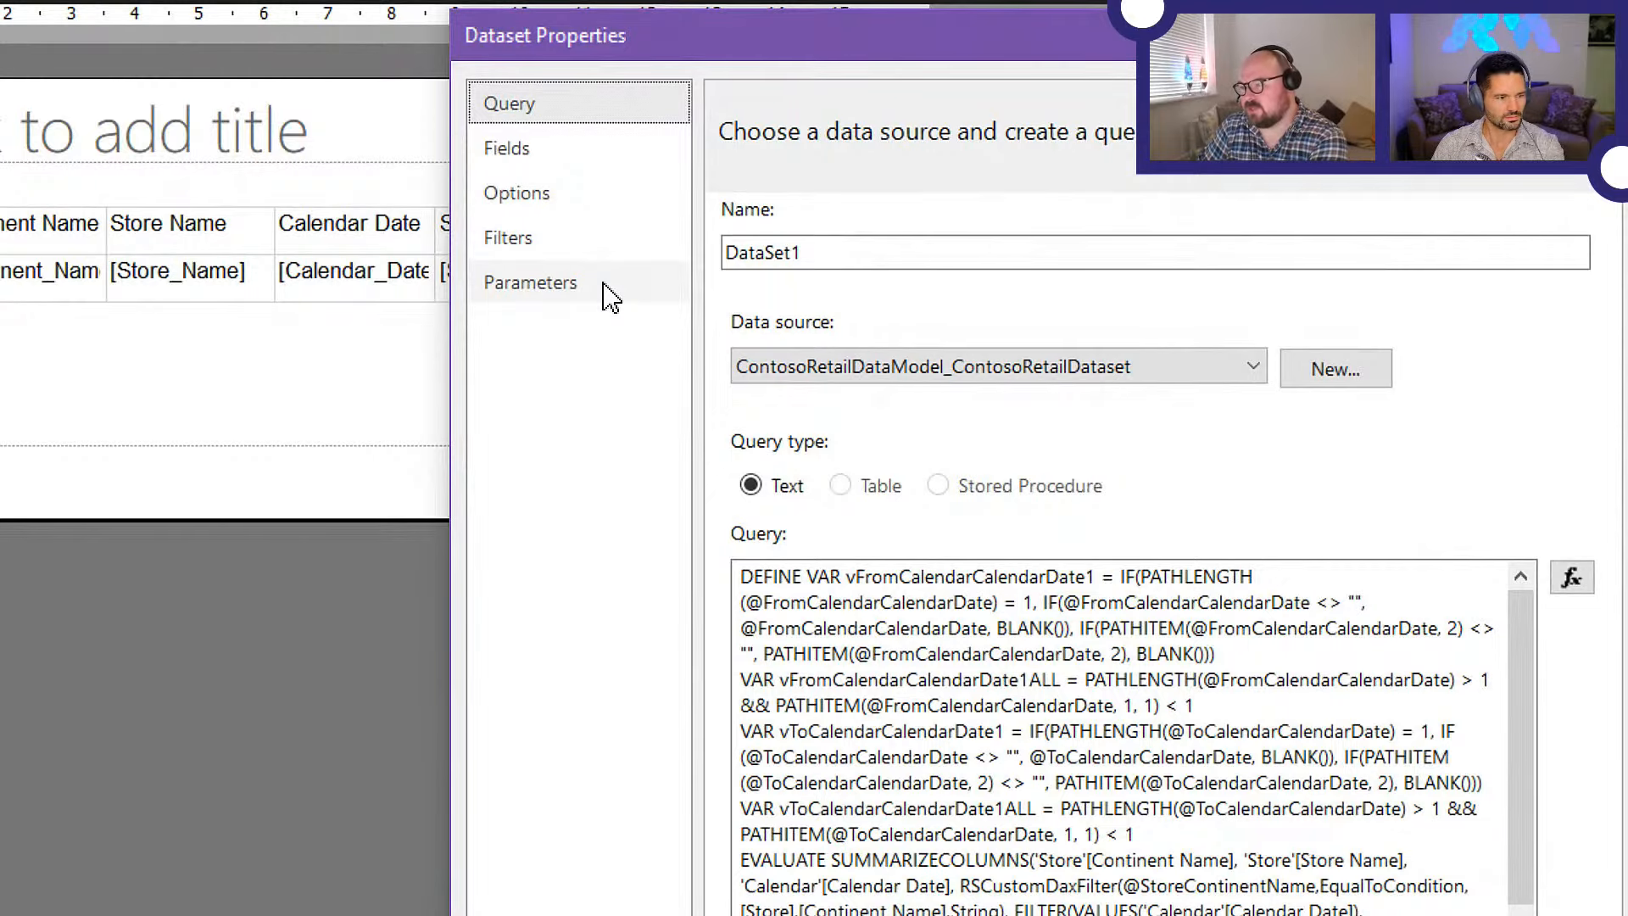
click(603, 284)
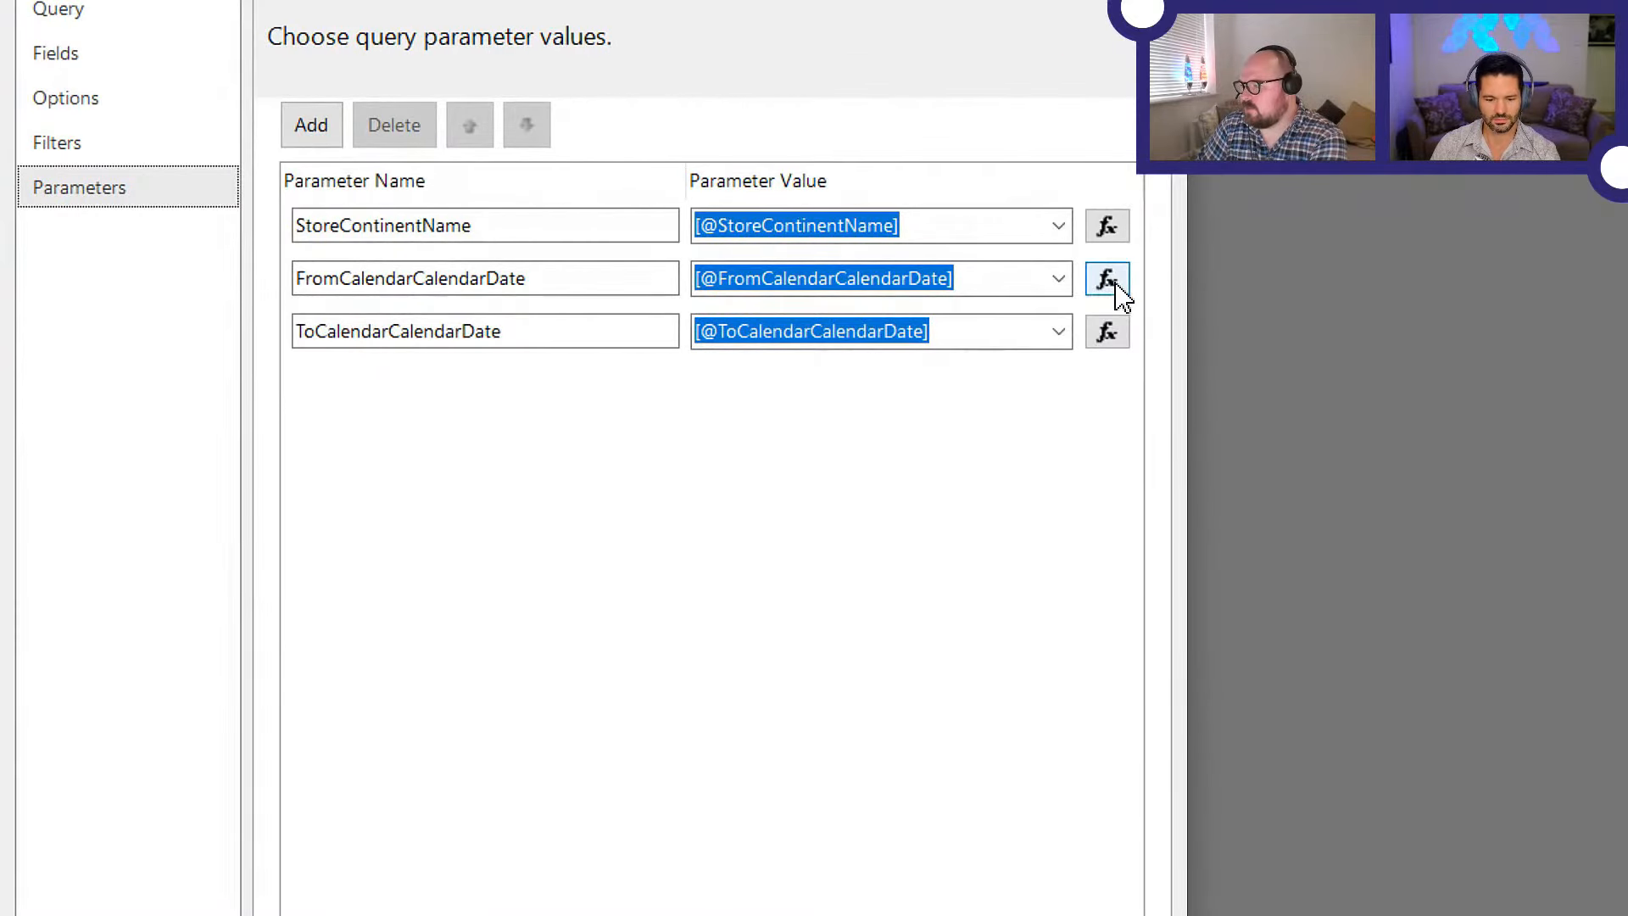
click(1107, 280)
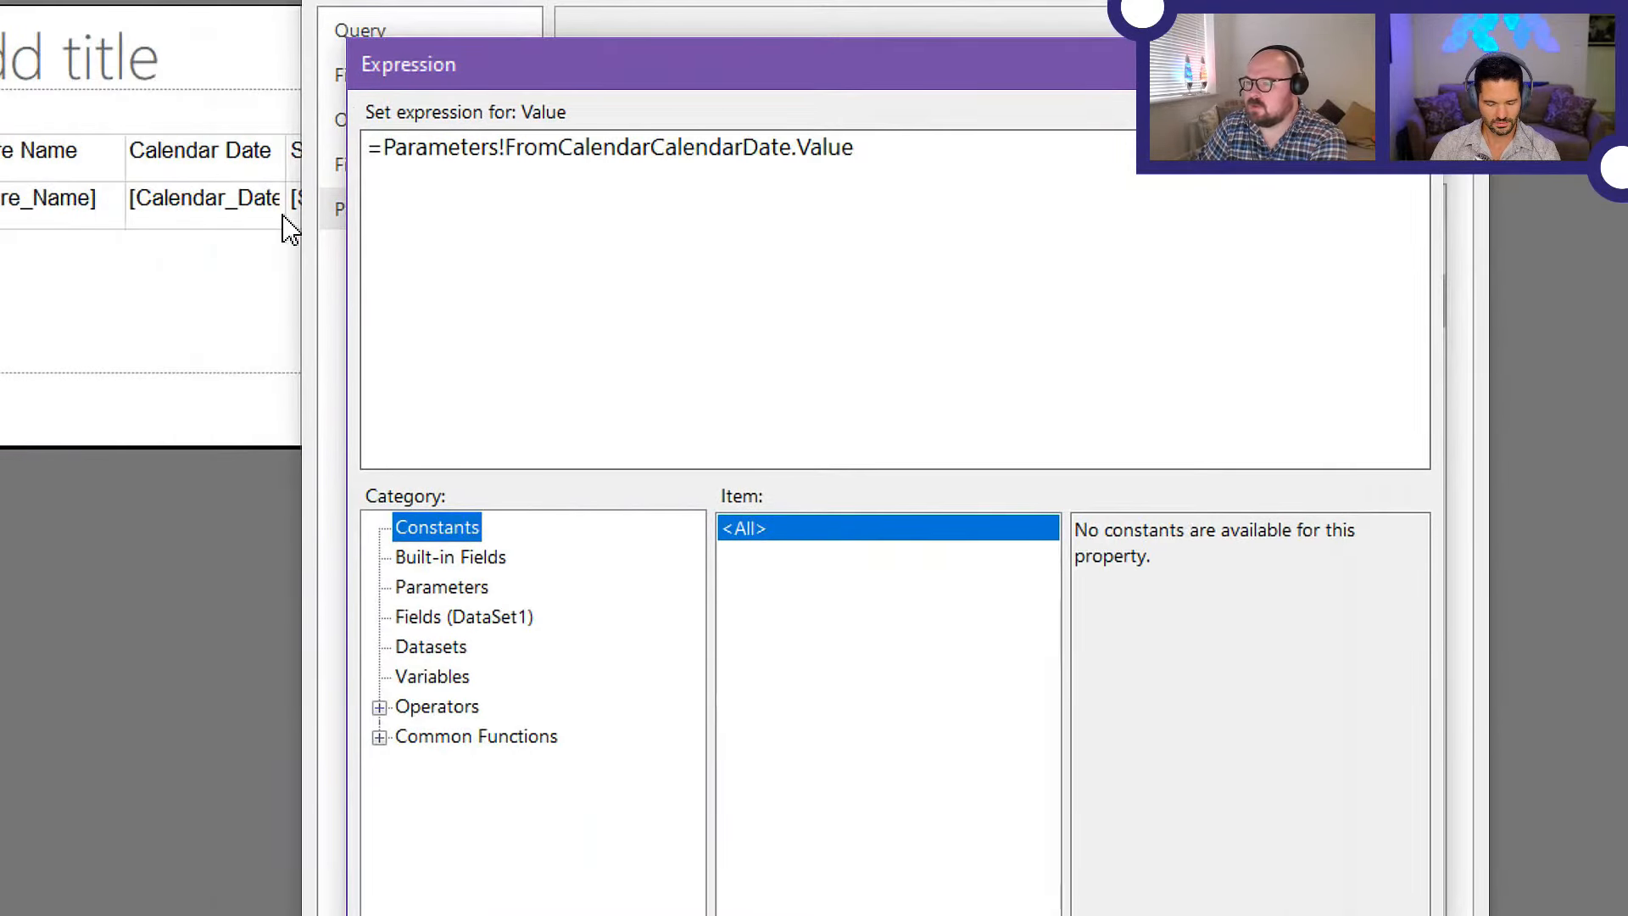
click(381, 152)
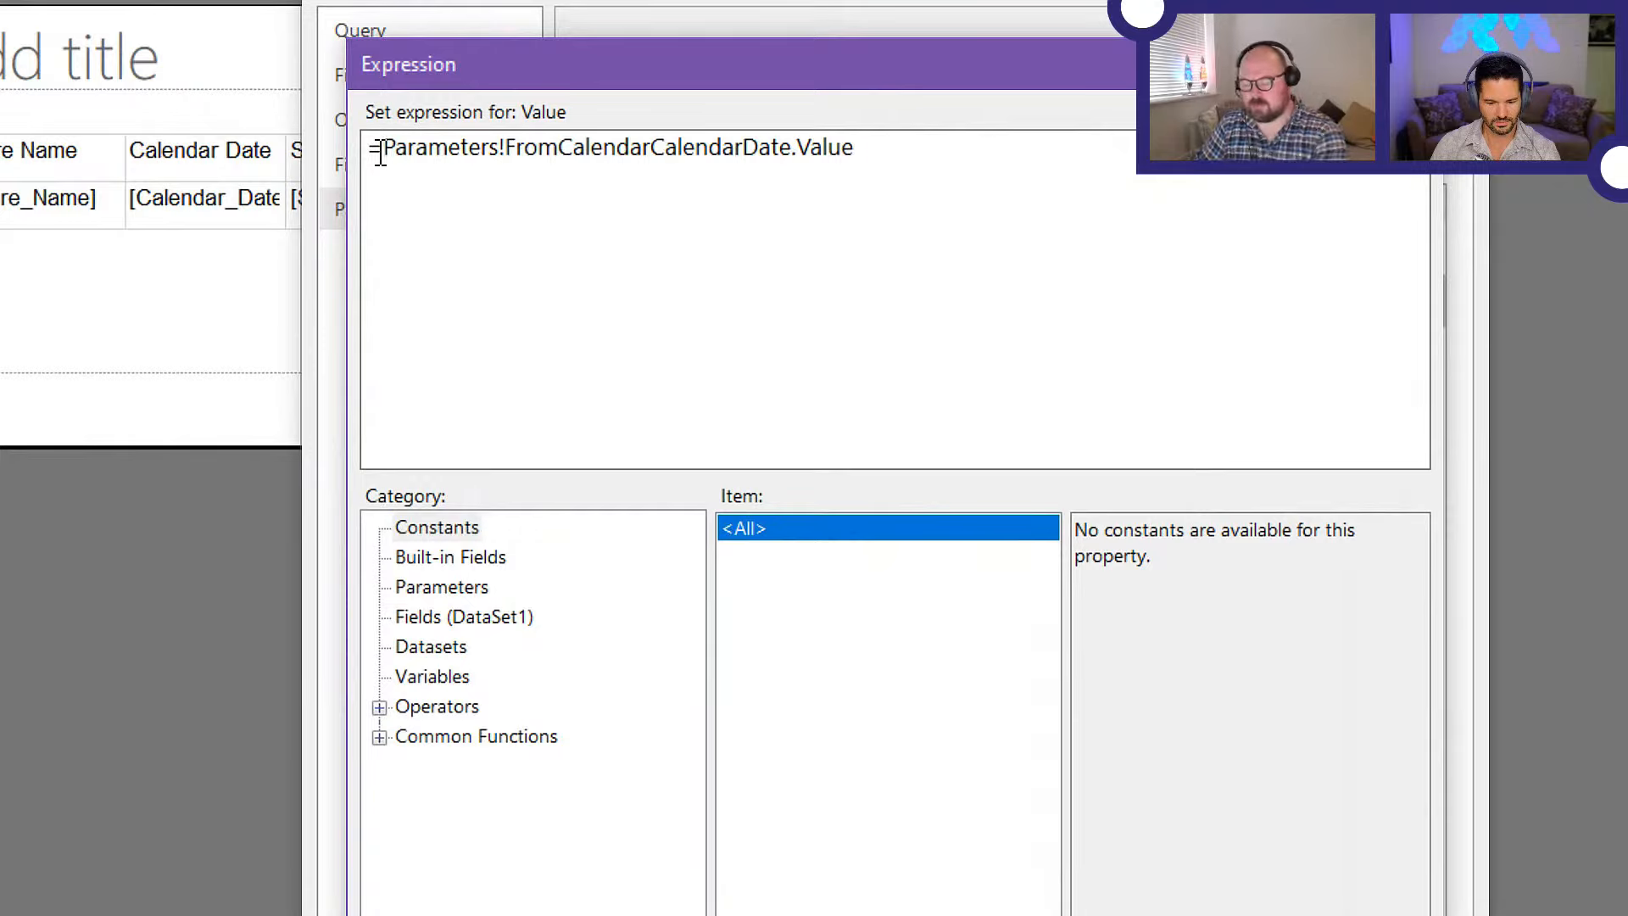
text(Format)
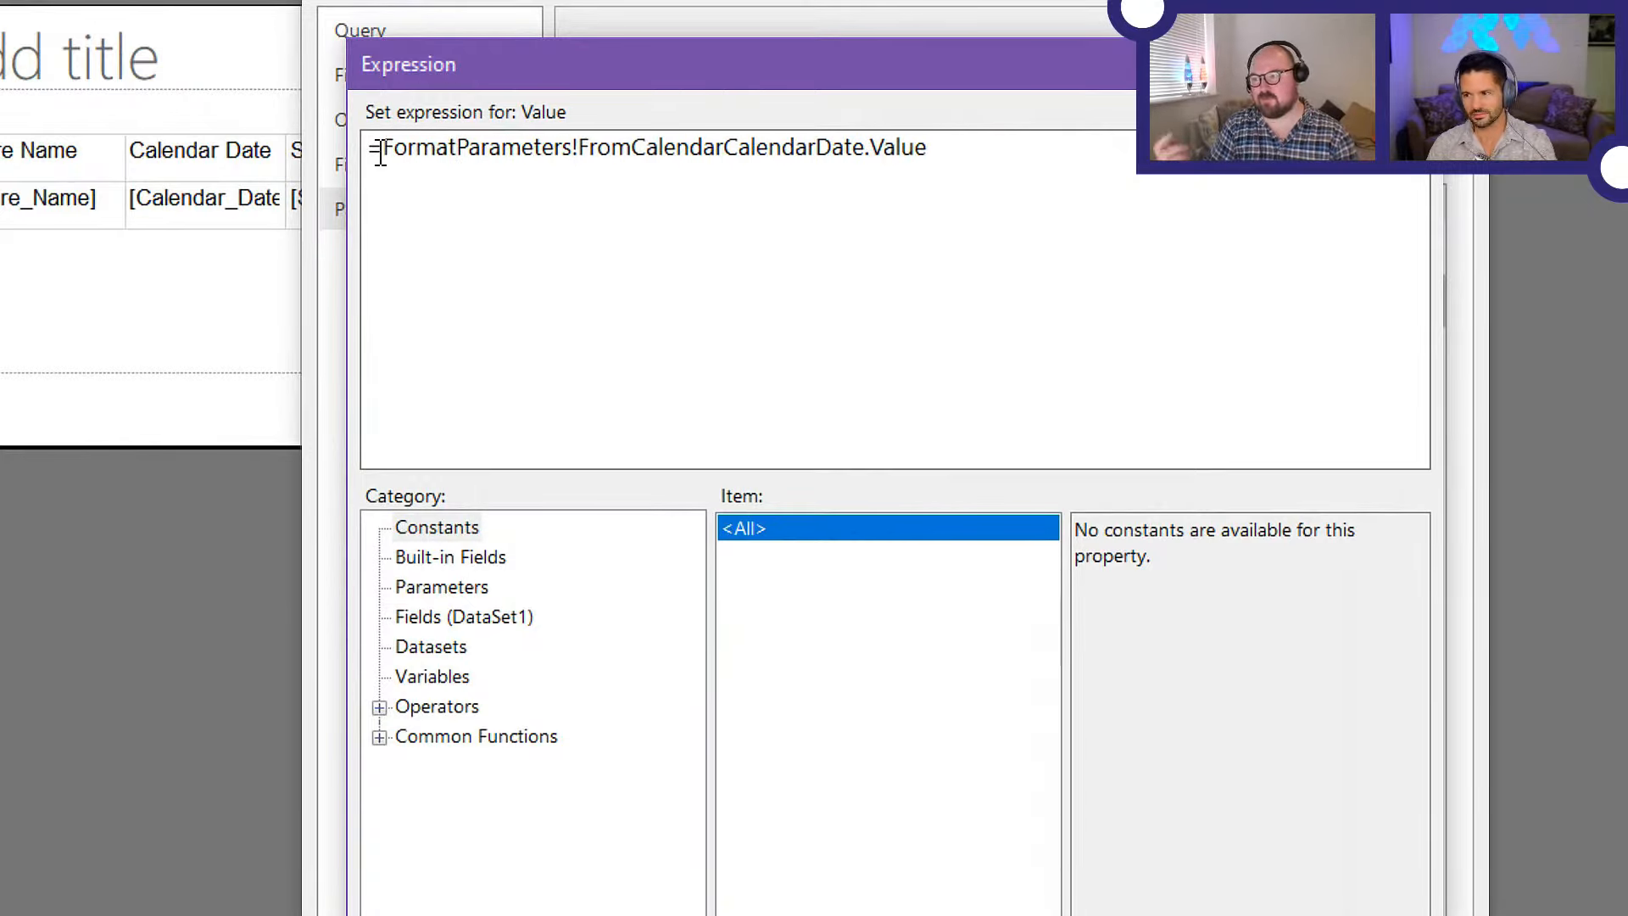
text((()
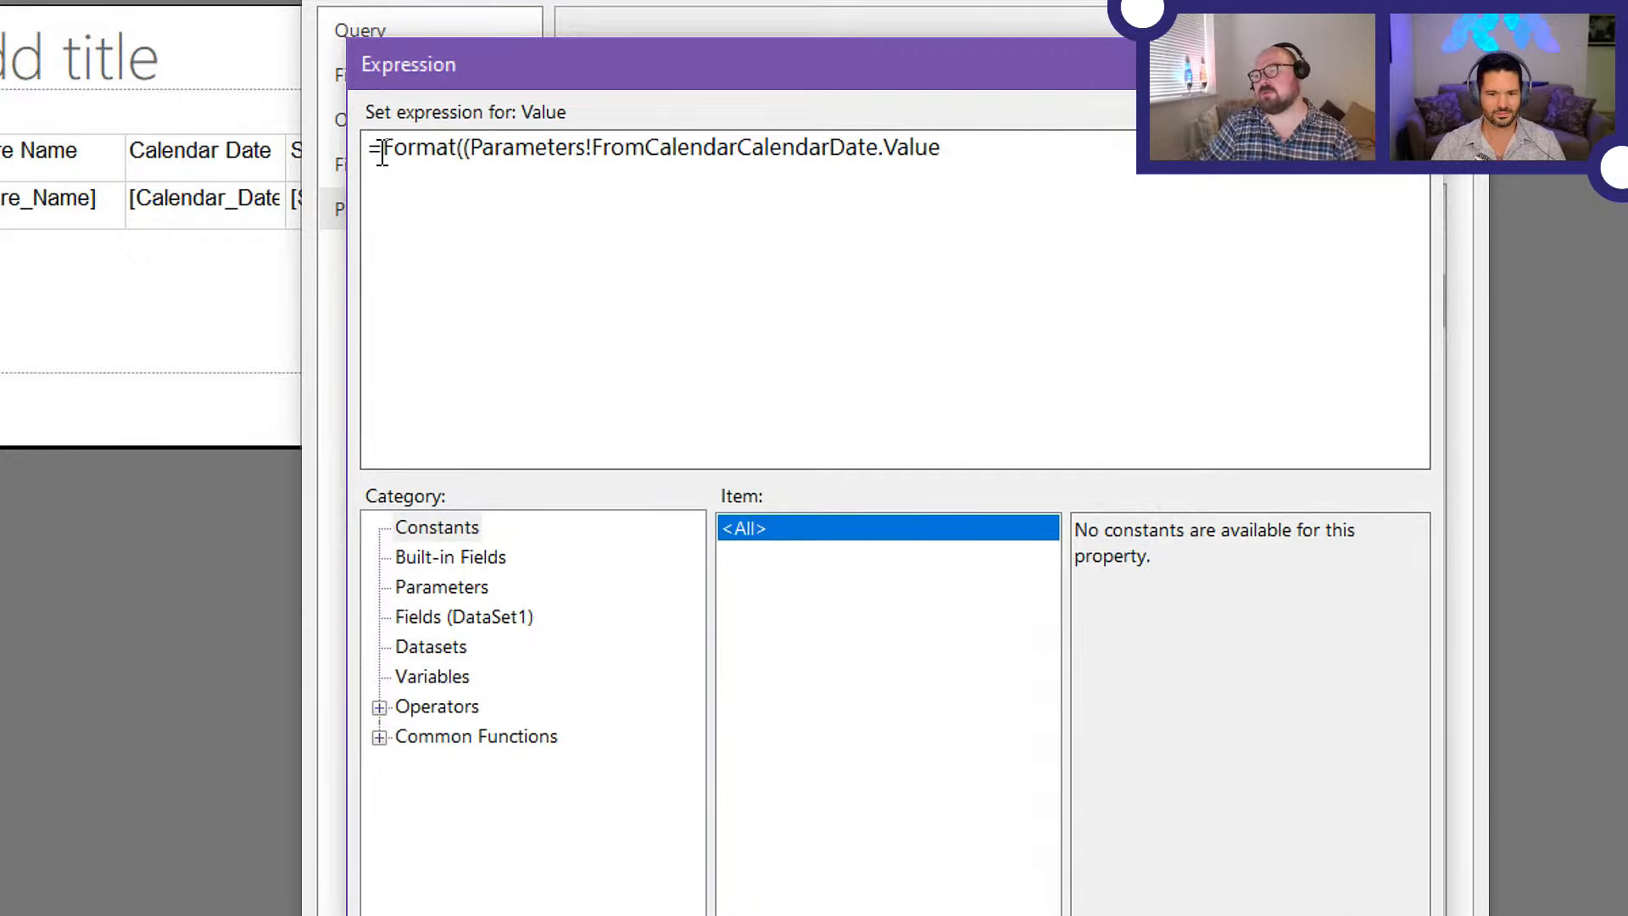
click(990, 157)
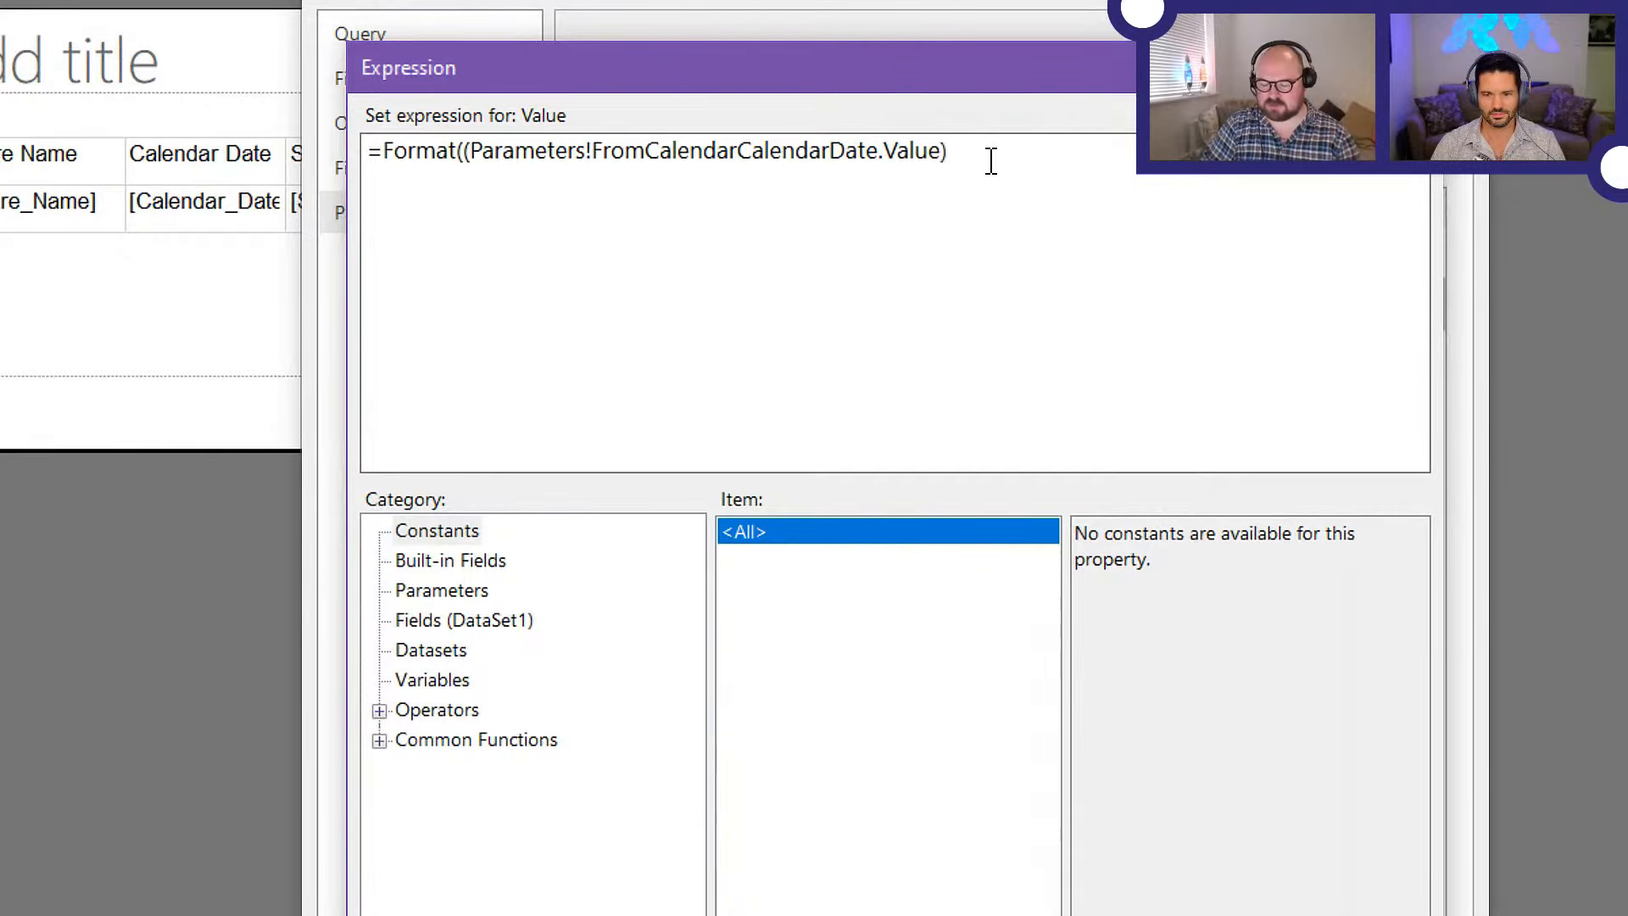
text(, "yyy)
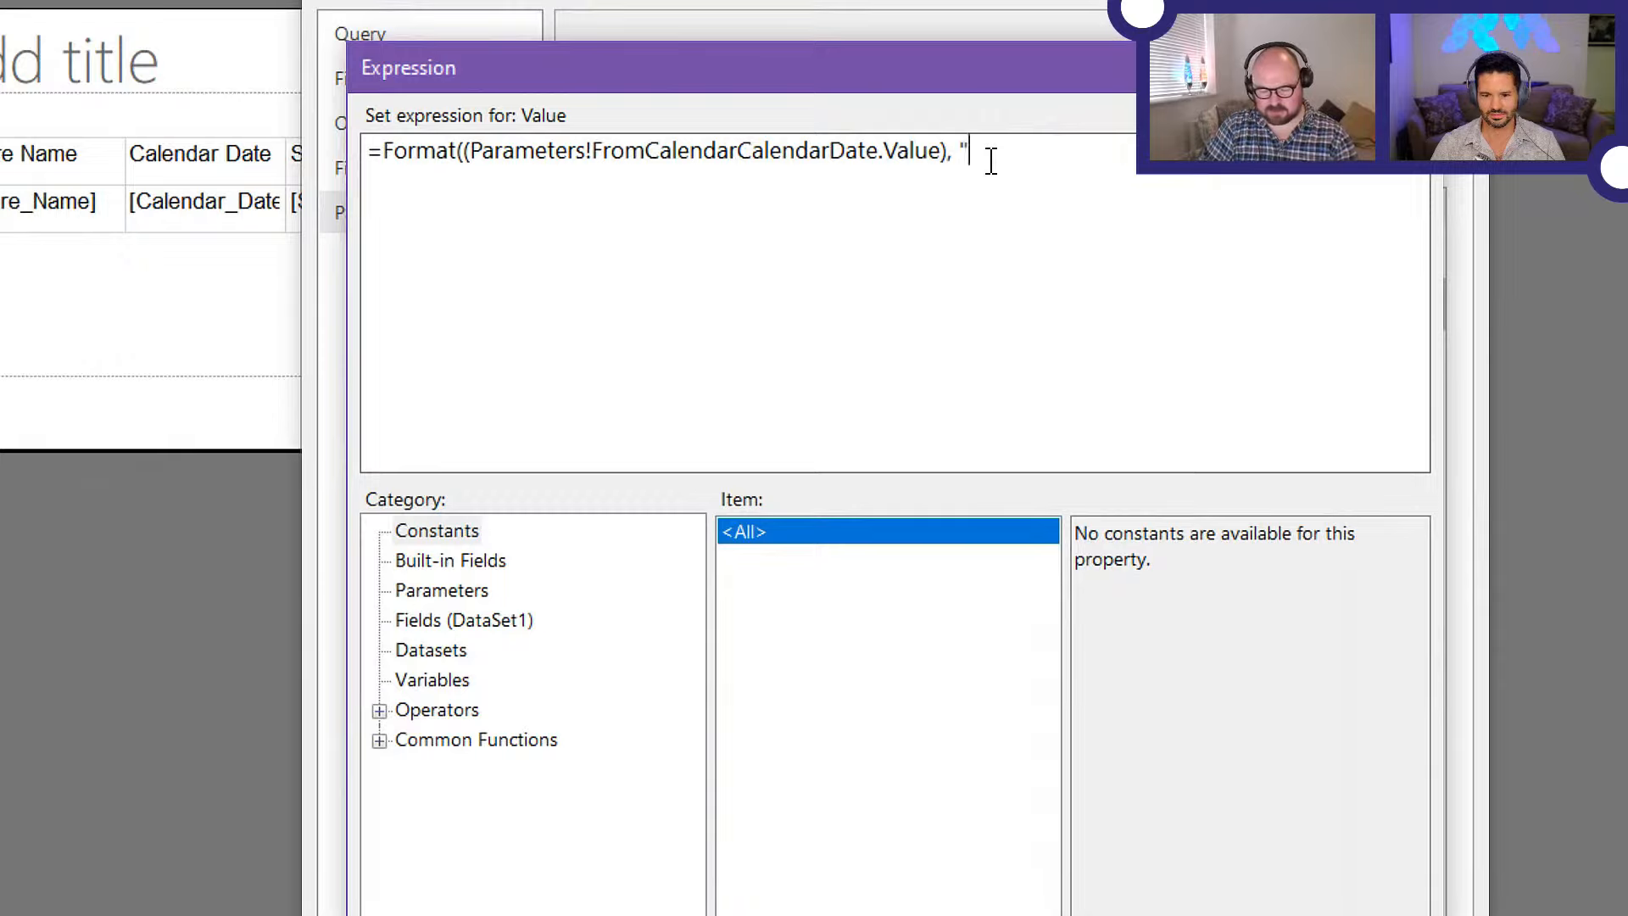
text(y)
text(-MM-)
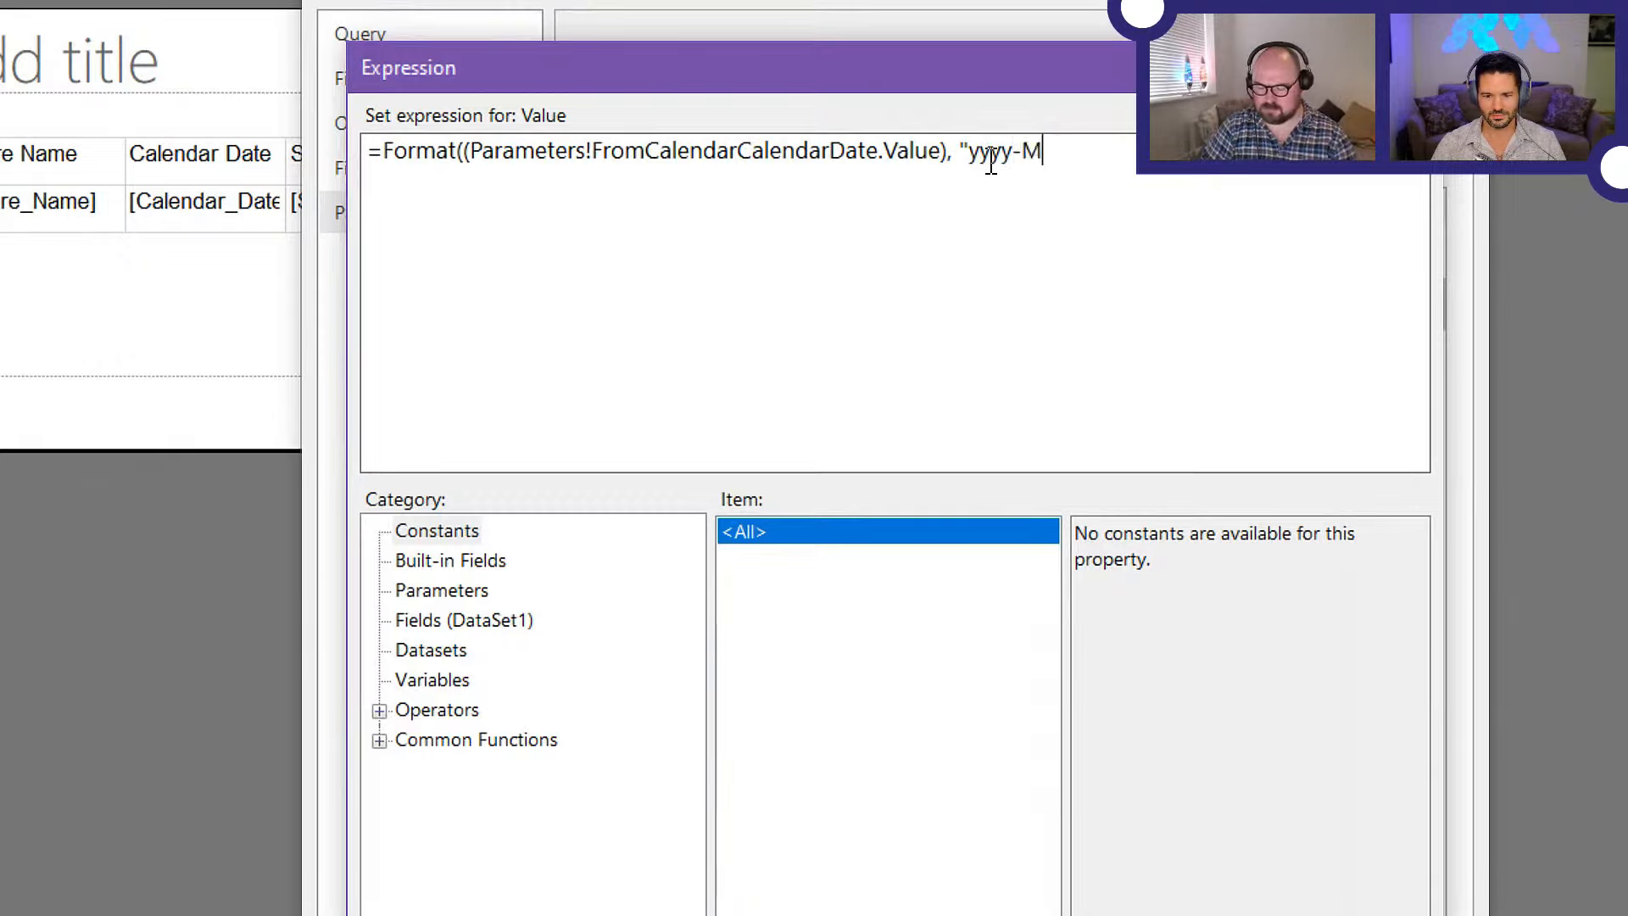
text(dd"))
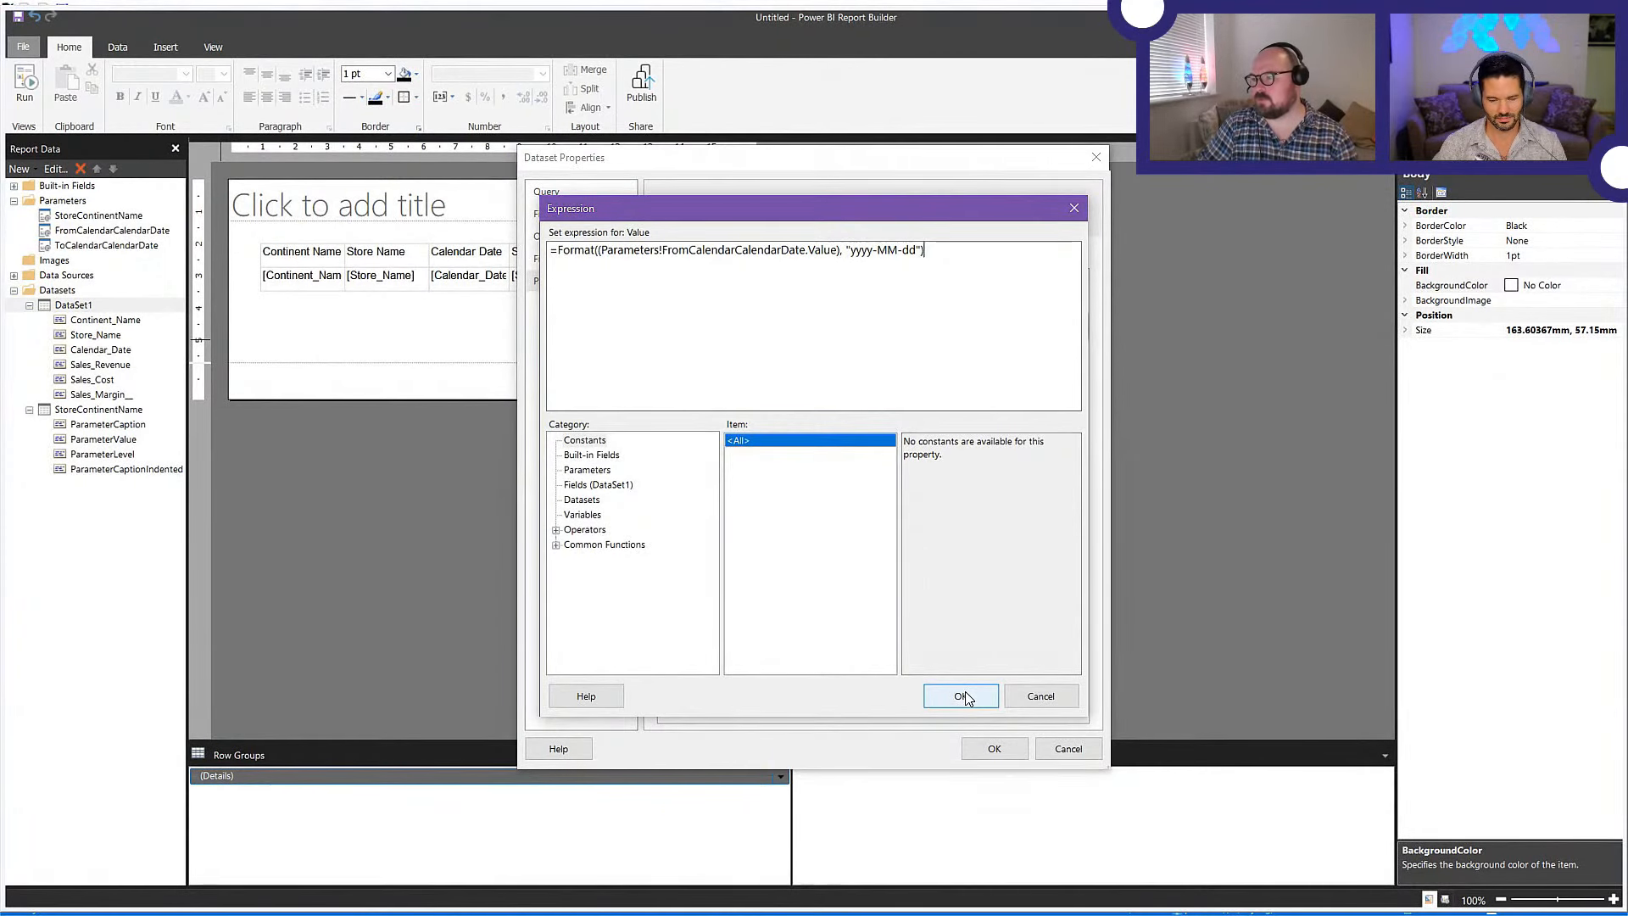
click(961, 696)
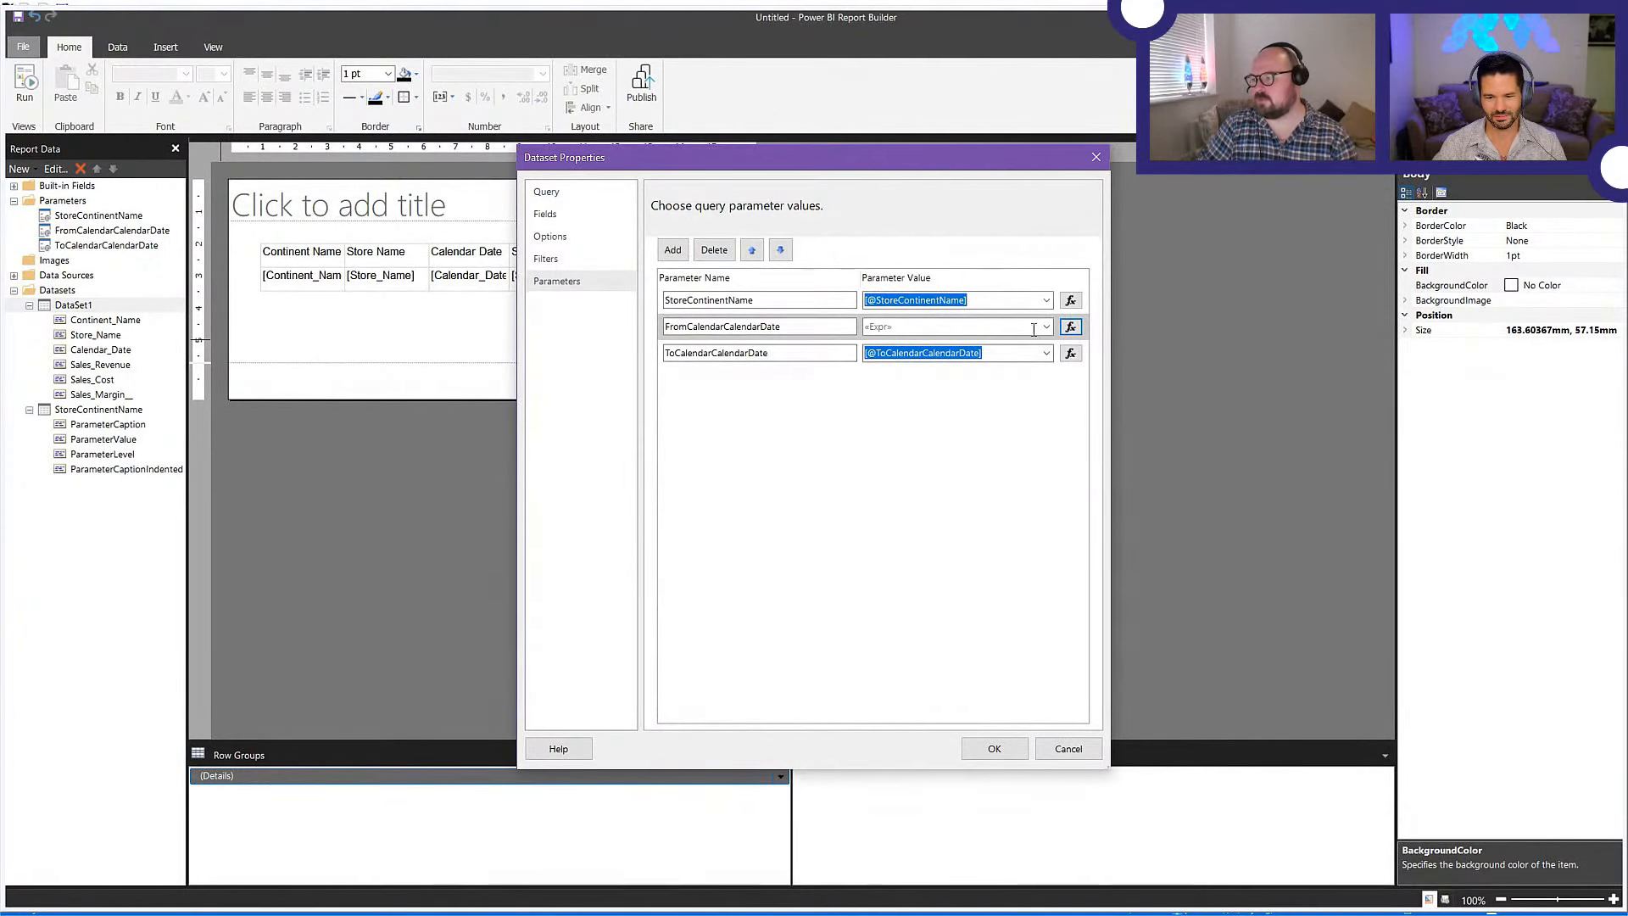
- Wrap the ToCalendarCalendarDate query parameter value in a Format expression using "yyyy-MM-dd", and confirm the dataset properties
click(1070, 353)
click(564, 254)
text(Format(()
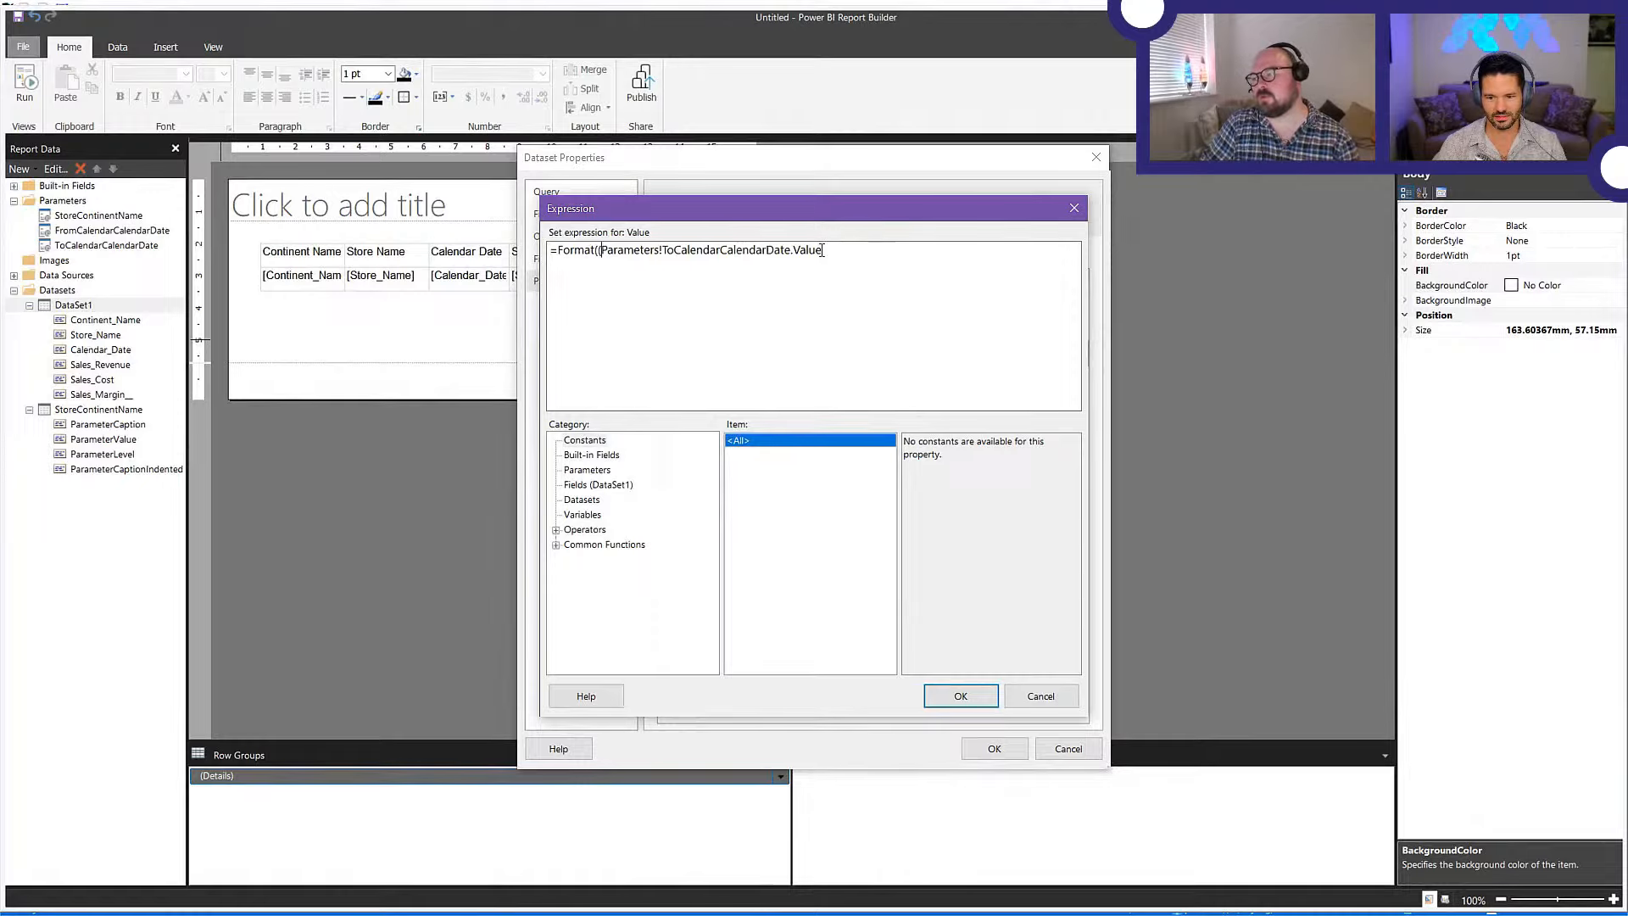
click(822, 250)
text(0, "yyyy-MM-dd"))
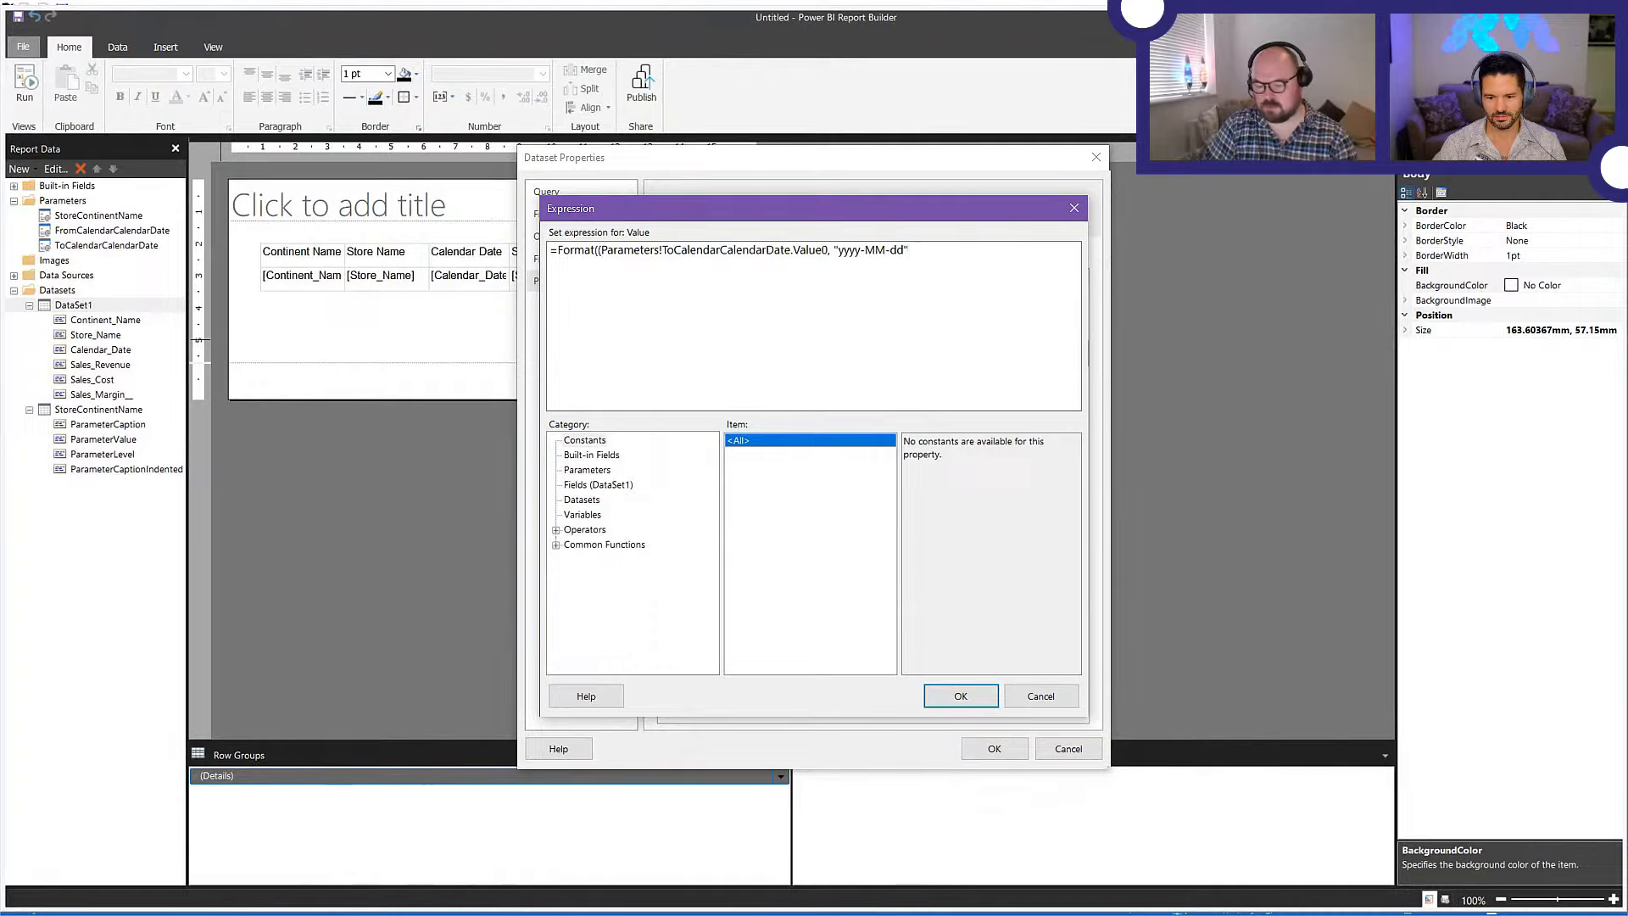
click(992, 697)
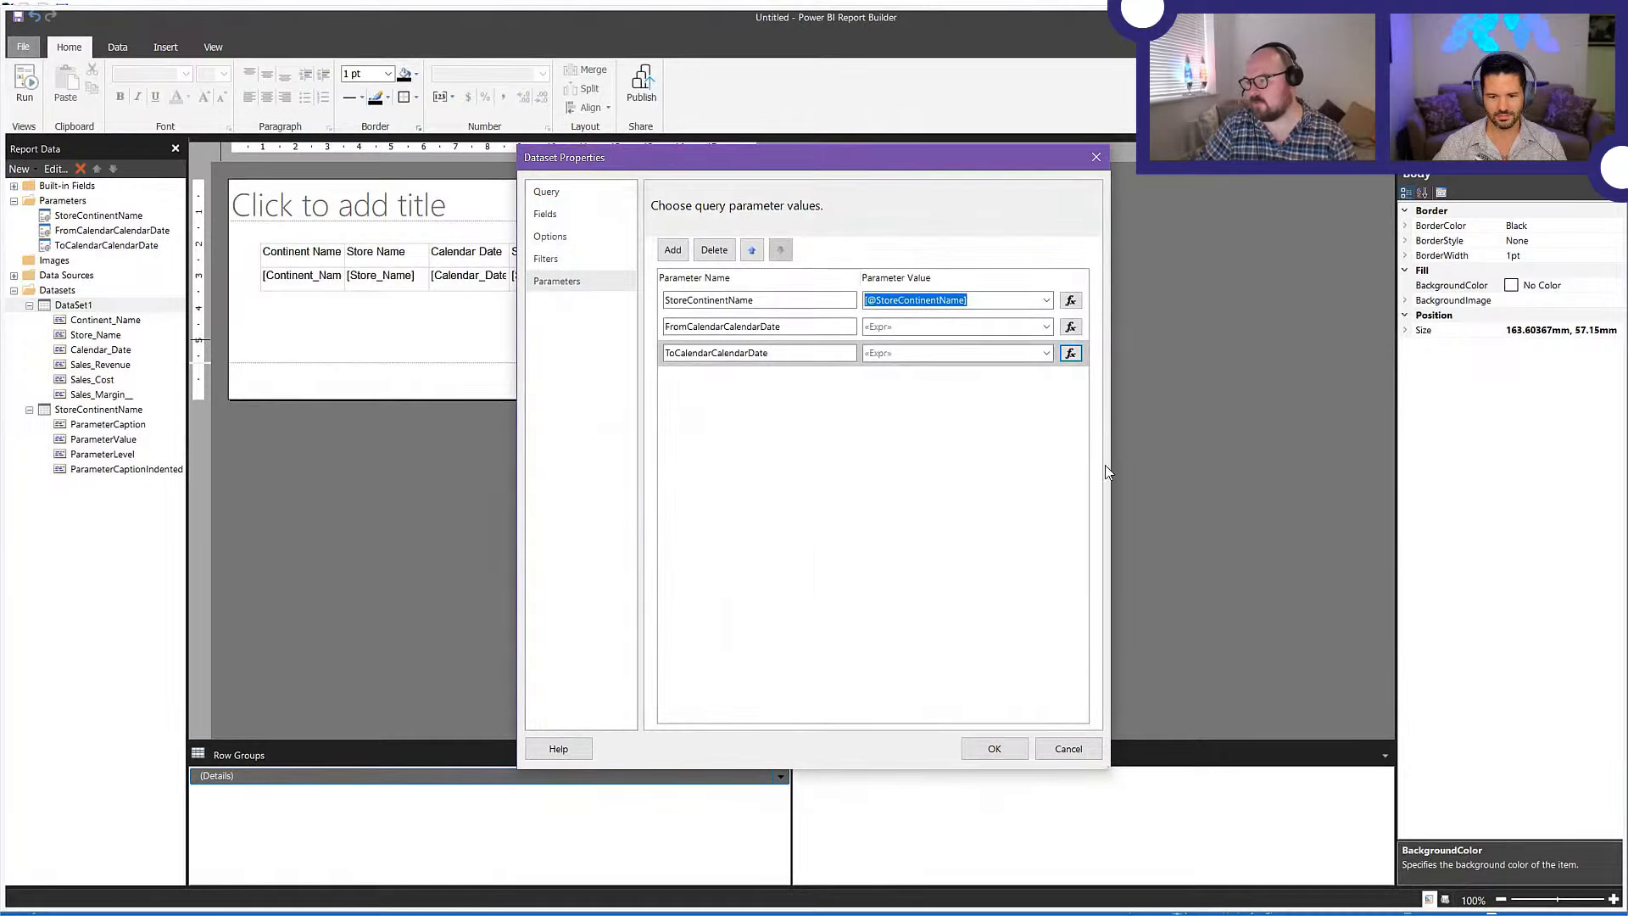
click(1003, 753)
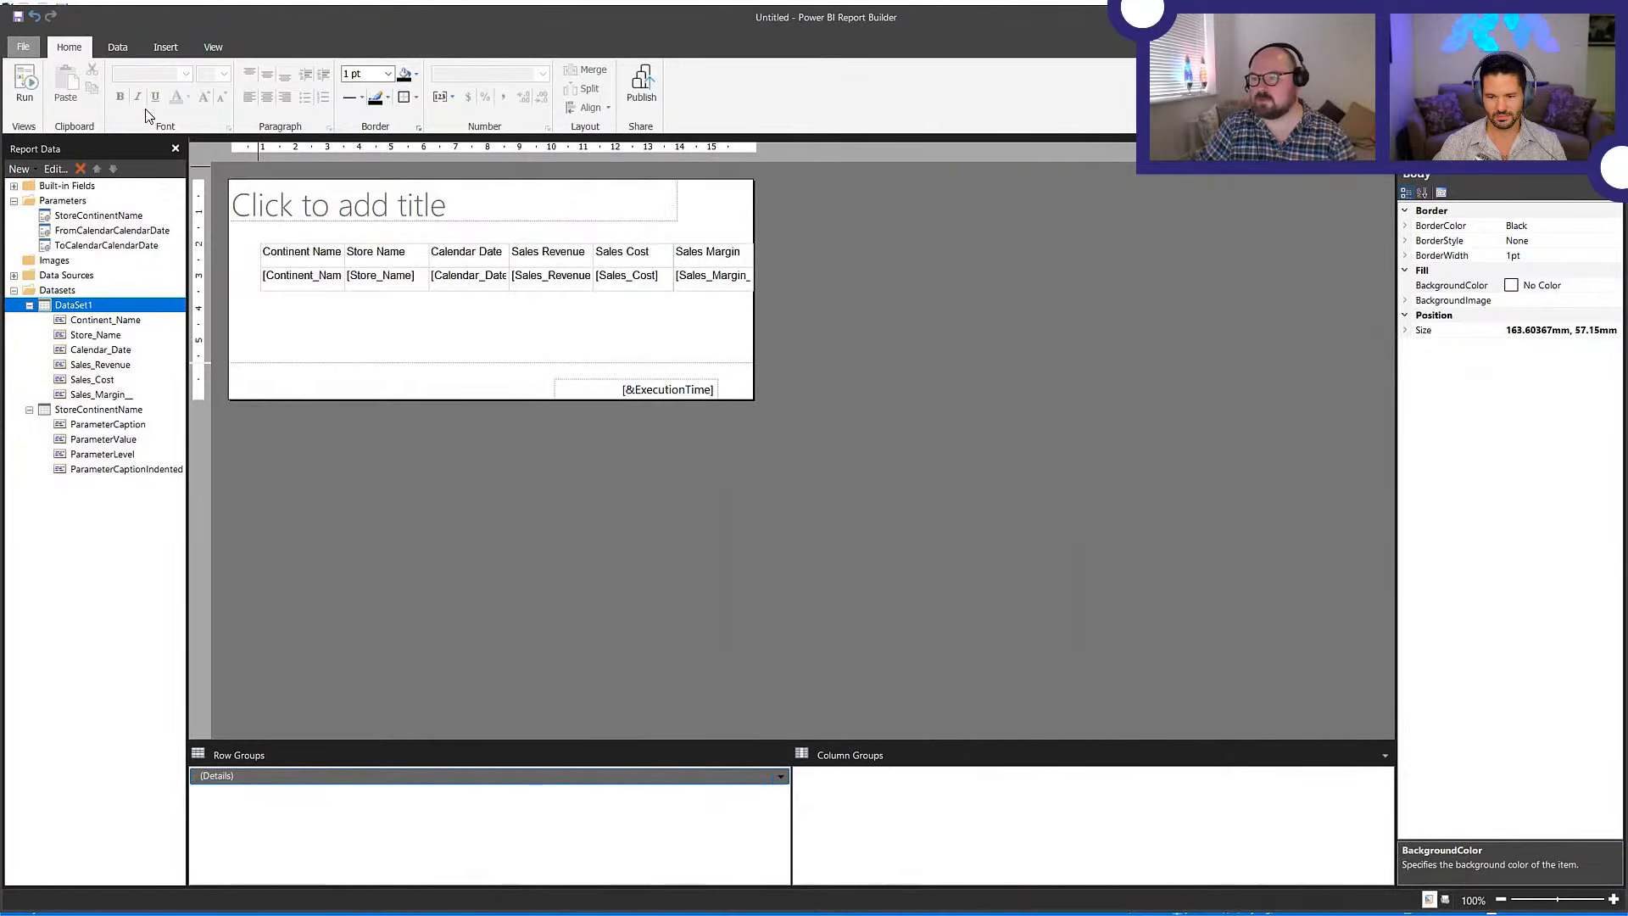
- Run the report to test the date expressions, then read the error details and dismiss them
click(32, 90)
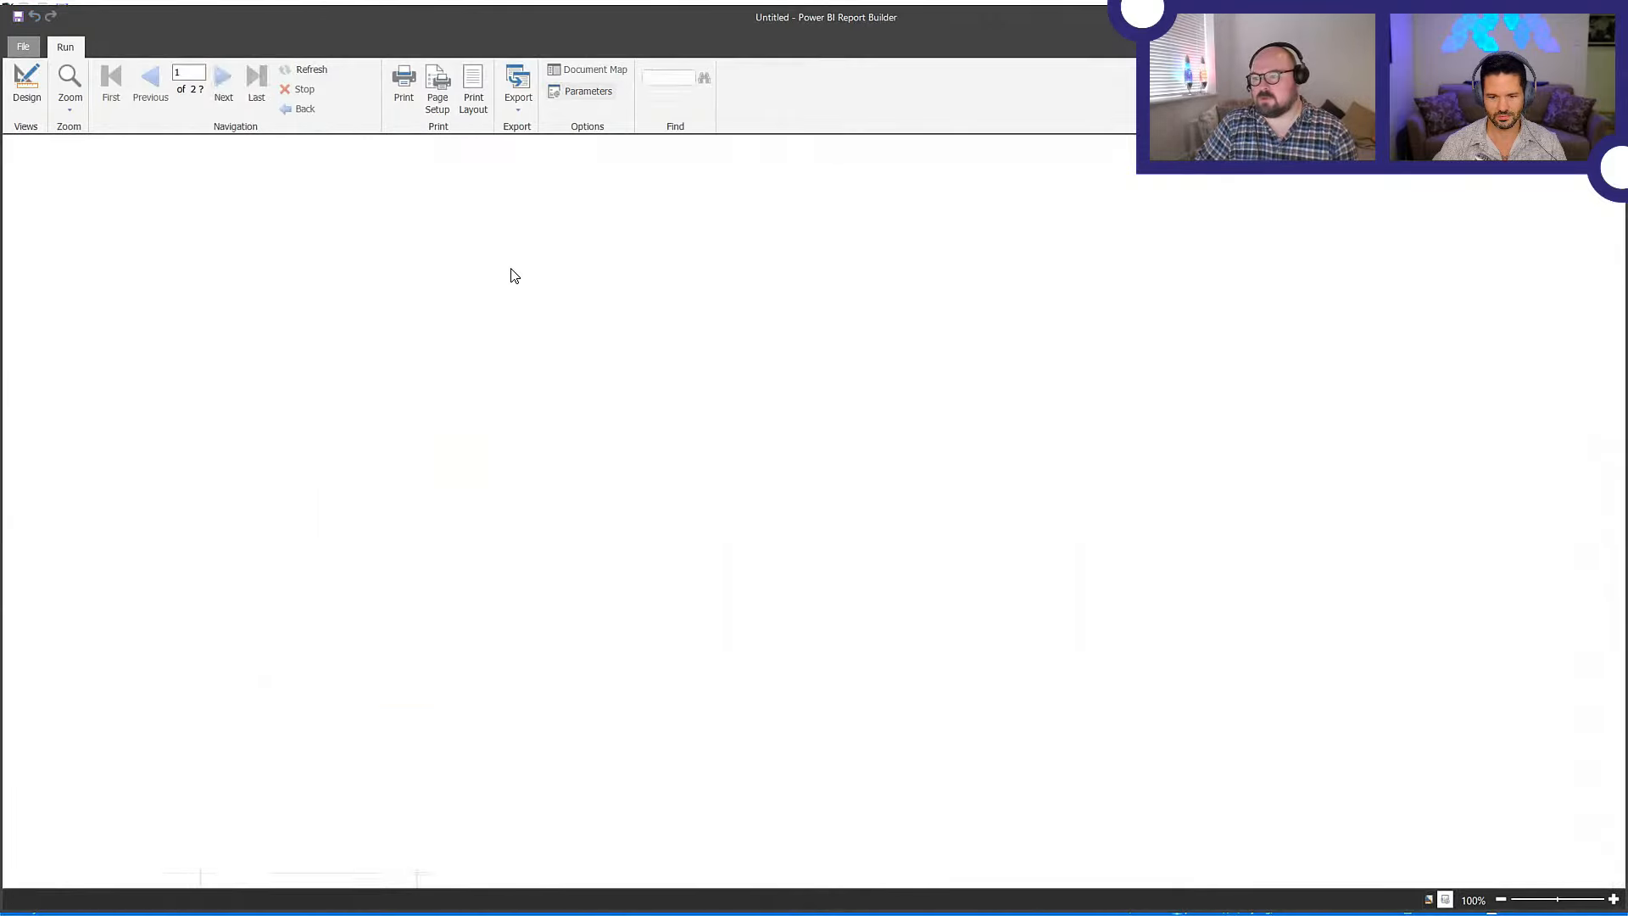
click(963, 468)
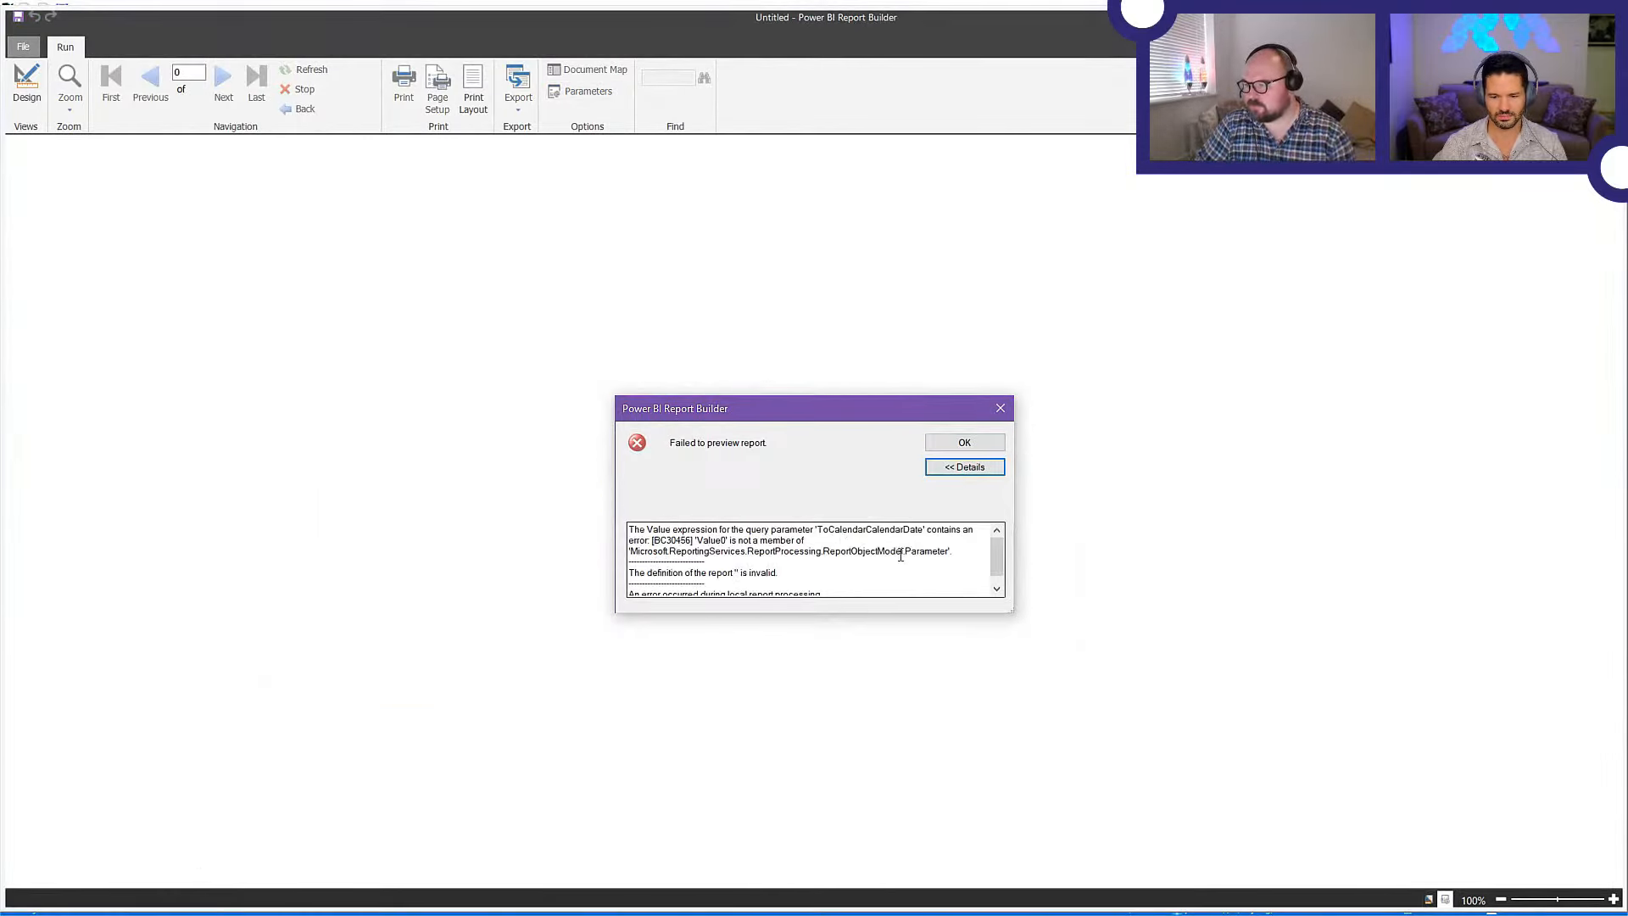
click(1001, 412)
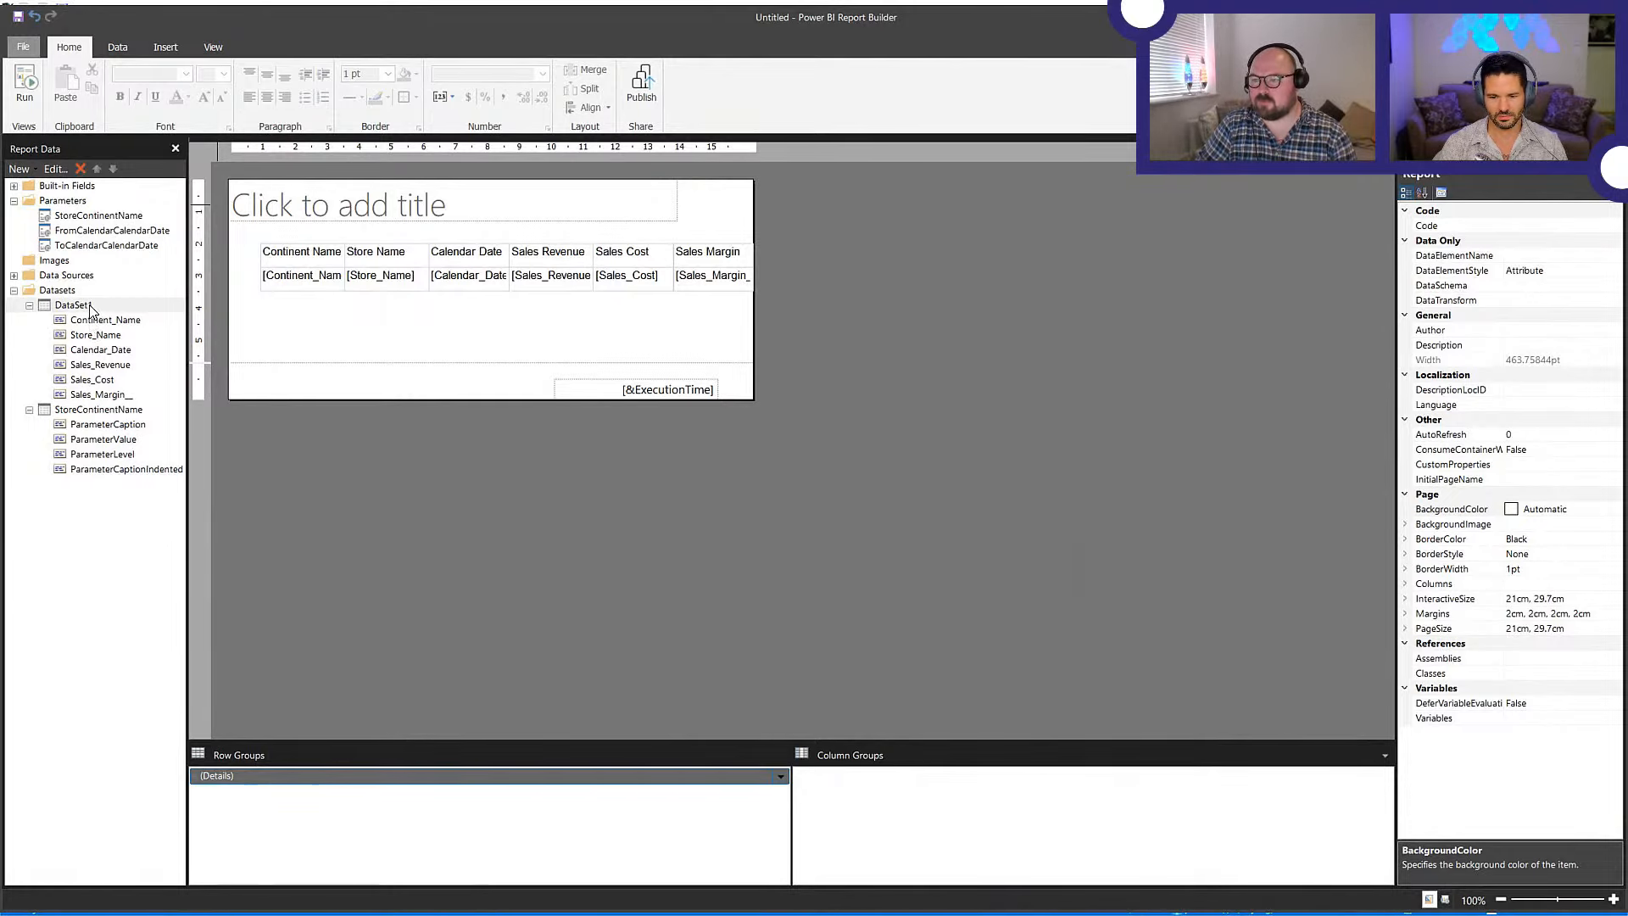
- Correct DataSet1's ToCalendarCalendarDate parameter expression to =Format((Parameters!ToCalendarCalendarDate.Value), "yyyy-MM-dd") and confirm the dataset properties
right_click(91, 307)
click(140, 373)
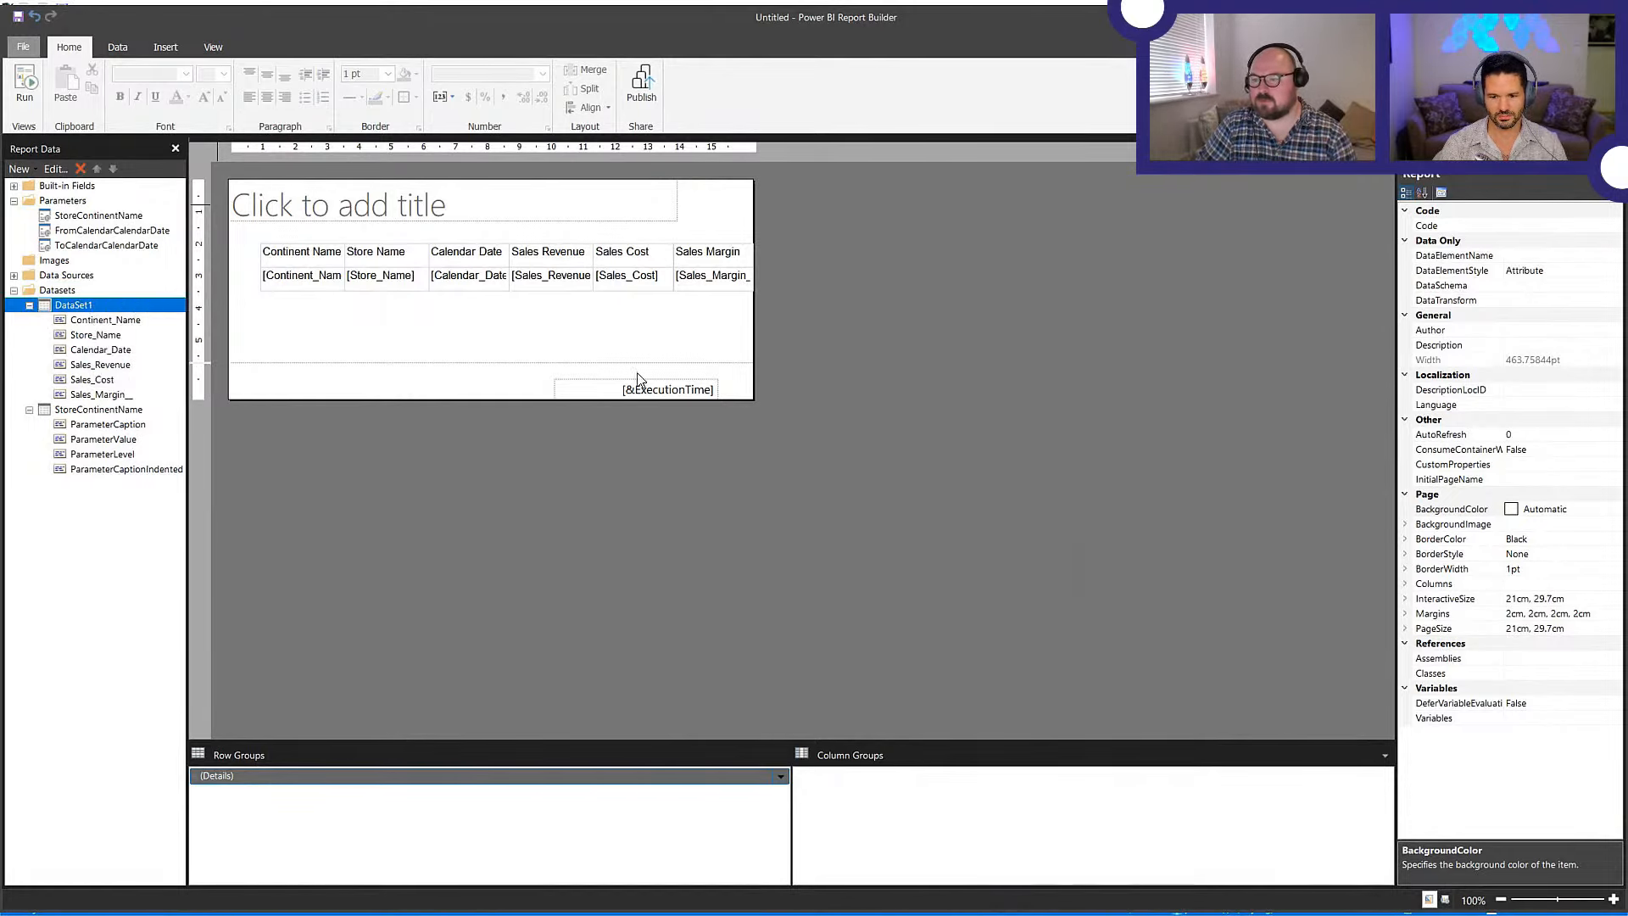
click(585, 282)
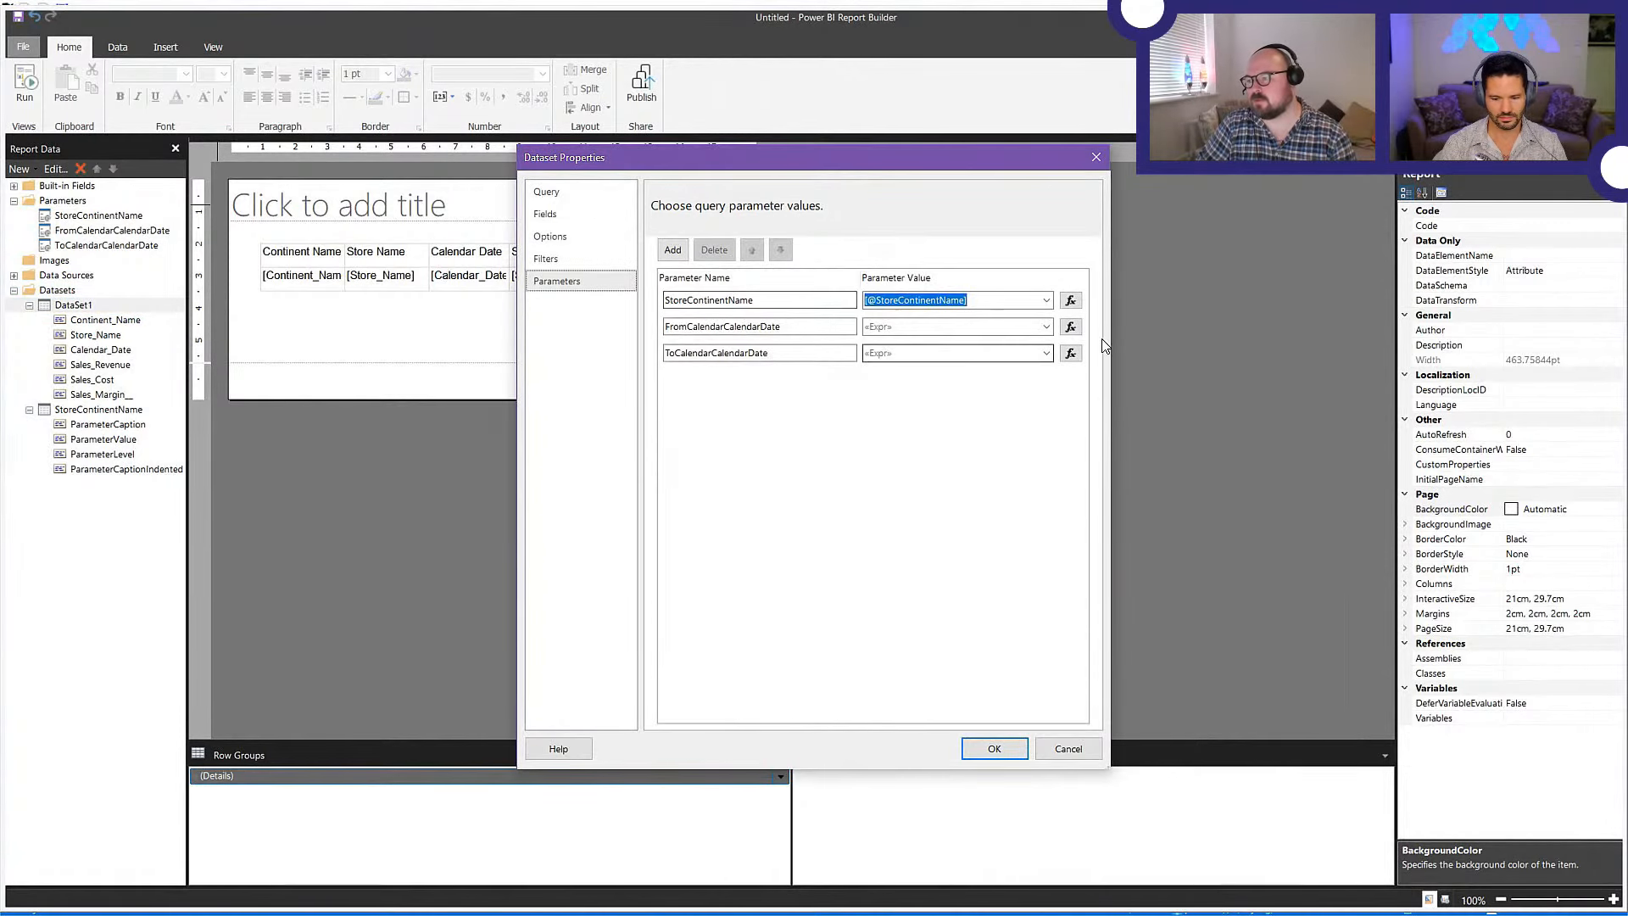
click(1070, 353)
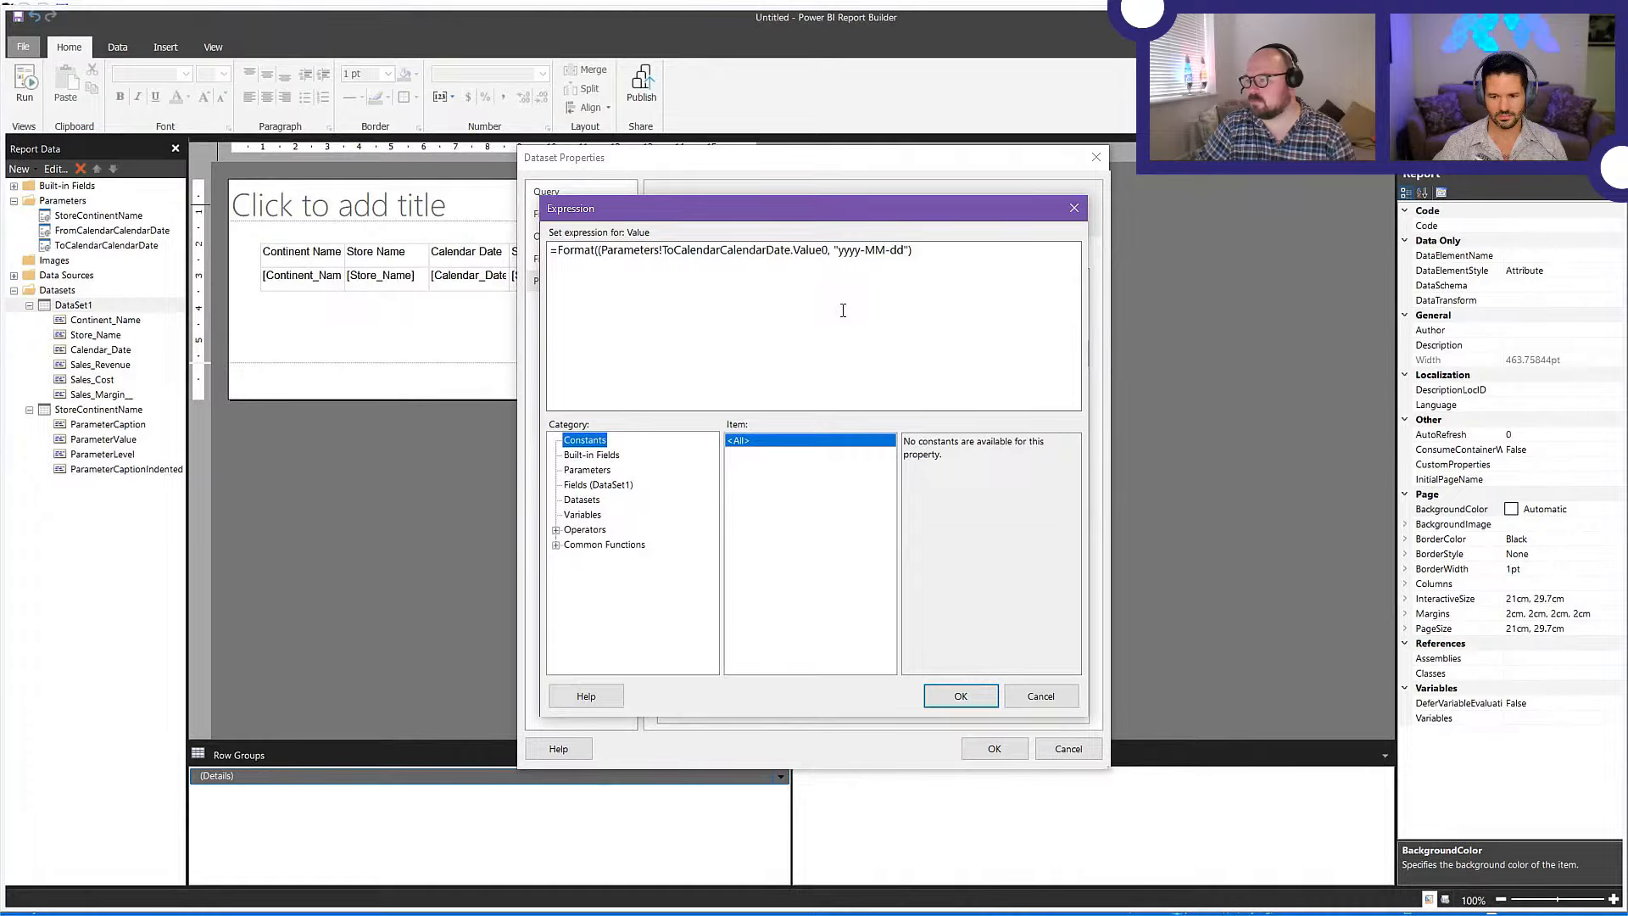
click(829, 251)
text())
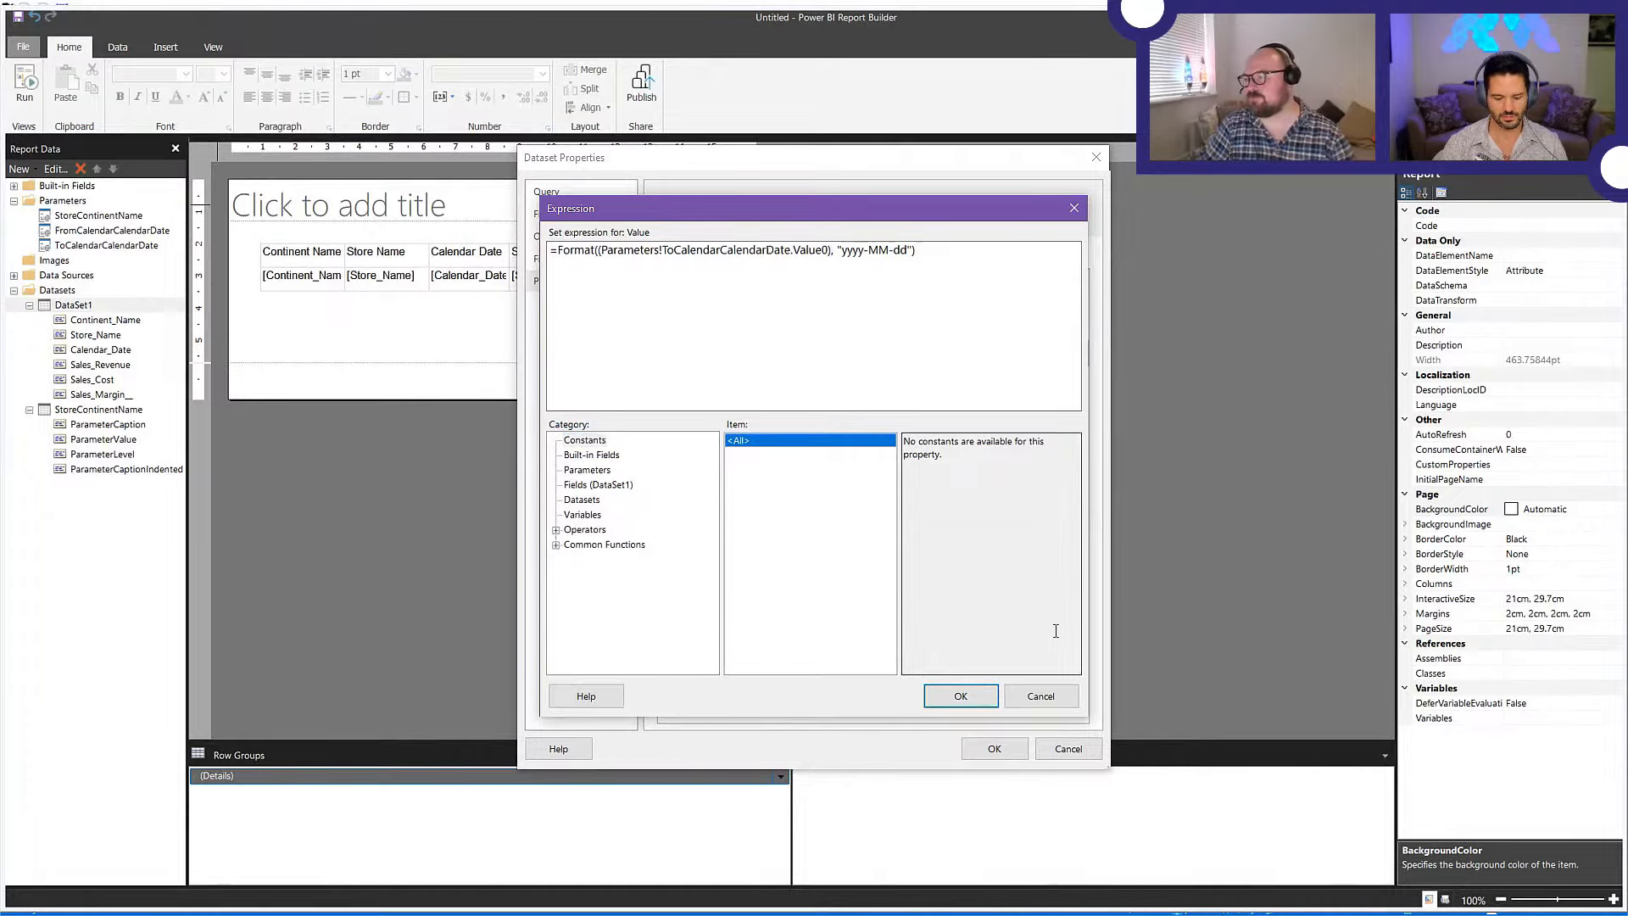
text(,)
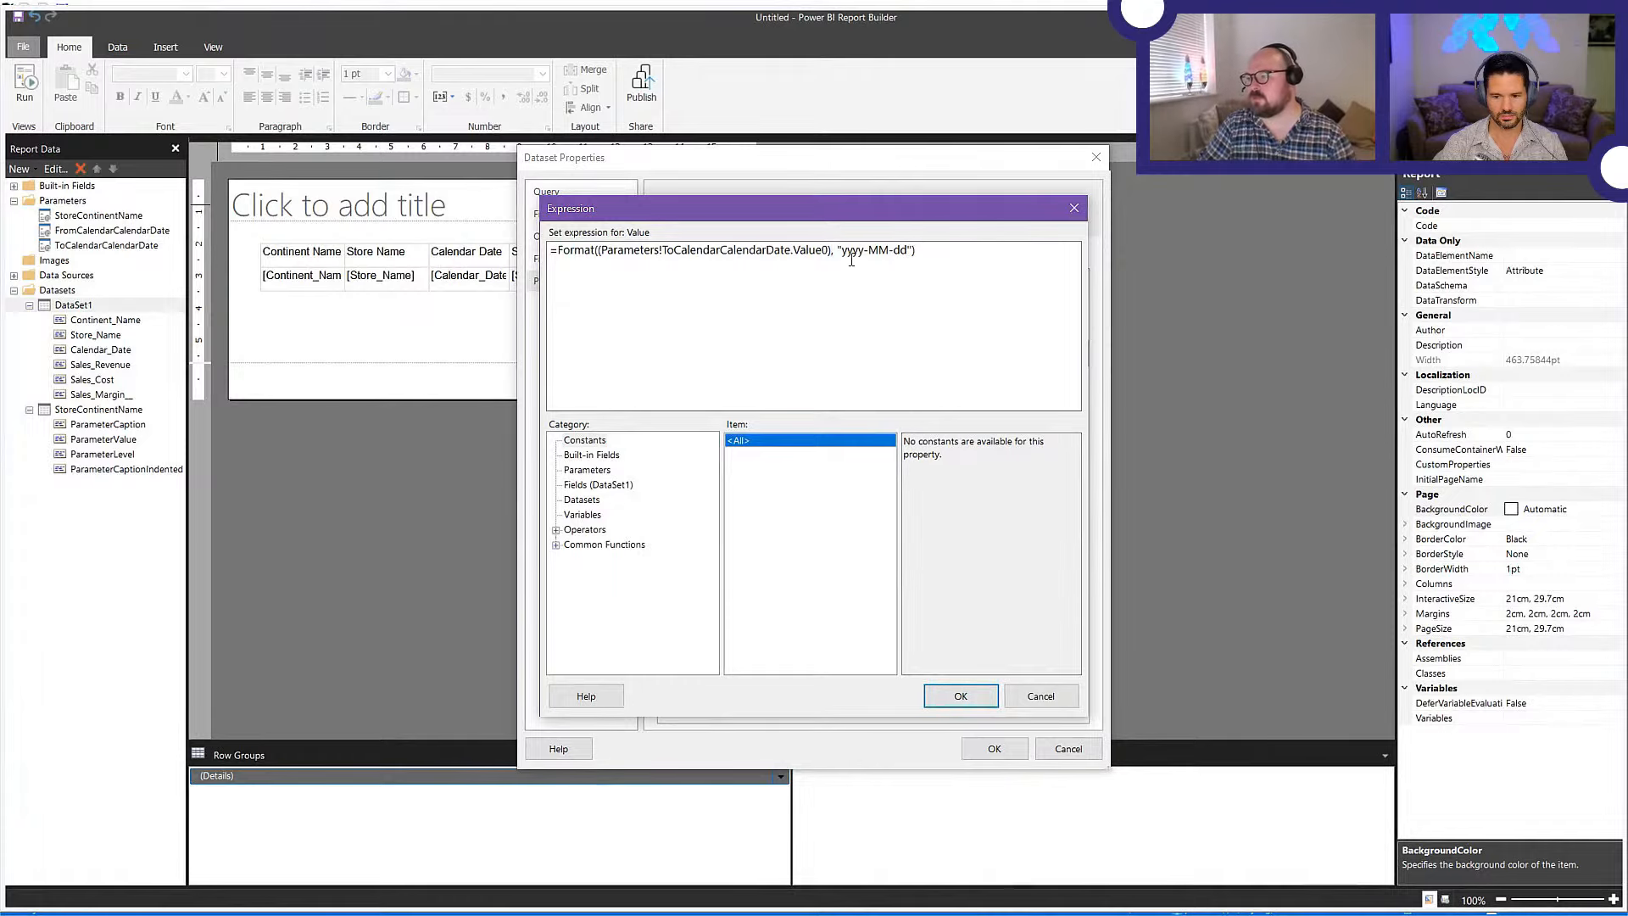
key(Left)
key(BackSpace)
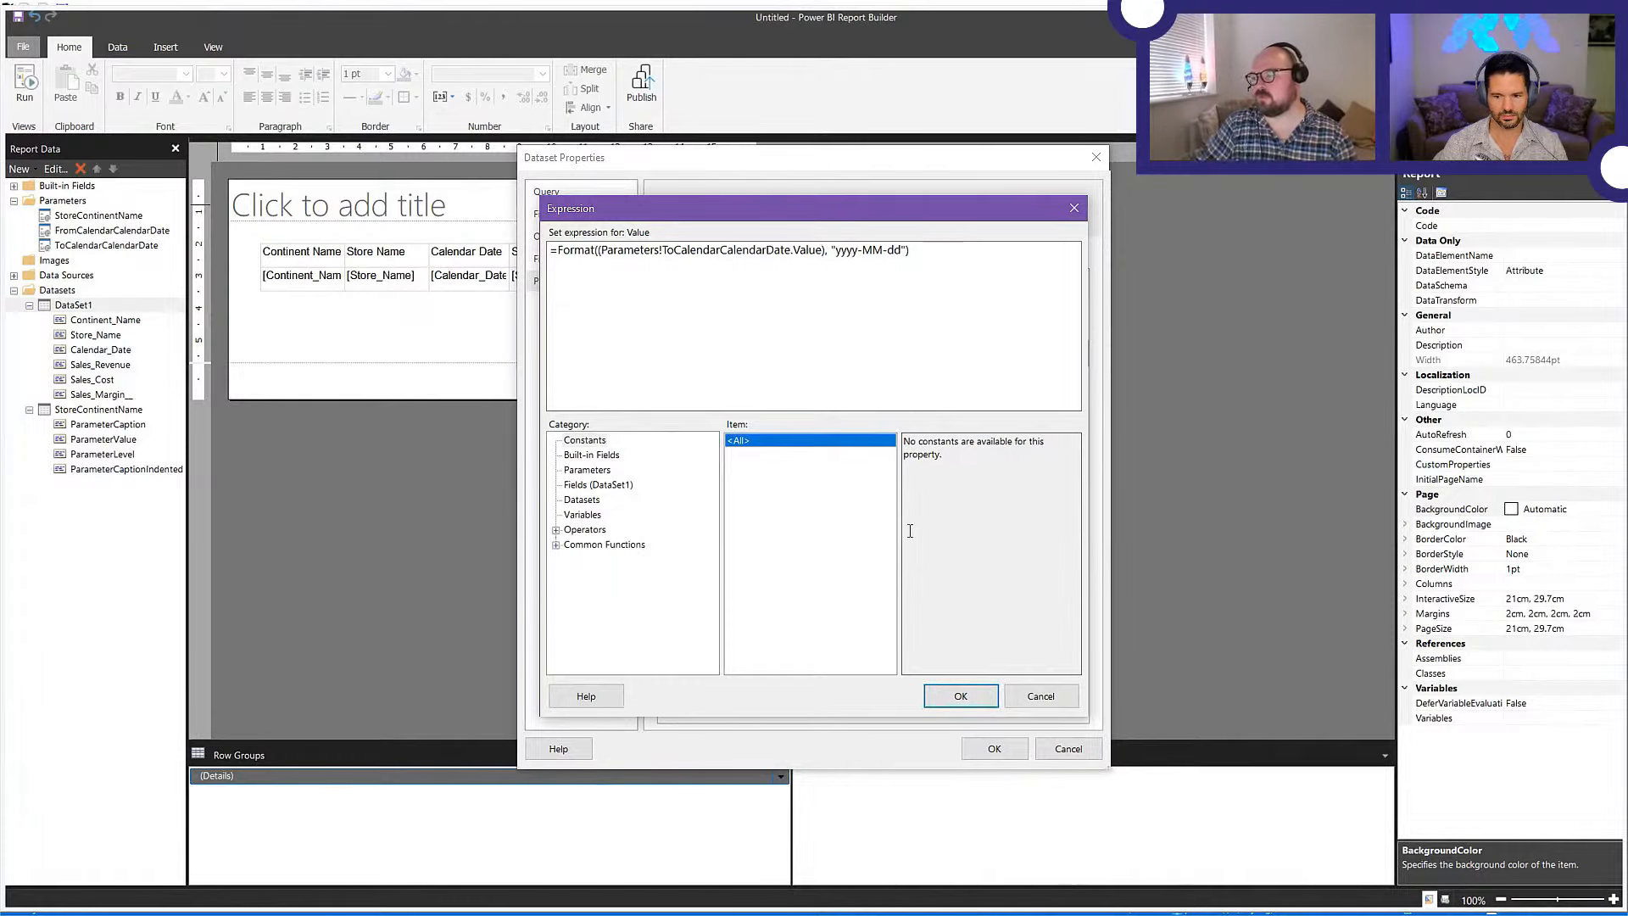
click(985, 693)
click(990, 750)
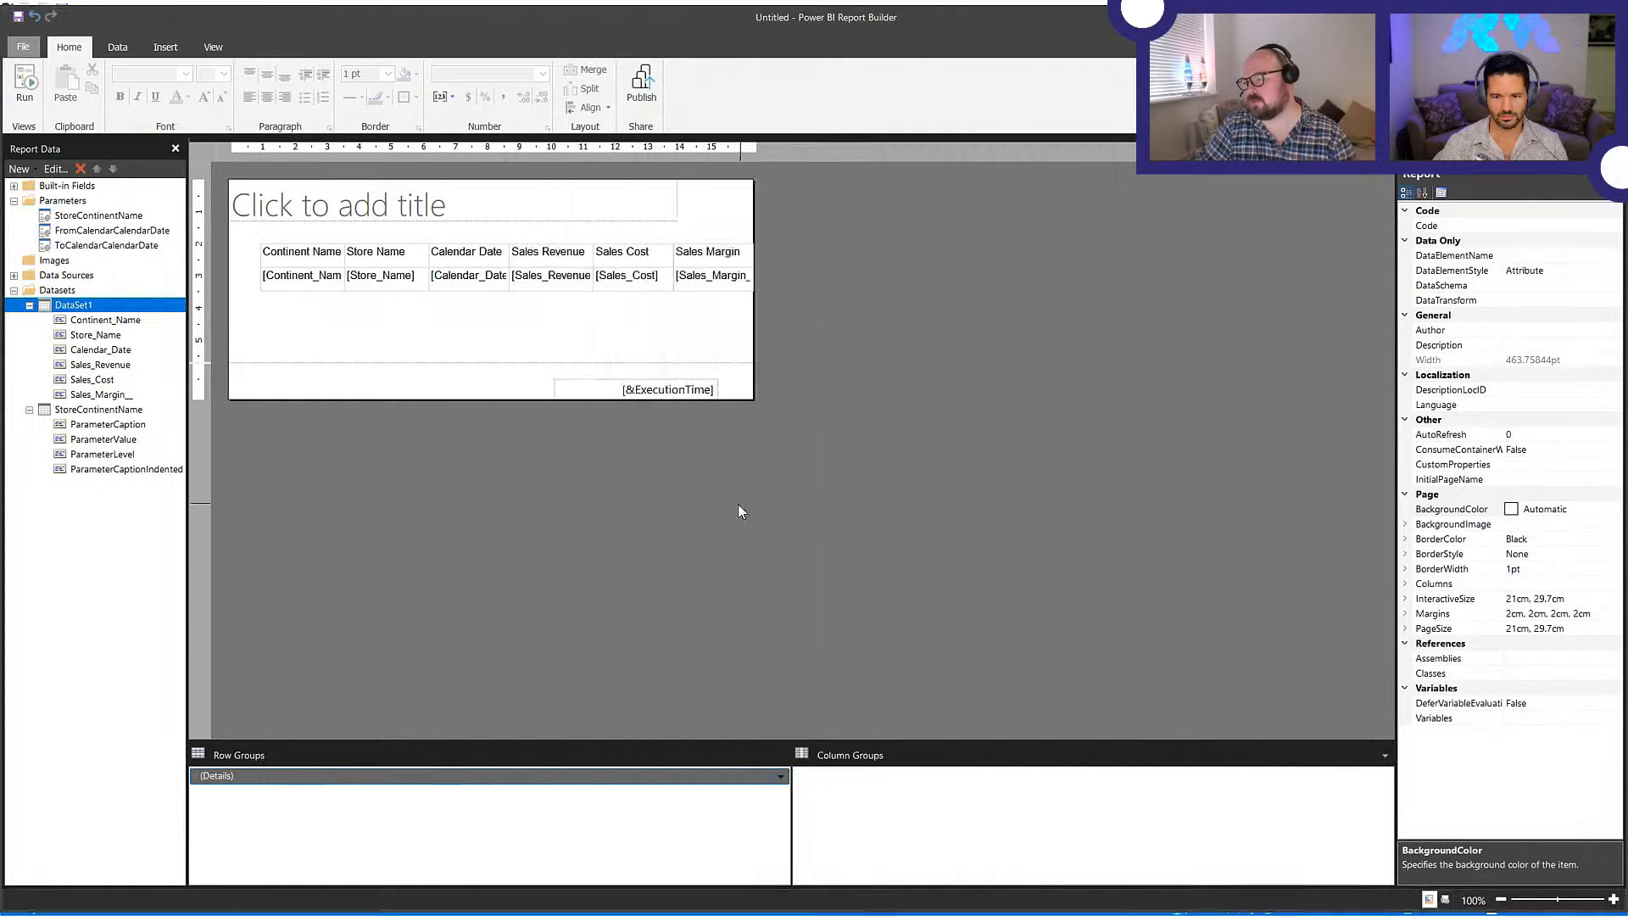
- Run the report for Europe with calendar dates from 01/09/2021 to 09/09/2021 and review the returned rows
click(25, 85)
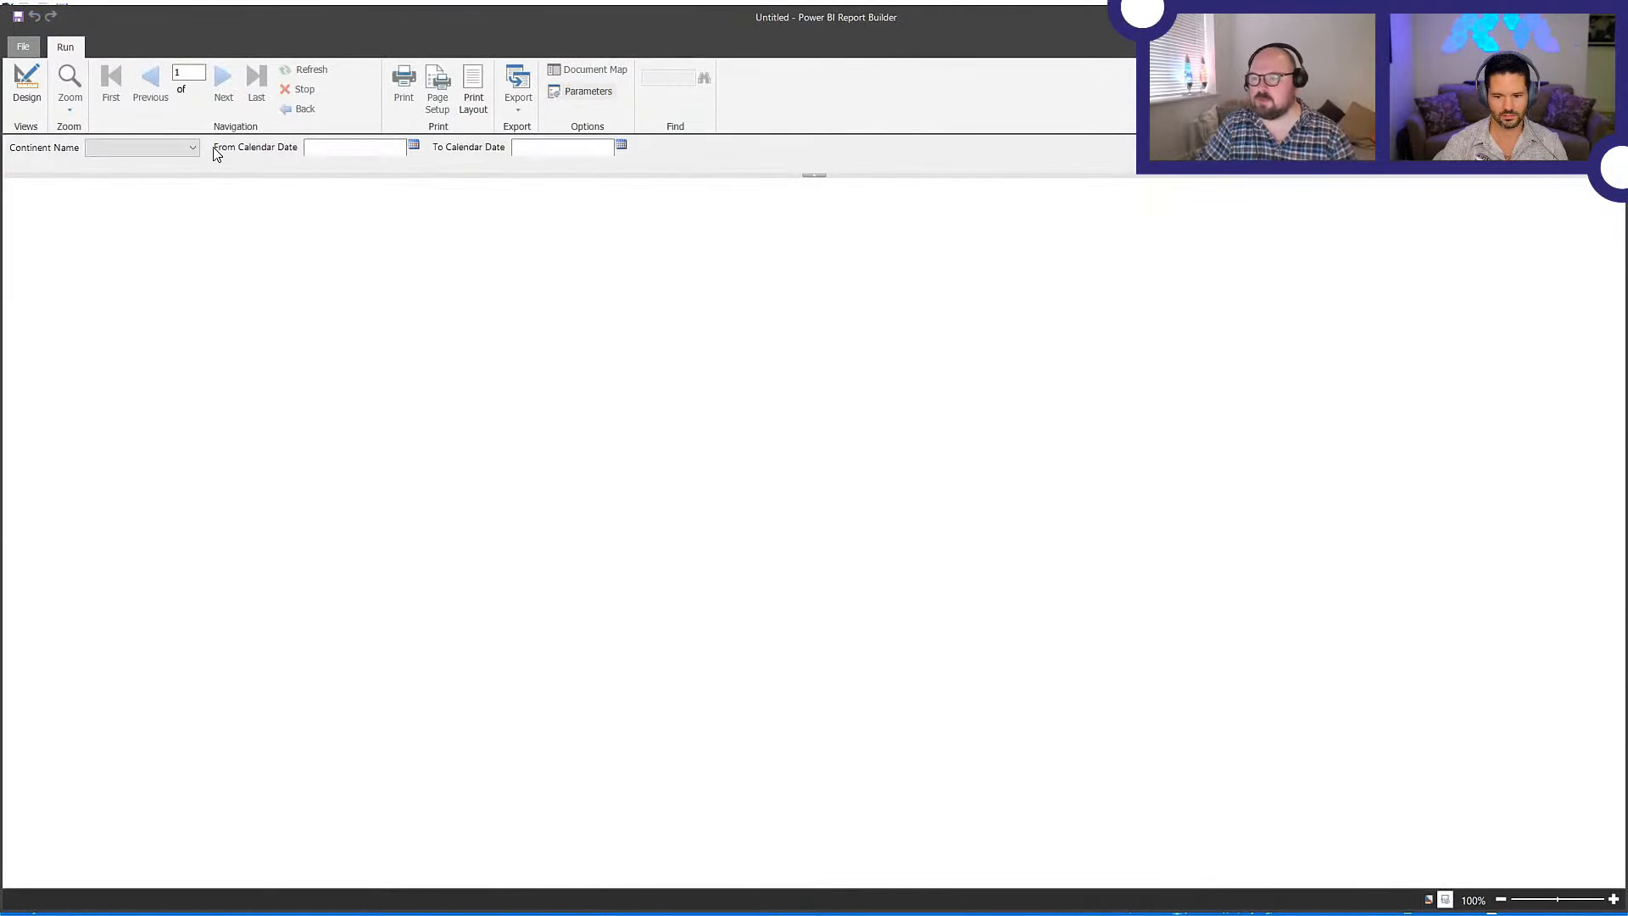
click(191, 148)
click(106, 197)
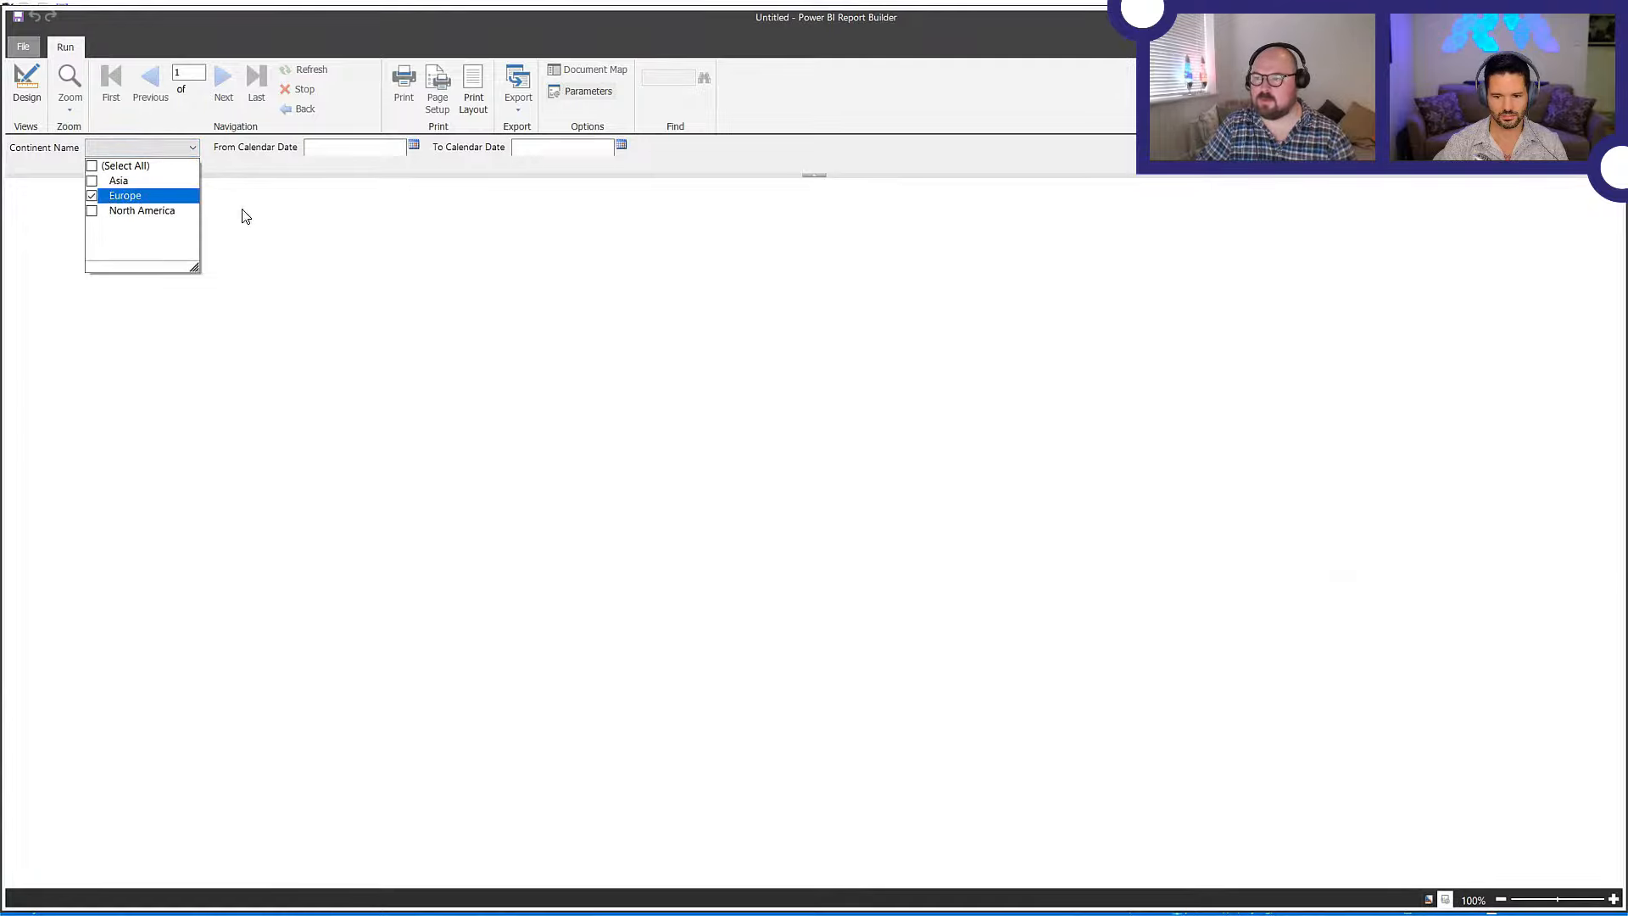
click(210, 212)
click(413, 145)
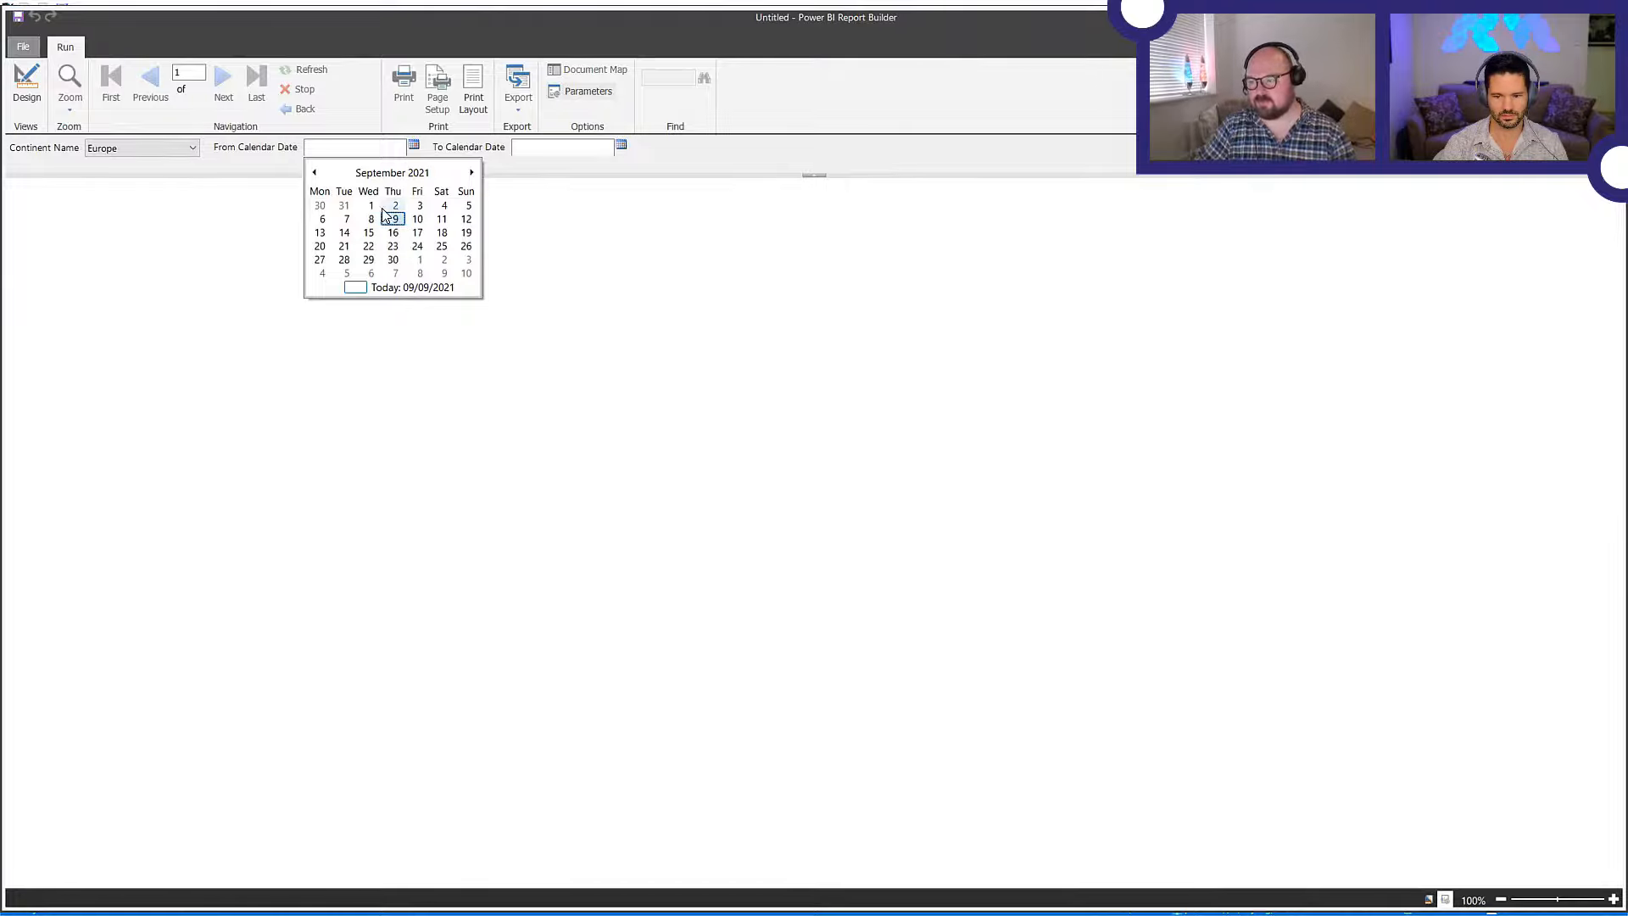
click(370, 205)
click(621, 147)
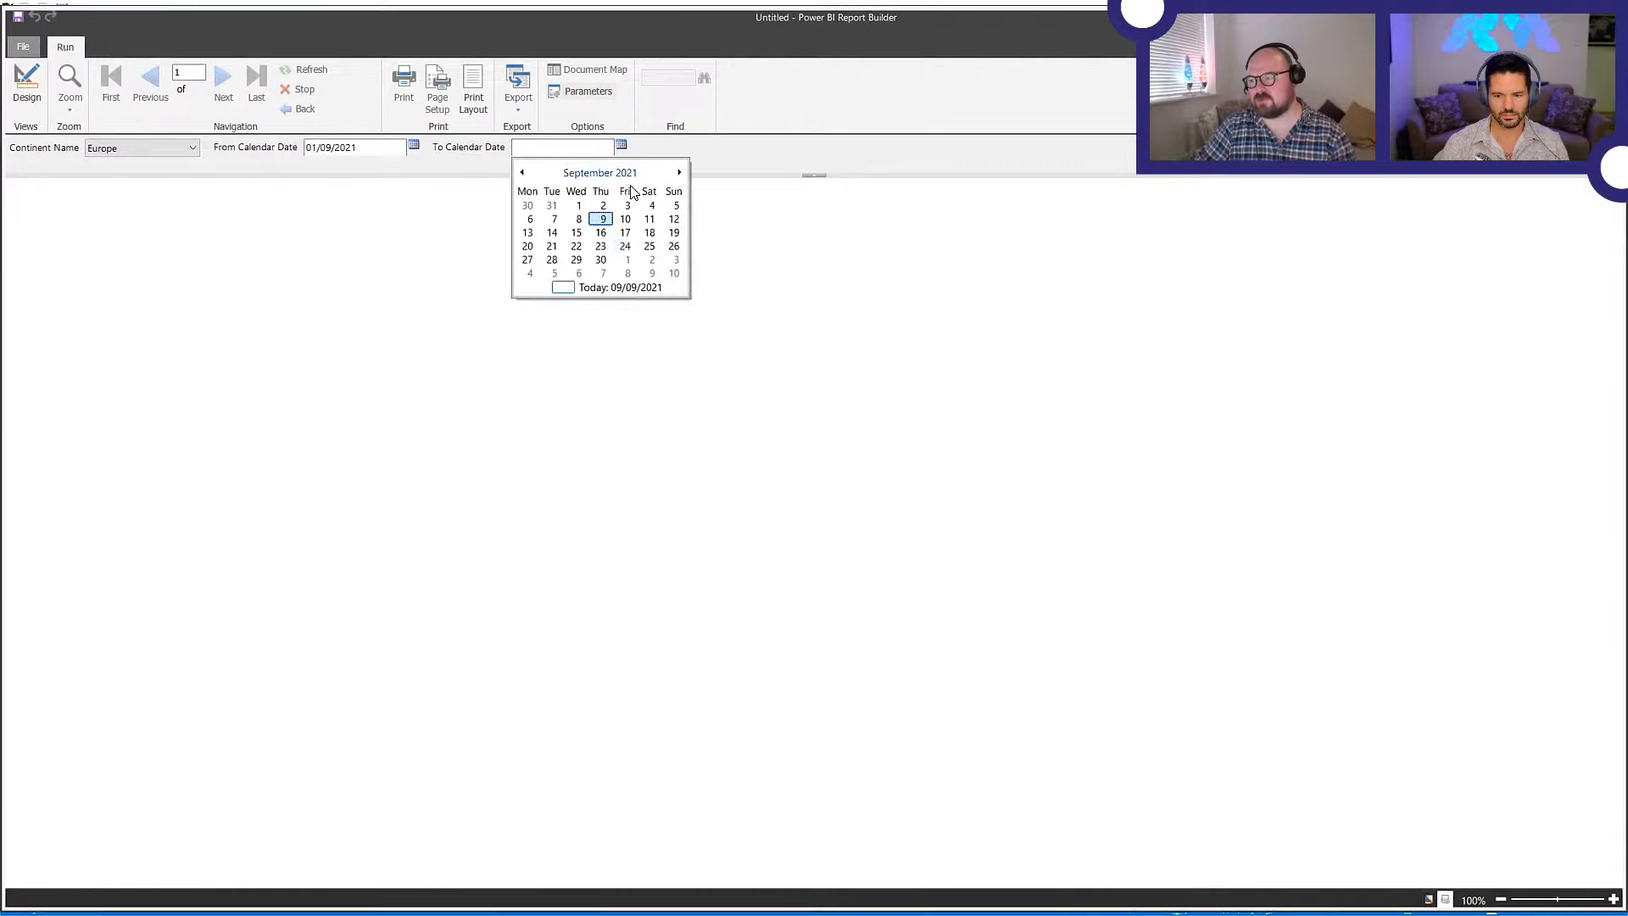
click(603, 219)
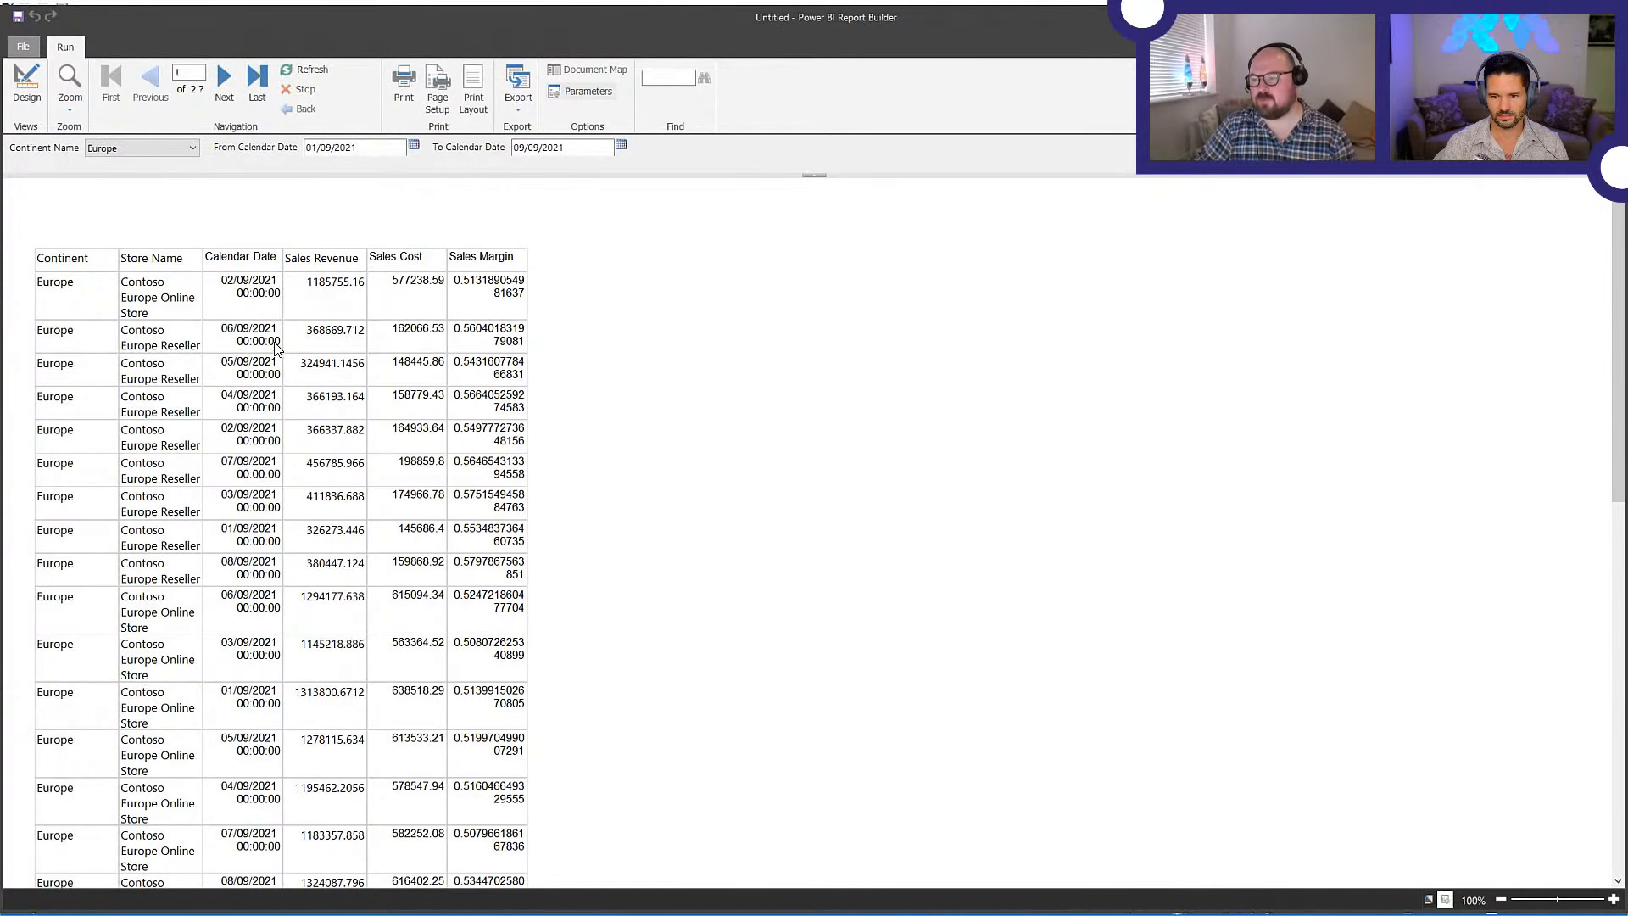
scroll(276, 356, down, 10)
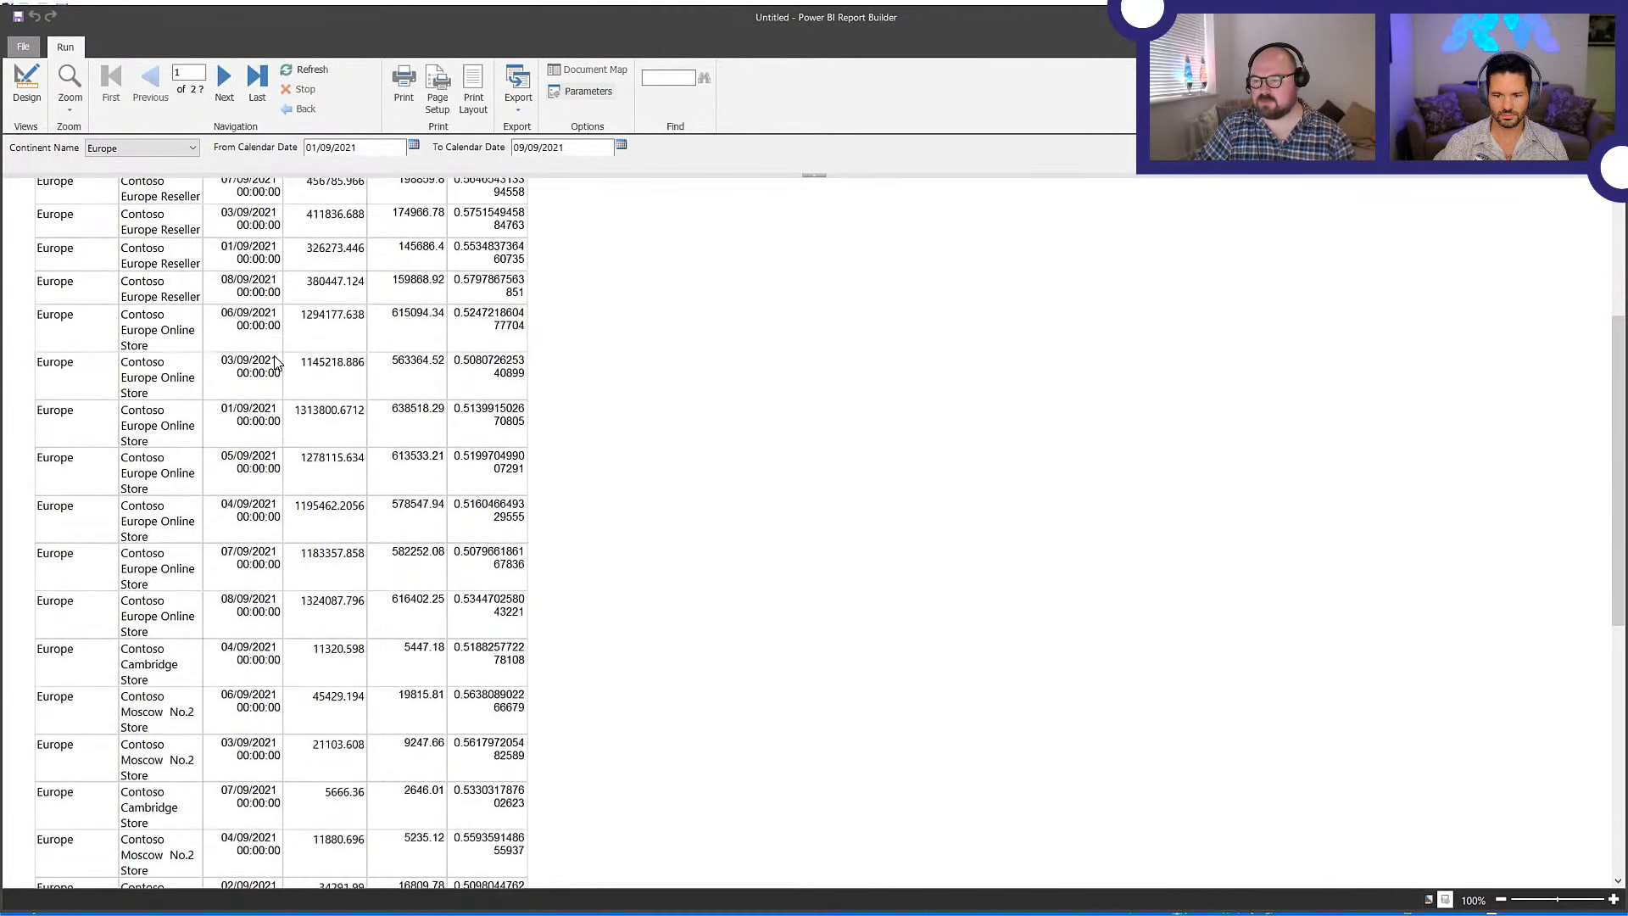
scroll(275, 357, up, 10)
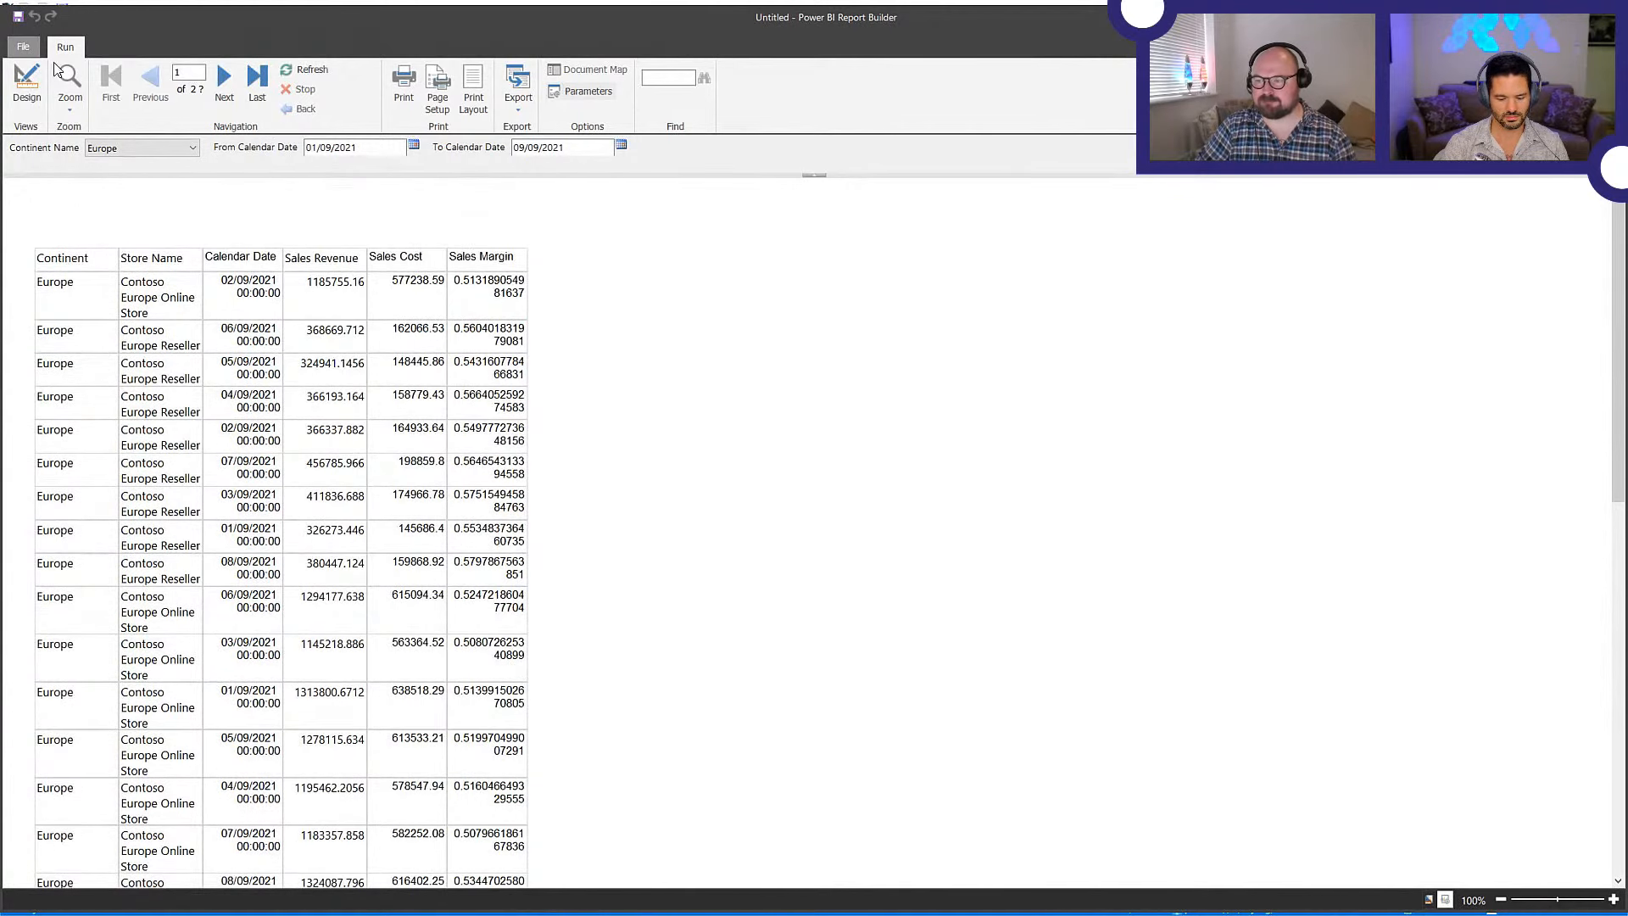
- Return to the report design and add a specified default value entry to the FromCalendarCalendarDate parameter
click(27, 85)
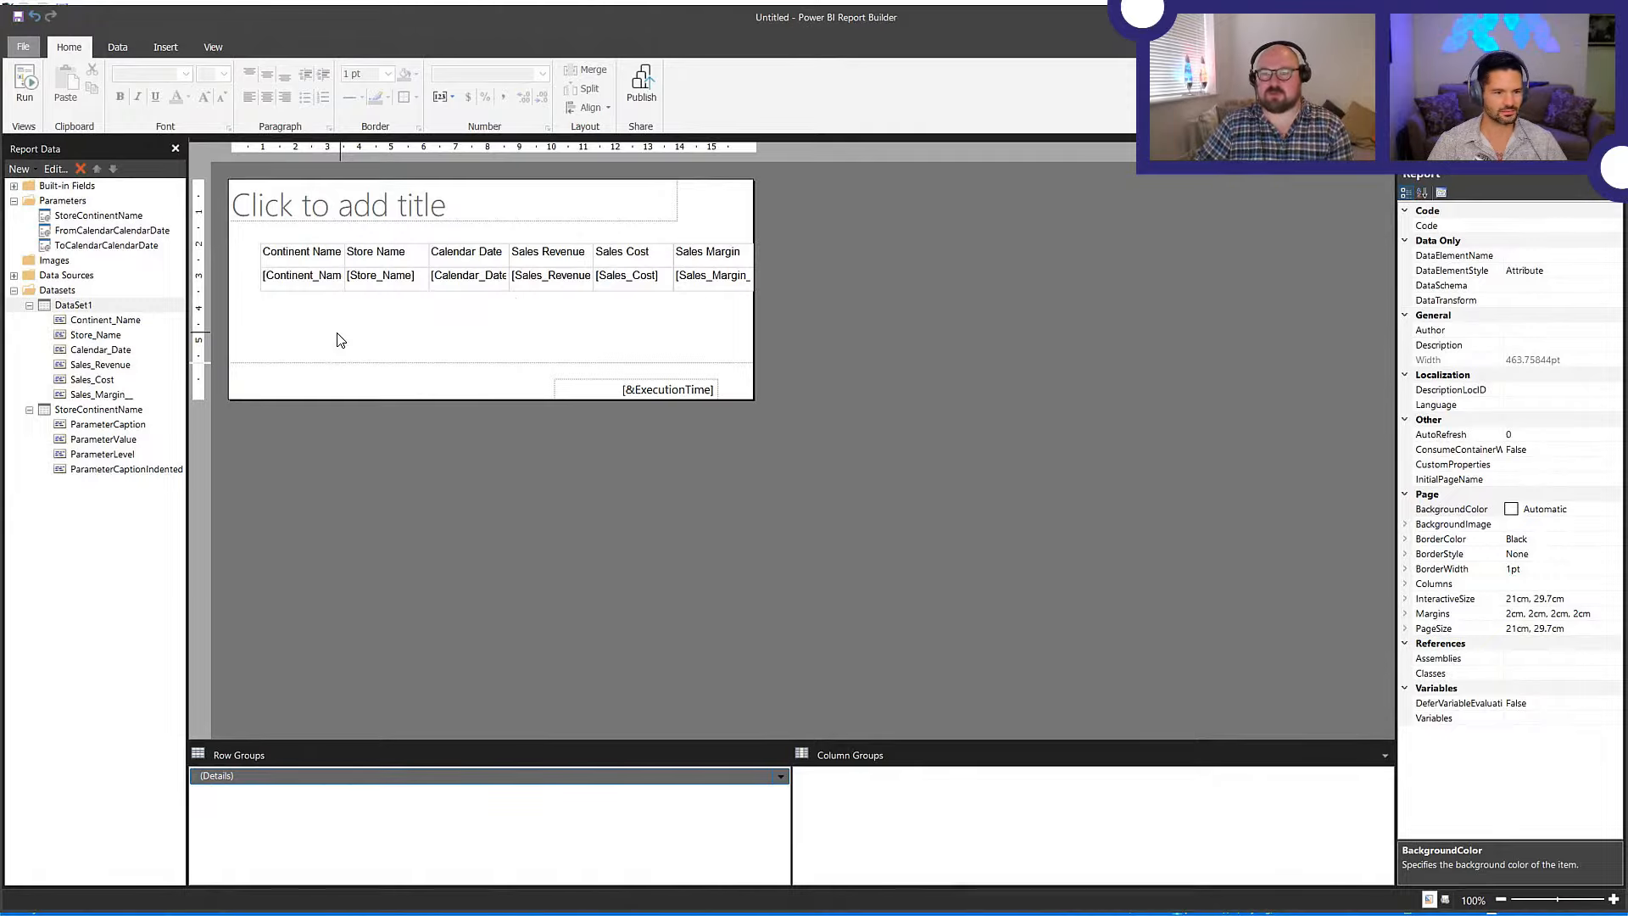
right_click(132, 230)
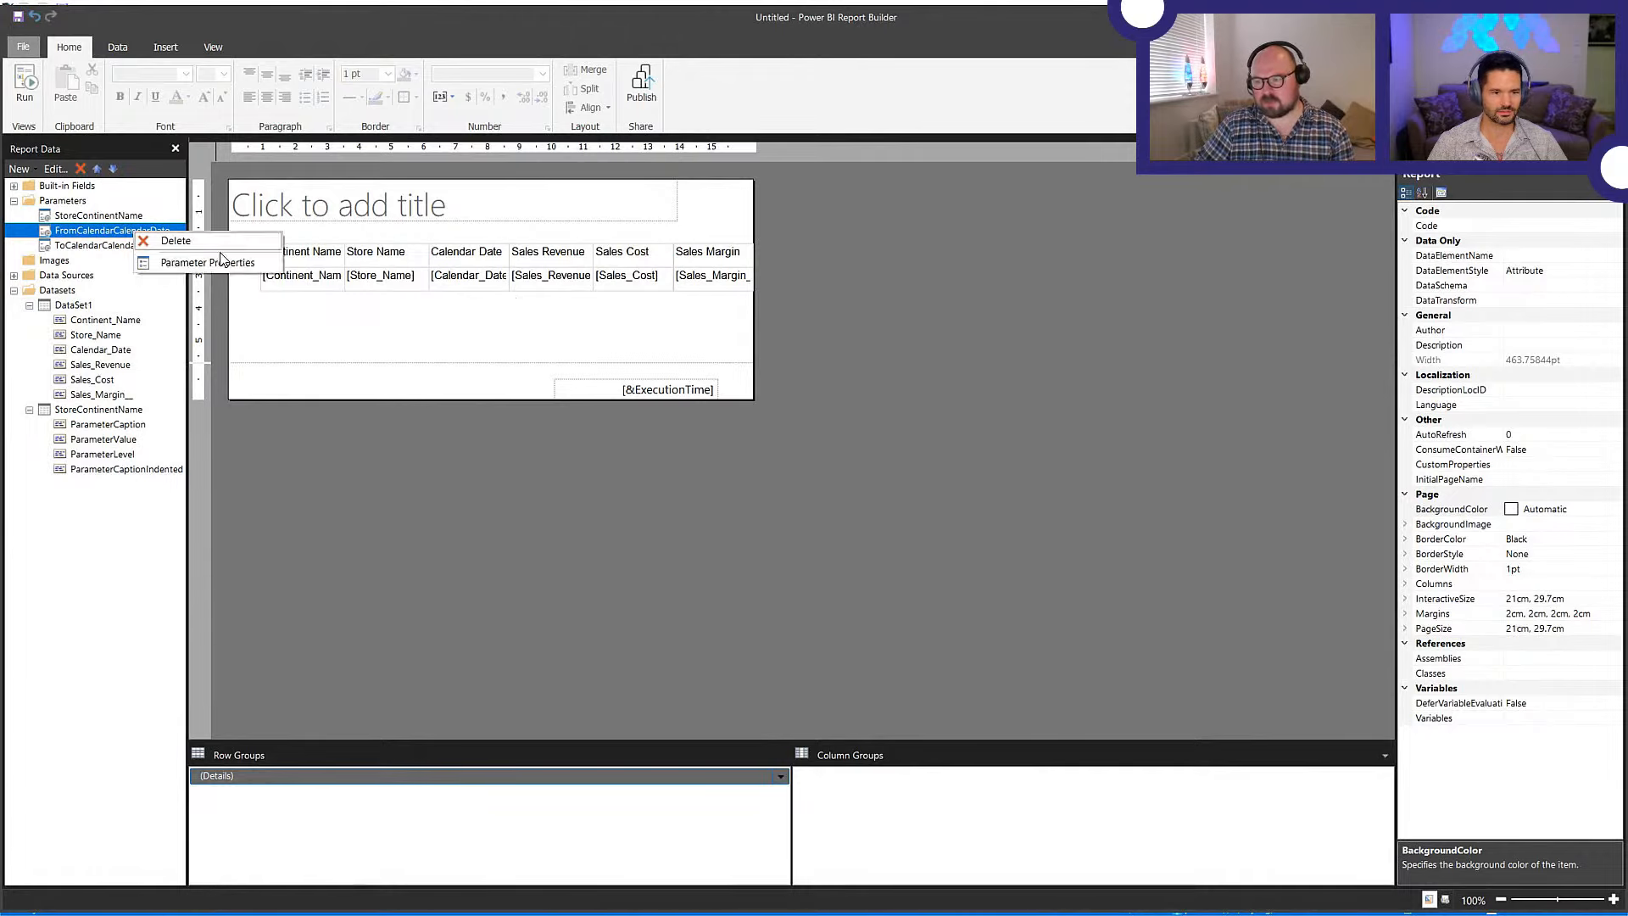
click(221, 261)
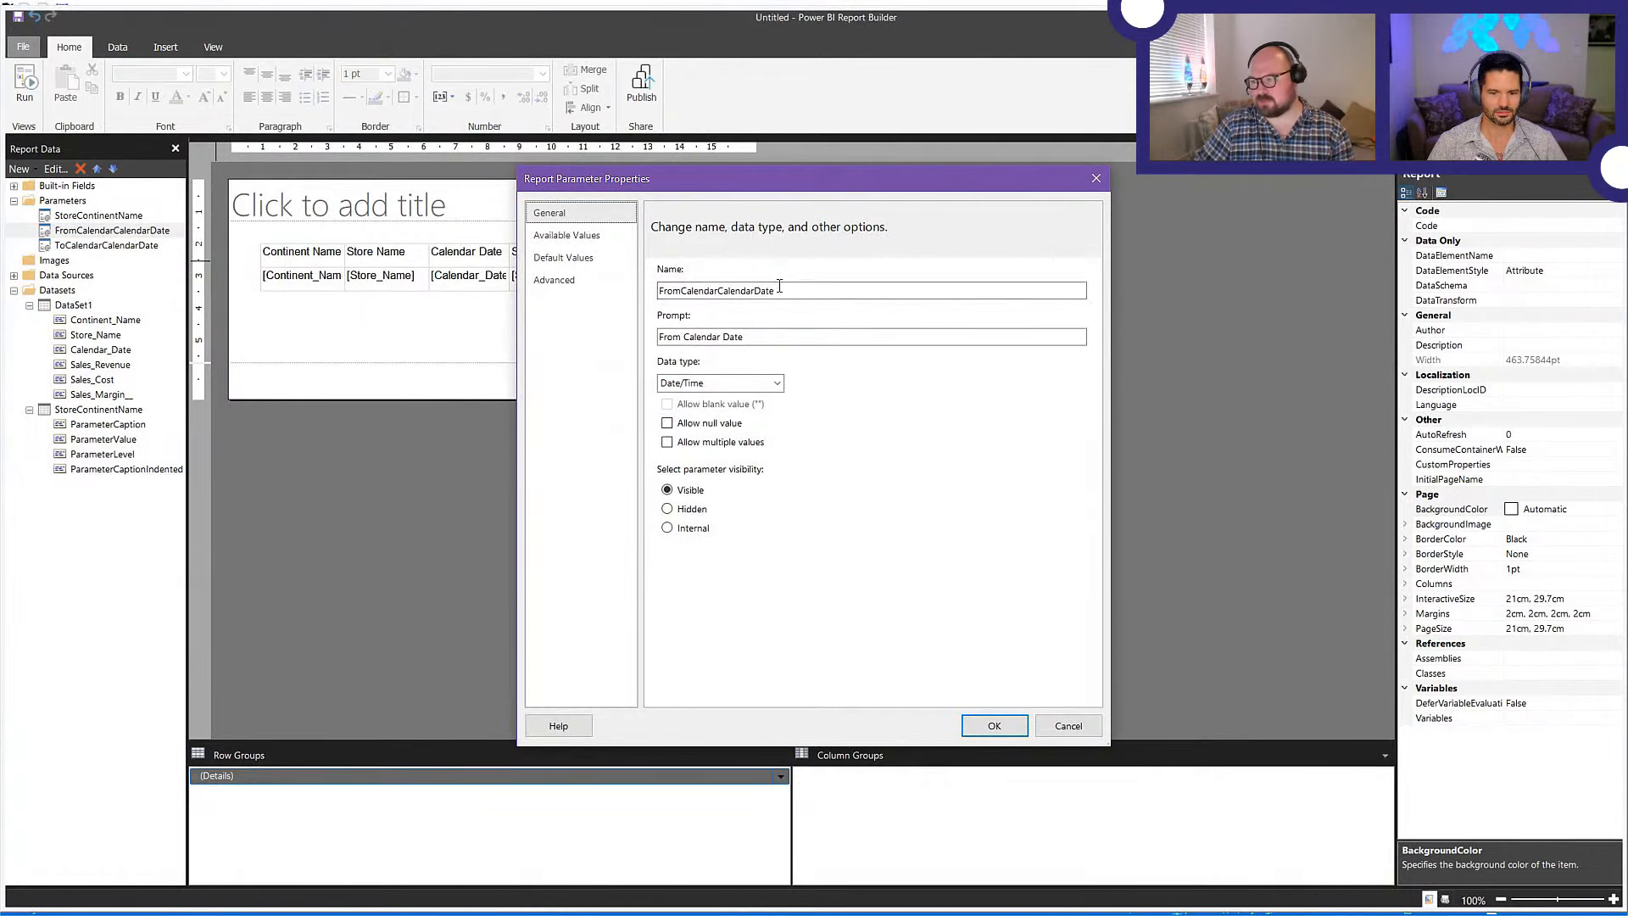
click(585, 265)
click(692, 310)
click(678, 375)
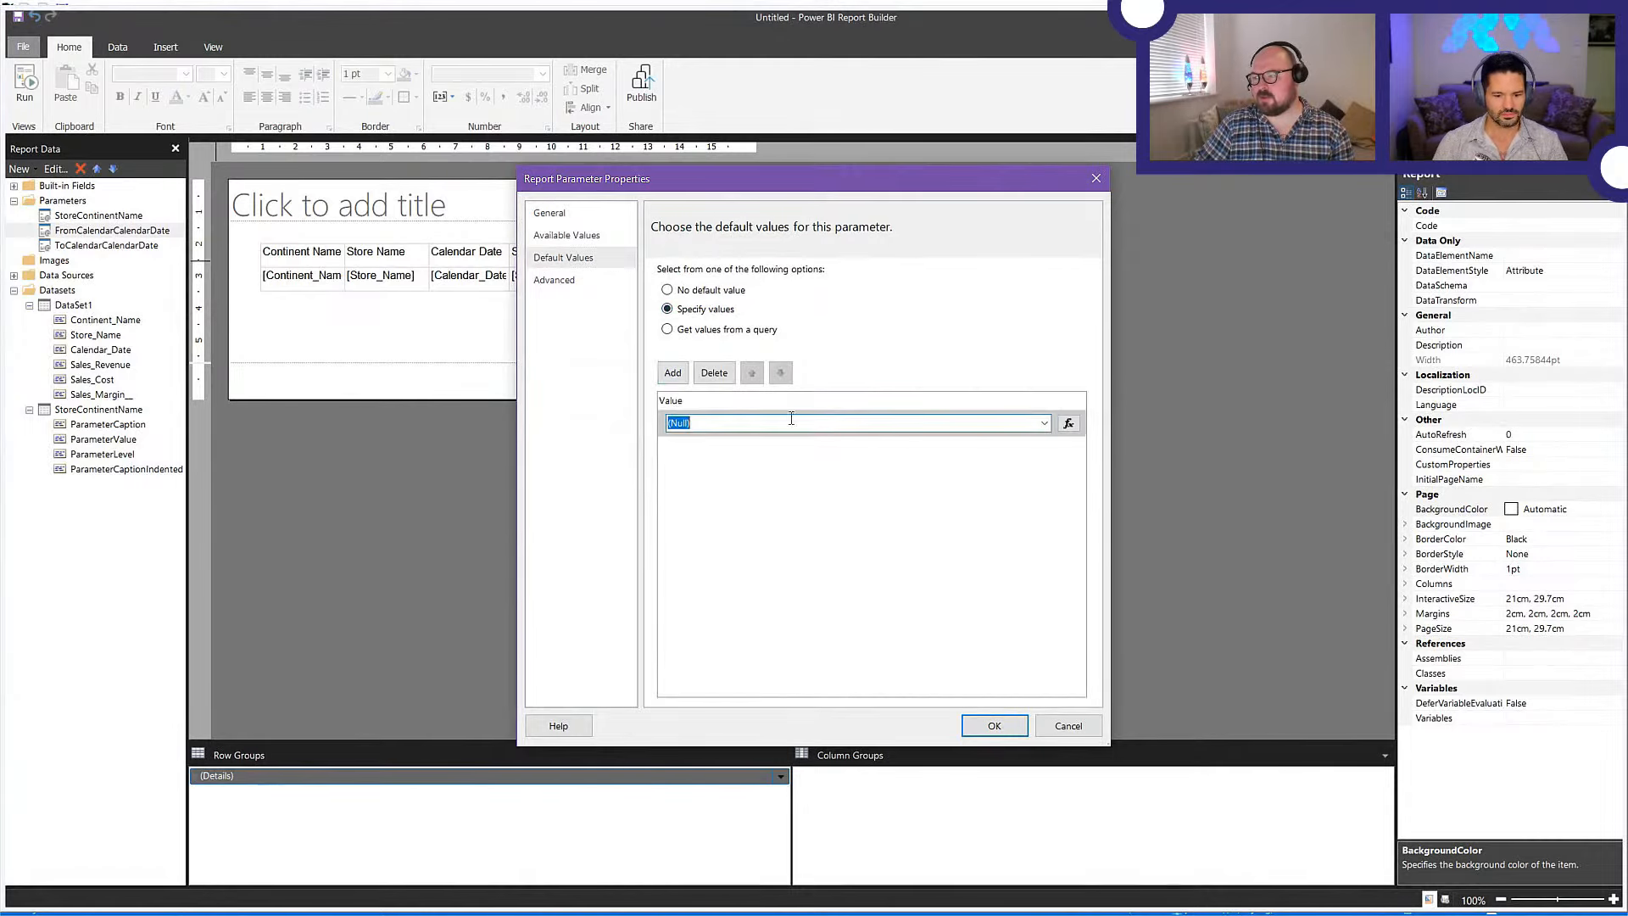
- Set FromCalendarCalendarDate's default value expression to =DateSerial(Year(Today()), Month(Today()), "1") and confirm the parameter properties
click(1068, 422)
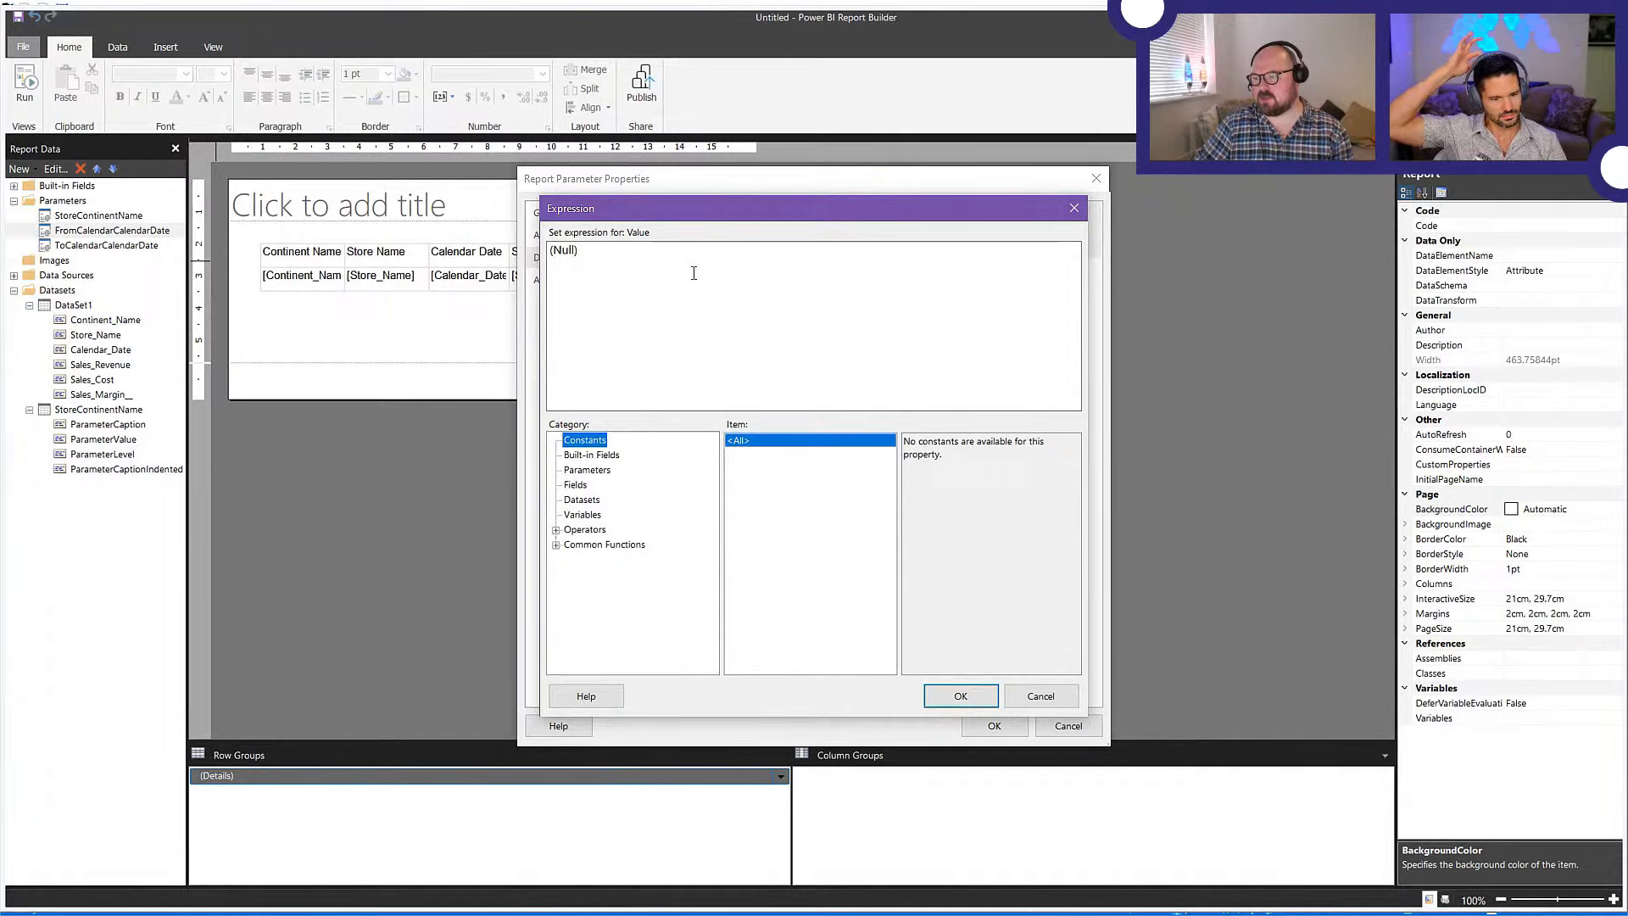
key(BackSpace)
key(BackSpace)
key(BackSpace)
key(BackSpace)
key(BackSpace)
key(BackSpace)
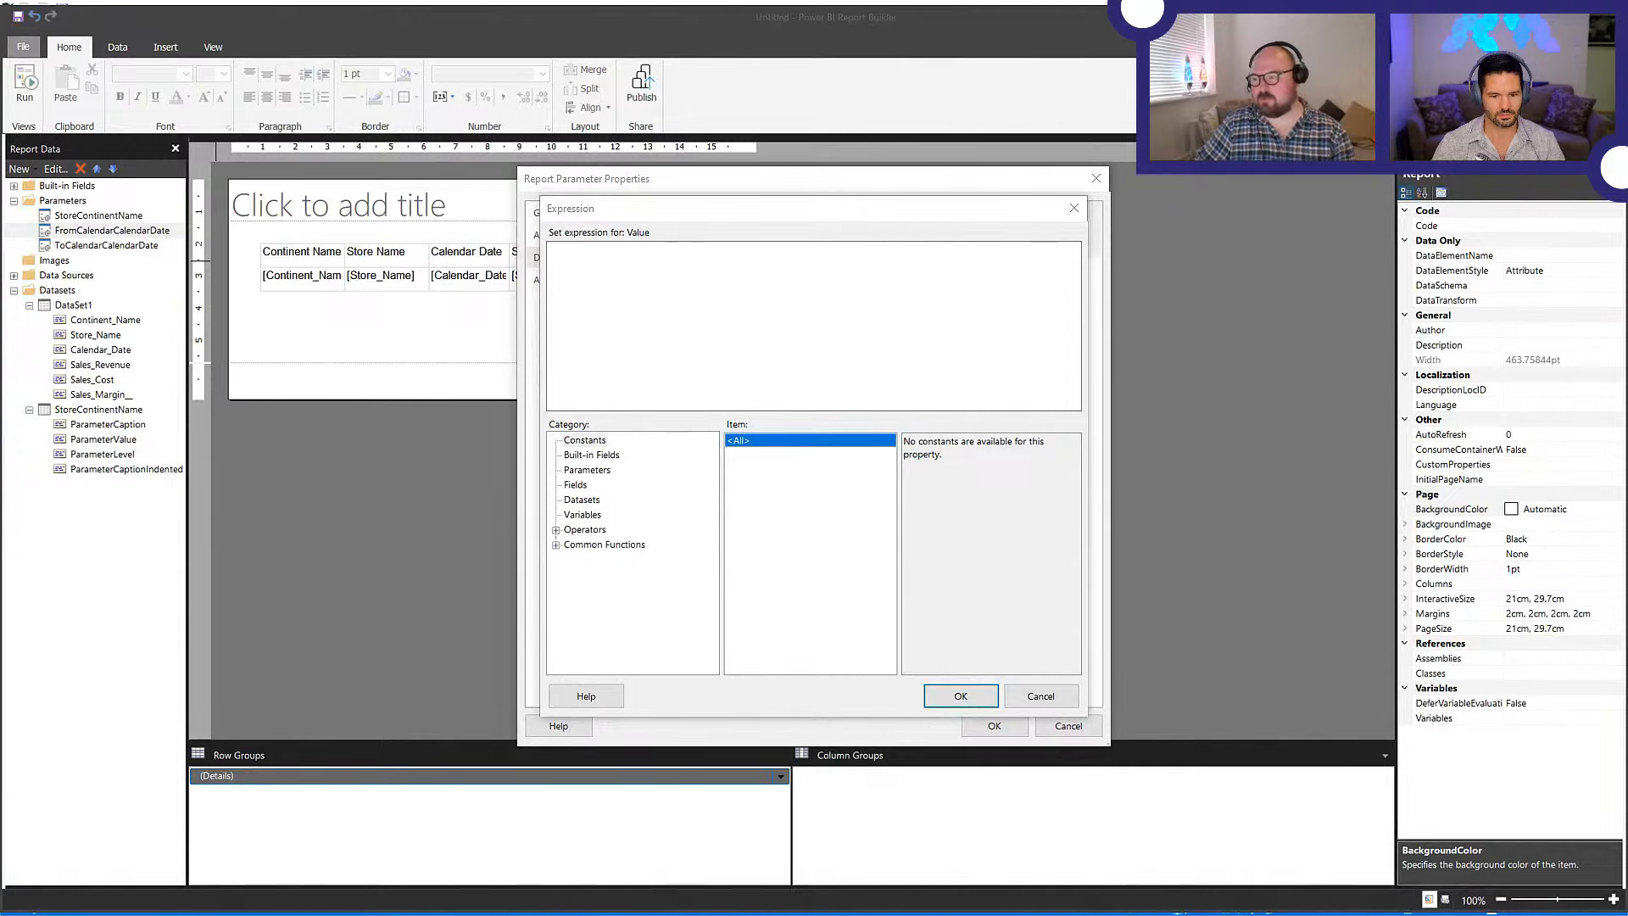
click(630, 269)
text(a.	=DateSerial(Year(Today()), Month(Today()), "1"))
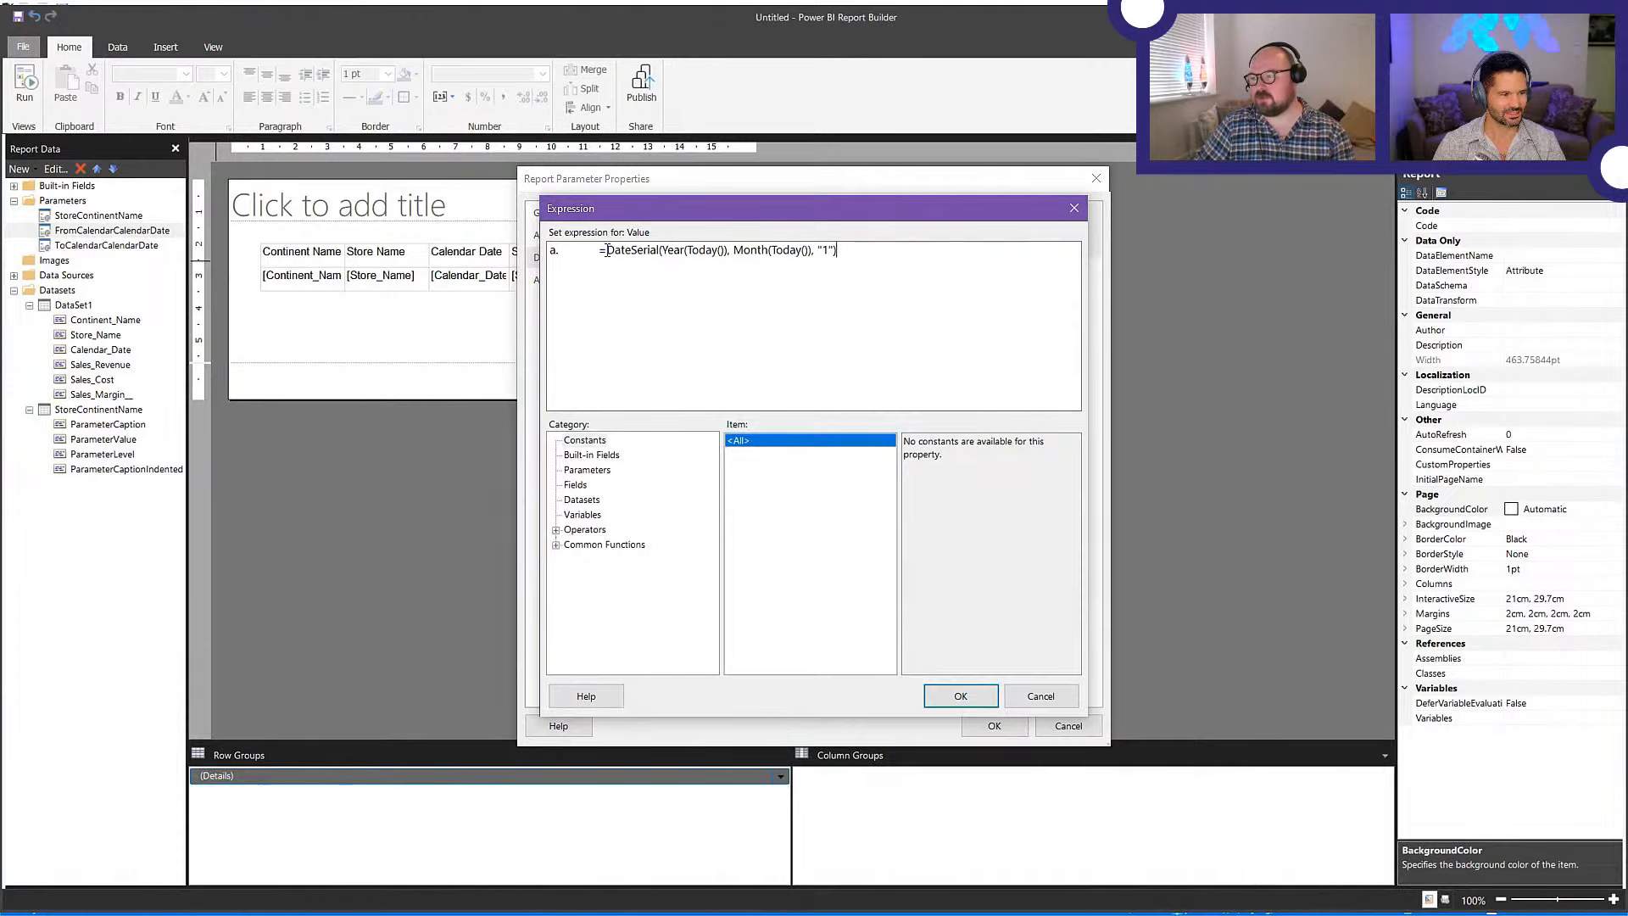
drag(599, 250, 542, 255)
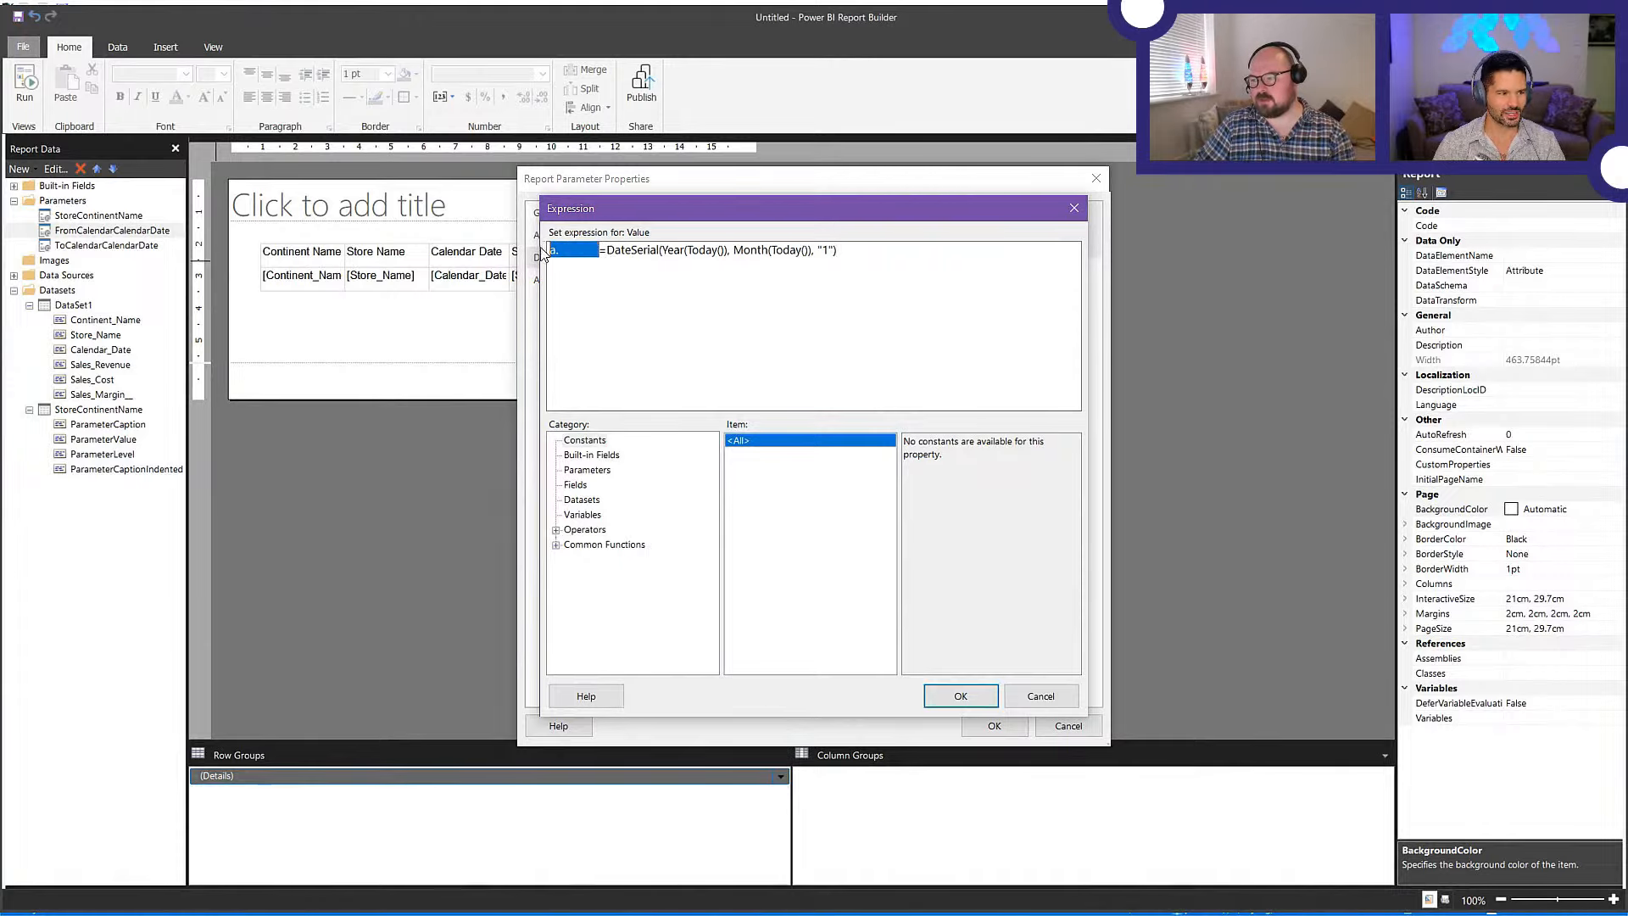
key(BackSpace)
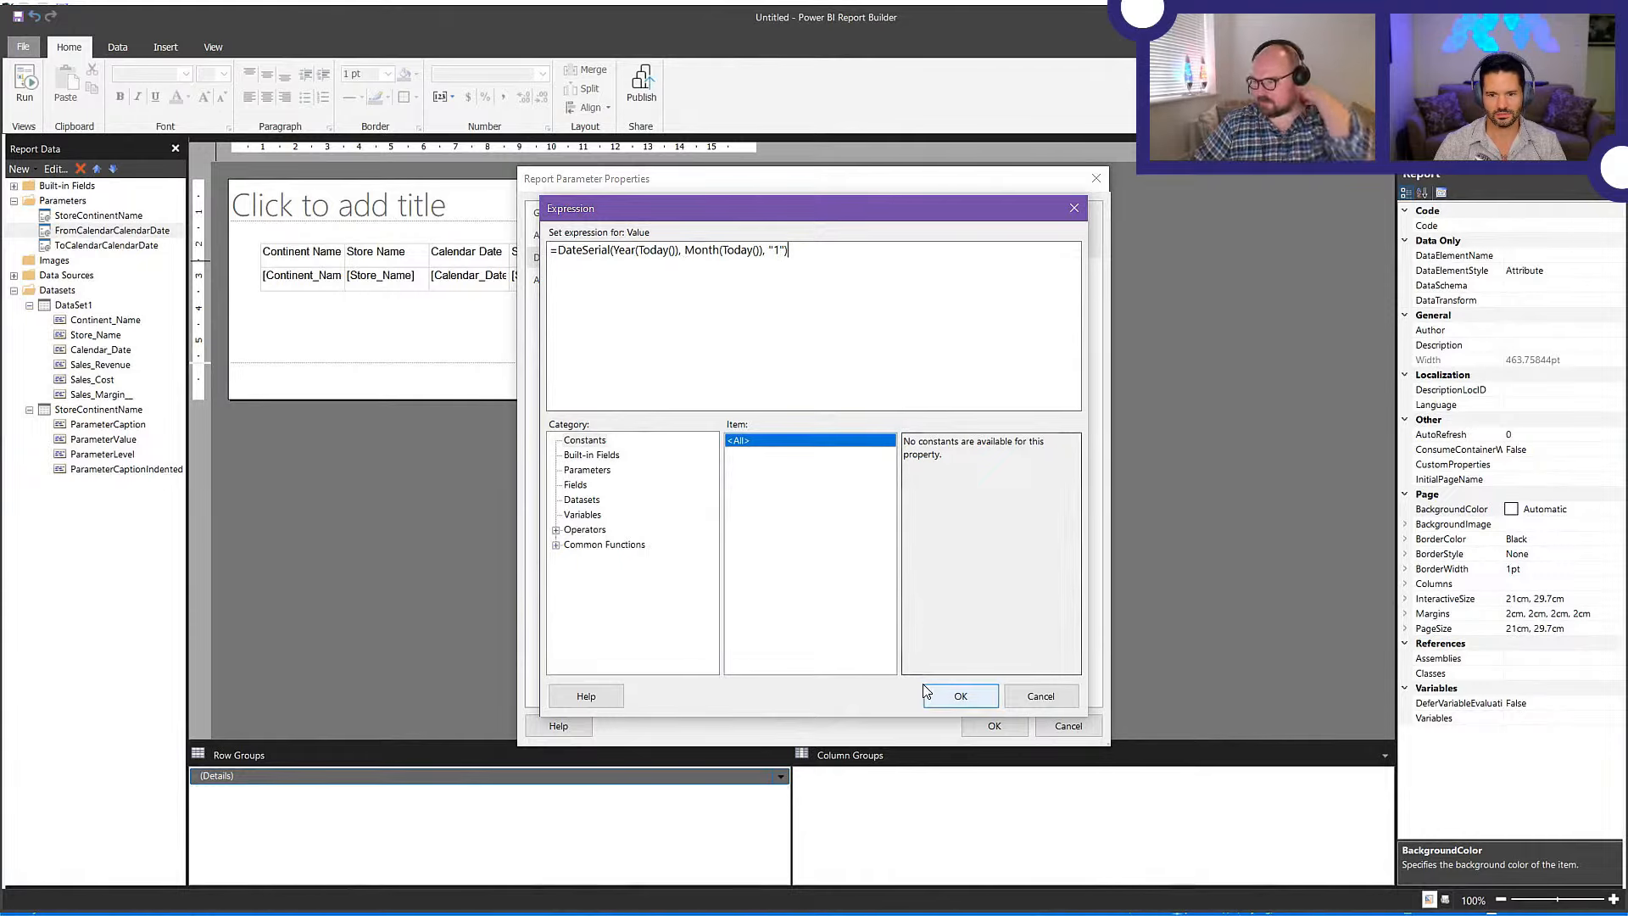
click(961, 695)
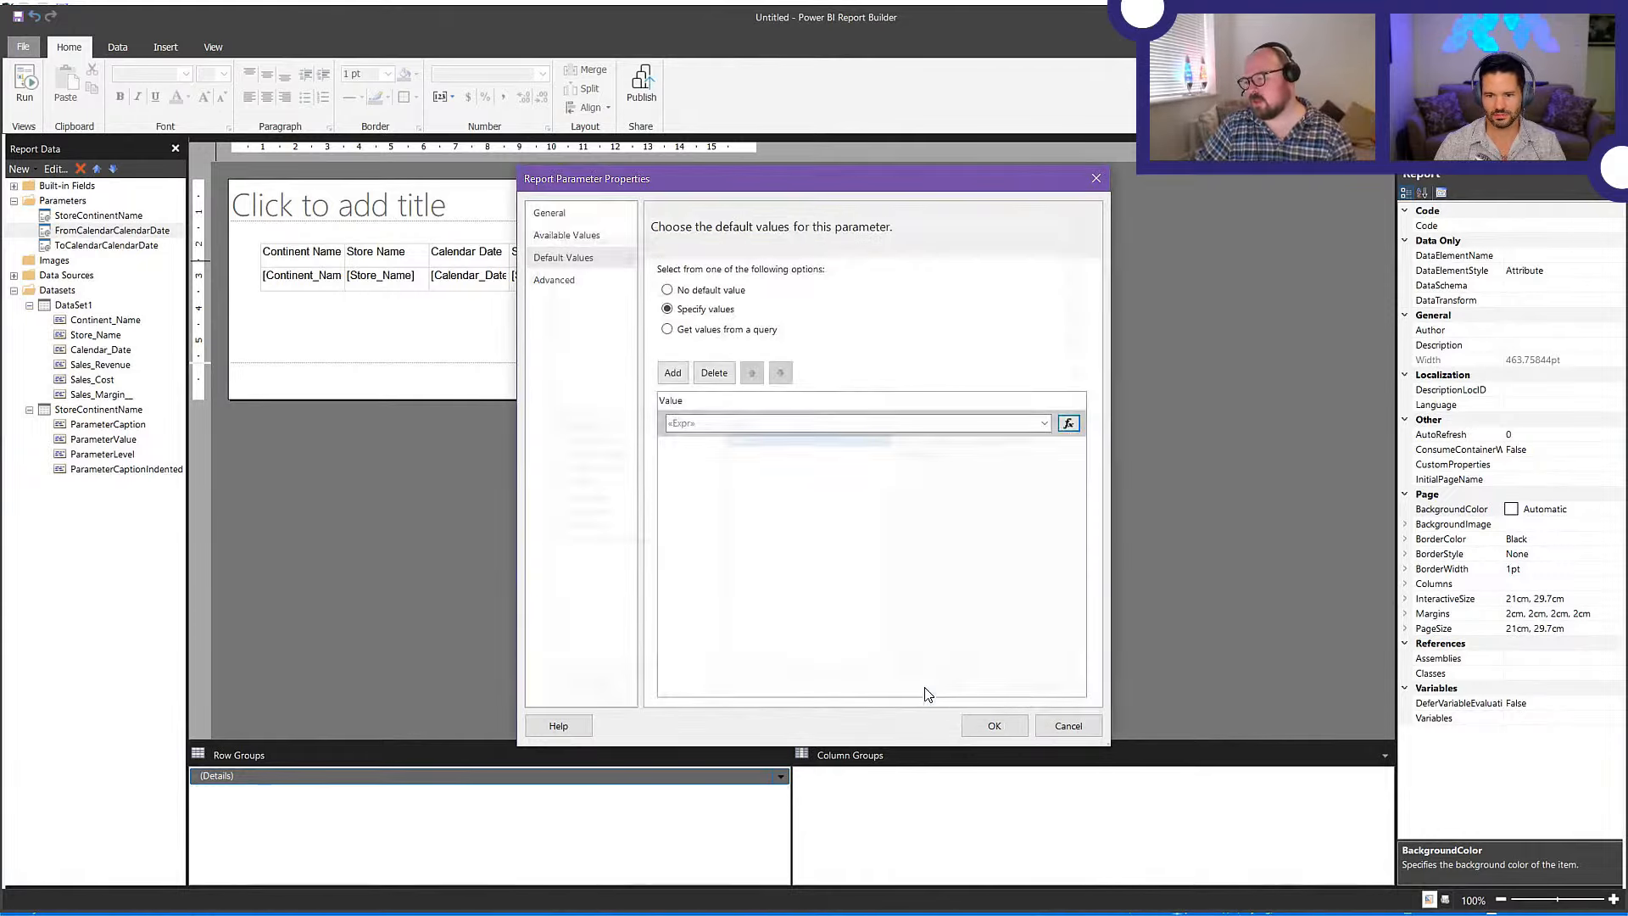
click(984, 724)
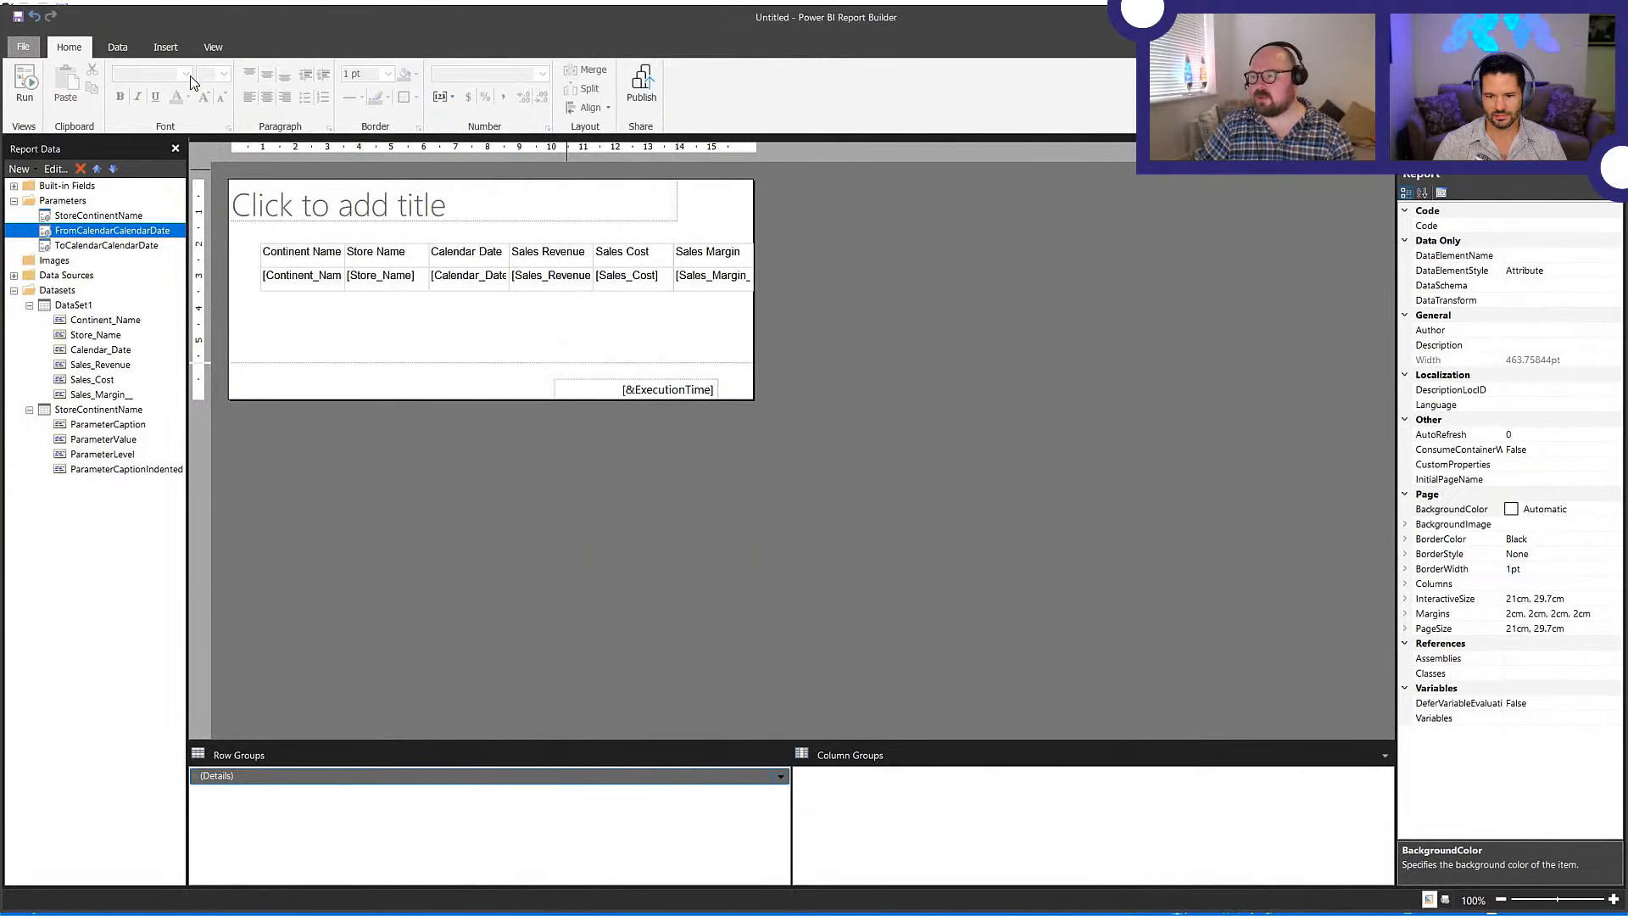
- Add a specified default value to the ToCalendarCalendarDate parameter with the expression =Today() and confirm the parameter properties
click(82, 246)
right_click(82, 248)
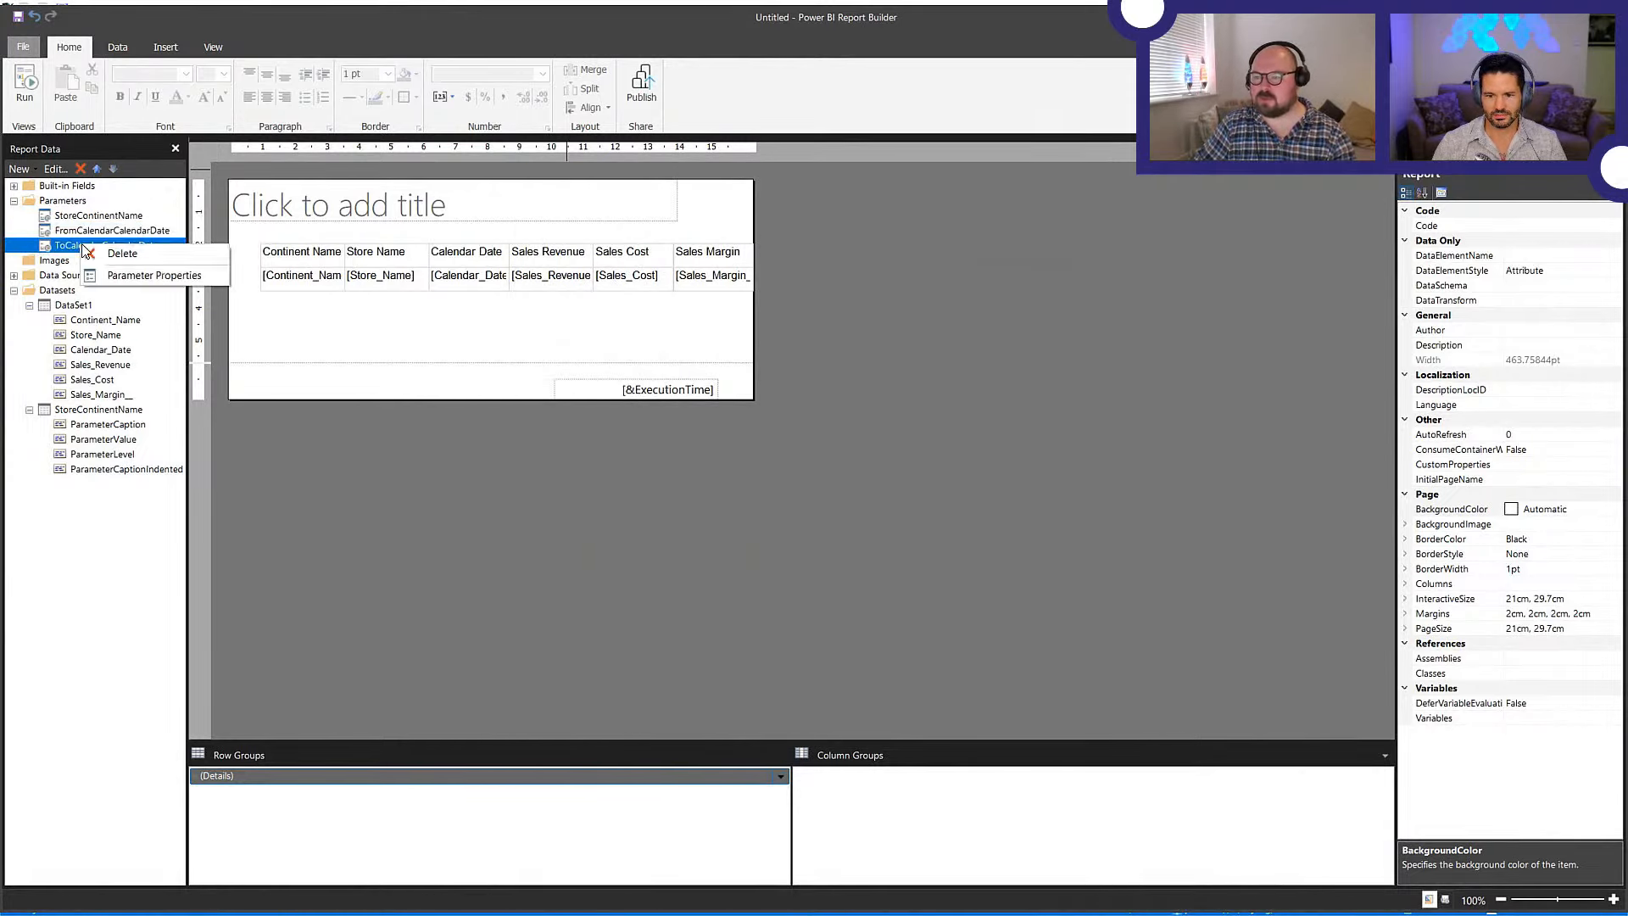
click(170, 278)
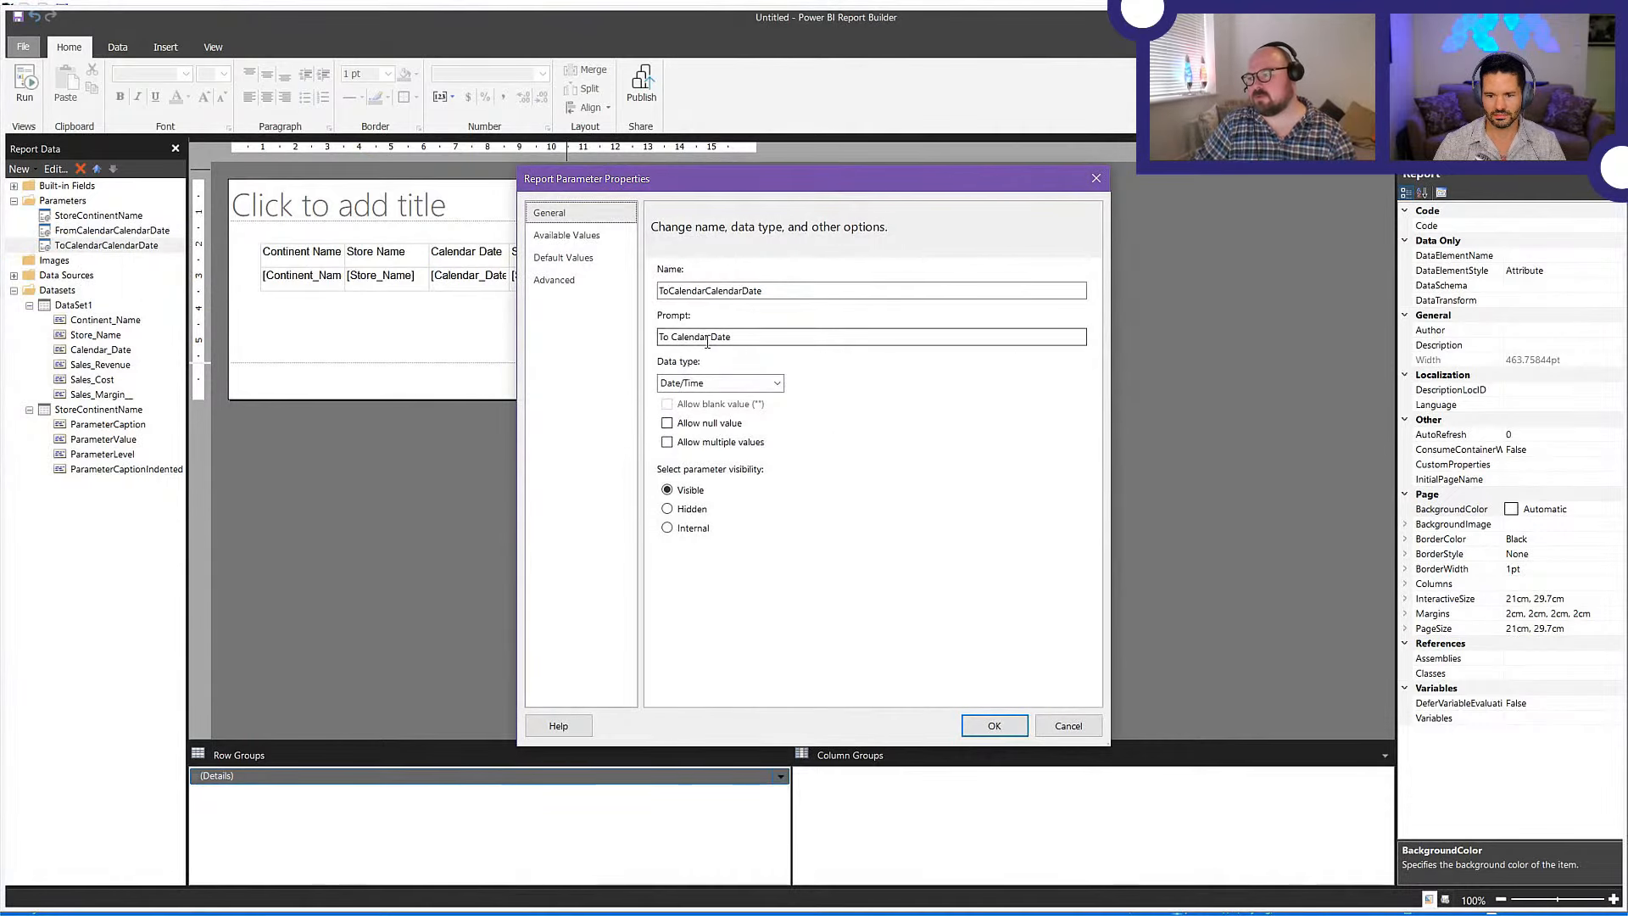
click(591, 258)
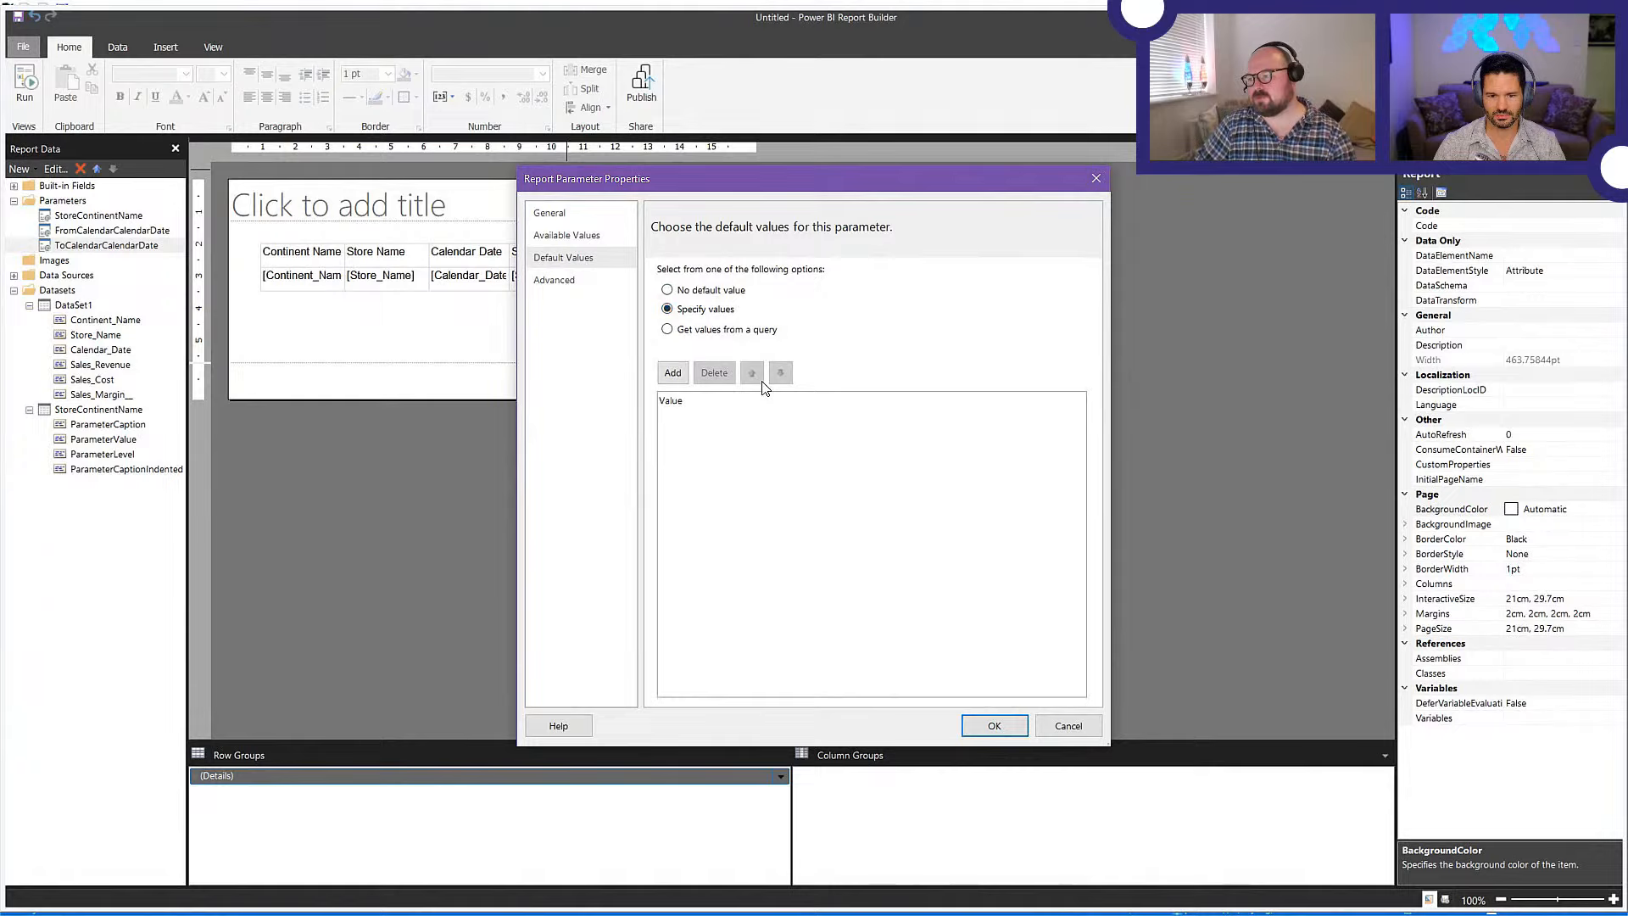
click(672, 373)
click(1068, 424)
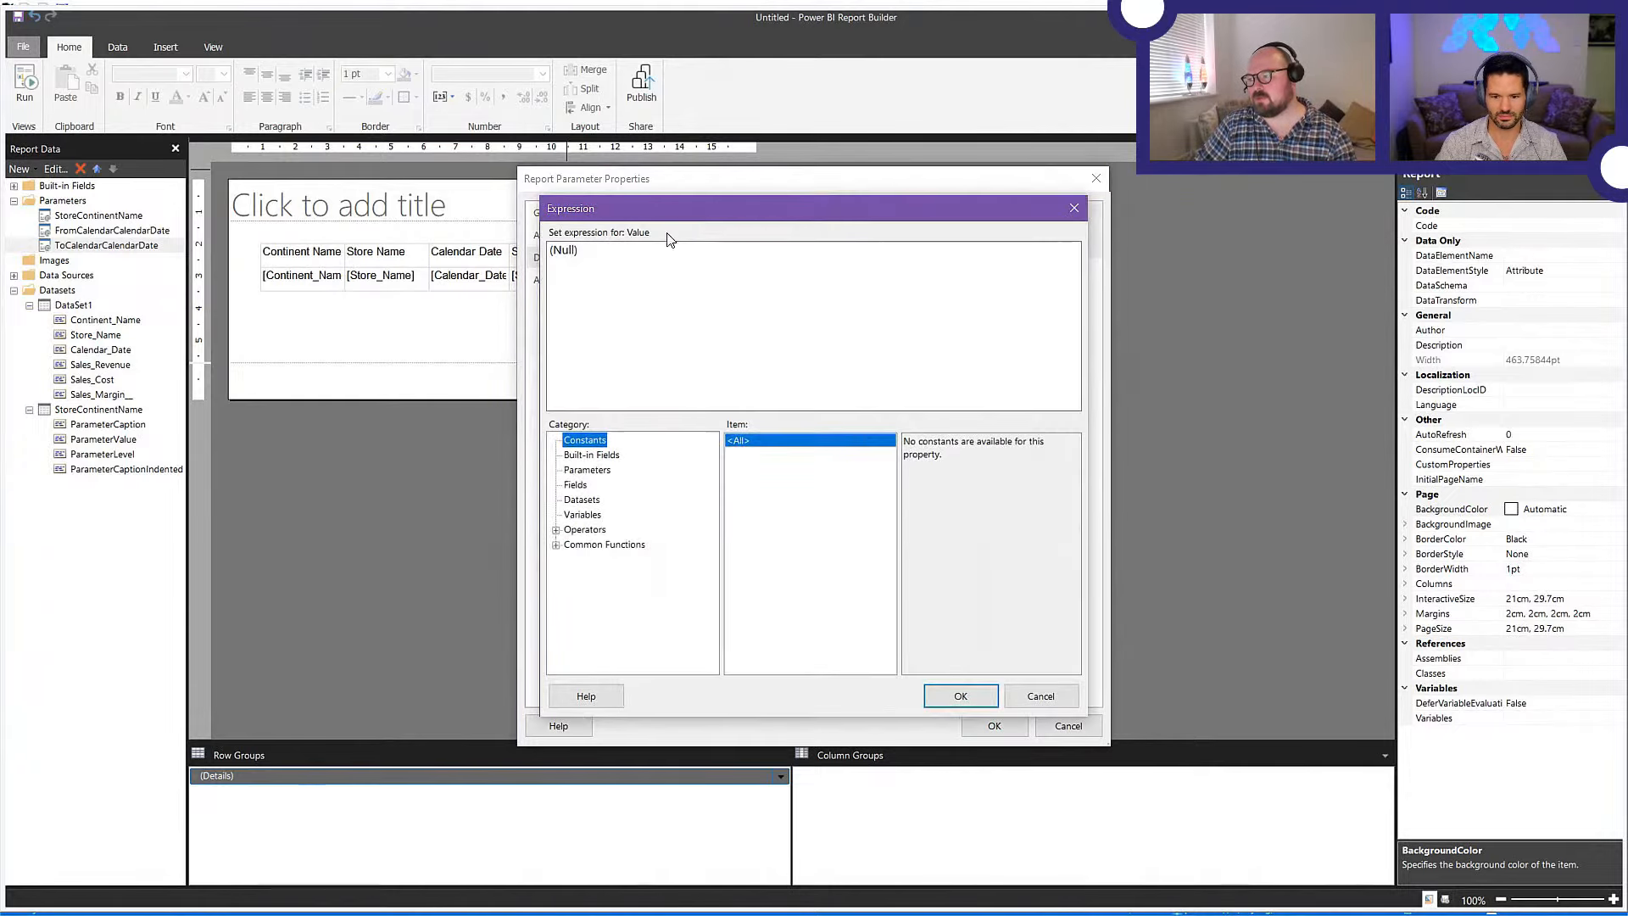
text(=)
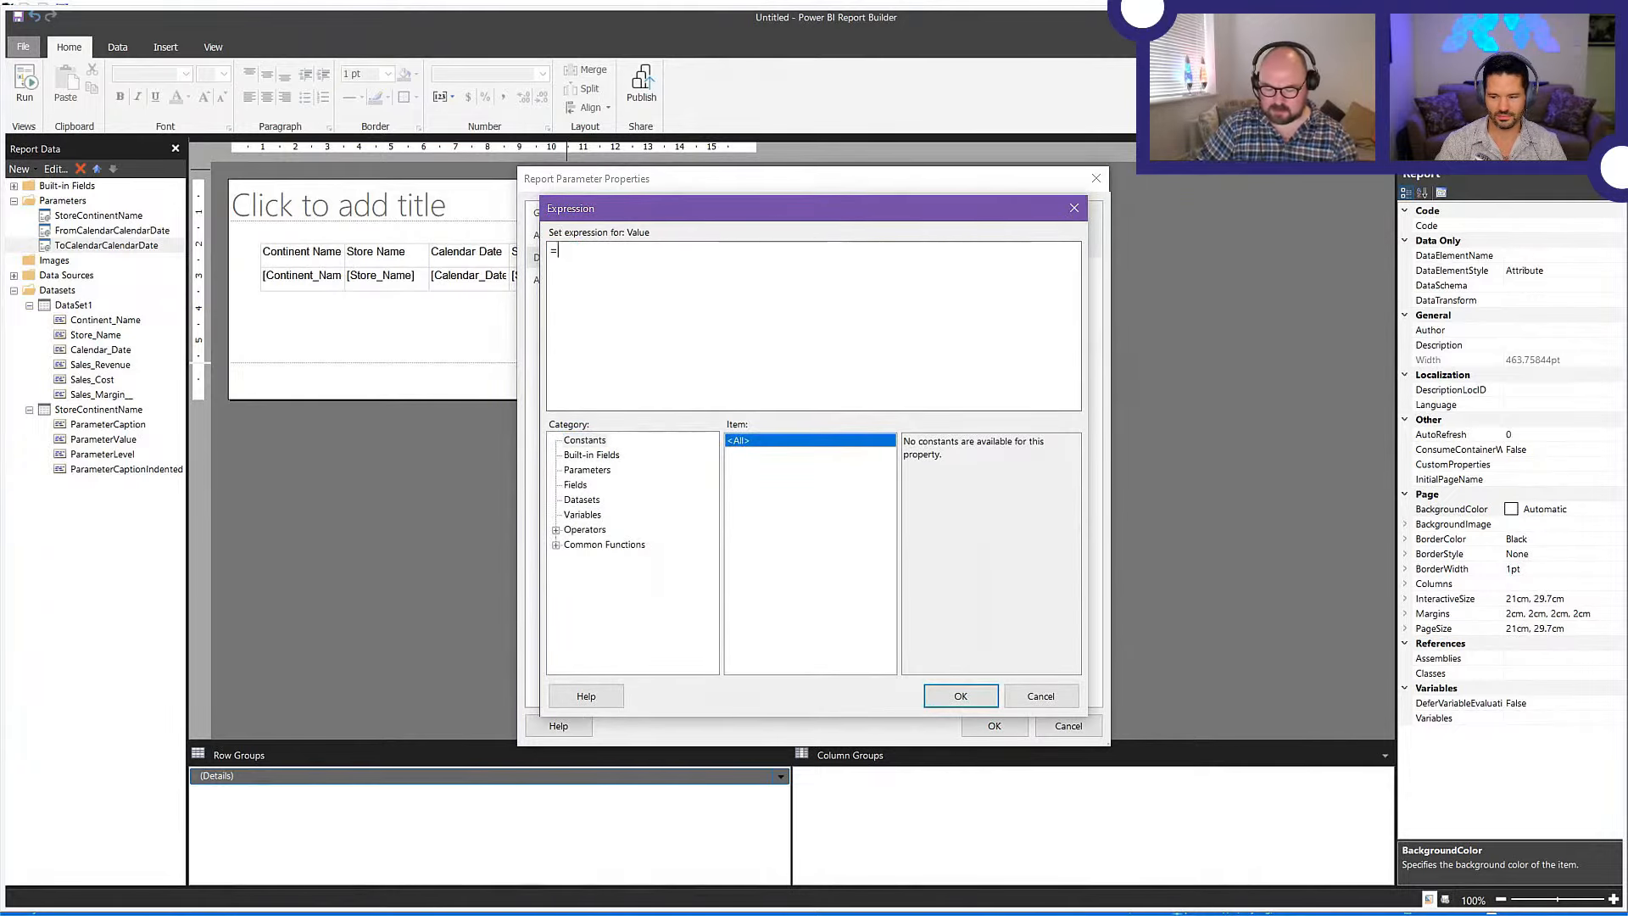
text(Today())
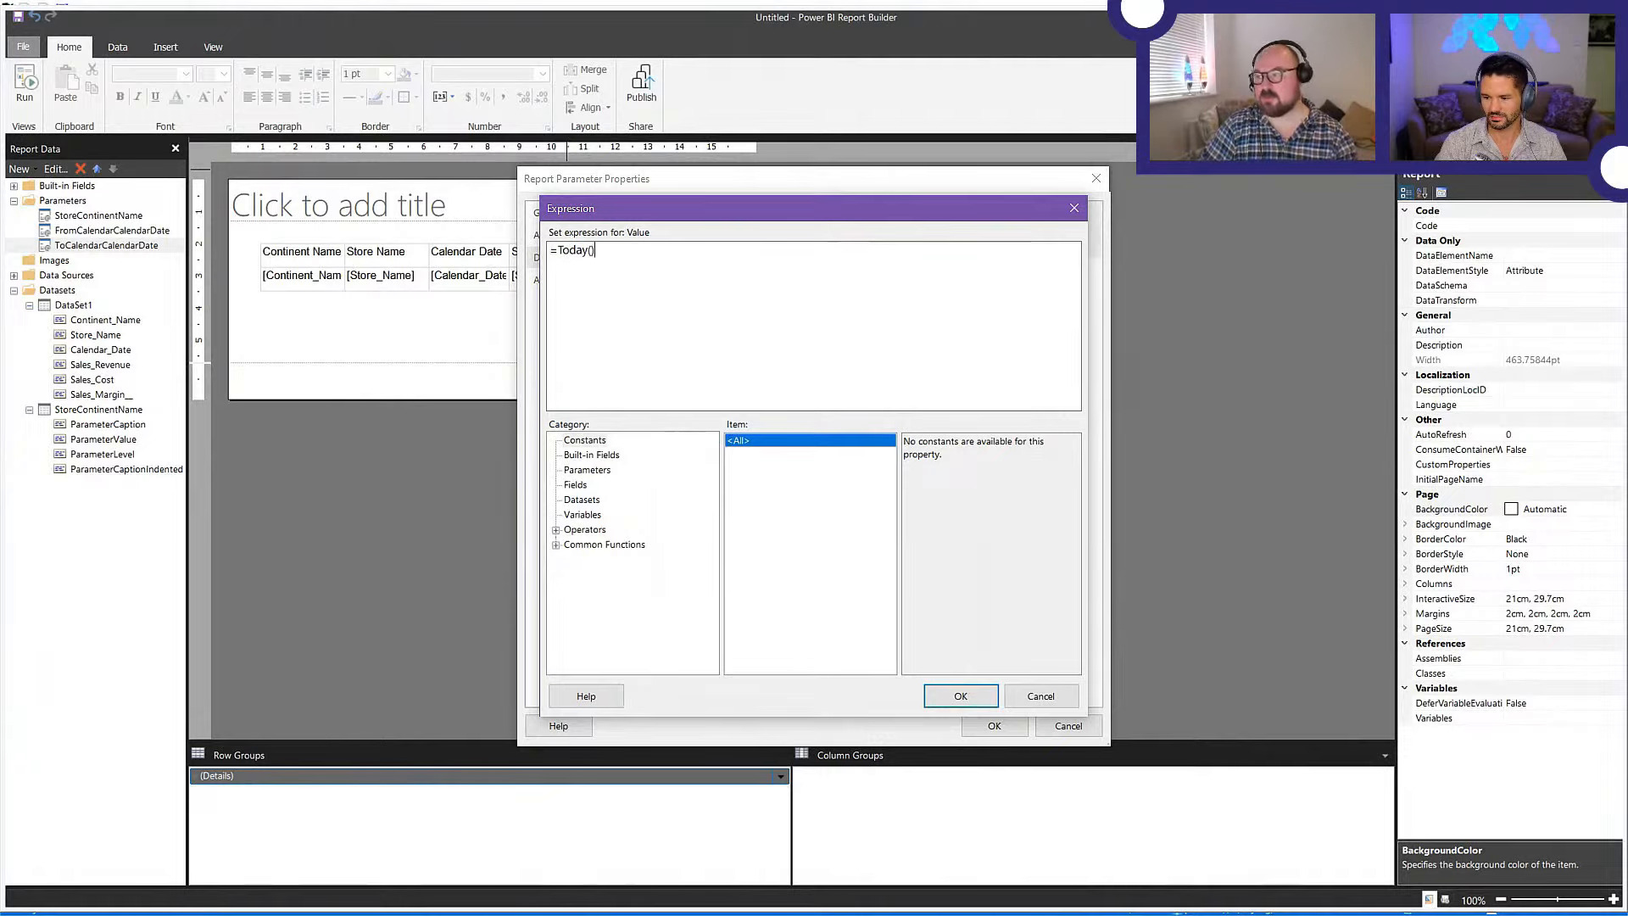
click(963, 696)
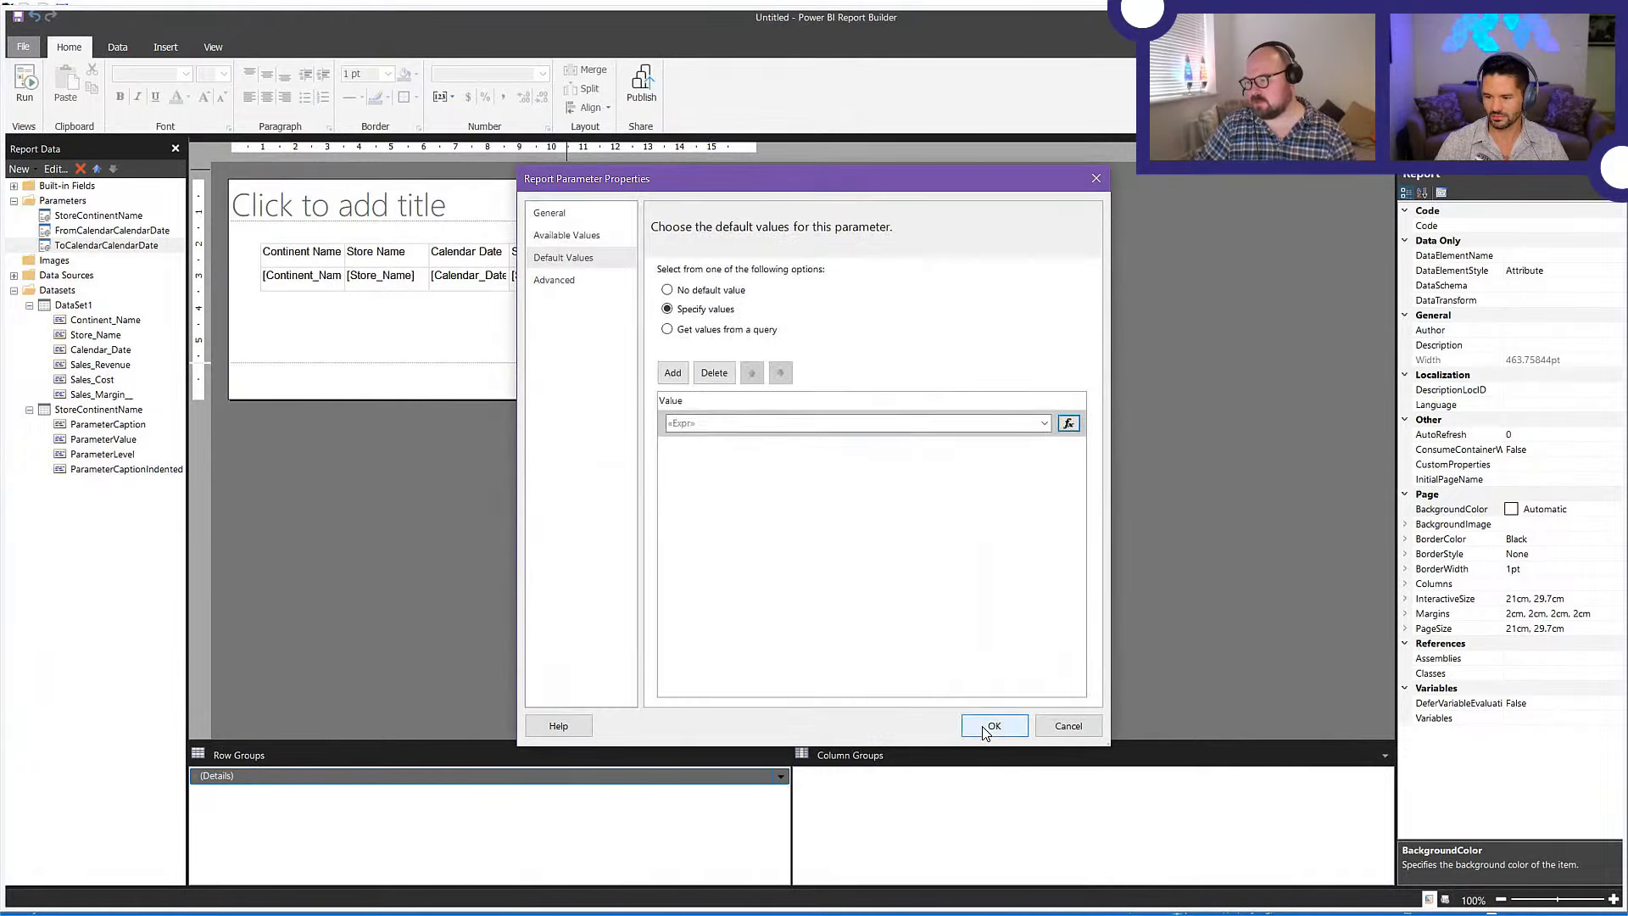
click(988, 725)
- Switch the StoreContinentName parameter's default to specified values and add a value entry
click(84, 215)
right_click(85, 217)
click(136, 246)
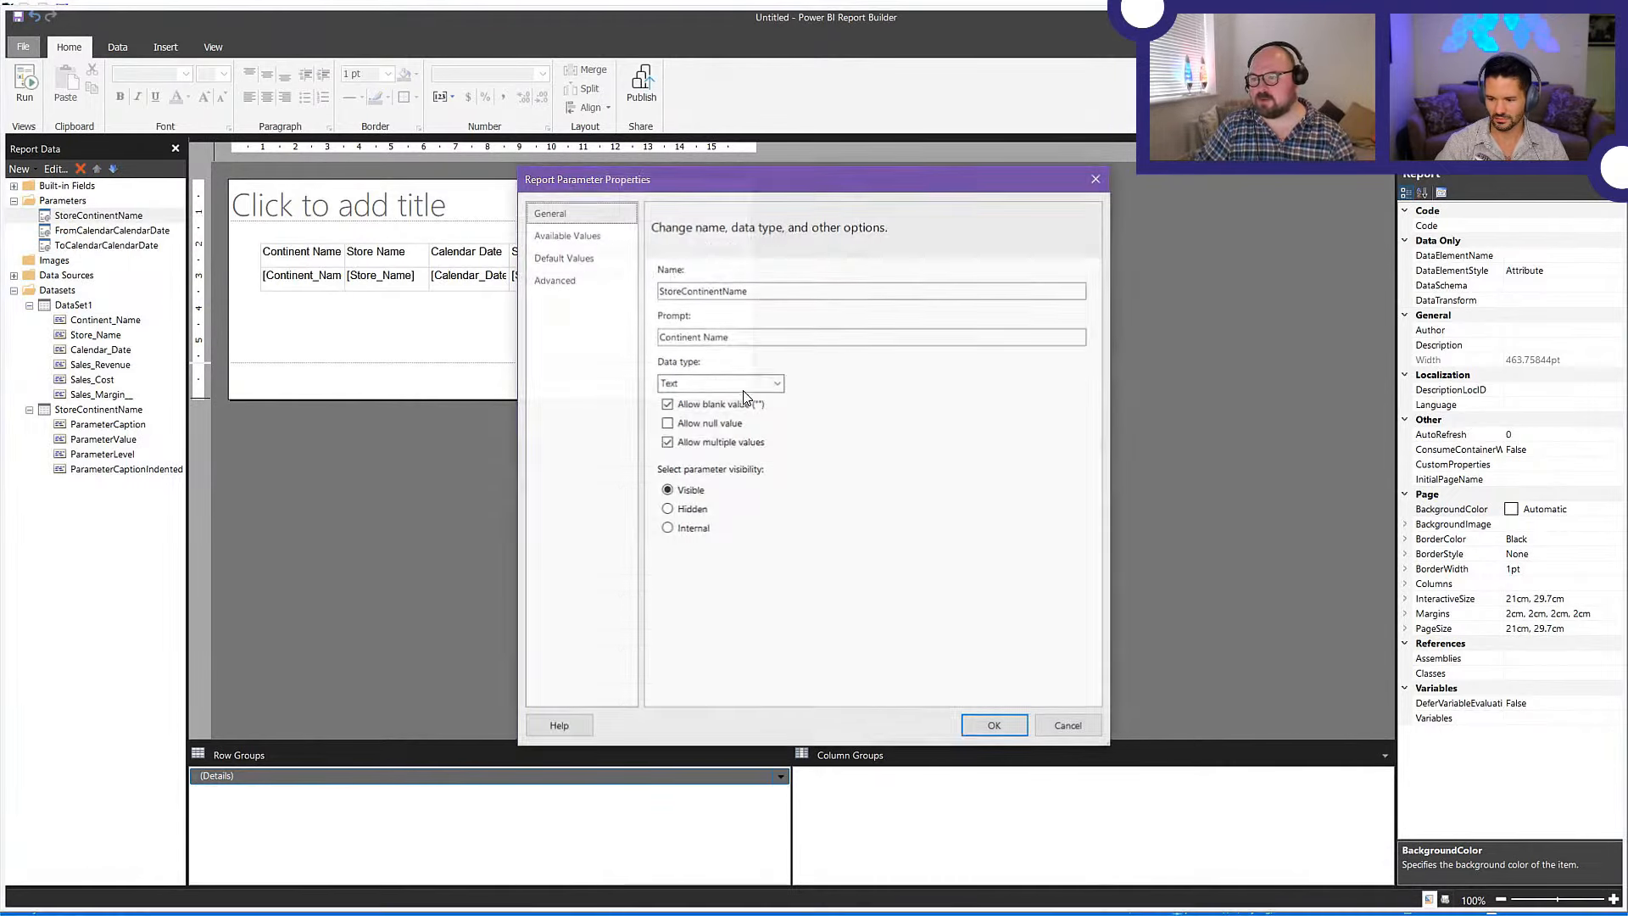
click(622, 259)
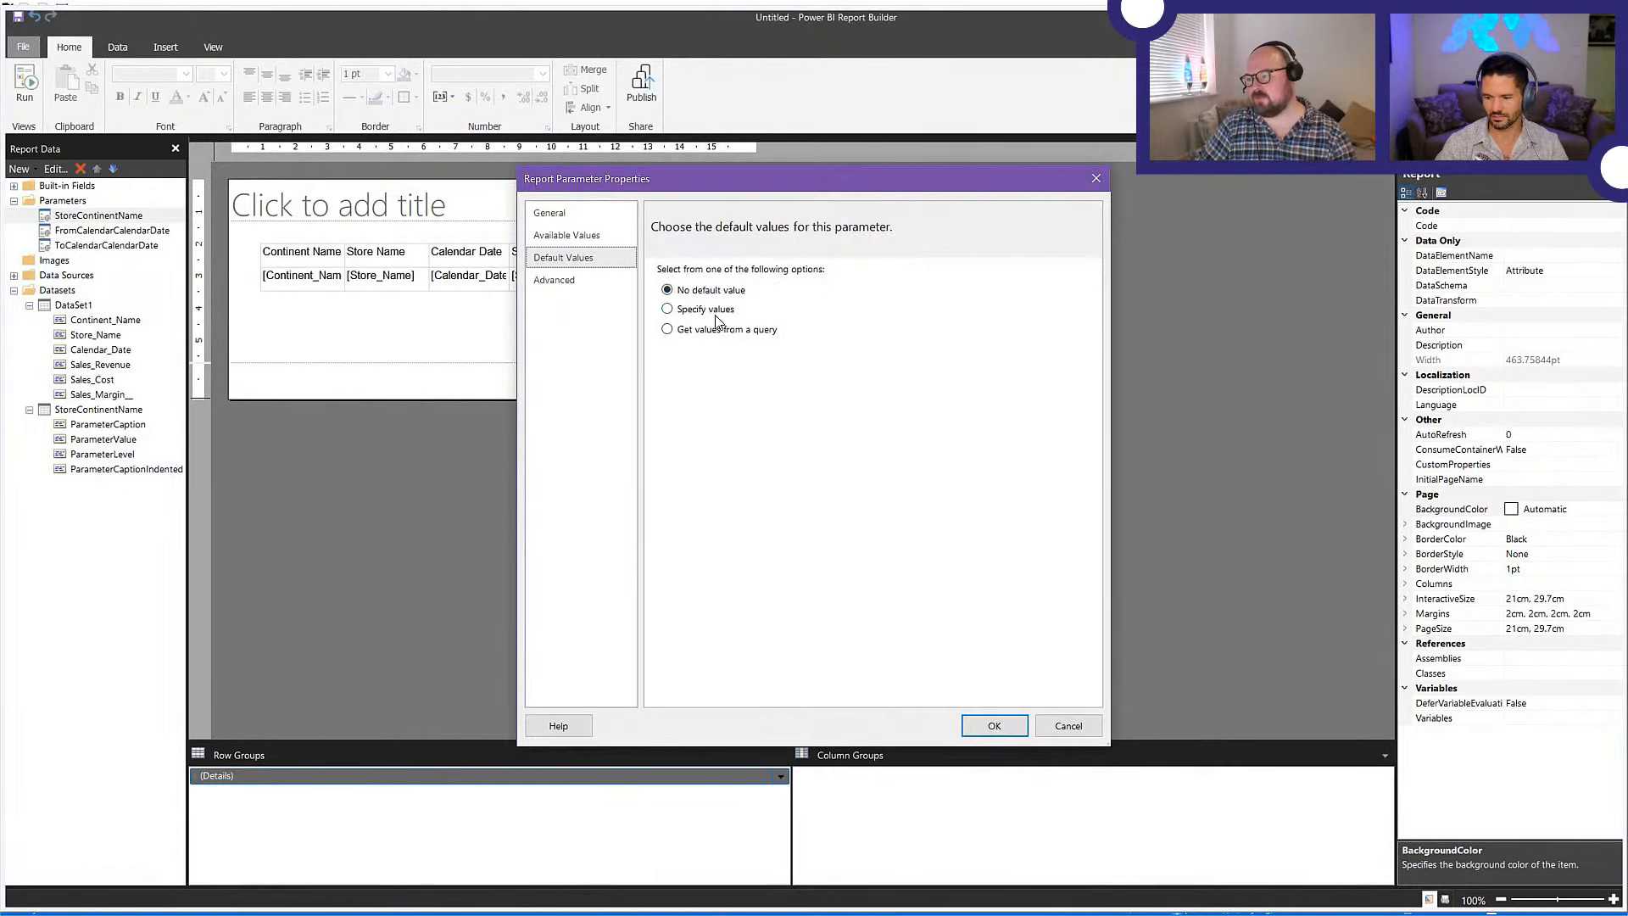
click(710, 309)
click(673, 372)
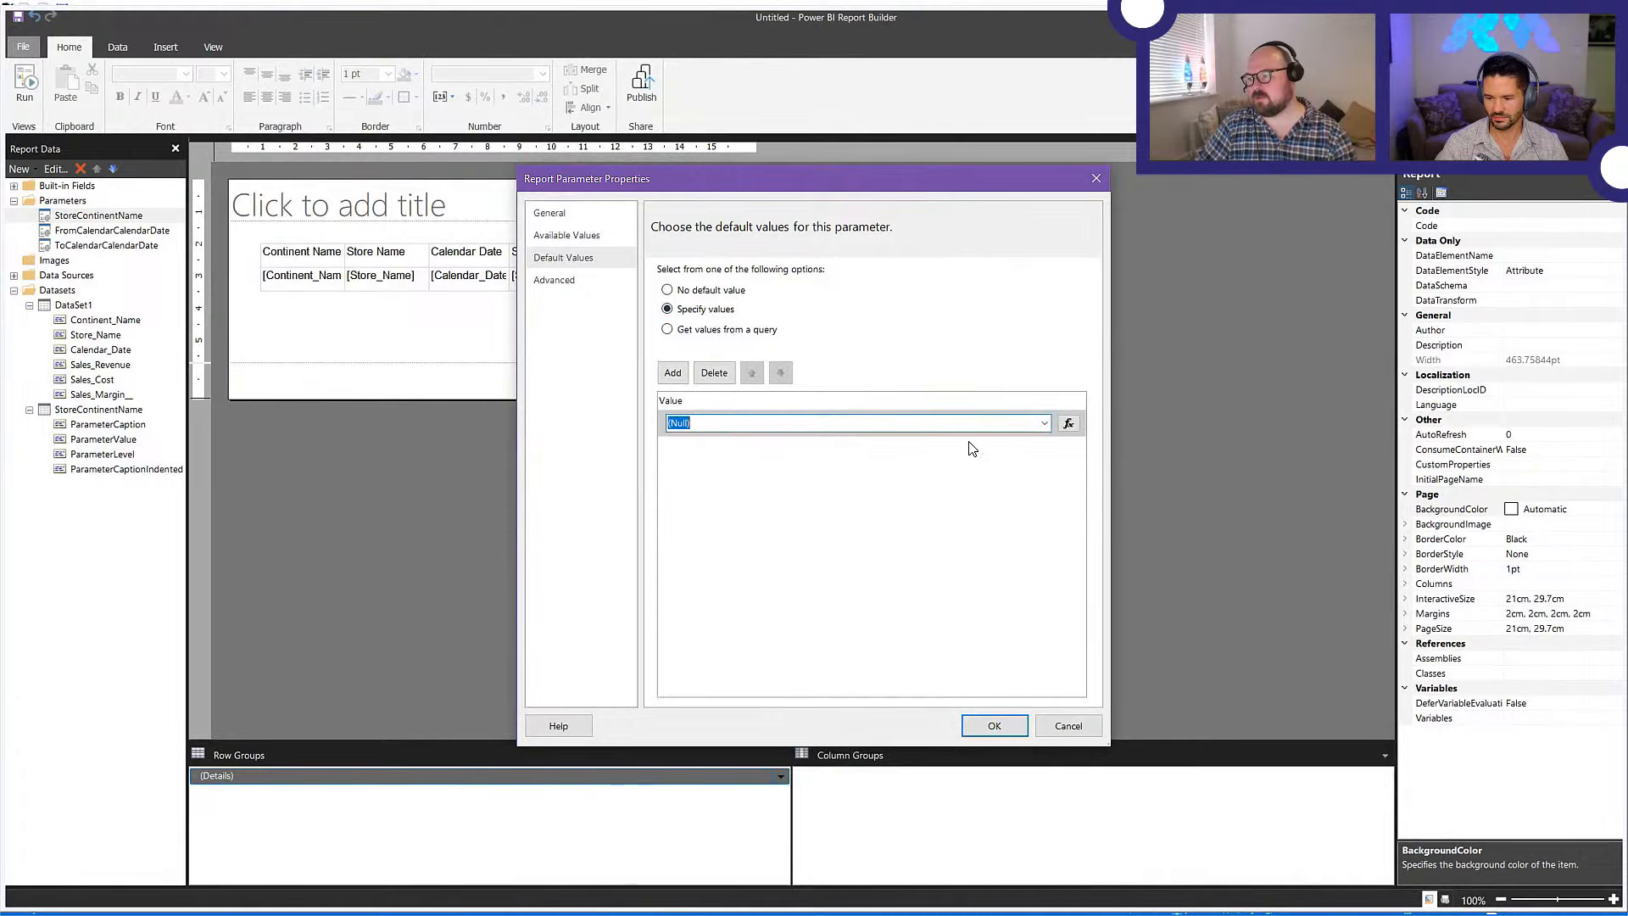
- Enter Europe and Asia as the first two default values of the StoreContinentName parameter
text(Europe)
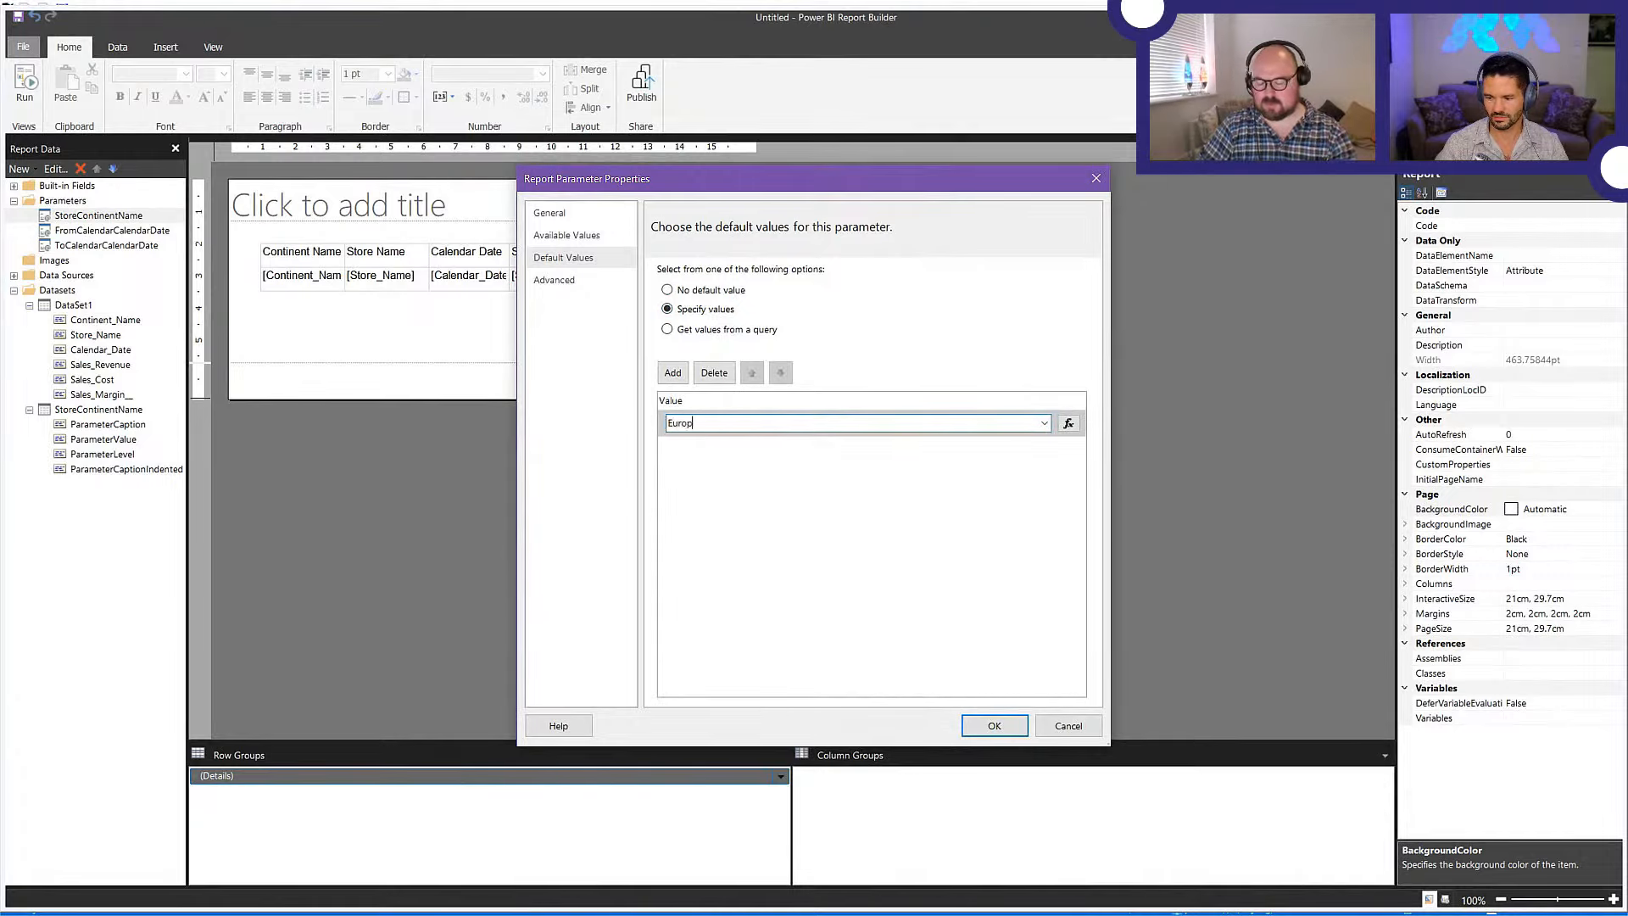
click(673, 373)
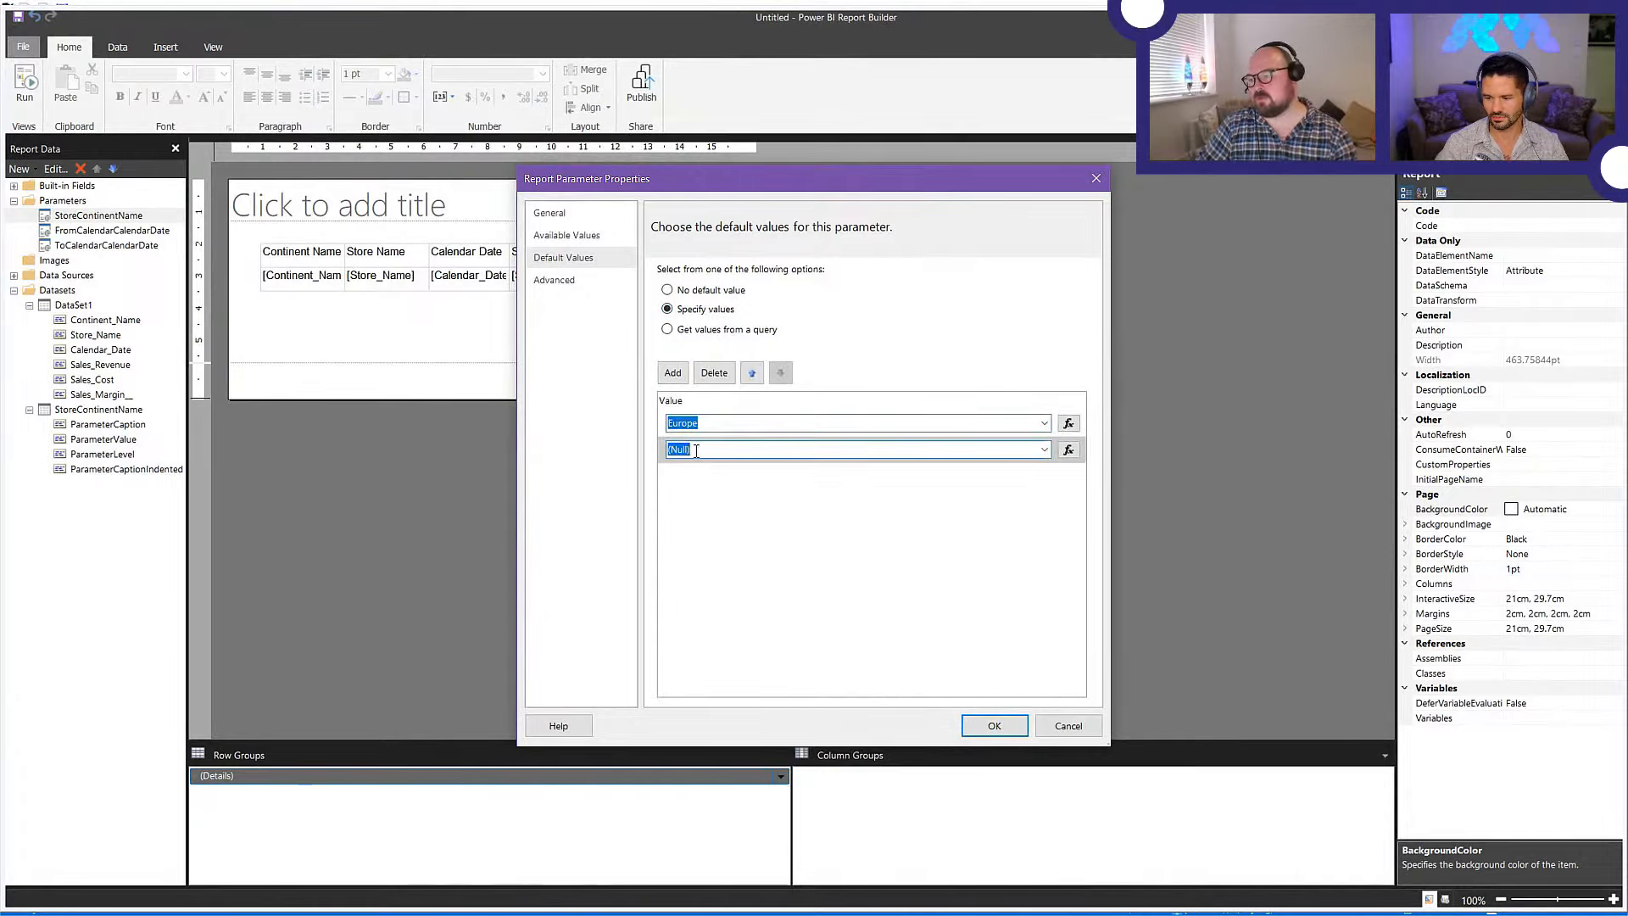
text(Asia)
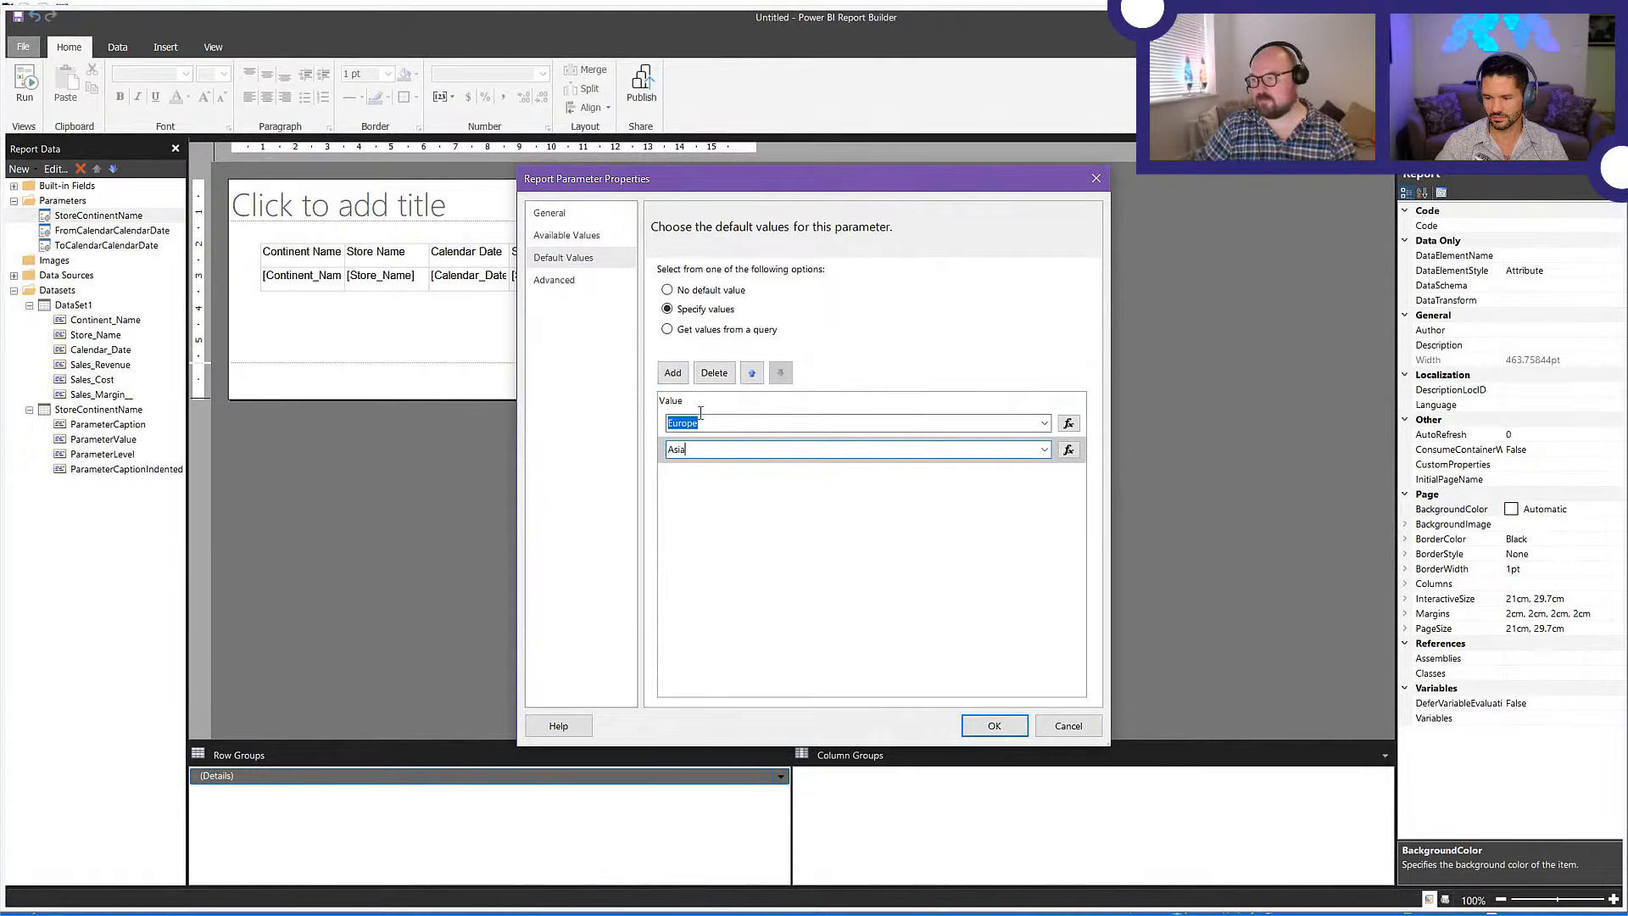
- Add North America as the third default value and save the parameter properties
click(672, 373)
text(NOrt)
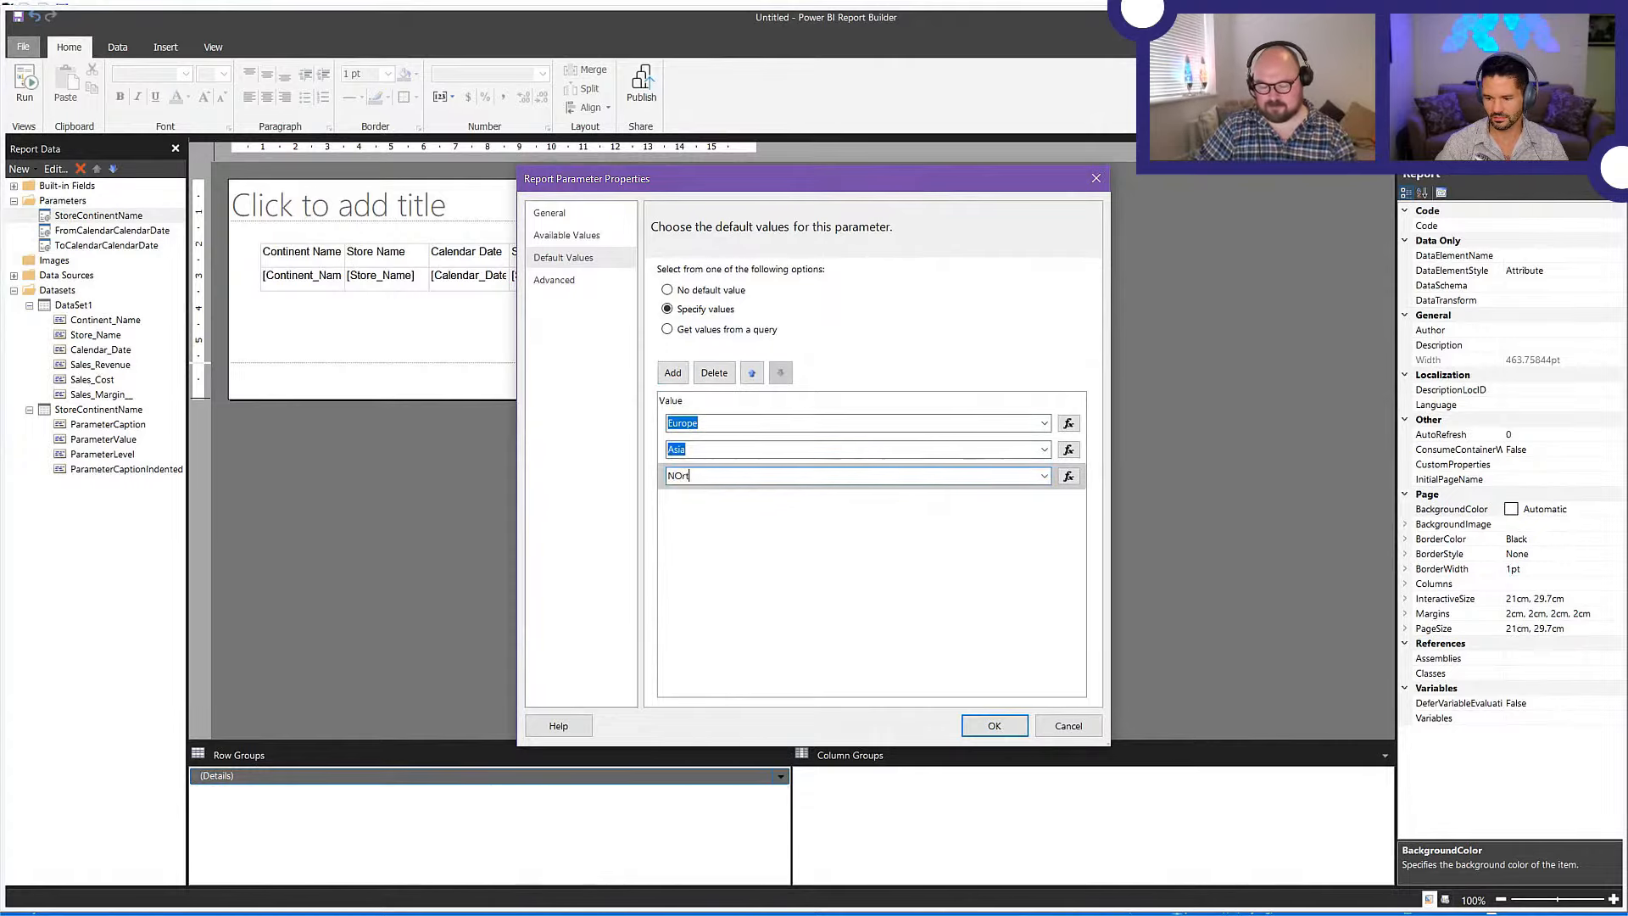
text(h America)
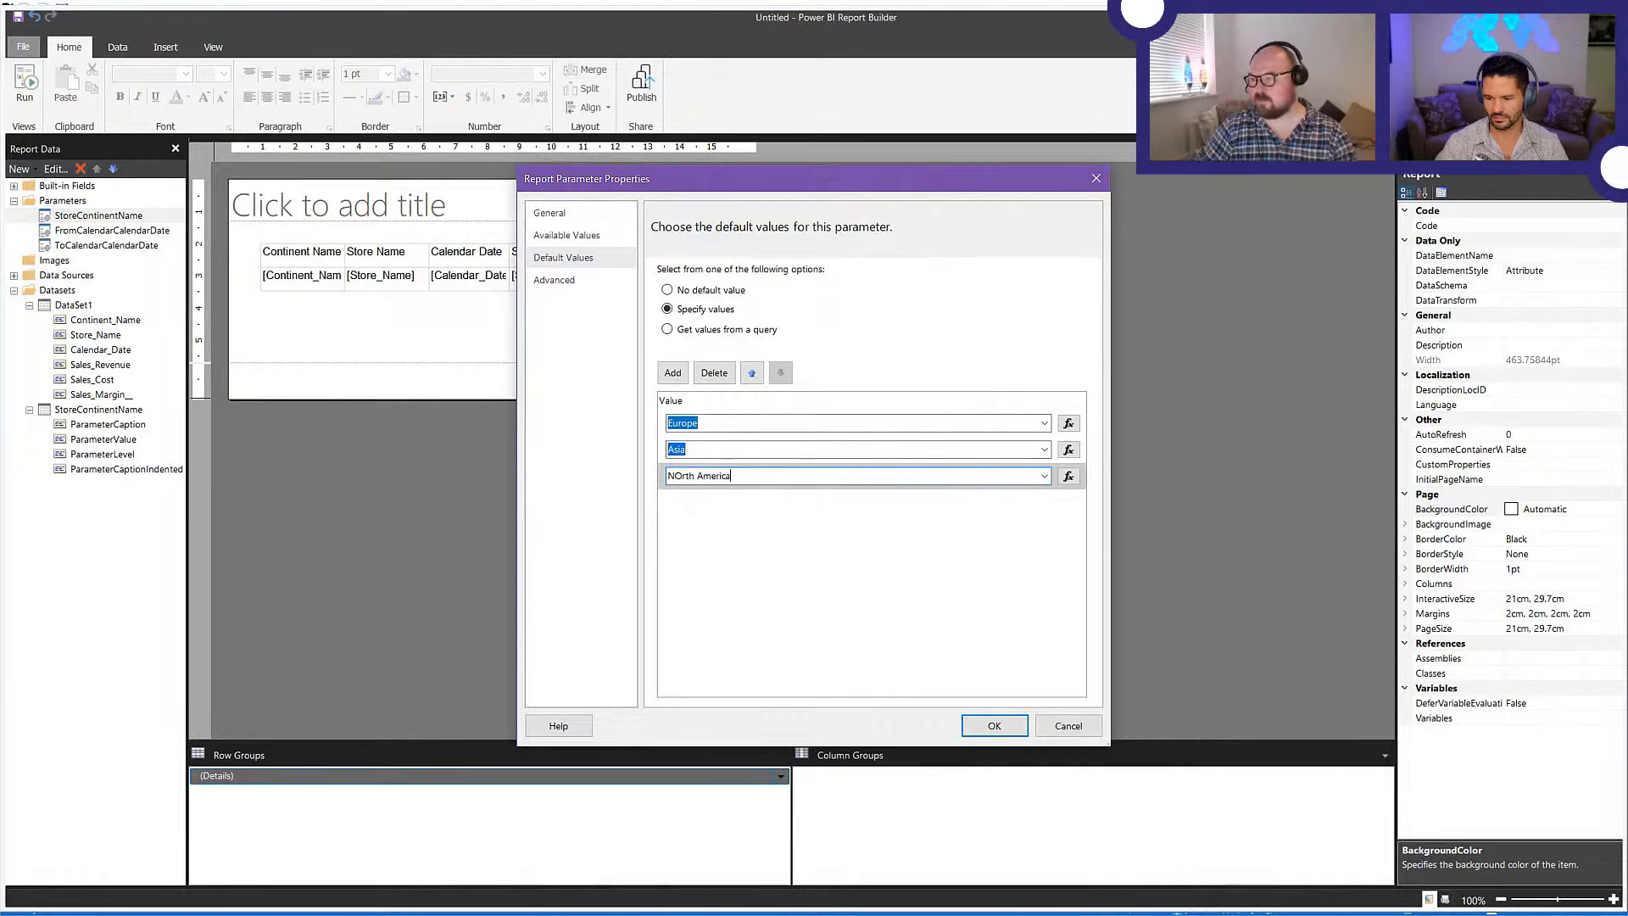
key(Left)
key(Left)
key(Left)
key(Left)
key(Left)
key(Left)
key(Left)
key(Left)
key(Left)
key(Left)
key(Left)
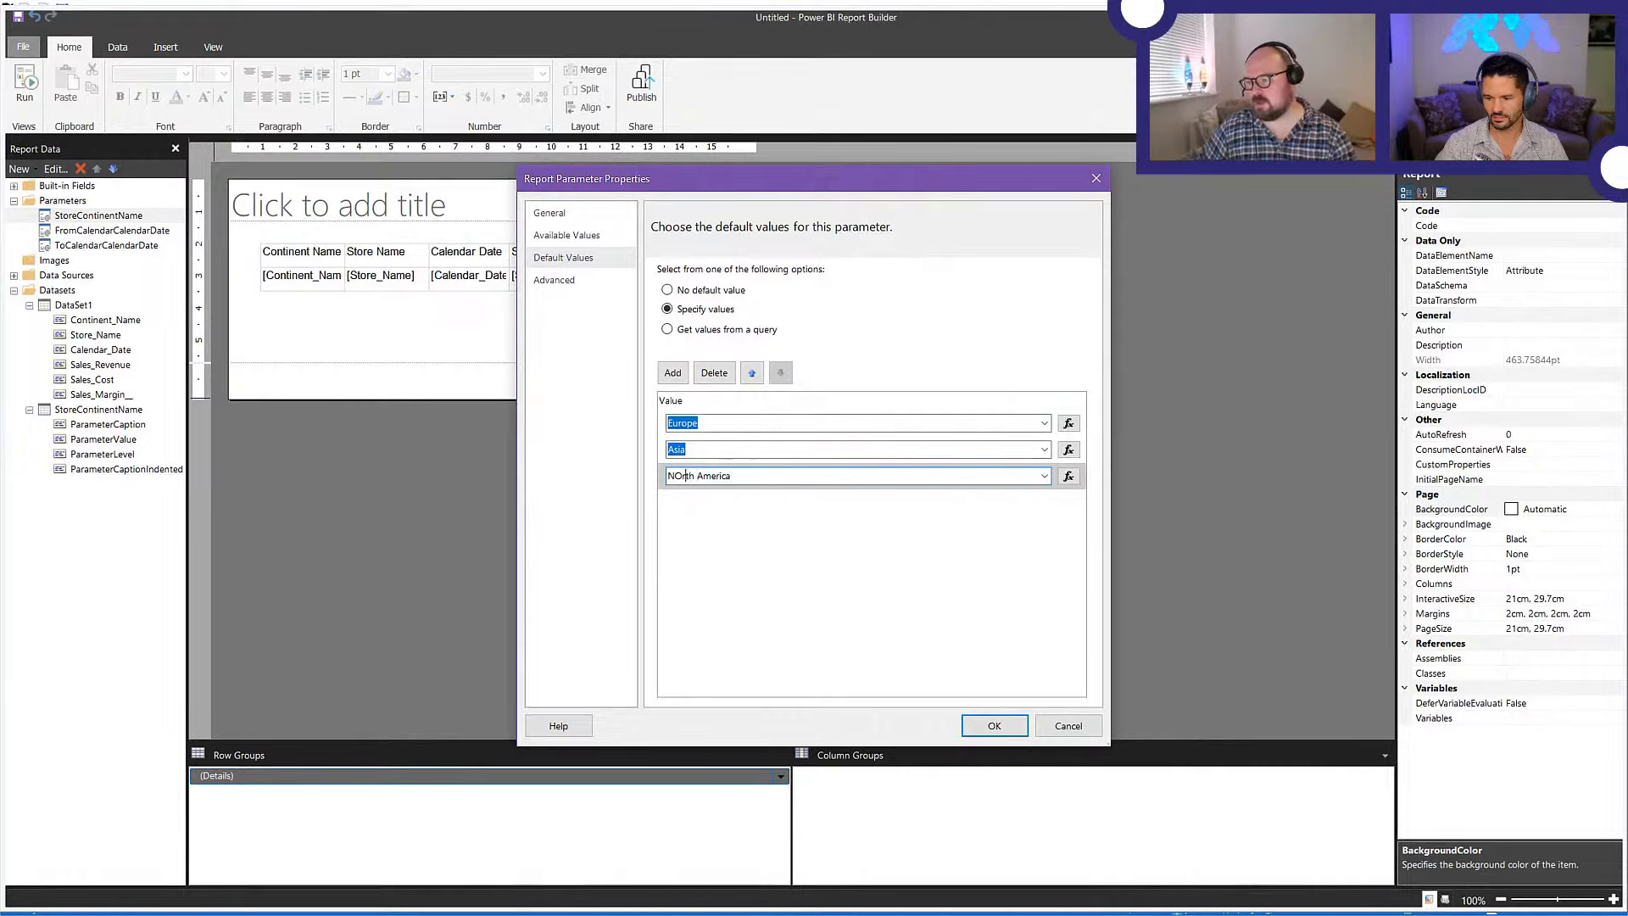
key(BackSpace)
text(o)
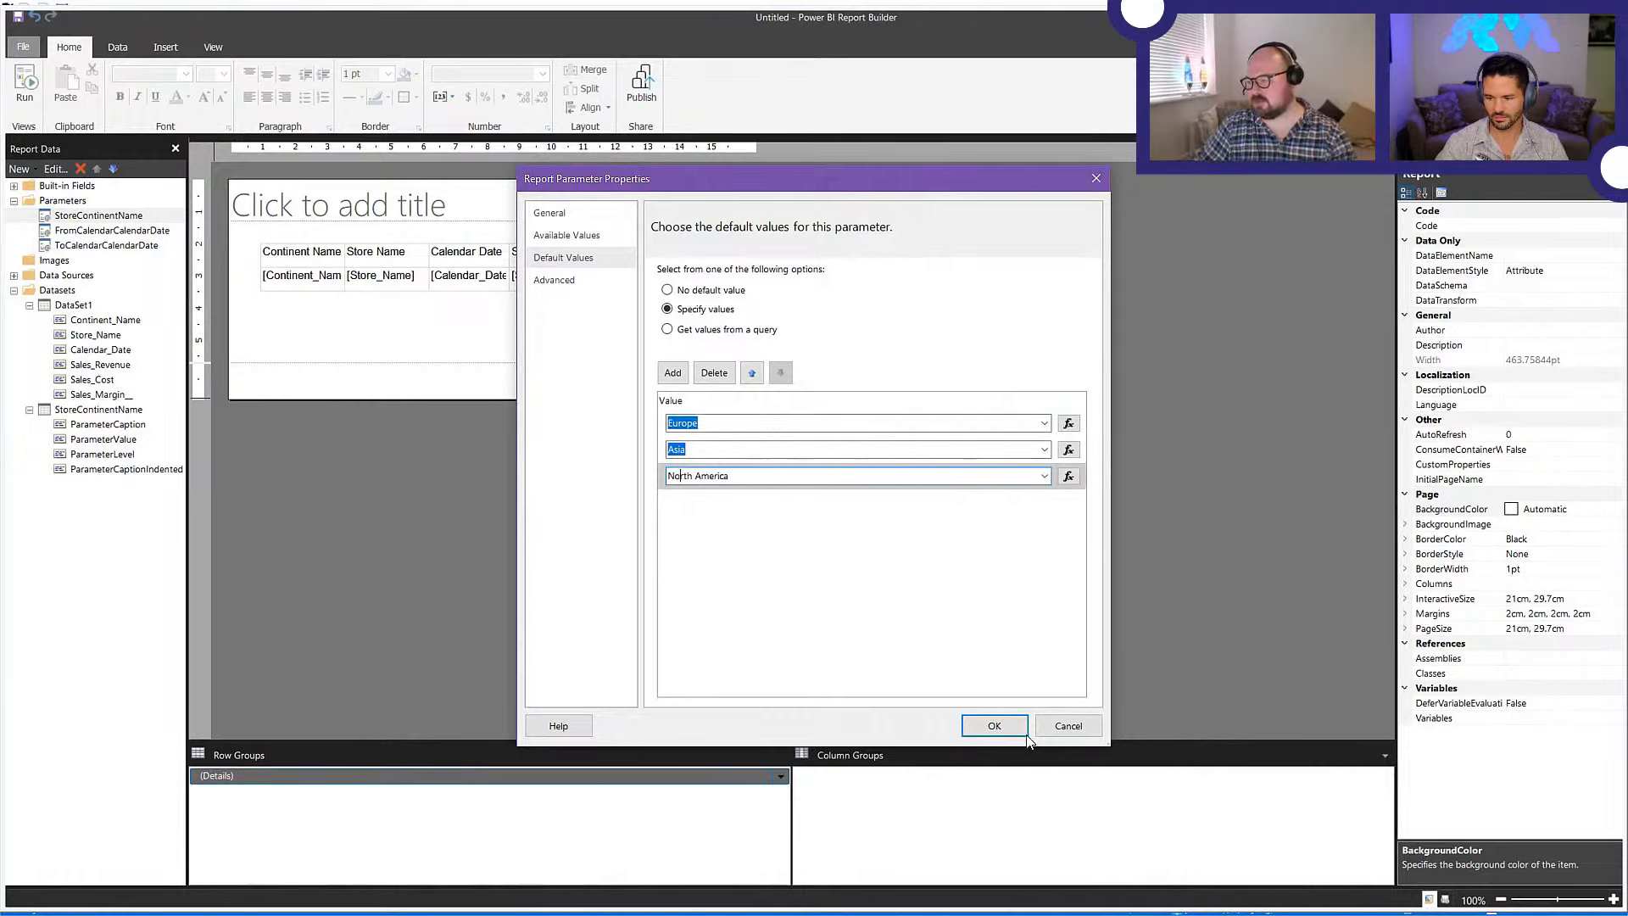
click(995, 726)
- Run the report and try its parameters, deselecting Asia and setting From Calendar Date to 01/01/2021
key(F5)
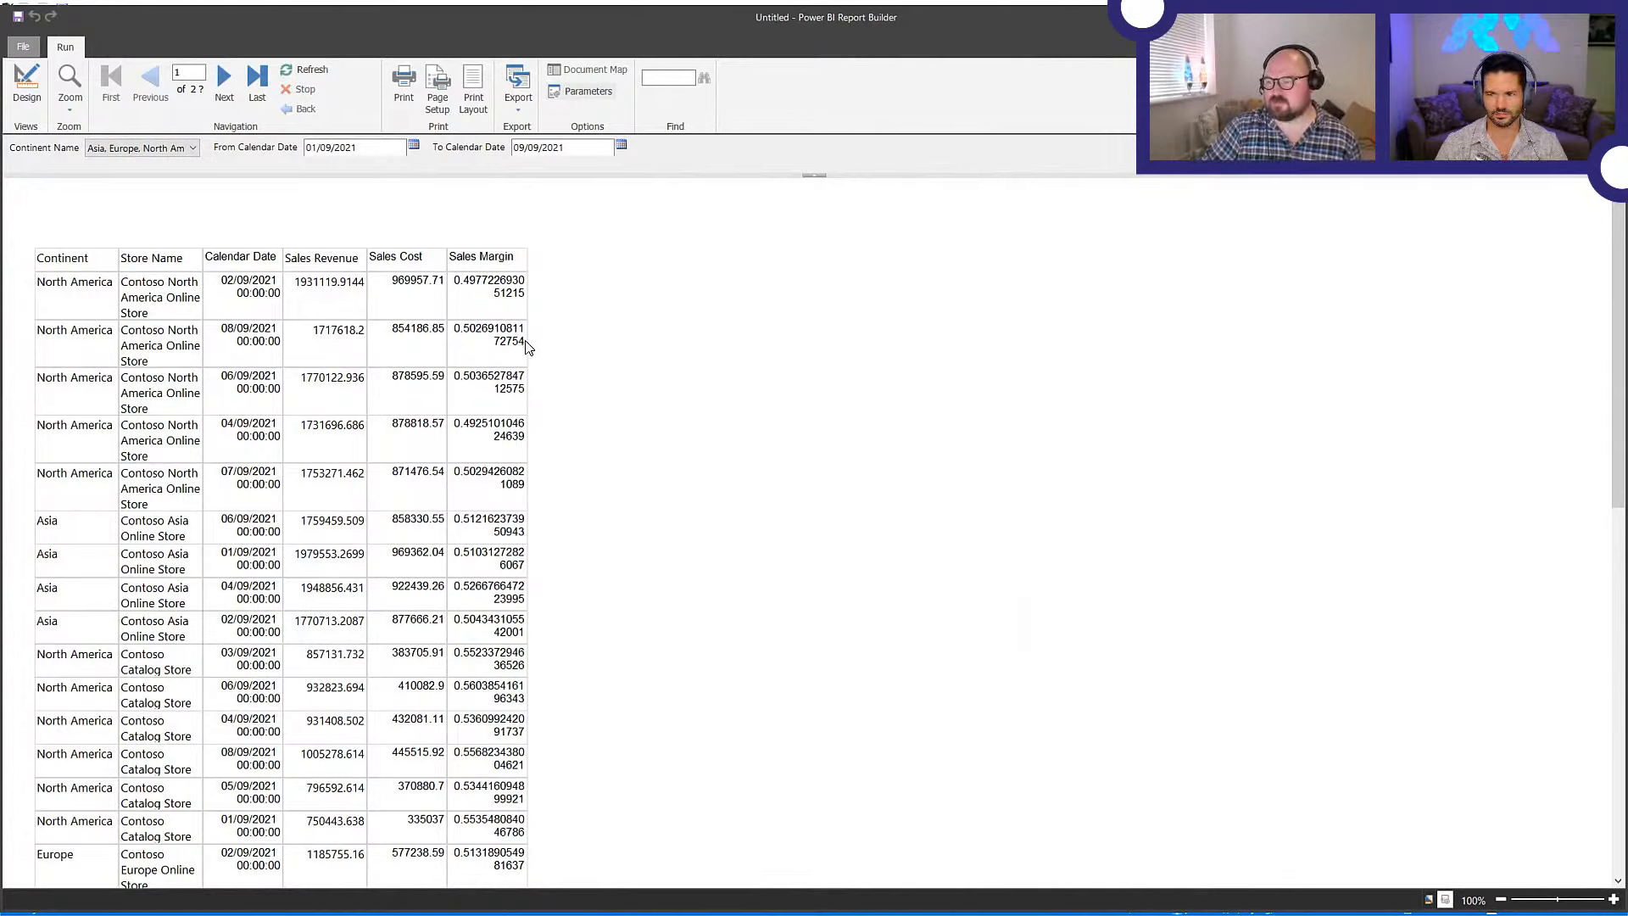
click(191, 150)
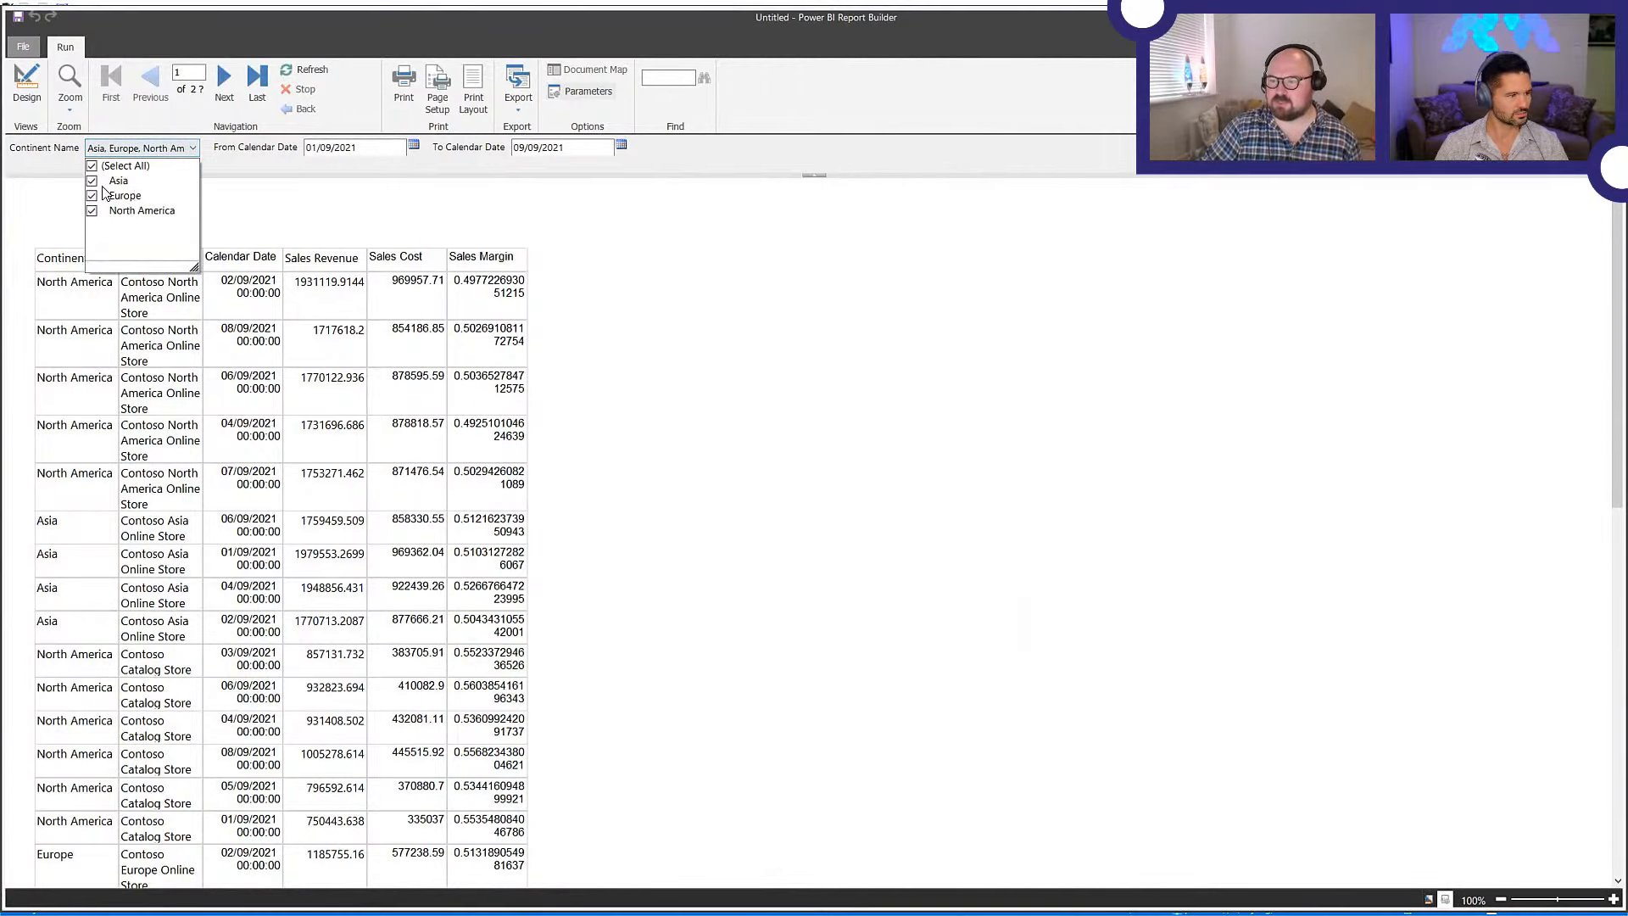
click(404, 202)
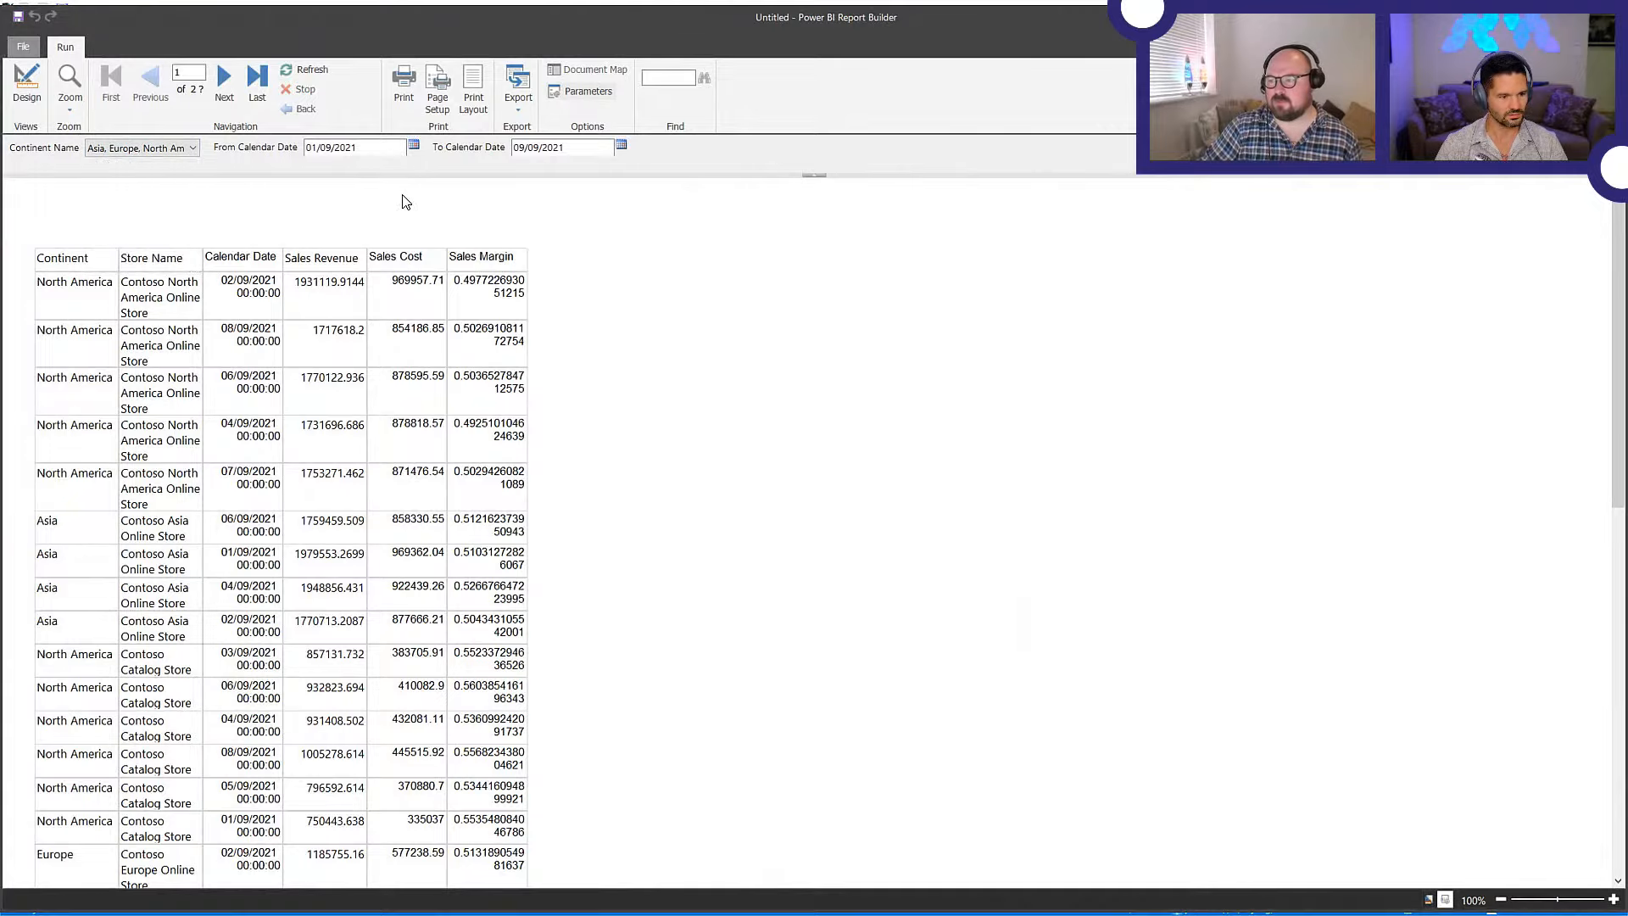
click(333, 148)
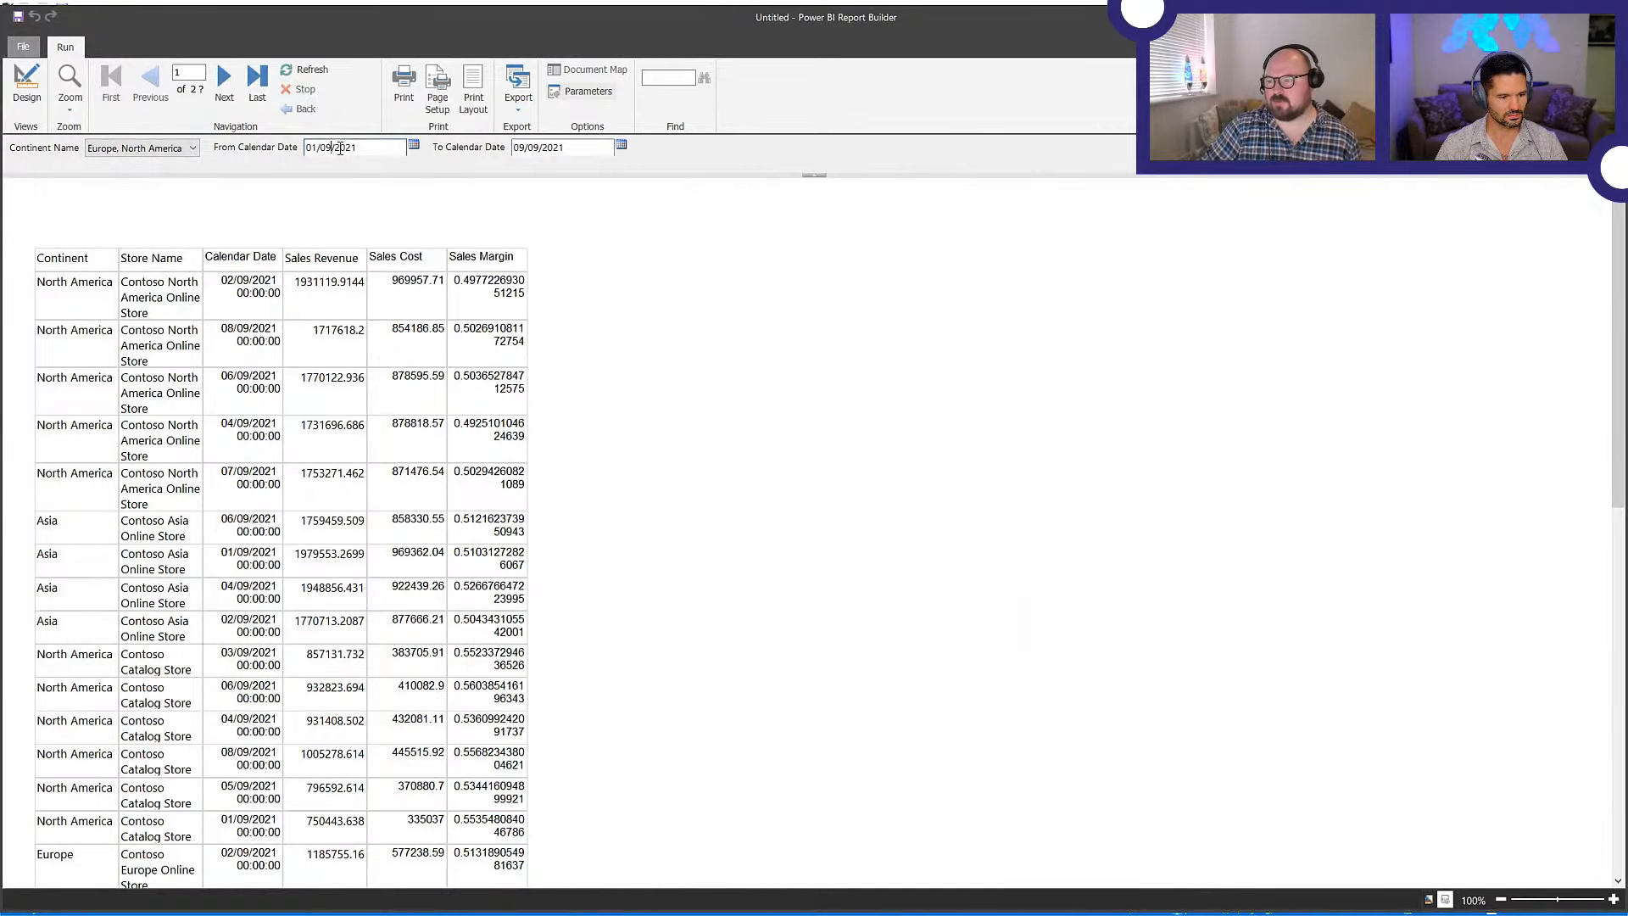
key(BackSpace)
text(1)
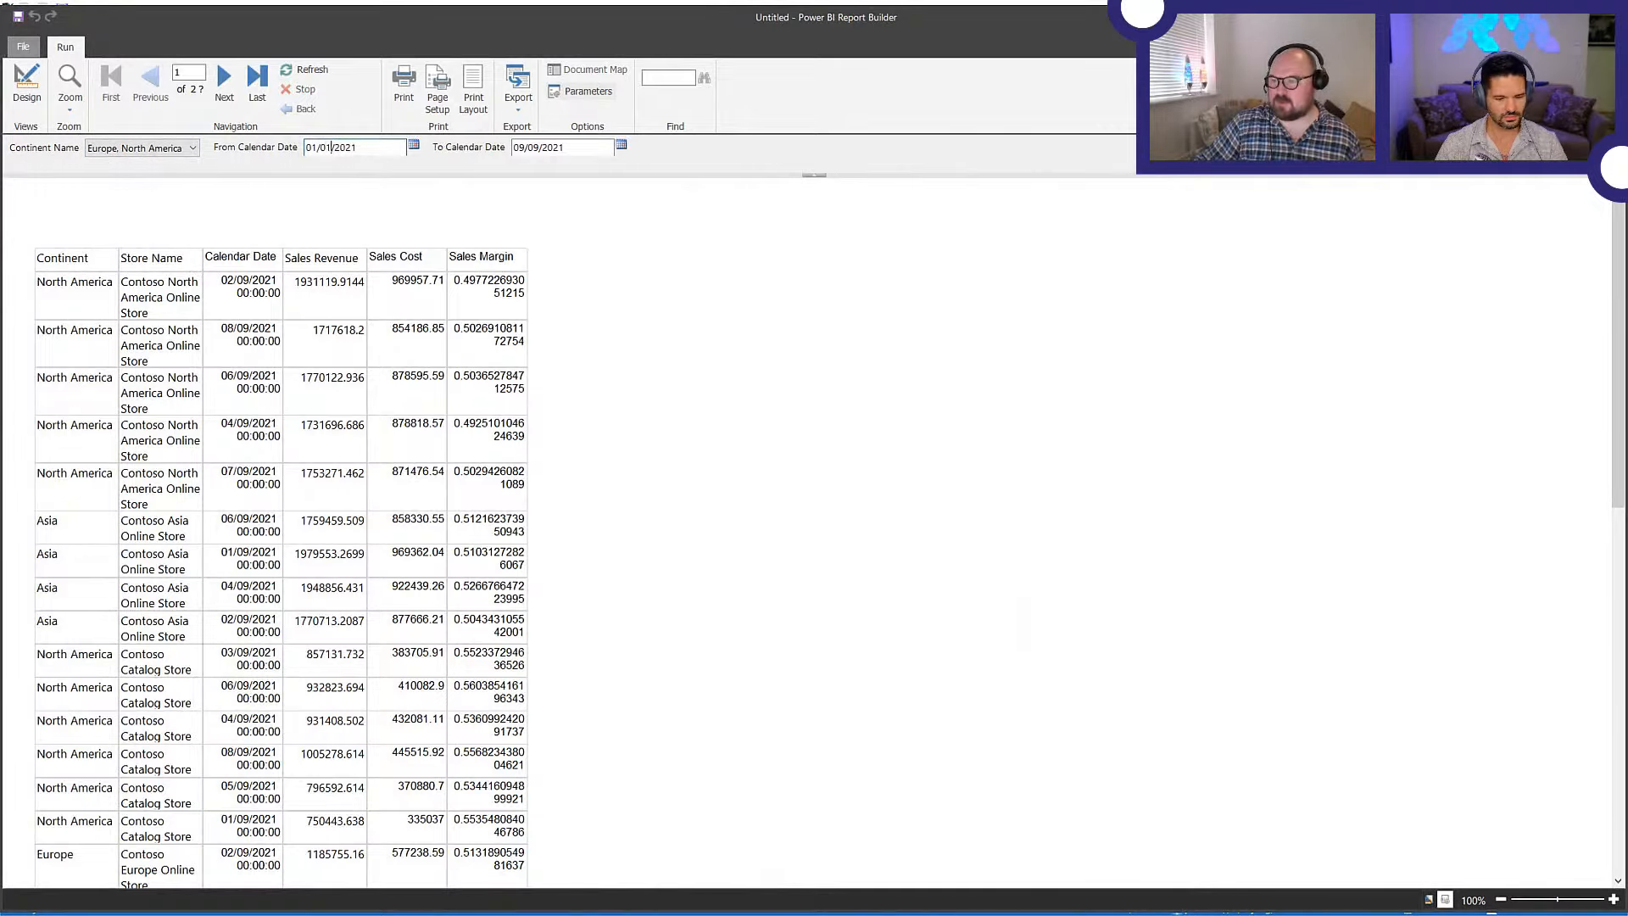
- Rerun the report with its default parameter values and return to the report design
click(26, 83)
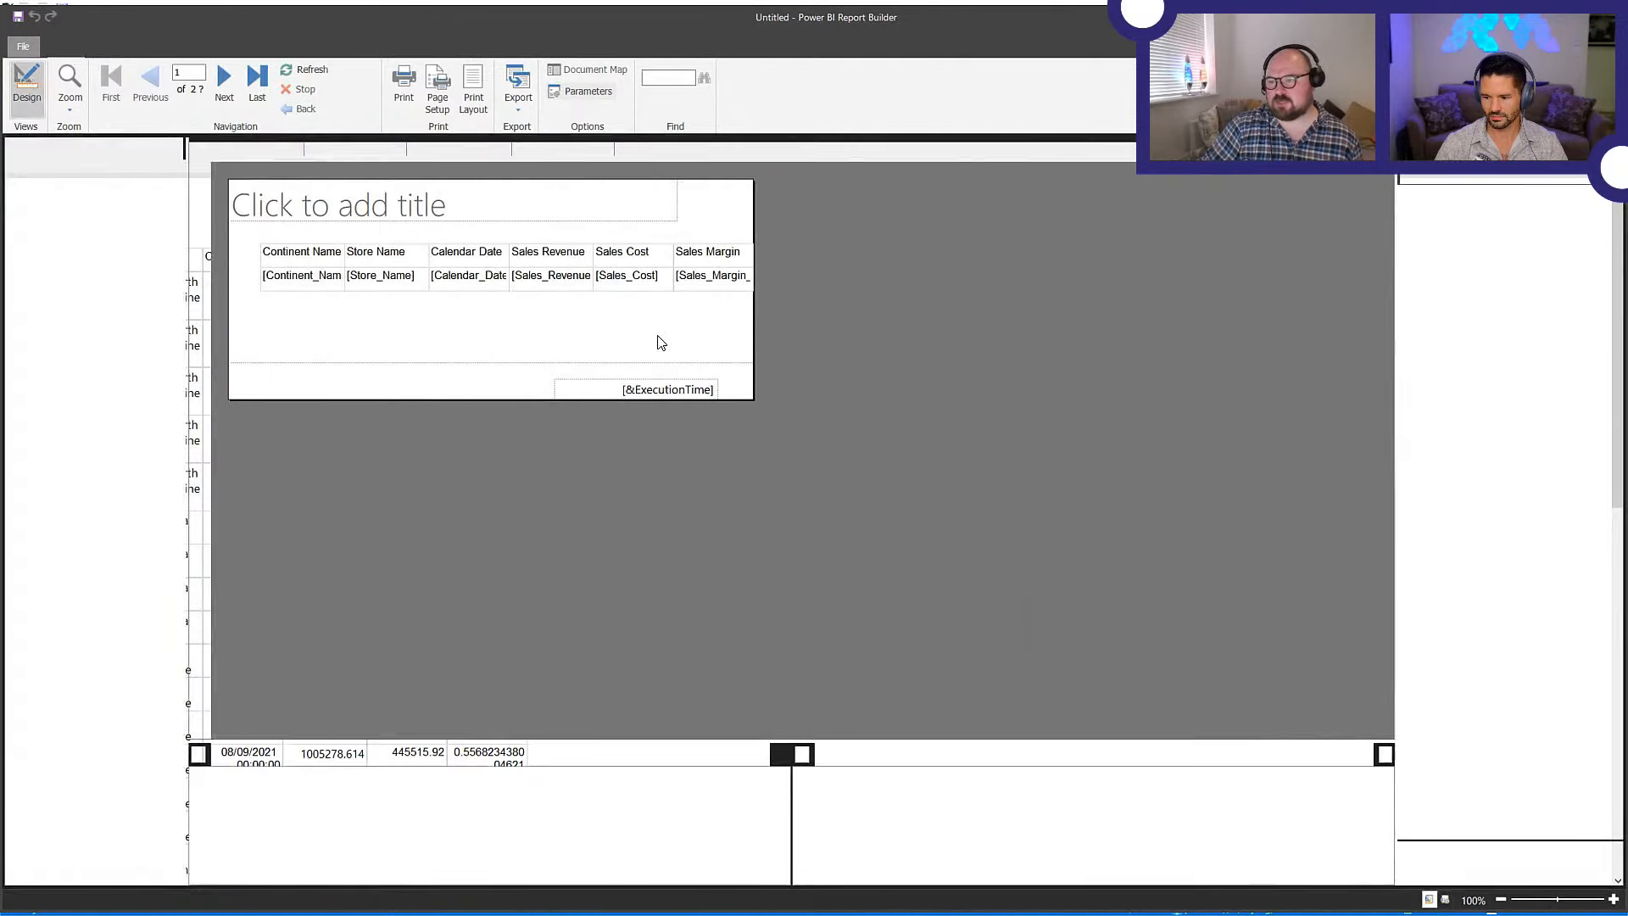
click(32, 86)
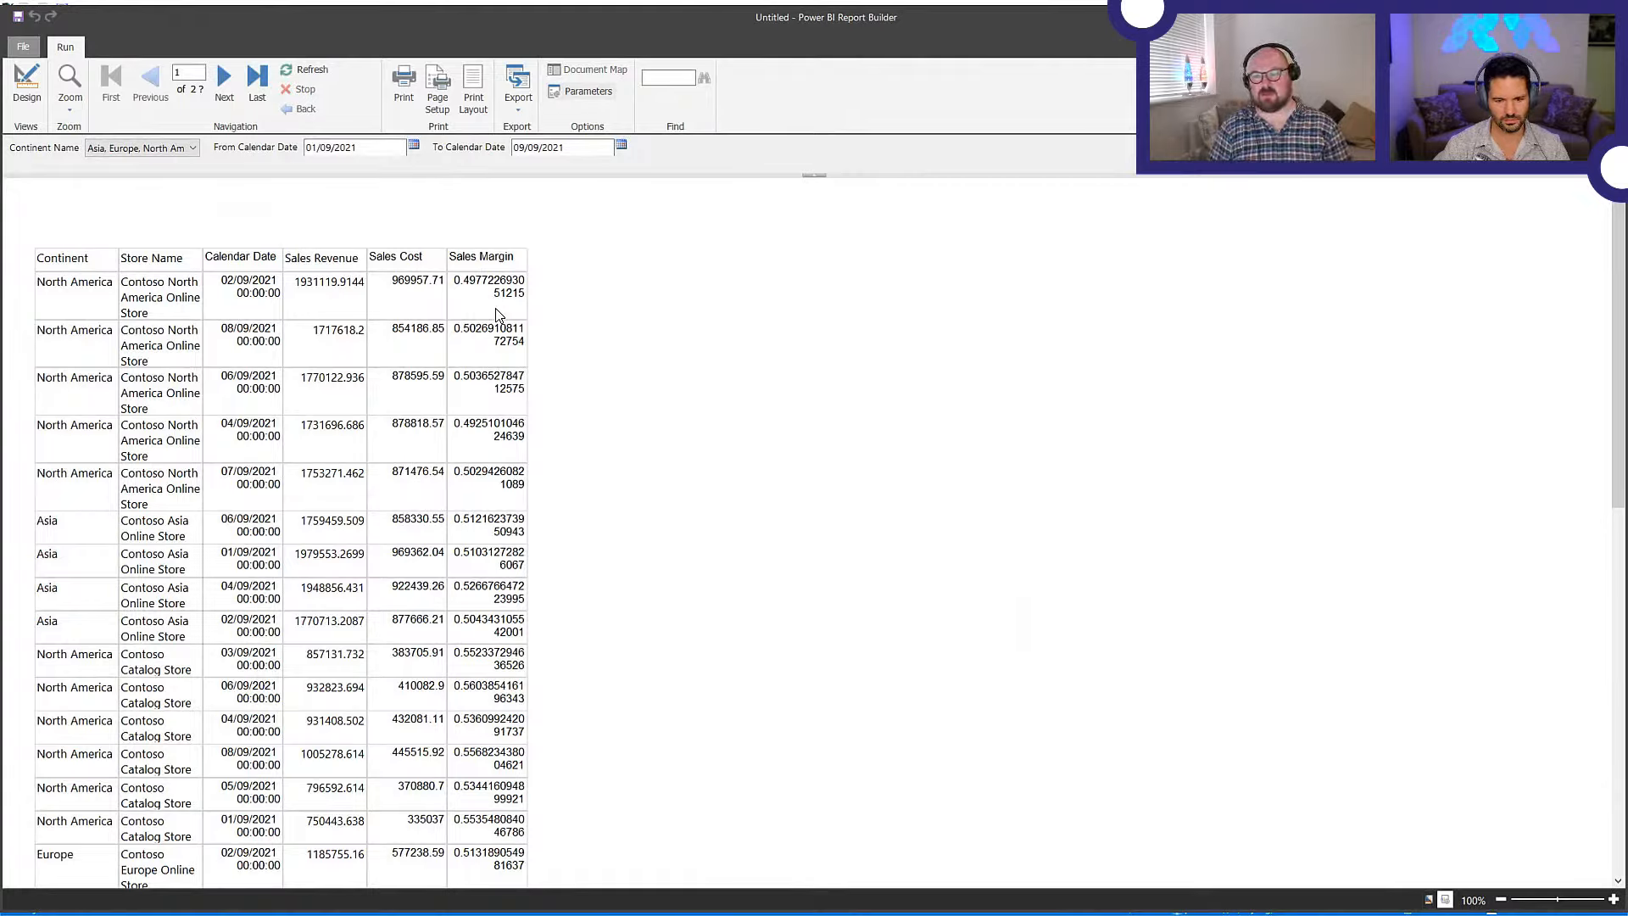
click(27, 85)
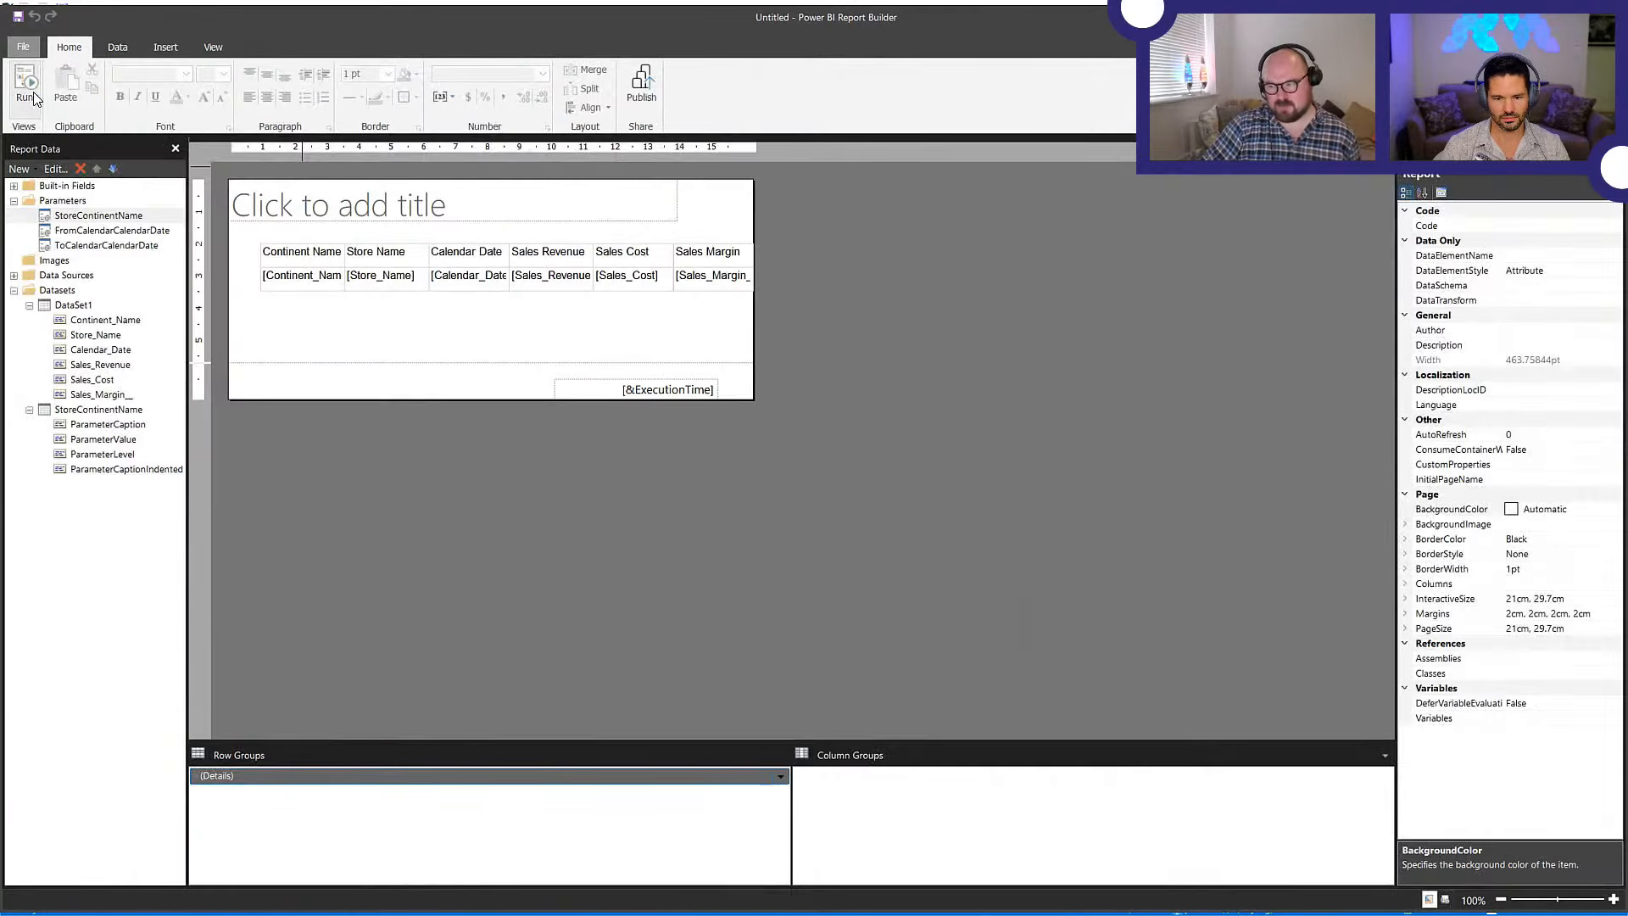
- Format the Calendar_Date data cell as a date using the 2000-01-31 type
click(466, 286)
right_click(469, 288)
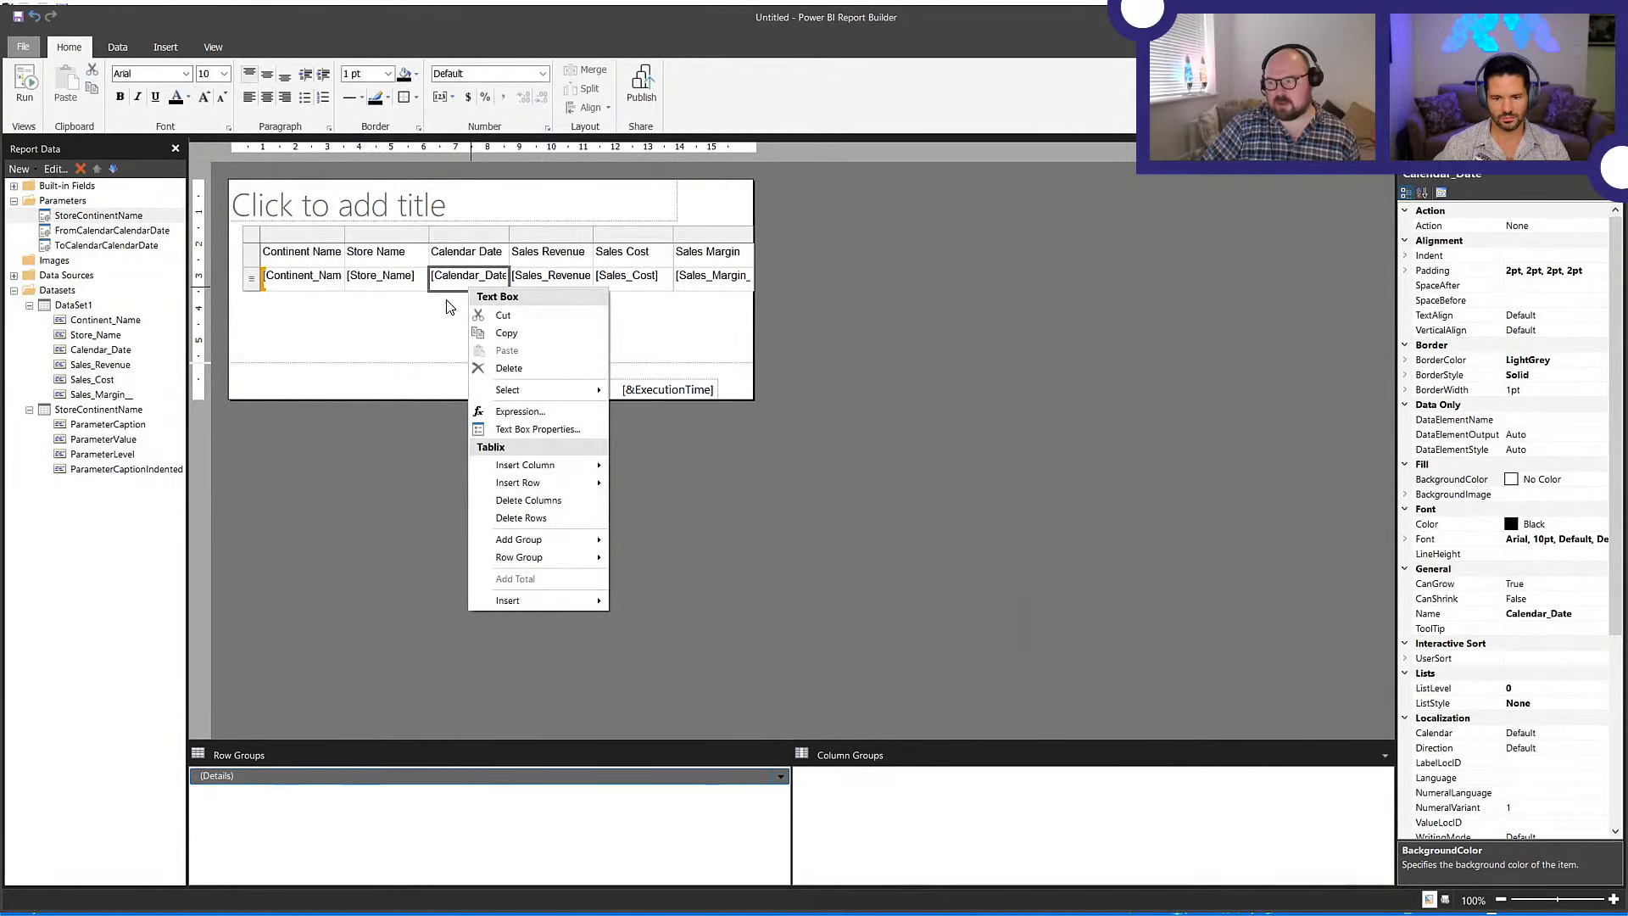
click(563, 430)
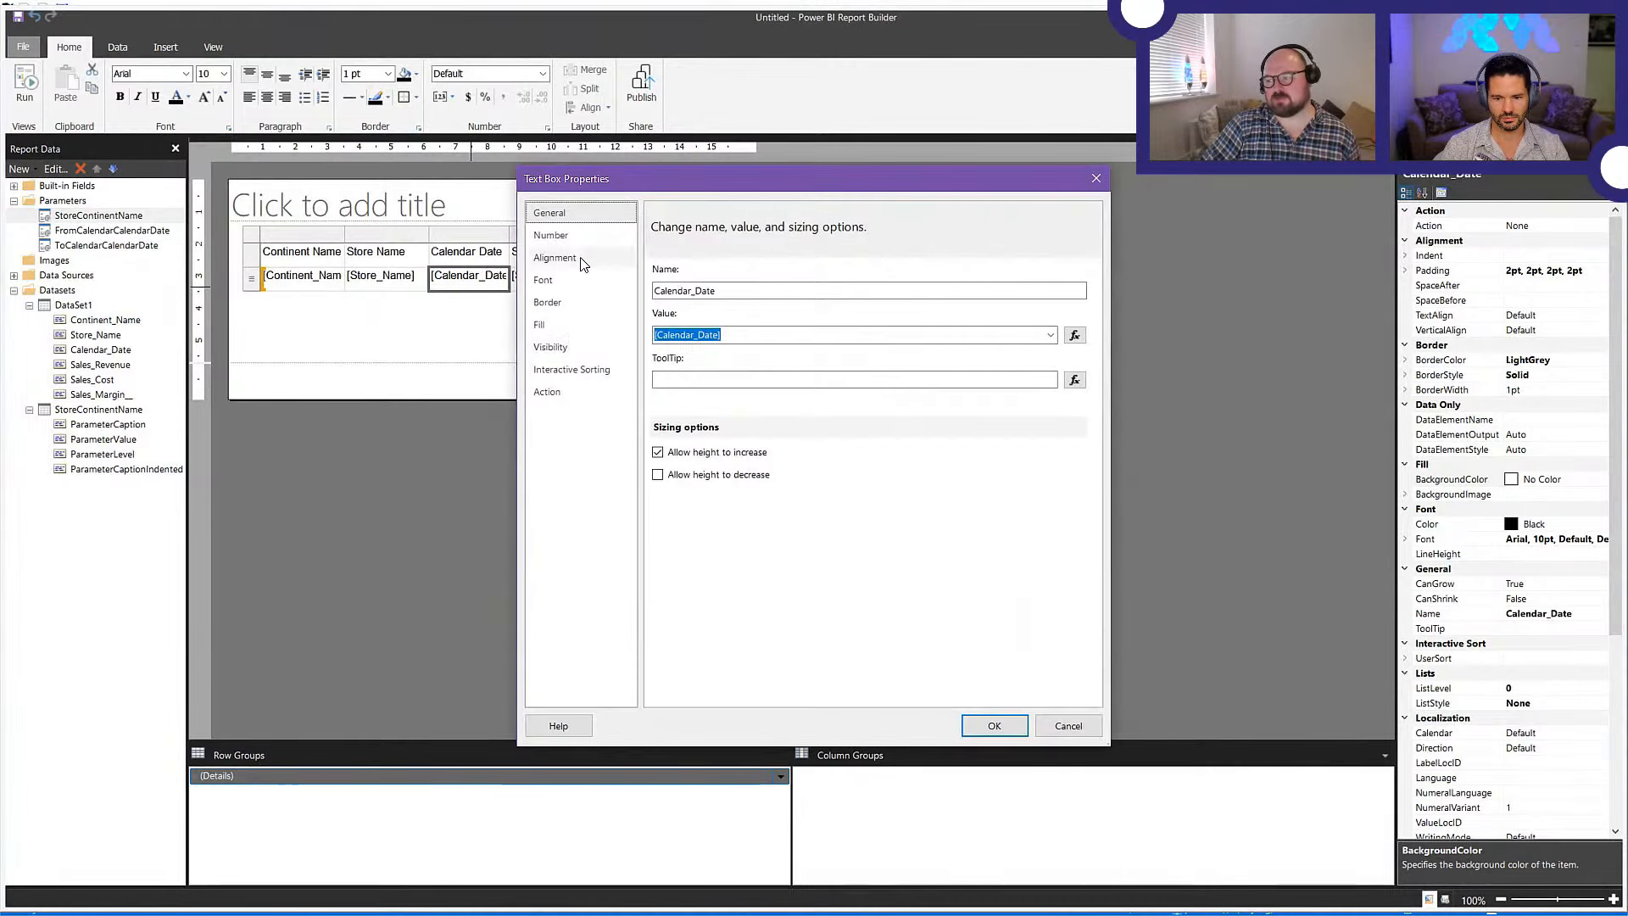
click(582, 236)
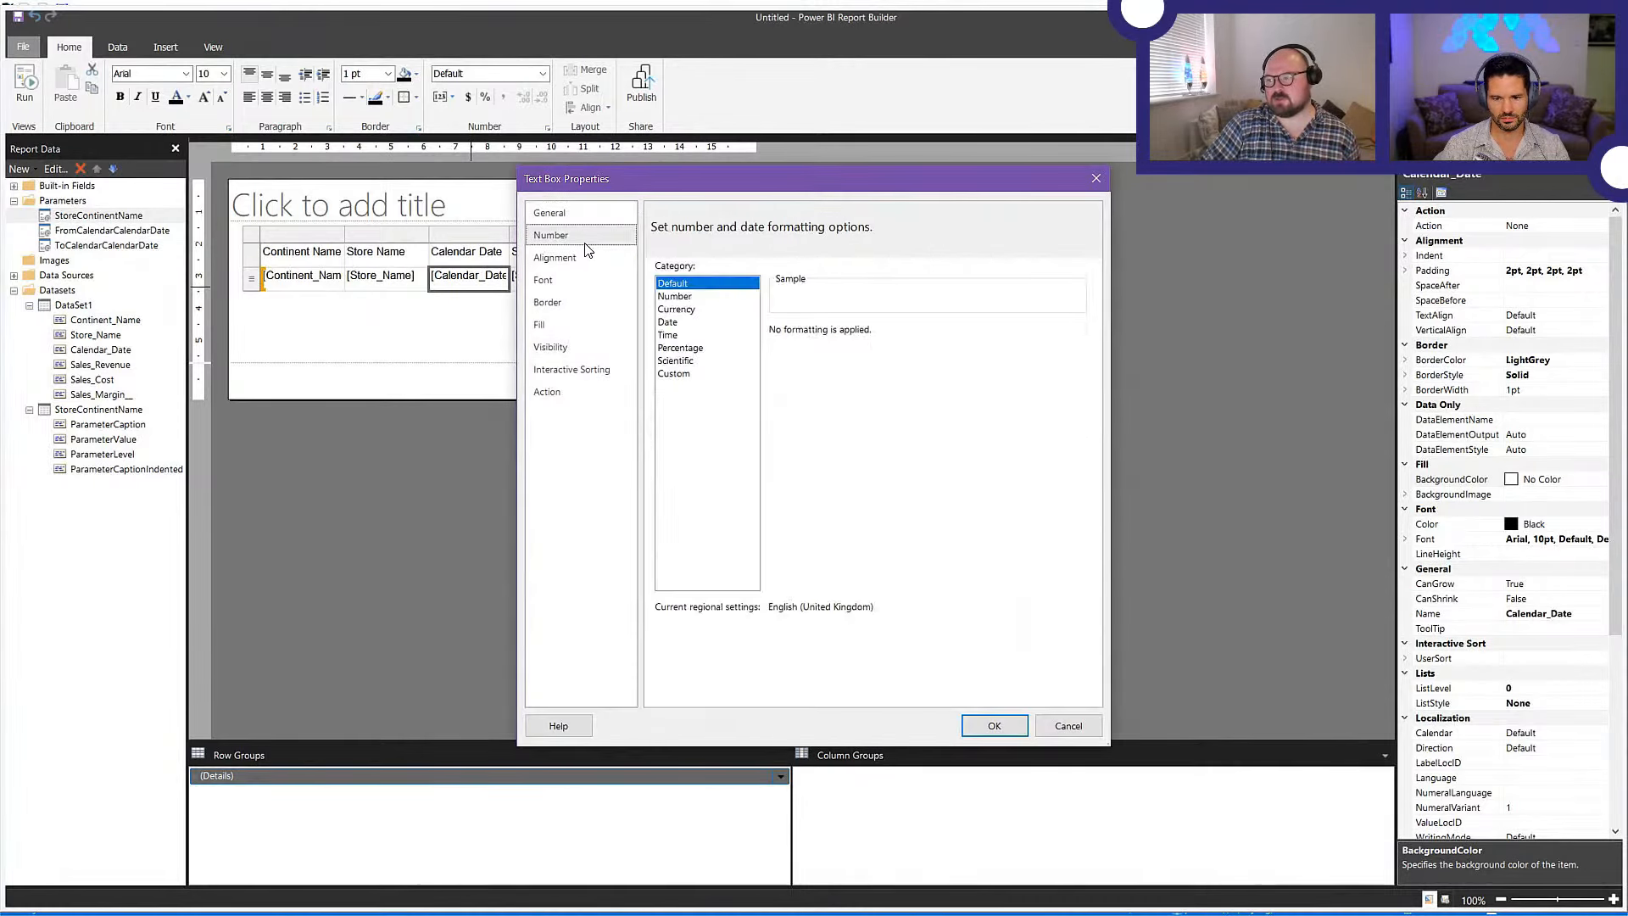
click(688, 323)
scroll(827, 433, down, 3)
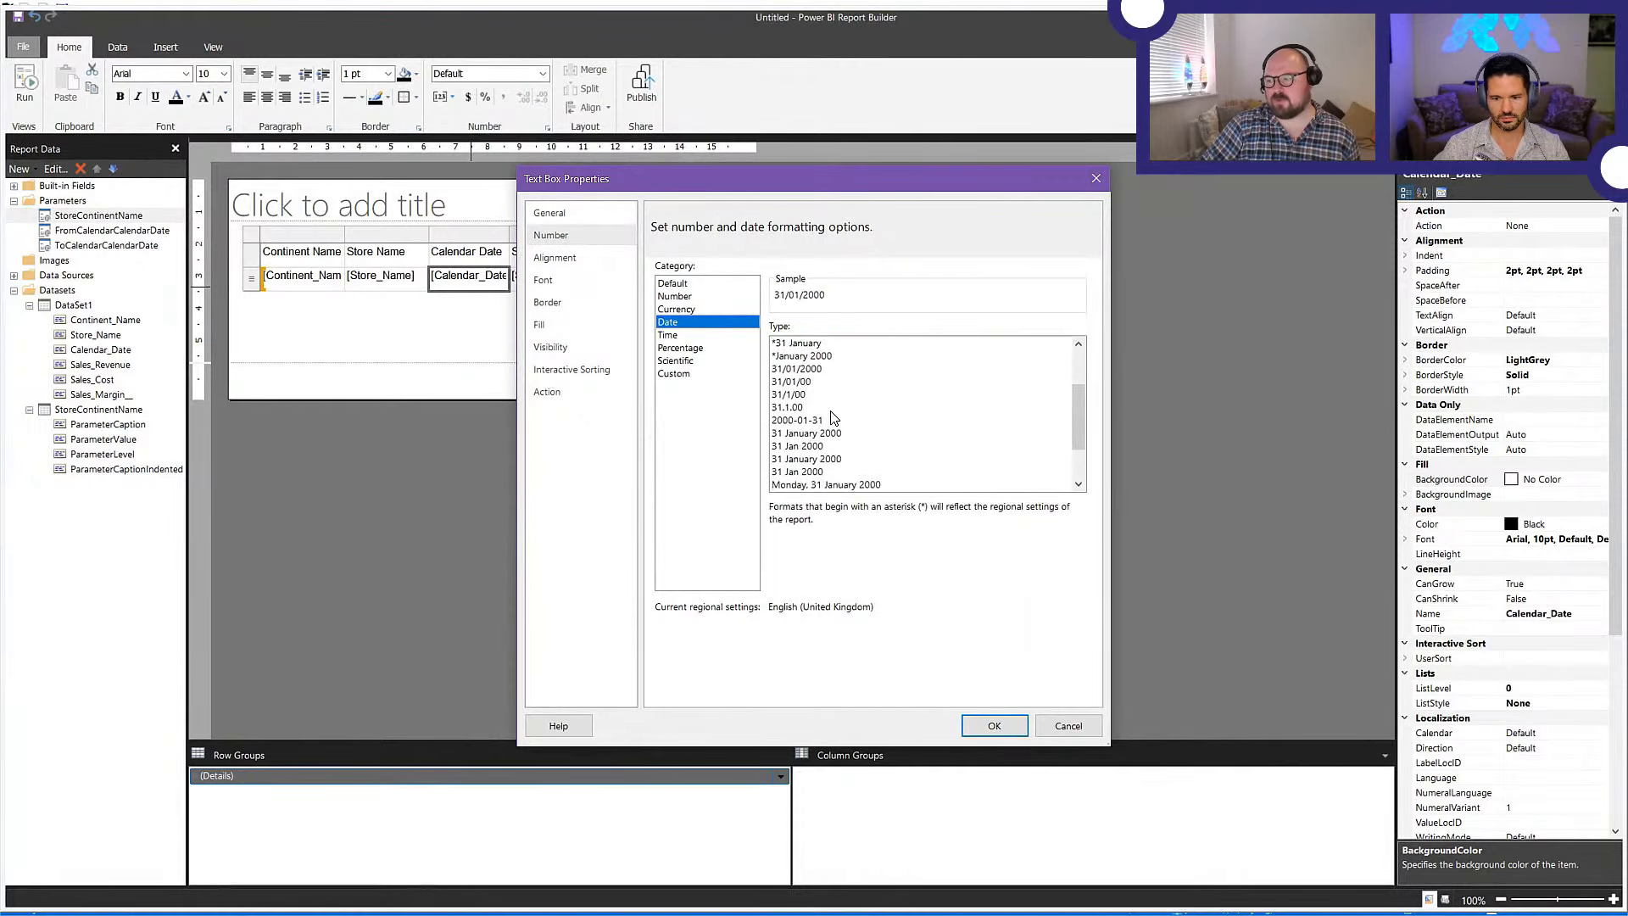
scroll(833, 417, up, 2)
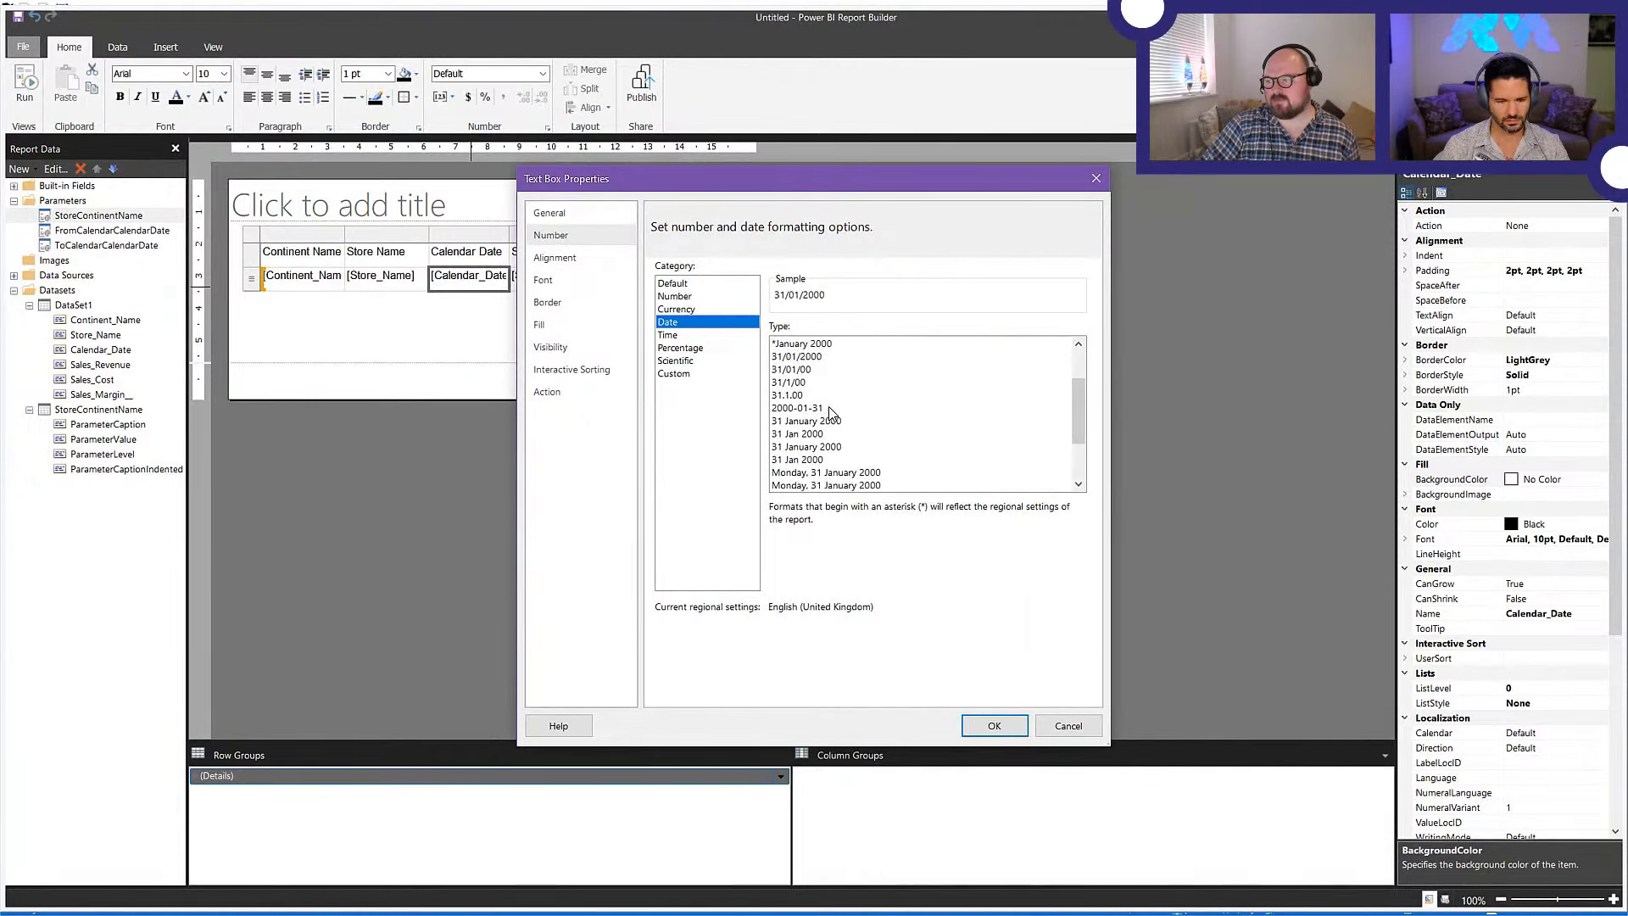
click(832, 408)
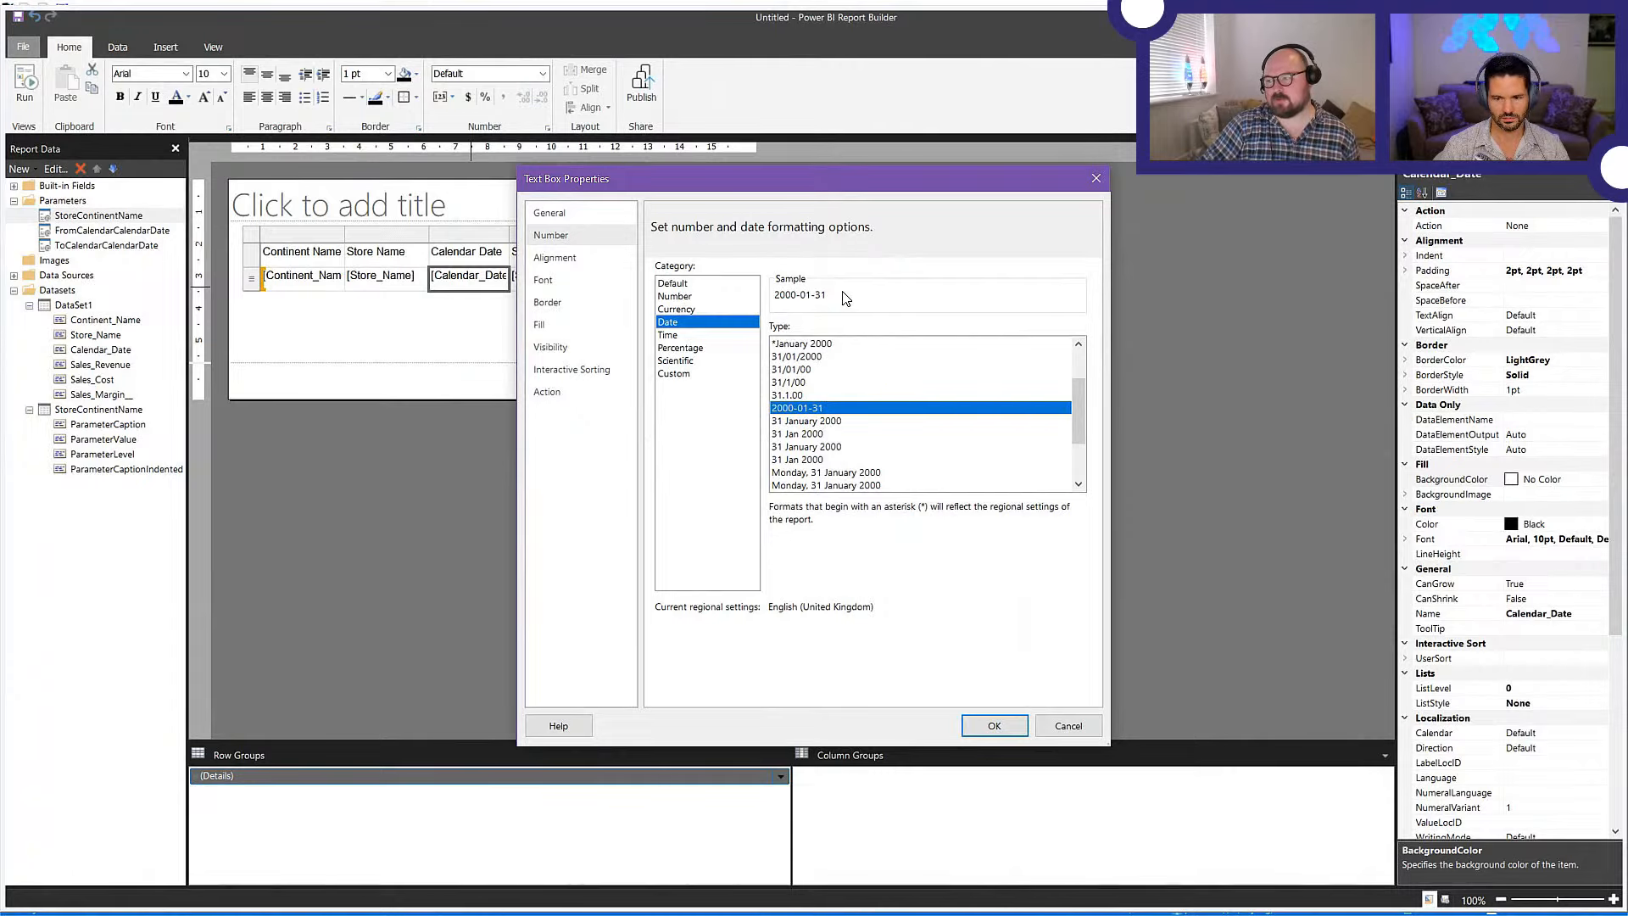
click(986, 728)
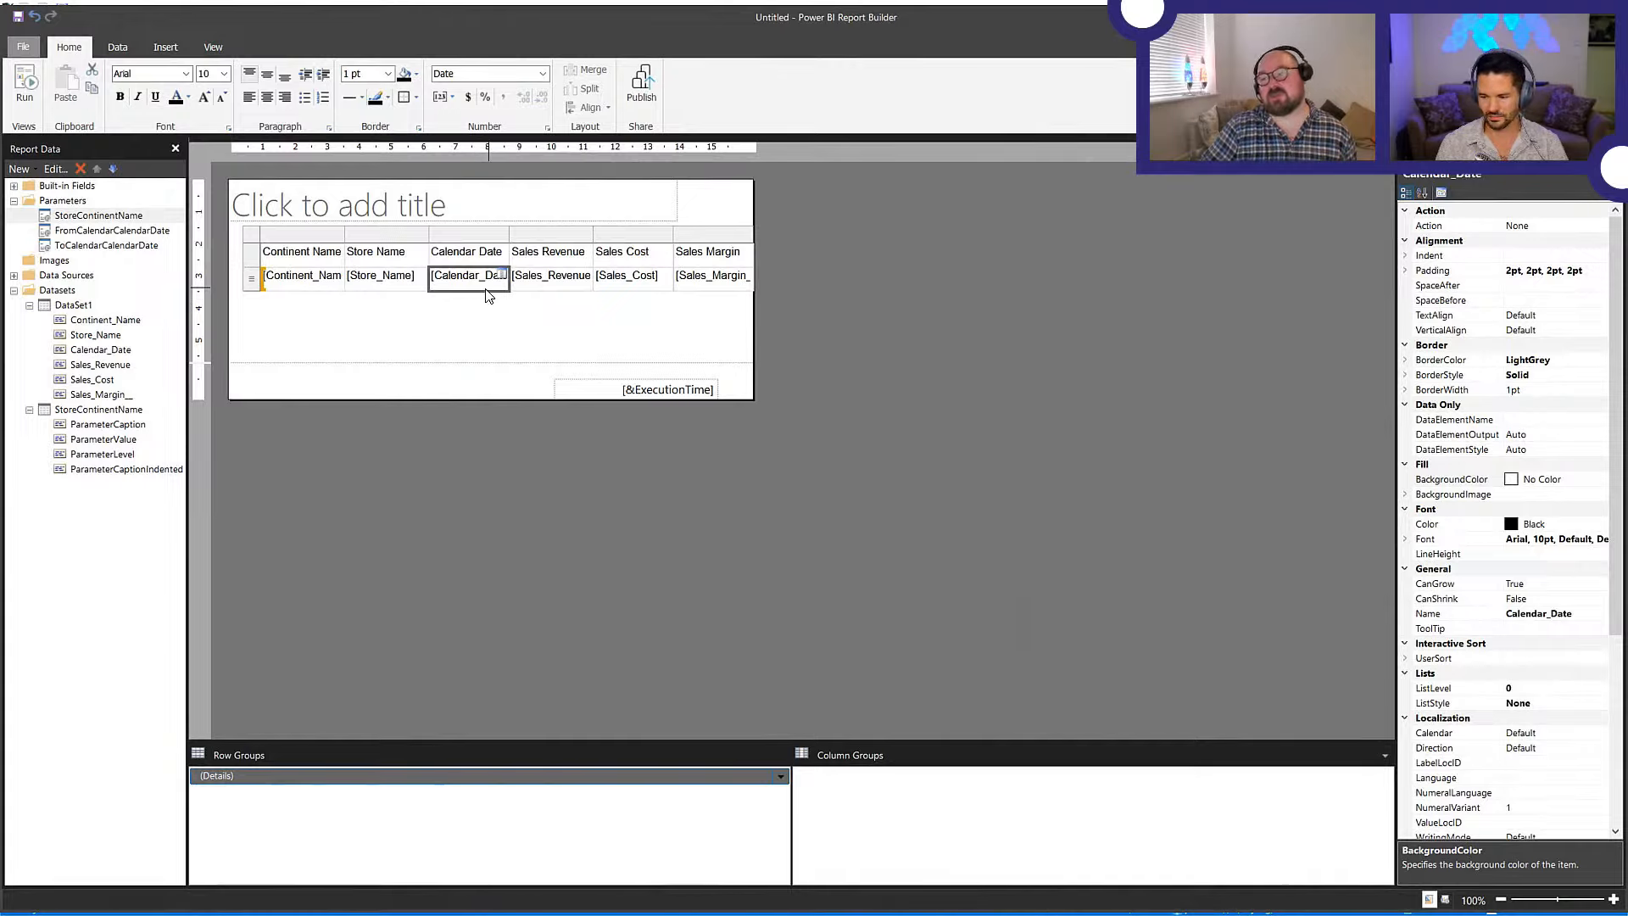
- Format the Sales_Revenue data cell as currency without decimal places
click(536, 294)
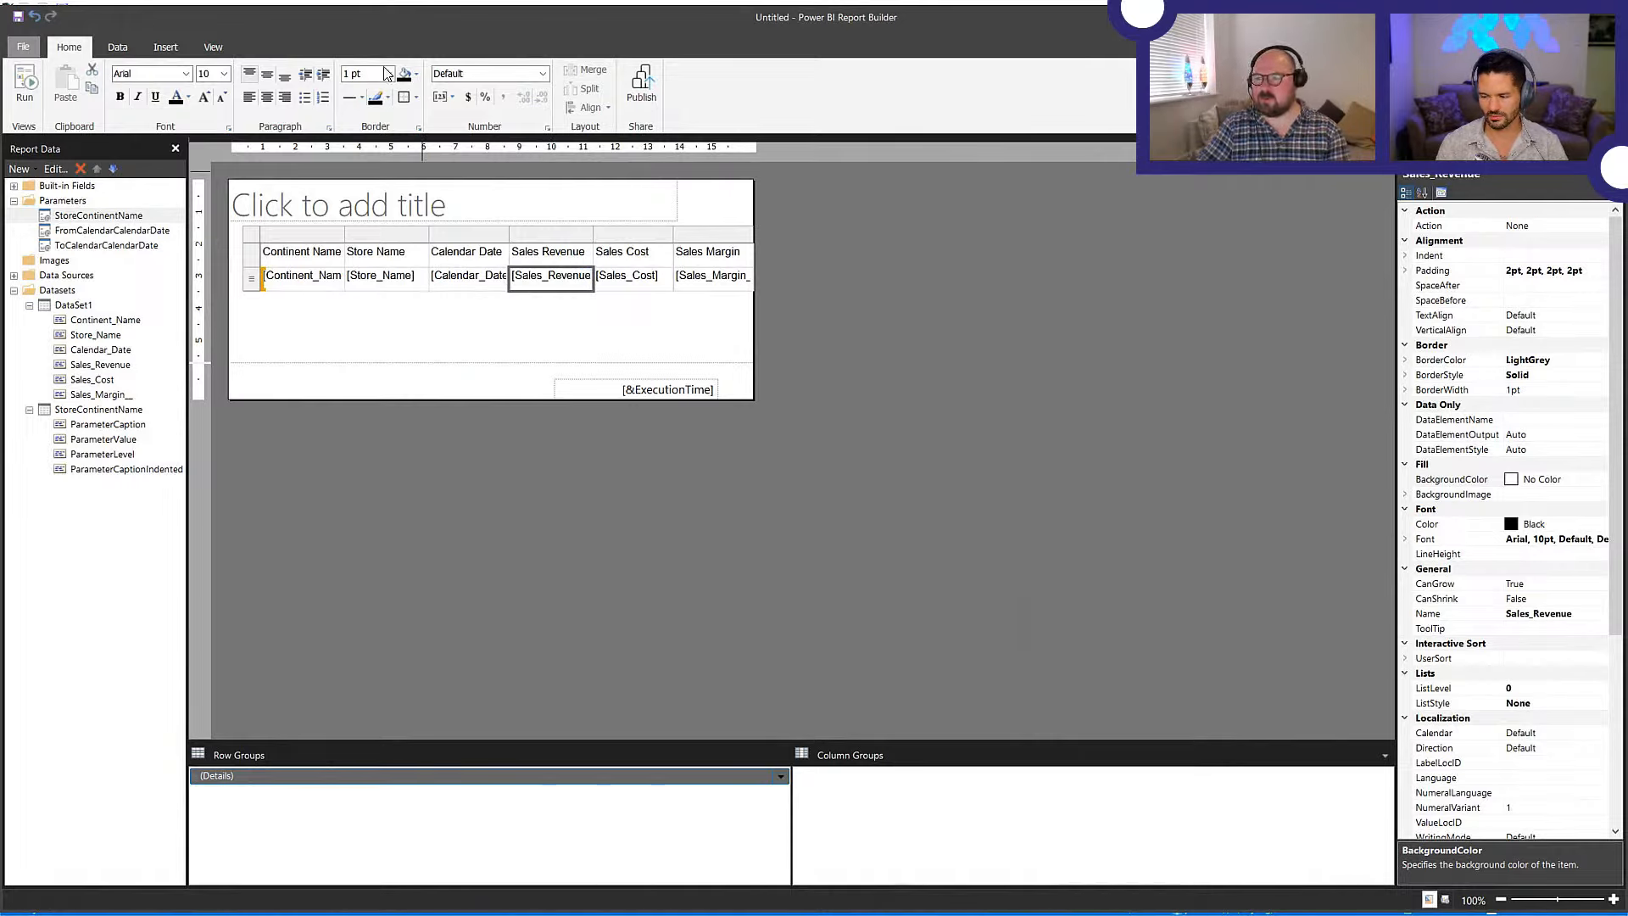
click(469, 98)
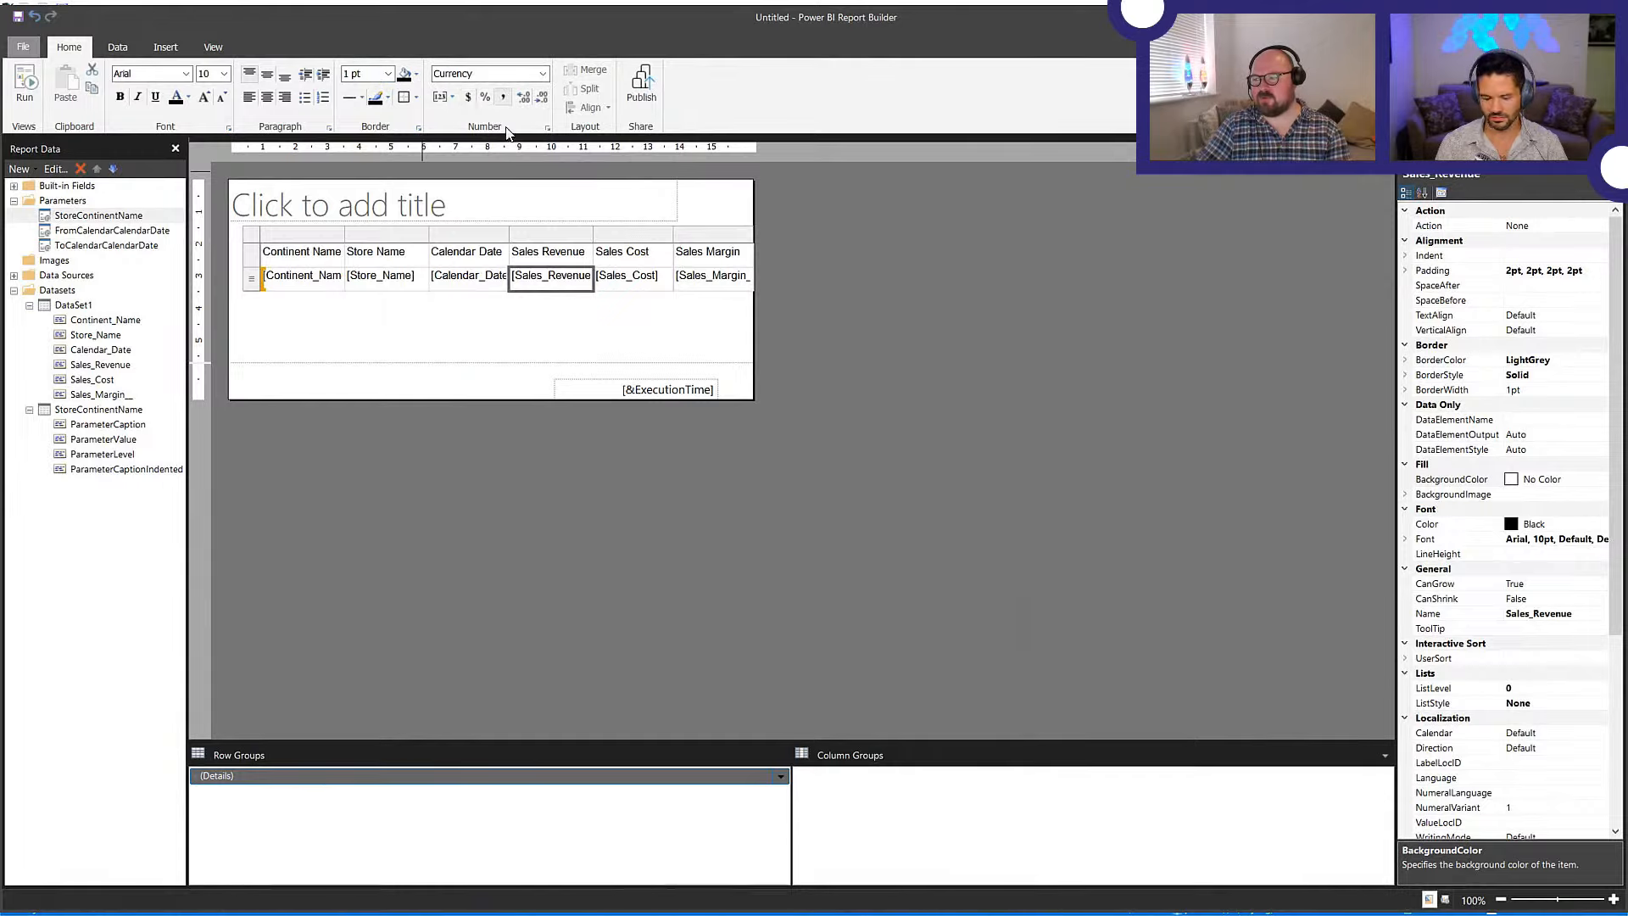
click(545, 107)
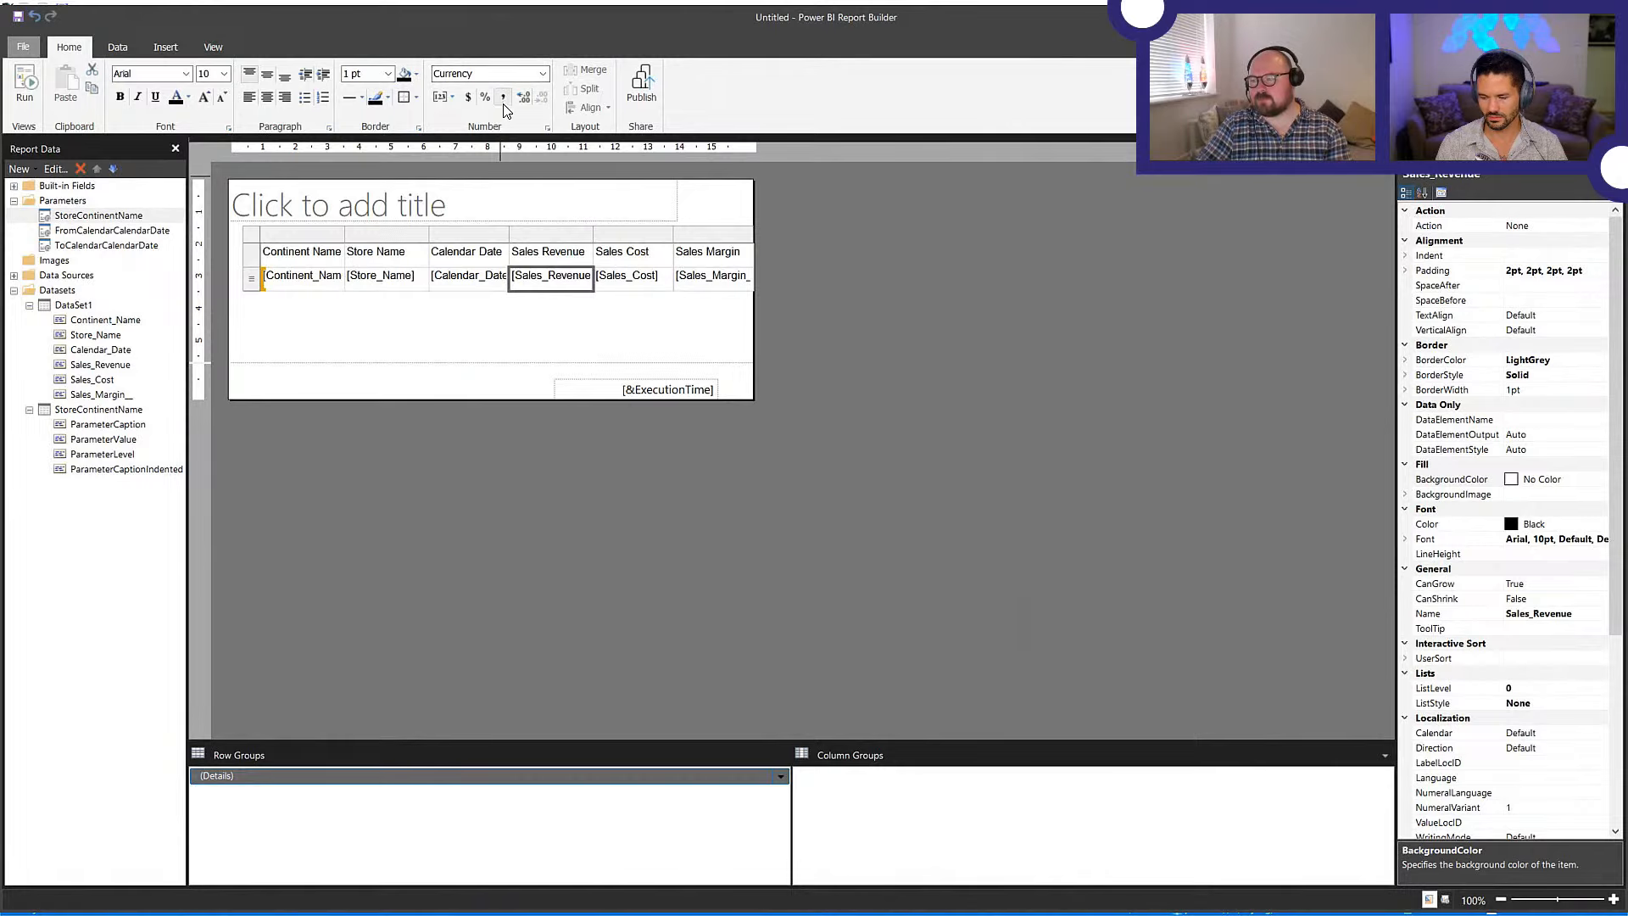
click(592, 345)
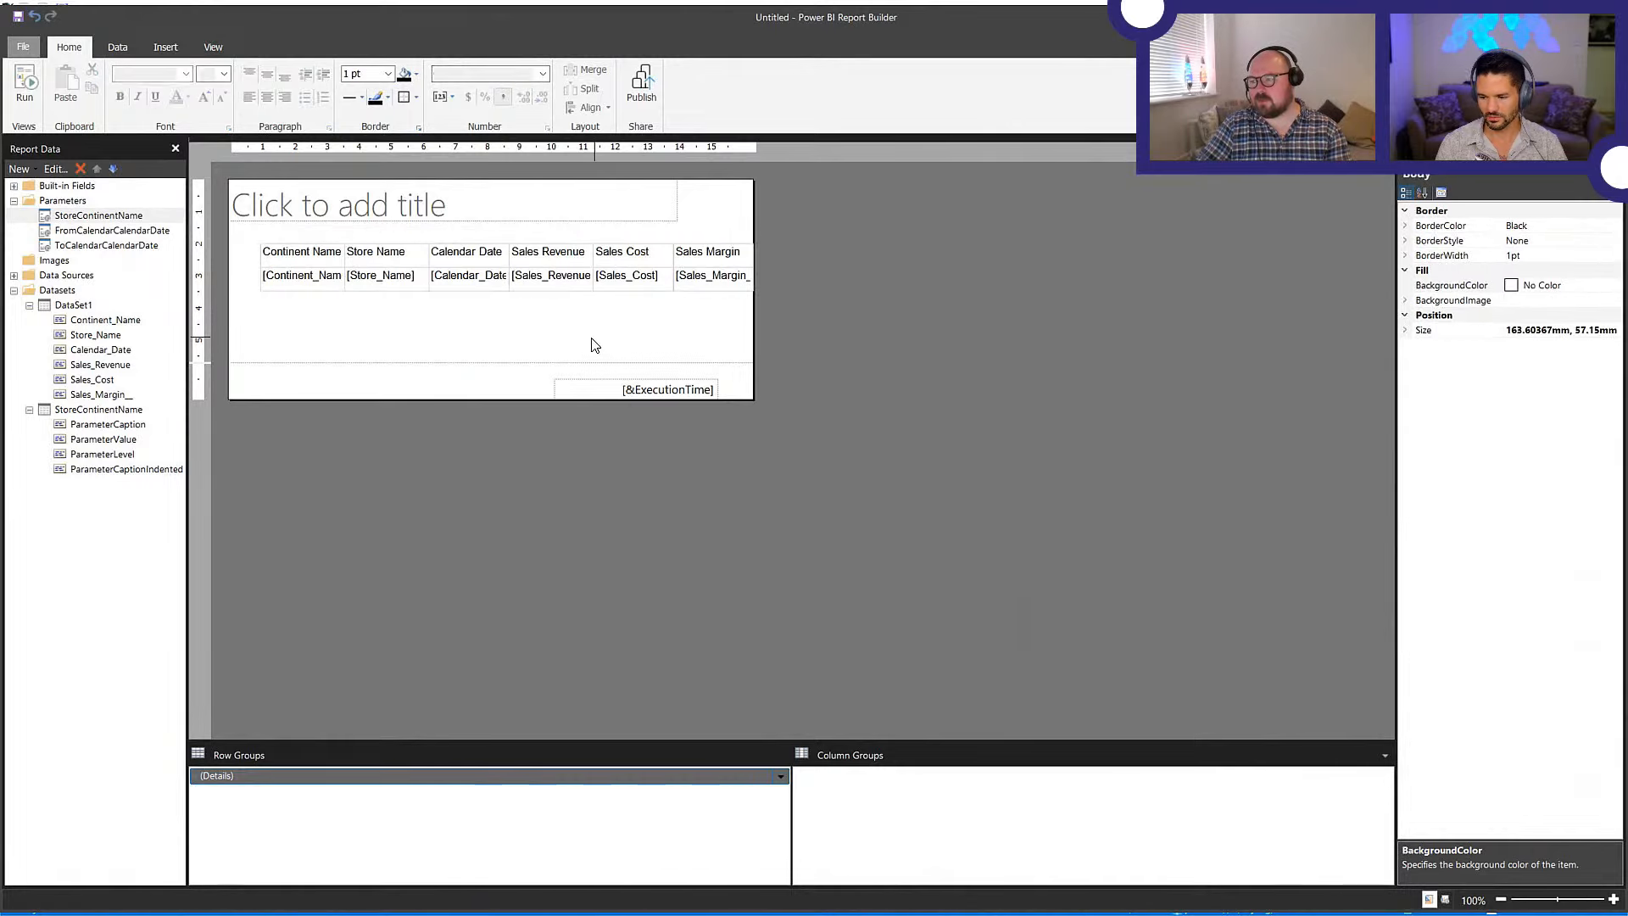
- Copy the Format property string '£'#,0;('£'#,0) from the Sales_Revenue data cell
click(590, 286)
click(635, 286)
click(585, 275)
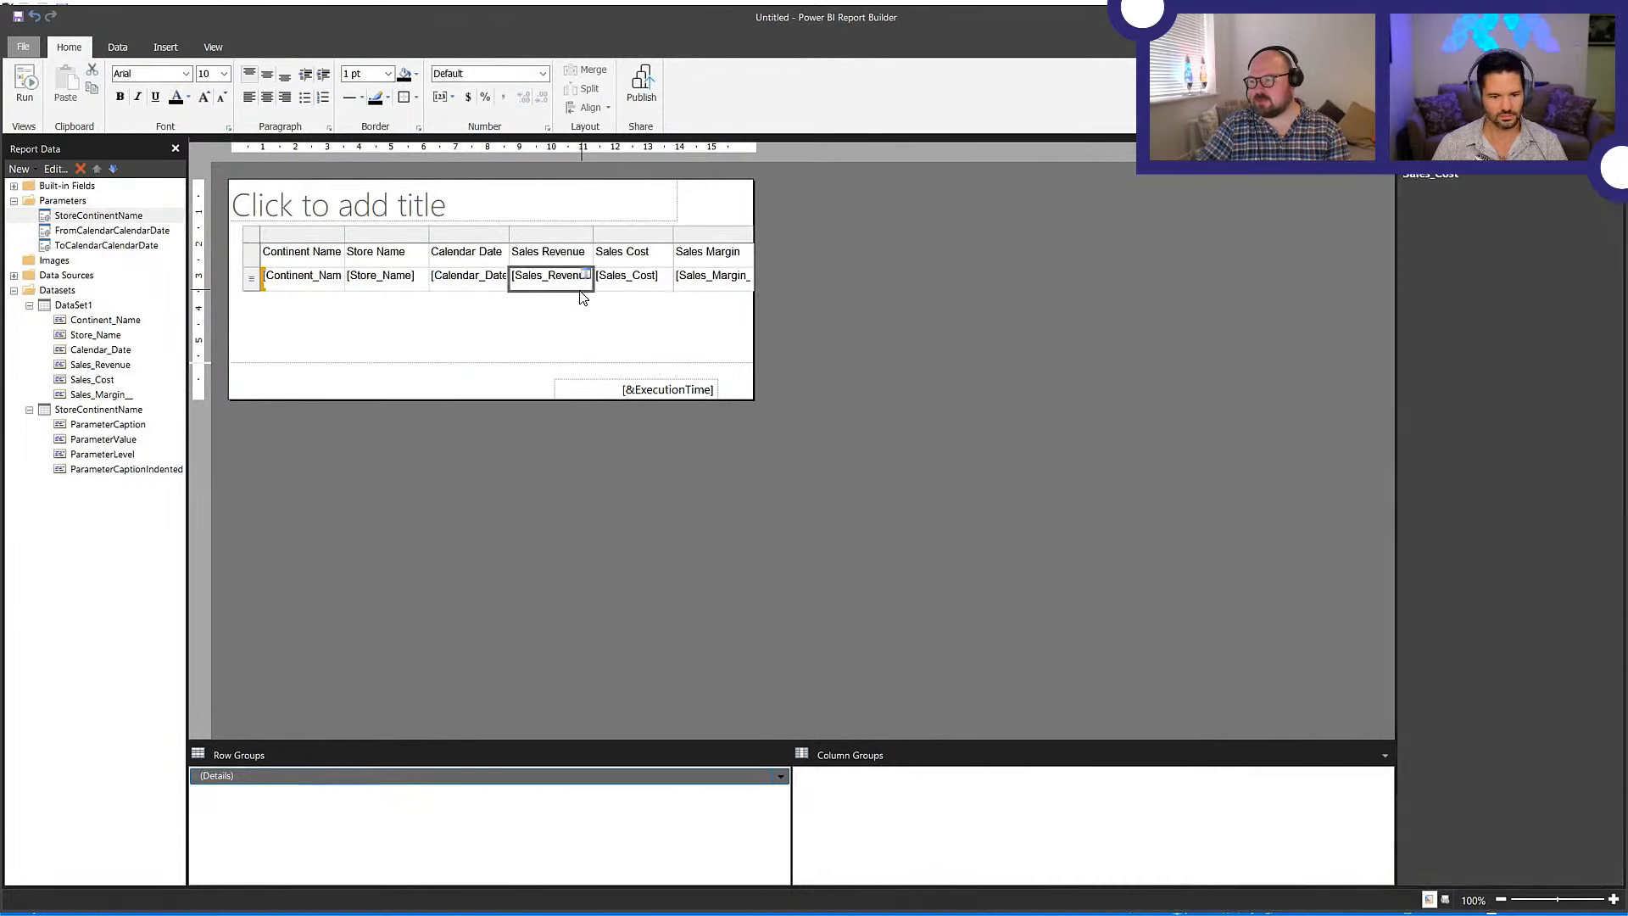
scroll(1603, 587, down, 6)
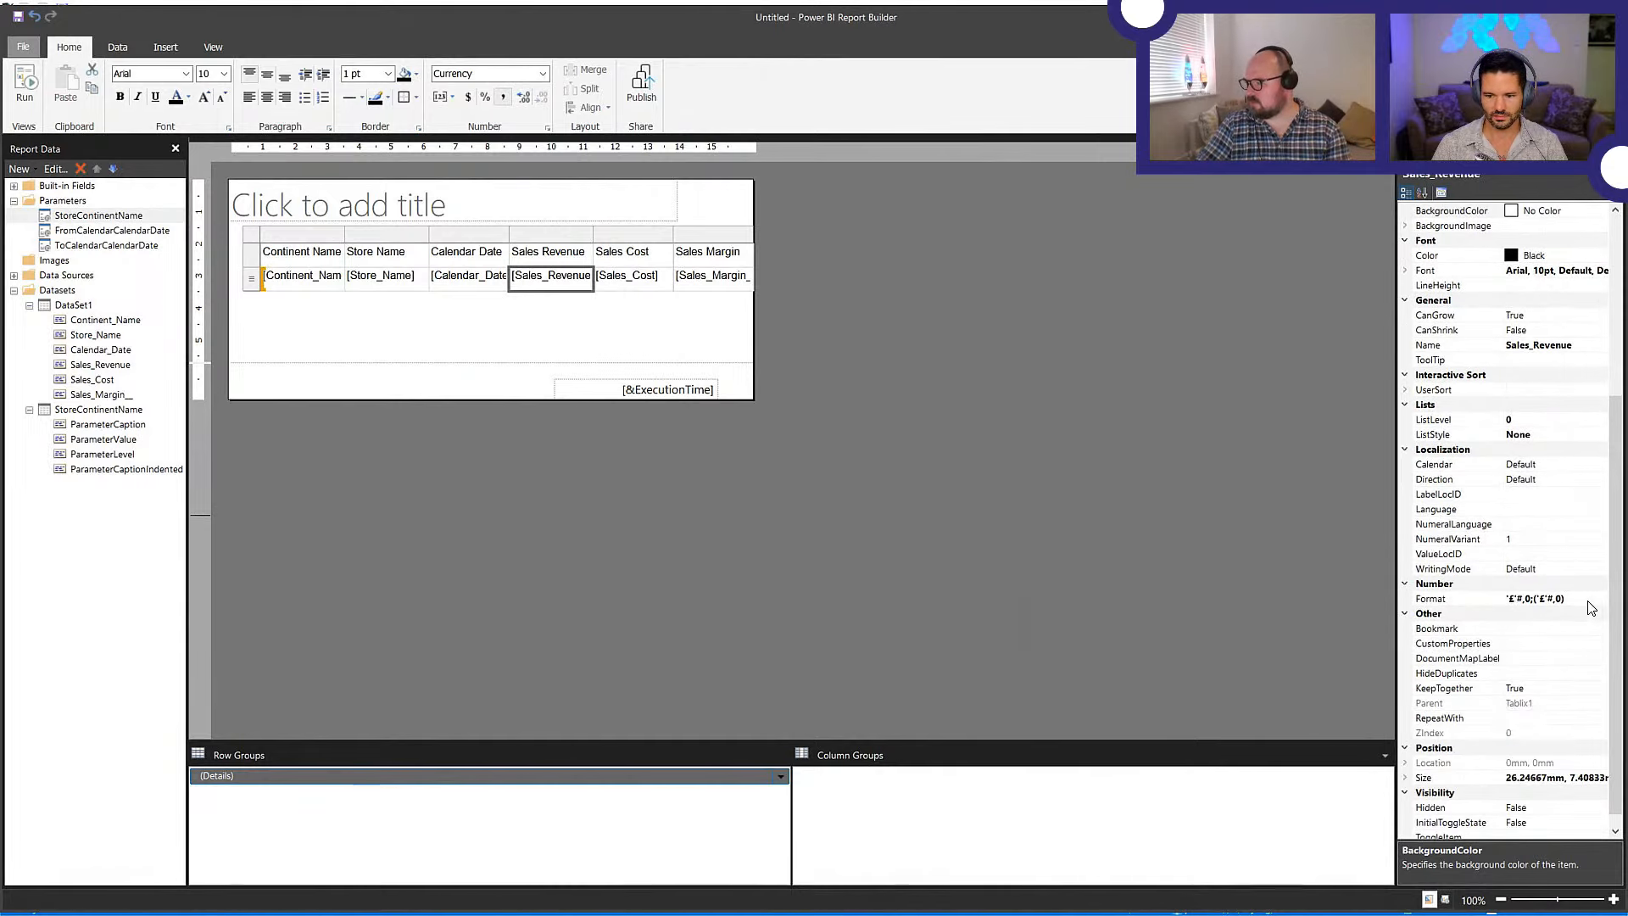
click(1589, 599)
double_click(1574, 599)
key(ctrl+c)
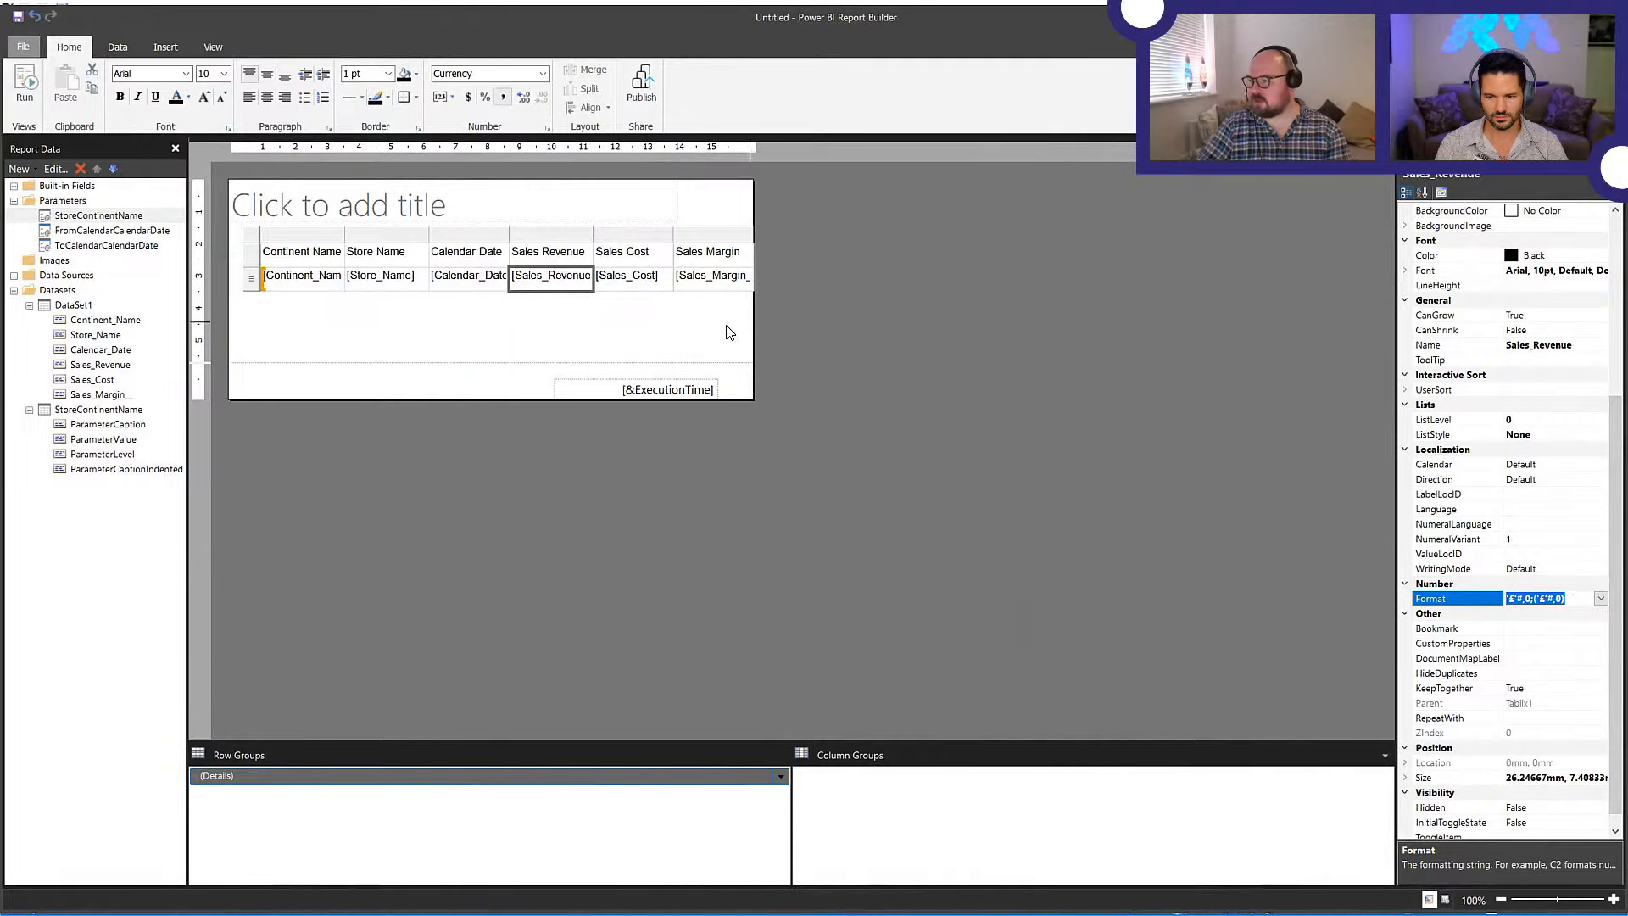
- Apply the copied format '£'#,0;('£'#,0) to the Format property of the Sales_Cost data cell
click(654, 288)
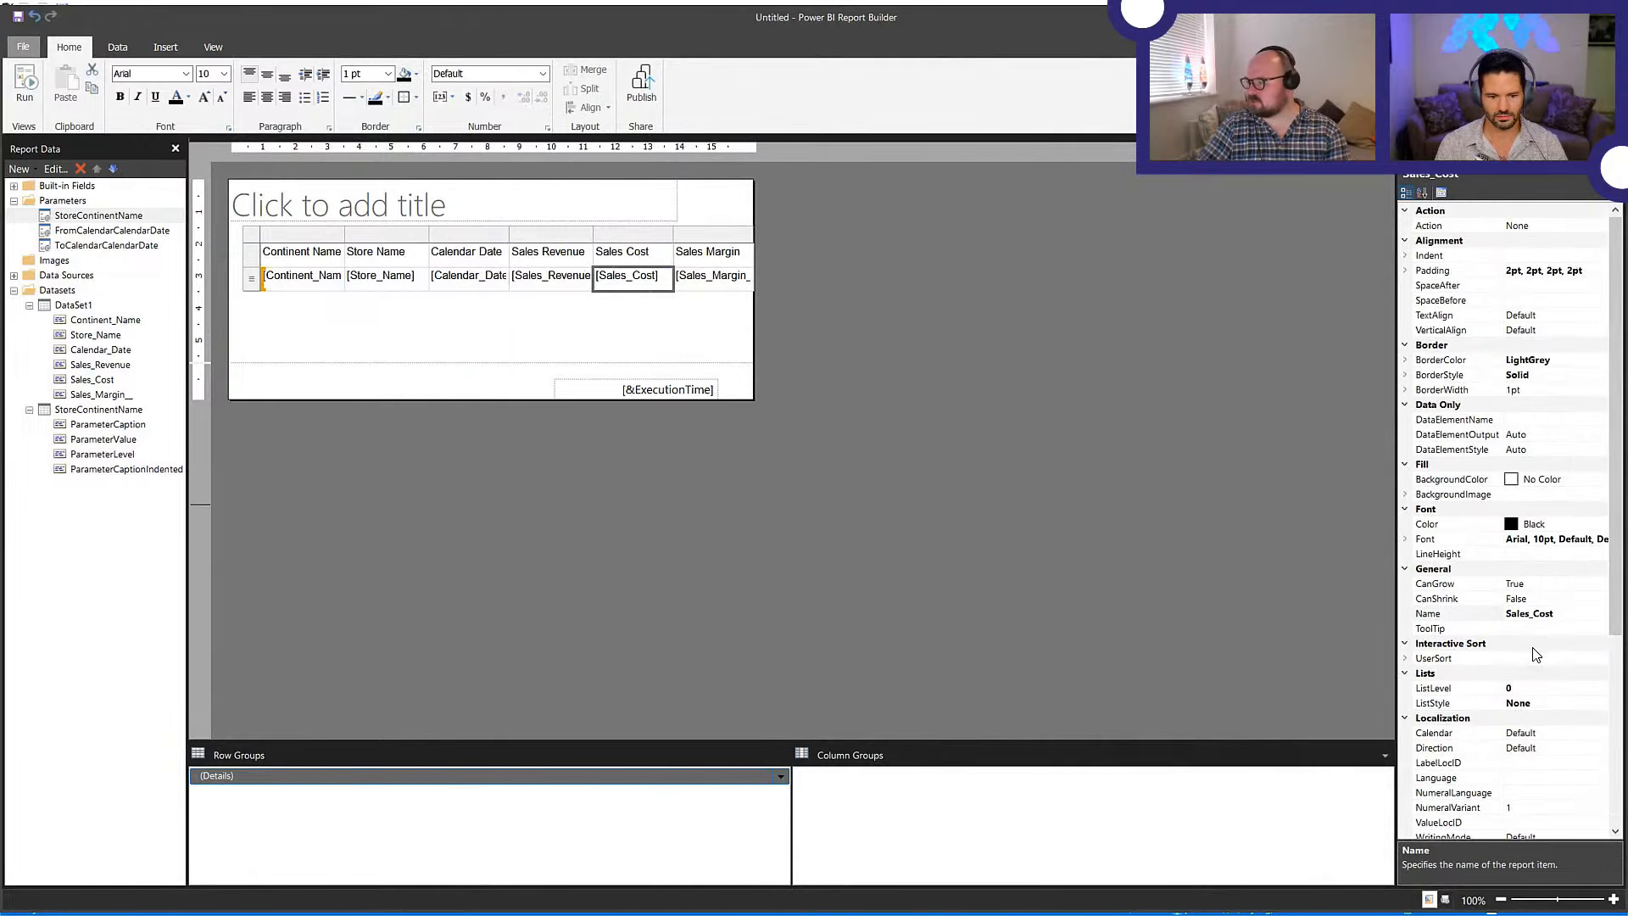
scroll(1530, 569, down, 6)
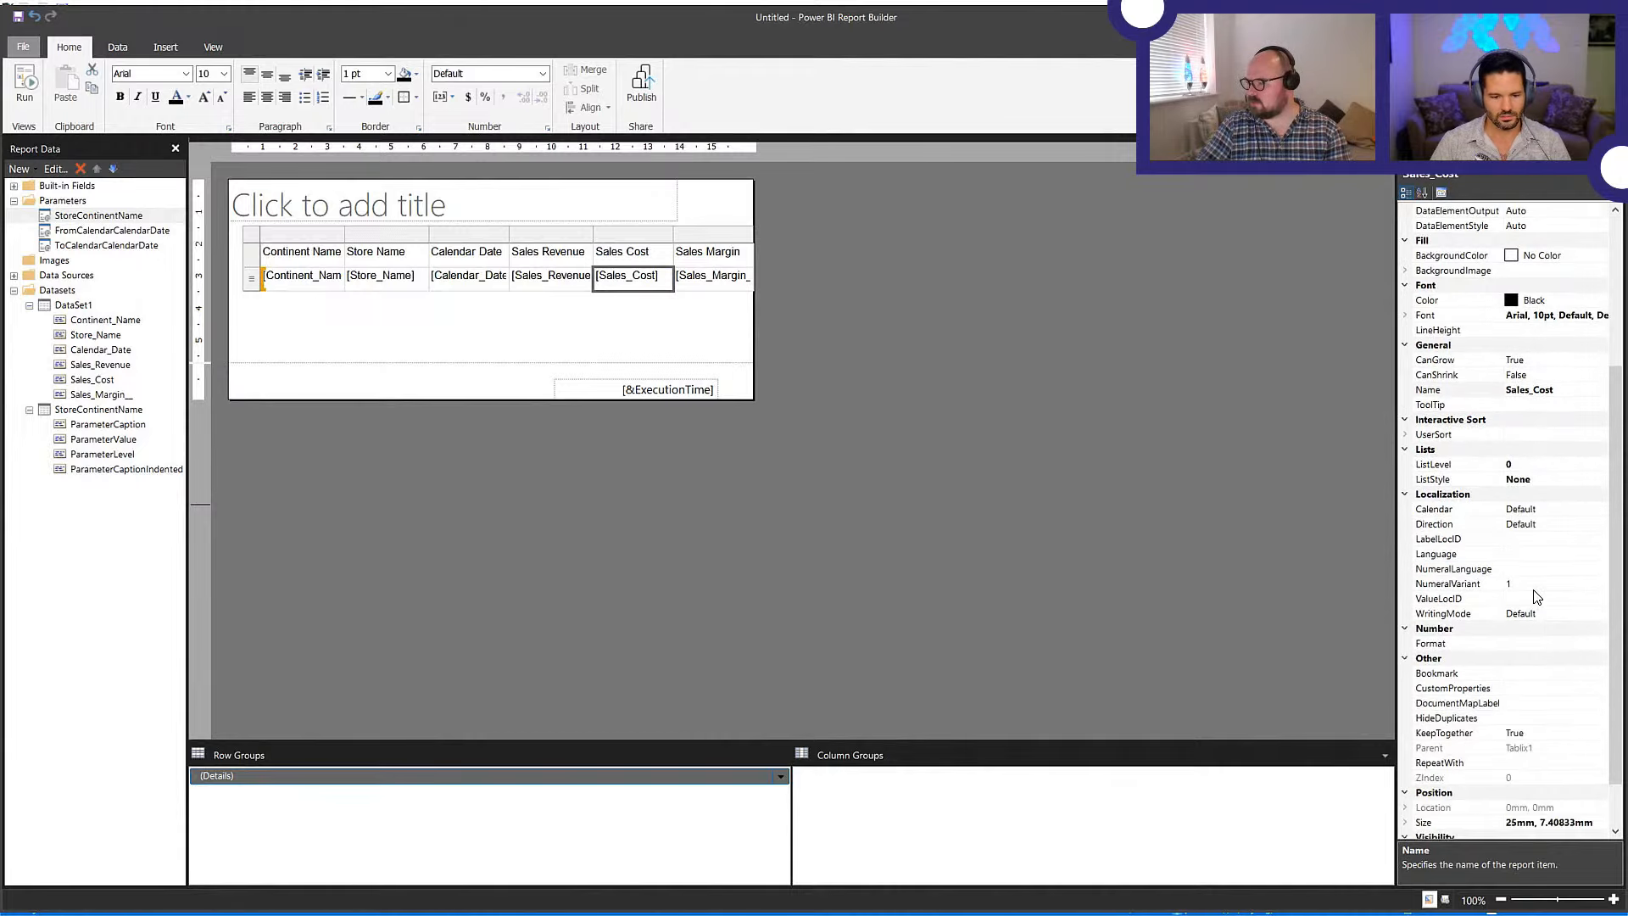
click(1530, 600)
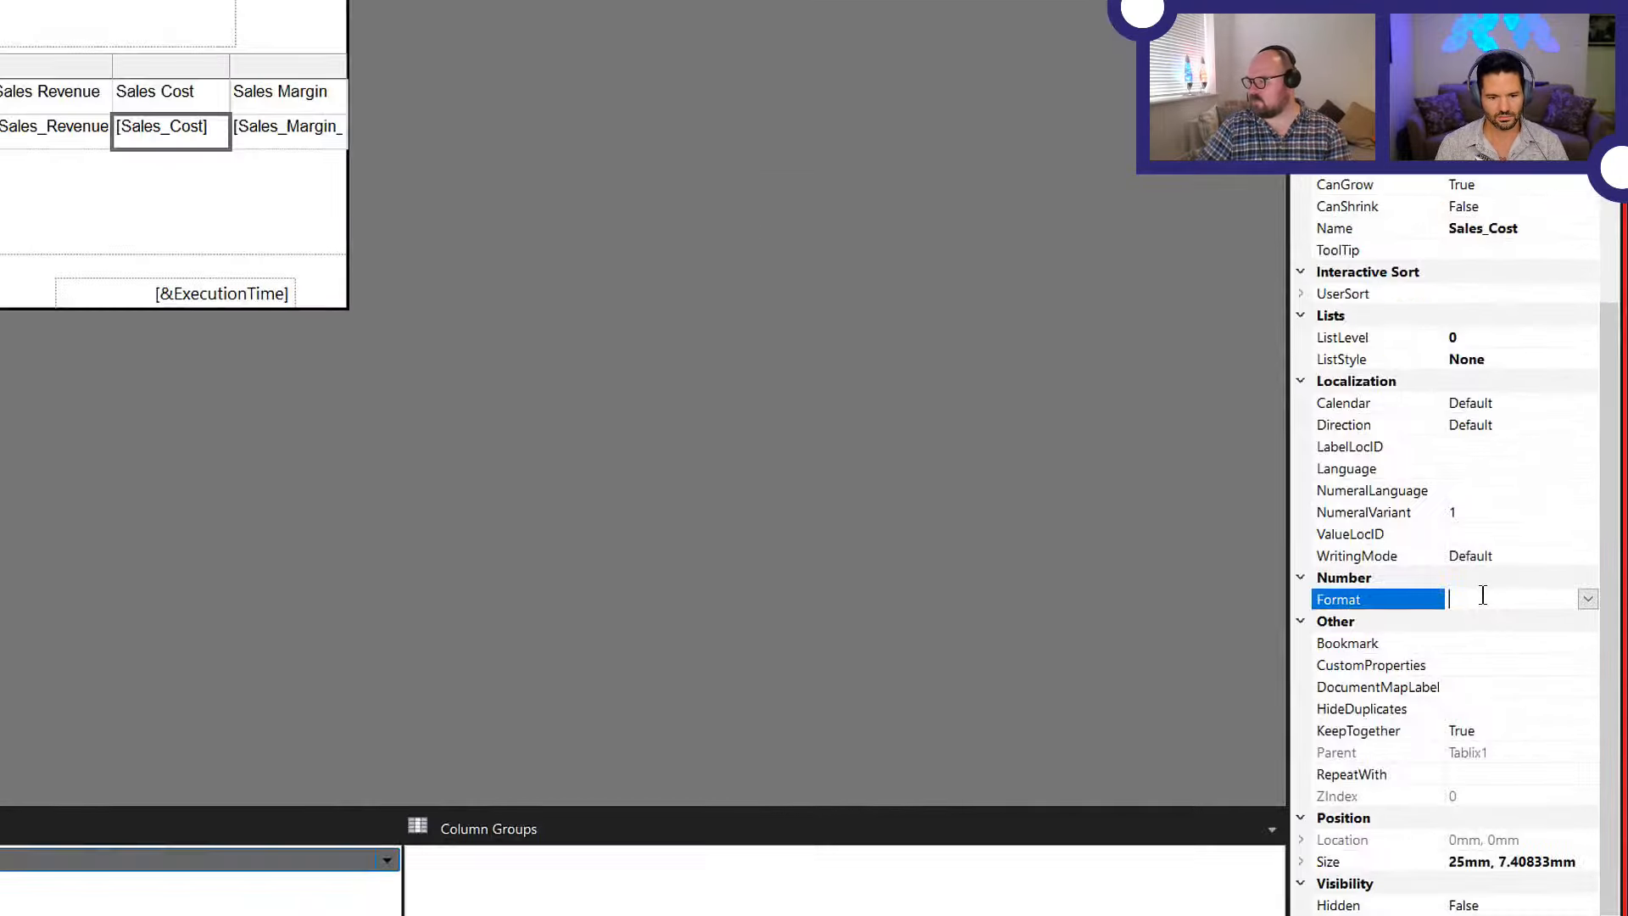
key(ctrl+v)
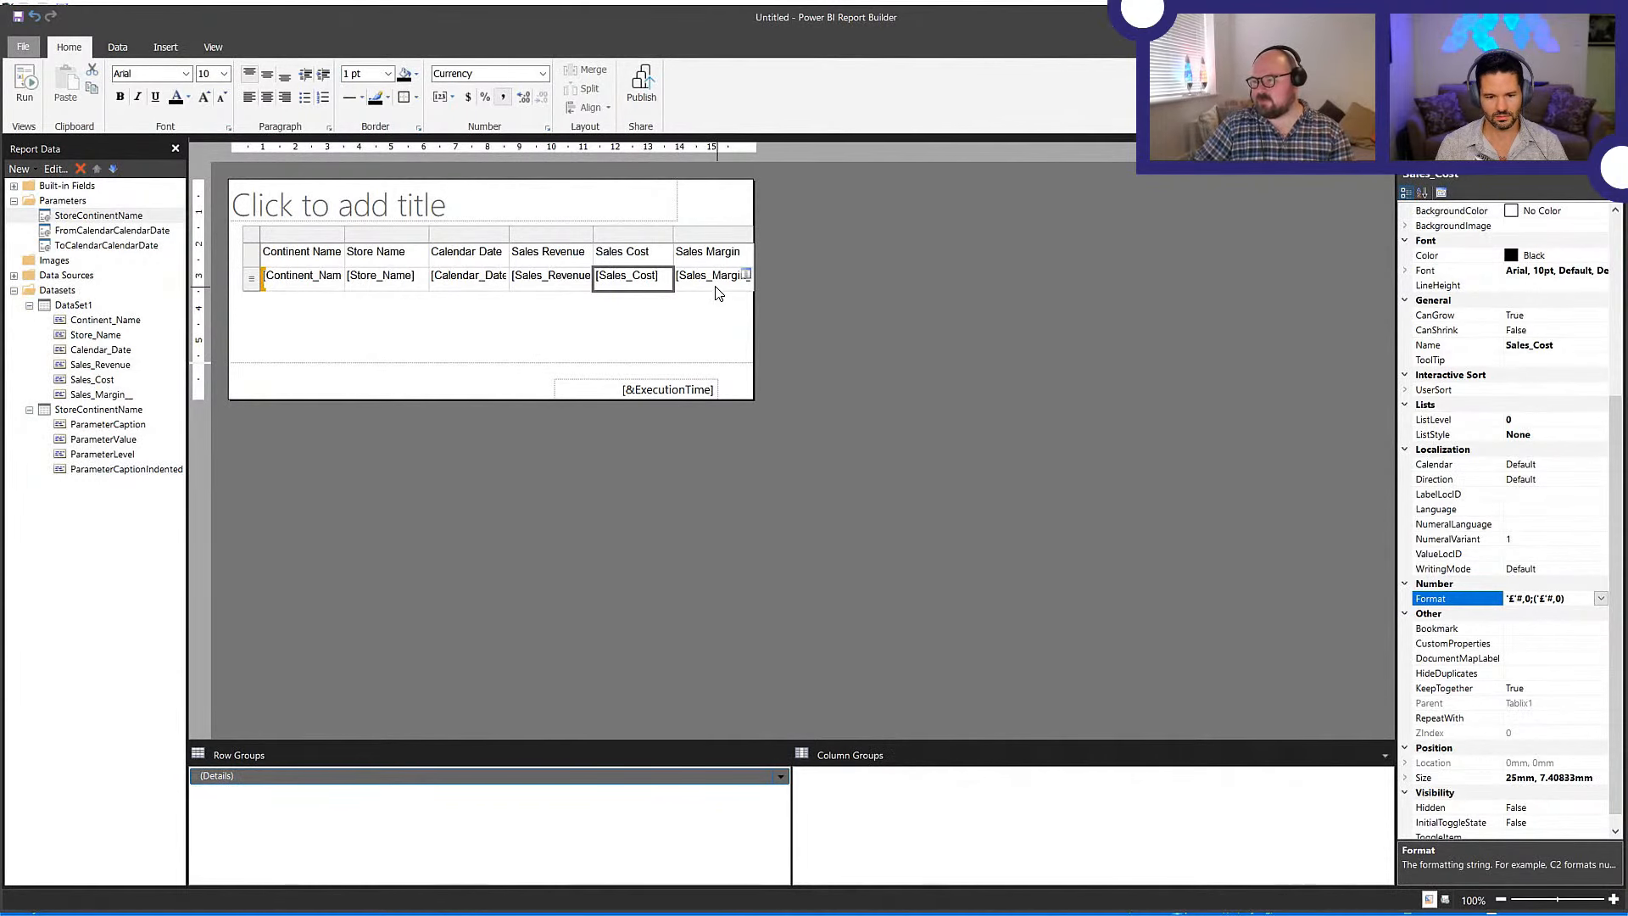
- Check the number formats applied to the Sales_Margin, Sales_Revenue and Calendar_Date data cells
click(710, 285)
click(572, 288)
click(484, 289)
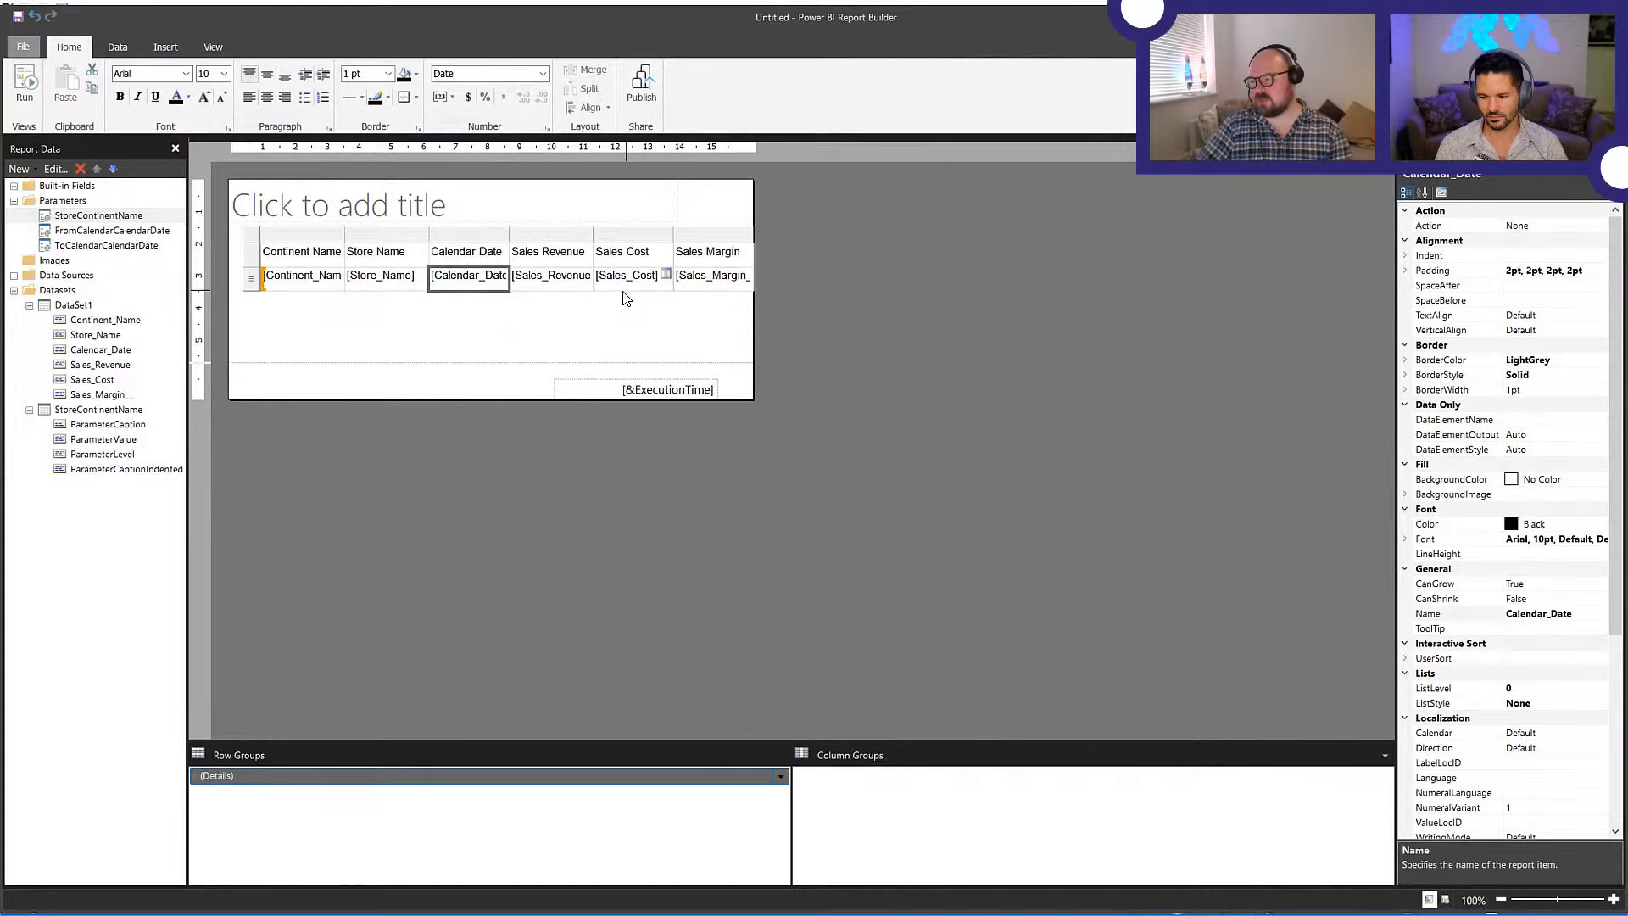
click(585, 275)
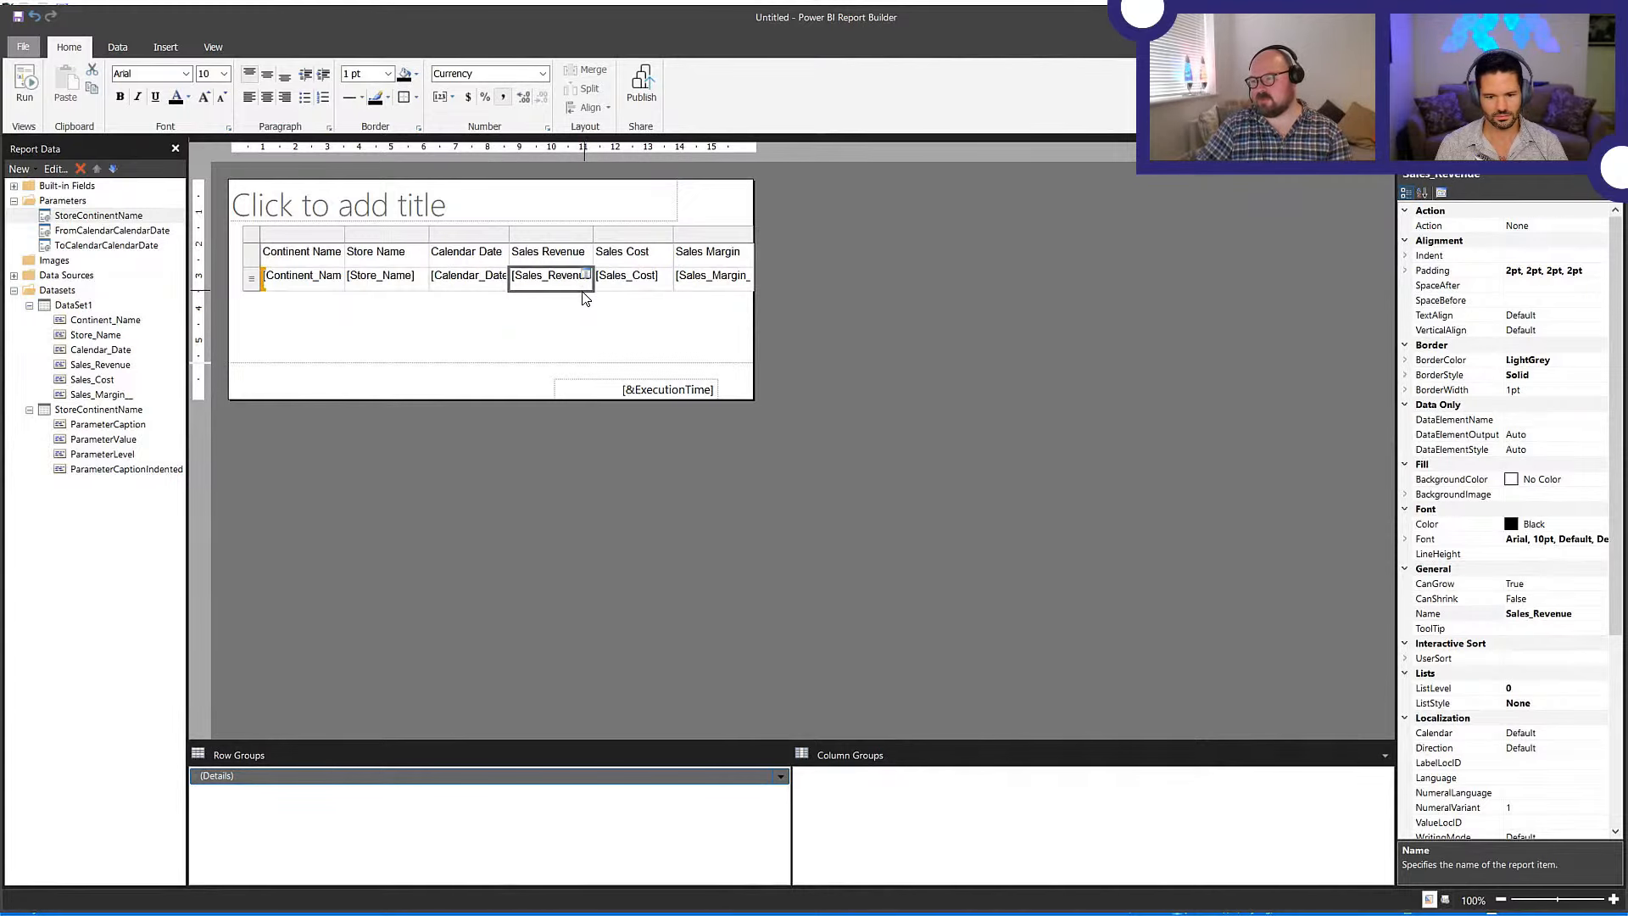
- Apply the percentage format to the Sales_Margin data cell and preview the report before returning to the design
ctrl+click(638, 285)
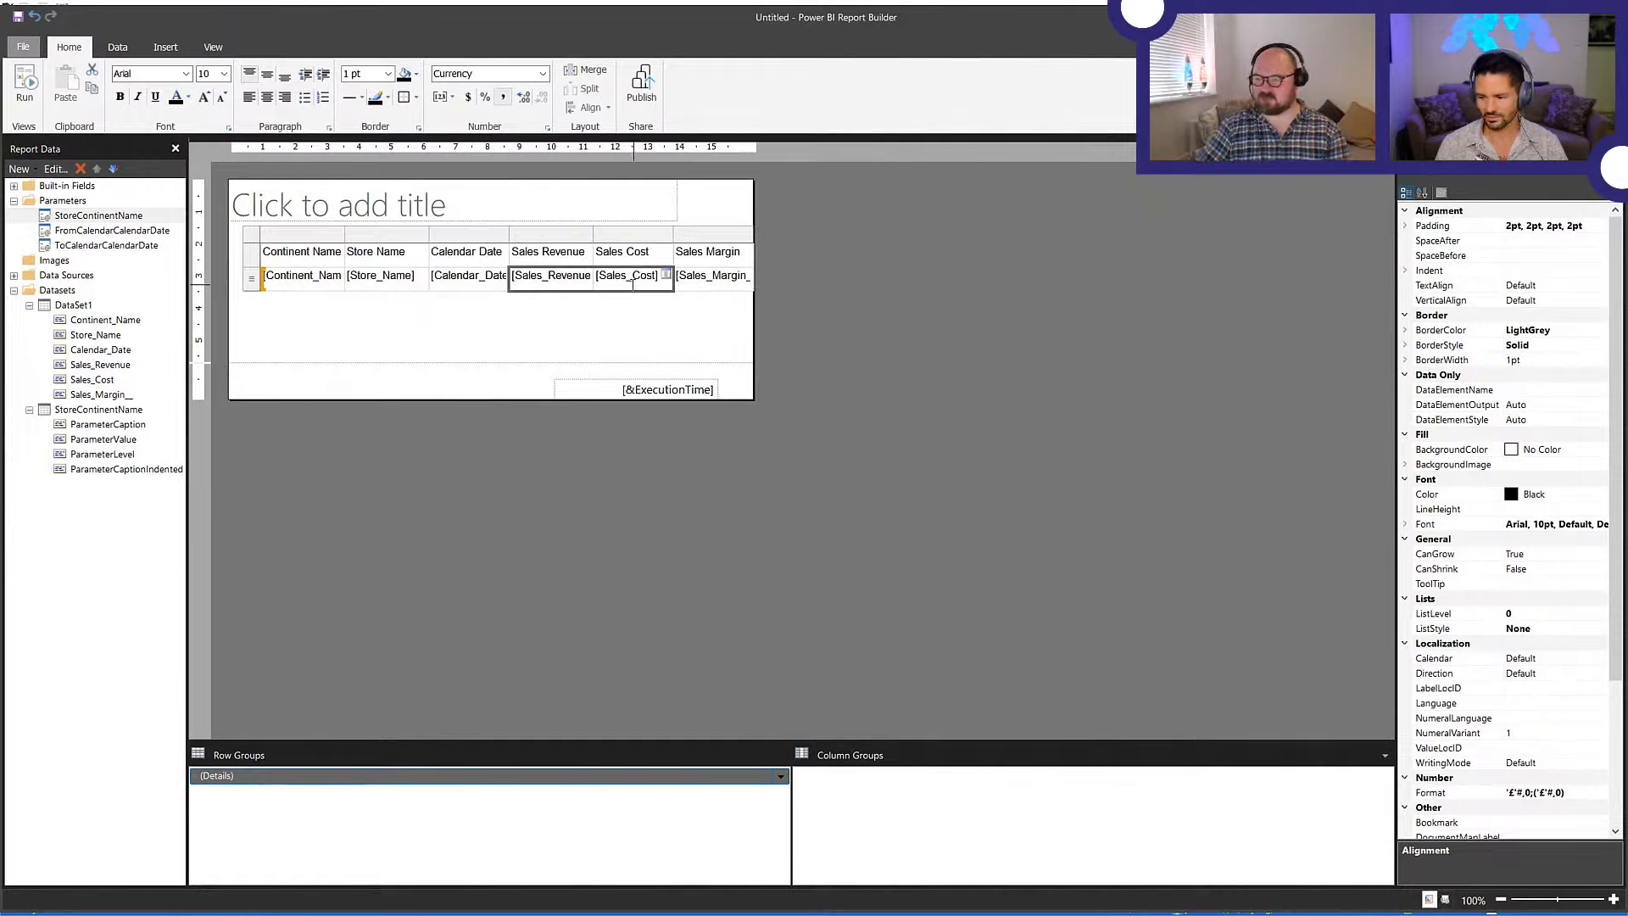
click(697, 286)
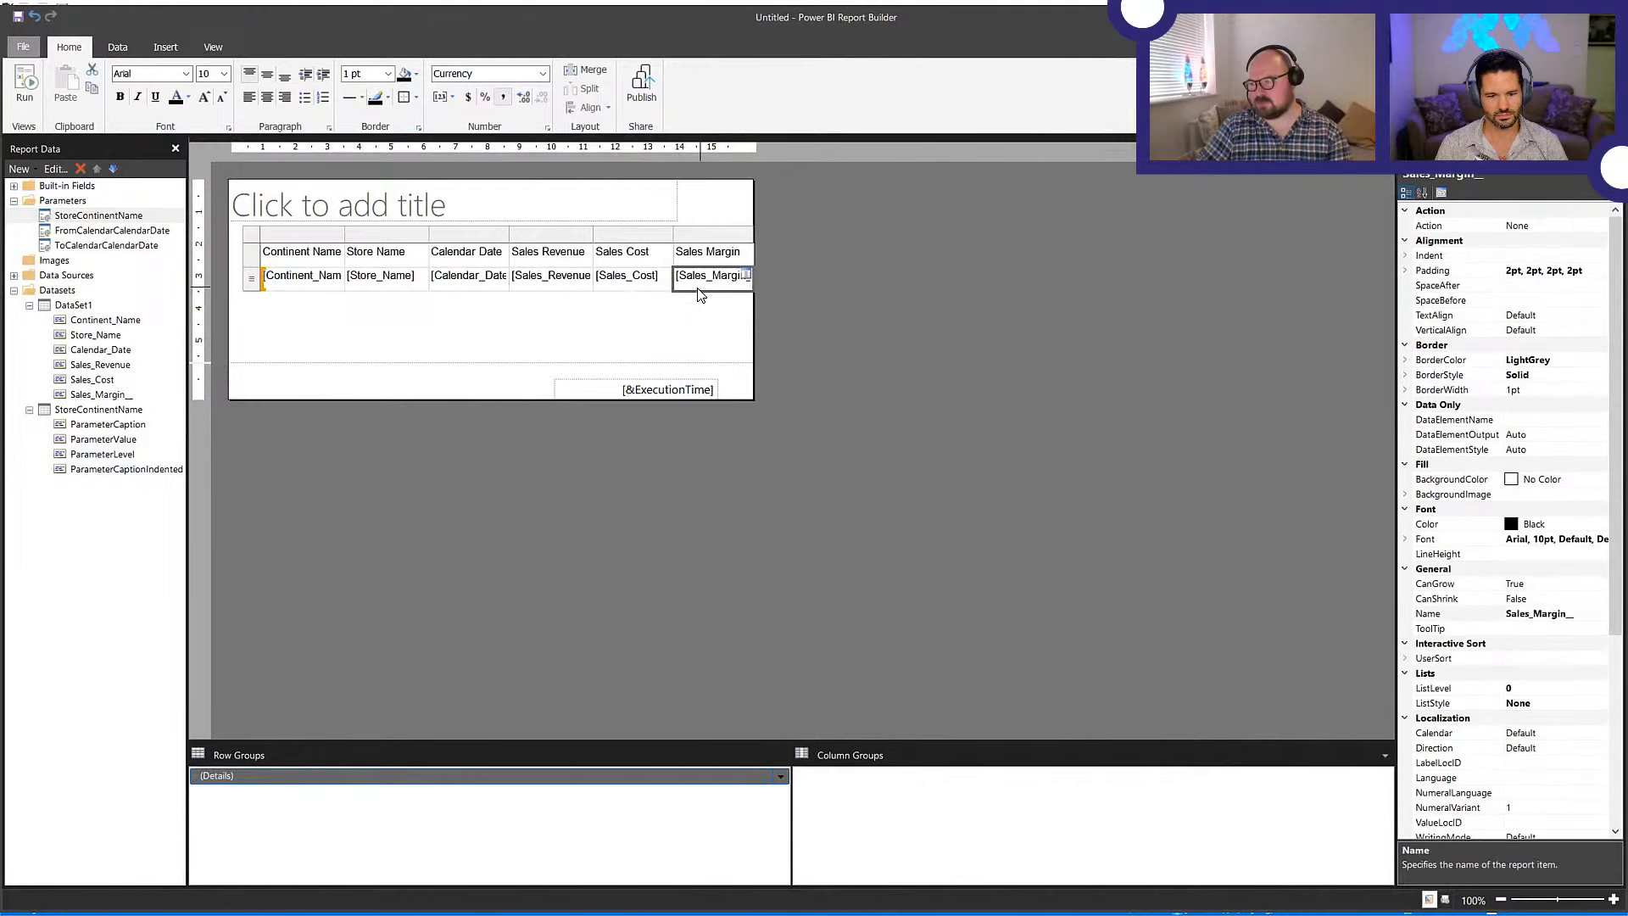
click(485, 97)
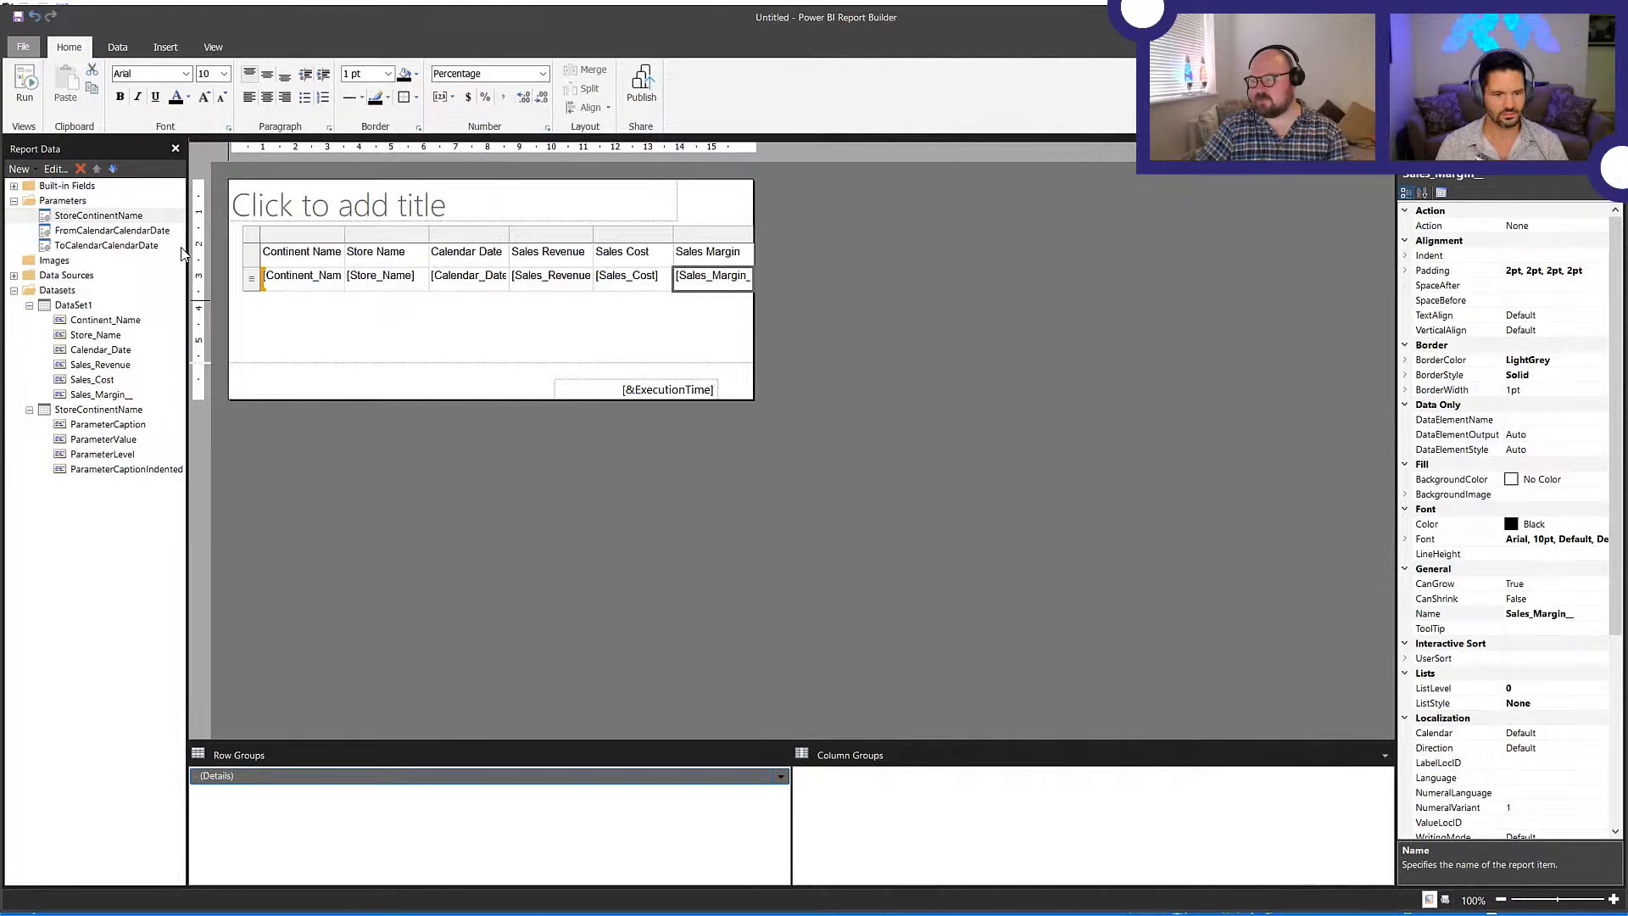
click(25, 85)
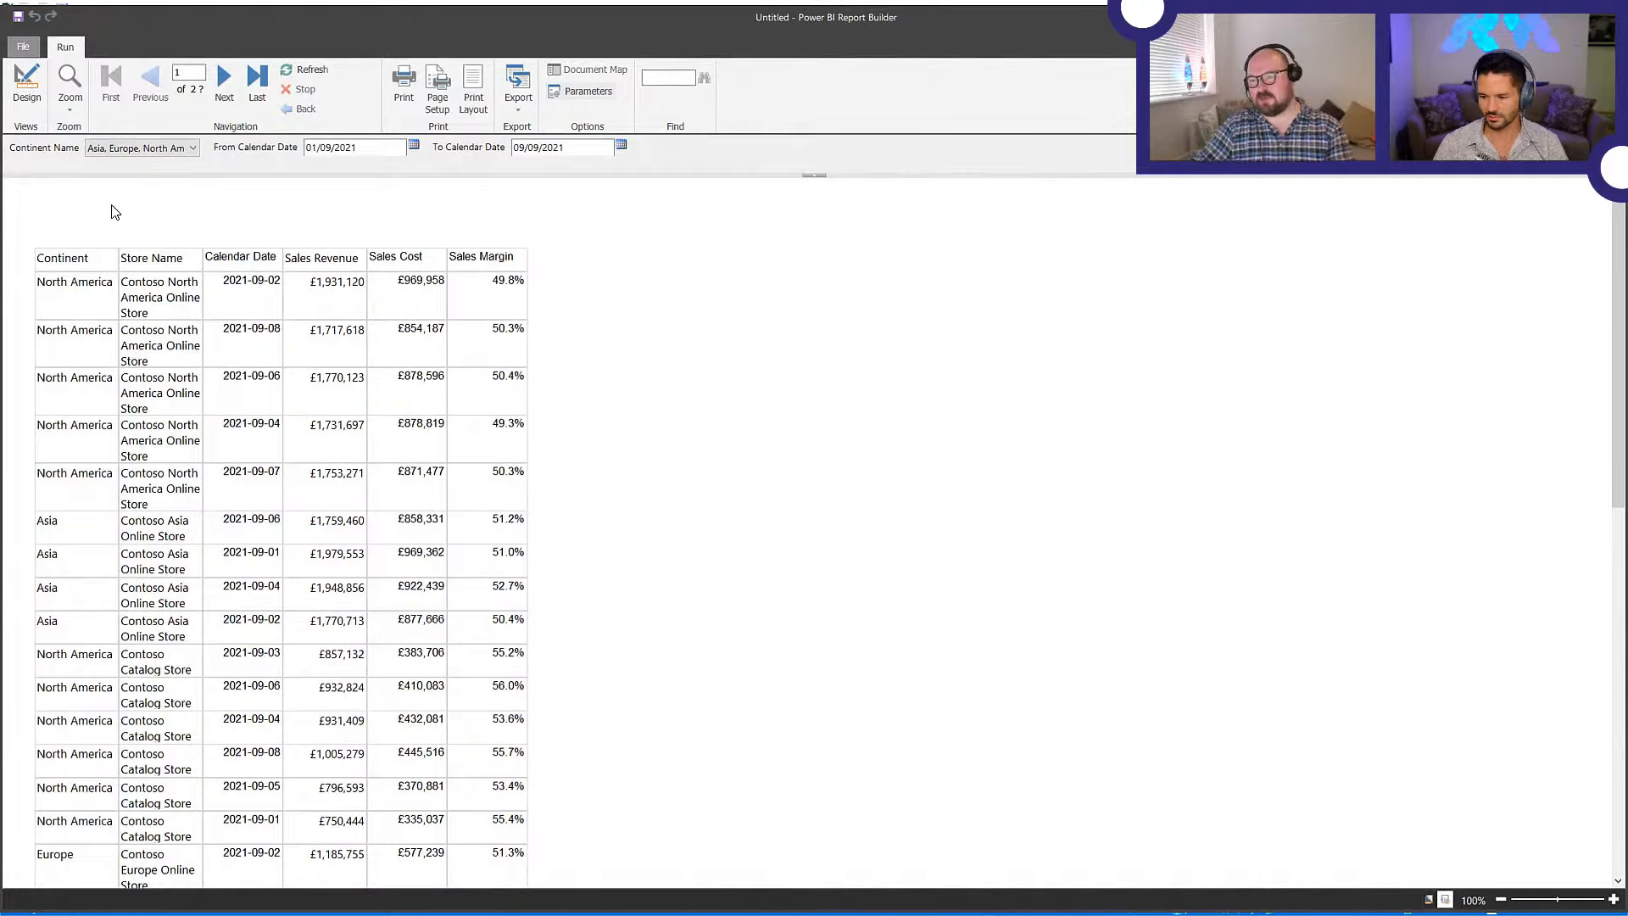
click(25, 93)
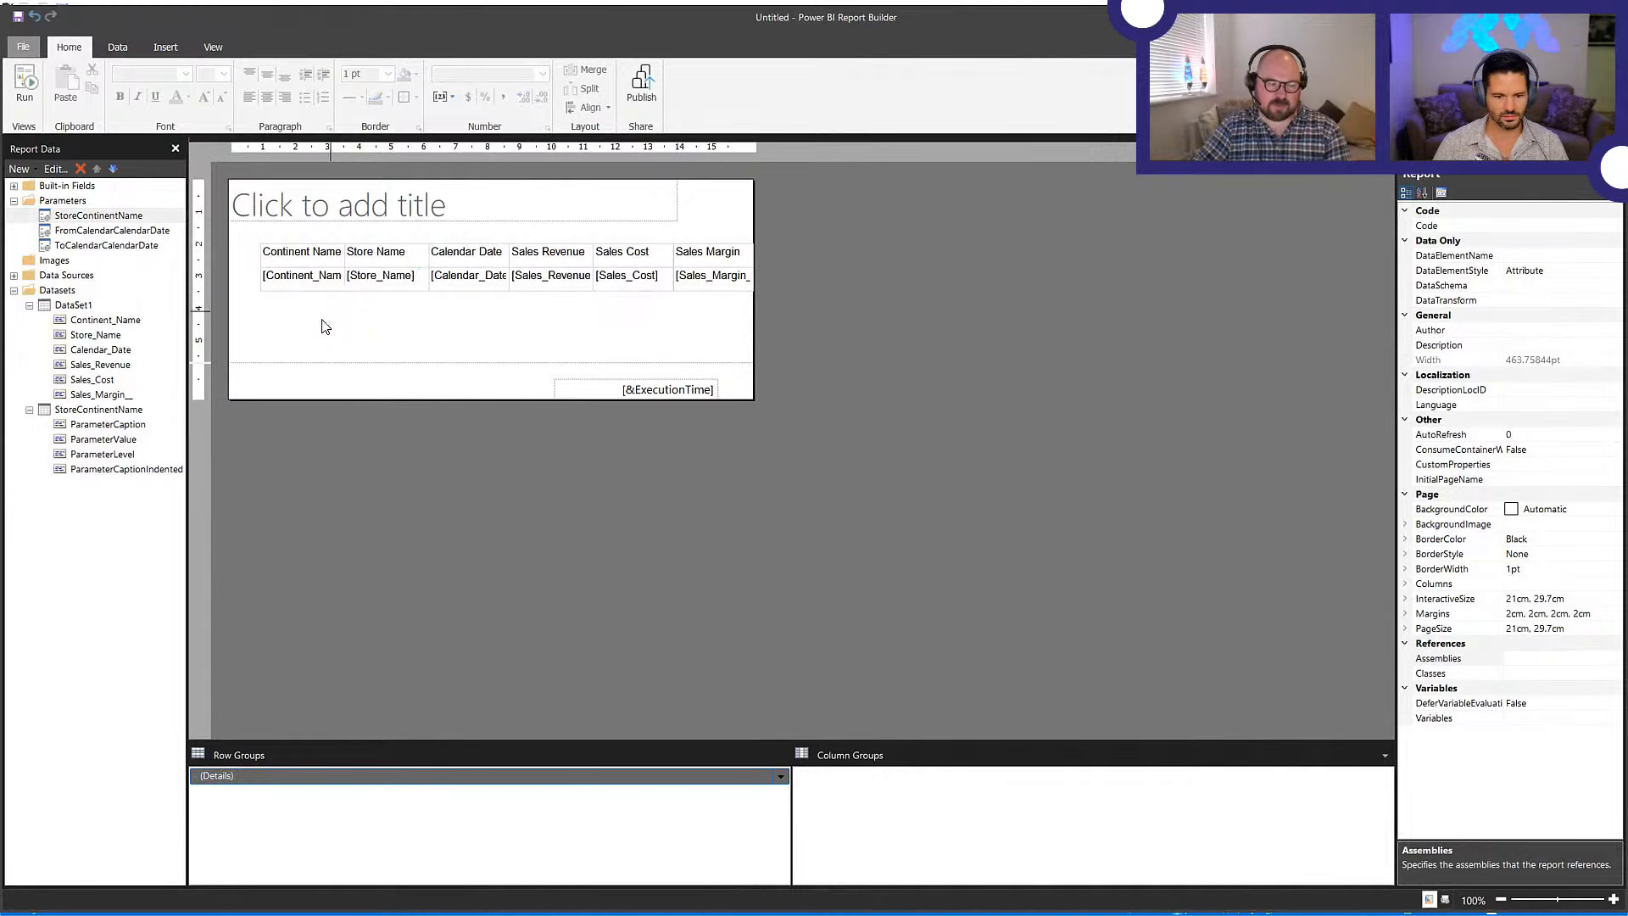
- Add a total row to the table for the Sales Revenue, Sales Cost and Sales Margin columns
click(360, 295)
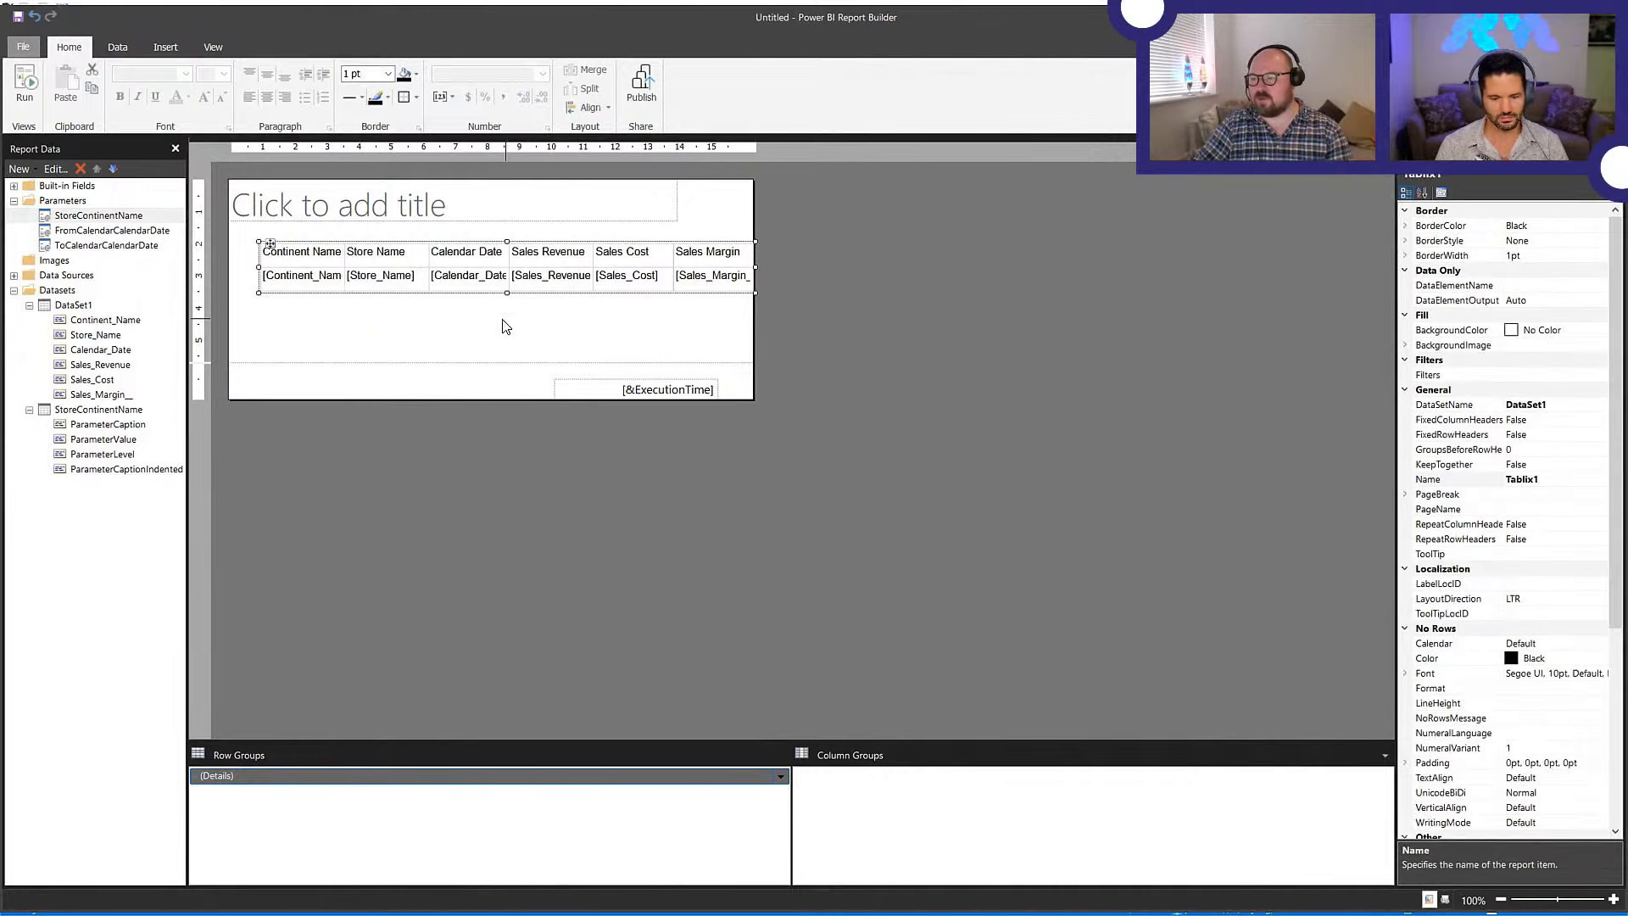
click(535, 291)
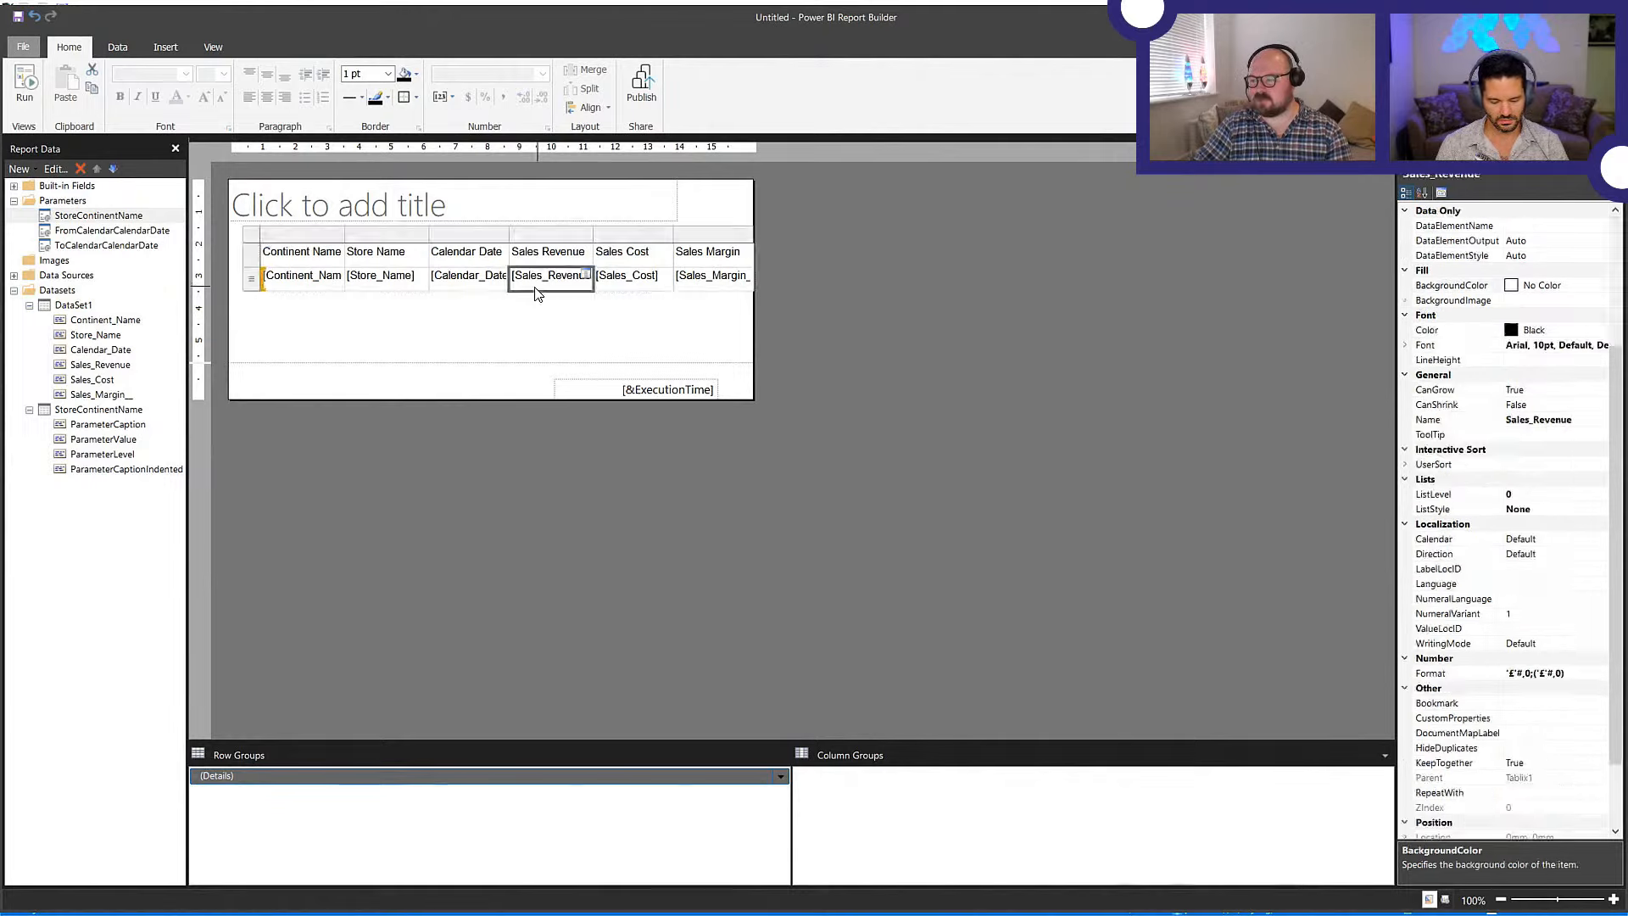
shift+click(696, 287)
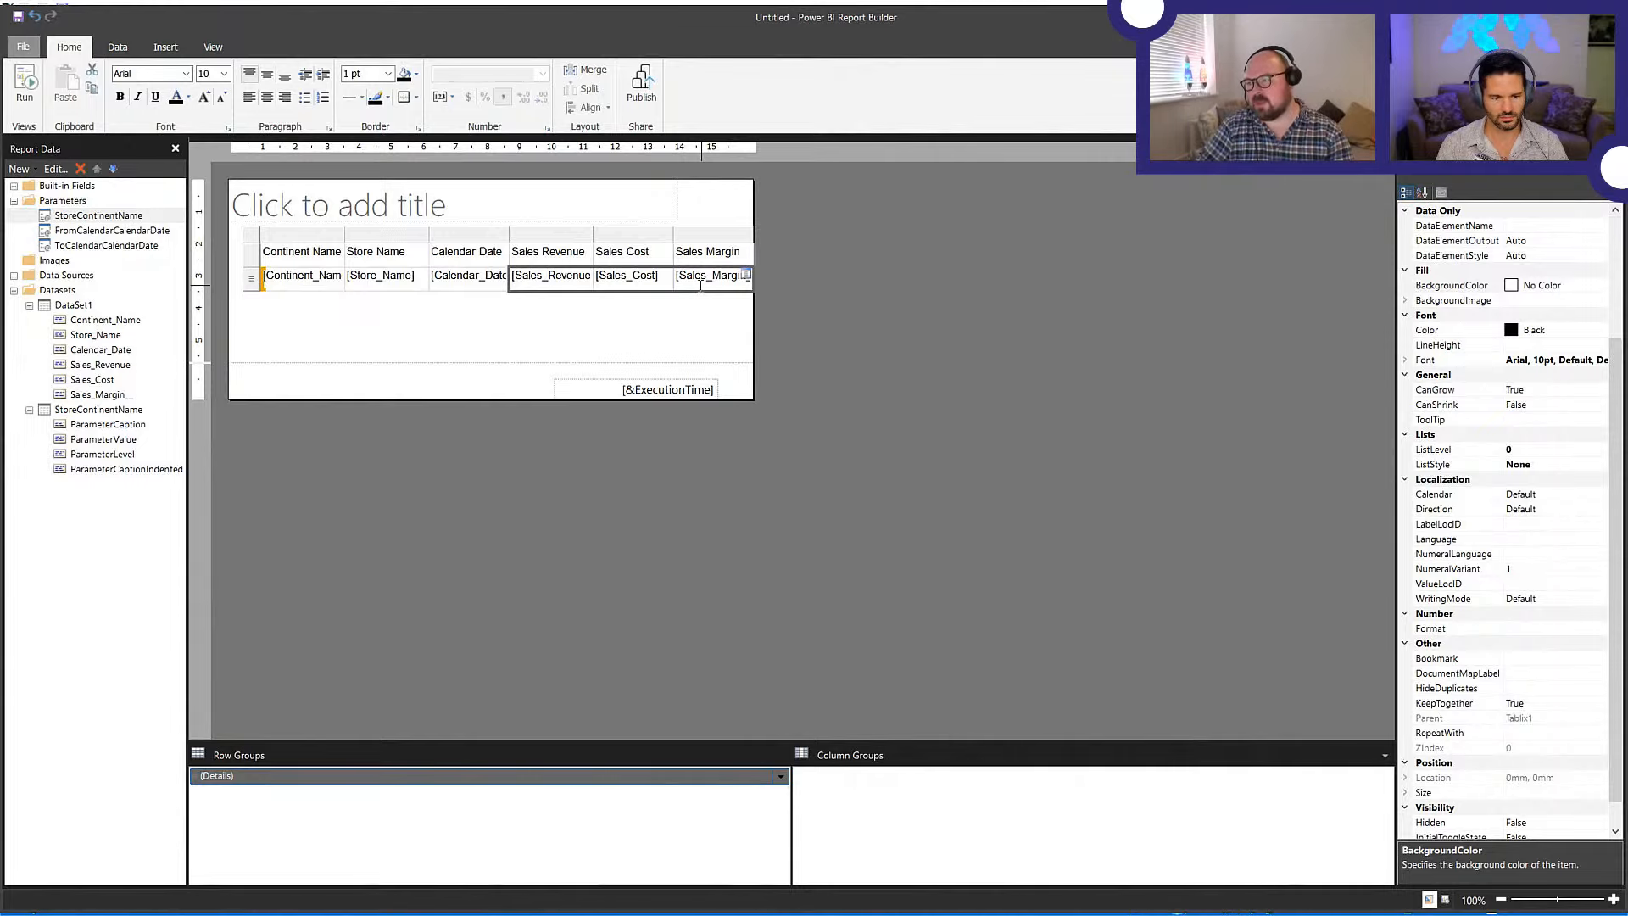
right_click(700, 294)
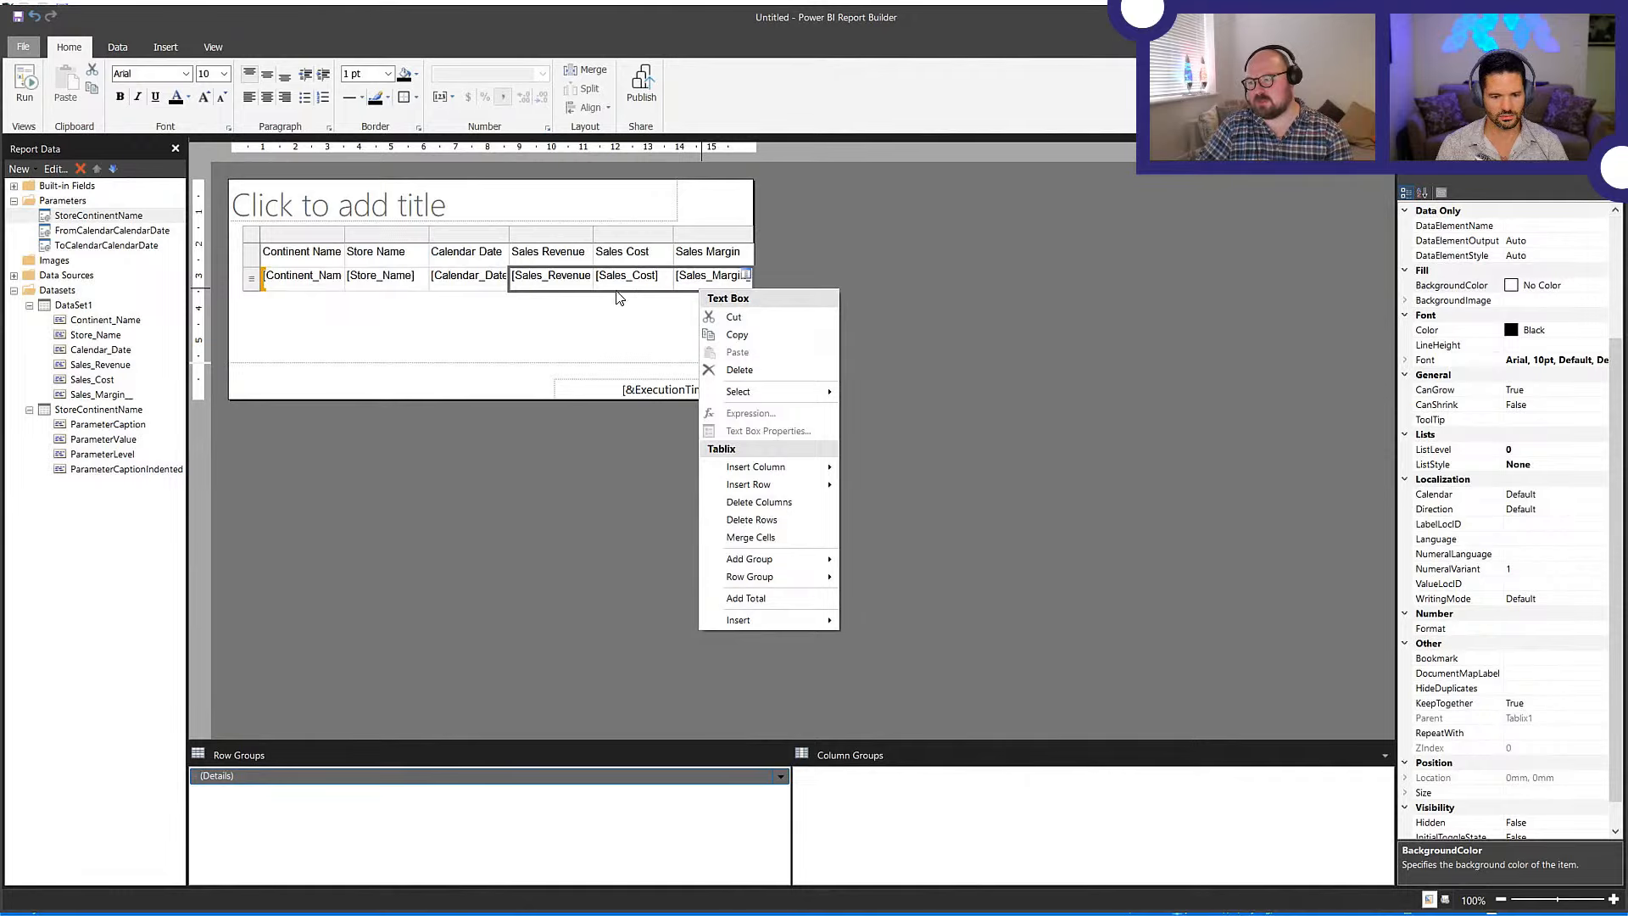
click(763, 598)
click(683, 337)
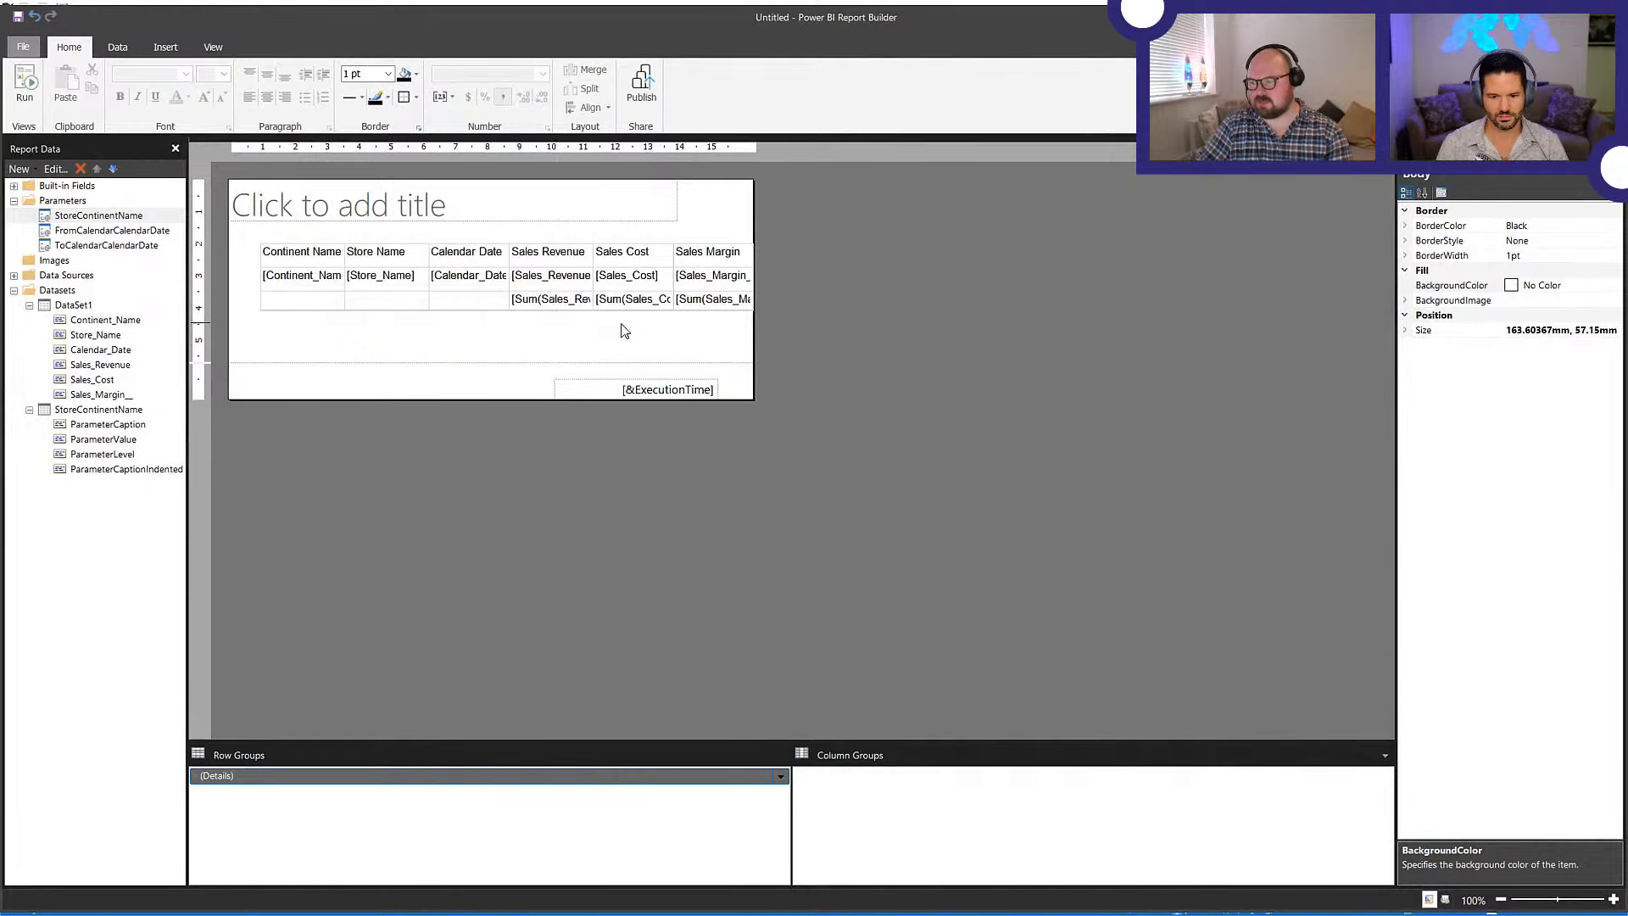
- Run the report and check the totals on its last page before returning to the design
click(24, 84)
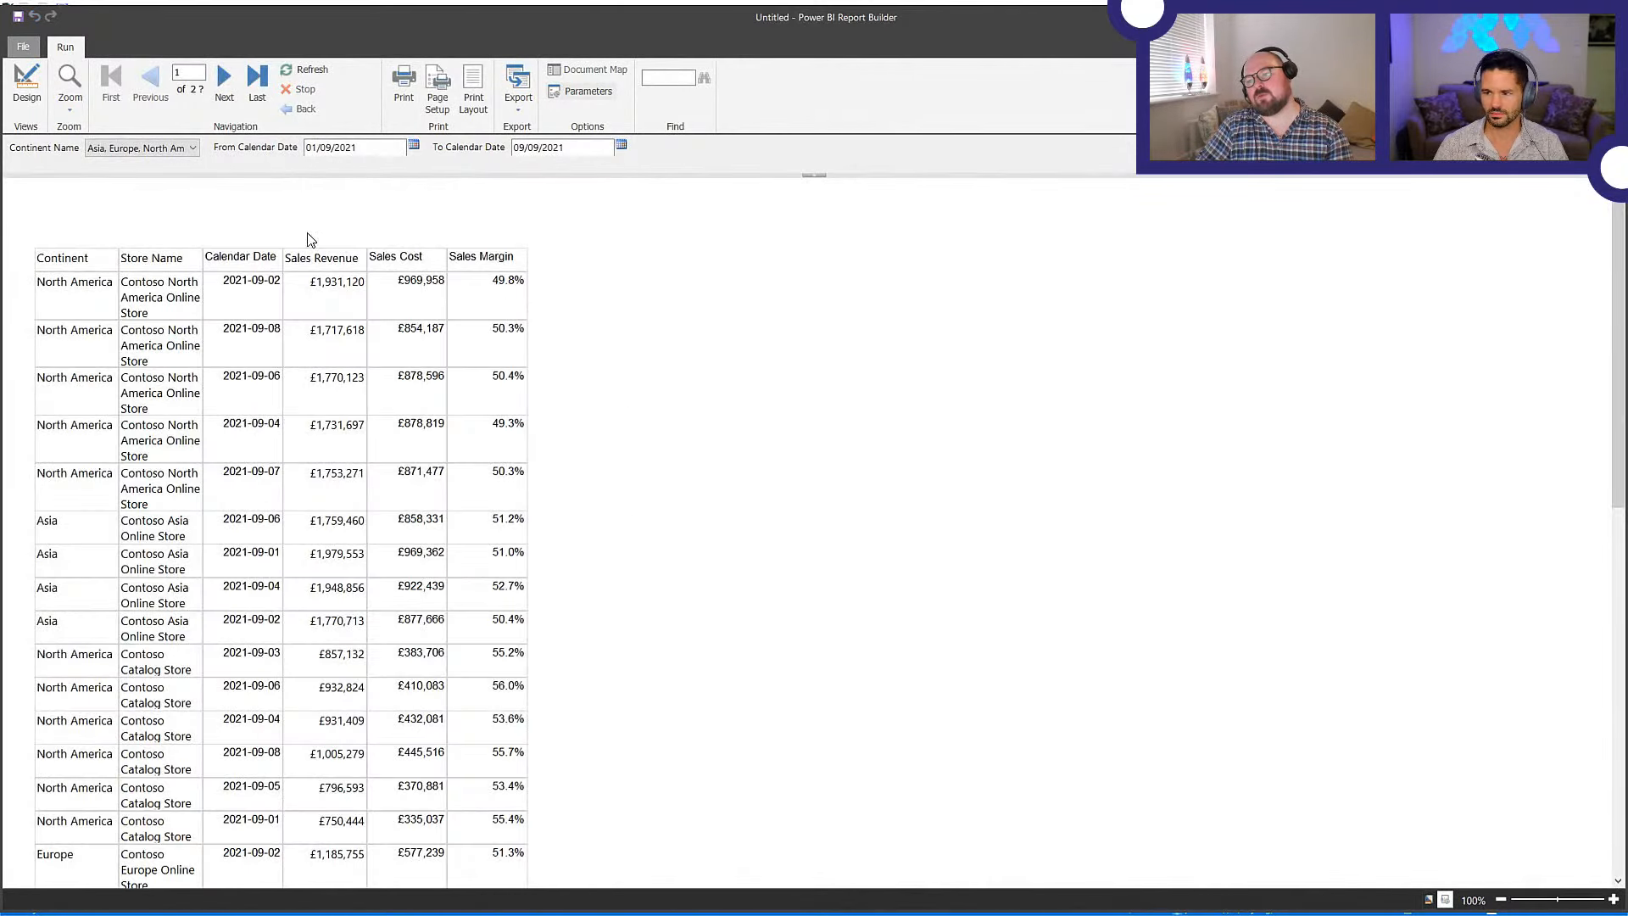
click(256, 85)
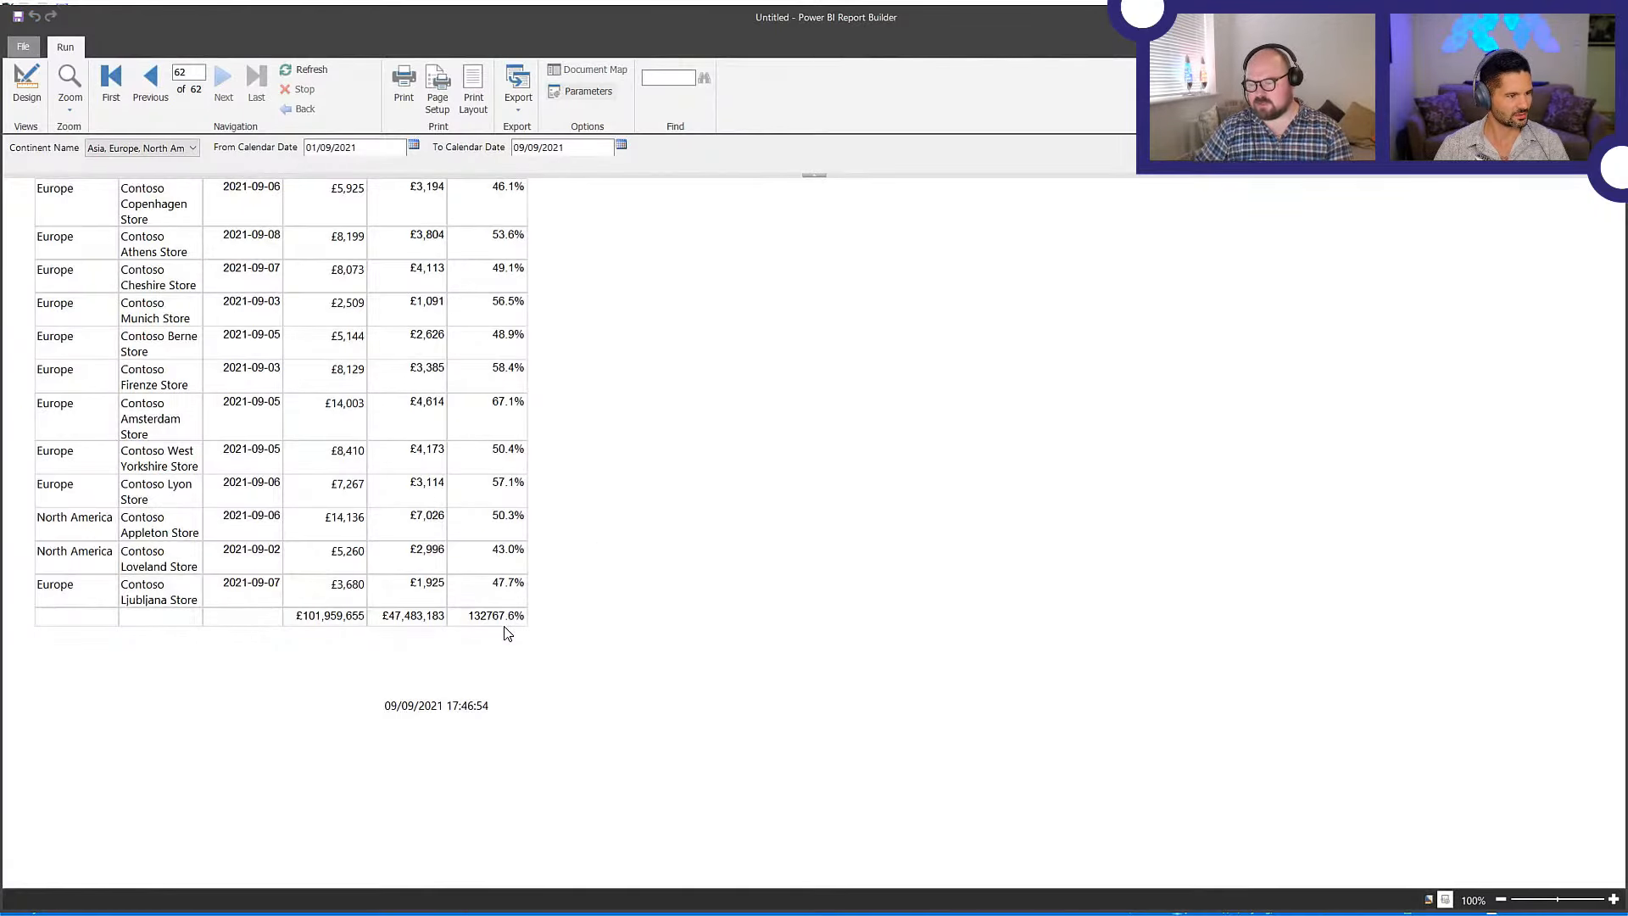
click(30, 92)
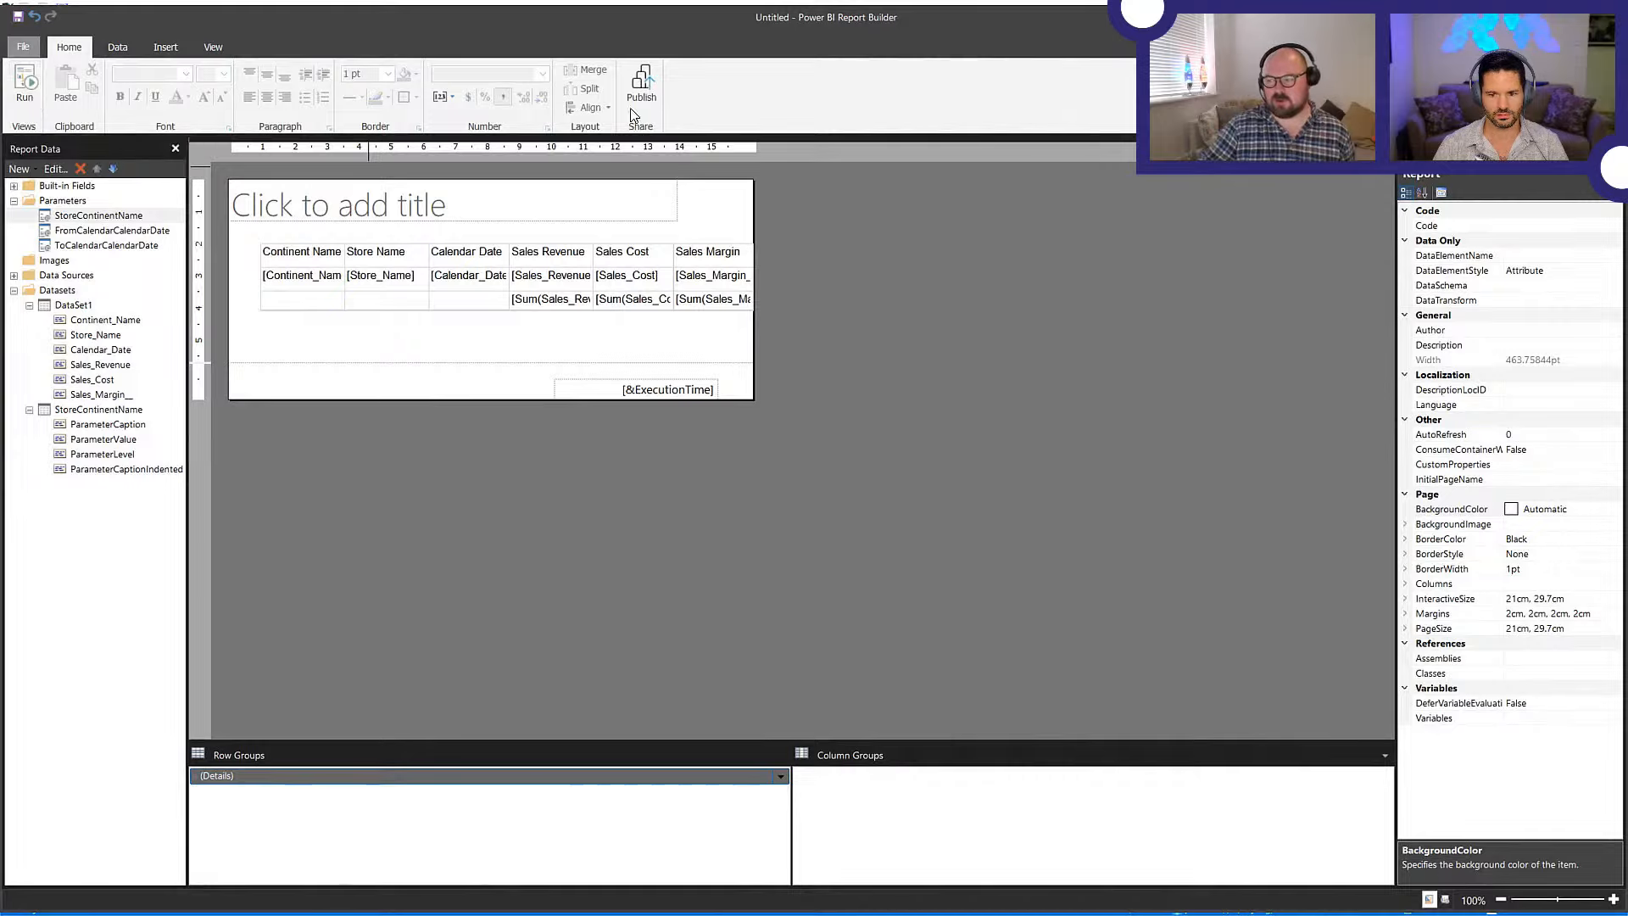
- Set the Sales Margin total's expression to =(Sum(Fields!Sales_Revenue.Value) - Sum(Fields!Sales_Cost.Value)) / Sum(Fields!Sales_Revenue.Value)
click(725, 305)
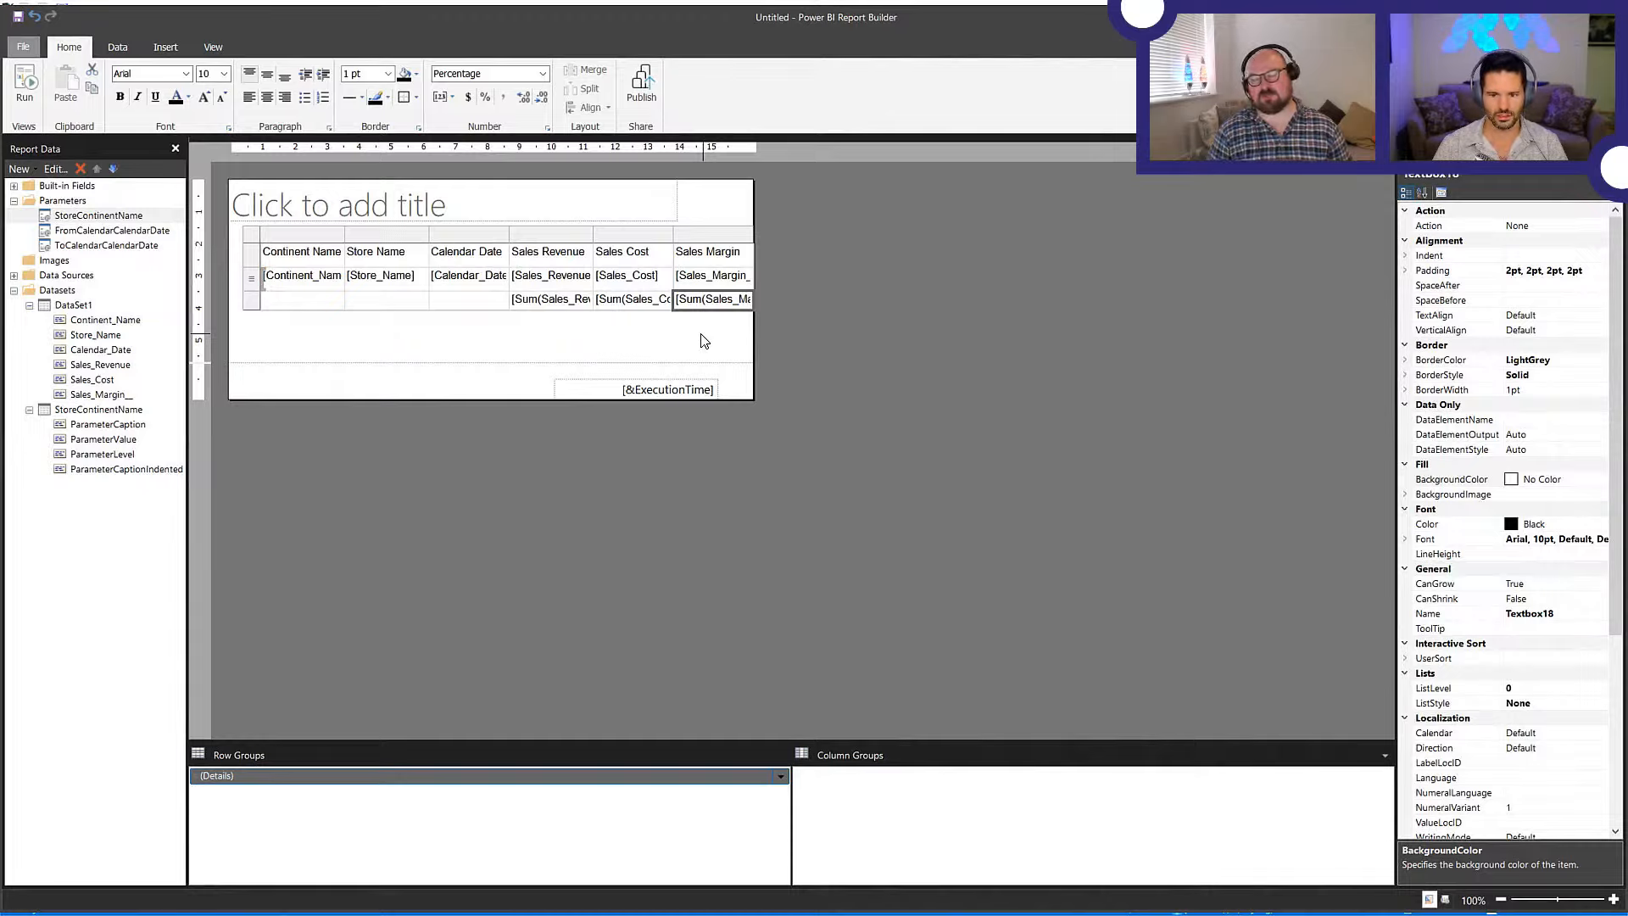
right_click(709, 299)
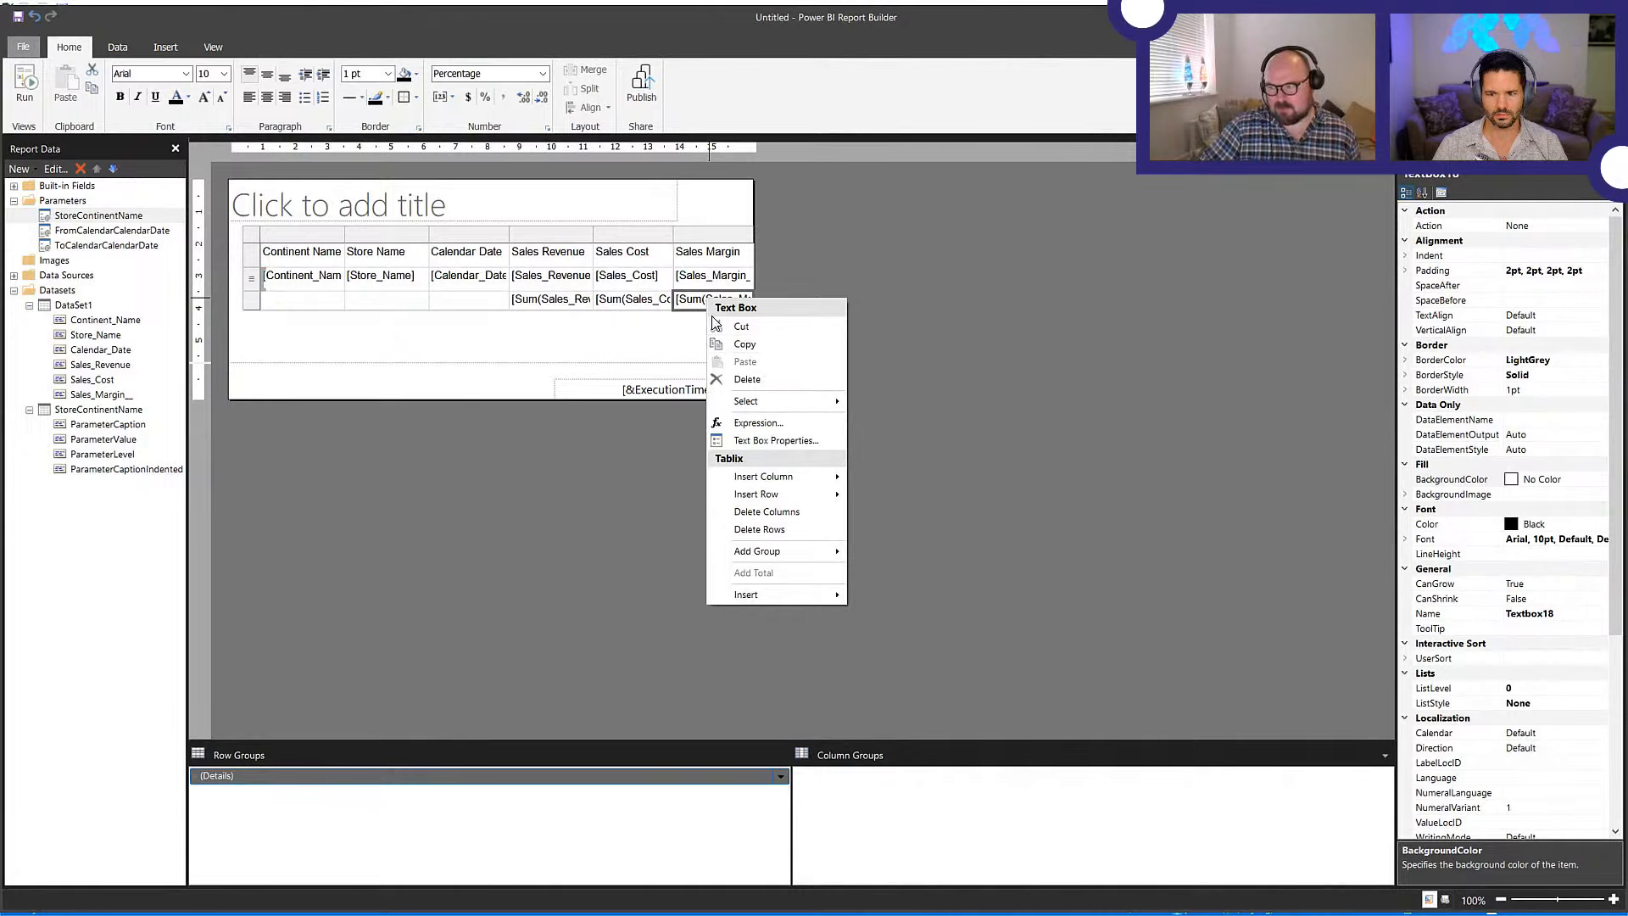
click(757, 423)
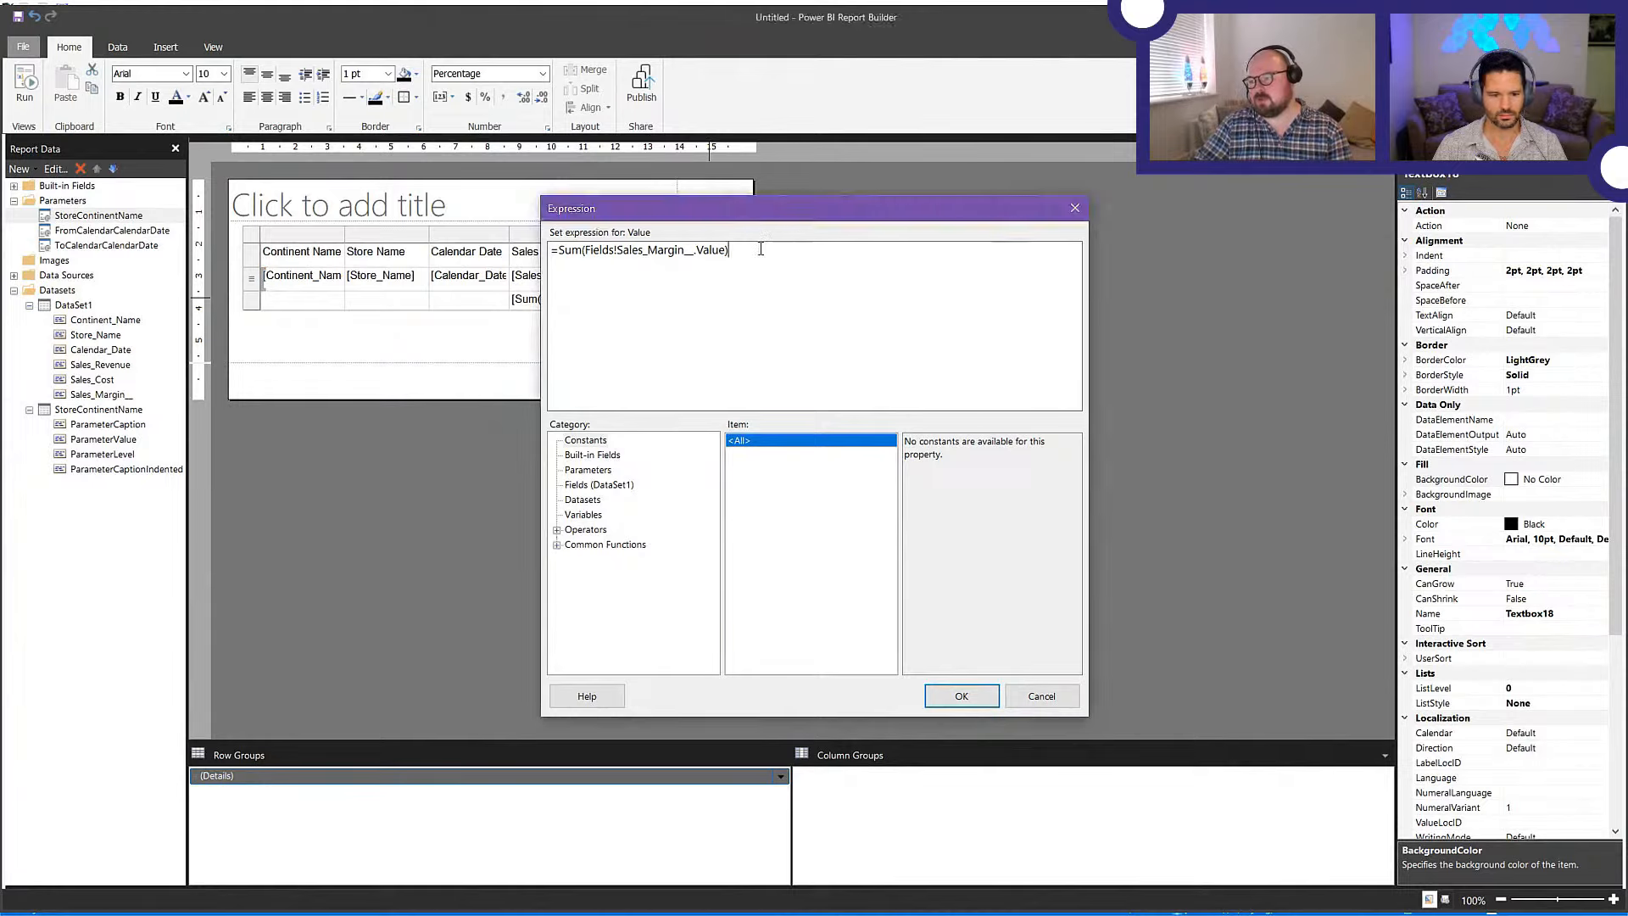
drag(761, 250, 543, 254)
text(b.	=(Sum(Fields!Sales_Revenue.Value) - Sum(Fields!Sales_Cost.Value)) / Sum(Fields!Sales_Revenue.Value))
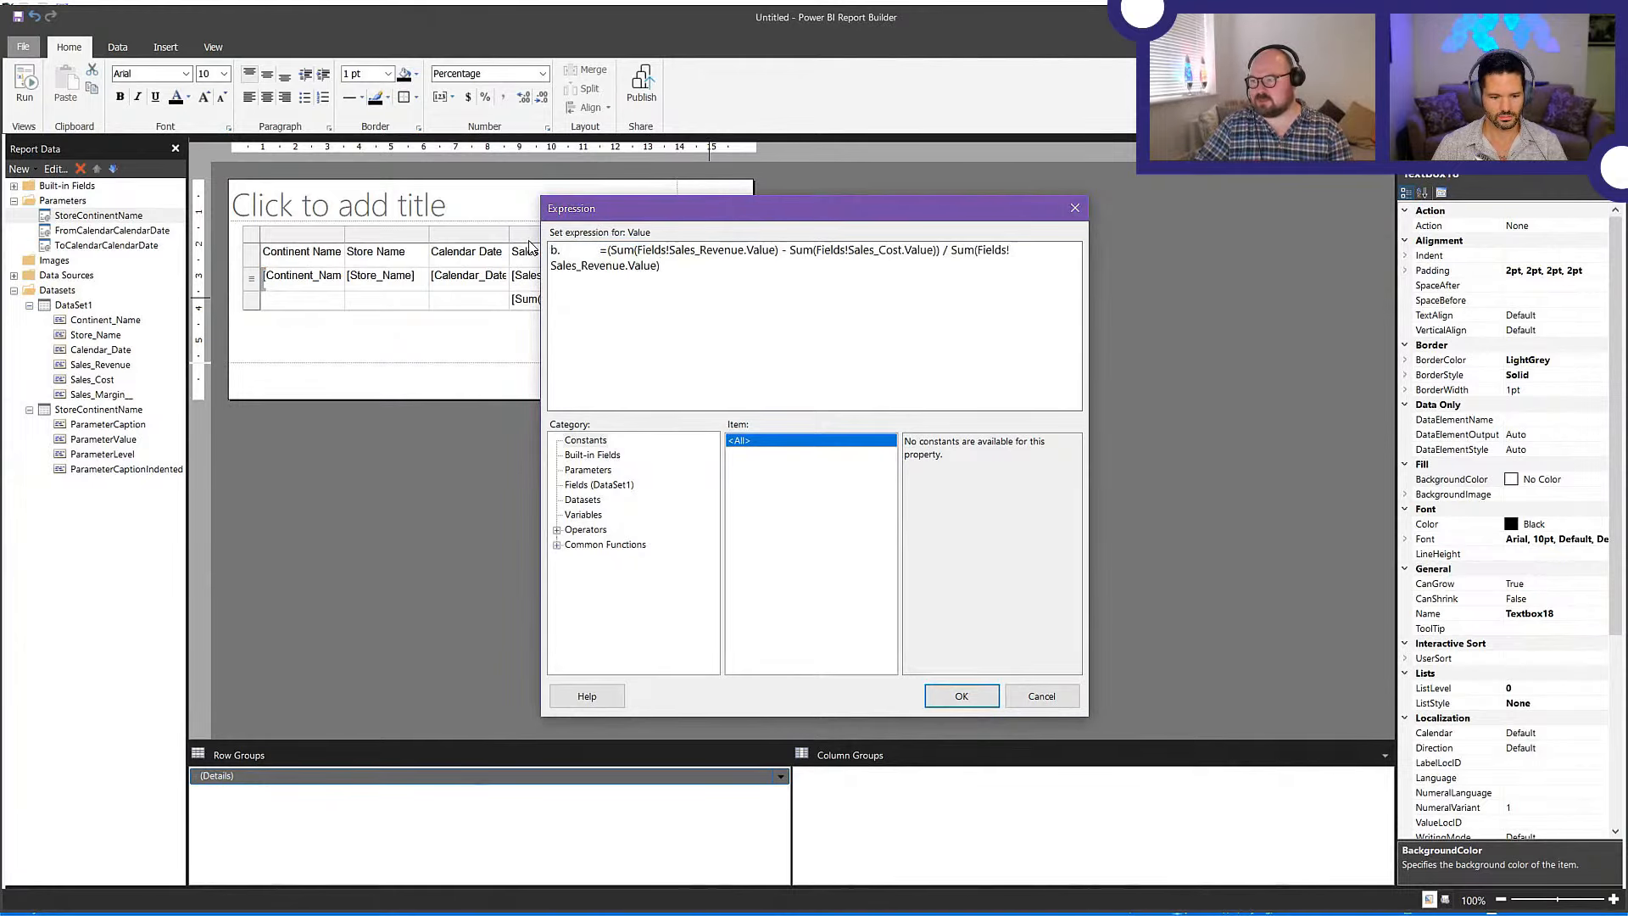
click(600, 250)
key(BackSpace)
key(BackSpace)
key(BackSpace)
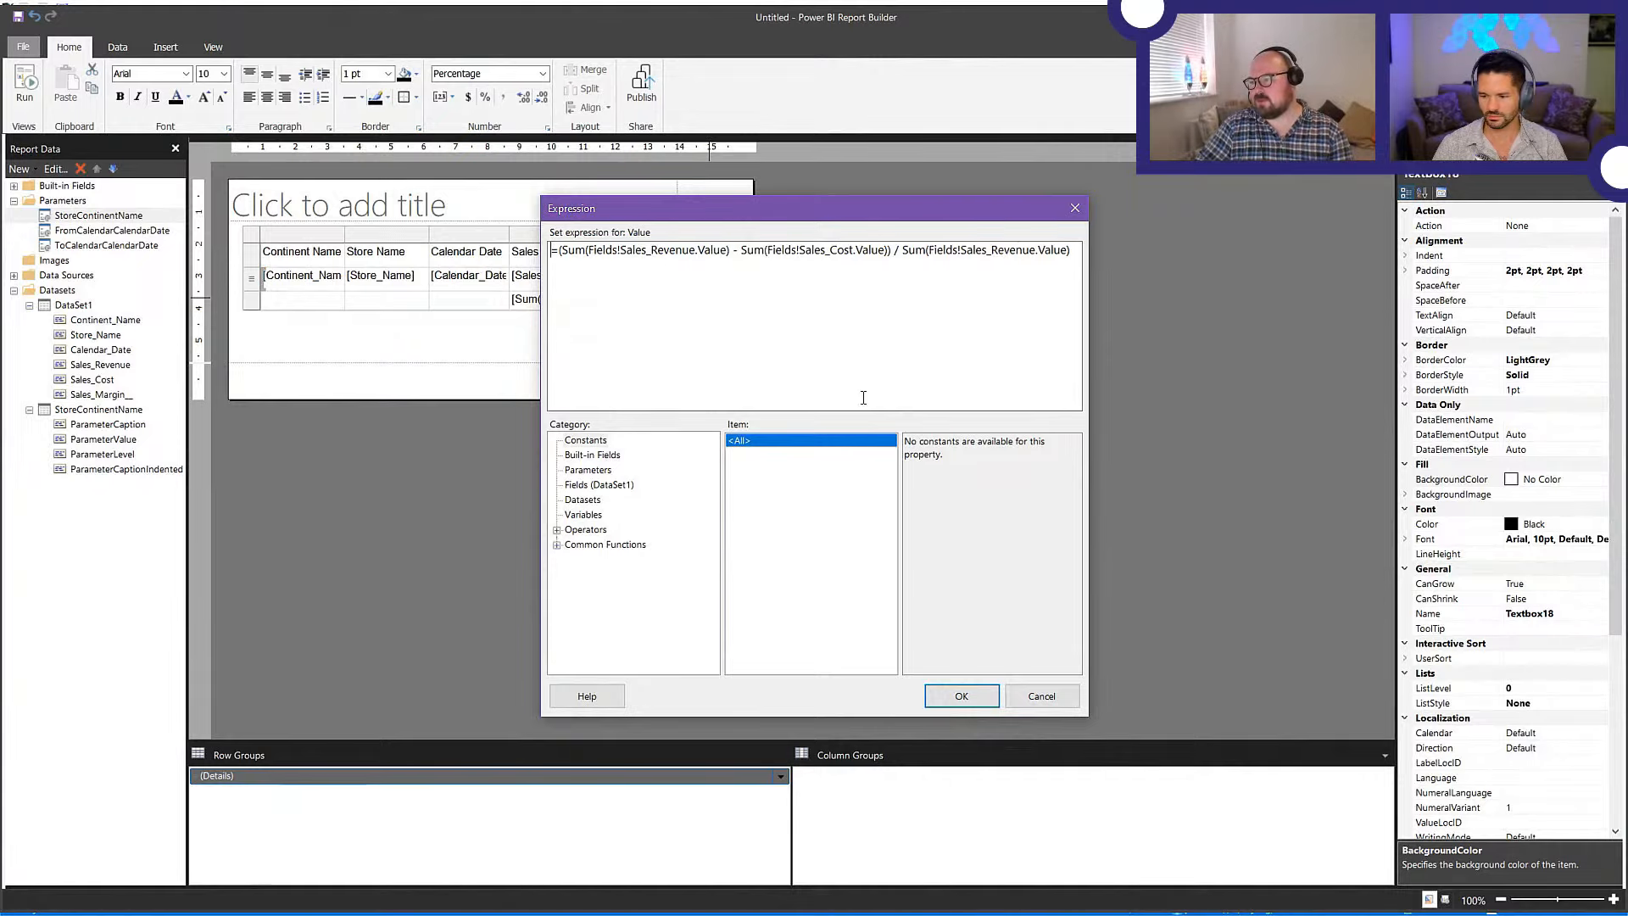
click(989, 703)
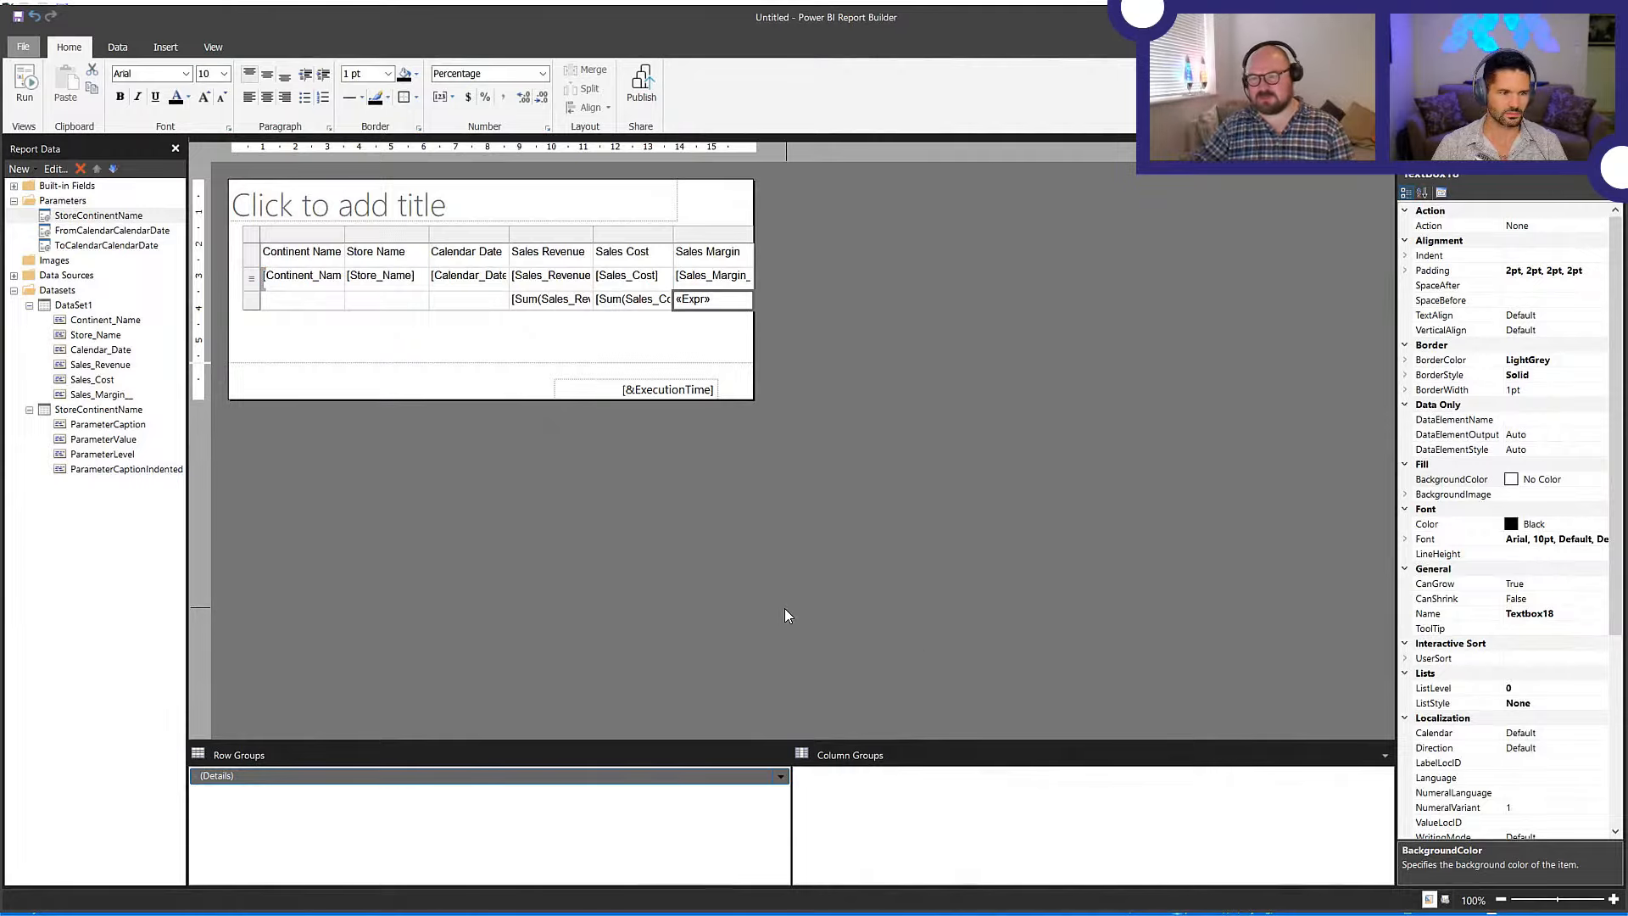
- Rerun the report and check the Sales Margin total on the last page before returning to the design
click(29, 88)
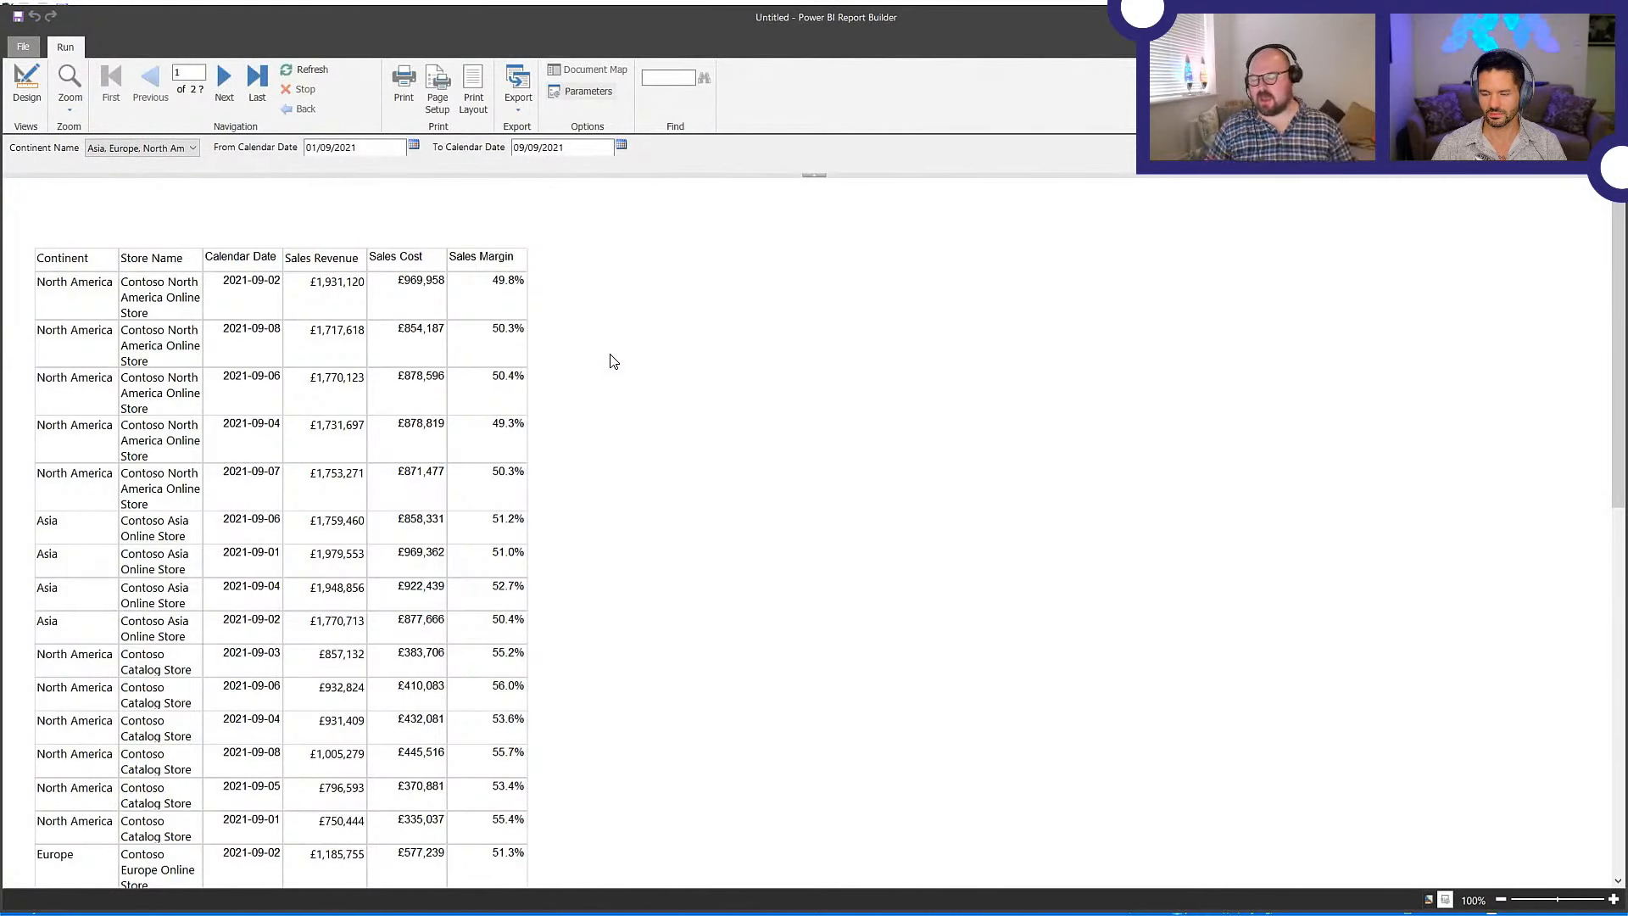
scroll(614, 362, down, 2)
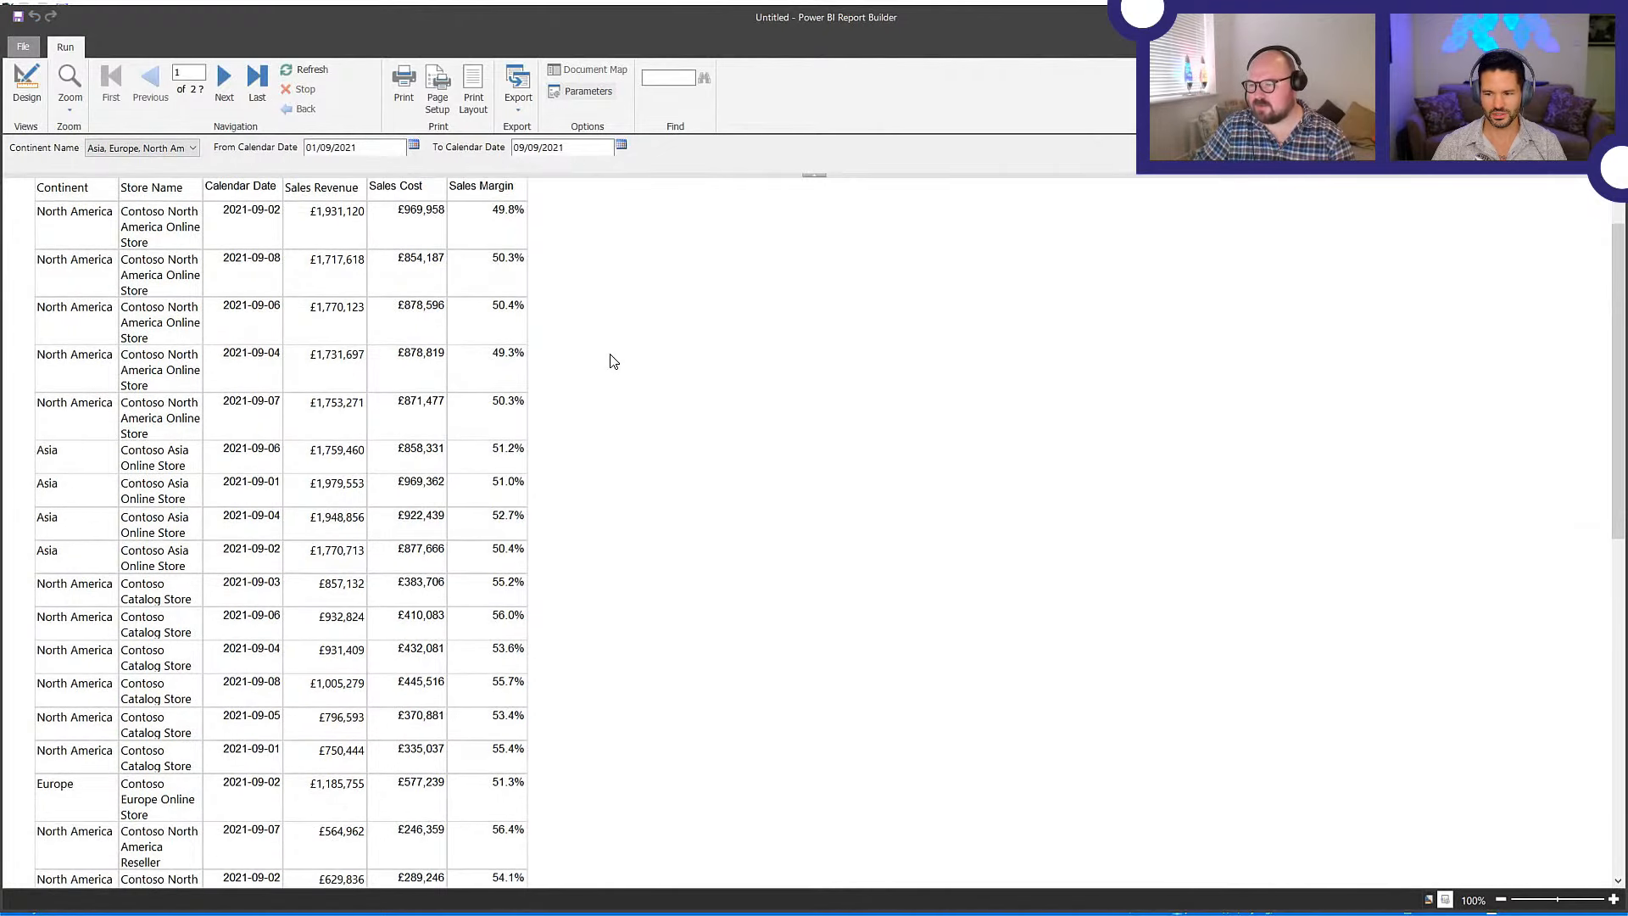
click(257, 88)
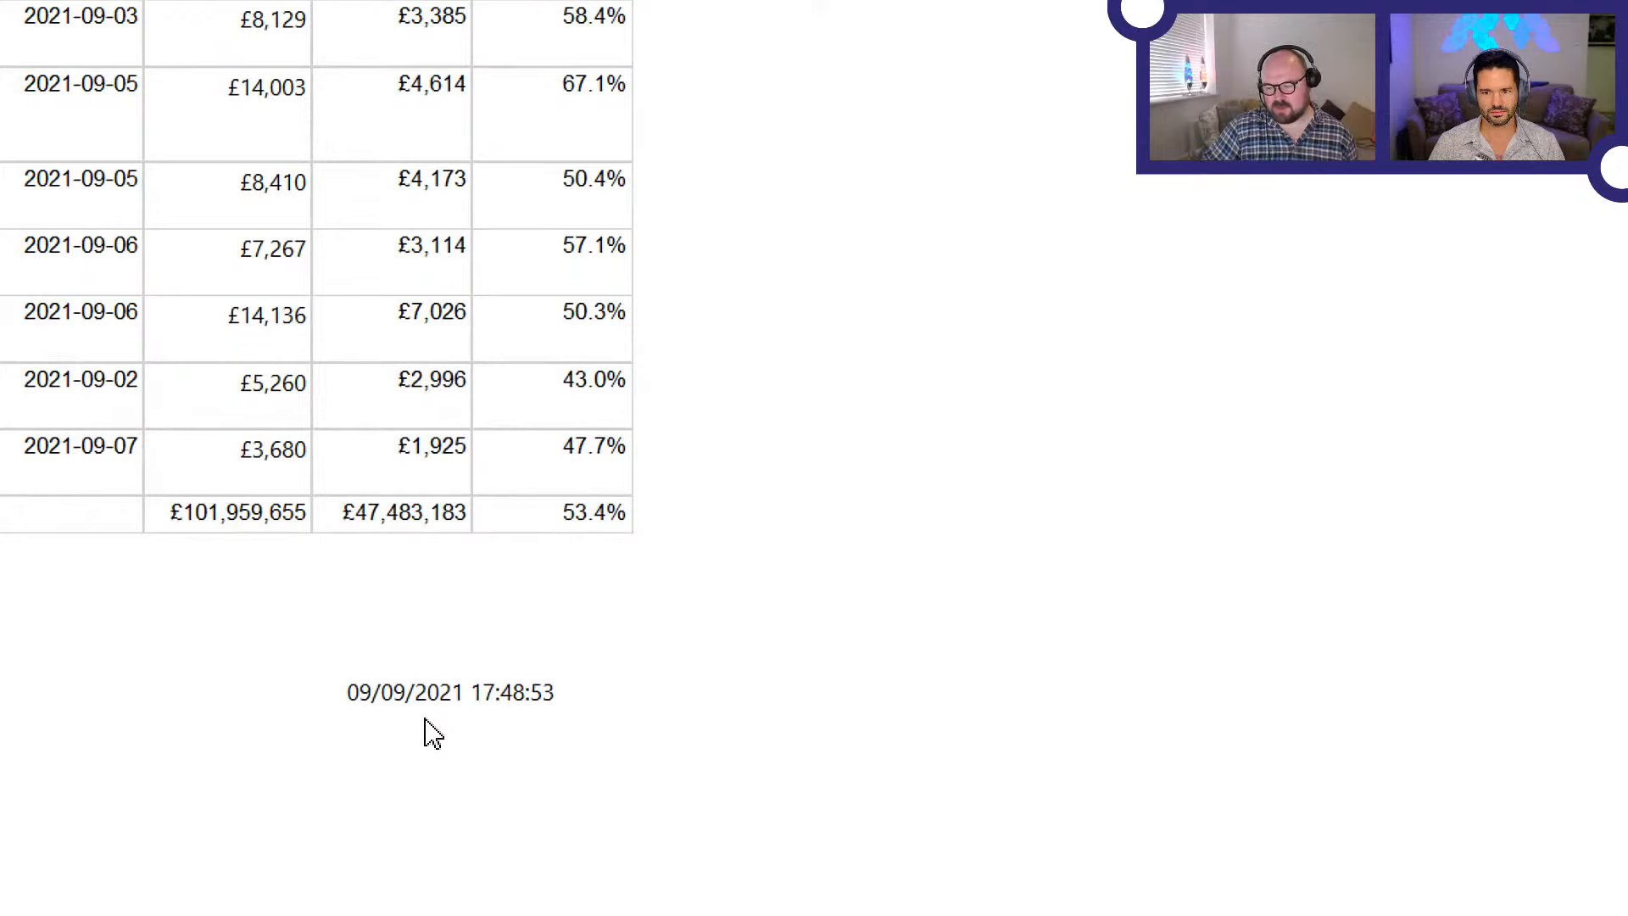
click(37, 89)
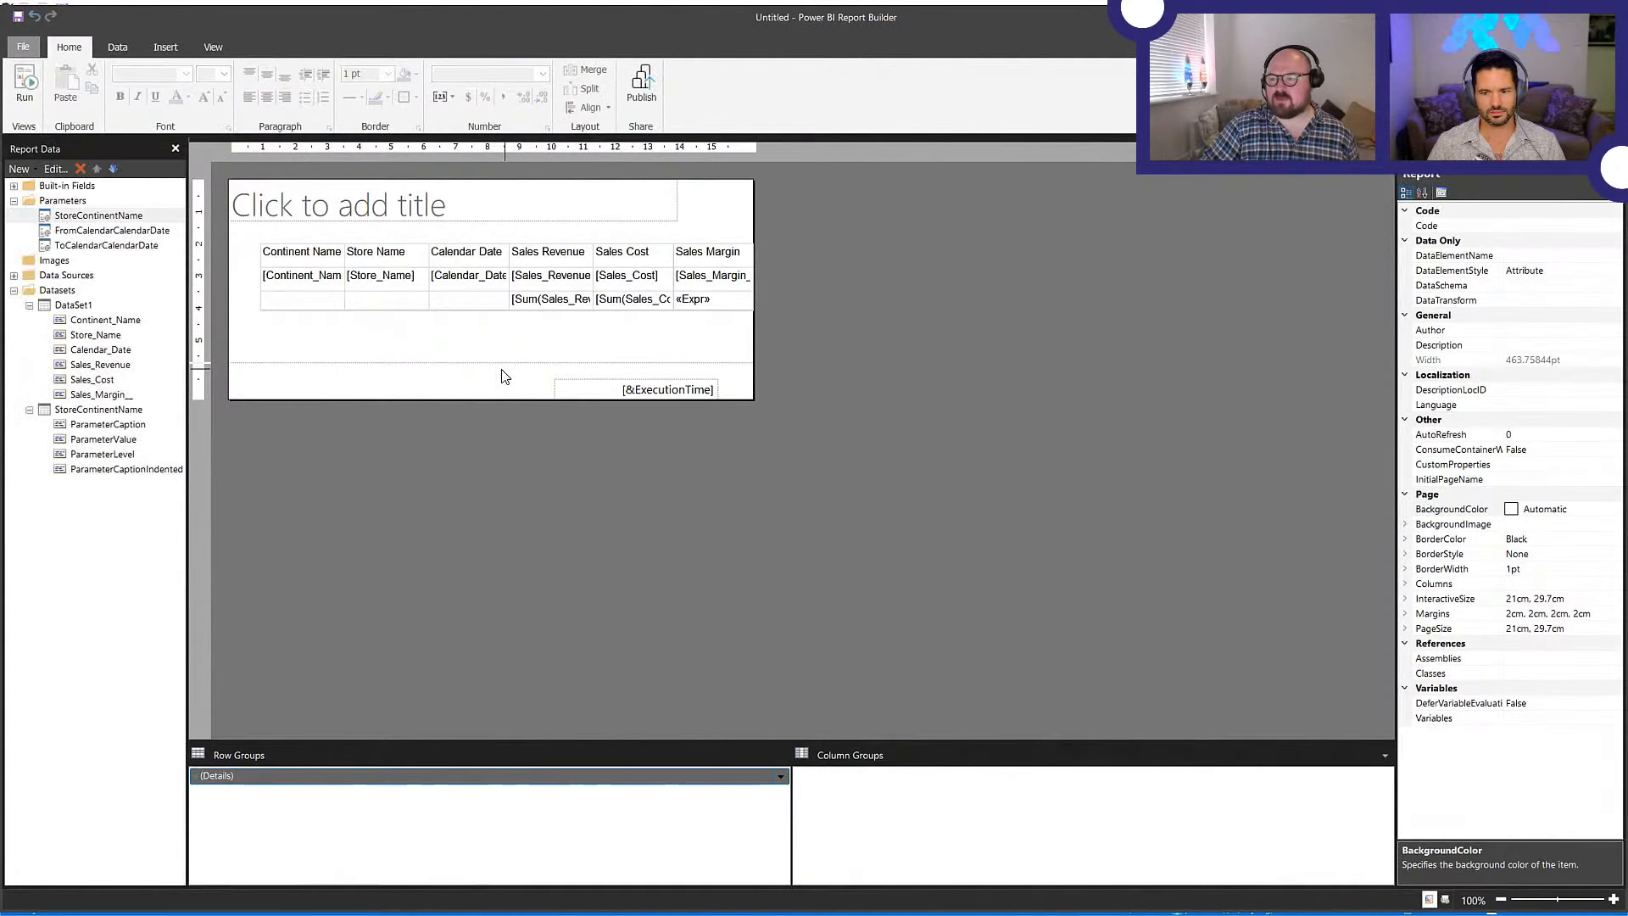
- Examine the locale and expression options available for the report's Language property without choosing one
click(481, 292)
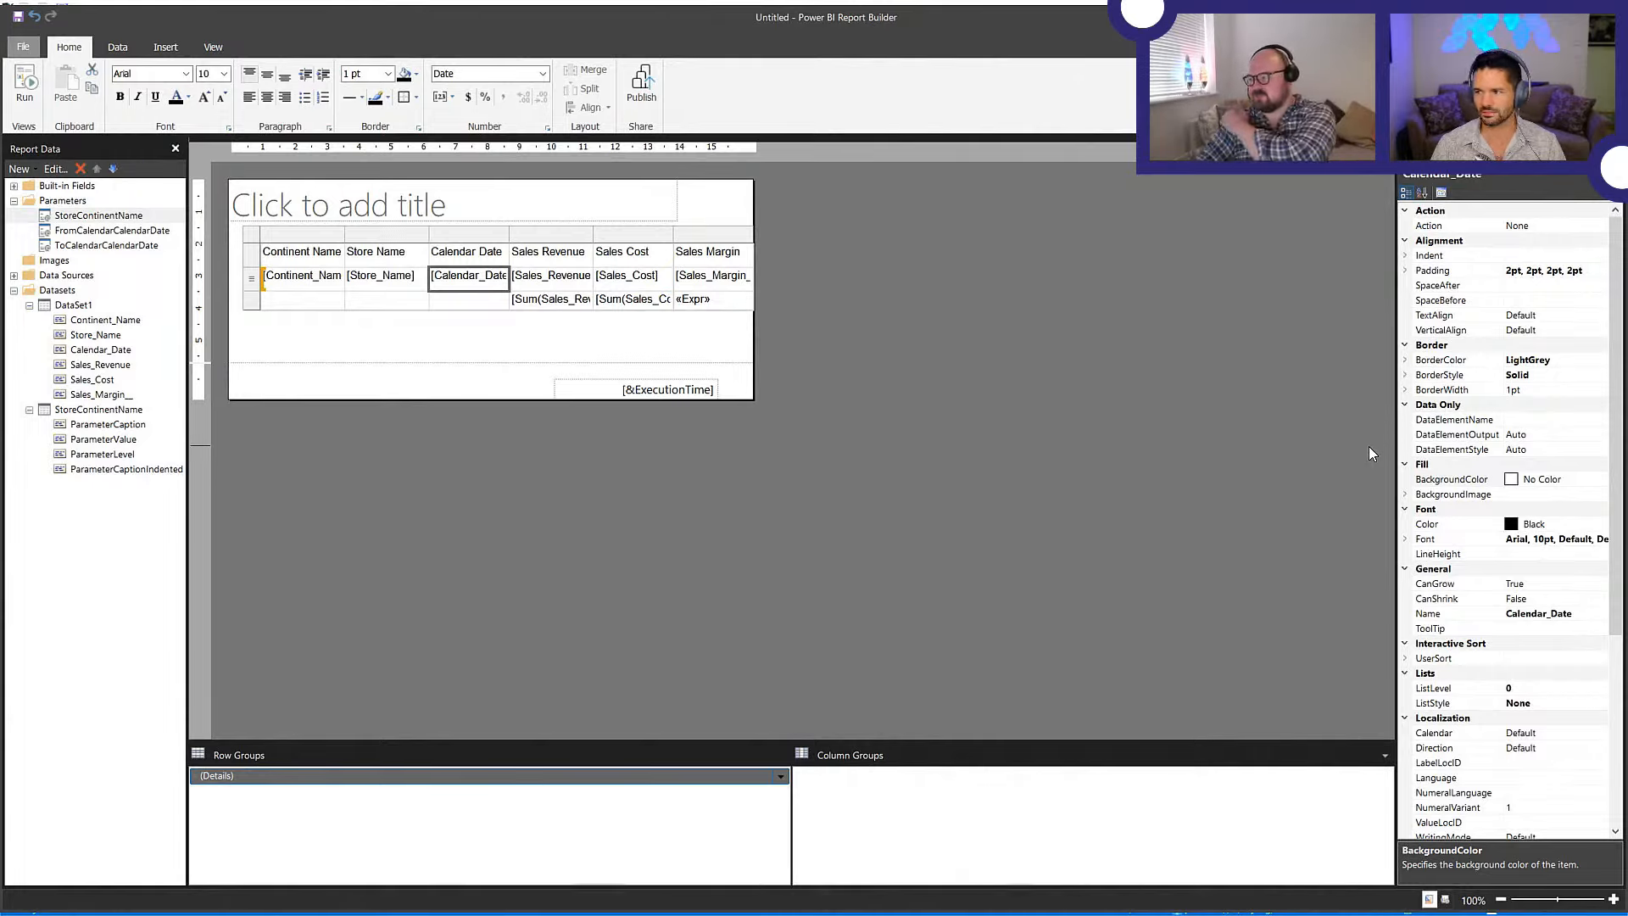
click(1107, 369)
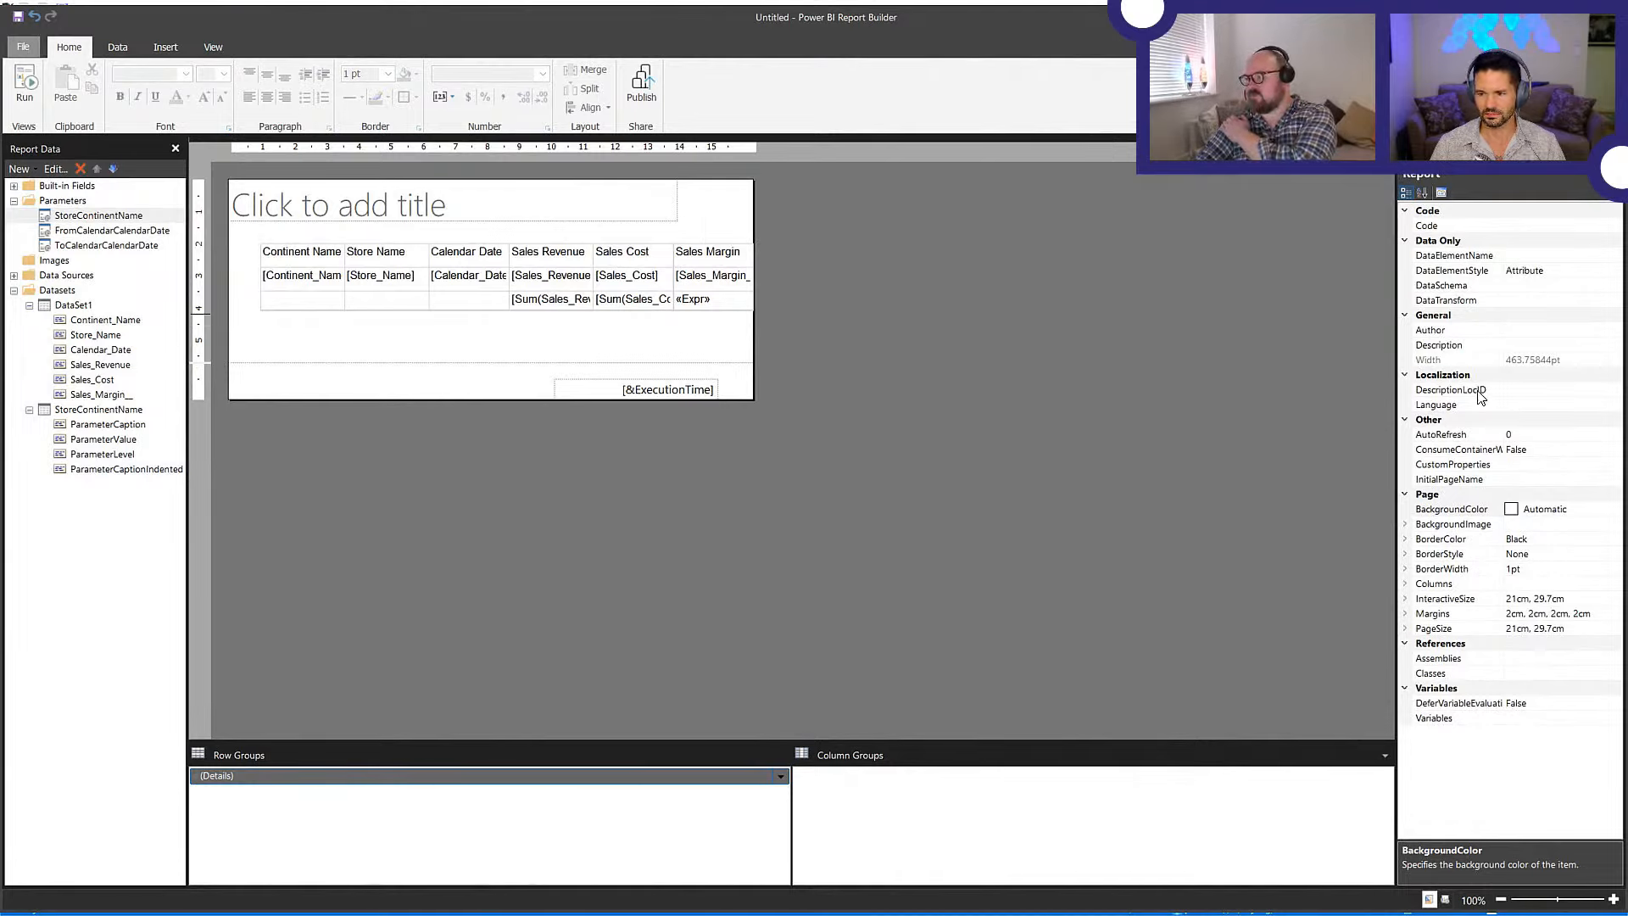
click(1553, 405)
click(1615, 404)
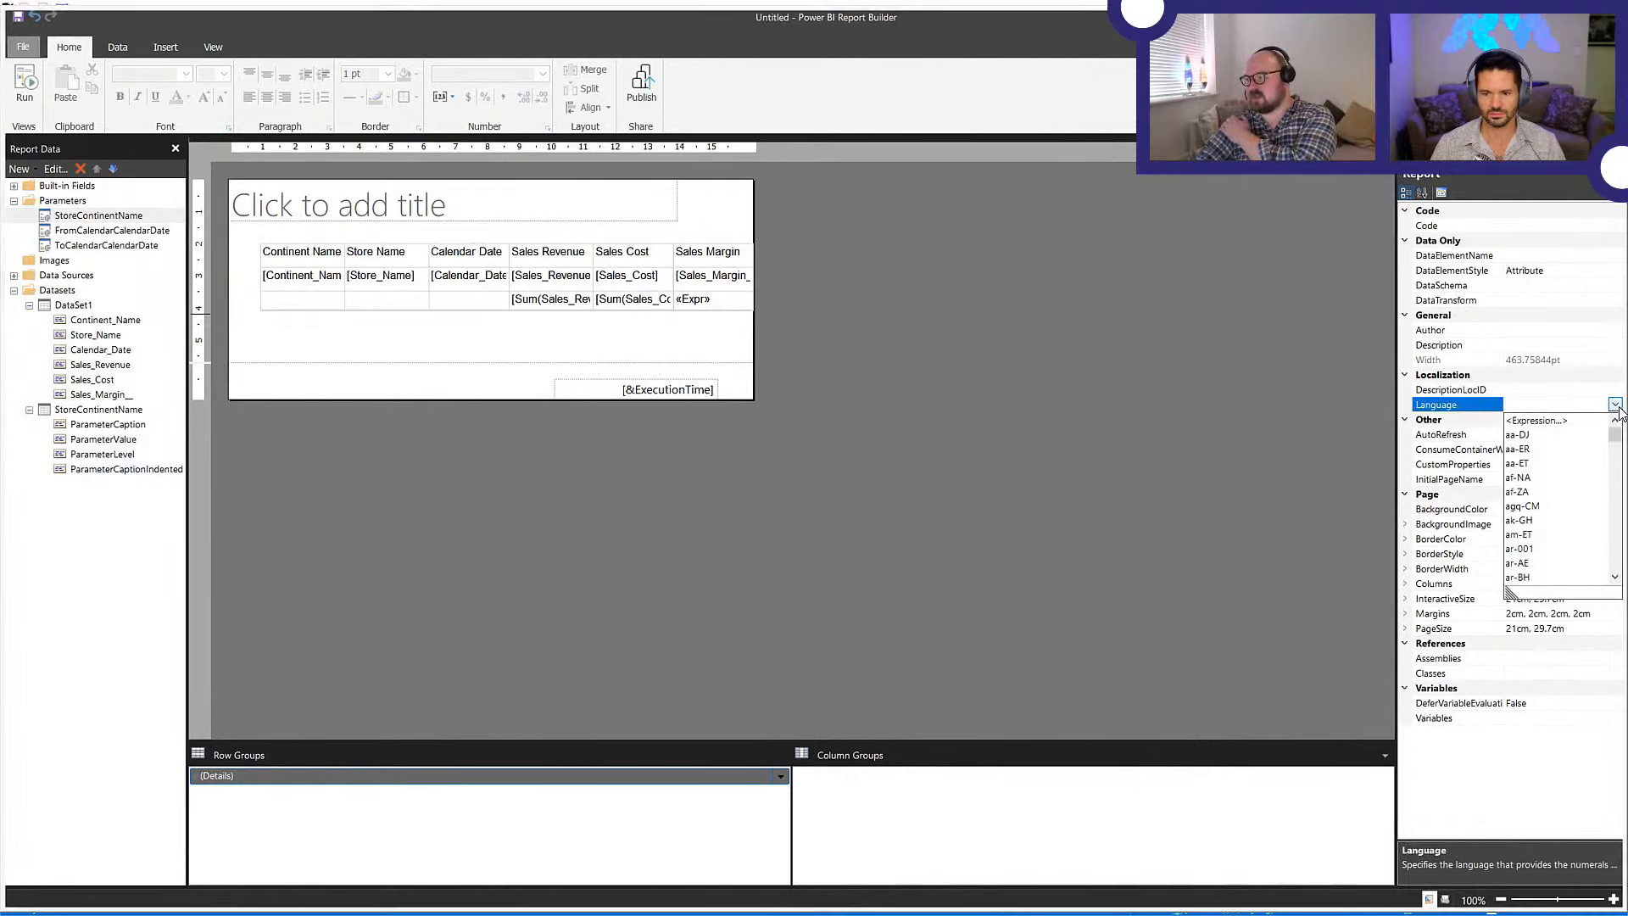
scroll(1576, 449, down, 5)
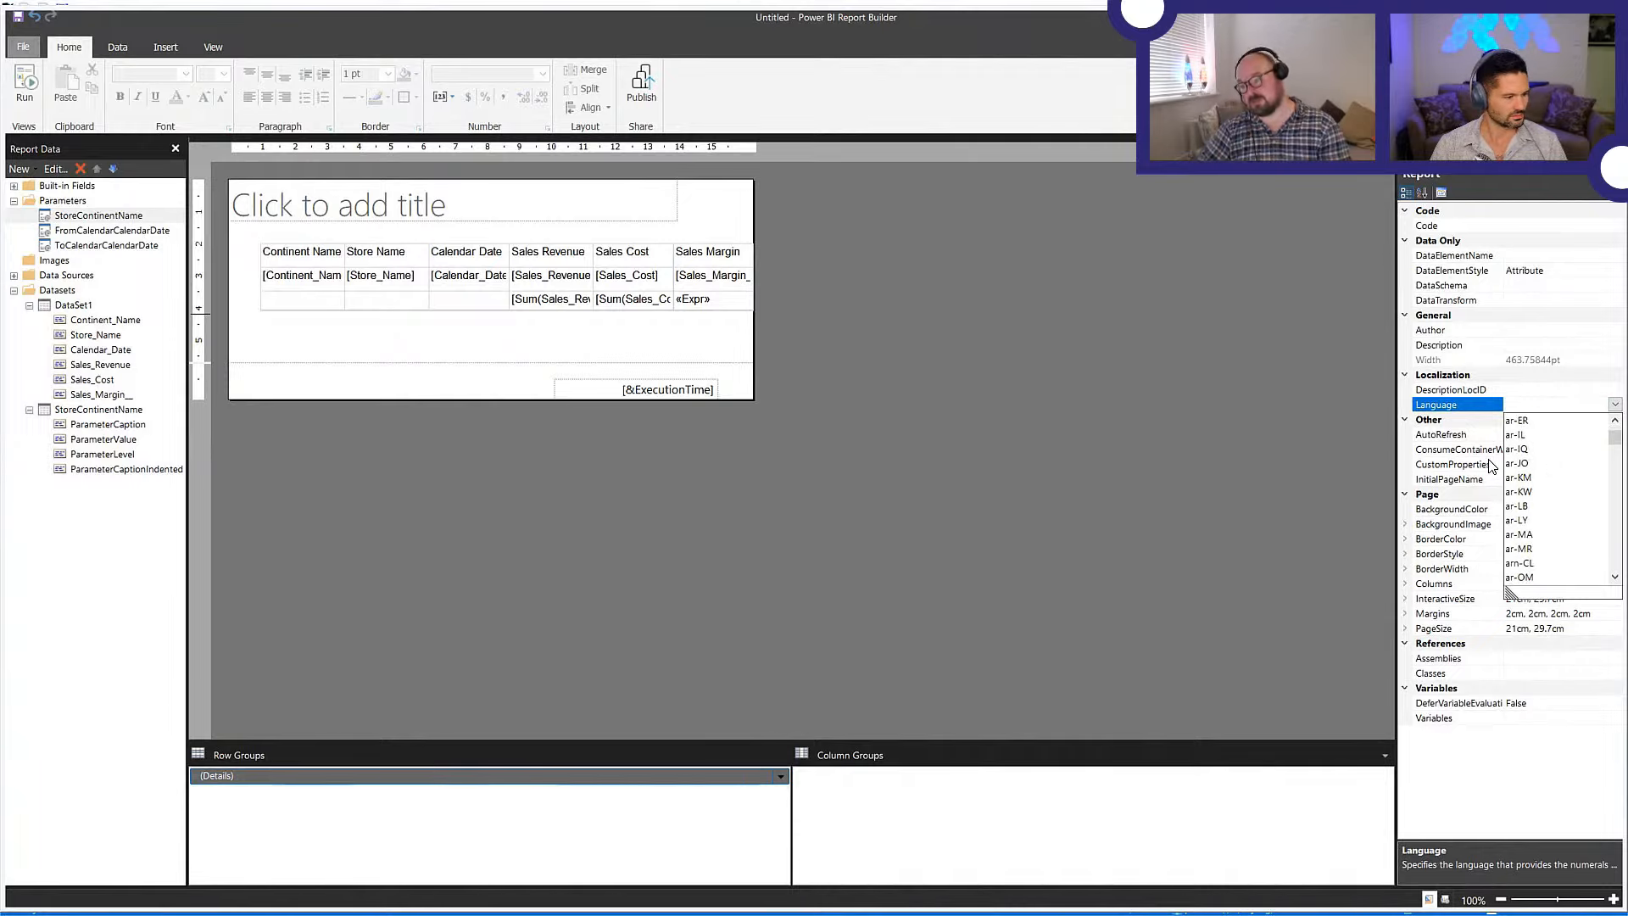
scroll(1526, 534, down, 3)
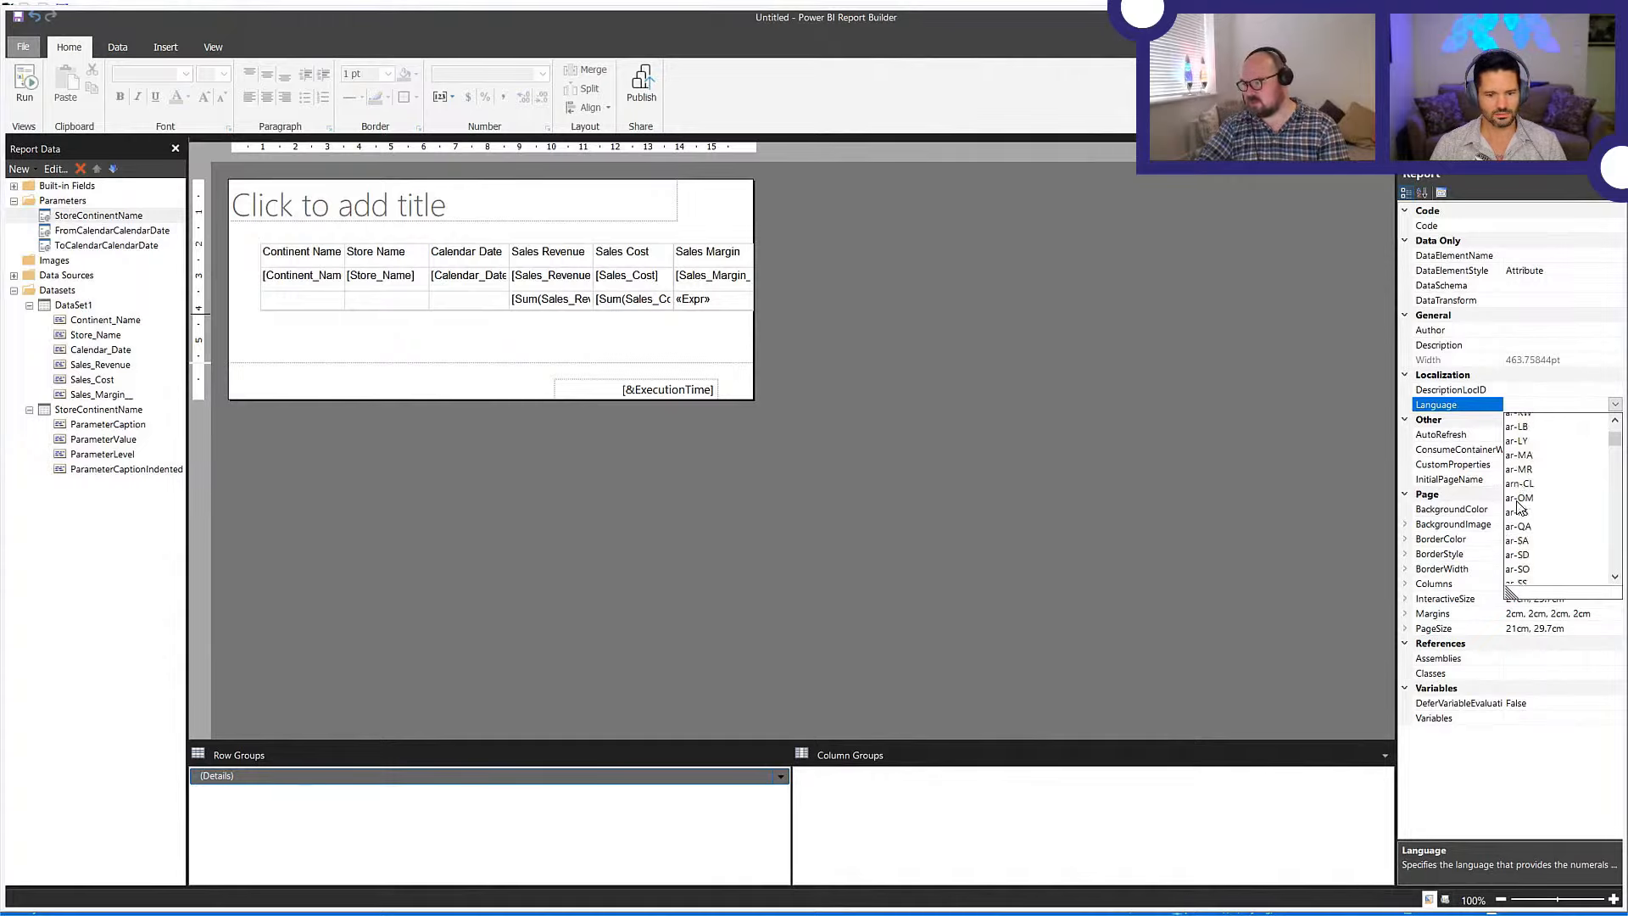
scroll(1538, 539, up, 8)
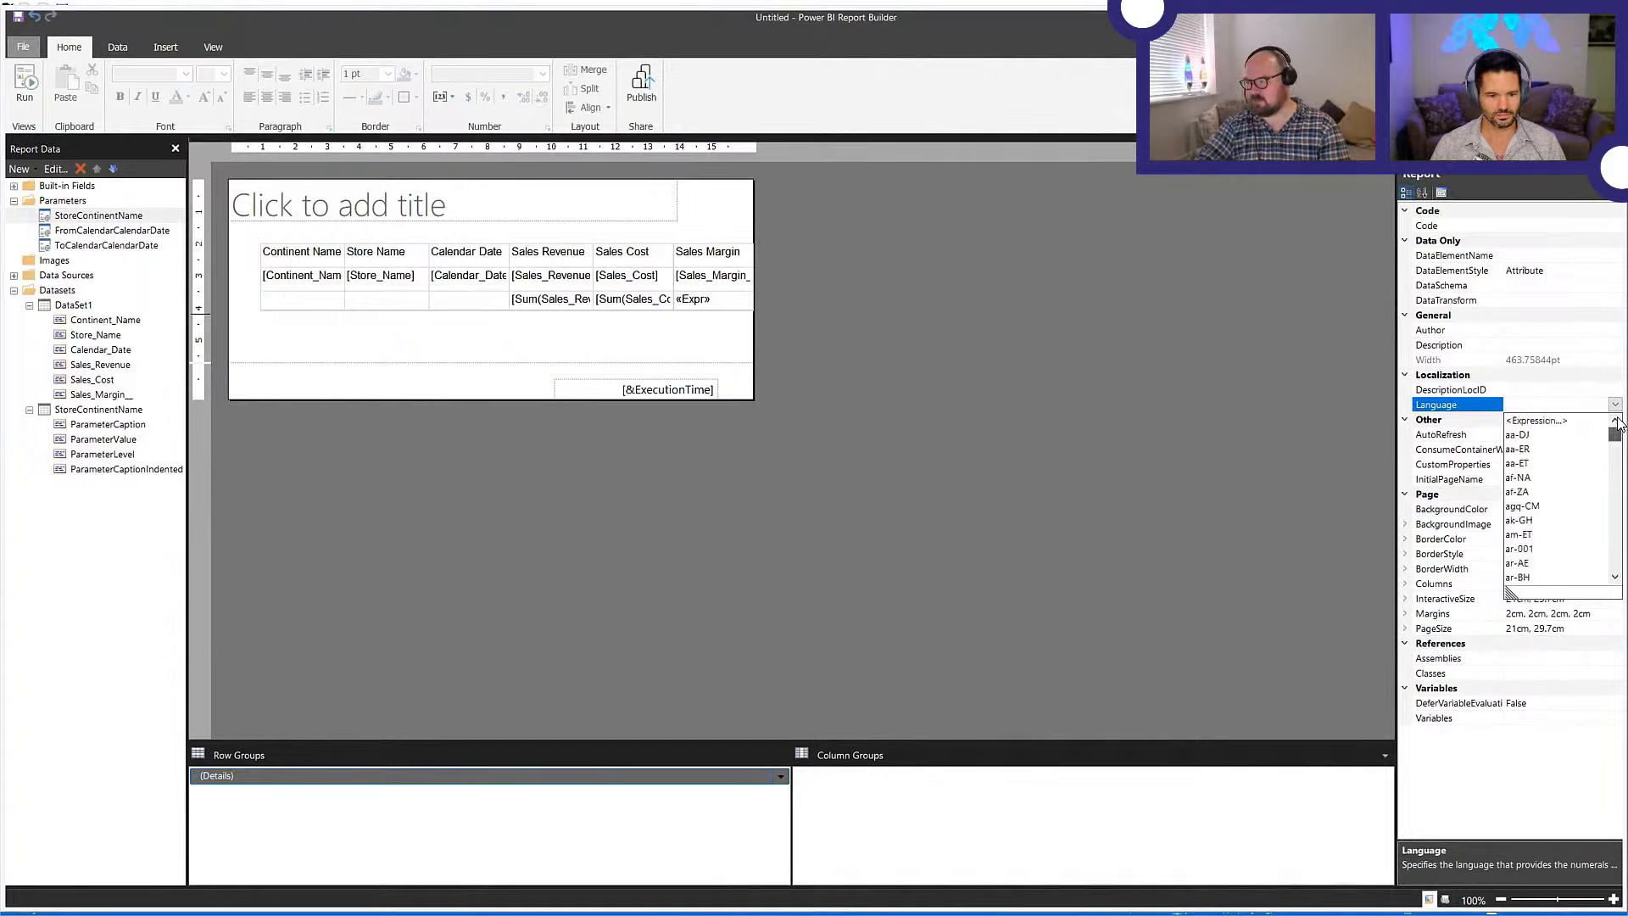
click(1117, 311)
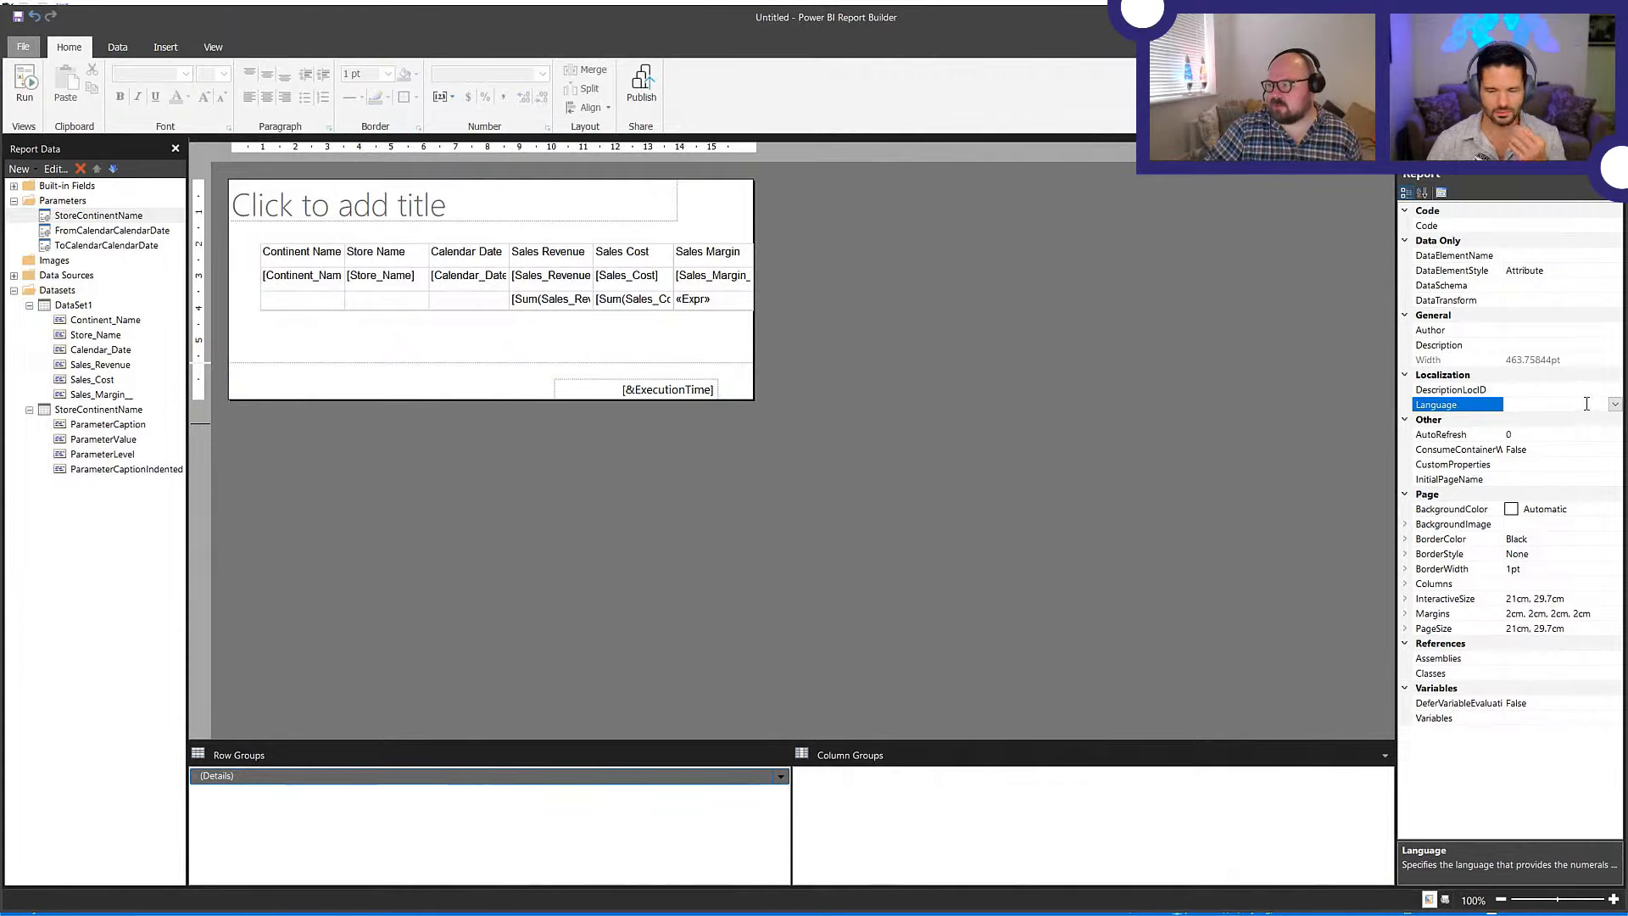
click(1615, 405)
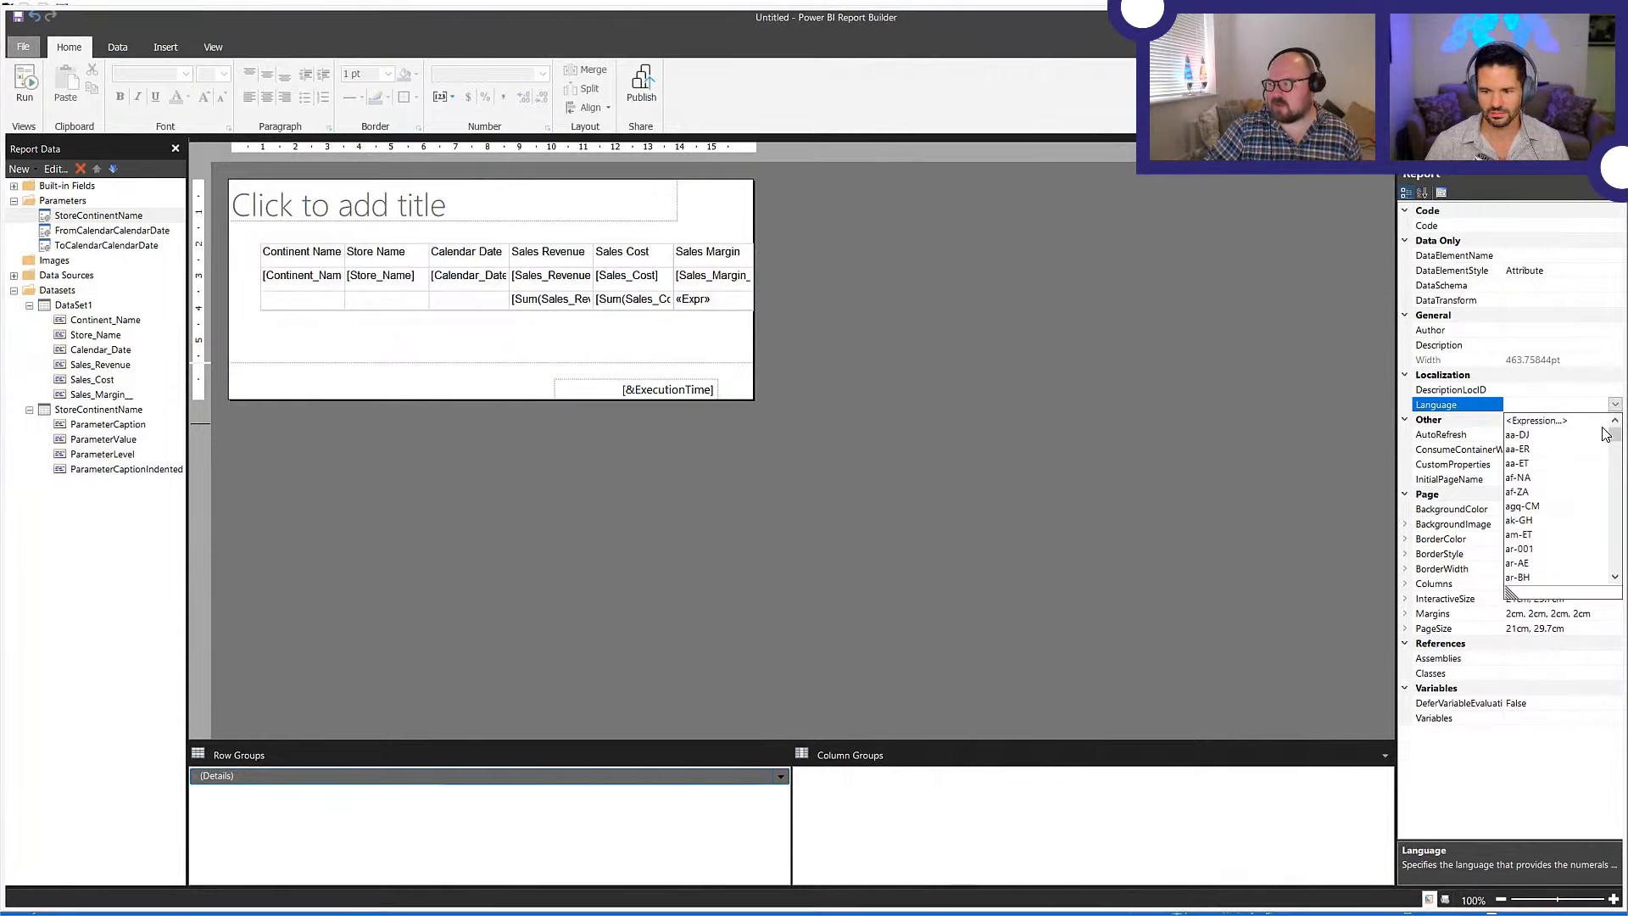
click(1597, 402)
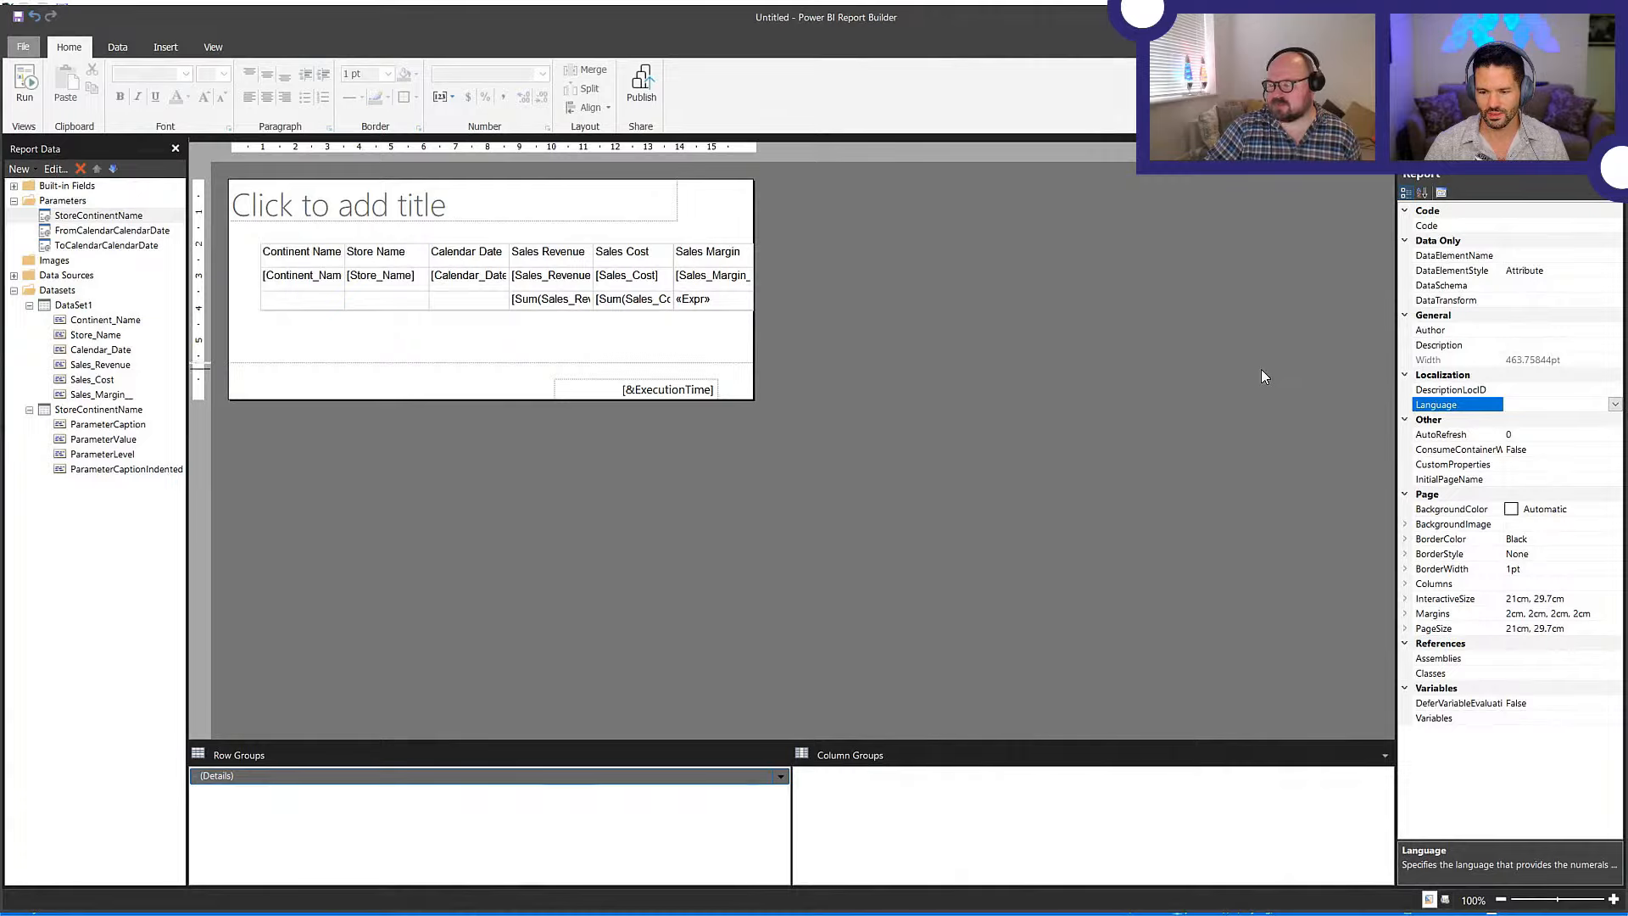
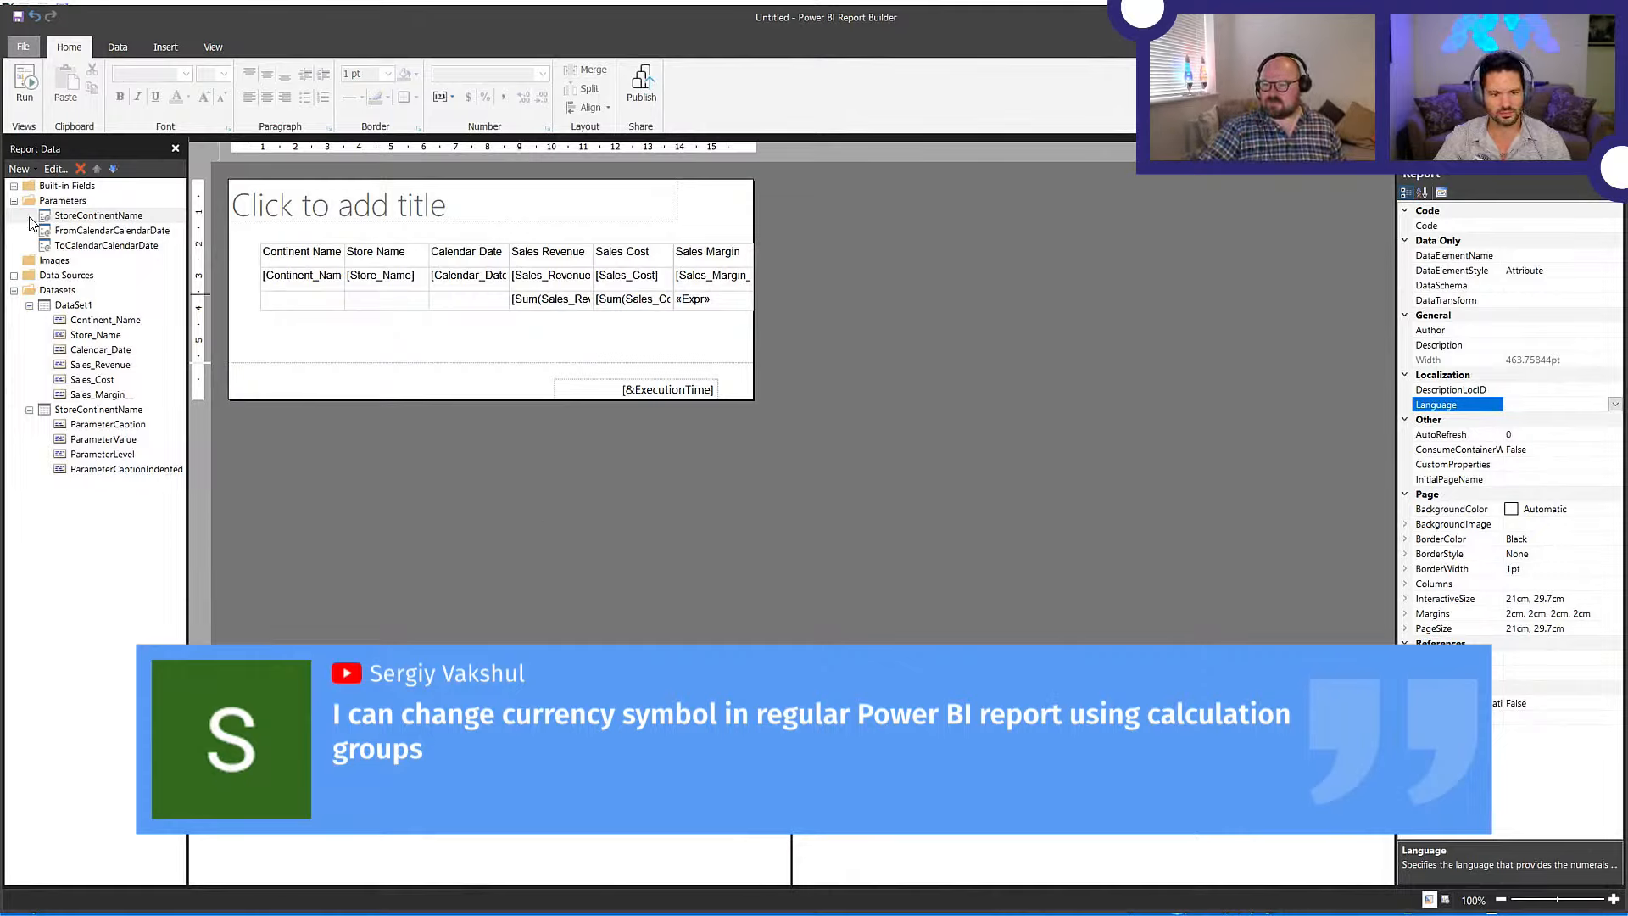
- Add Time Period from Time Intelligence as a filter in DataSet1's query and examine its selectable members without choosing one
right_click(80, 305)
click(146, 379)
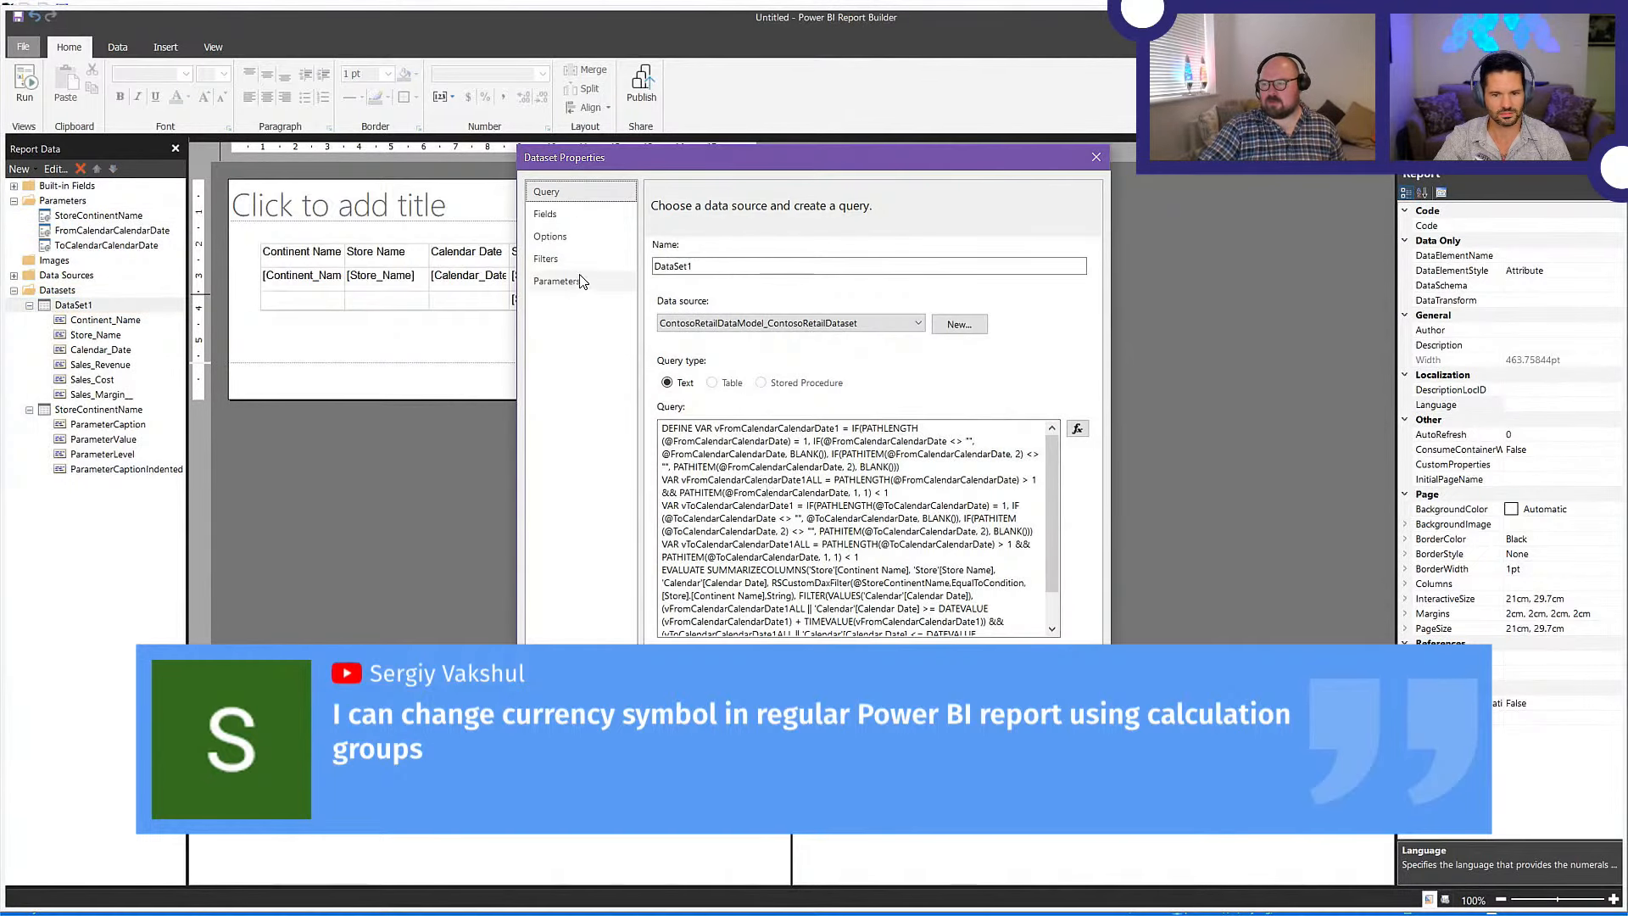
click(706, 657)
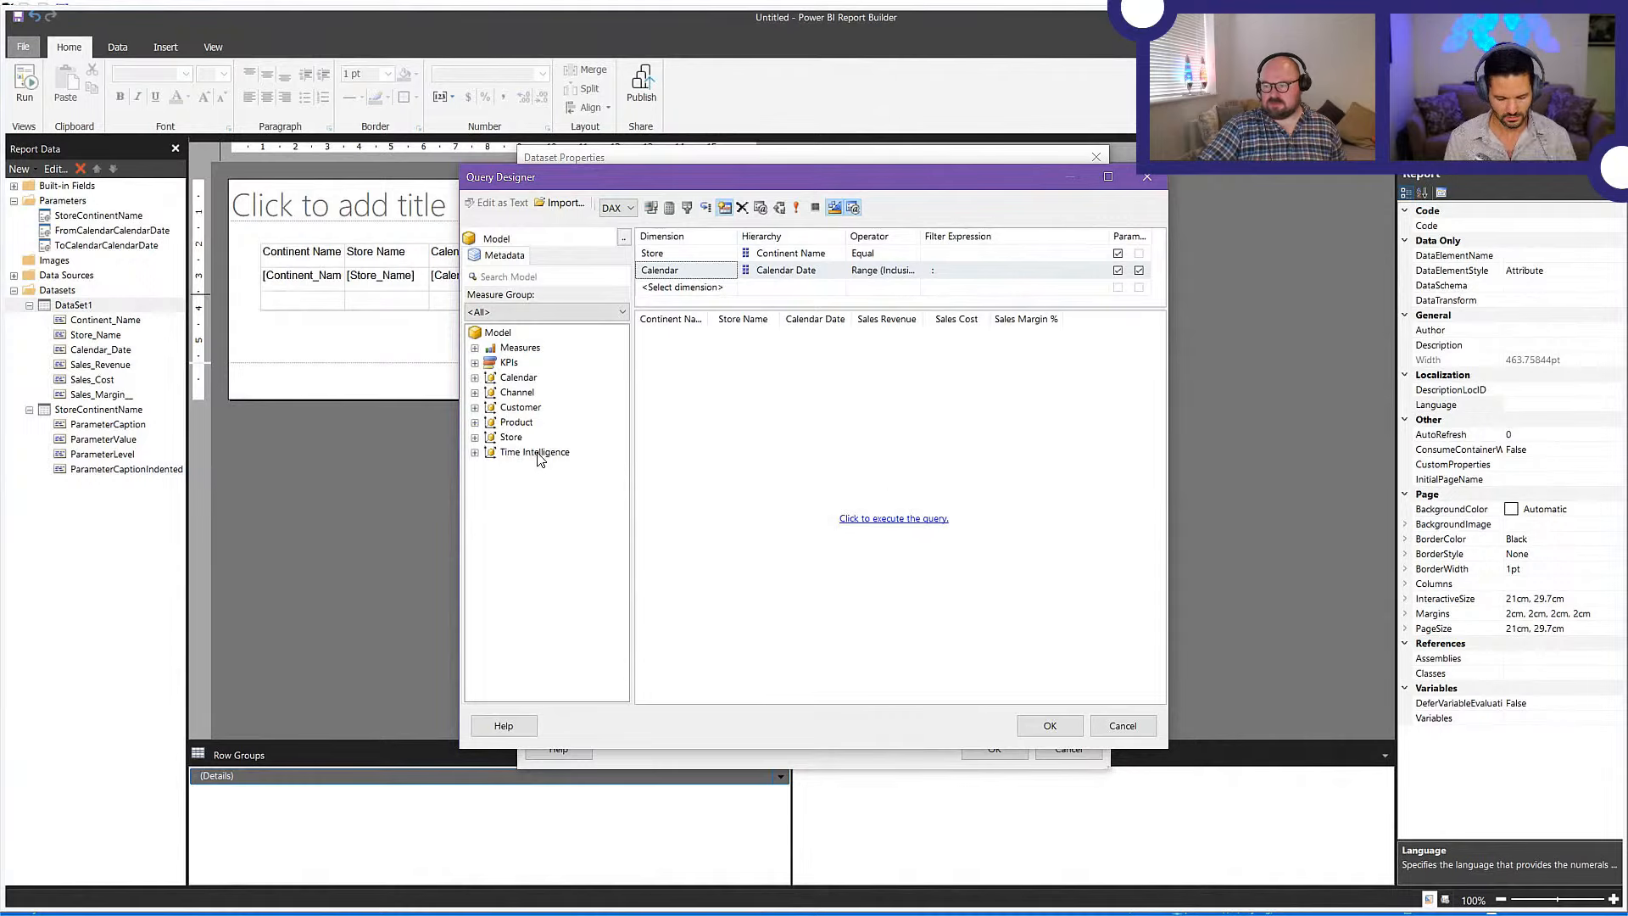
click(474, 451)
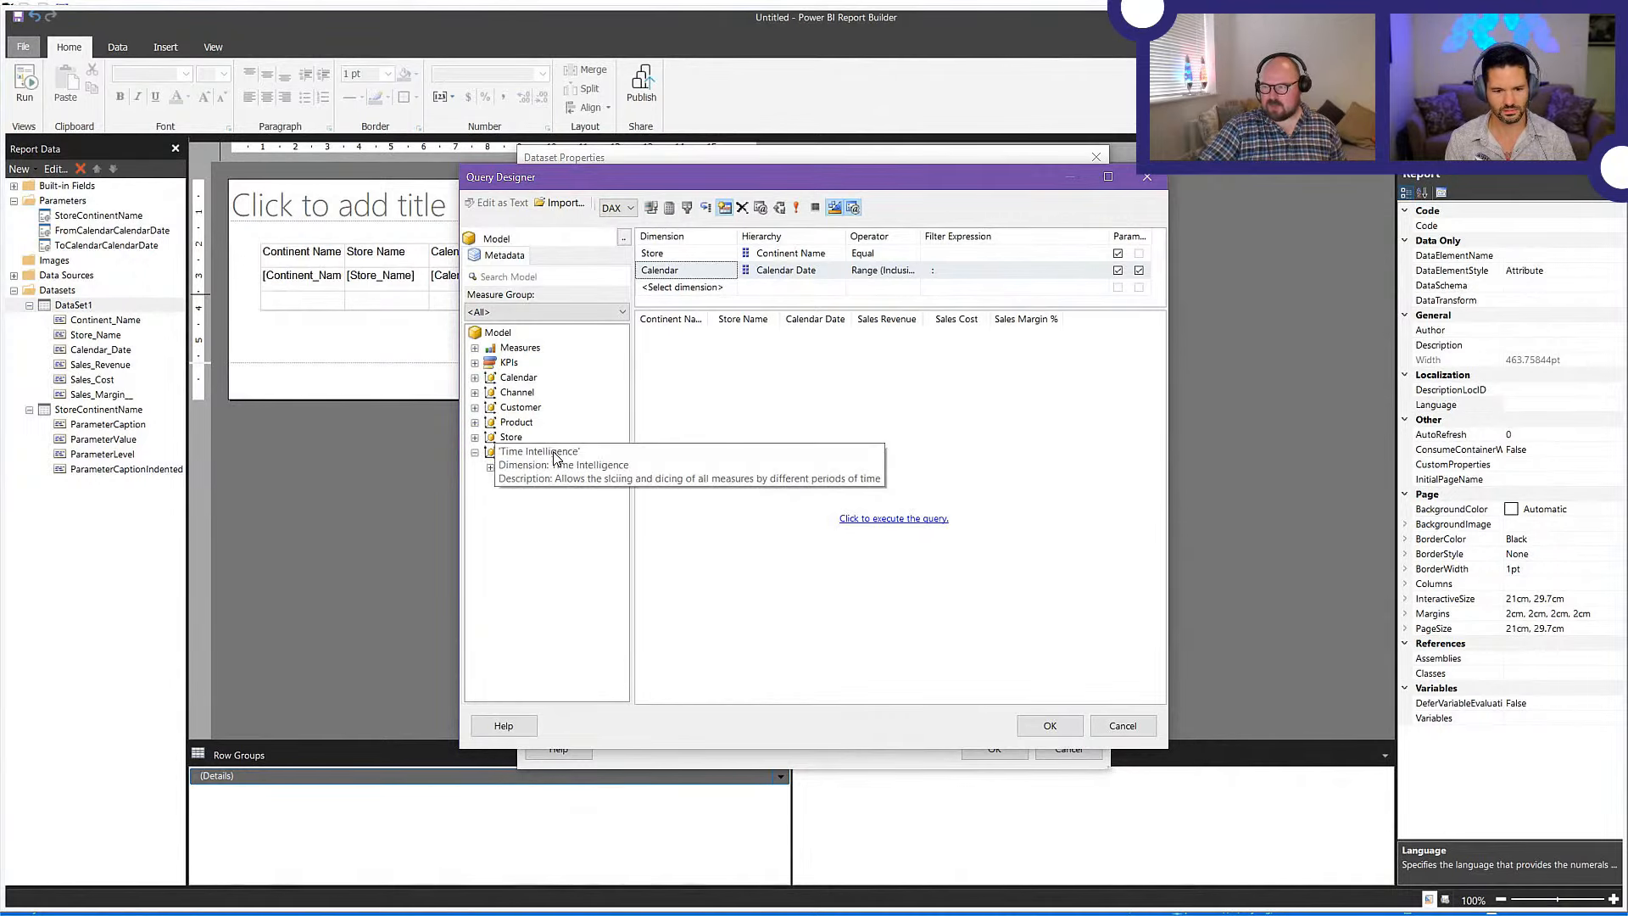
click(490, 467)
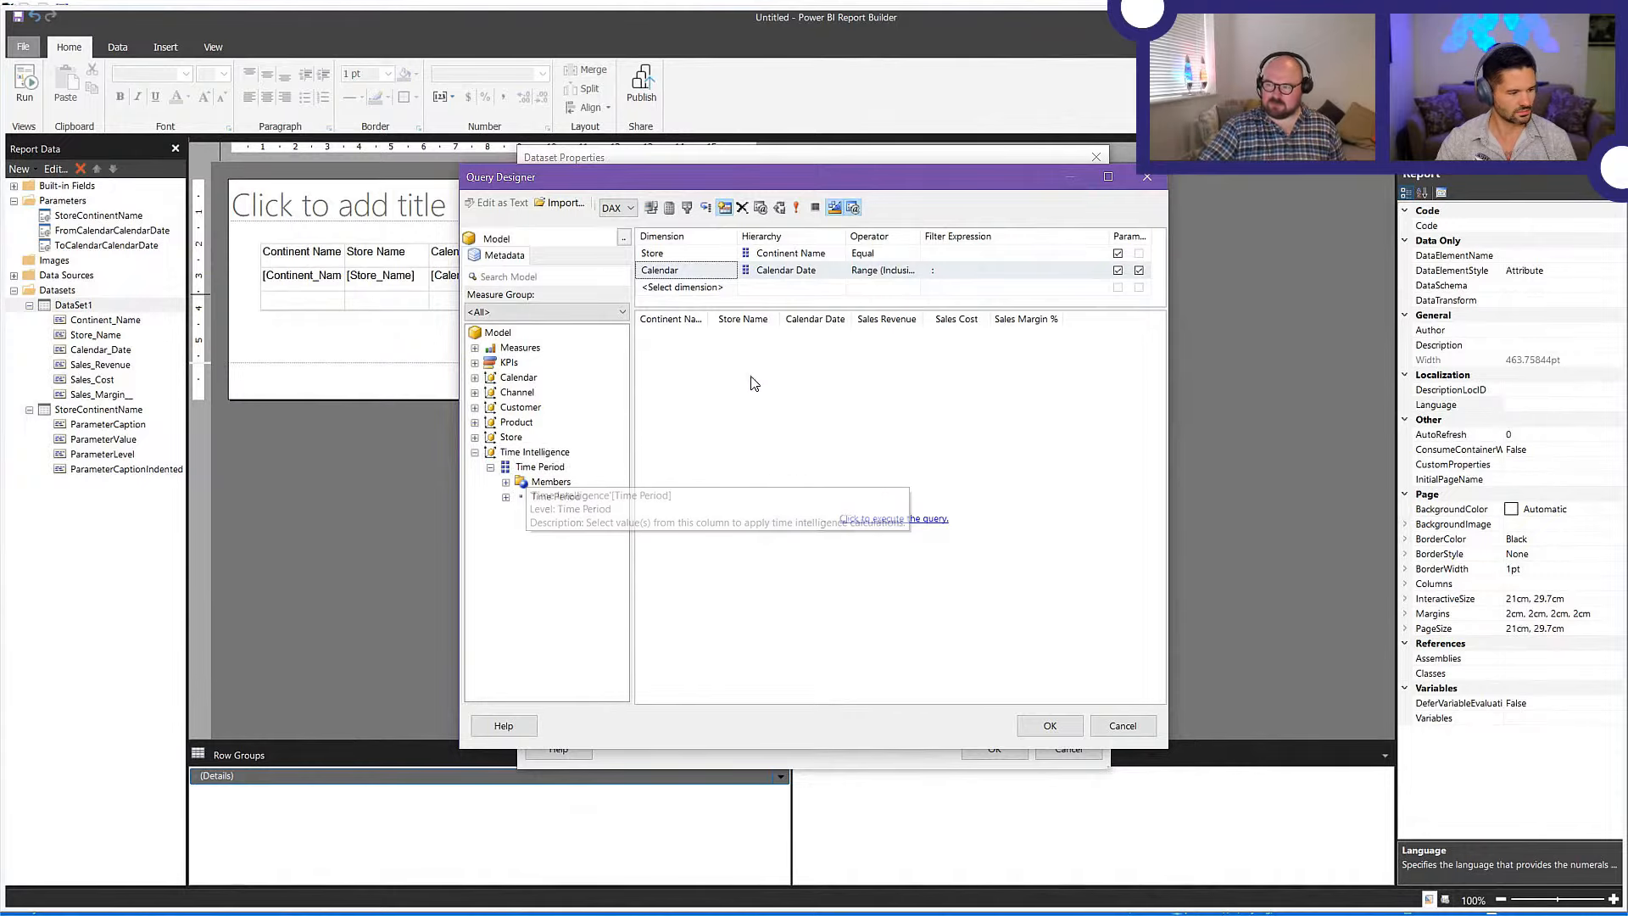
drag(554, 498, 704, 293)
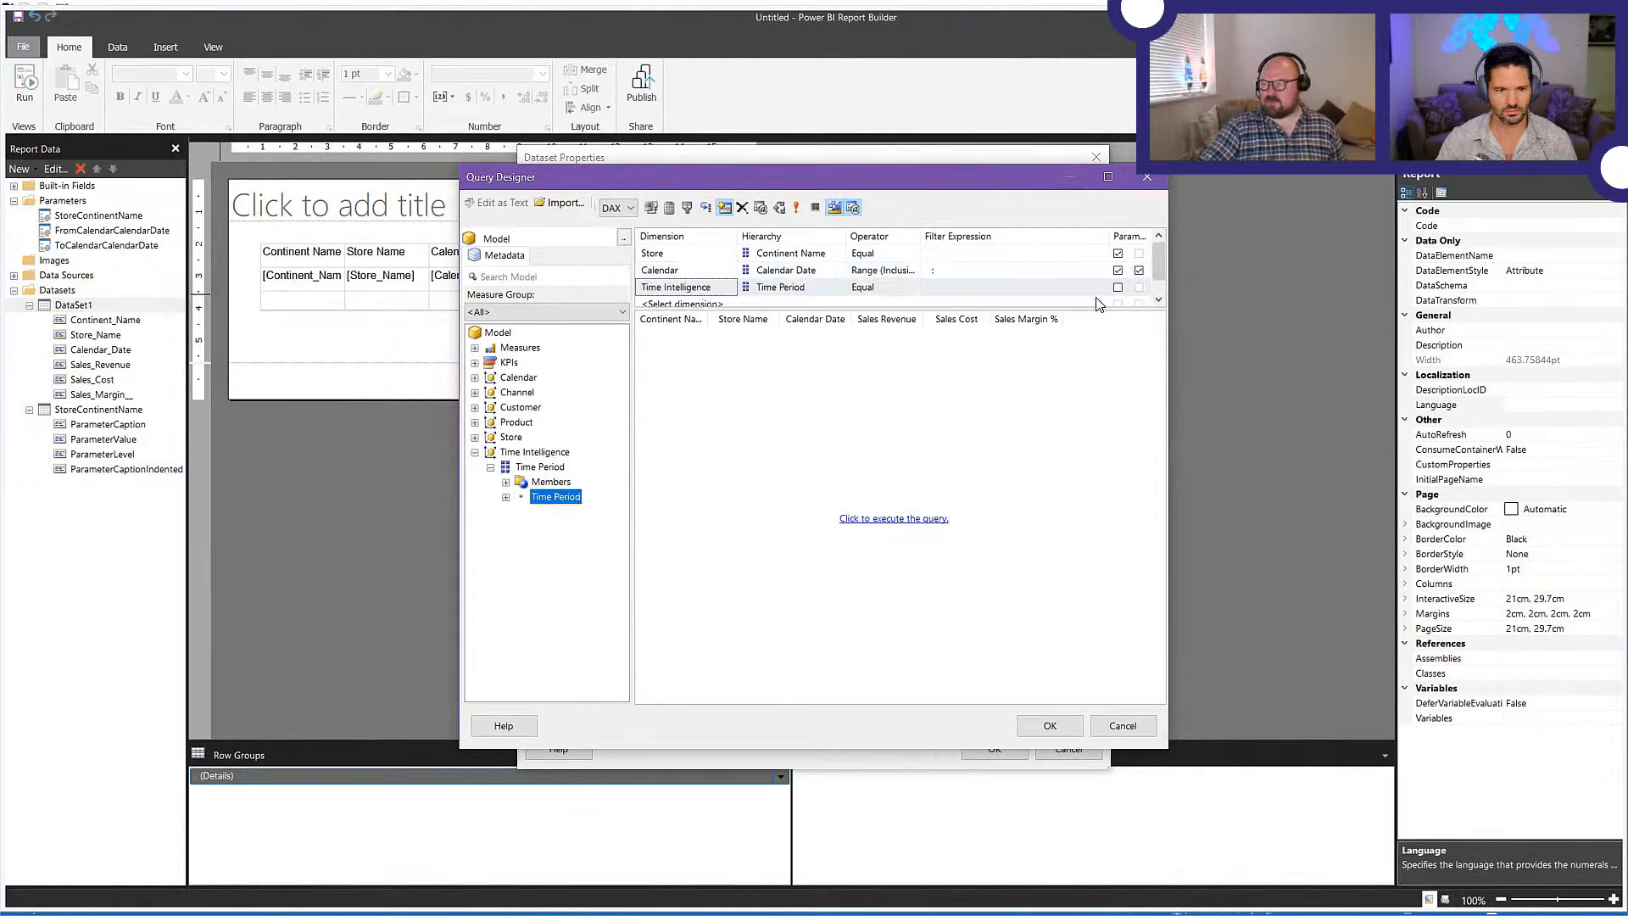
click(1066, 289)
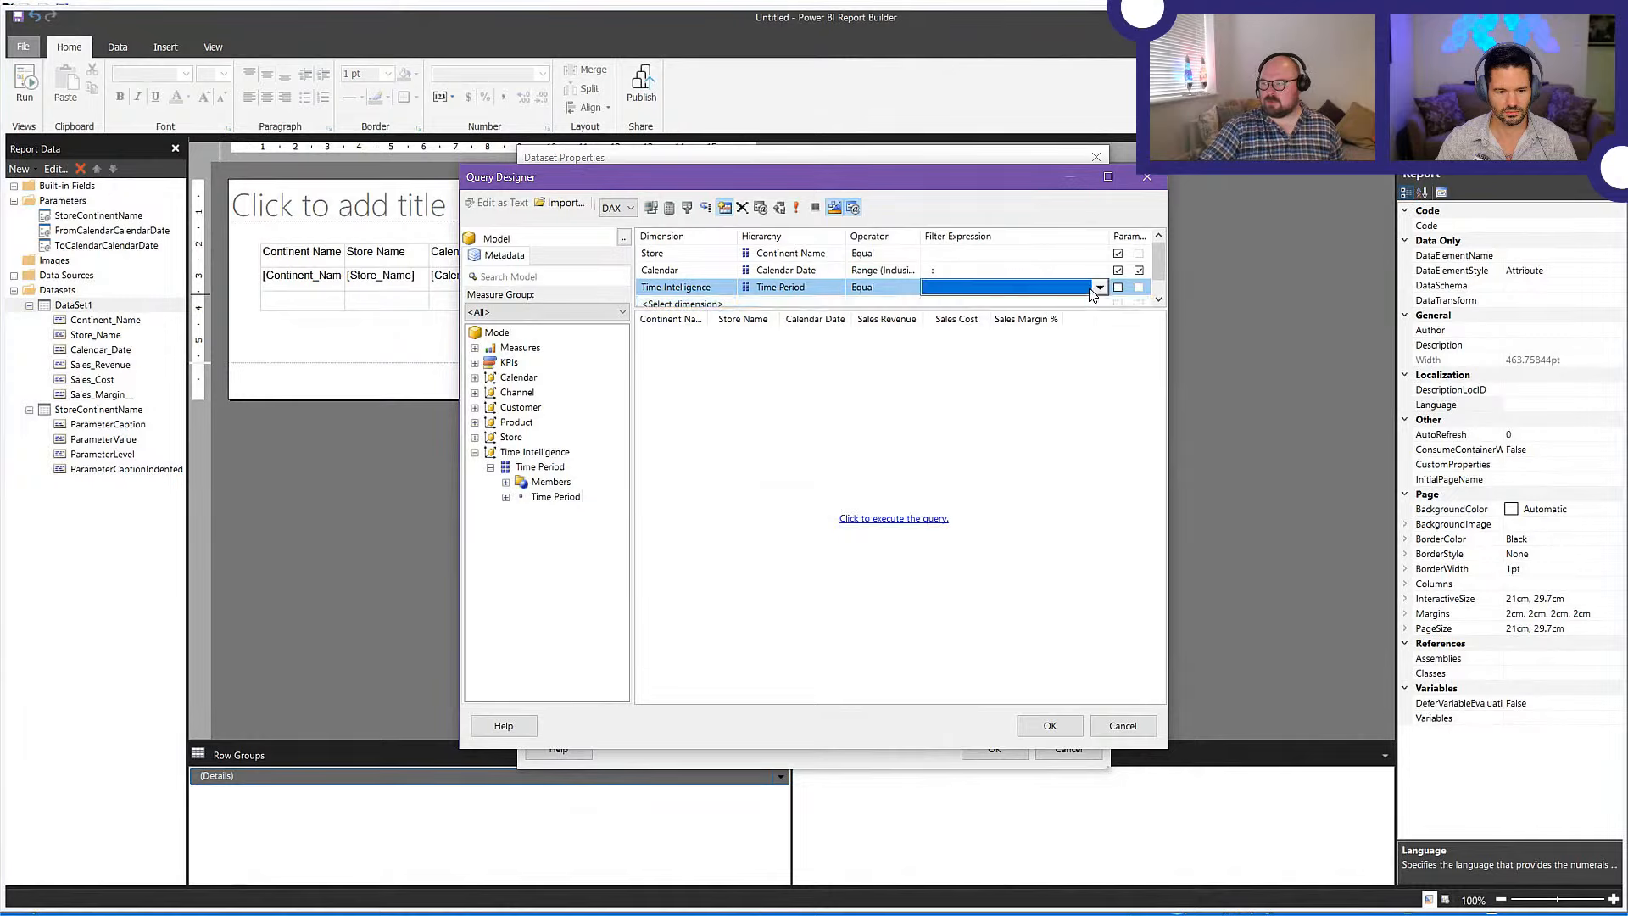
click(1098, 288)
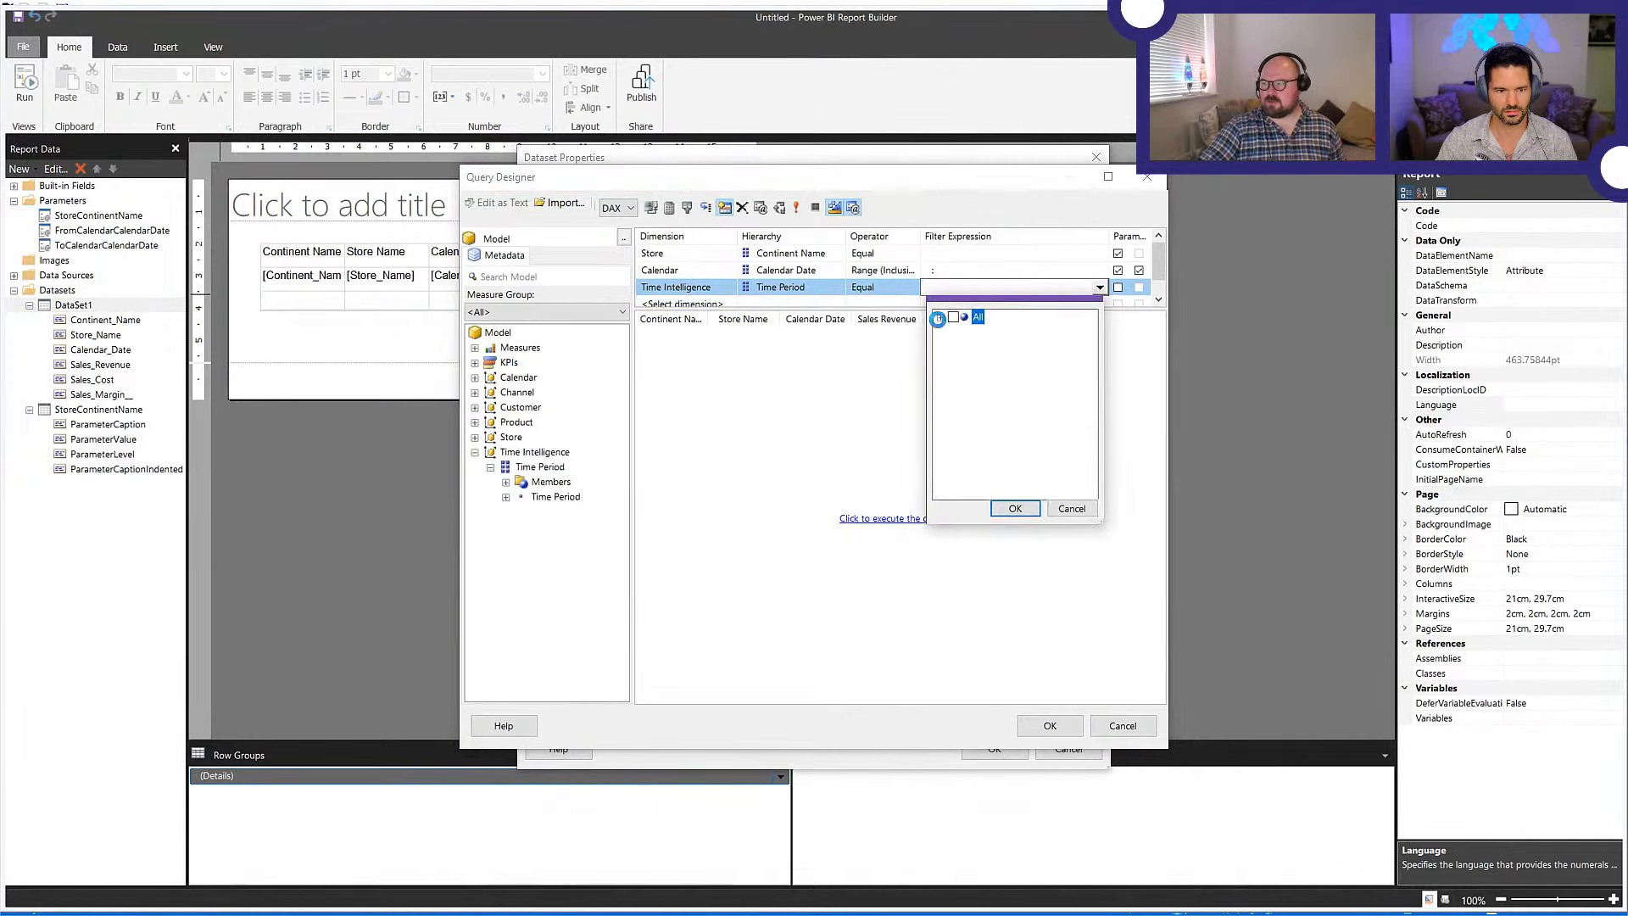
click(938, 318)
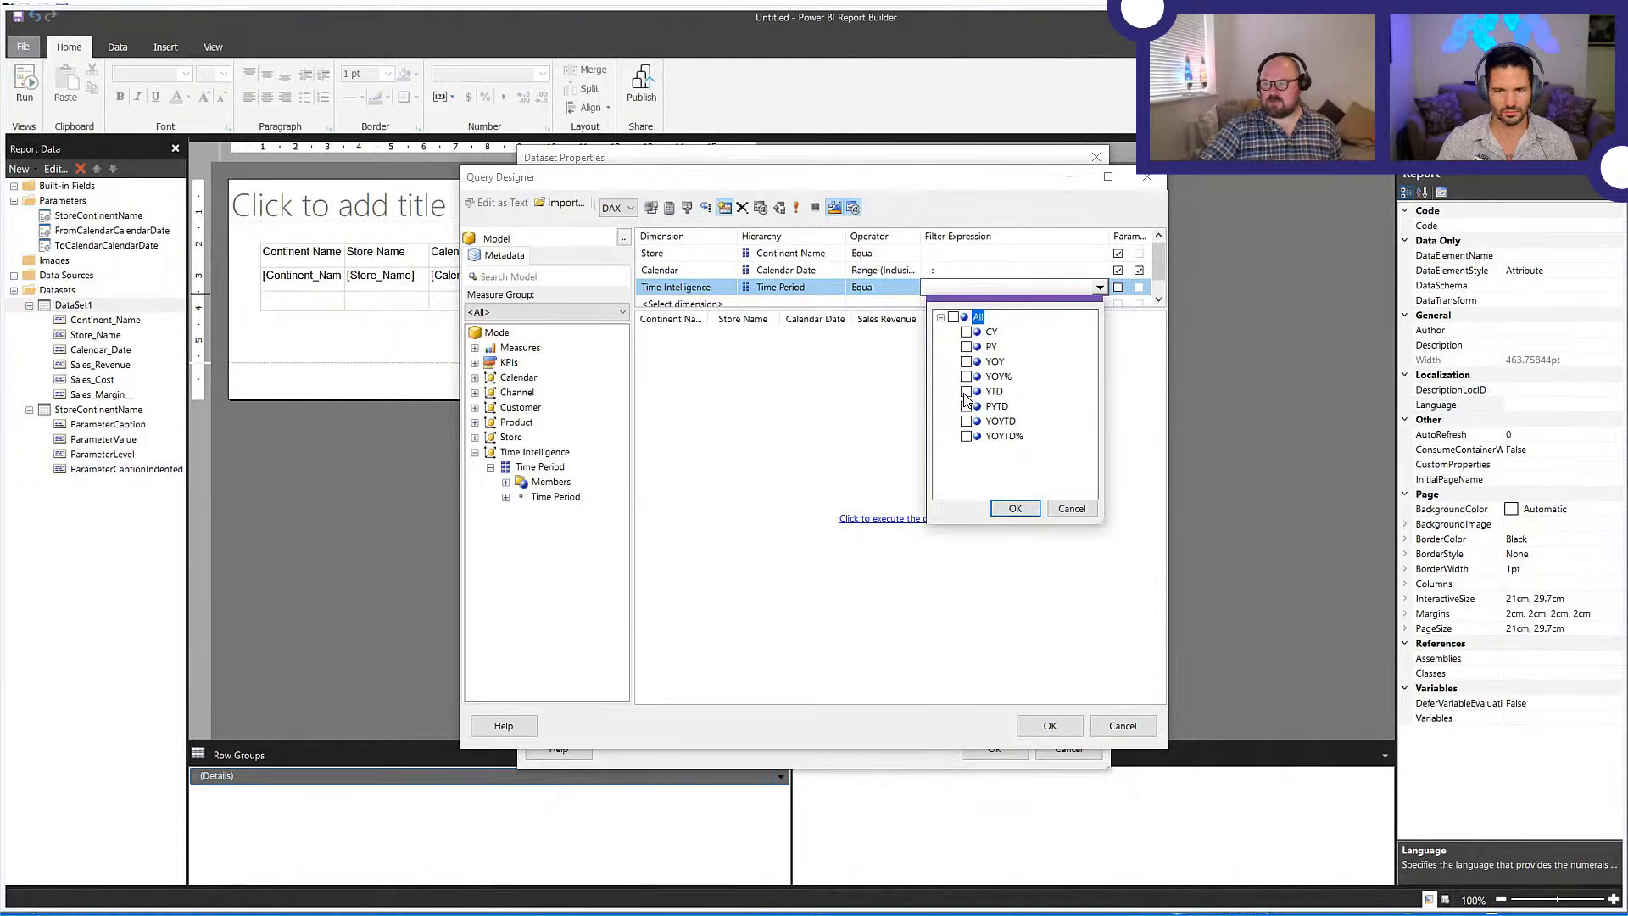
click(1069, 508)
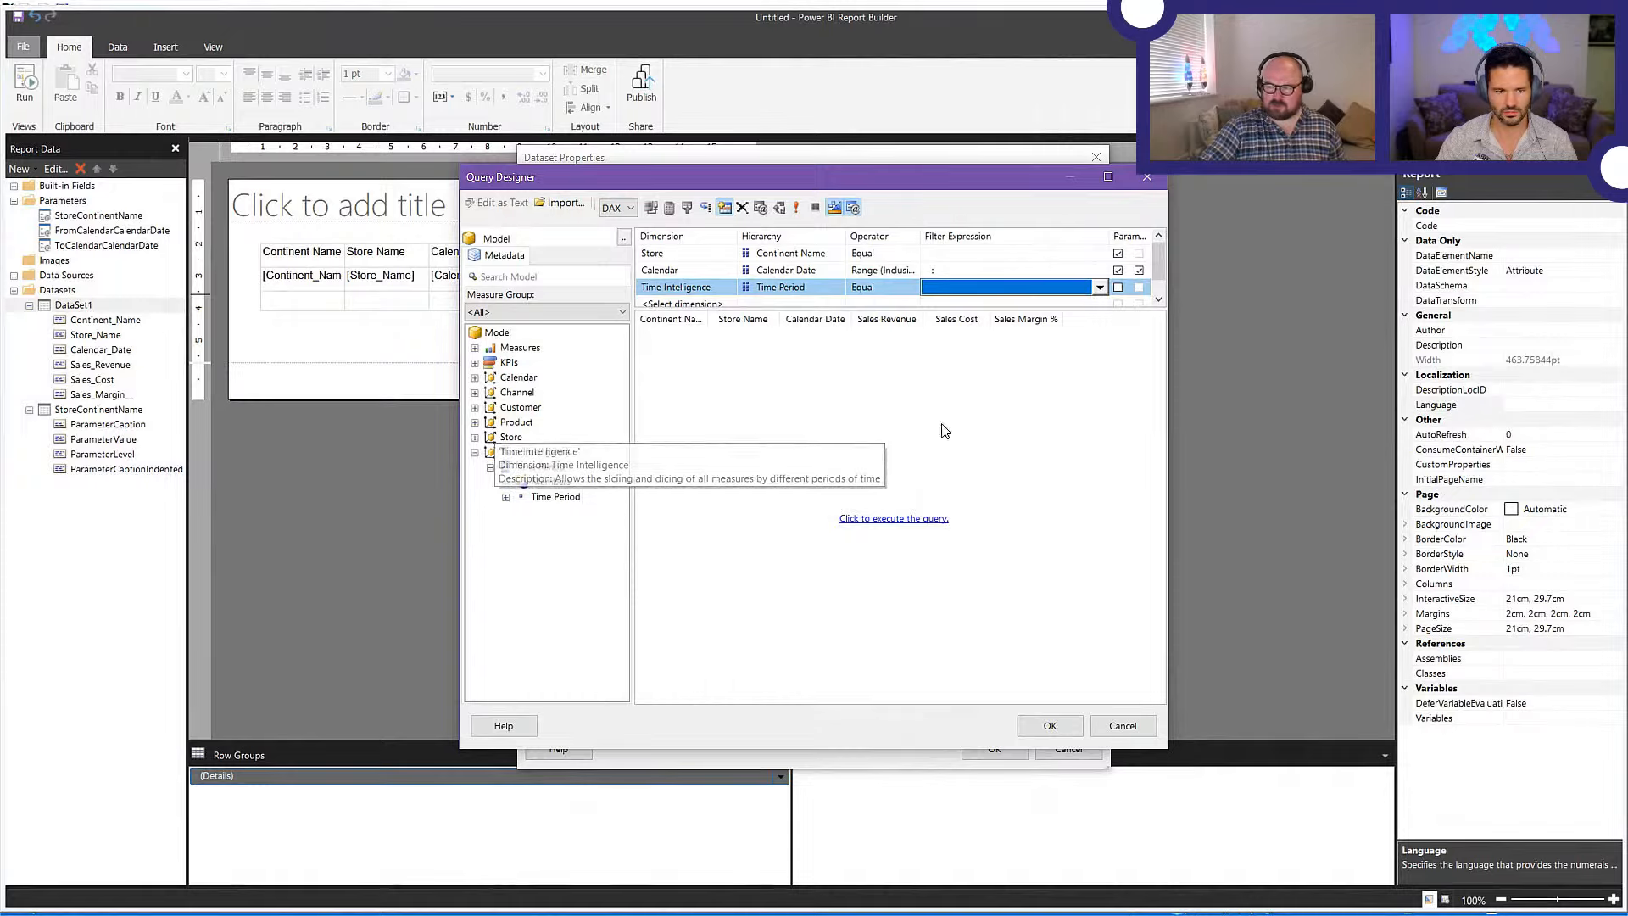
- Remove the Time Period filter from DataSet1's query and leave the query and dataset properties without saving
click(712, 288)
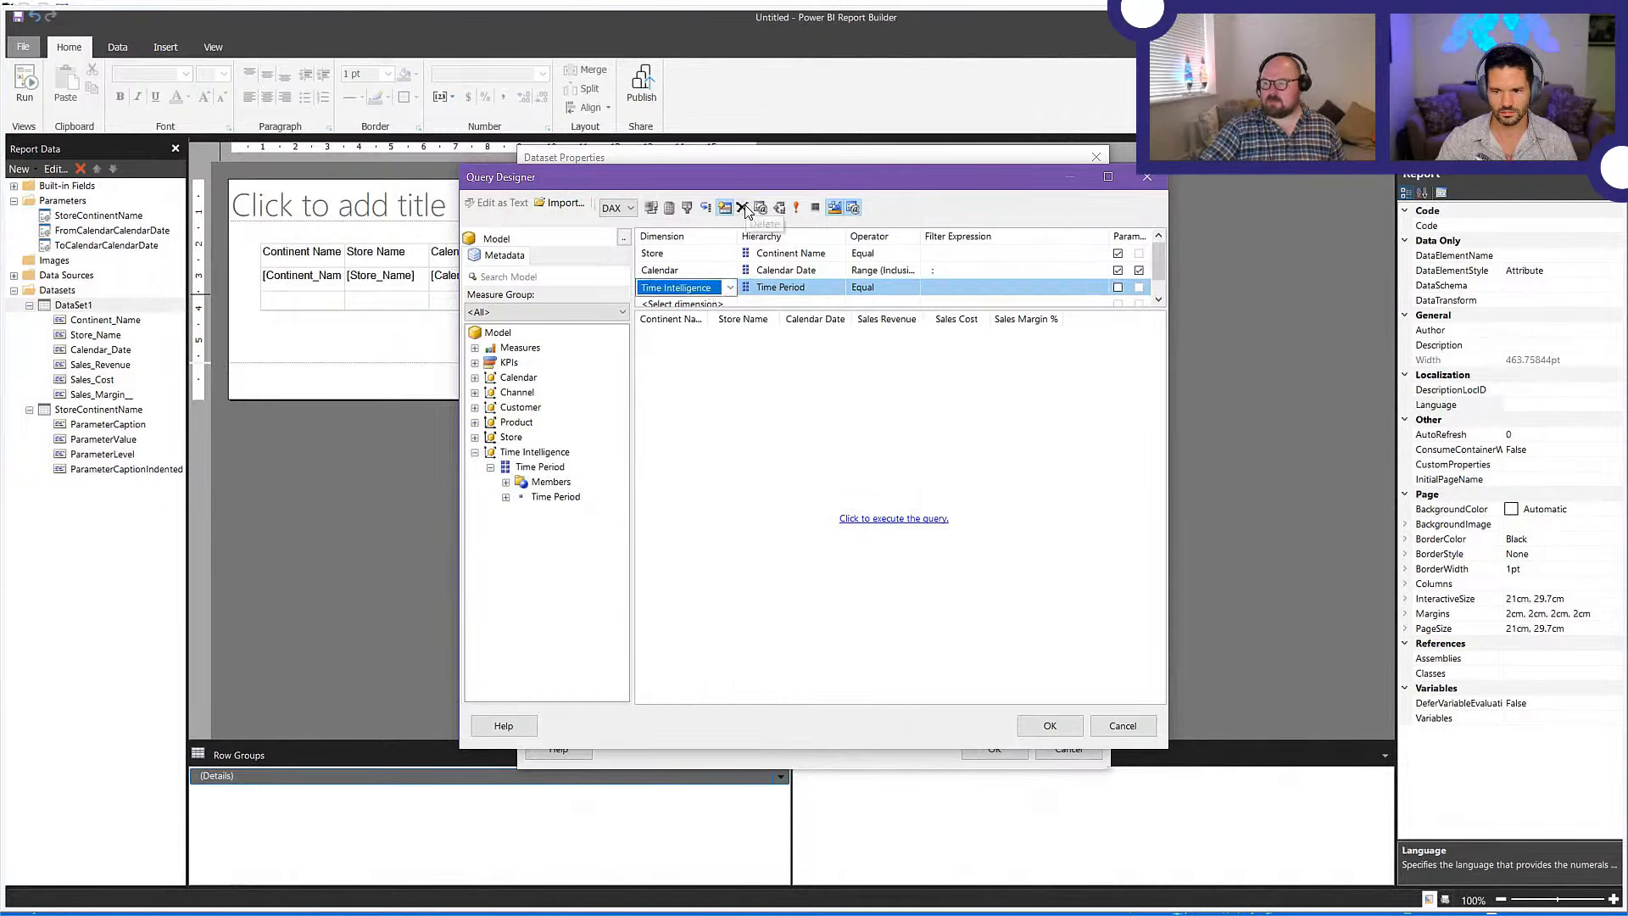
click(743, 208)
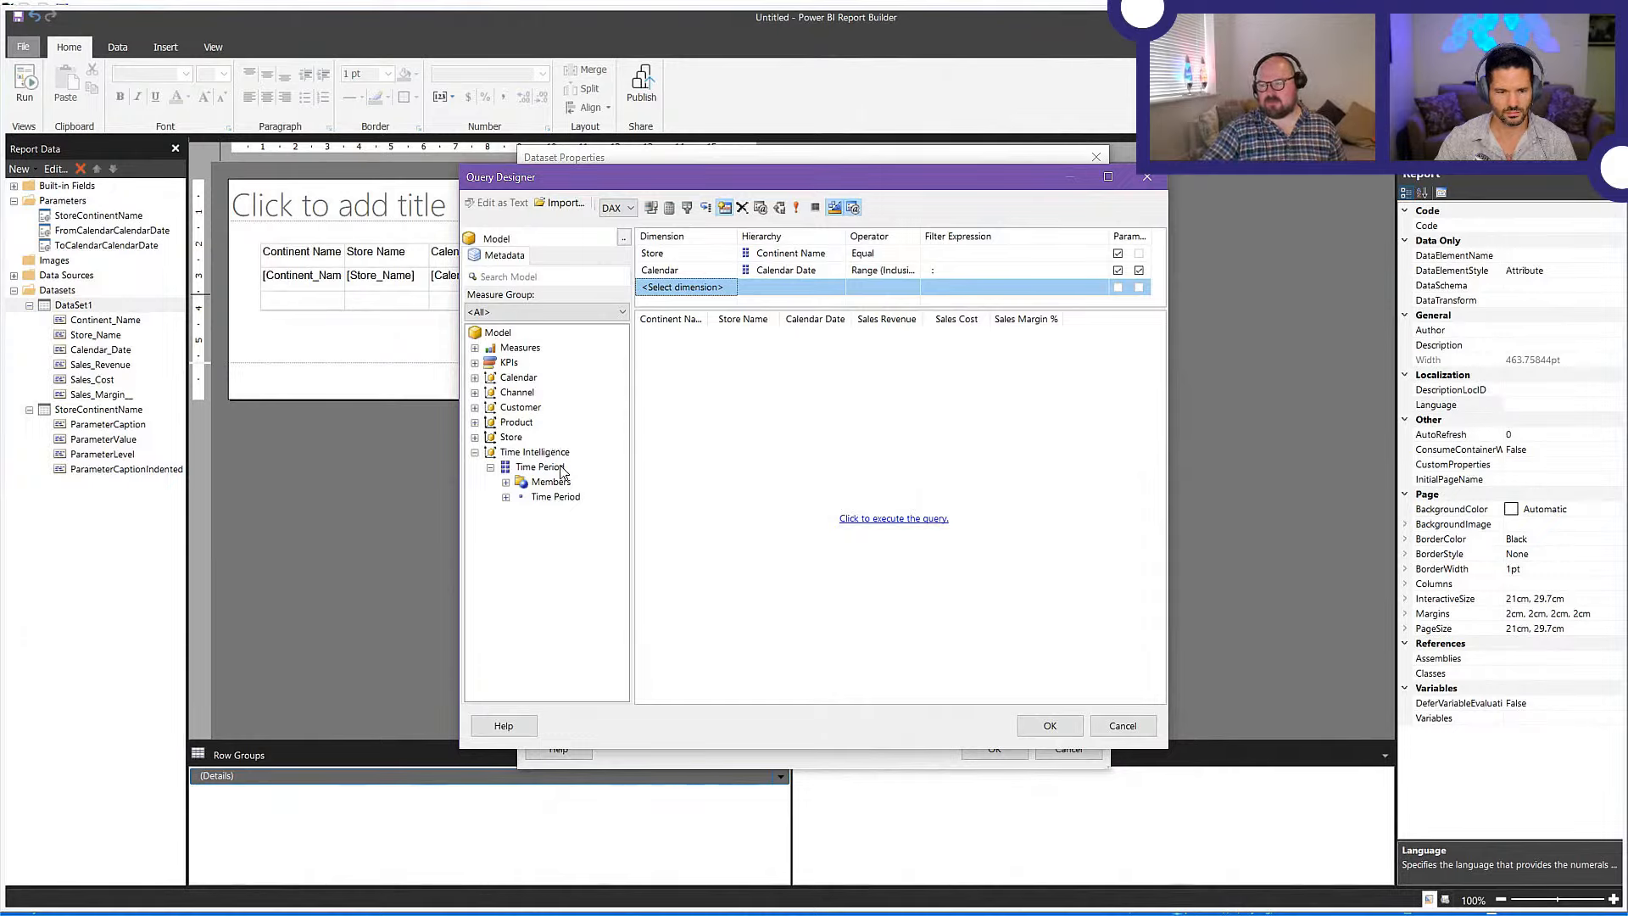
double_click(486, 454)
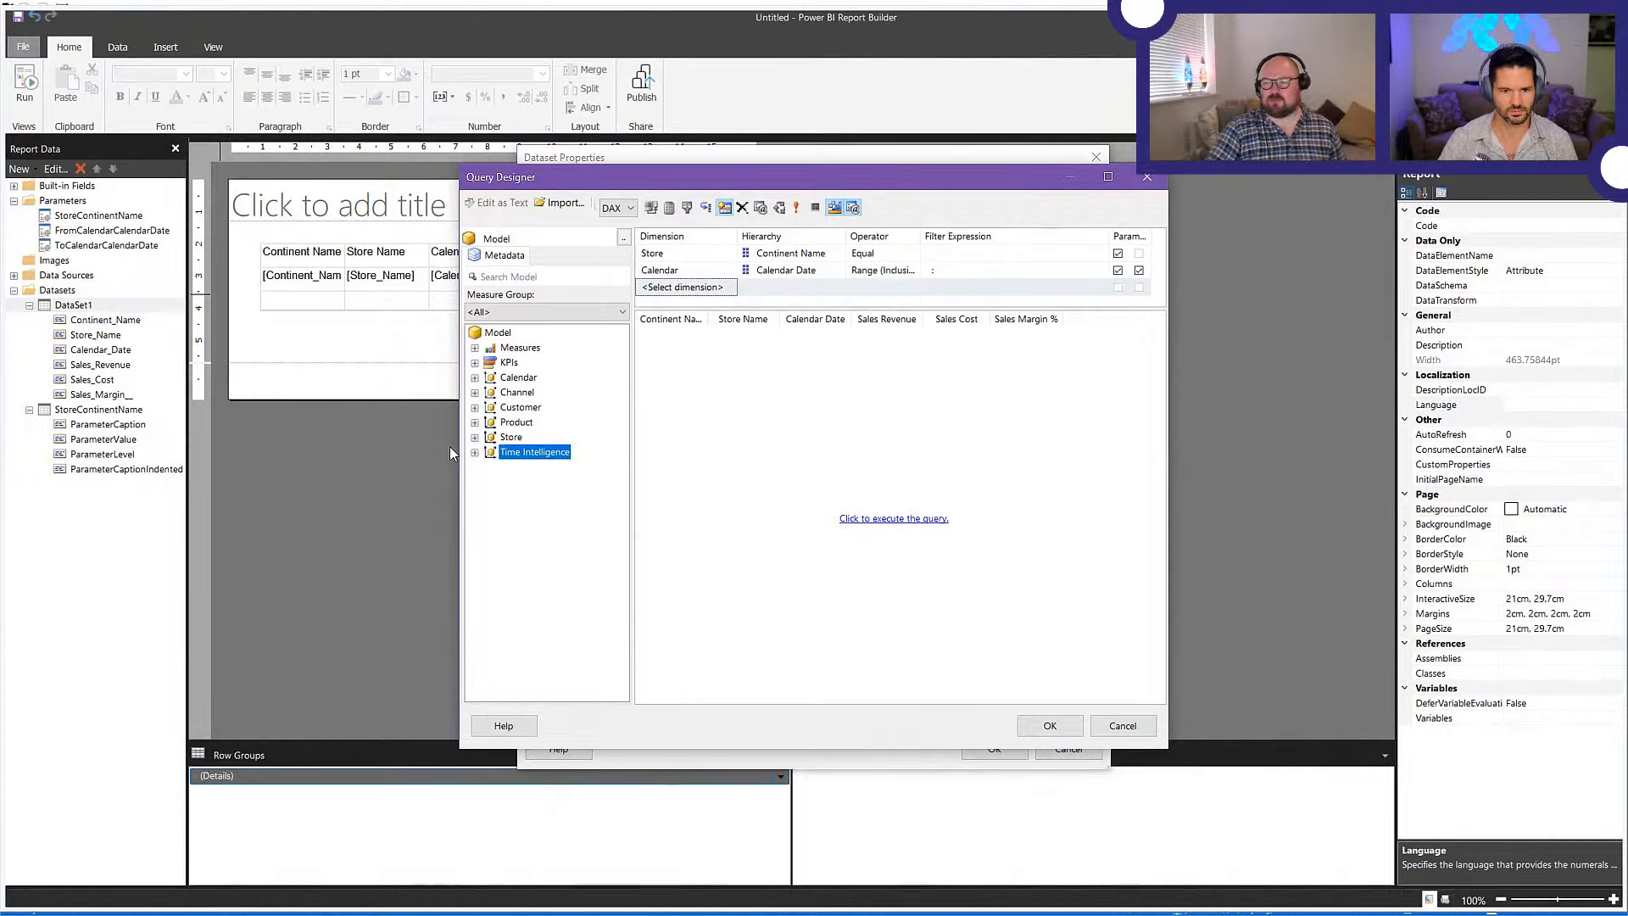
click(1146, 730)
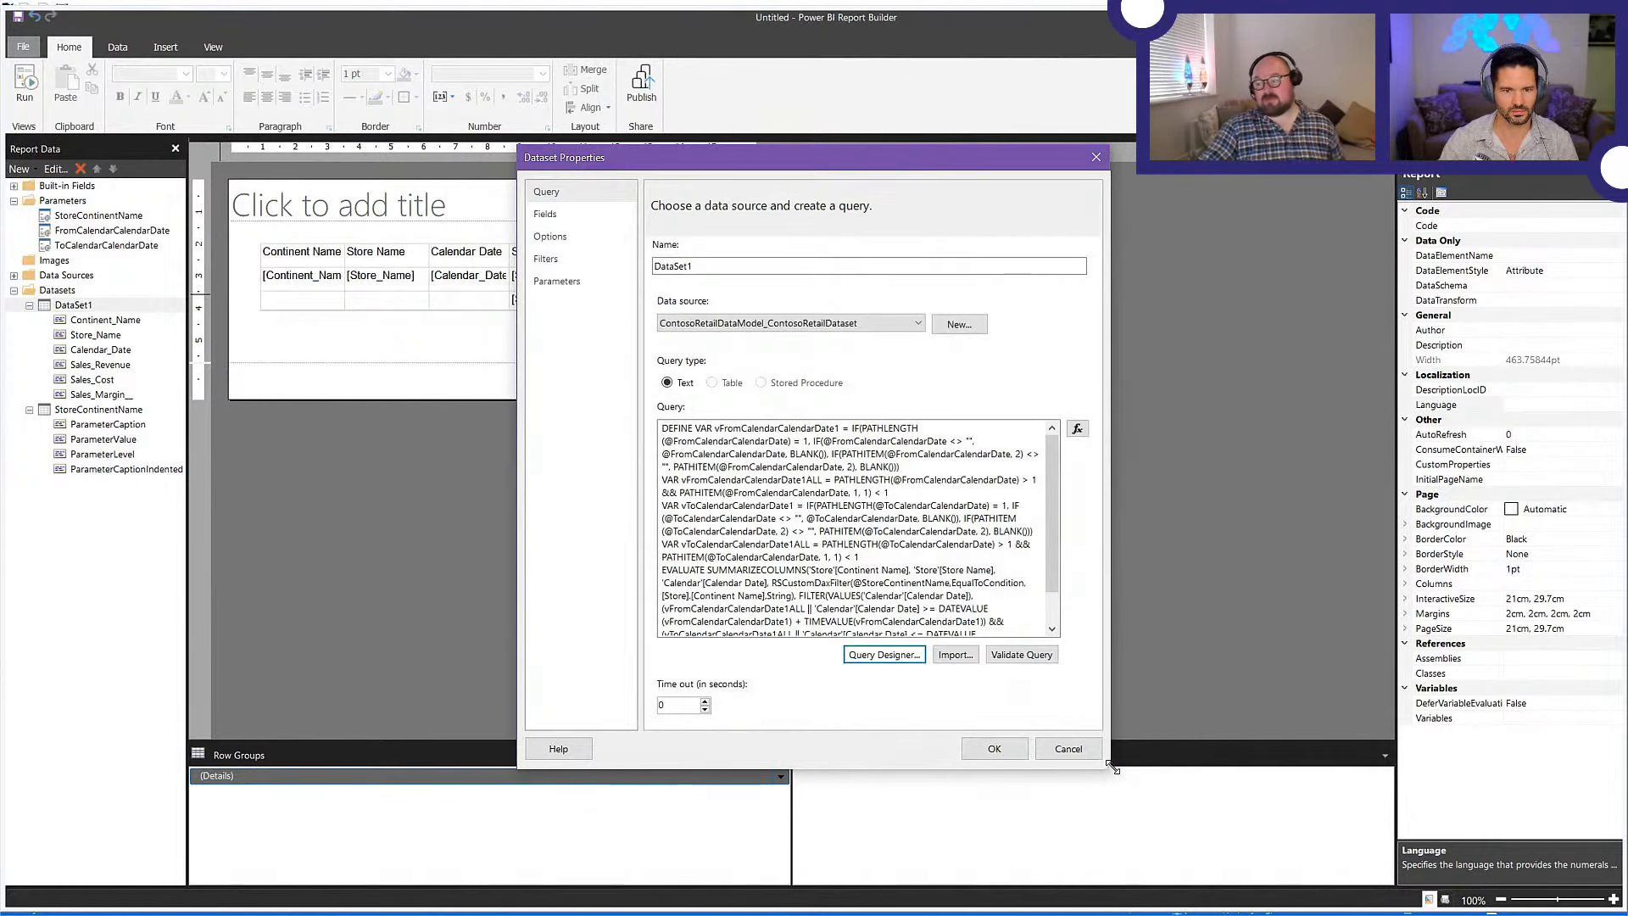
click(1099, 754)
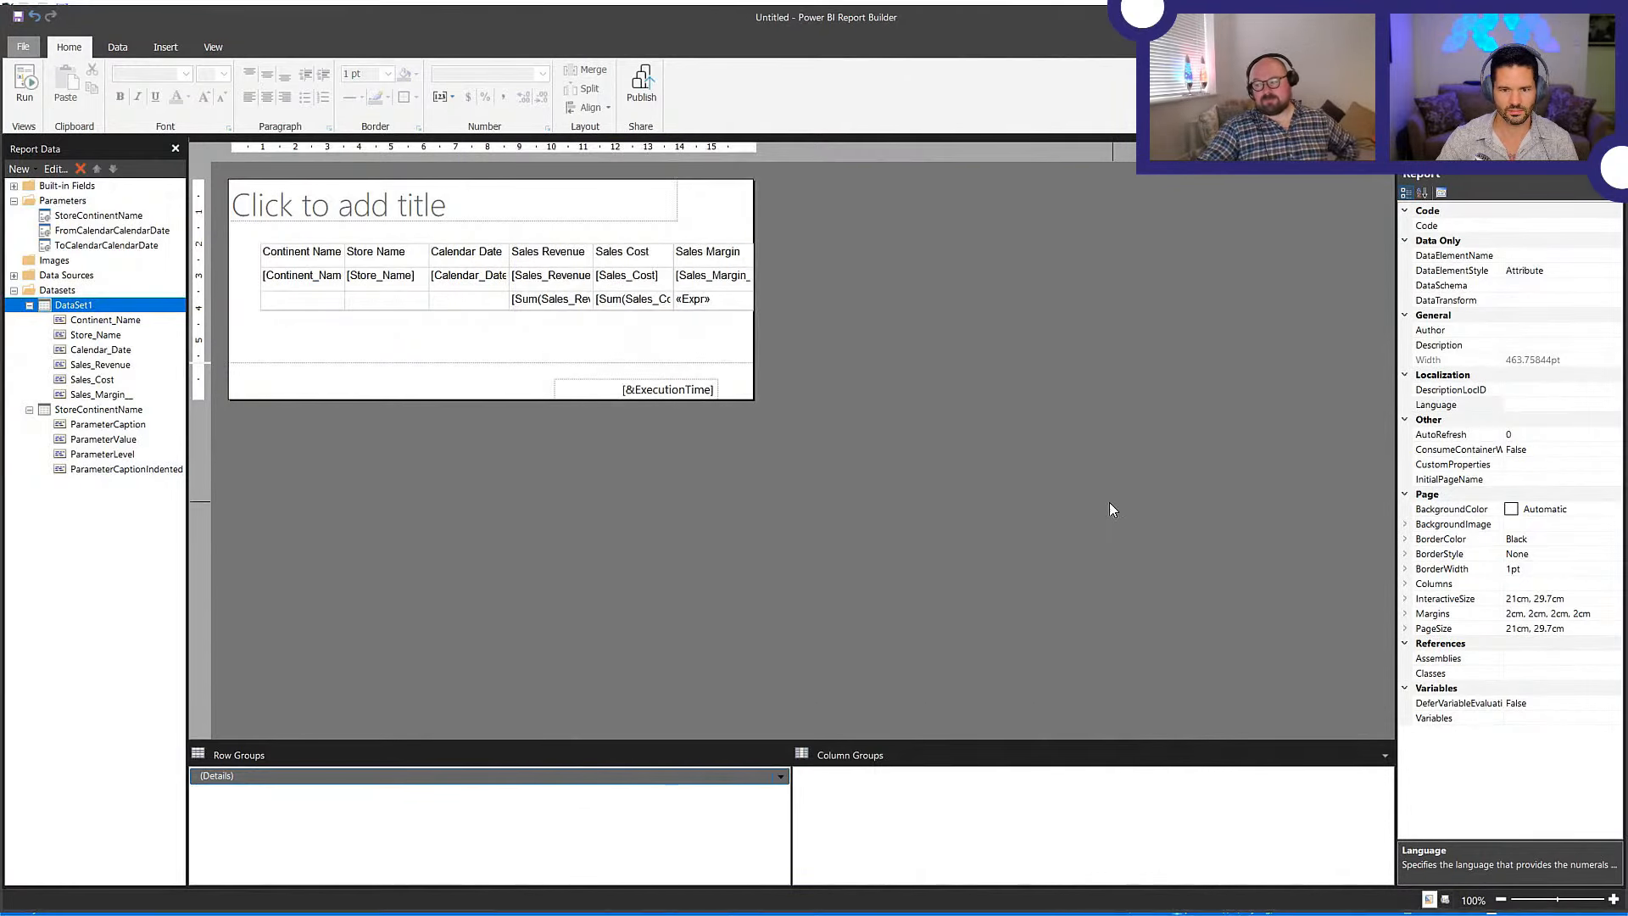
- Move the sales table up to the left edge of the report body, directly beneath the title box
click(293, 316)
click(293, 300)
click(289, 251)
click(269, 245)
drag(269, 244, 240, 225)
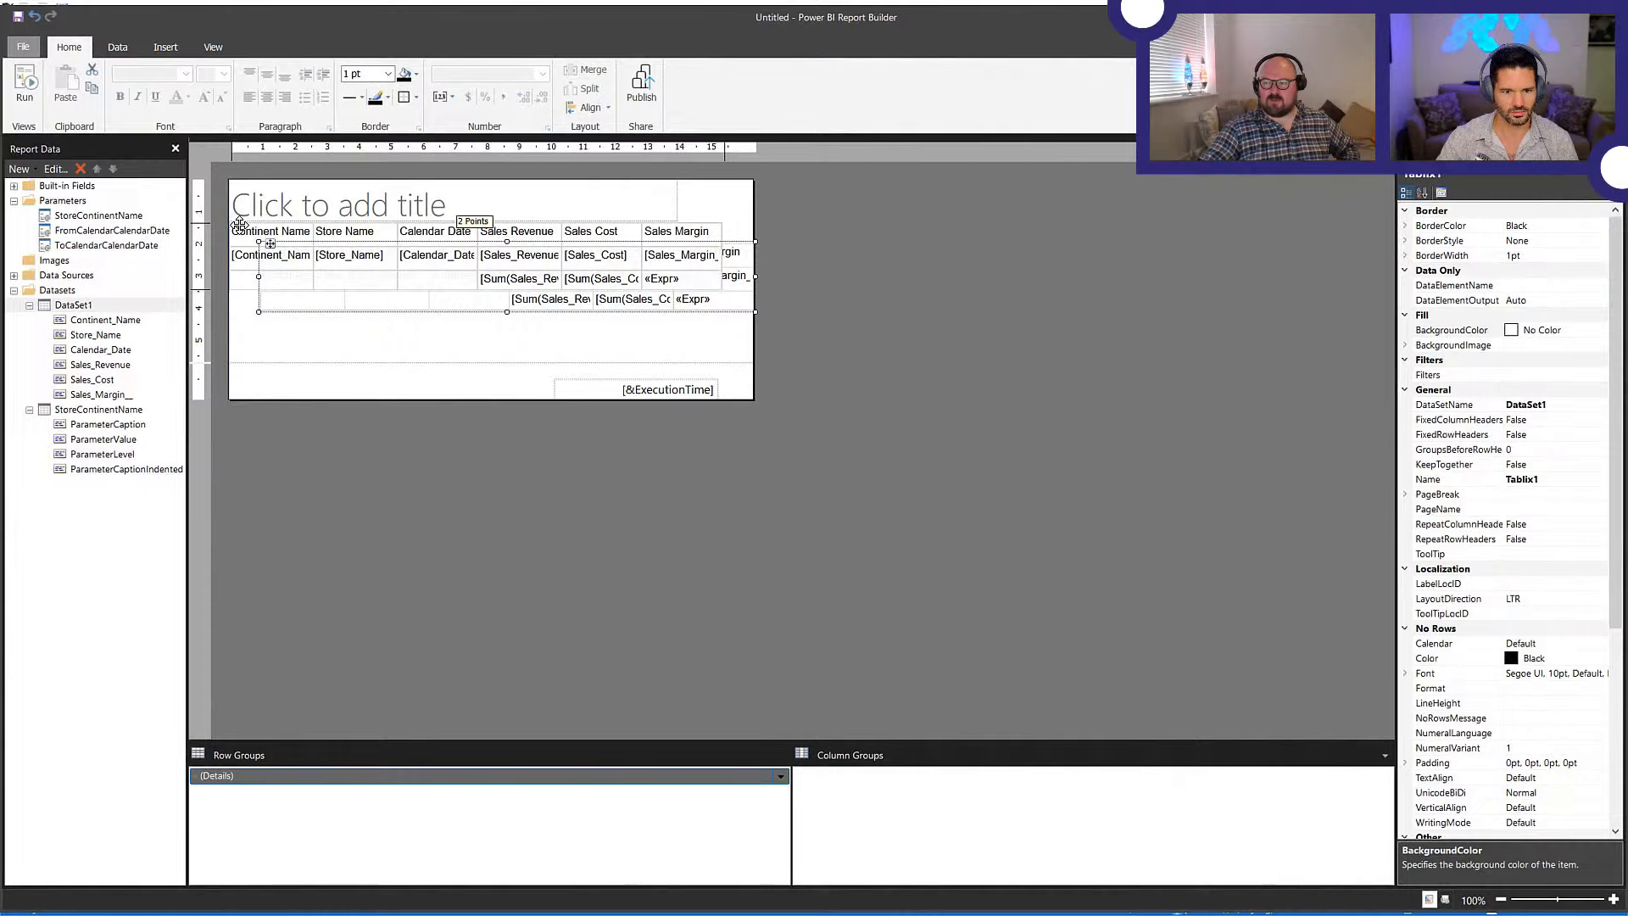
click(672, 350)
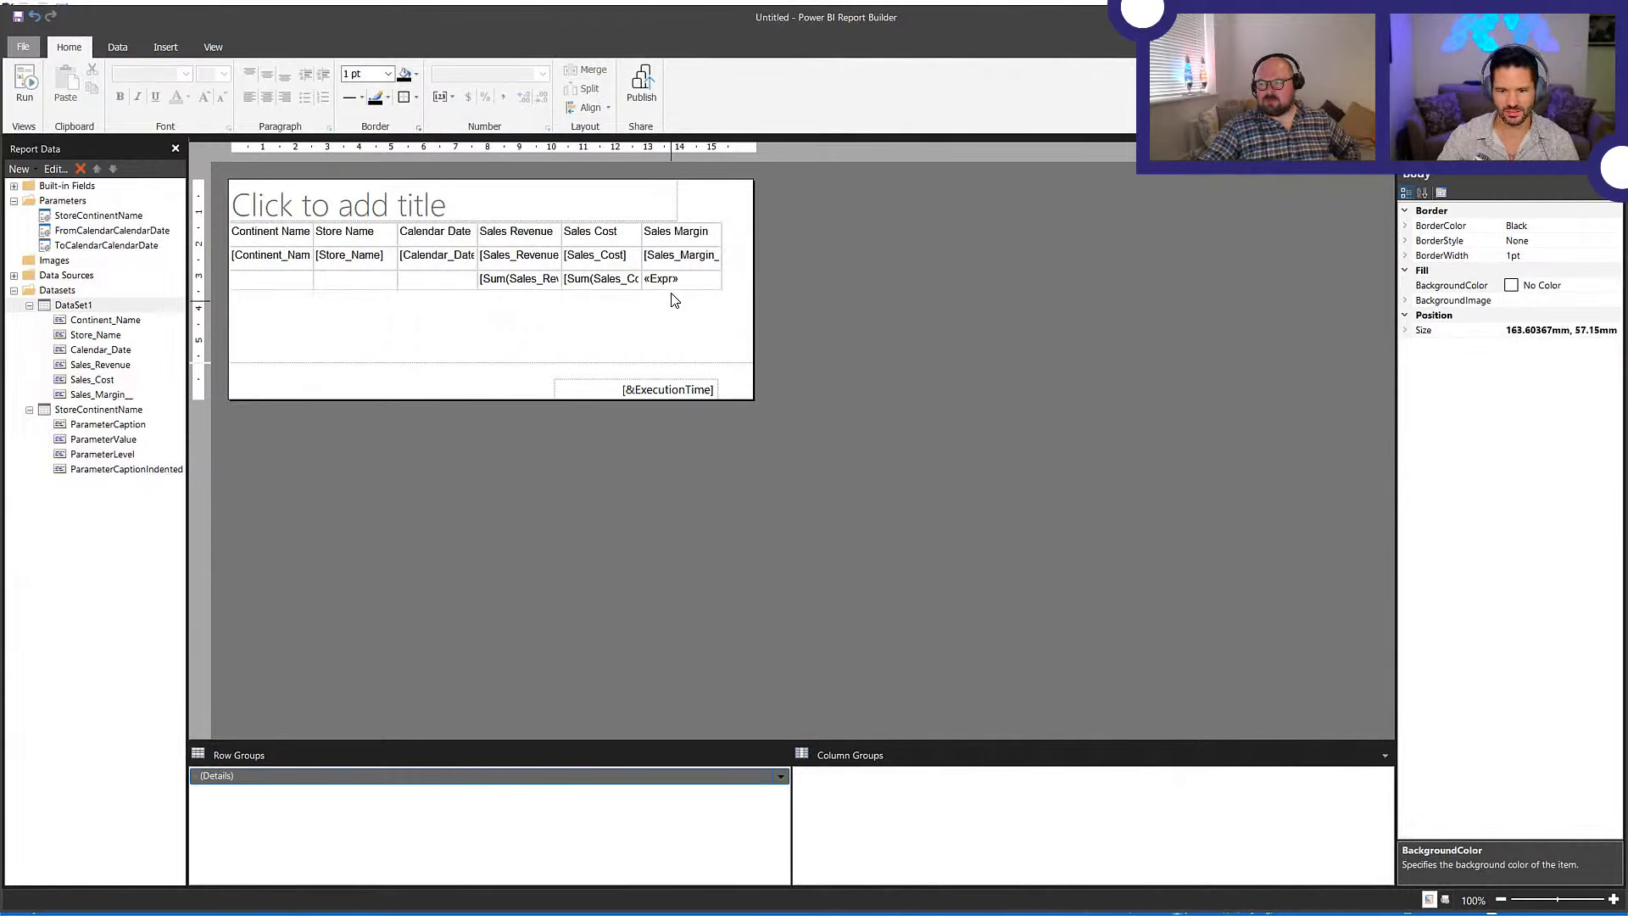
- Run the report in print layout and check how the table fits on the first pages before returning to the design
click(25, 85)
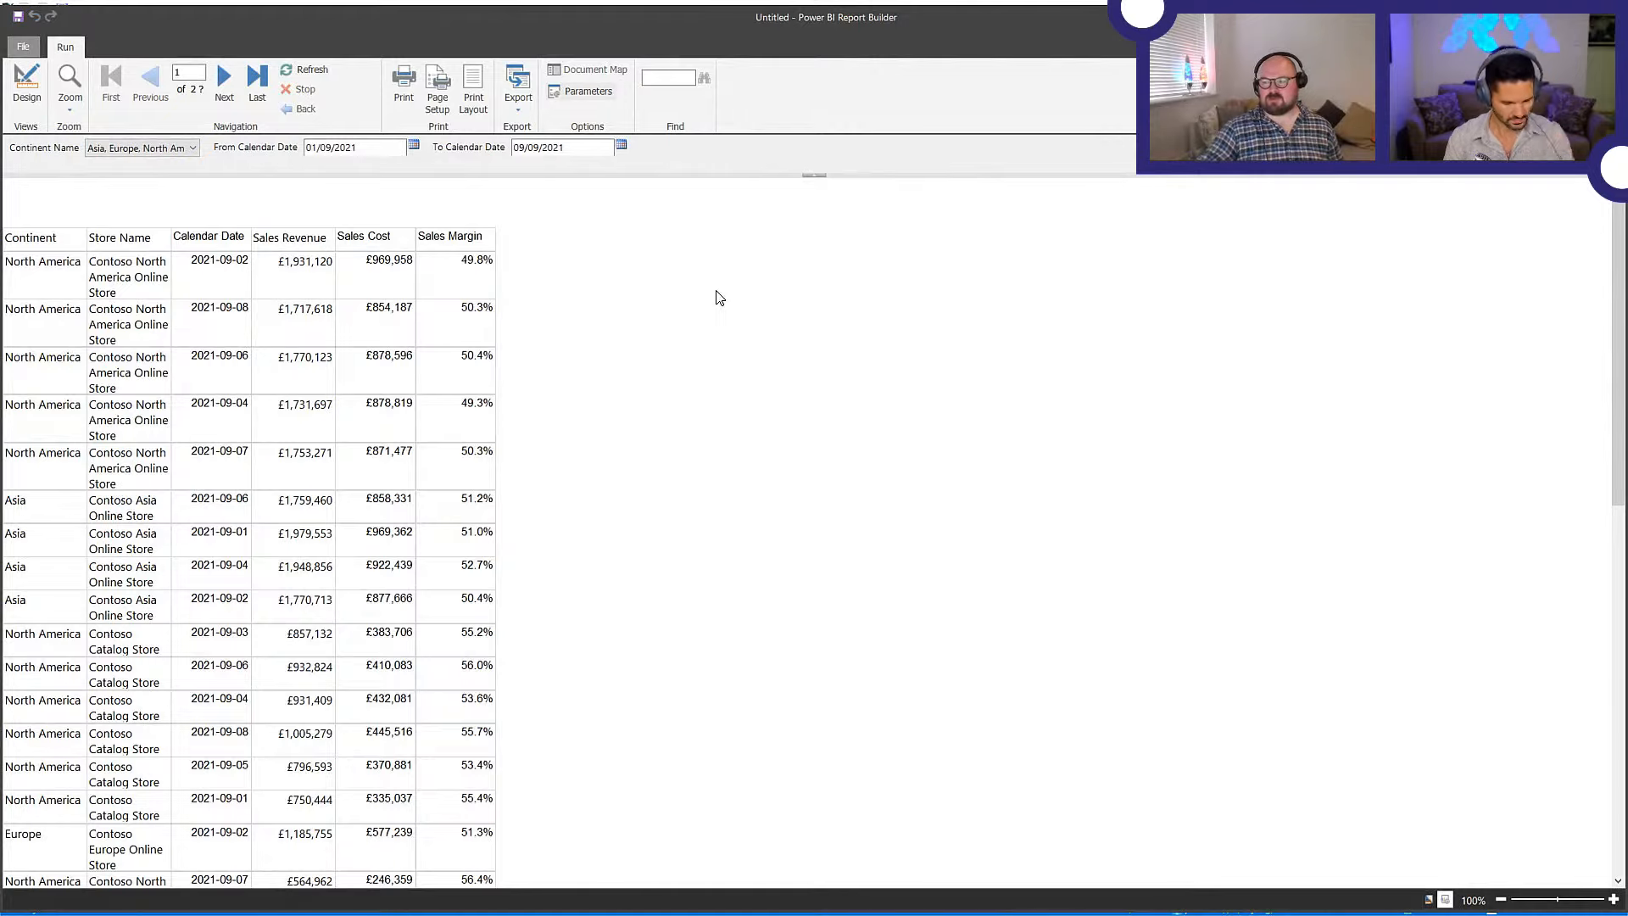
click(481, 90)
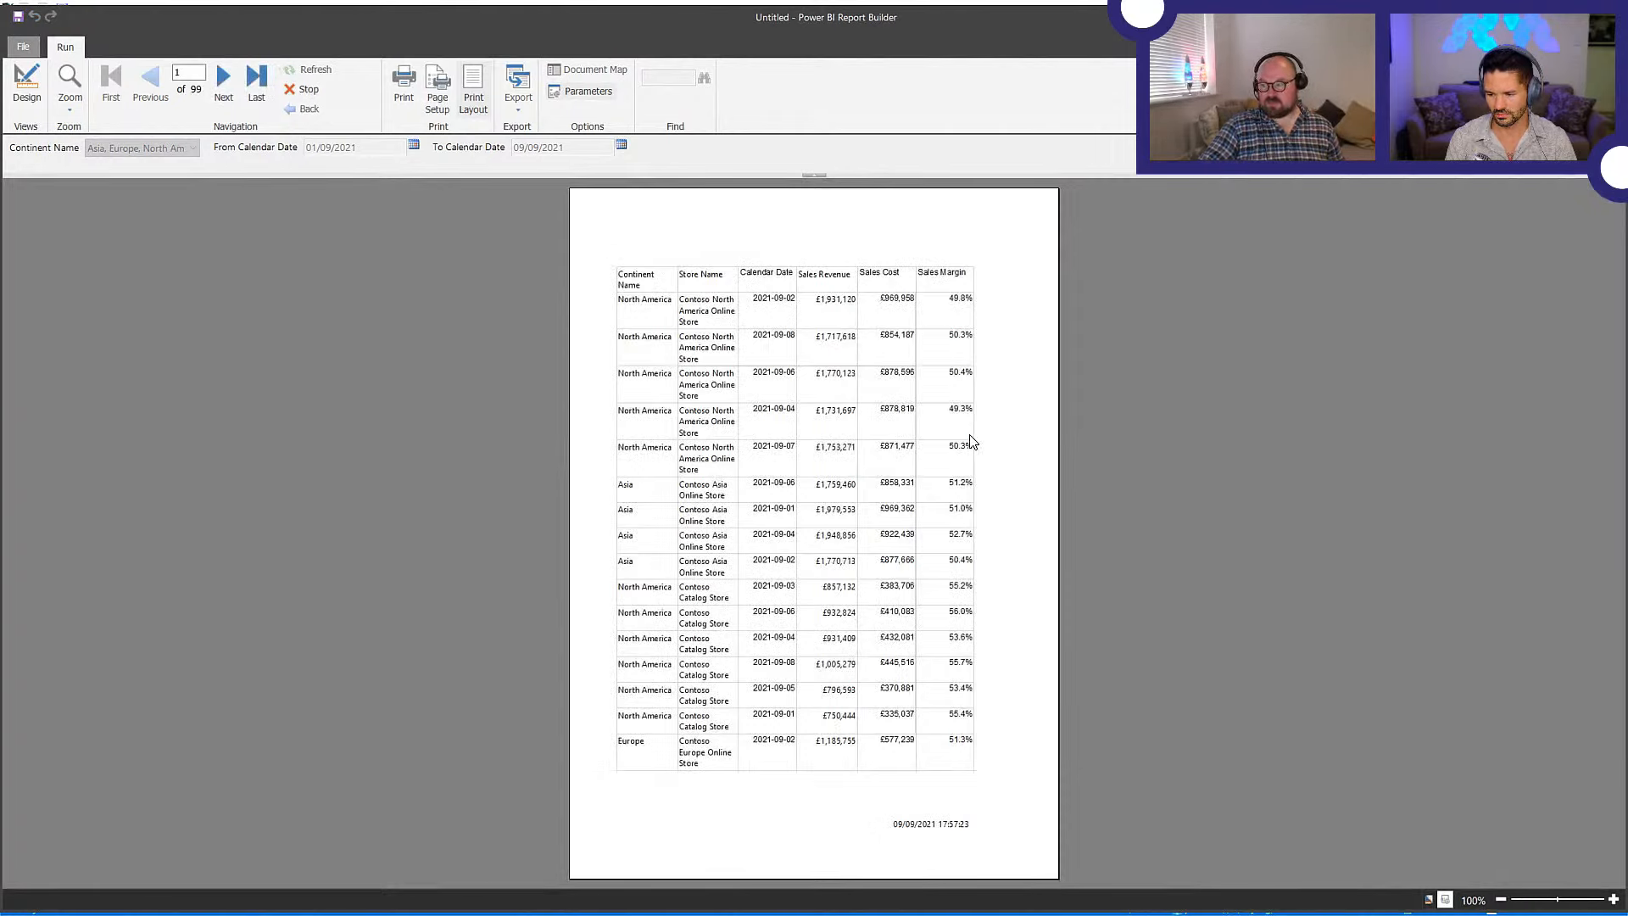
click(227, 81)
click(227, 80)
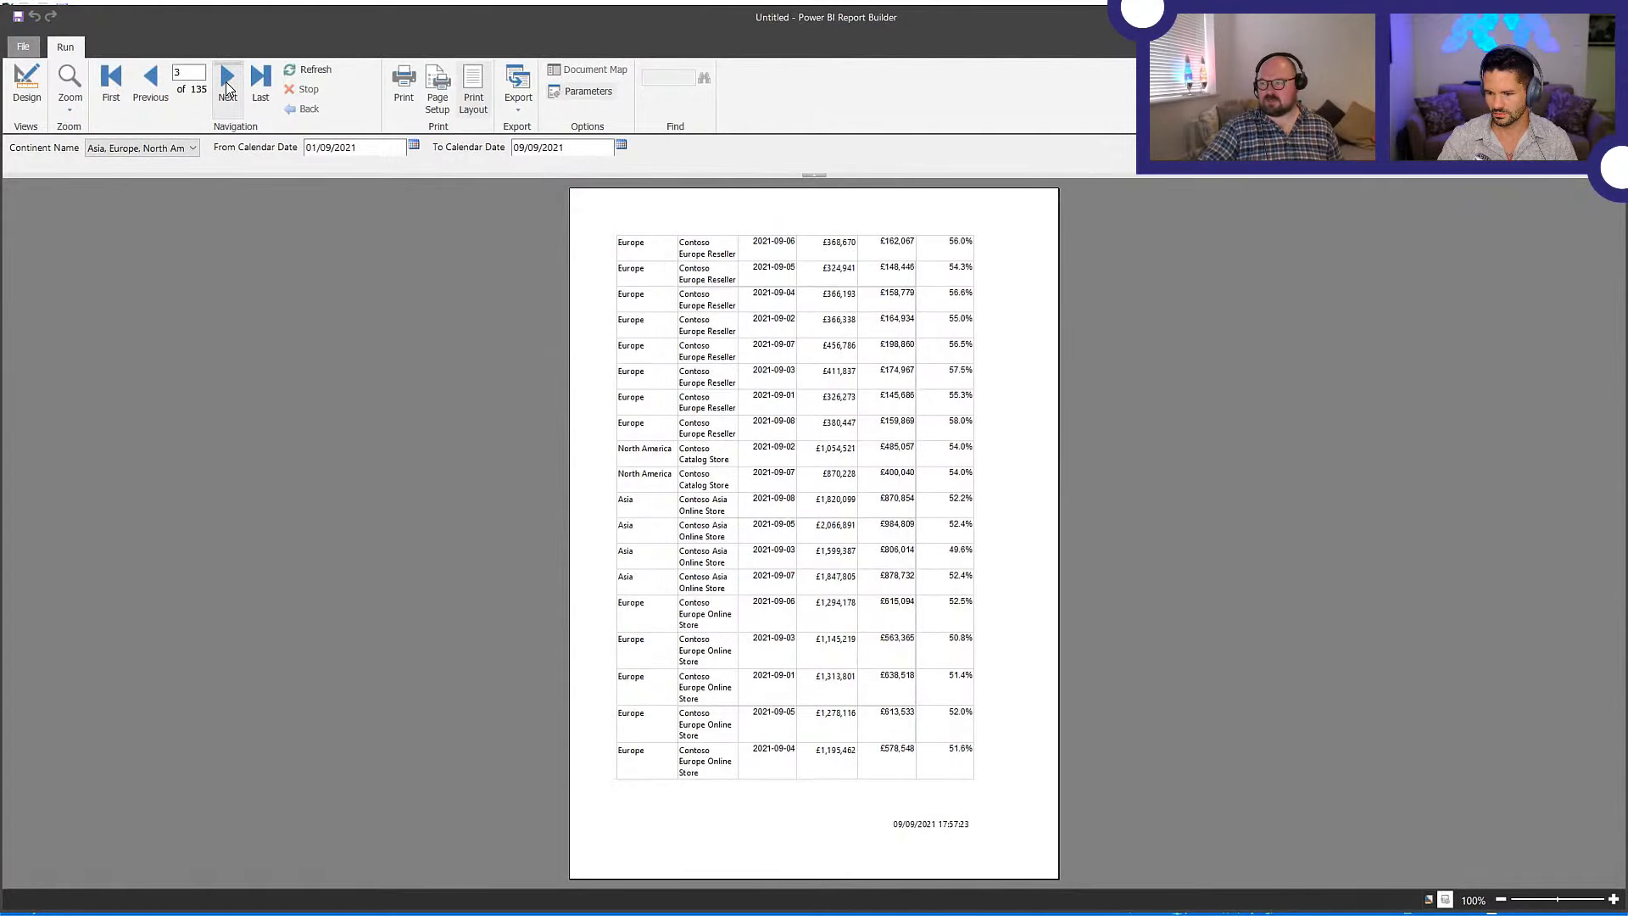
click(151, 80)
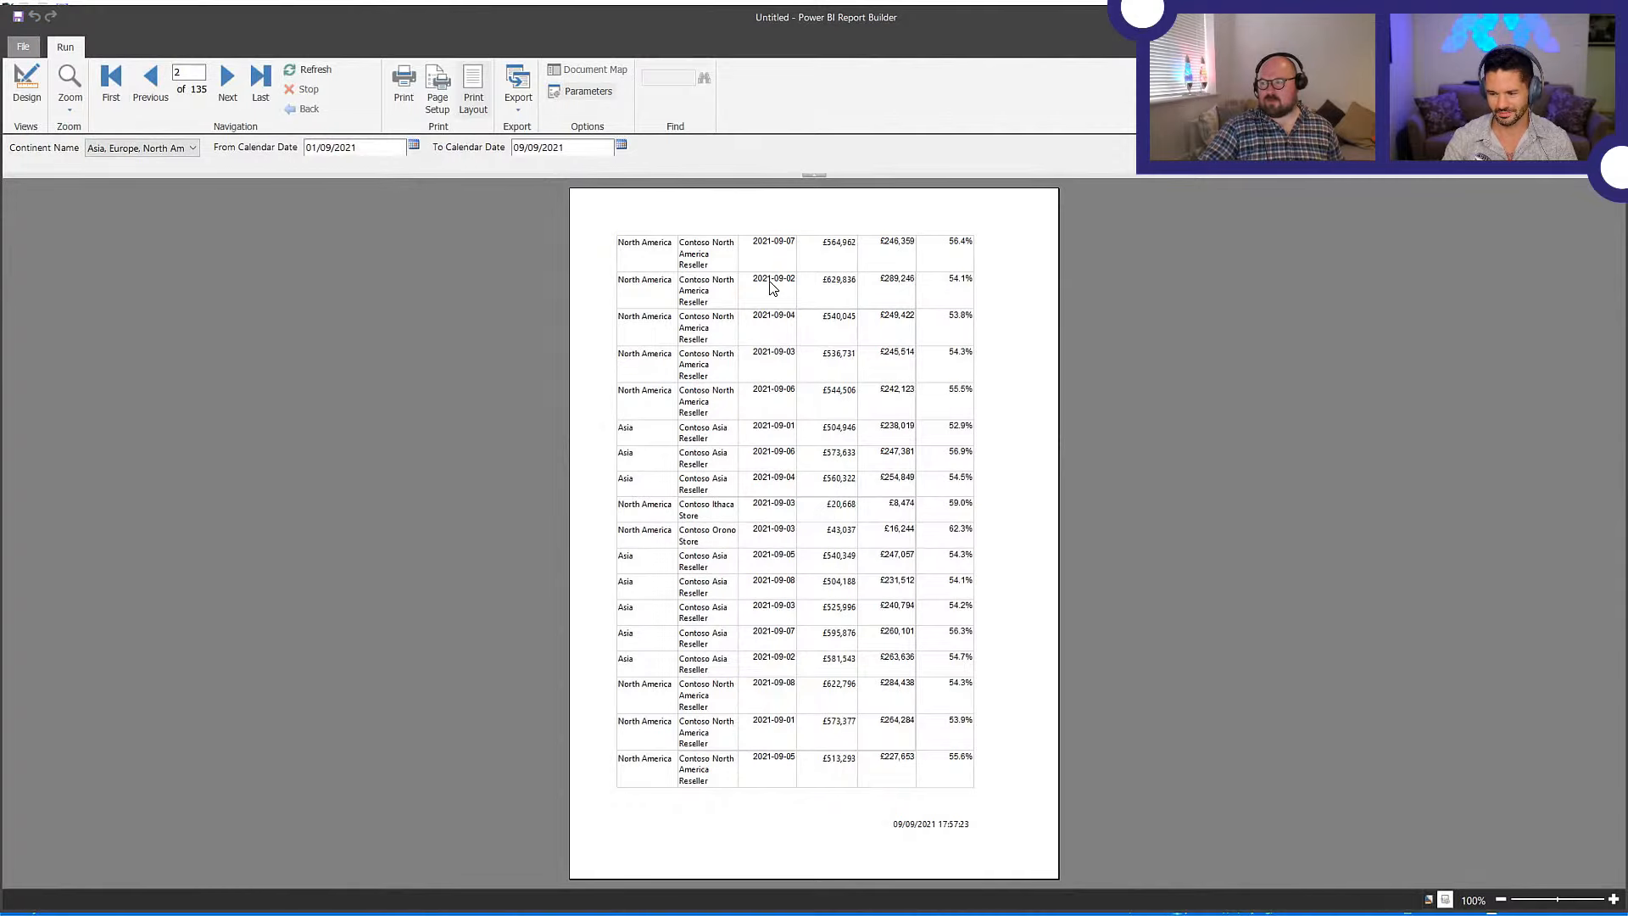
click(31, 82)
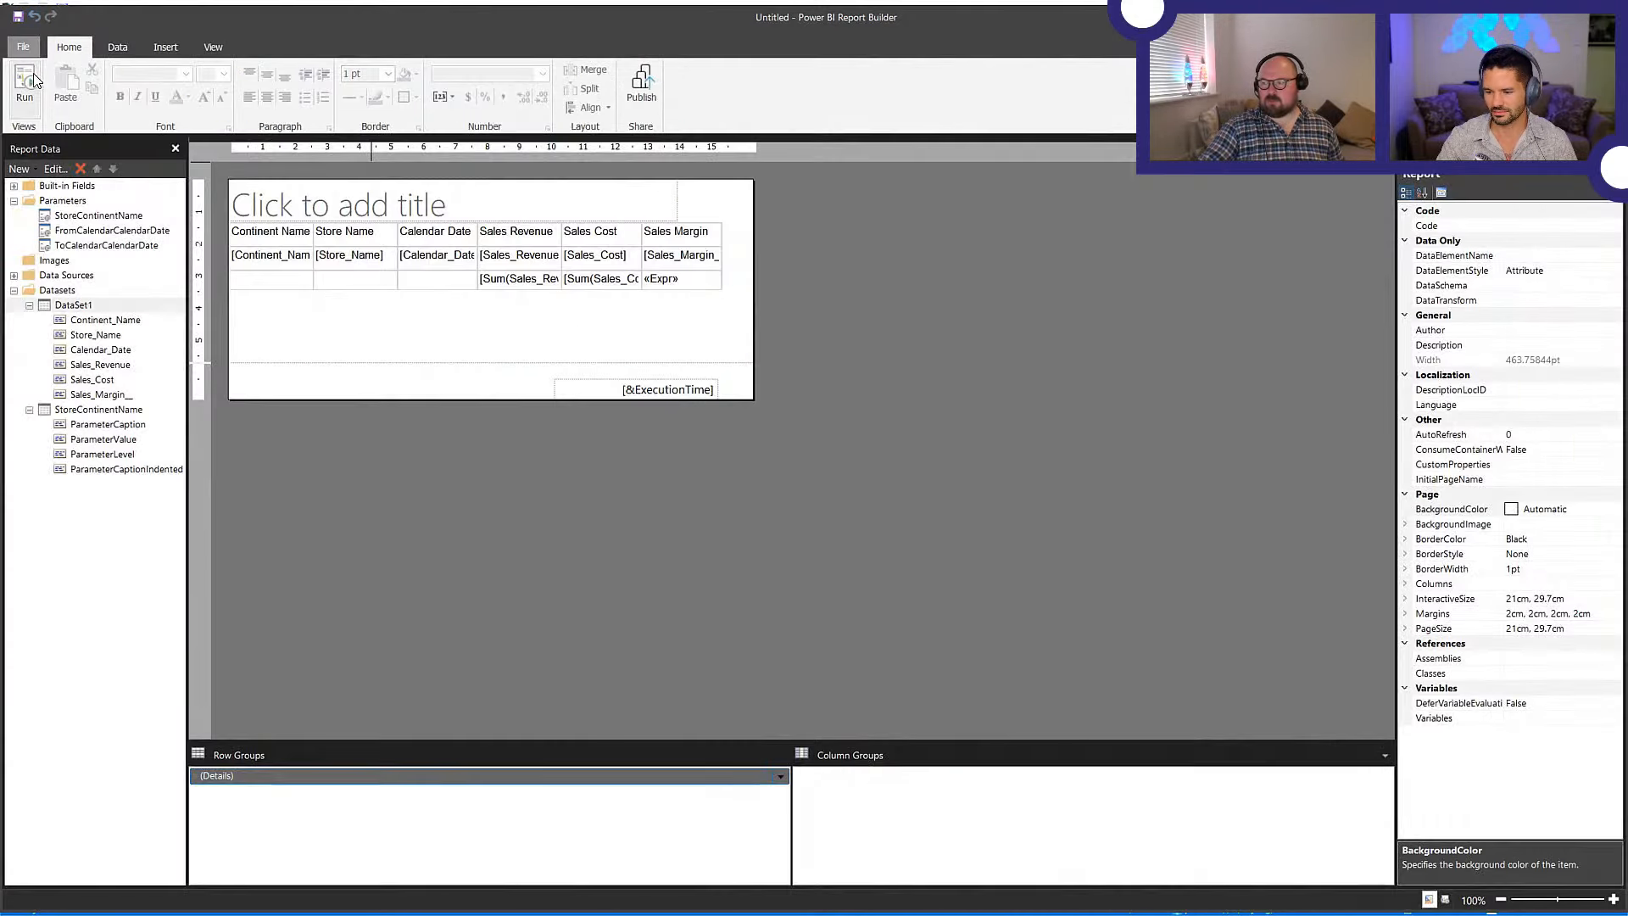
- Widen the Store Name column to more than twice its width so store names fit on one line
click(393, 240)
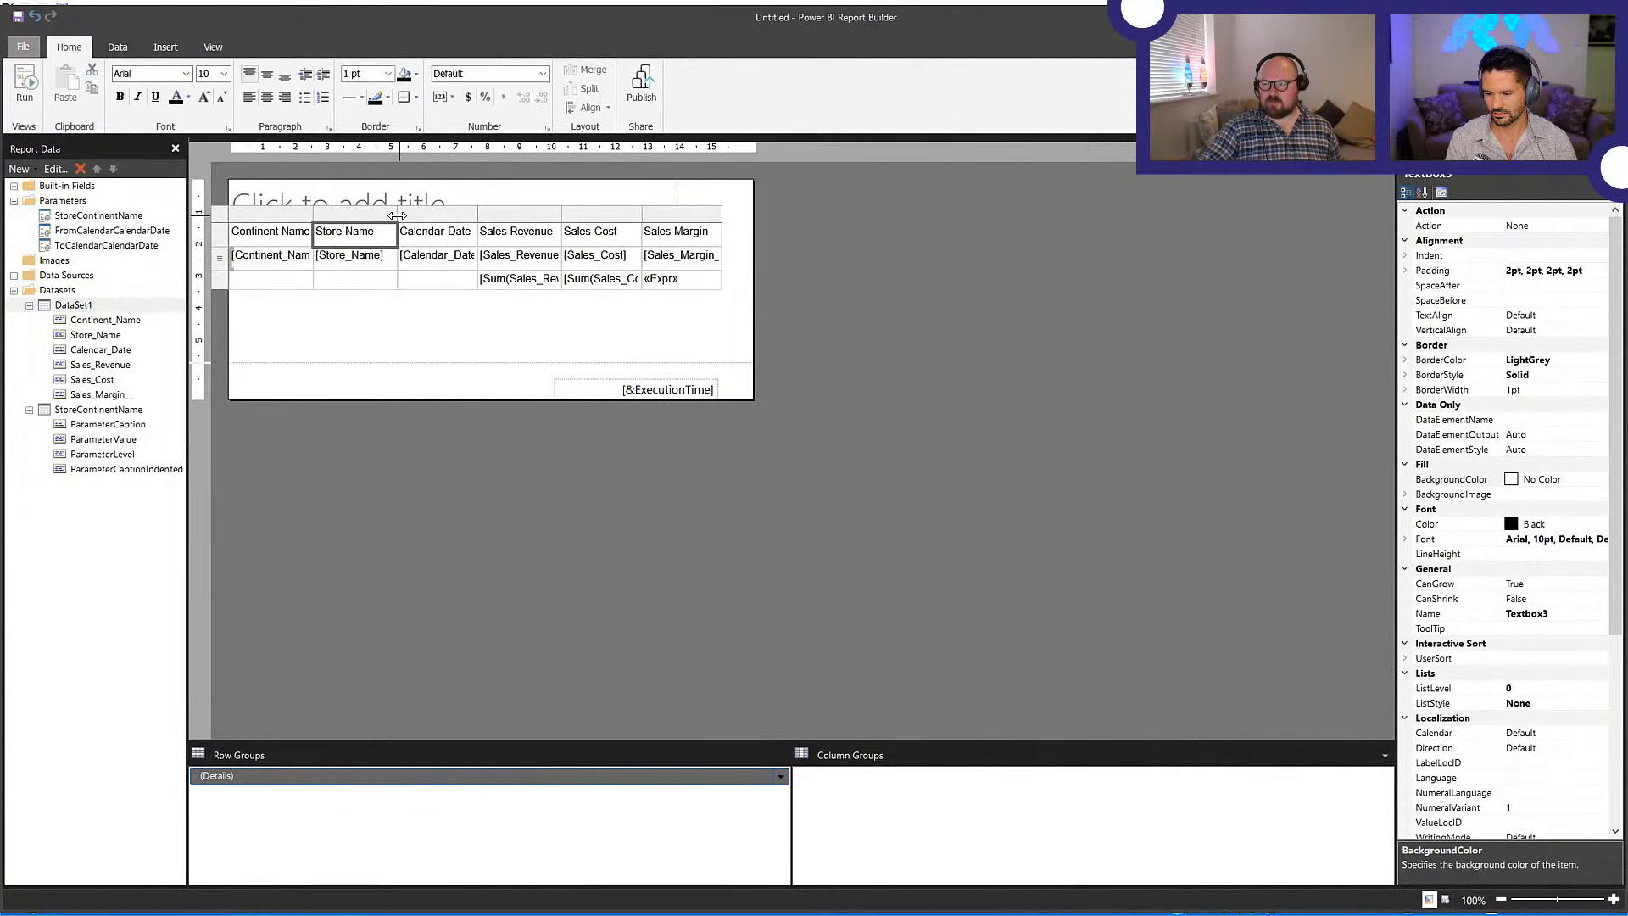
drag(396, 212, 508, 212)
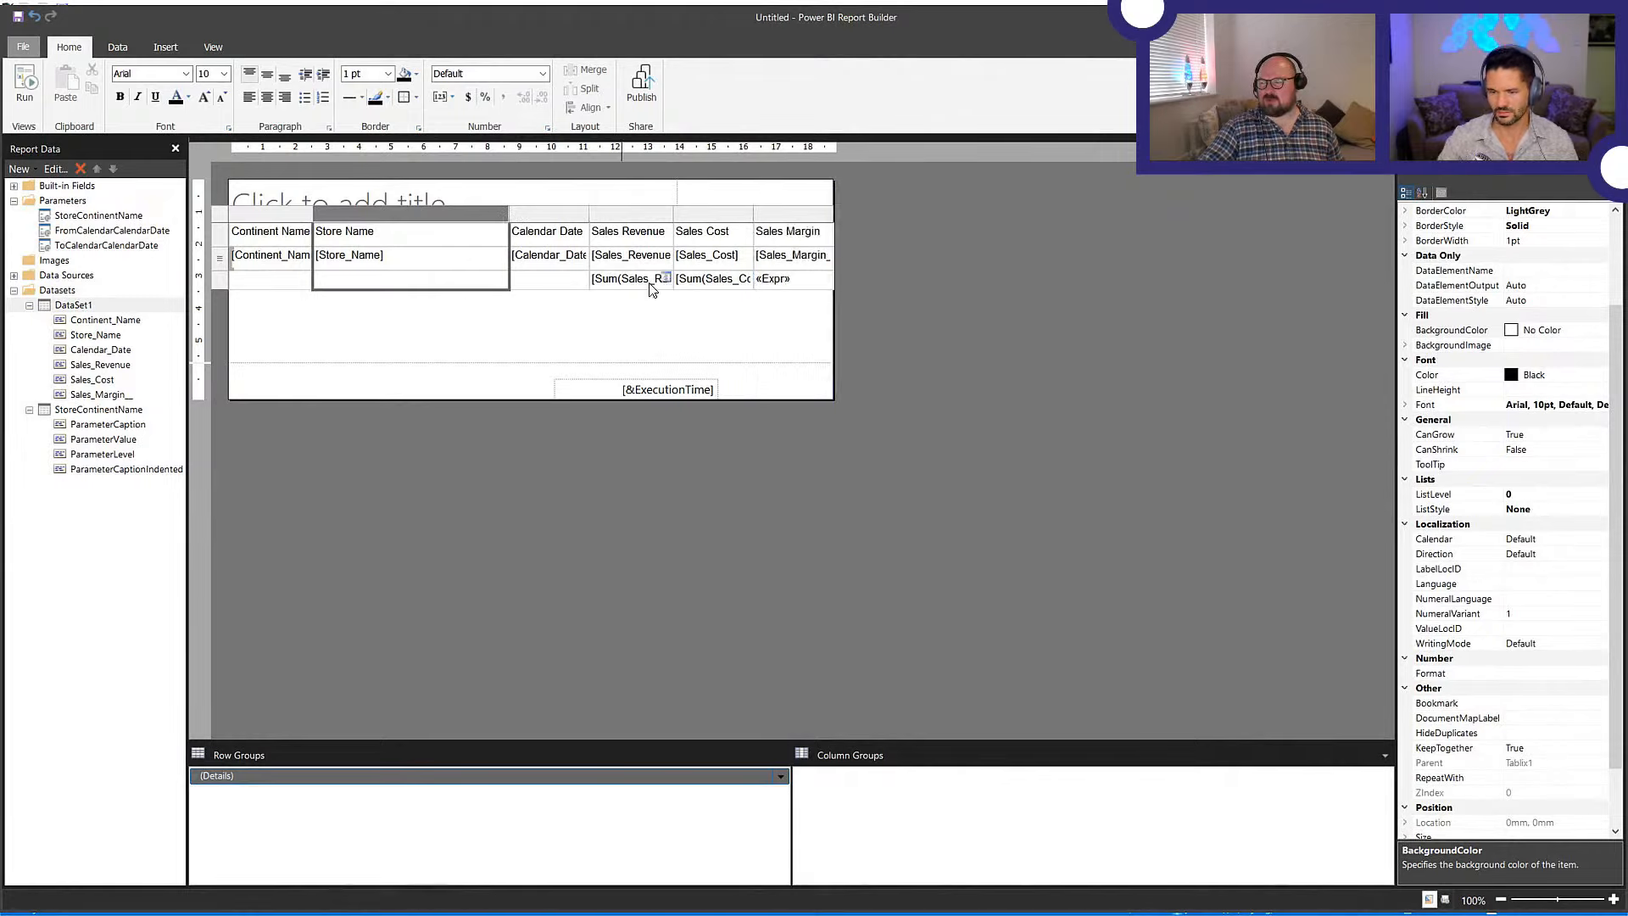
click(643, 317)
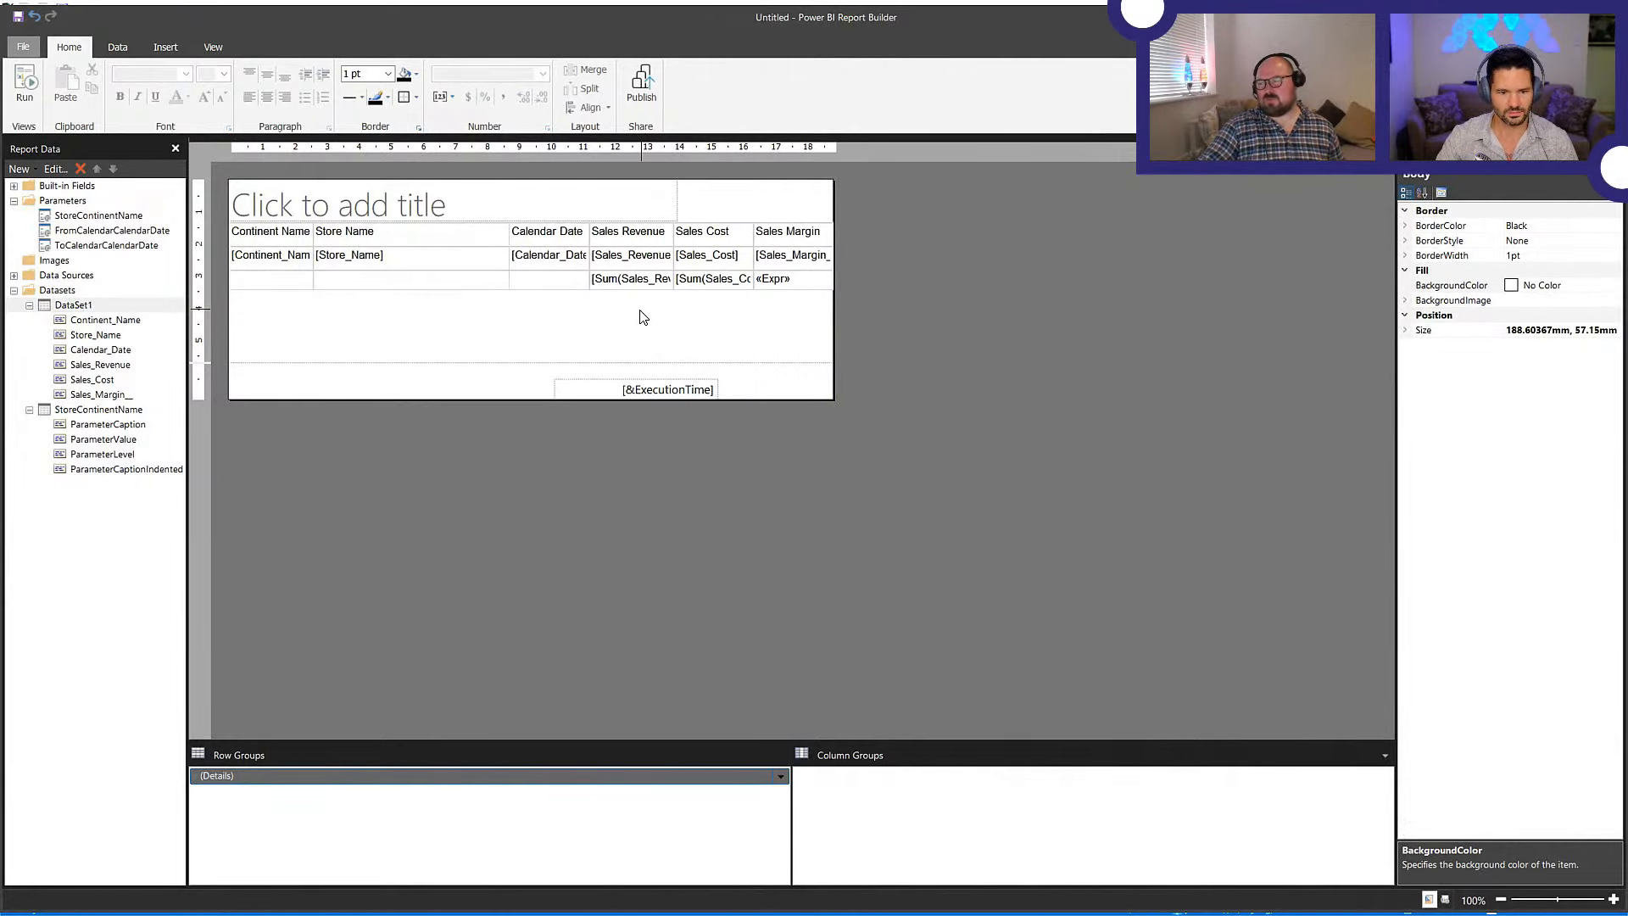
- Rerun the report and check whether the widened table fits across one printed page before returning to the design
click(24, 82)
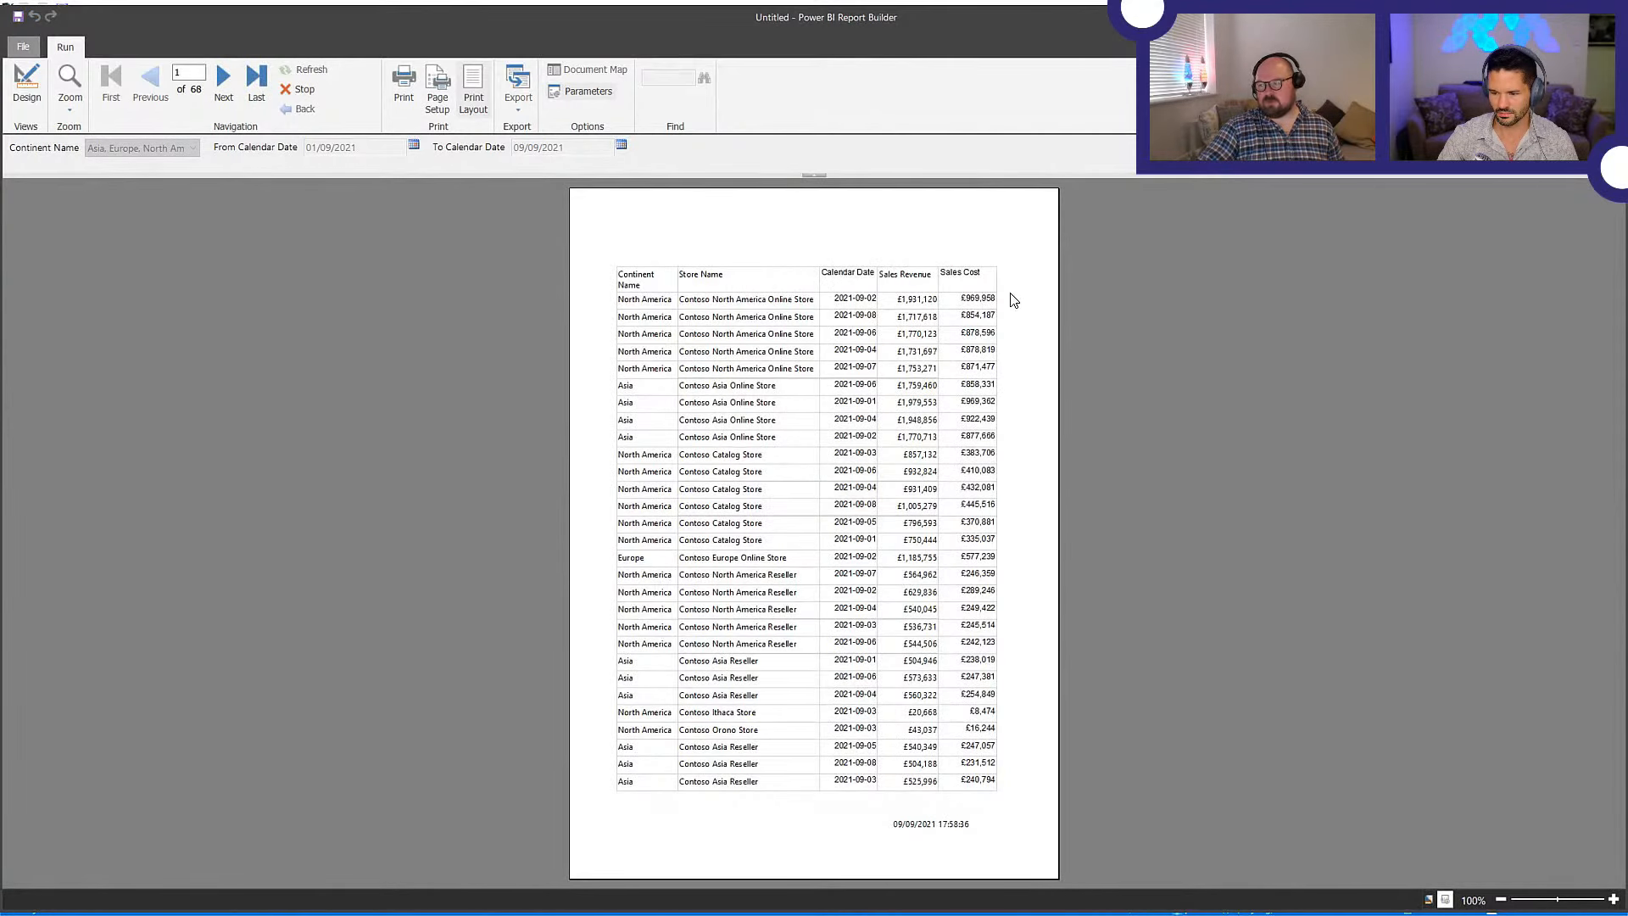
click(228, 79)
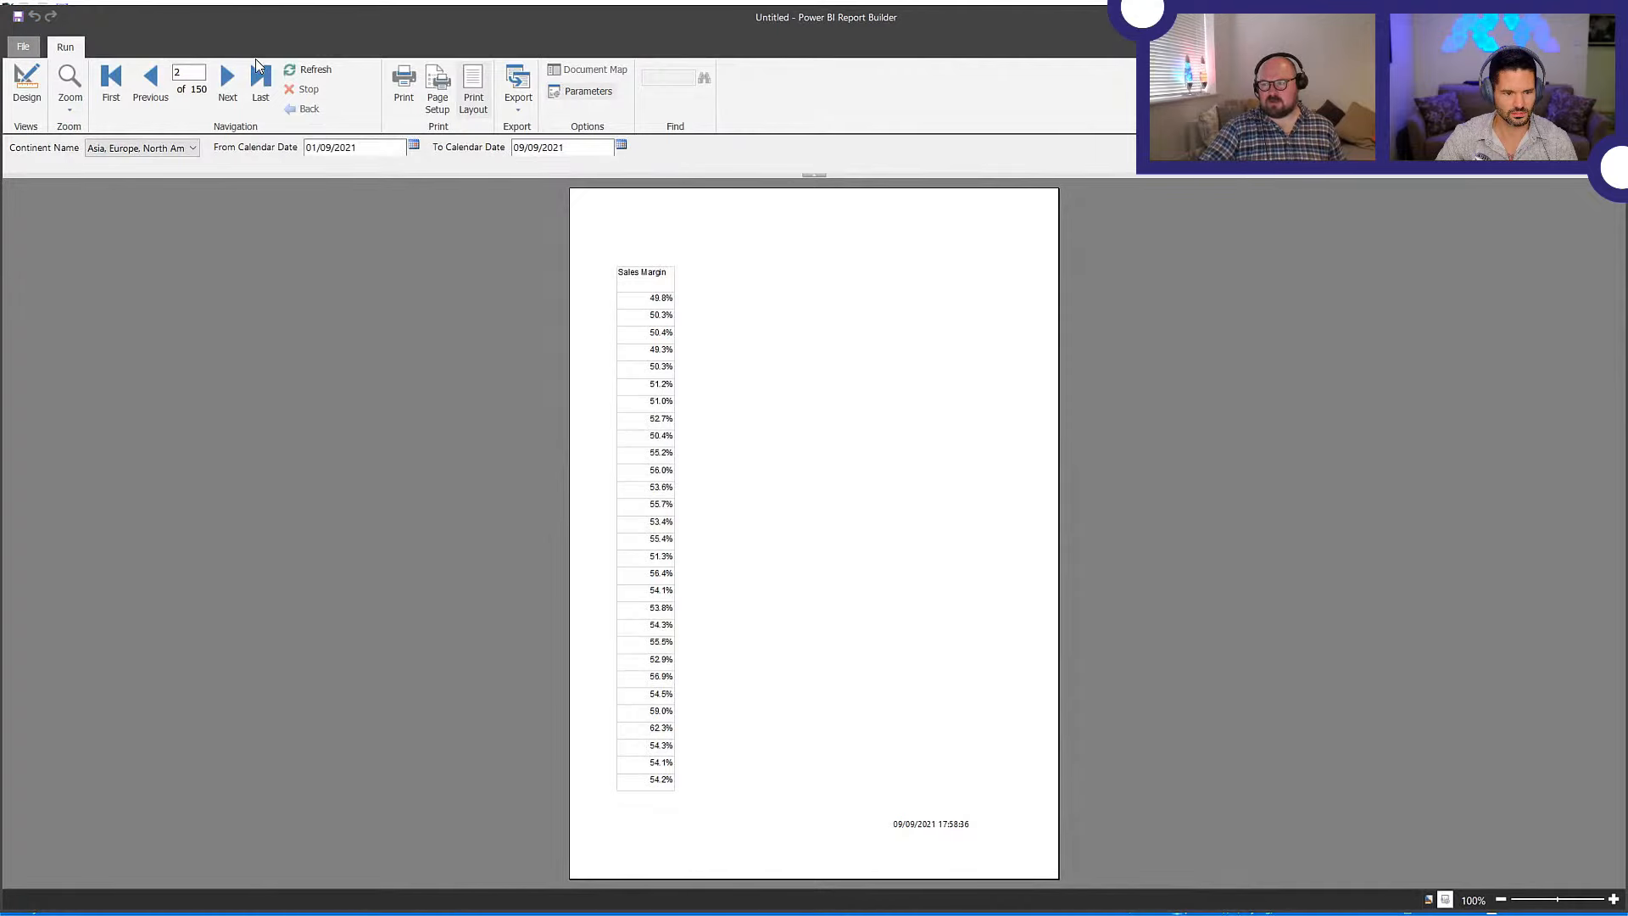
click(149, 85)
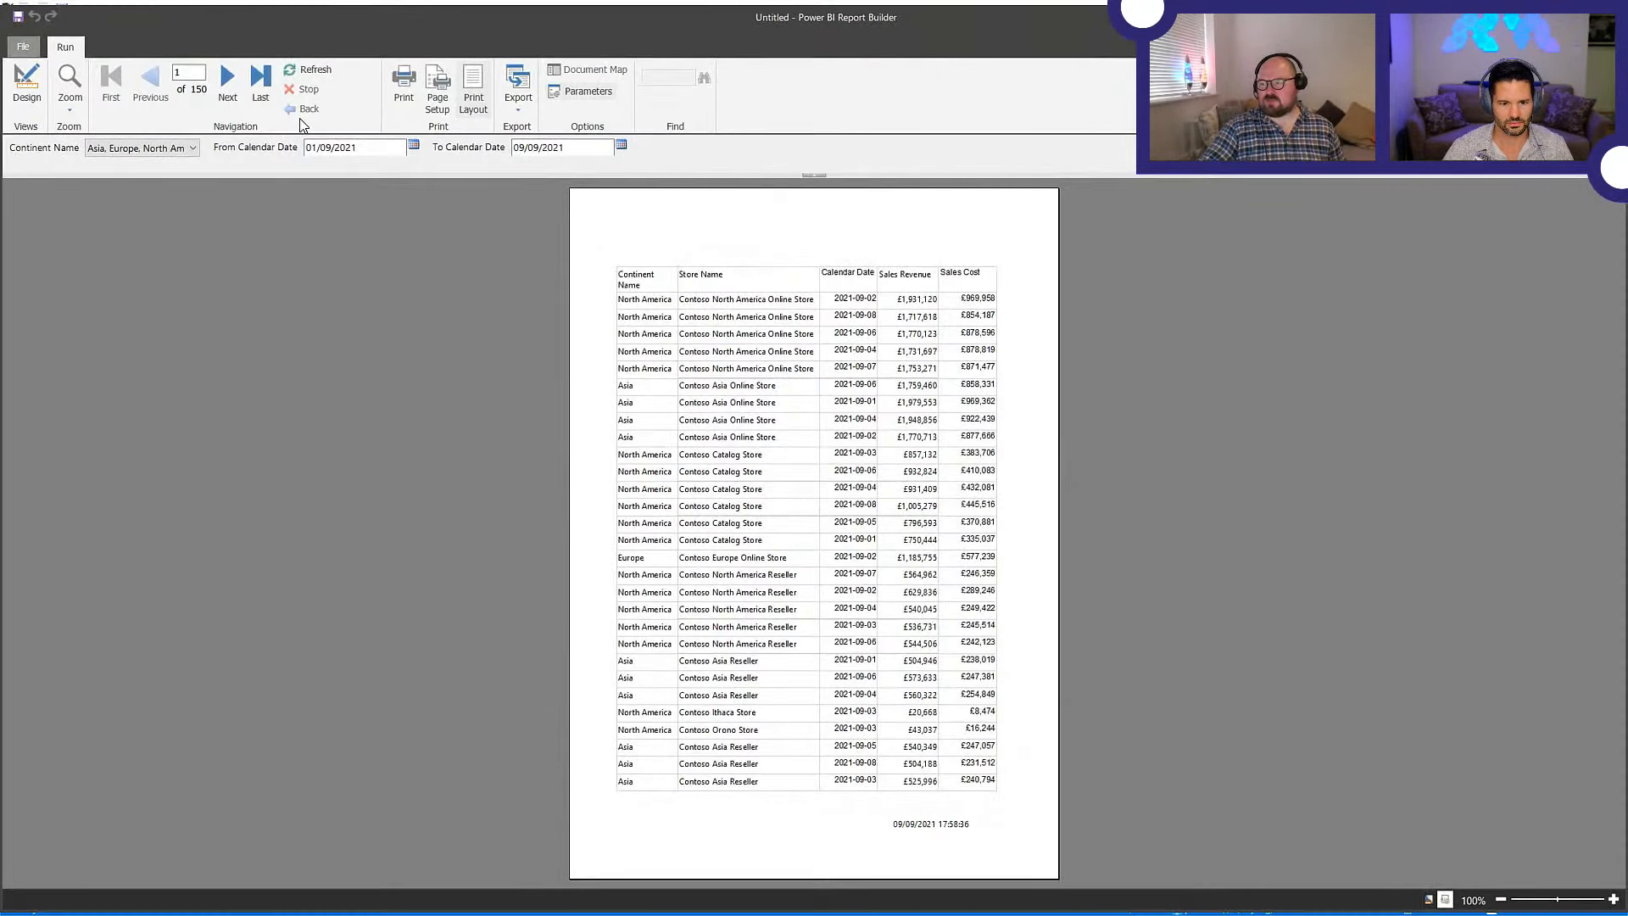
click(26, 83)
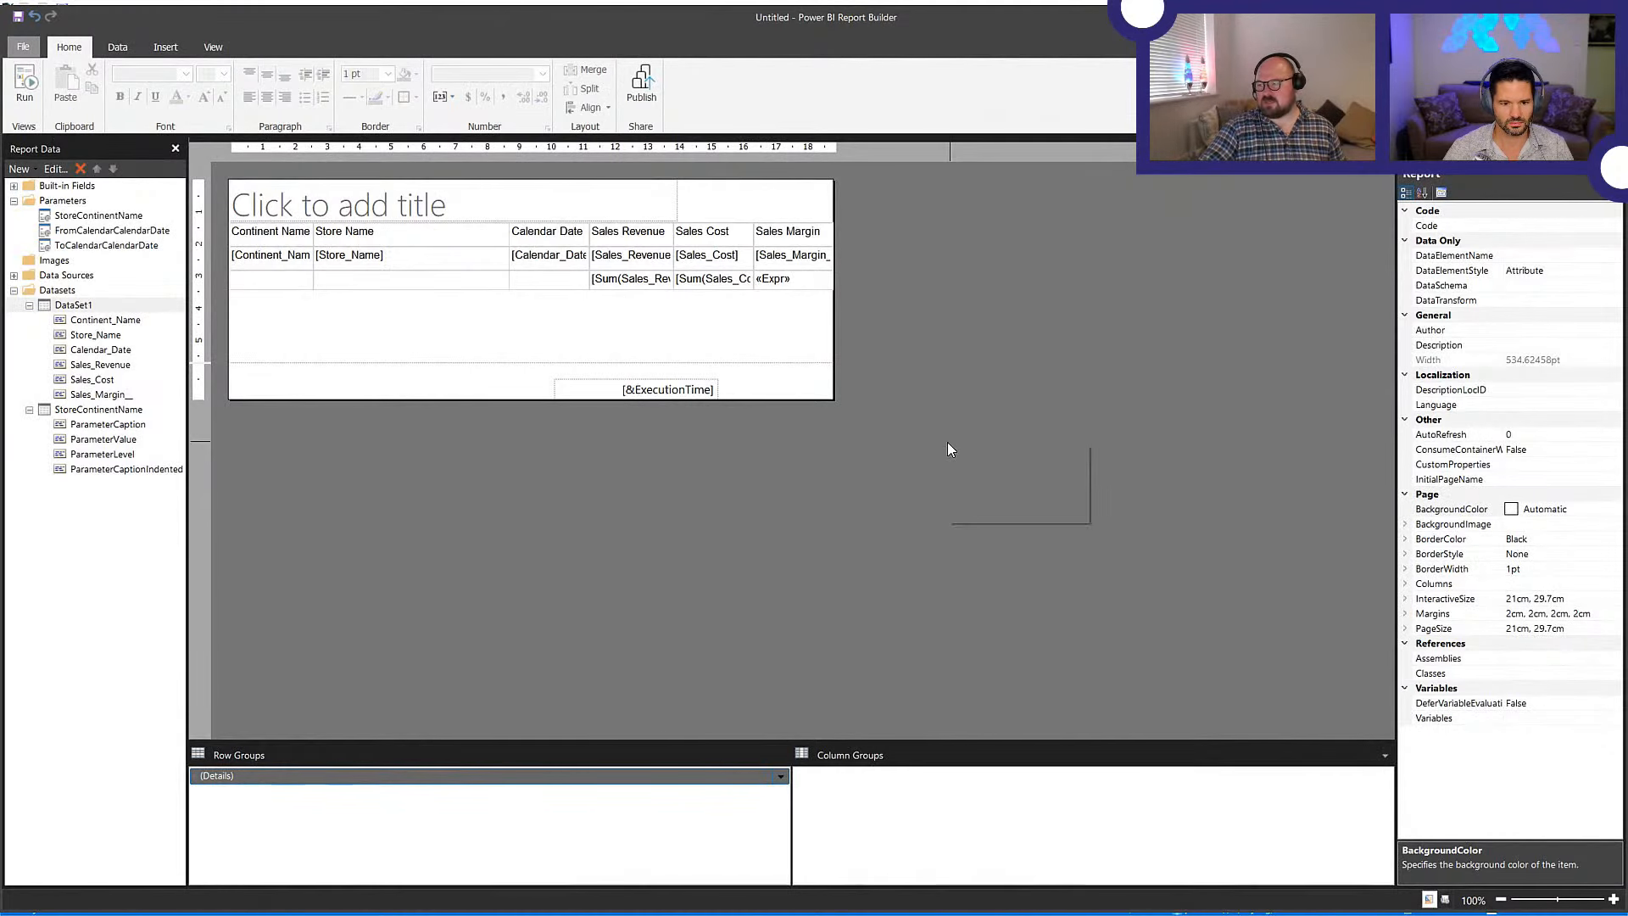
- Set the report's left, right, top and bottom page margins to 1 cm each
right_click(948, 441)
click(1014, 513)
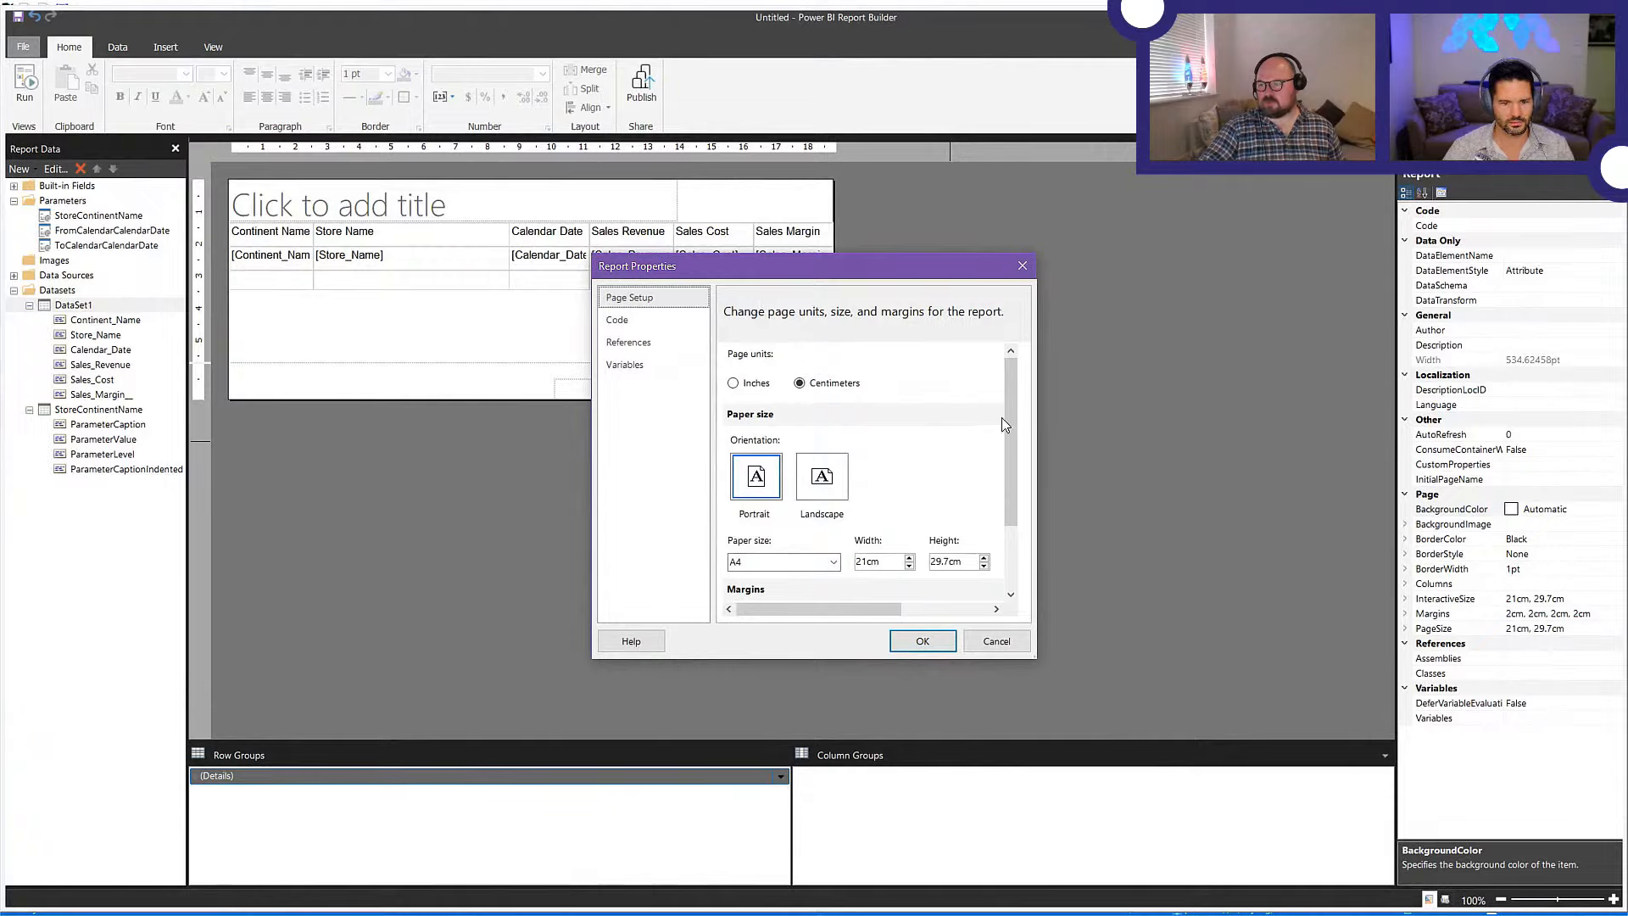
scroll(983, 420, down, 2)
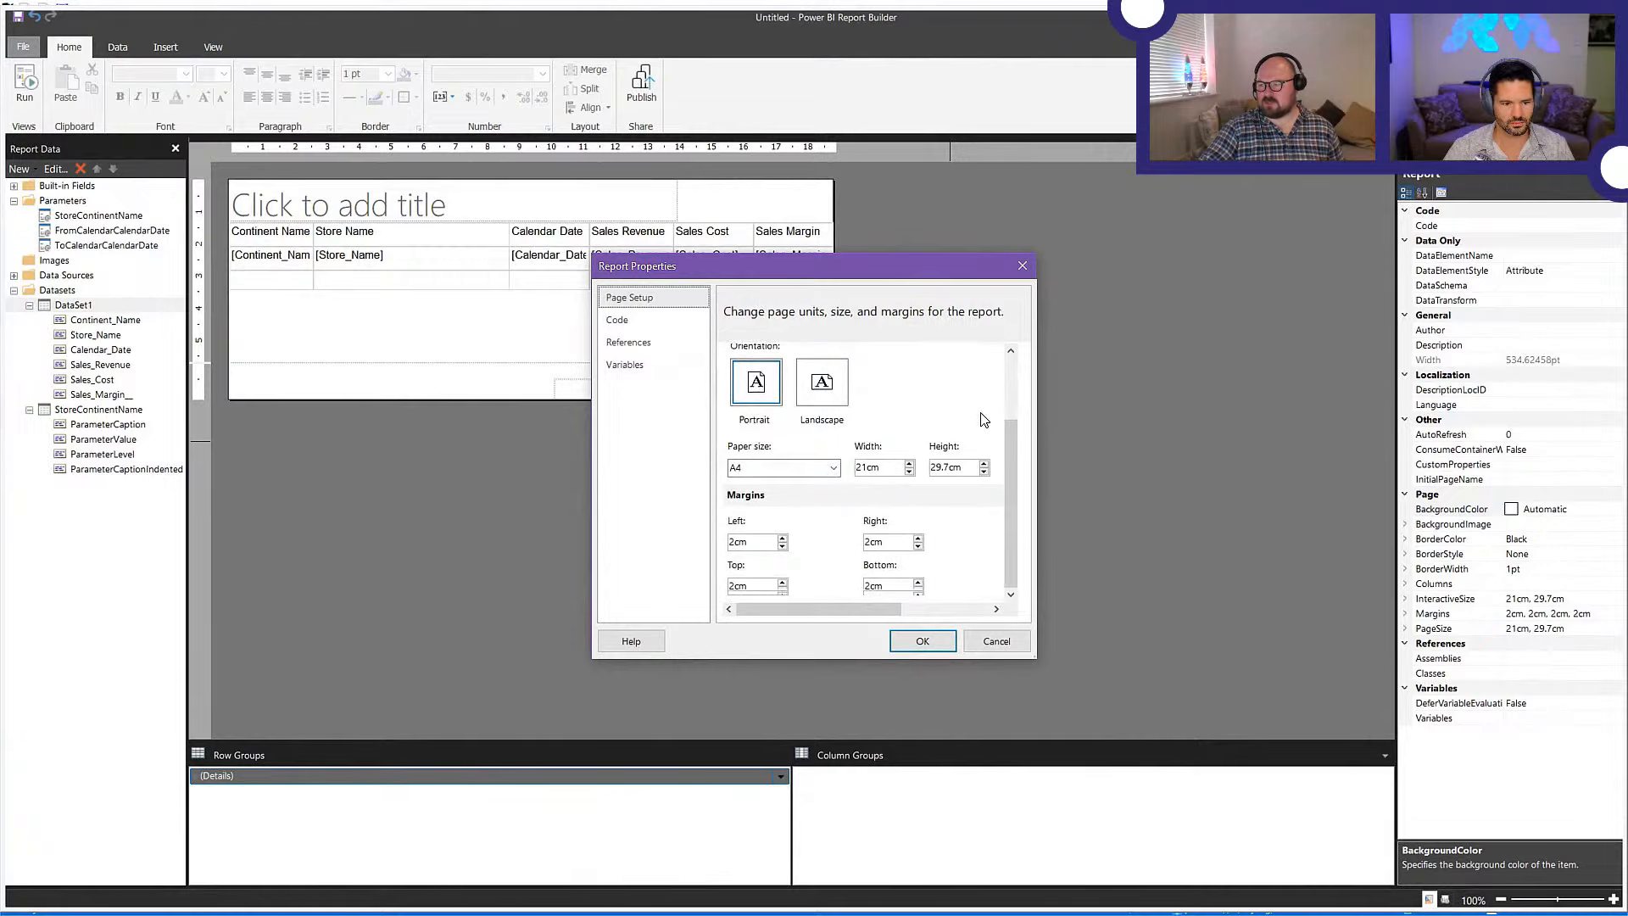
click(736, 543)
click(783, 547)
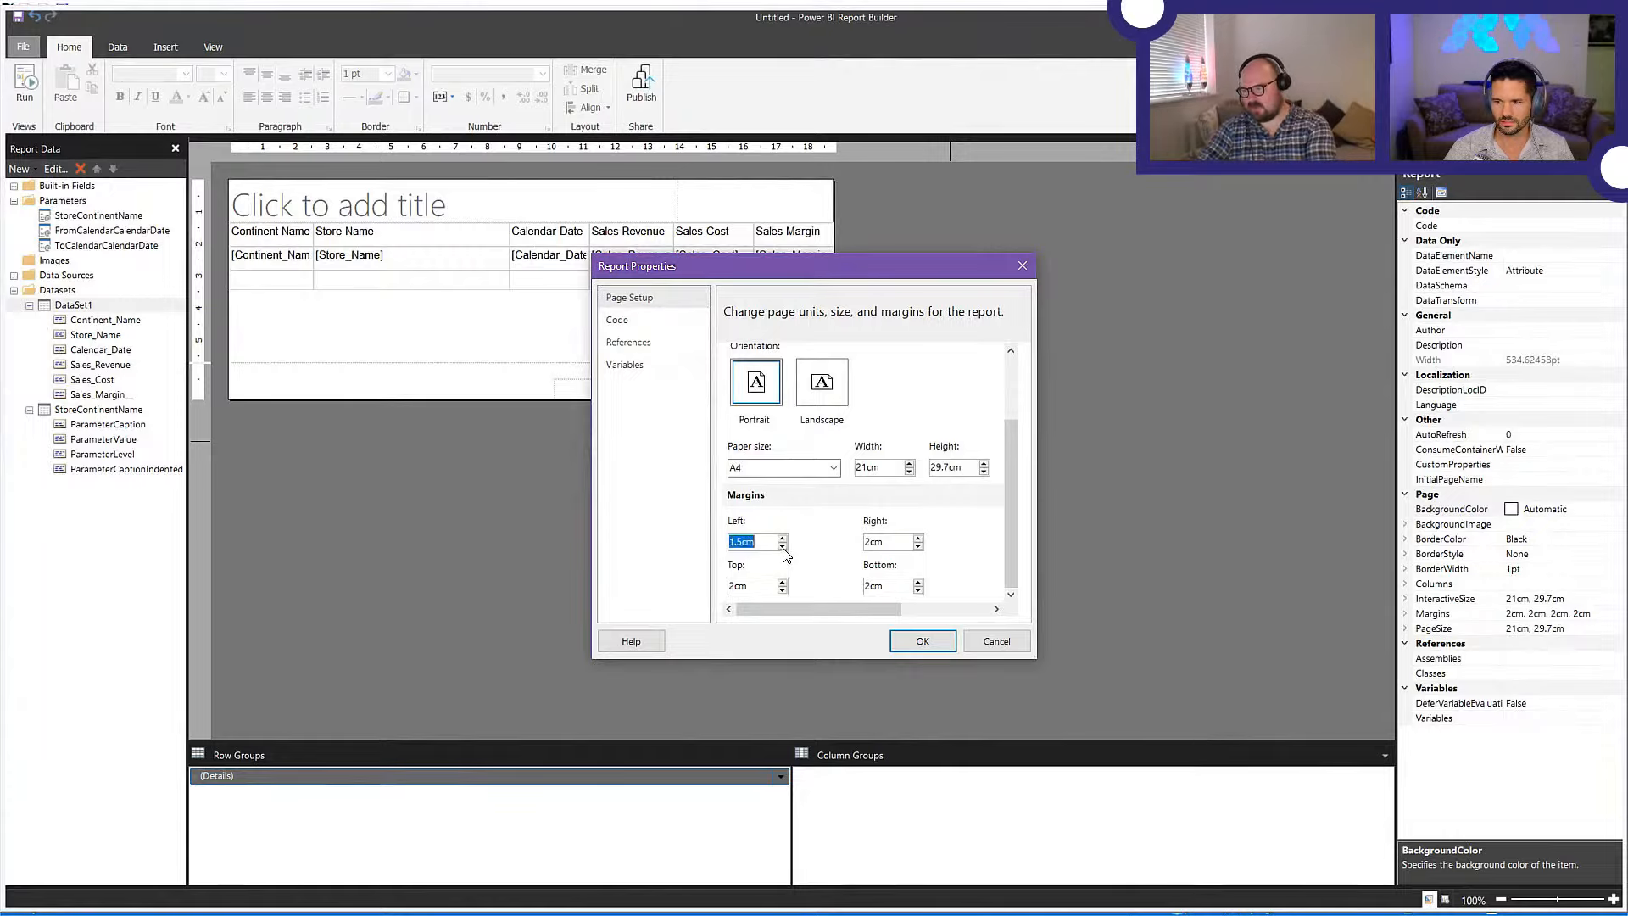
click(917, 547)
click(917, 547)
click(783, 589)
click(783, 589)
click(918, 589)
click(917, 591)
click(921, 643)
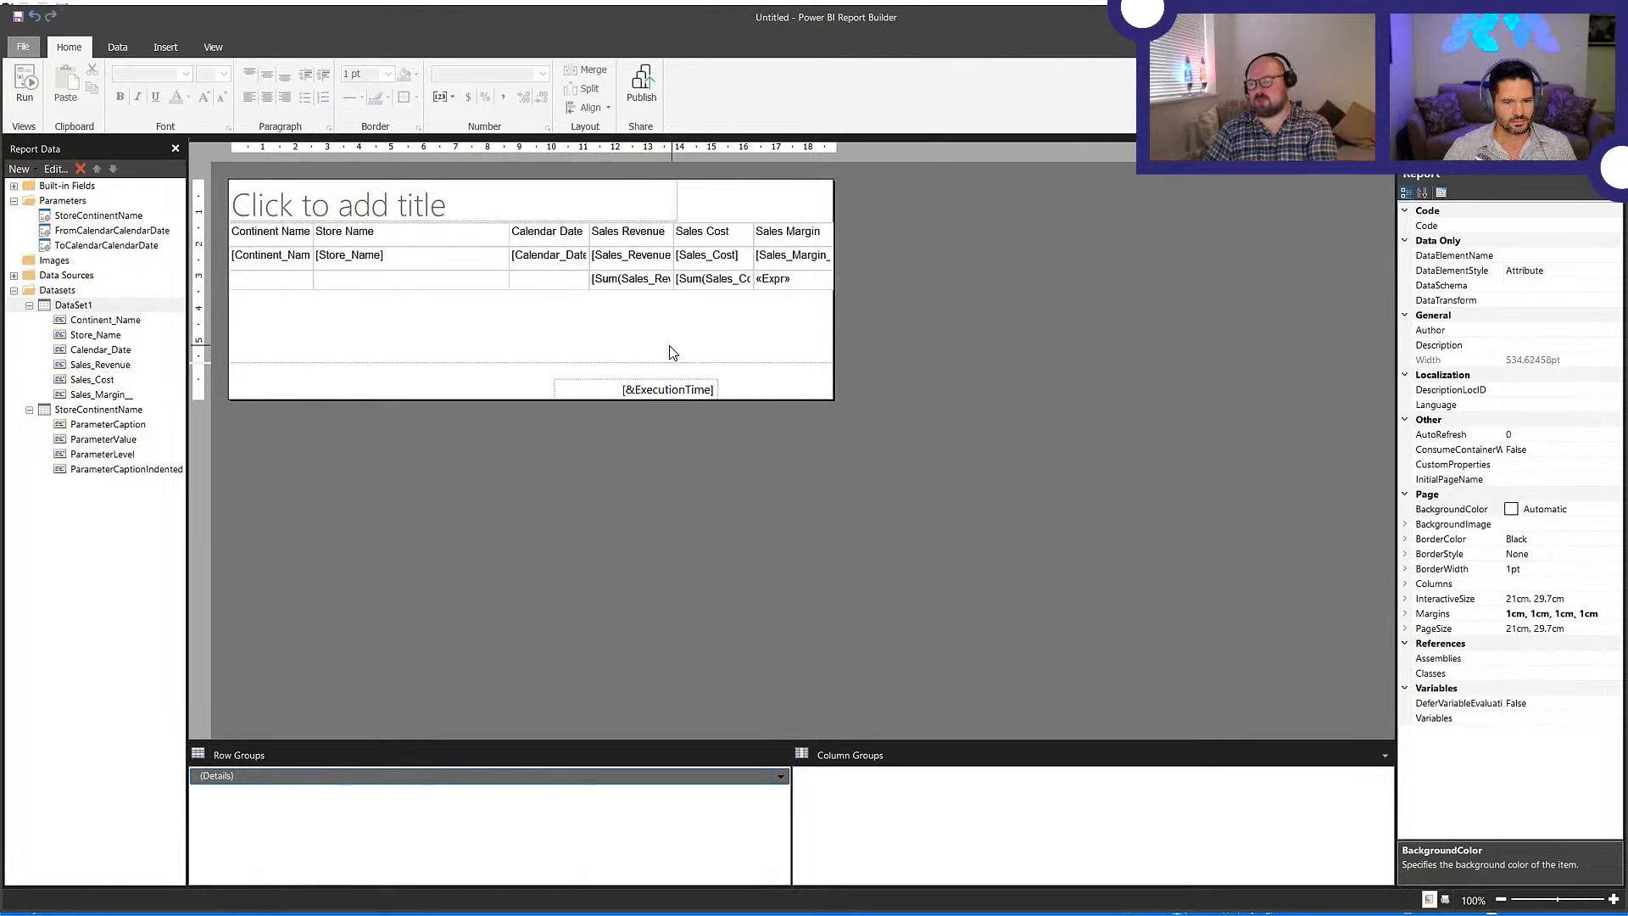
- Set the width of the report body to 190 mm
click(673, 352)
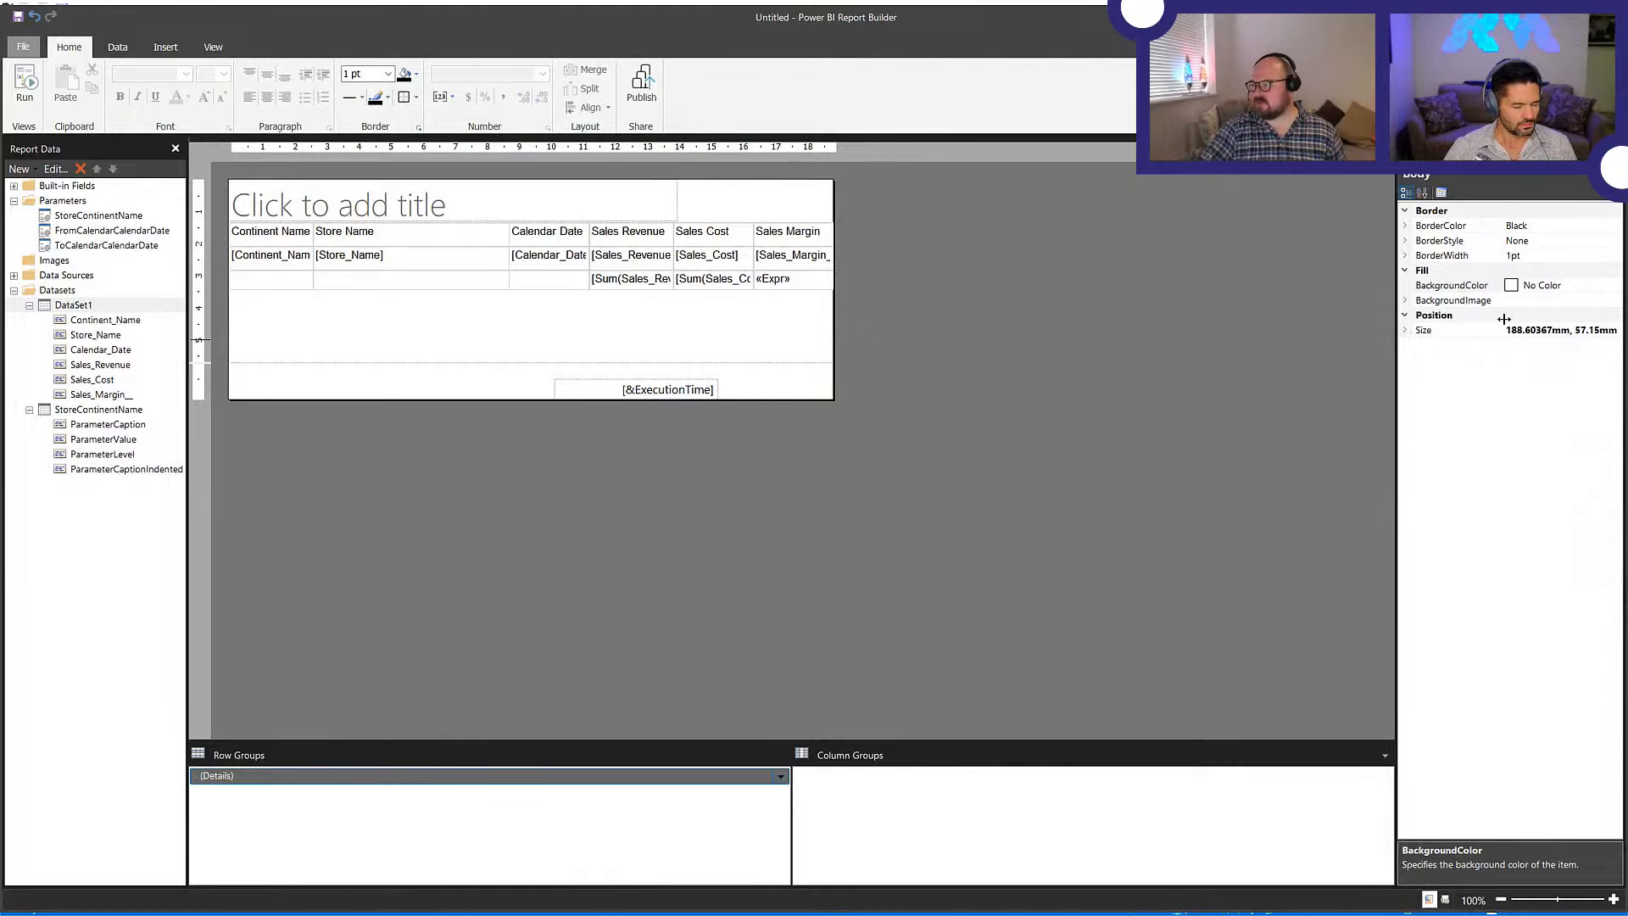
click(1520, 336)
drag(1554, 329, 1486, 337)
text(190)
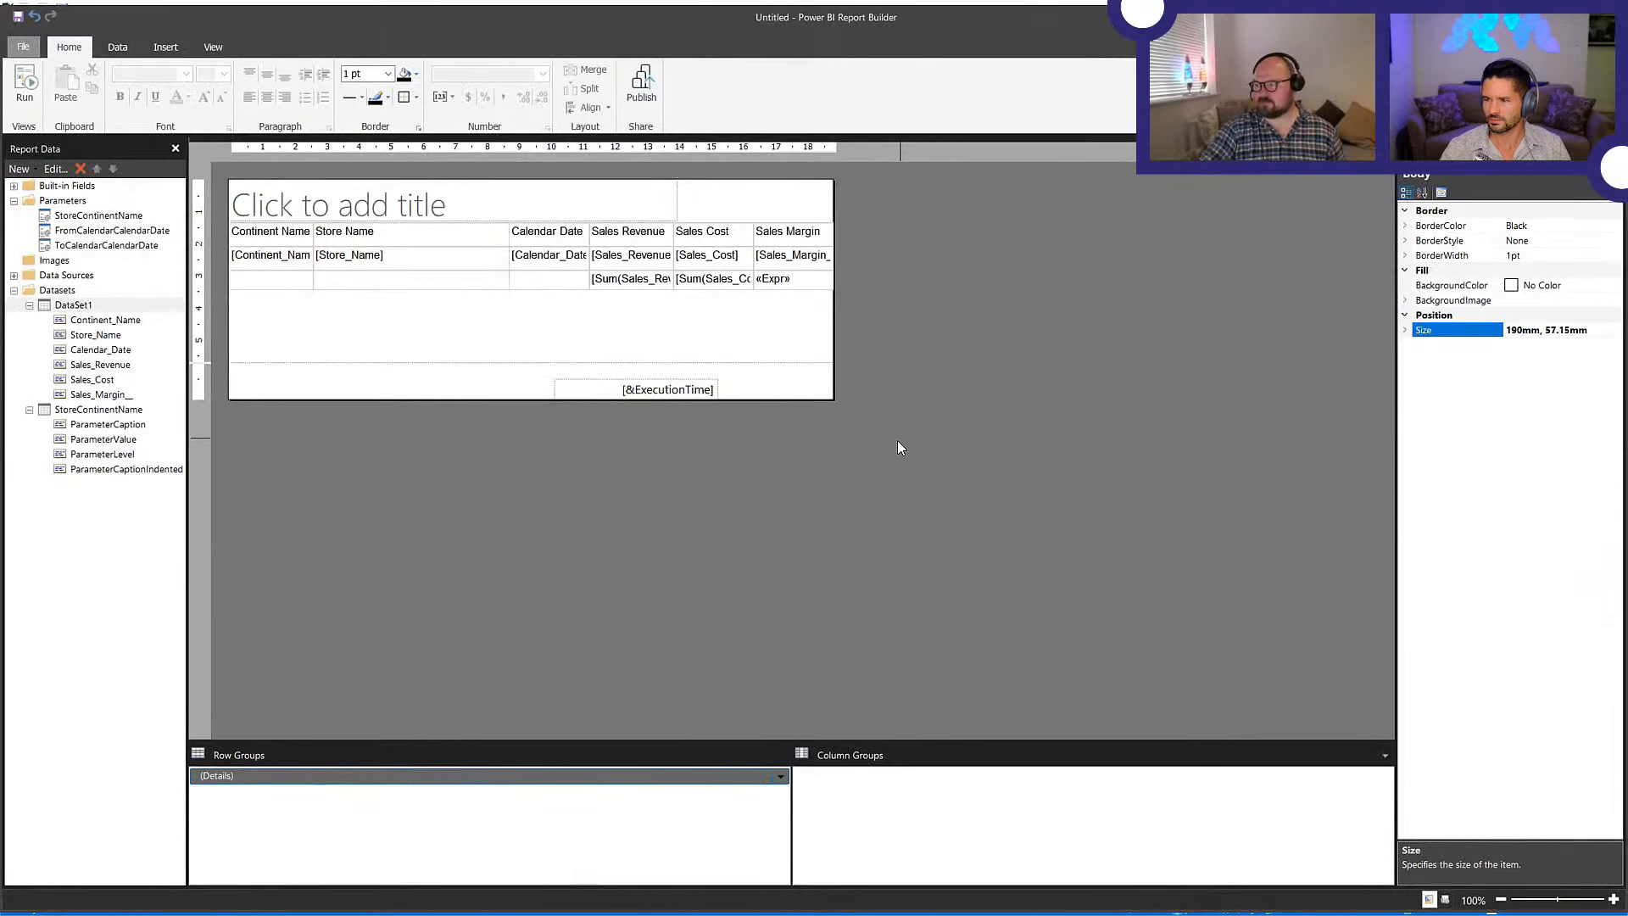
click(897, 445)
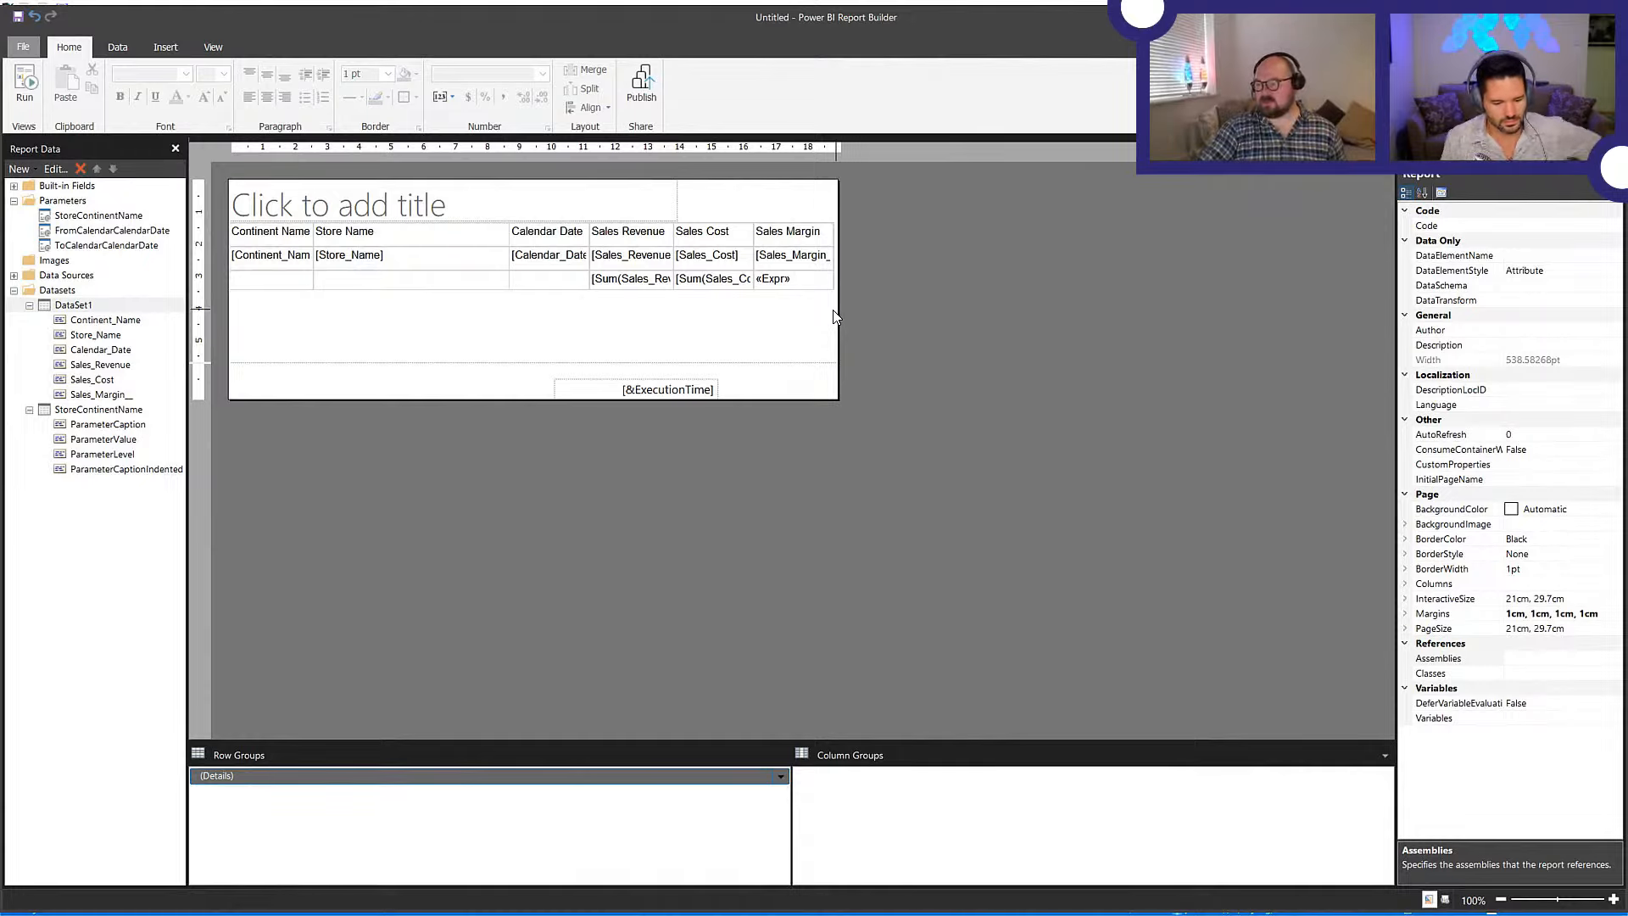
- Widen the Store Name column so the table exceeds the body width, and preview how the columns split across printed pages
click(505, 236)
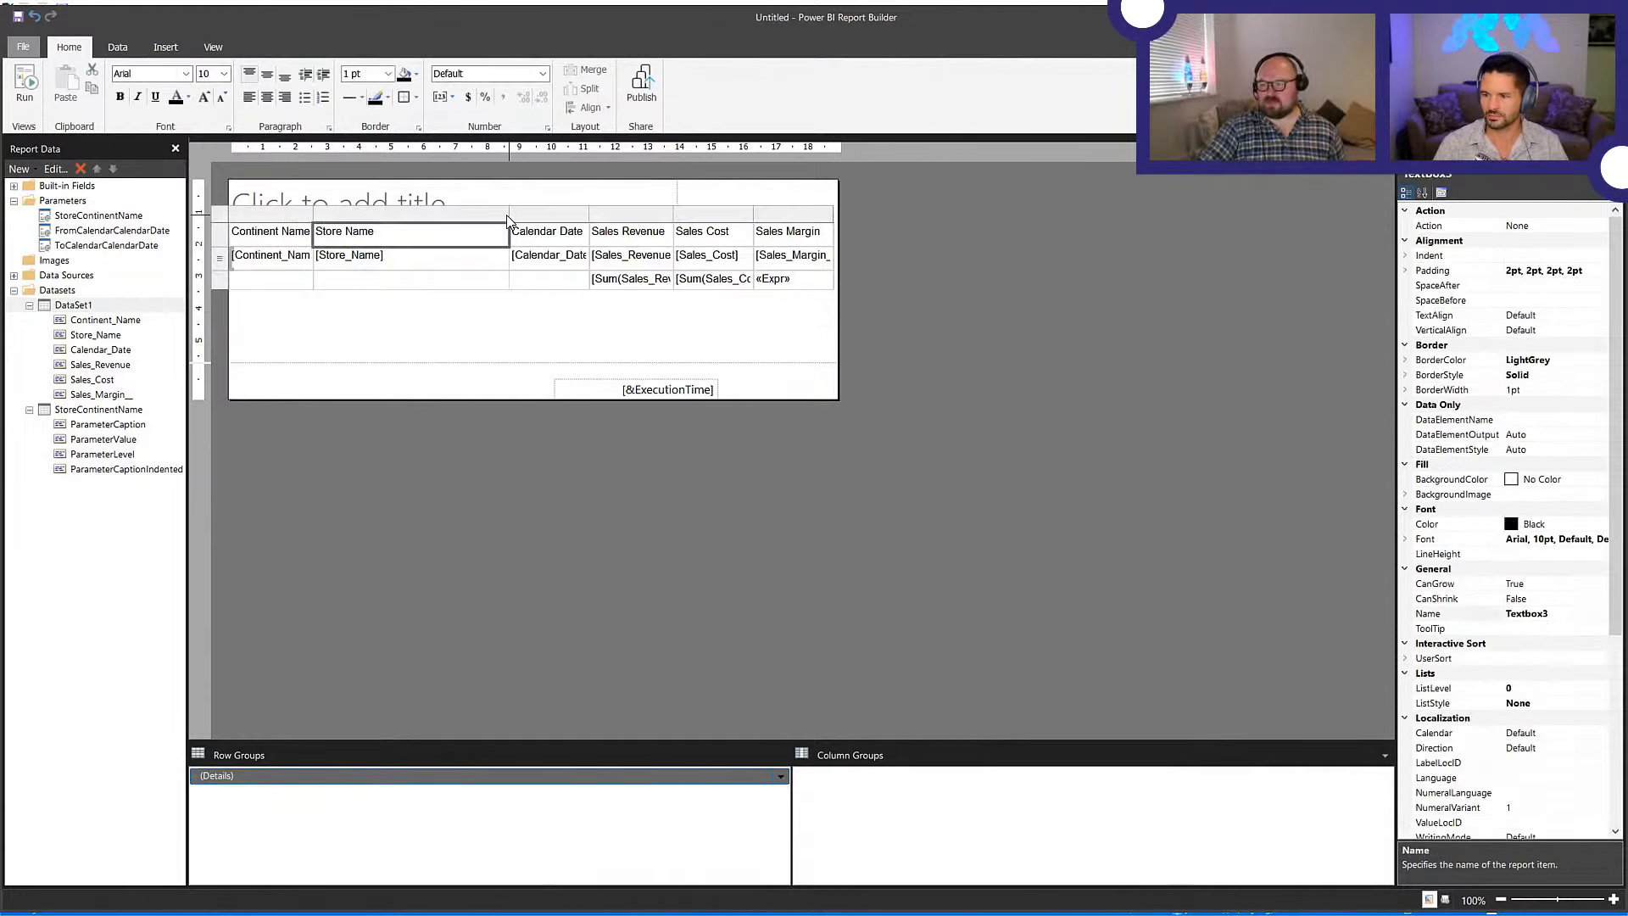
drag(509, 212, 576, 216)
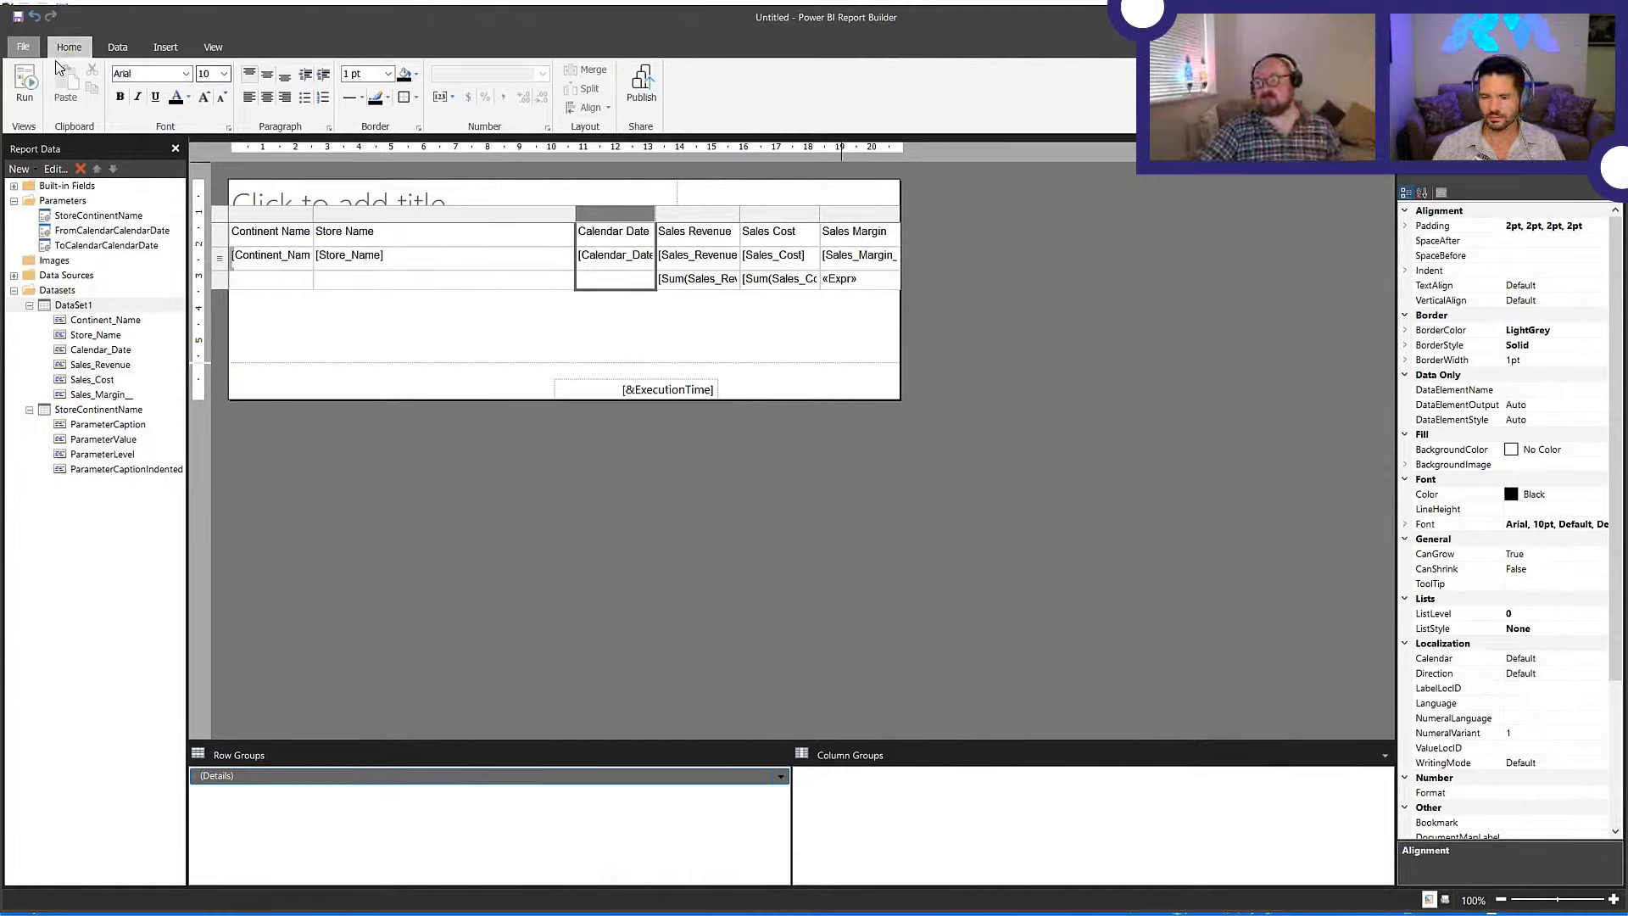
click(23, 95)
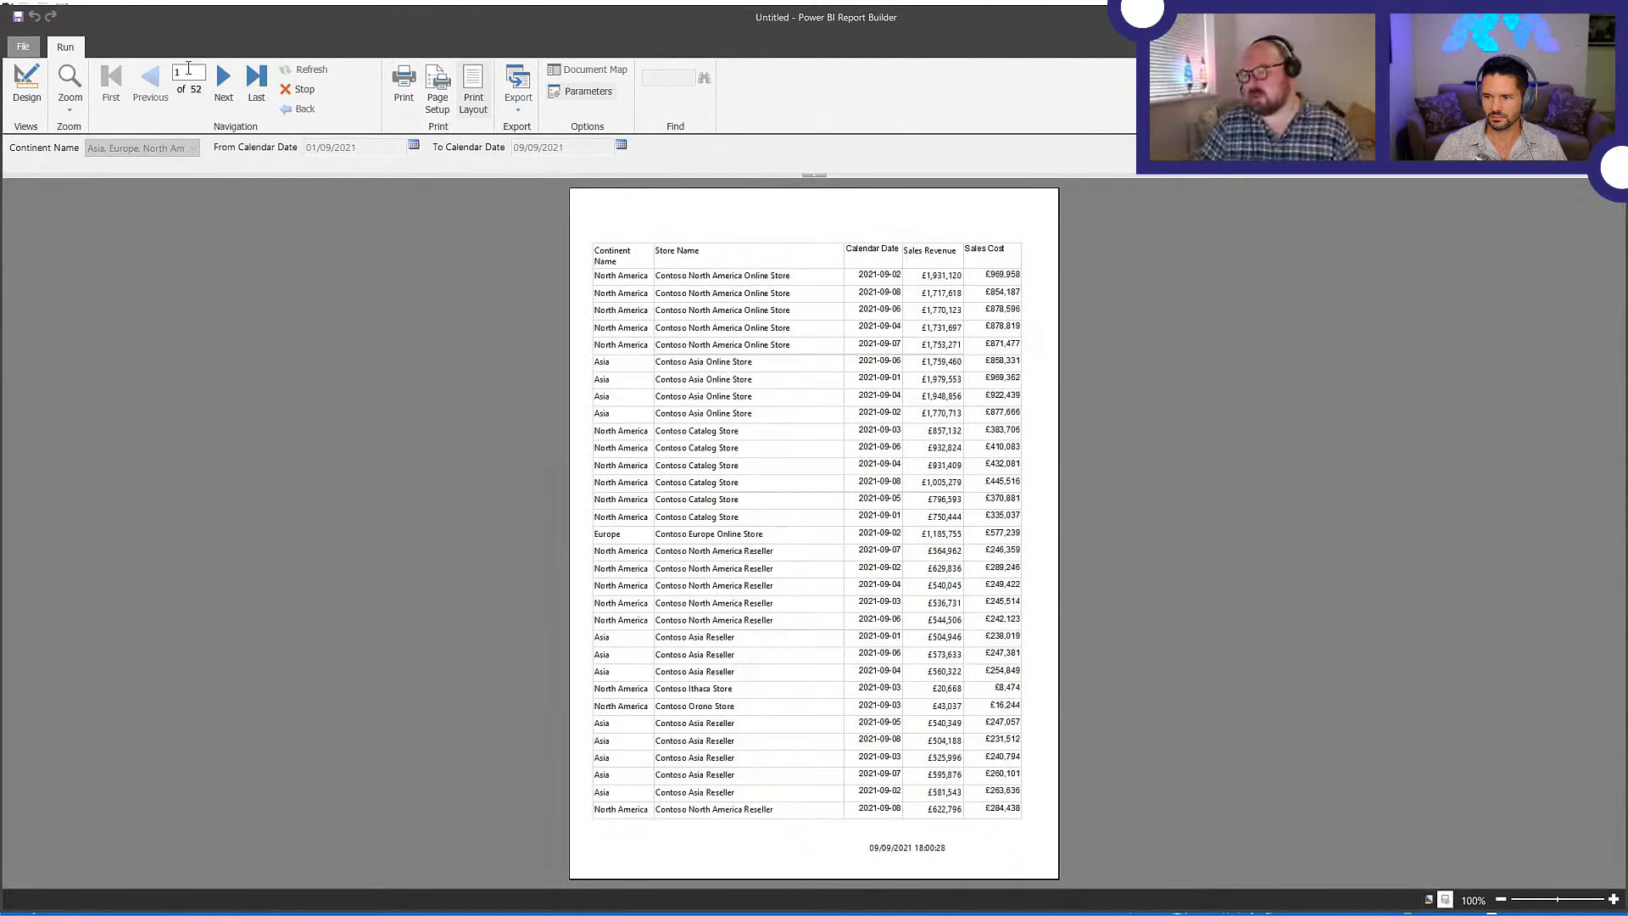
click(223, 81)
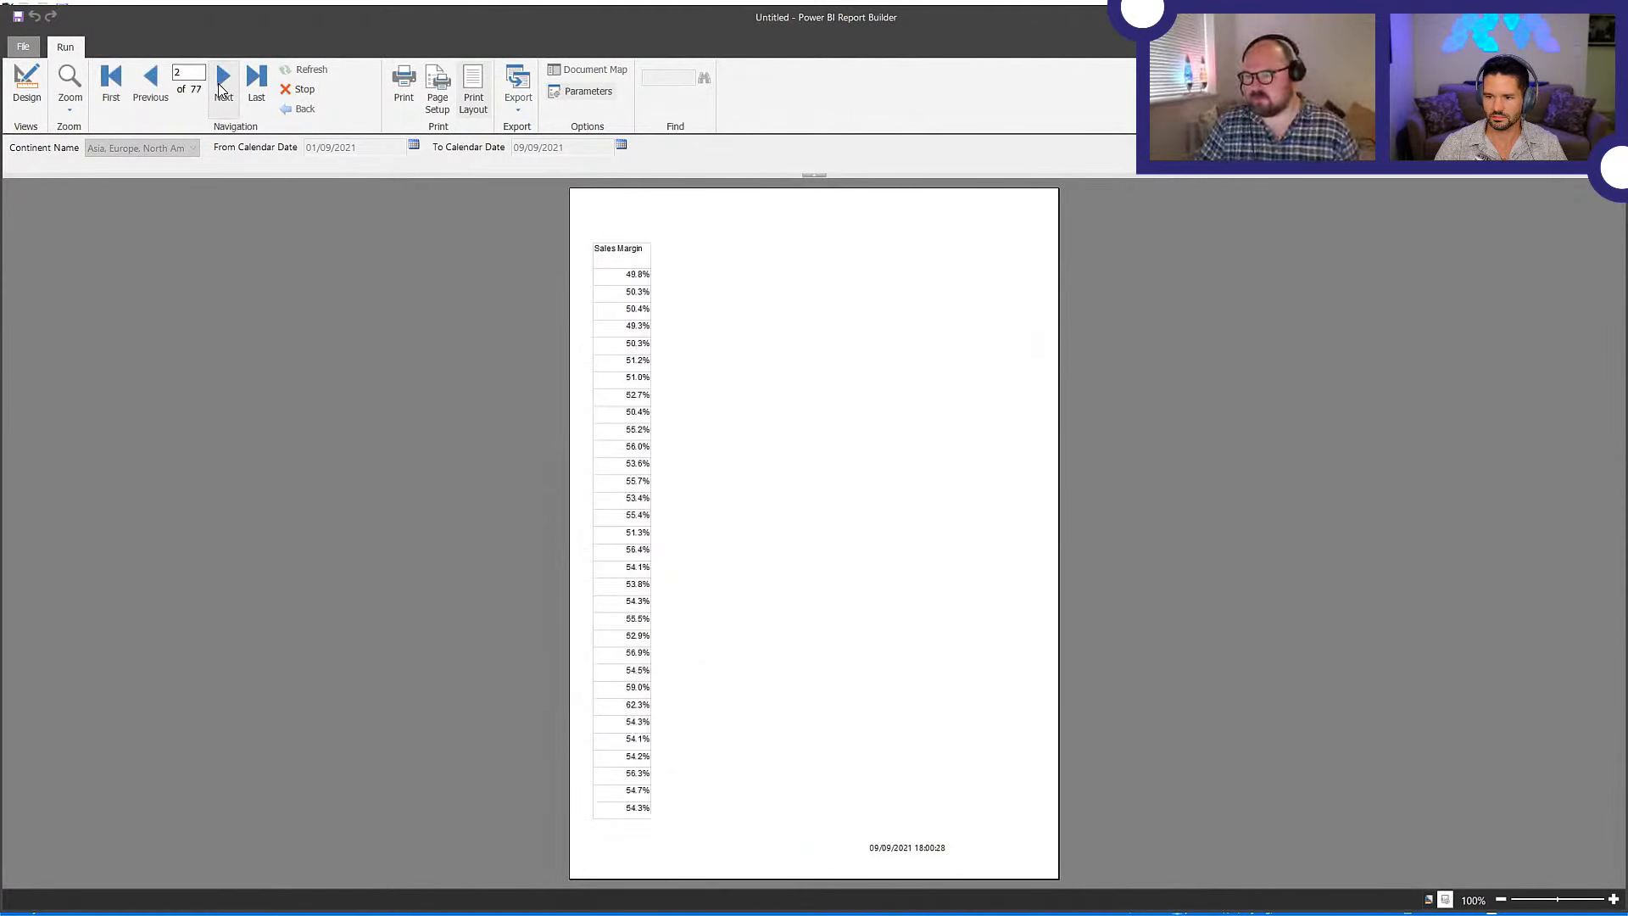
click(26, 85)
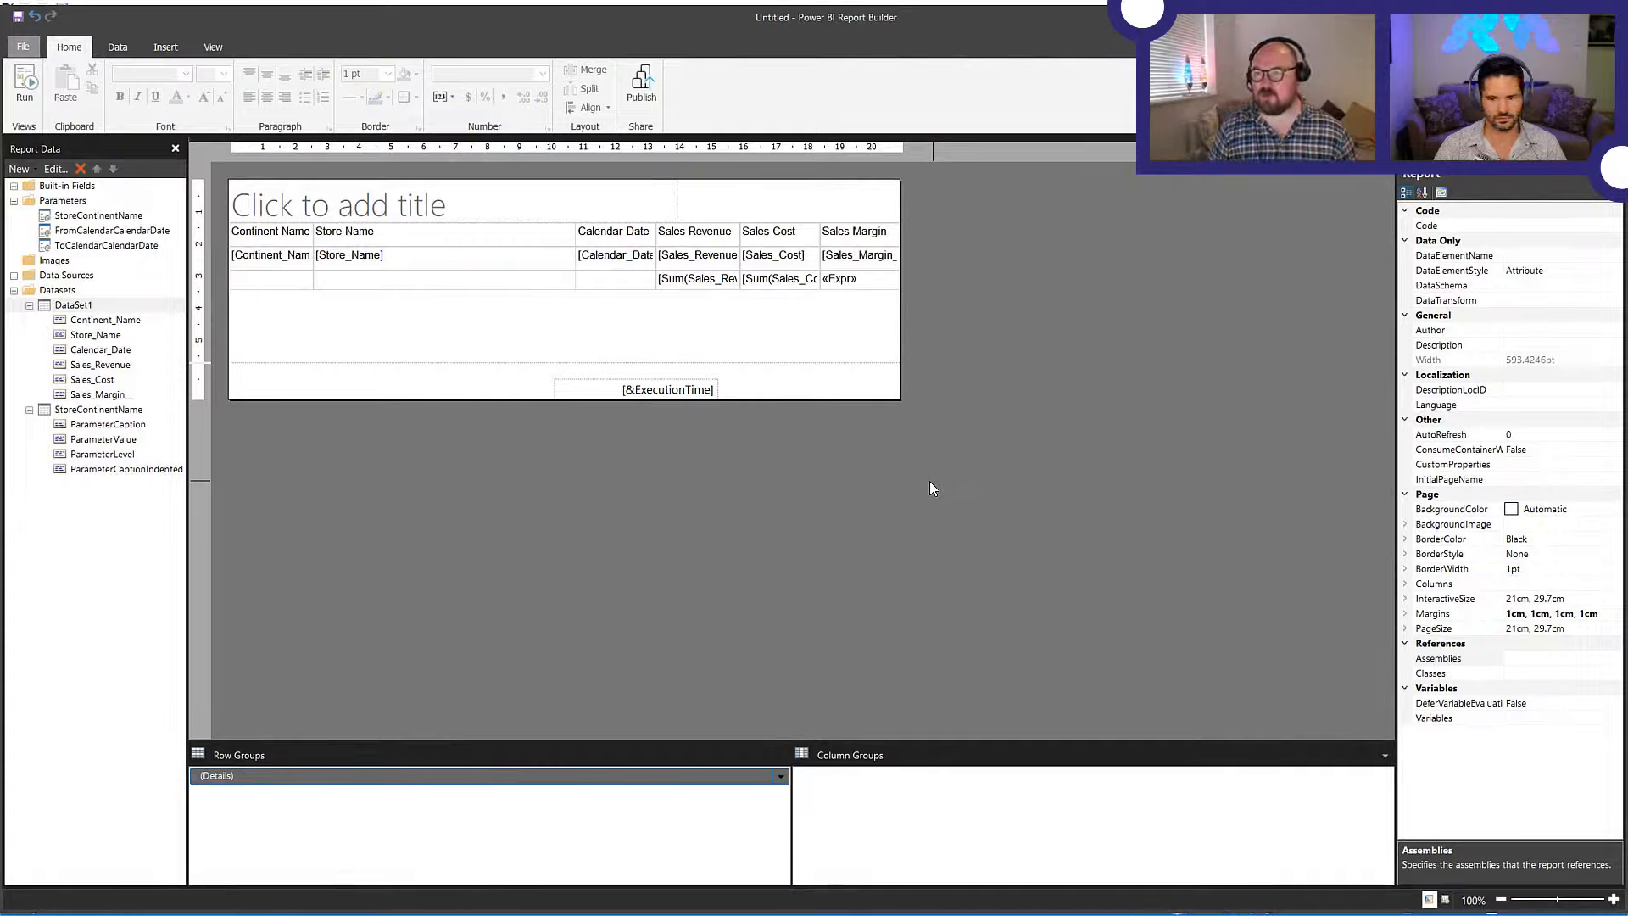
- Narrow the Store Name column so the whole table ends well inside the printable page width
click(642, 354)
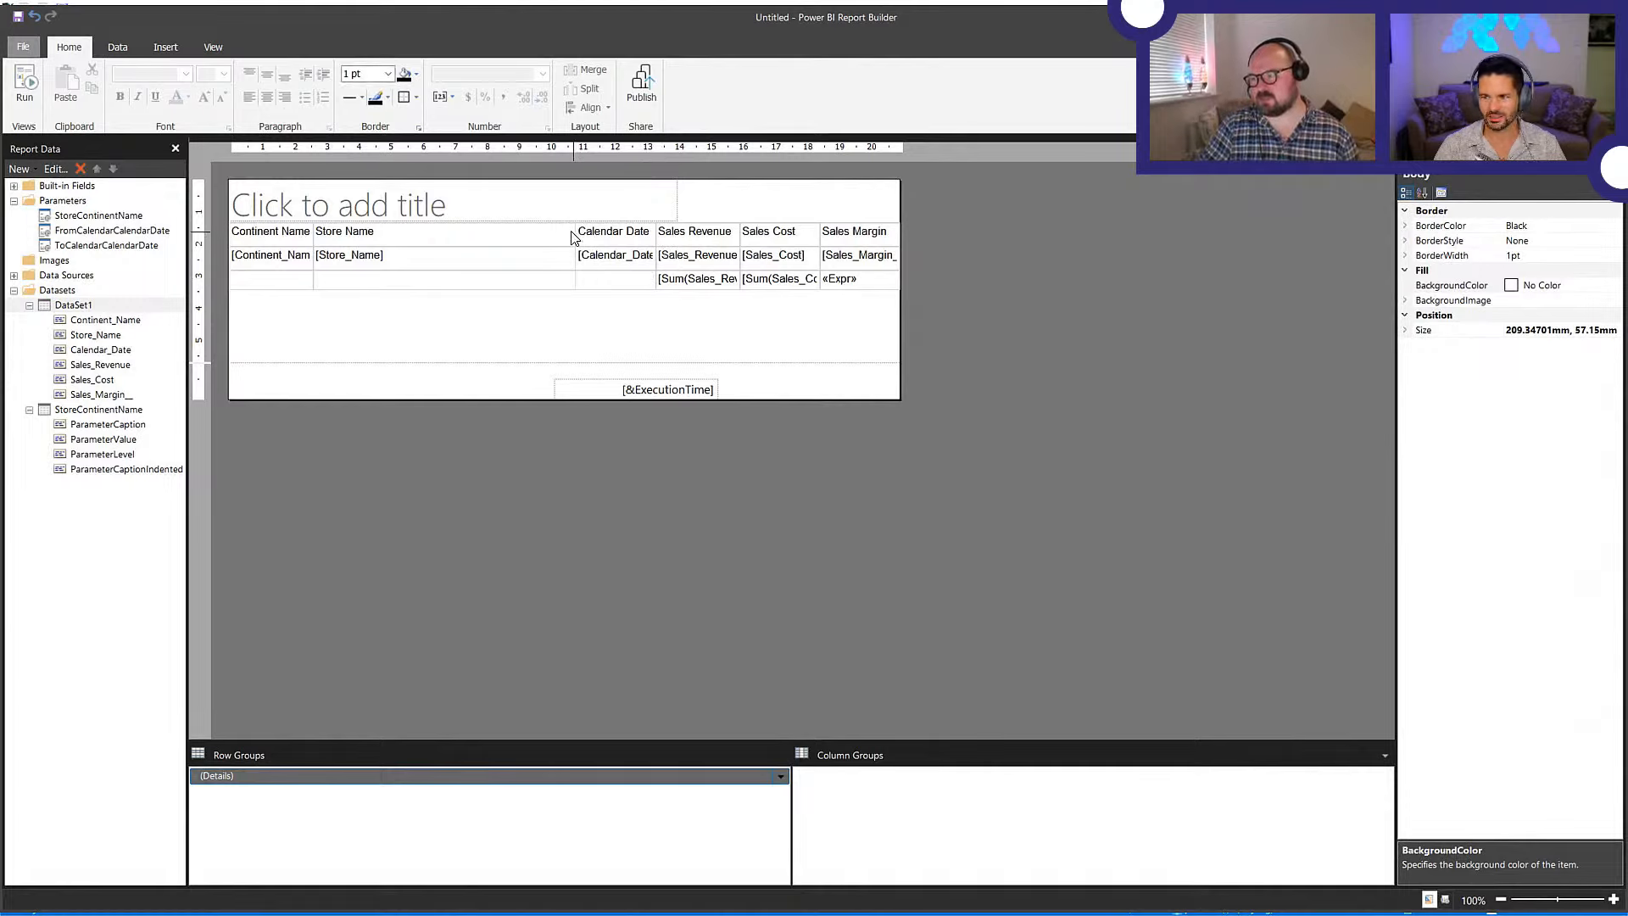
click(564, 239)
drag(579, 225, 492, 225)
click(897, 353)
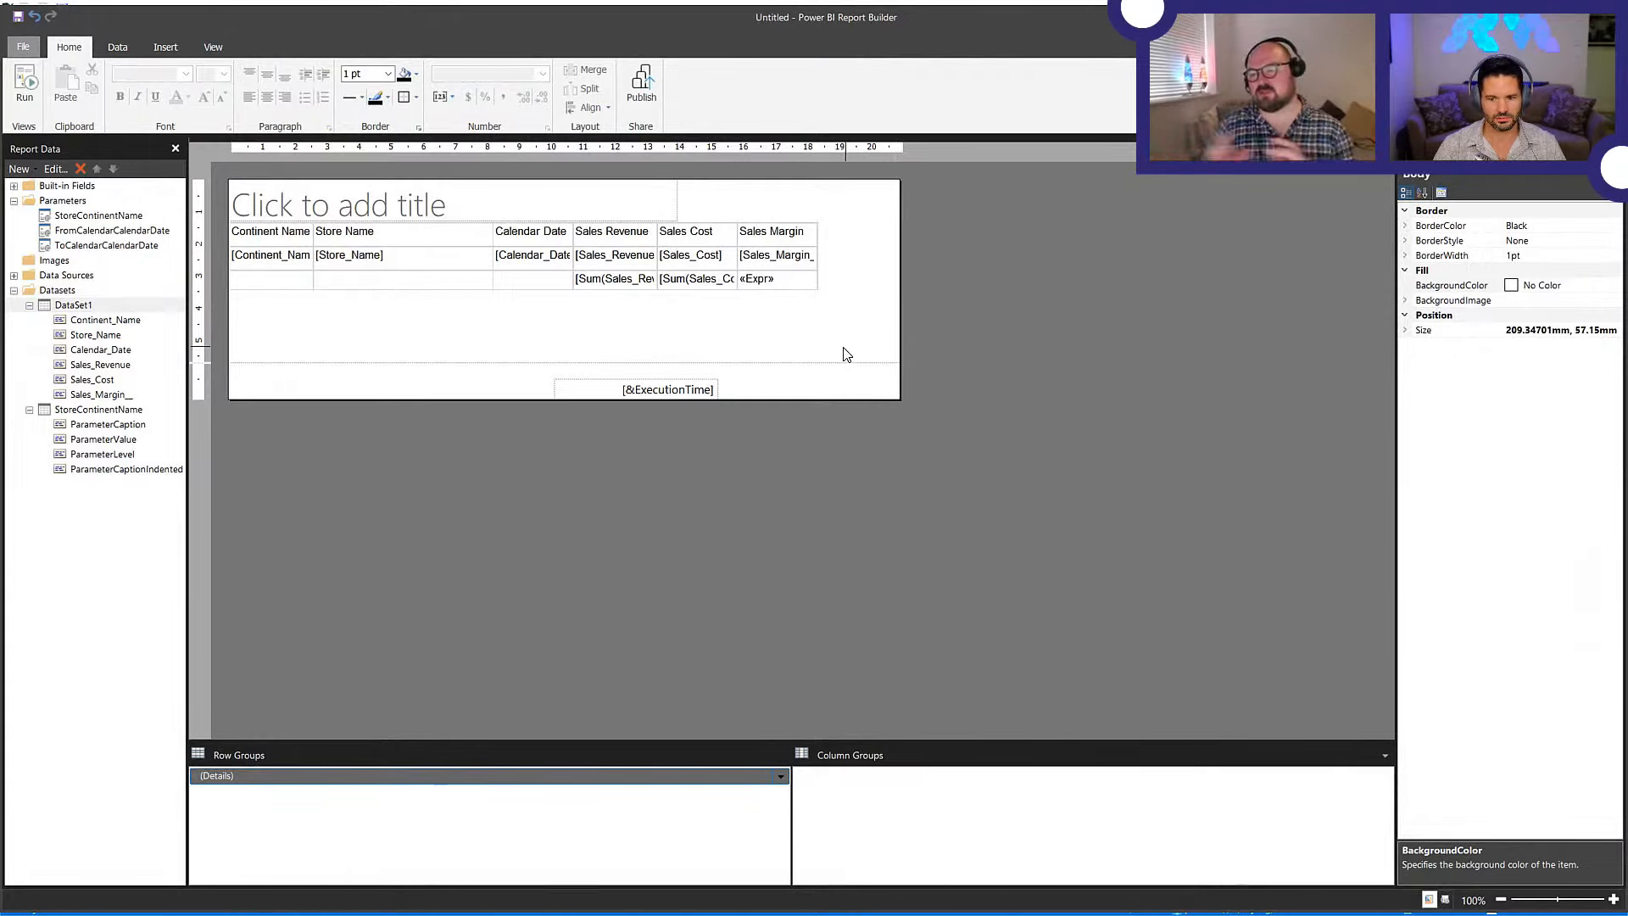
- Set the width of the report body back to 190 mm
double_click(683, 391)
click(657, 340)
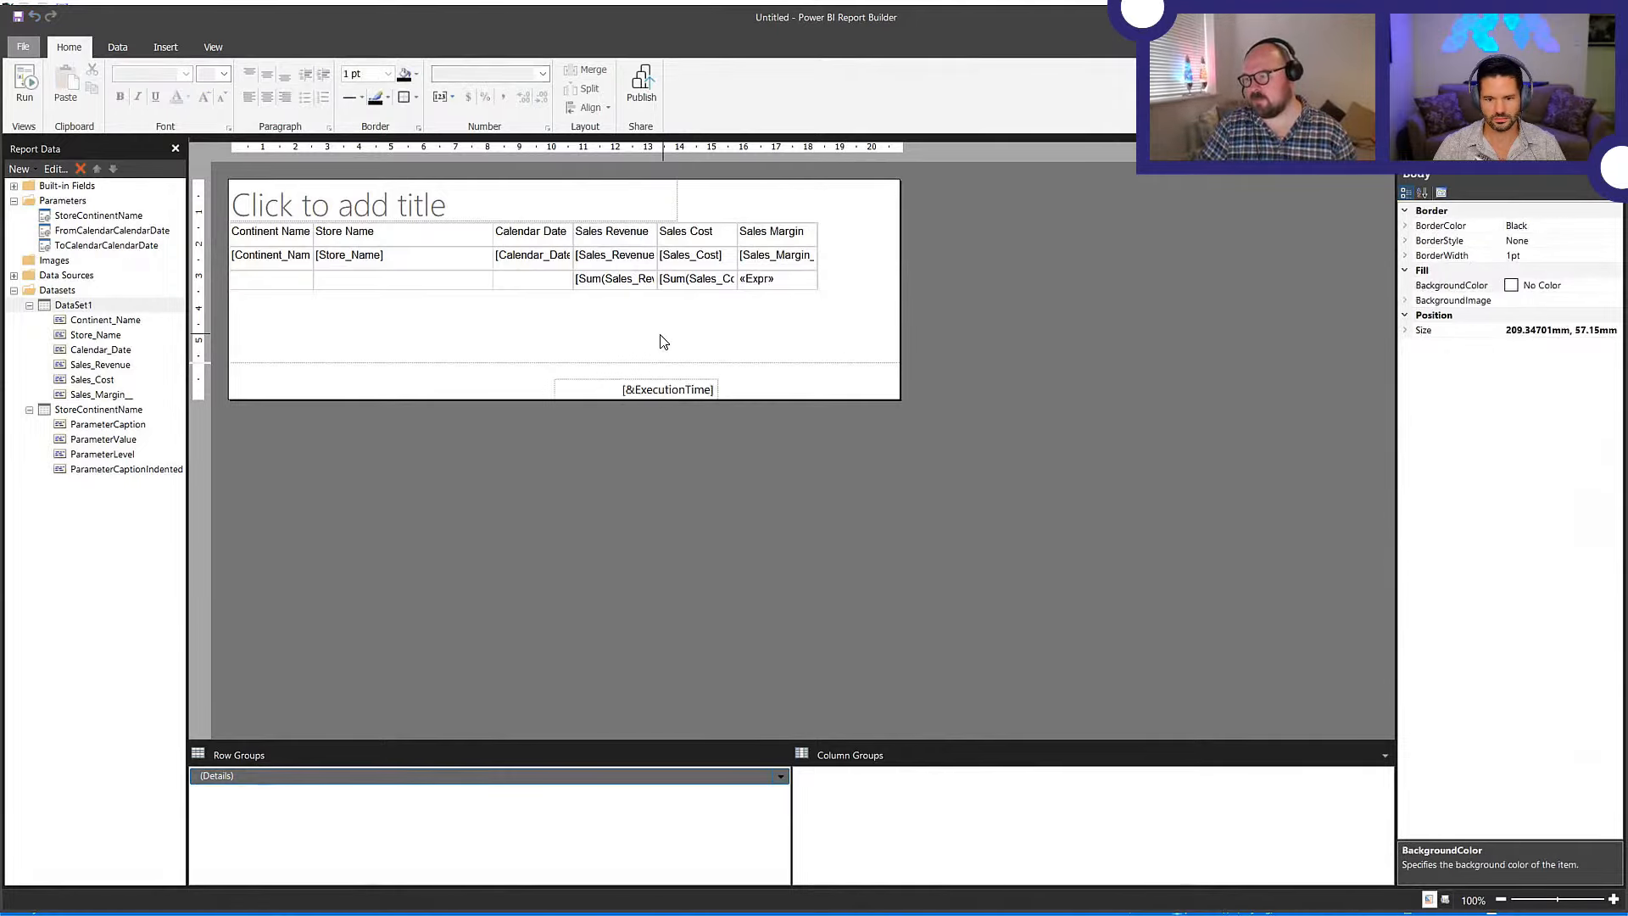
click(1522, 337)
drag(1552, 331, 1481, 336)
text(190)
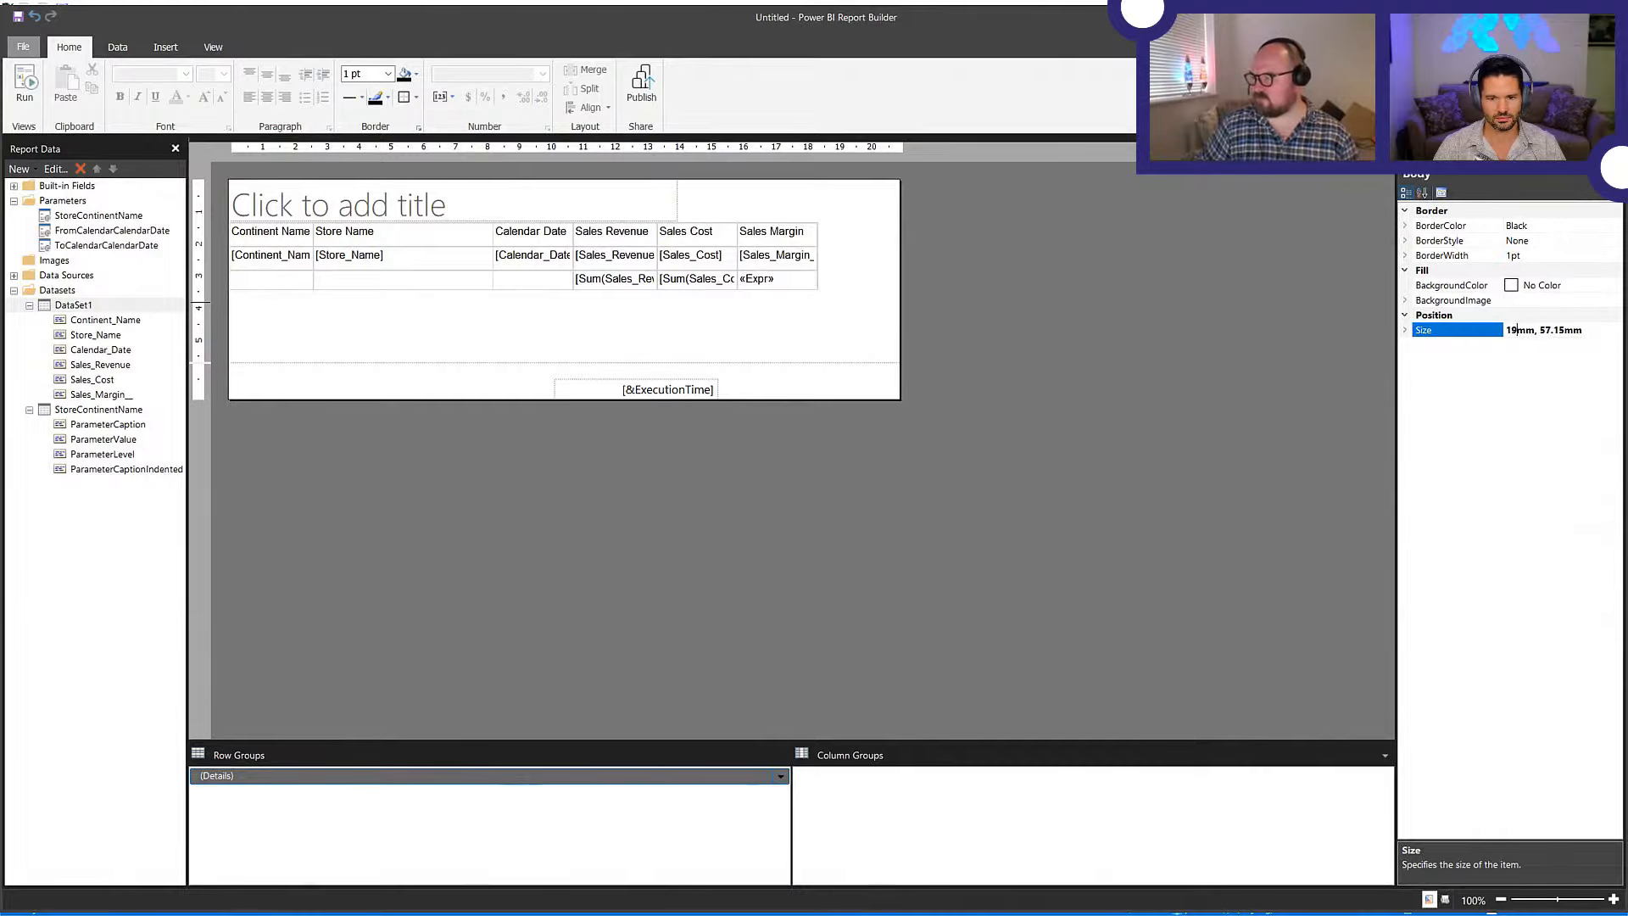
key(Return)
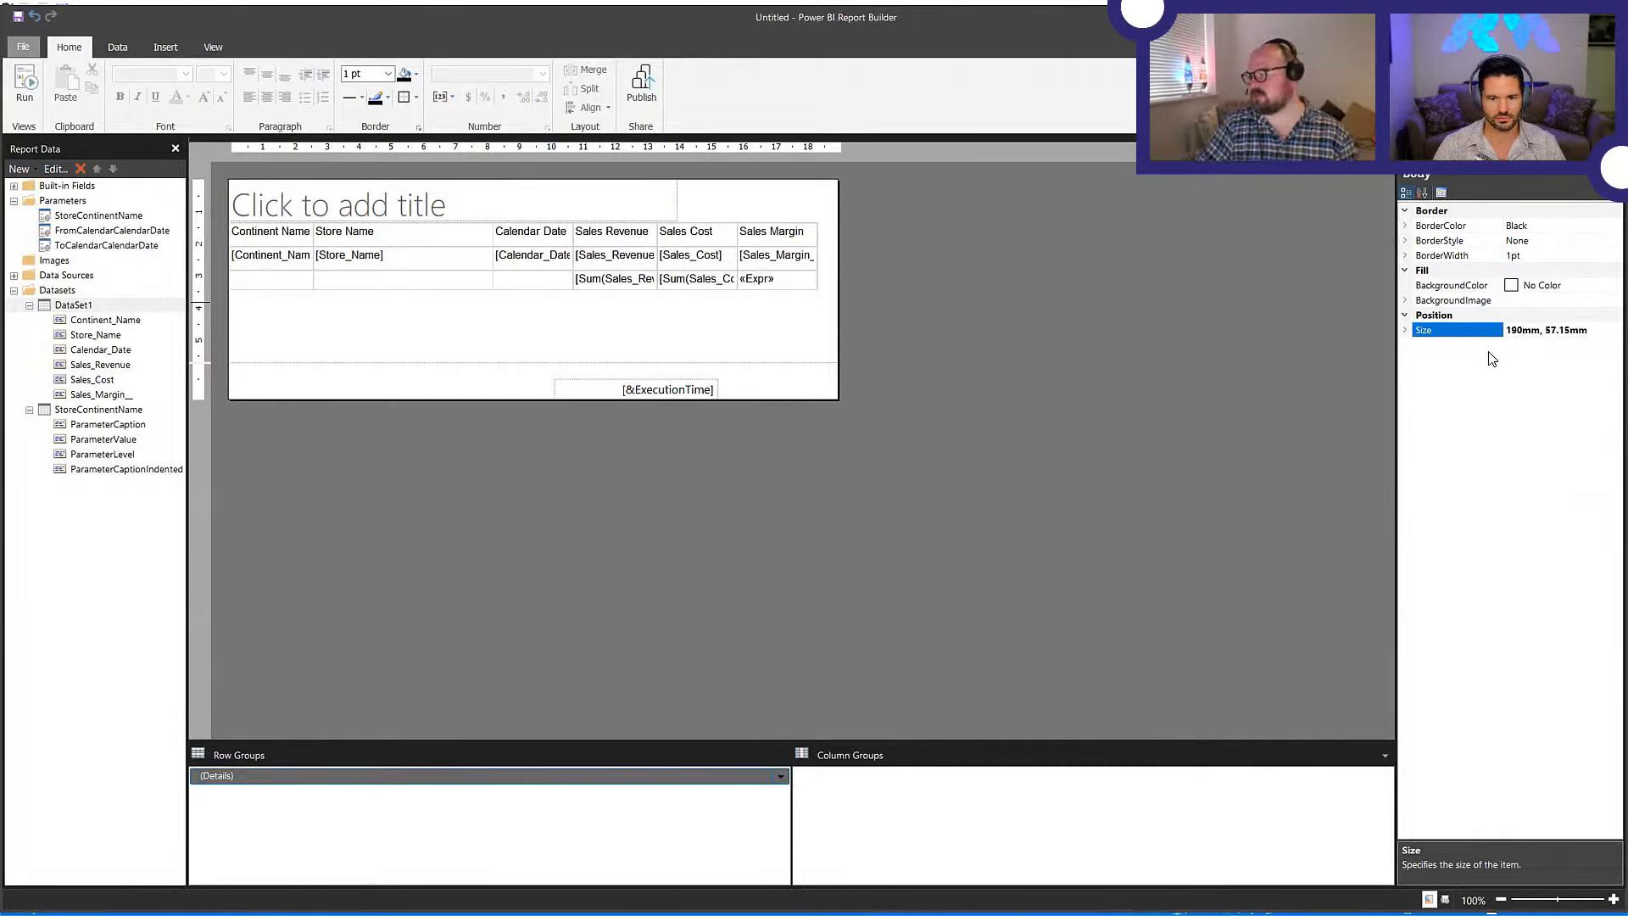
- Move the execution time text box in the page footer so it aligns with the body's right edge
click(600, 393)
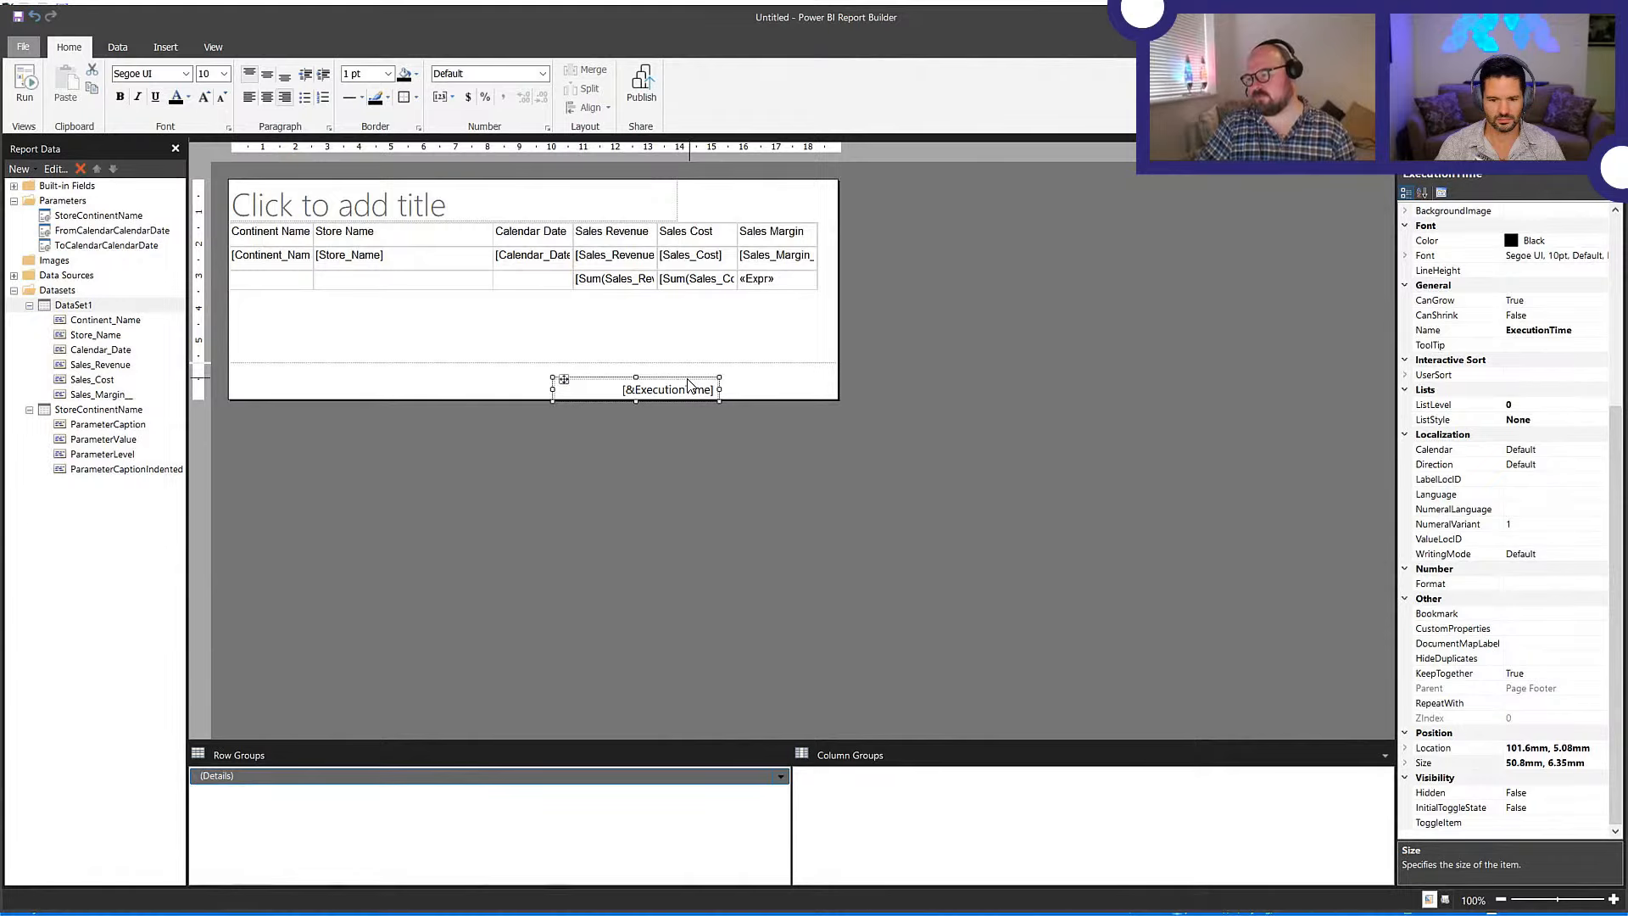
click(688, 421)
click(604, 390)
drag(564, 379, 691, 374)
click(770, 460)
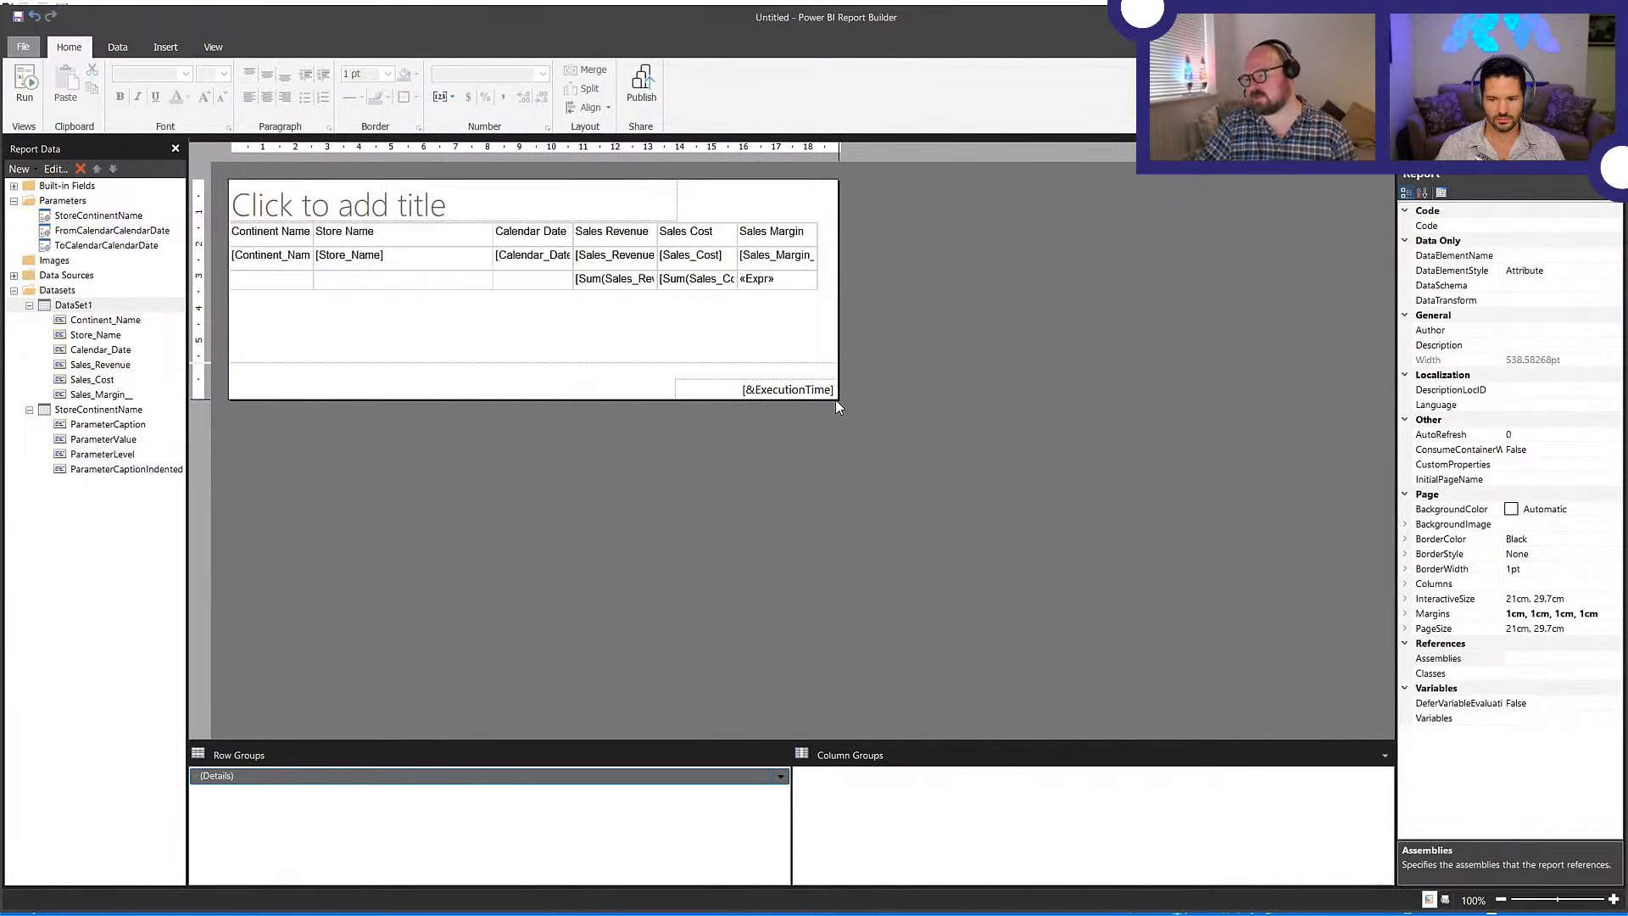
- Adjust the Store Name column width so the table's right edge lines up with the execution time box
click(497, 233)
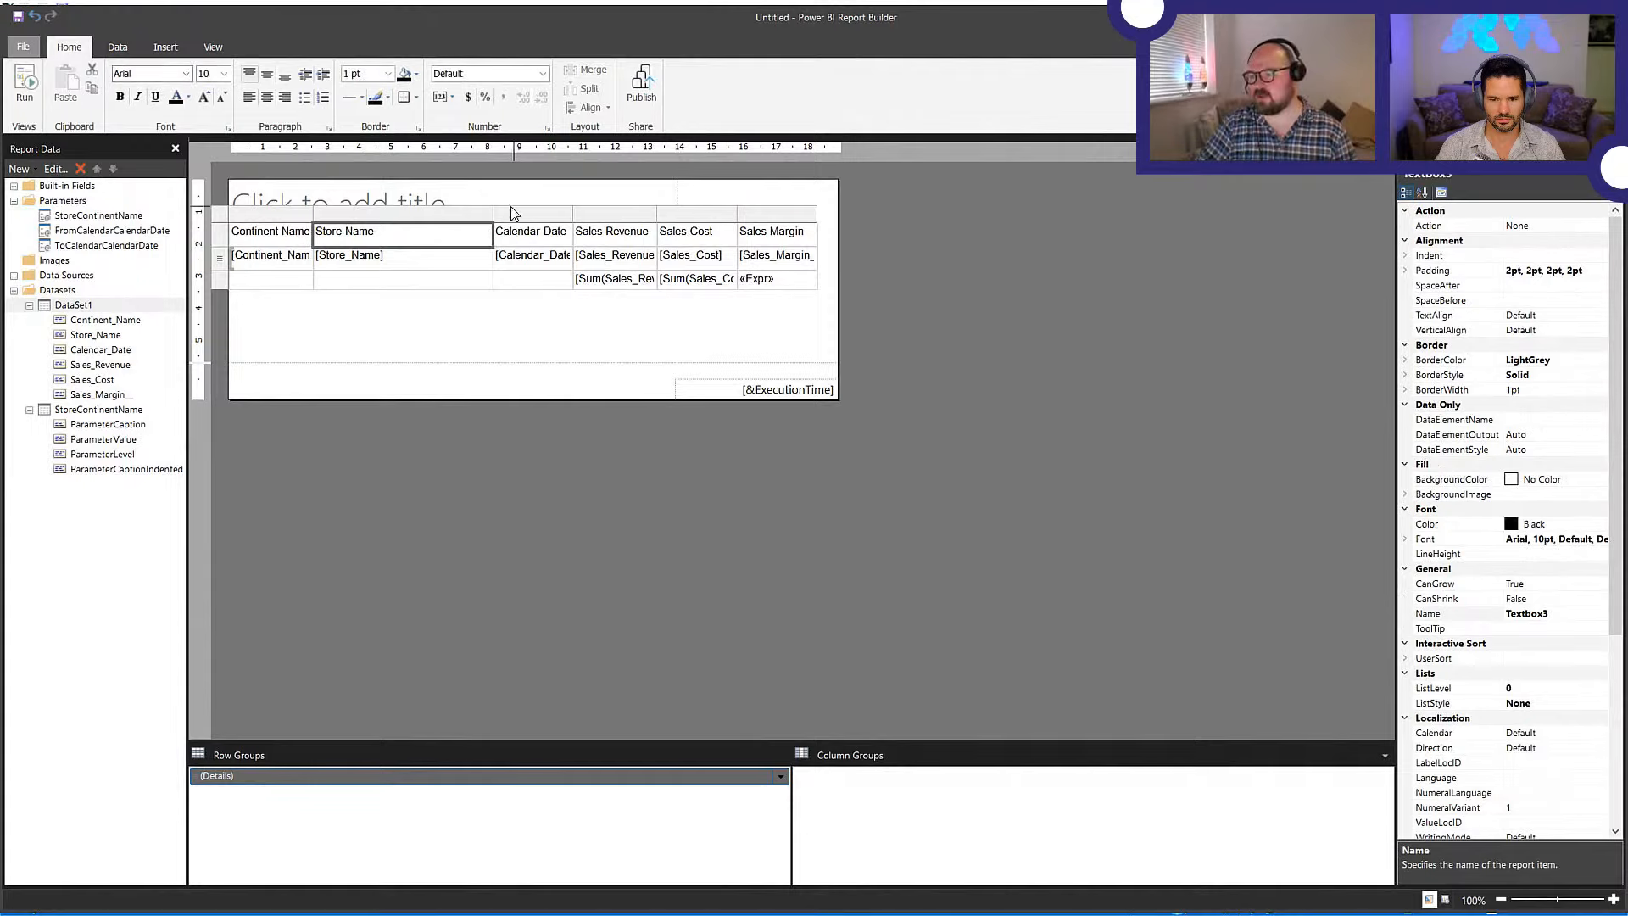
drag(492, 215, 578, 216)
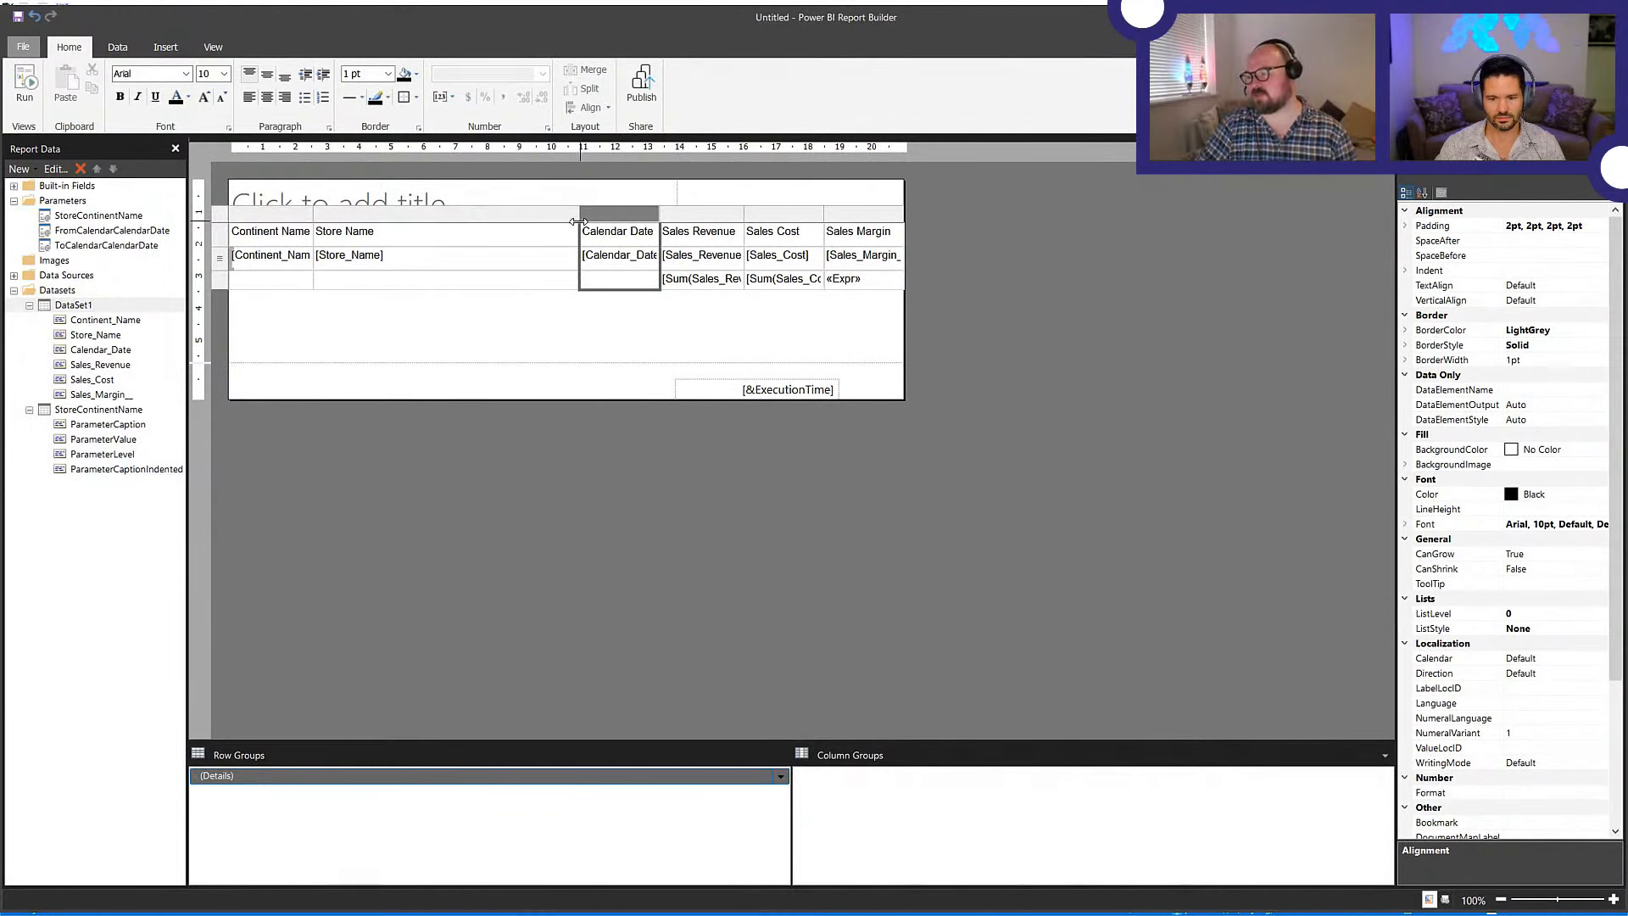
drag(578, 215, 512, 217)
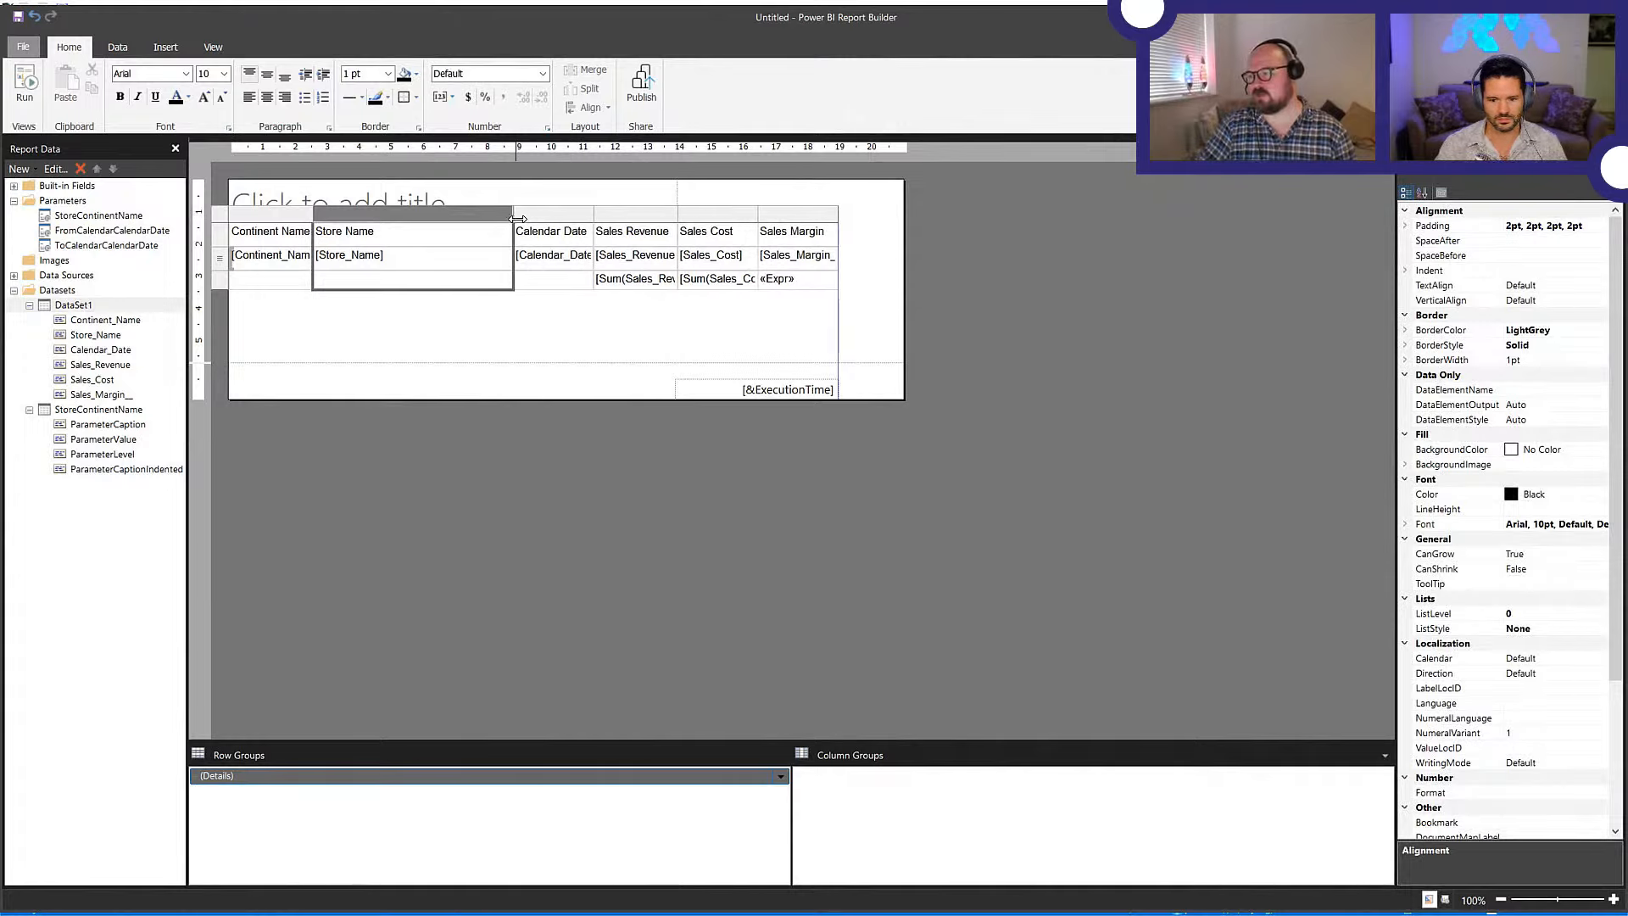
- Reset the report body's width to 190 mm to remove the surplus space beside the resized table
click(882, 312)
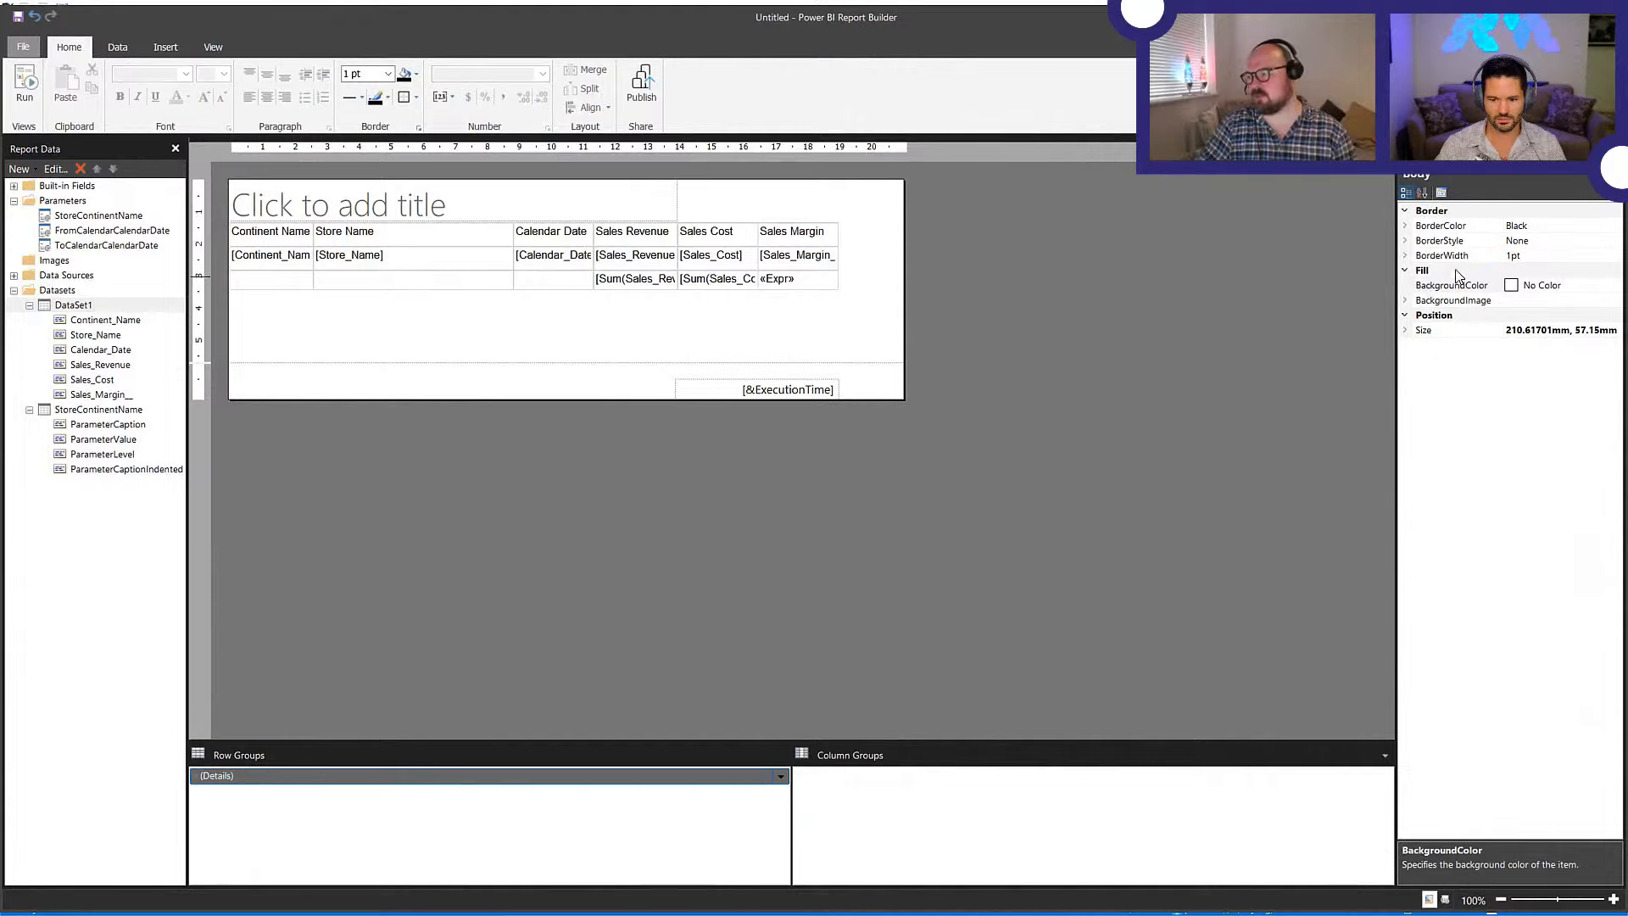
click(1524, 331)
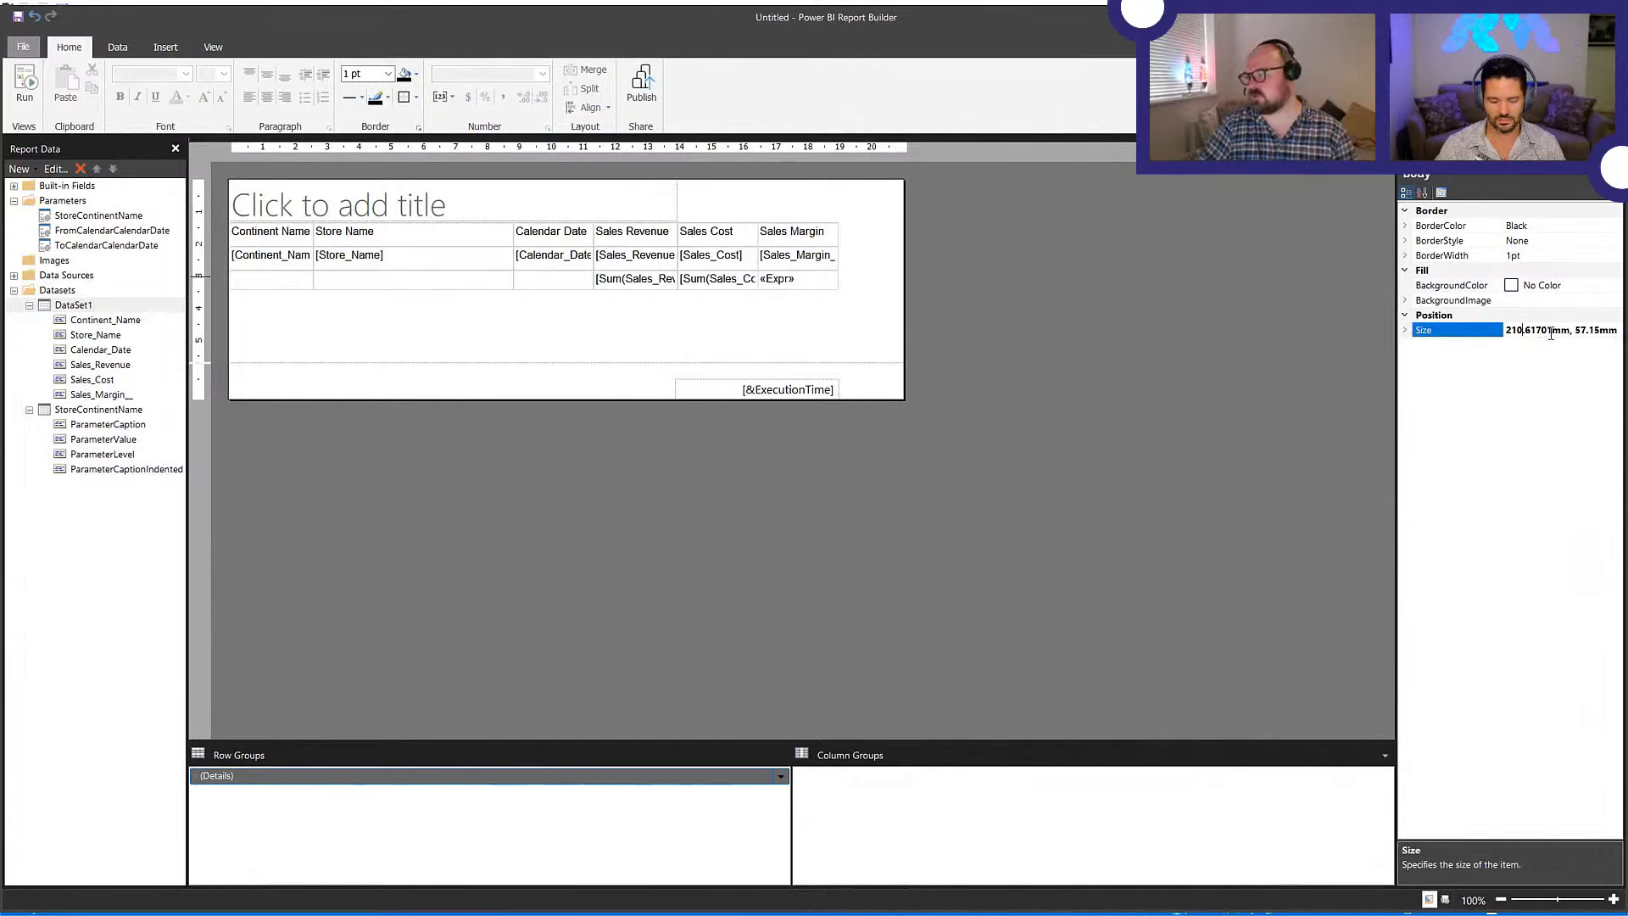
key(BackSpace)
key(BackSpace)
key(BackSpace)
key(BackSpace)
key(BackSpace)
key(BackSpace)
key(BackSpace)
key(BackSpace)
text(190)
key(Return)
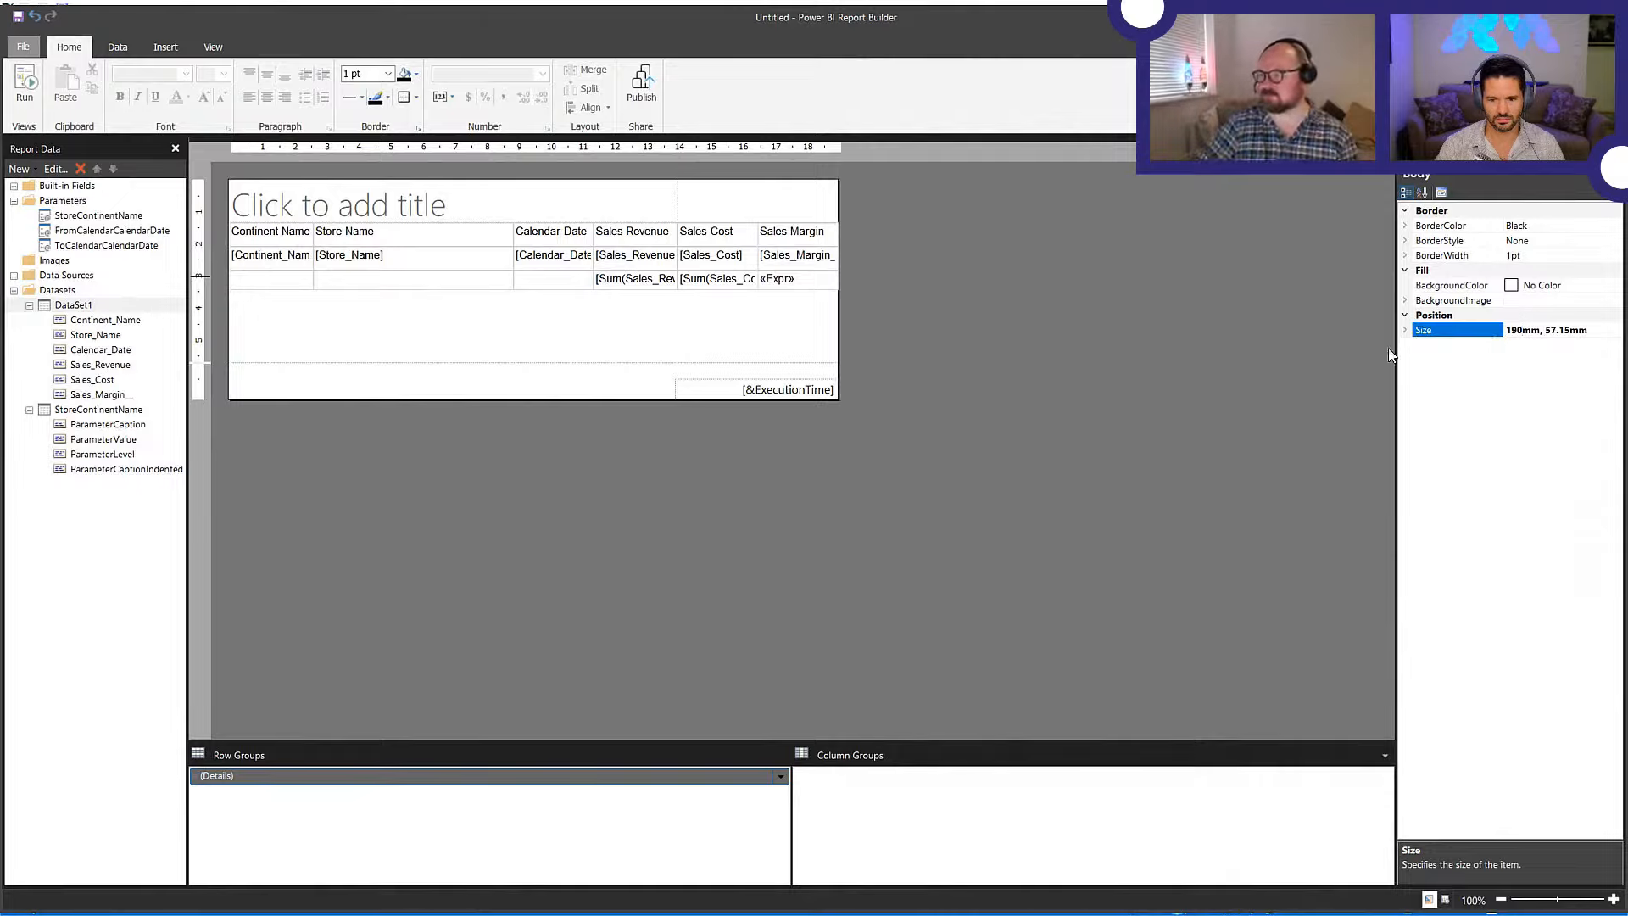
- Reduce the report body's height so the page footer starts directly beneath the table's total row
click(634, 371)
drag(633, 362, 639, 288)
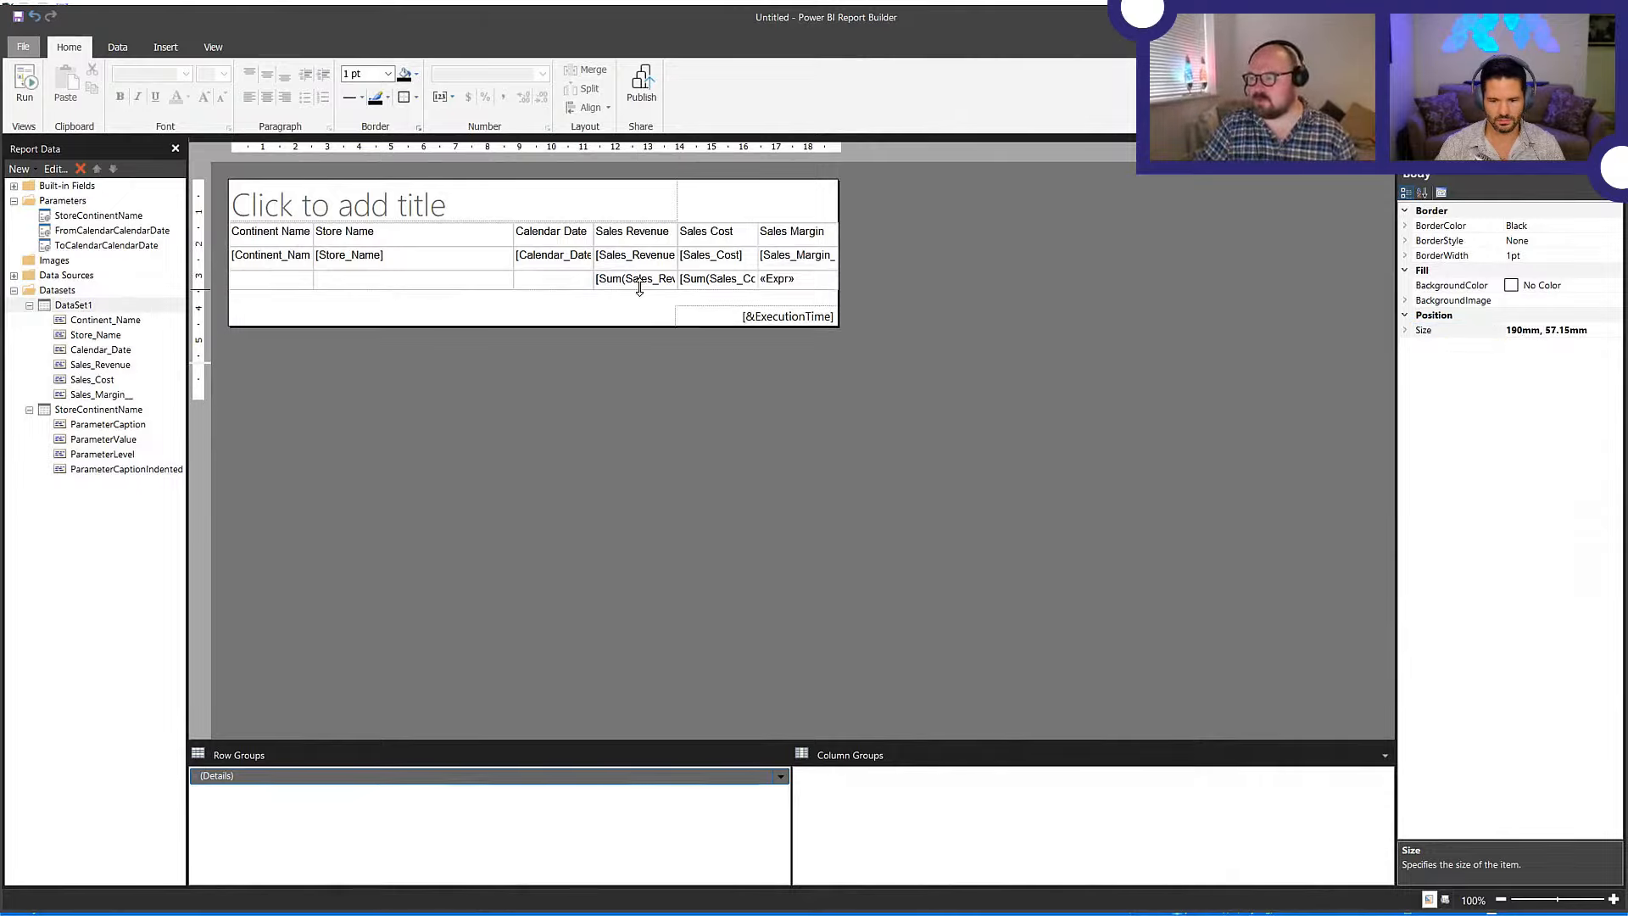
click(623, 516)
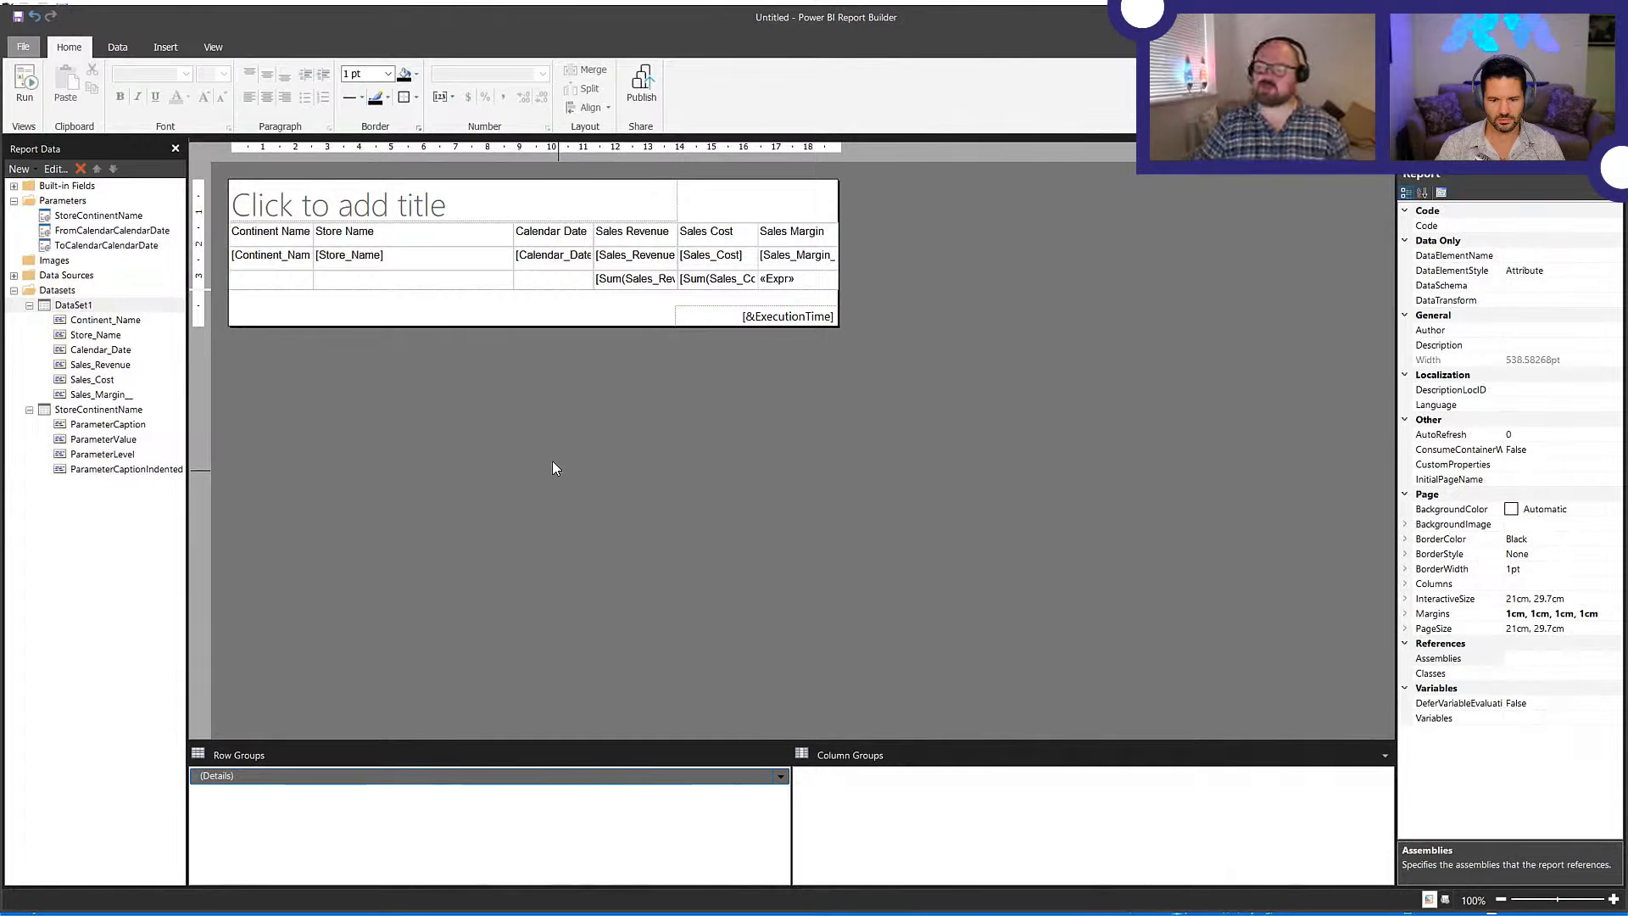
- Run the report, check that all columns fit on the first two printed pages, and return to the design
click(27, 86)
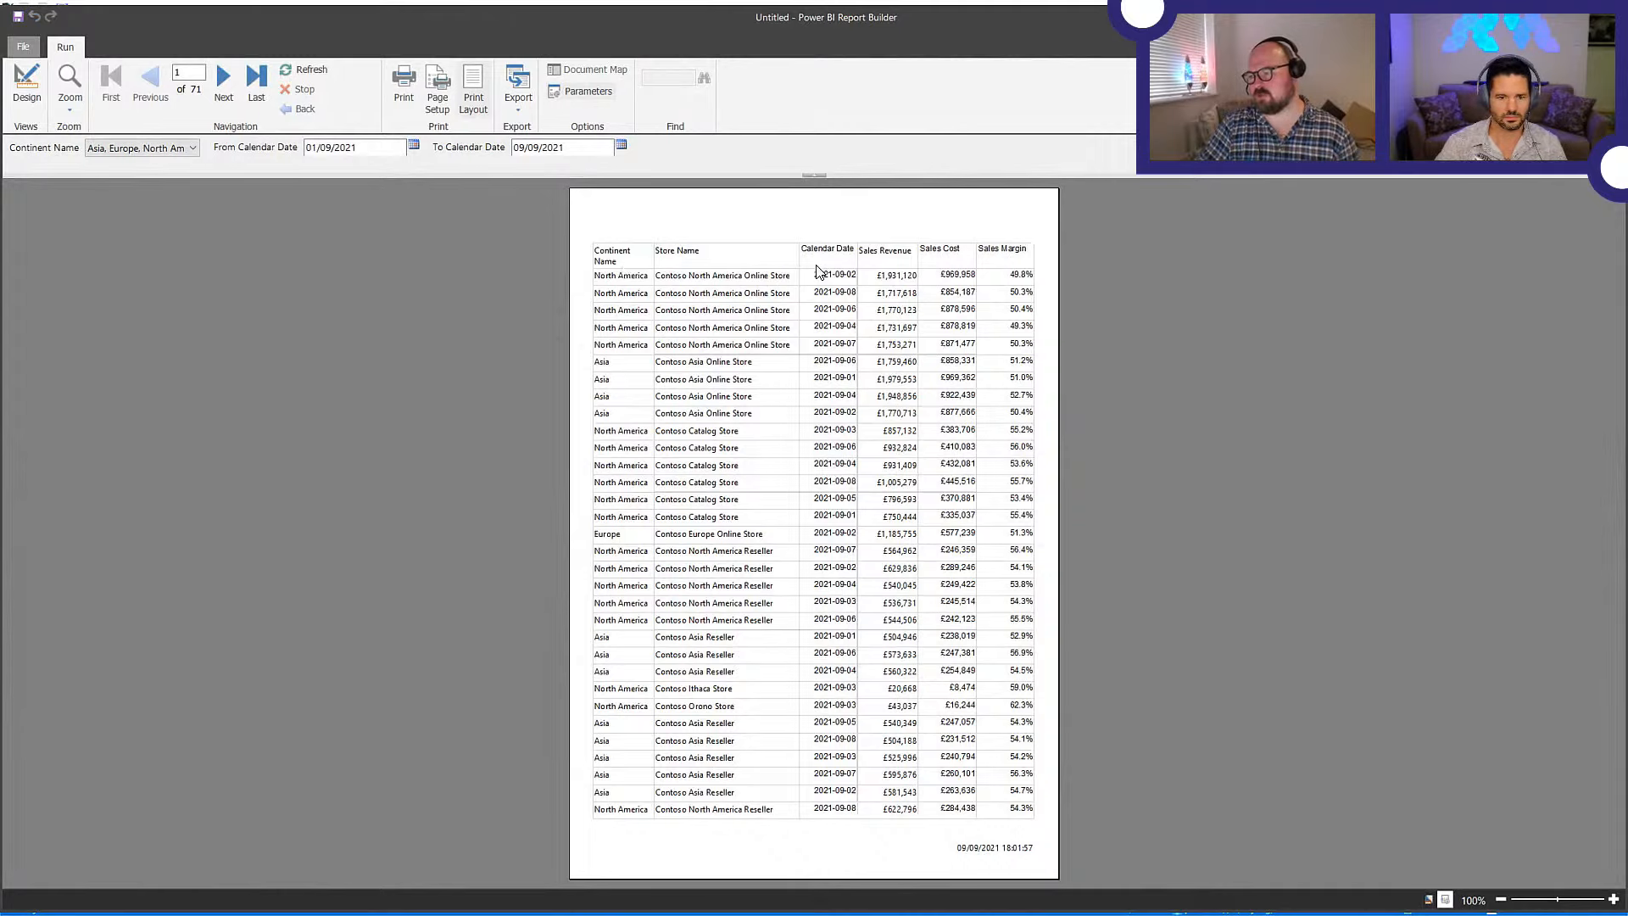
click(222, 81)
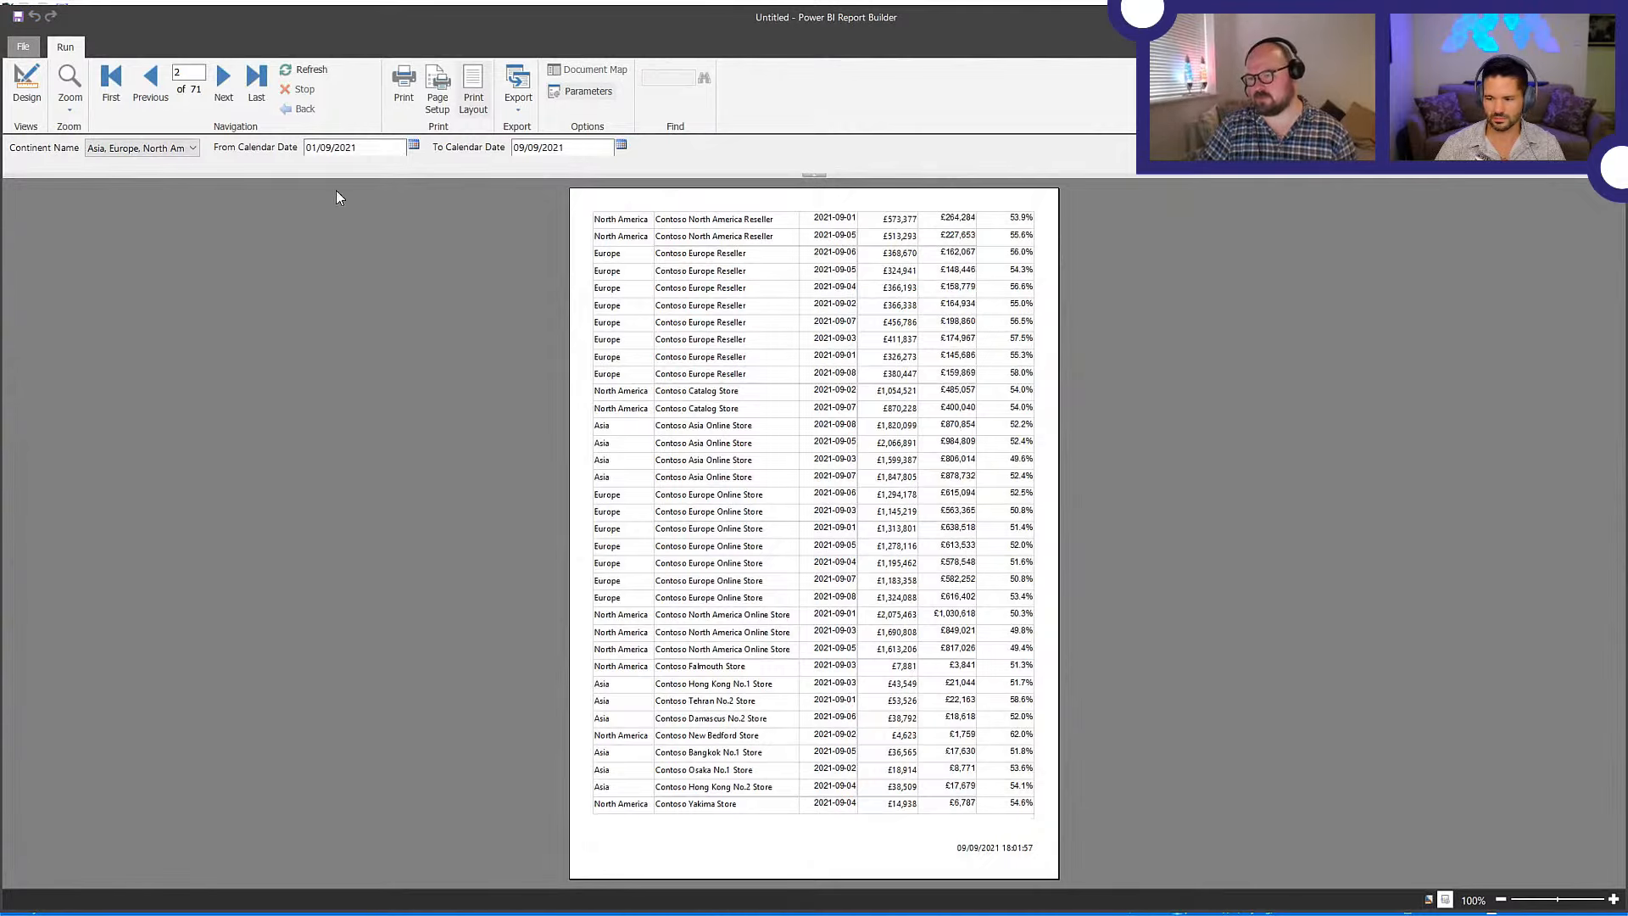
click(26, 83)
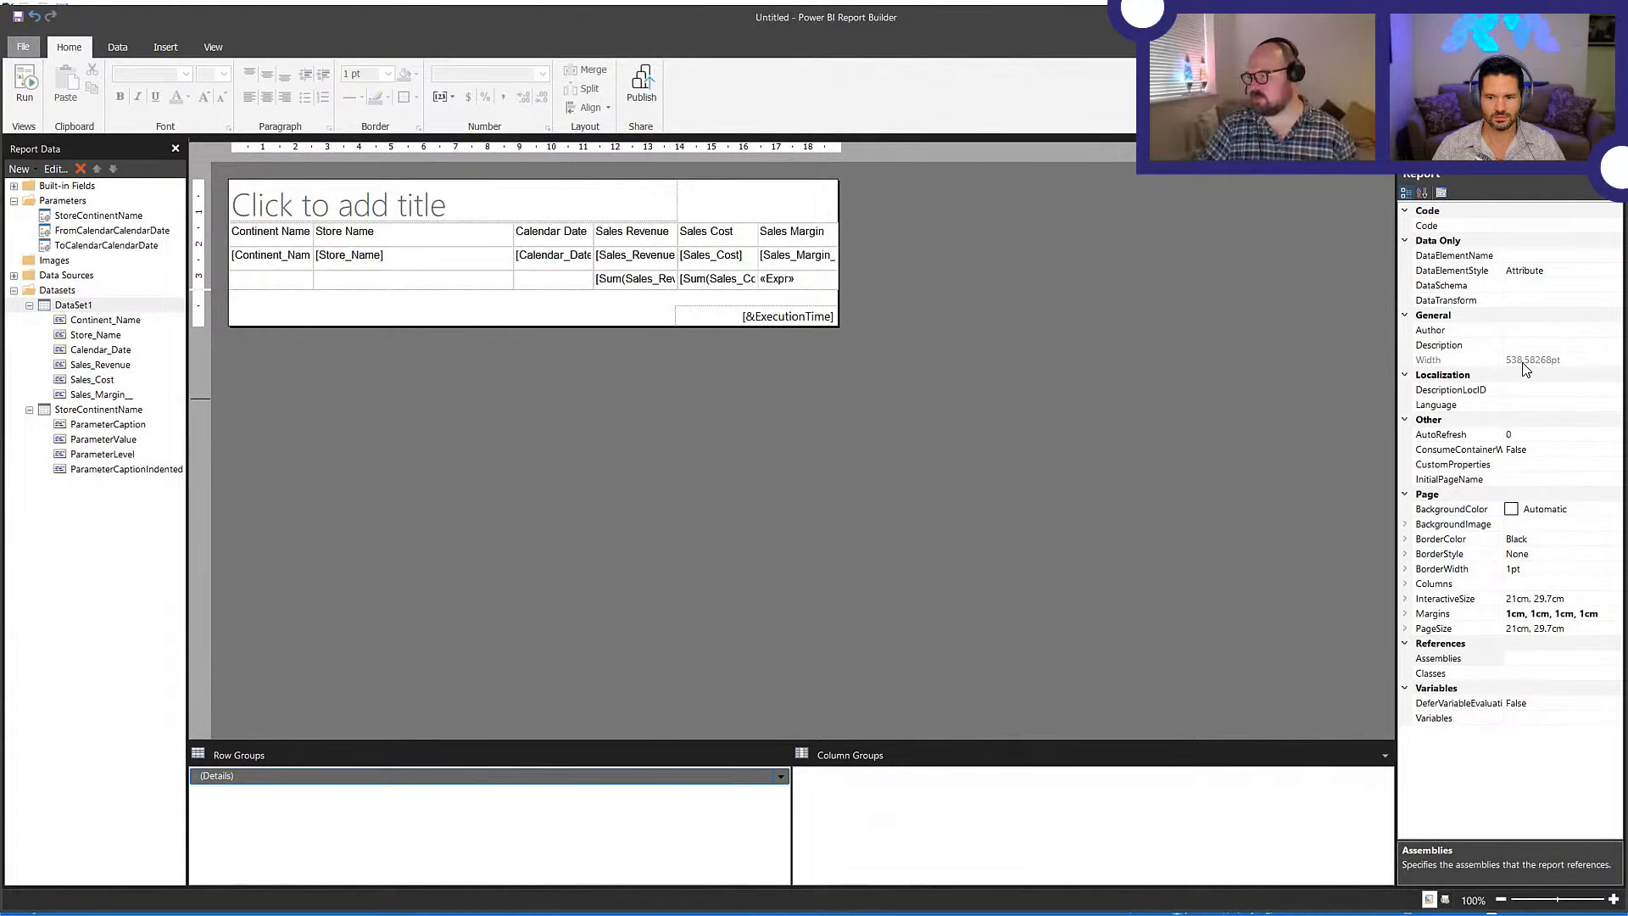
click(281, 307)
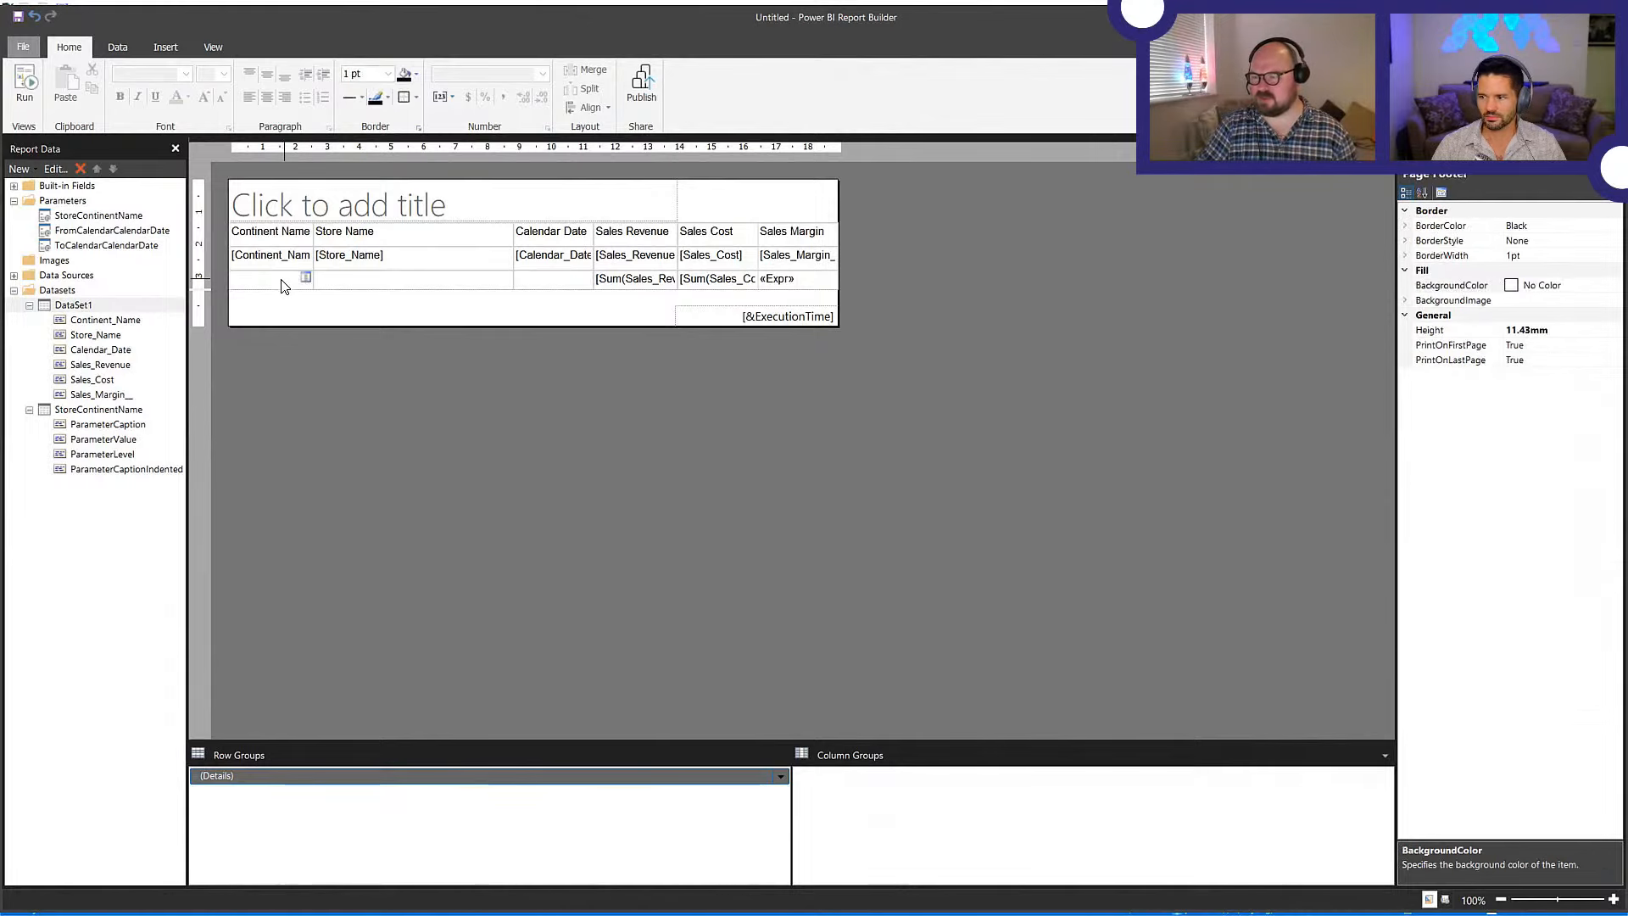
click(283, 279)
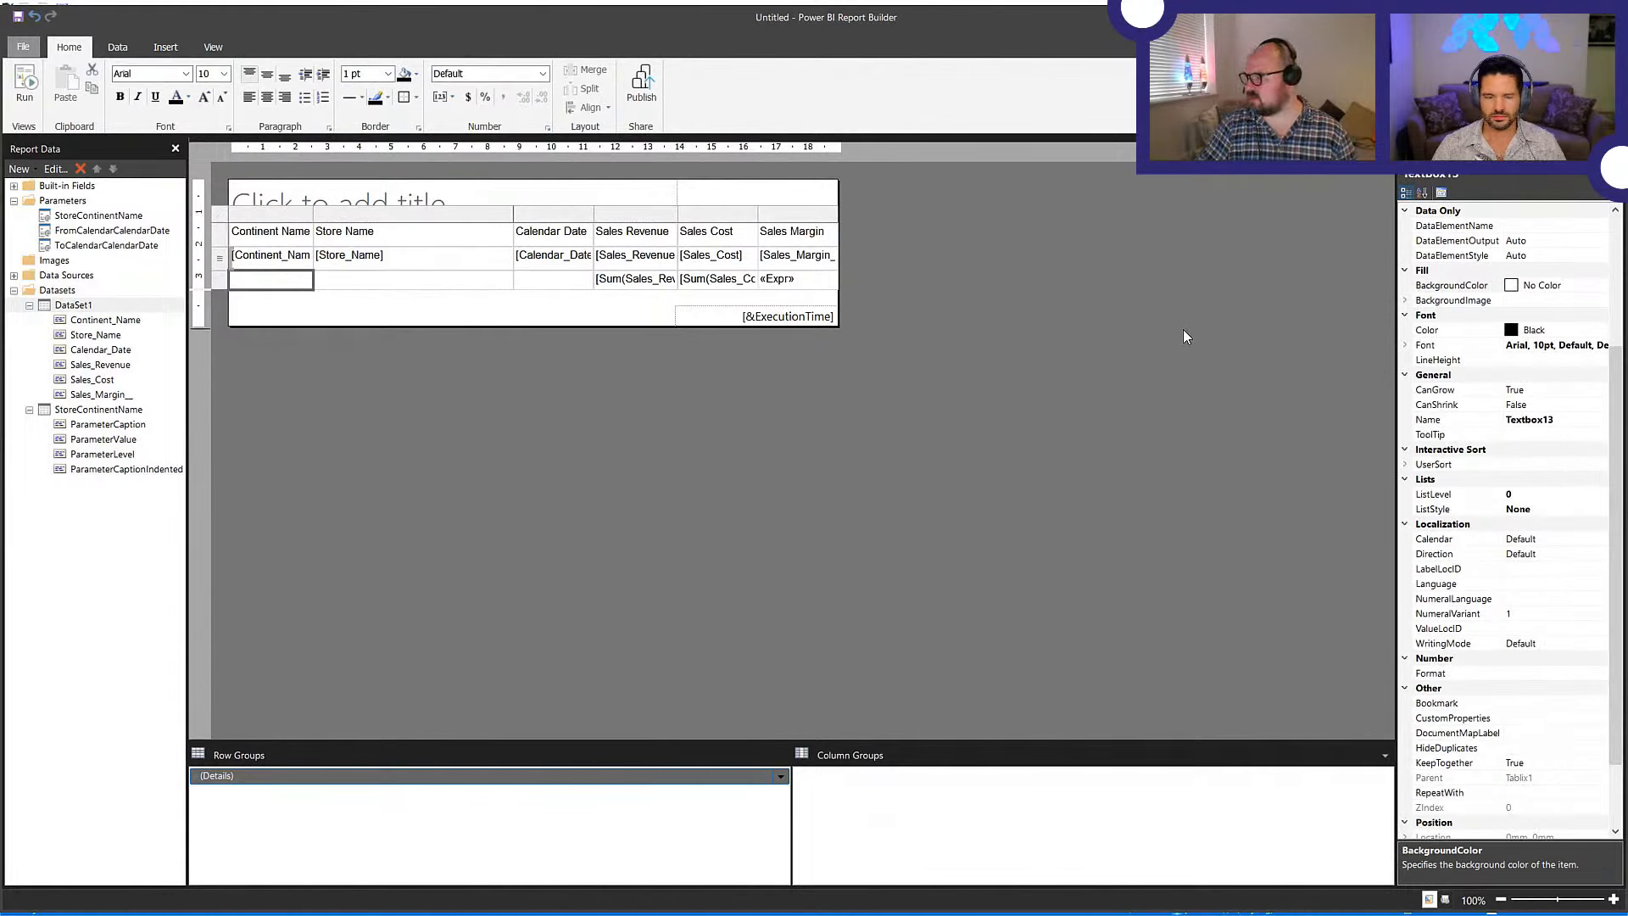
scroll(1471, 433, down, 2)
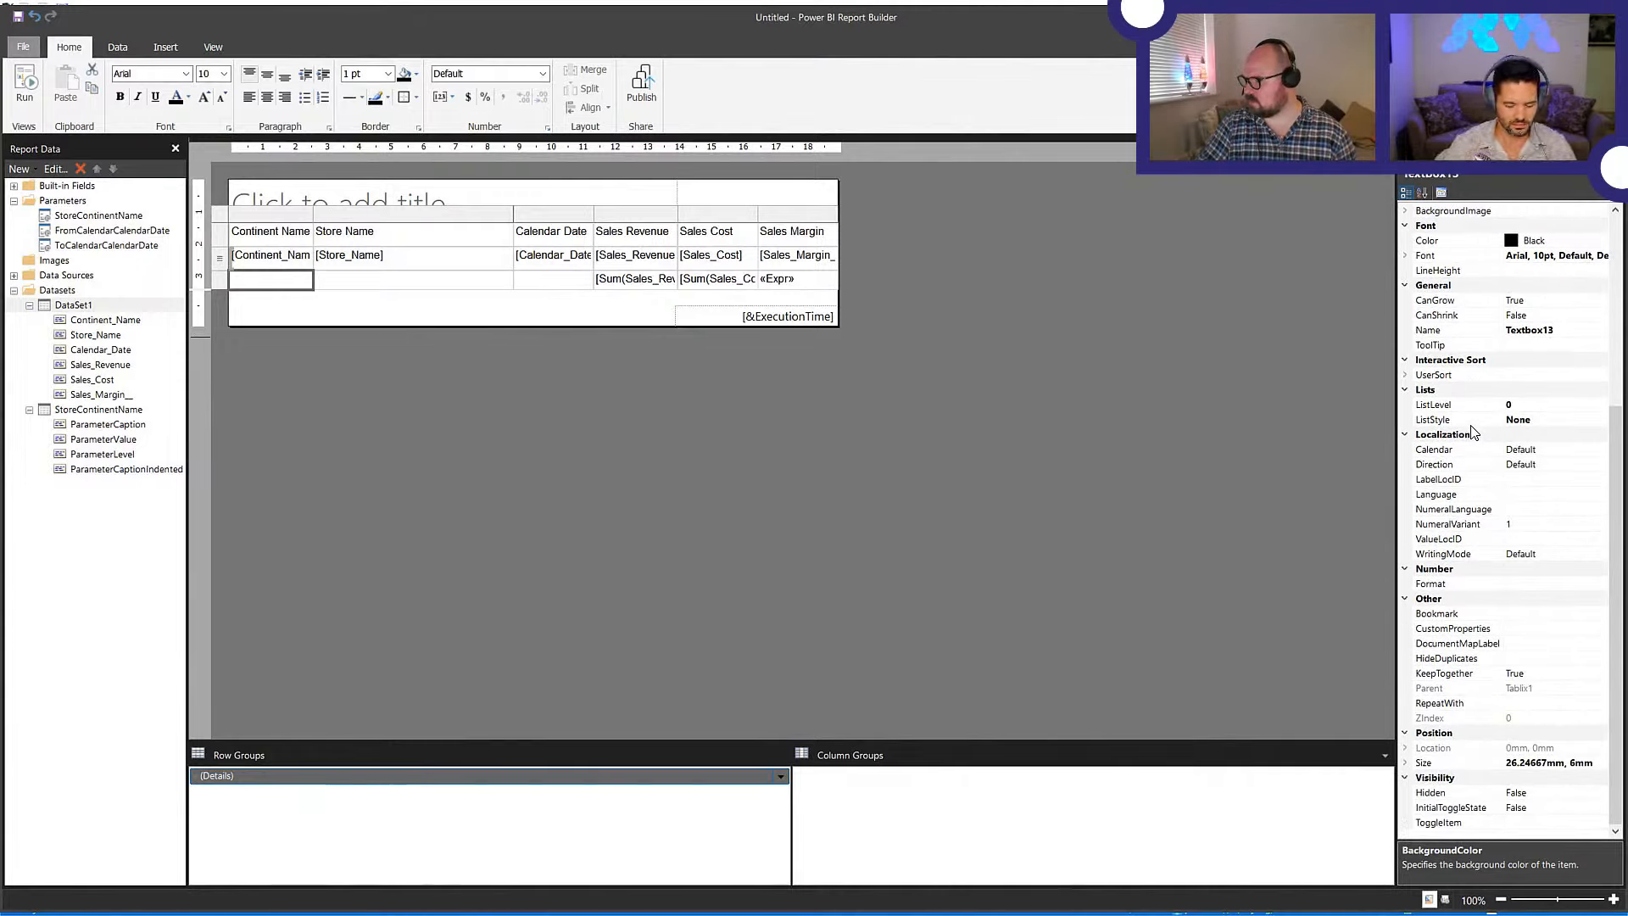
scroll(1472, 432, up, 4)
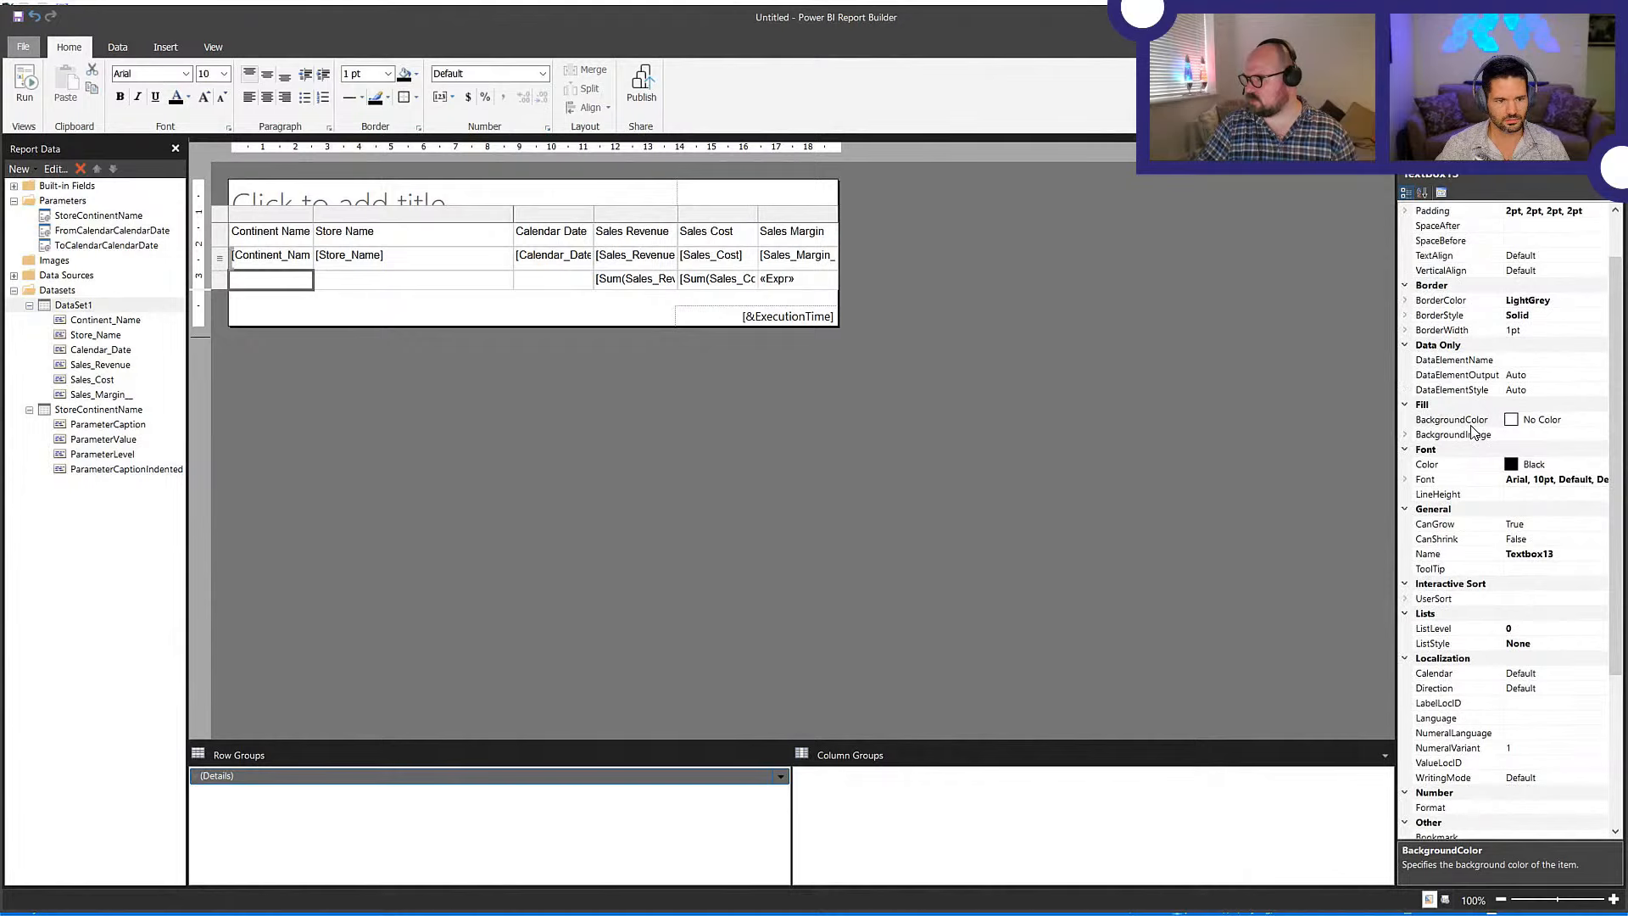
- Turn on Advanced Mode for the row and column groups to show their static members
click(1029, 247)
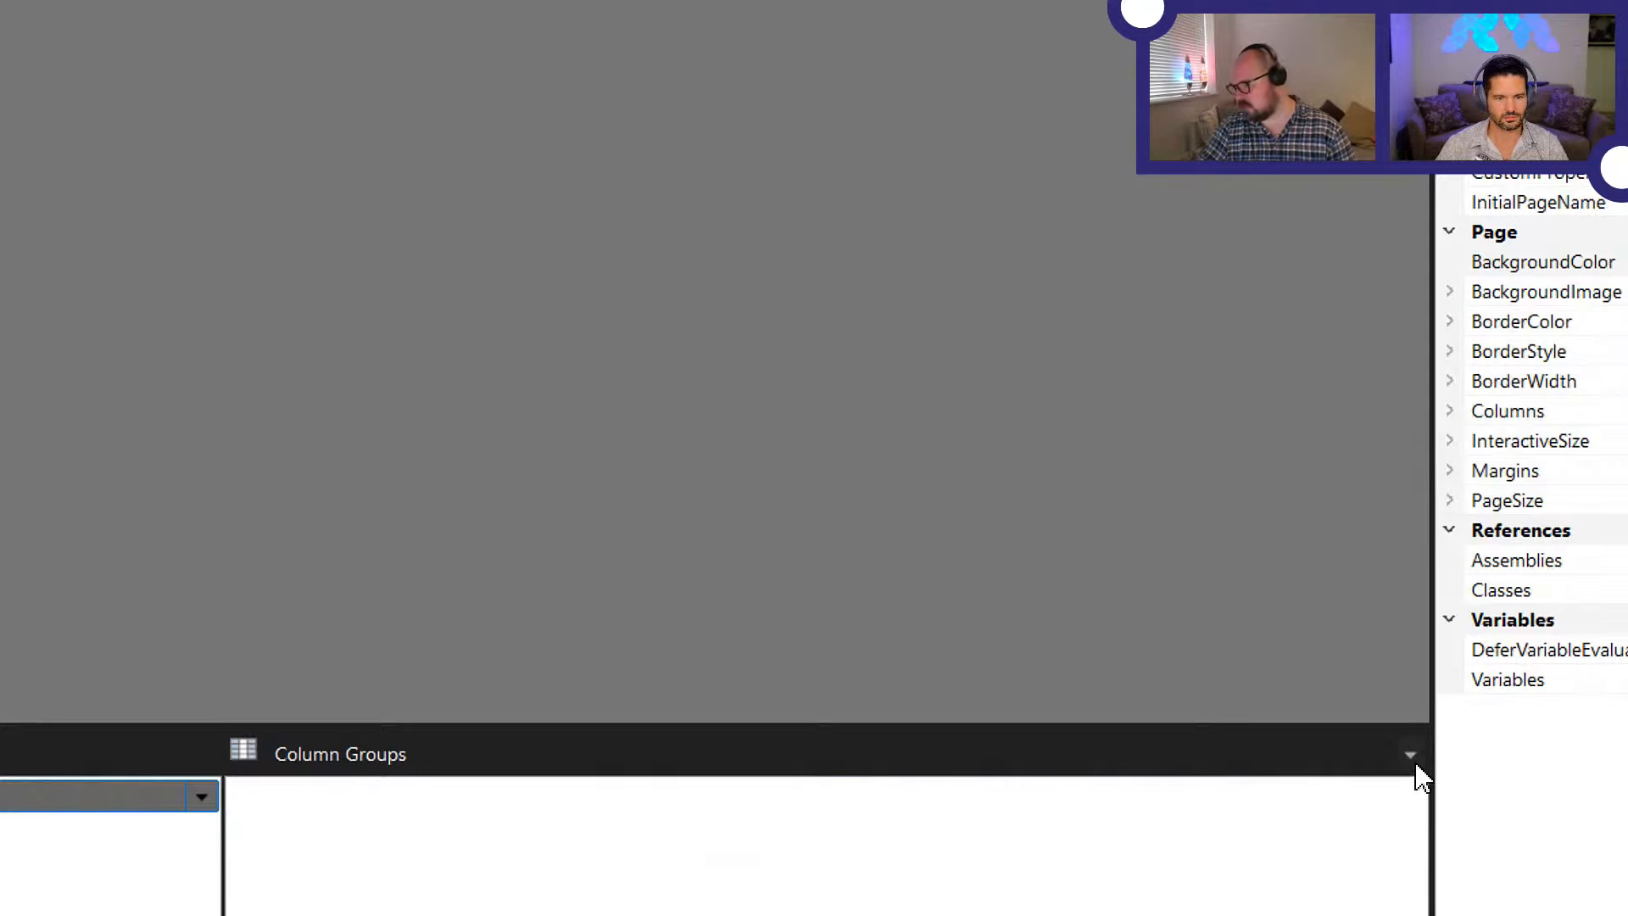
click(1412, 761)
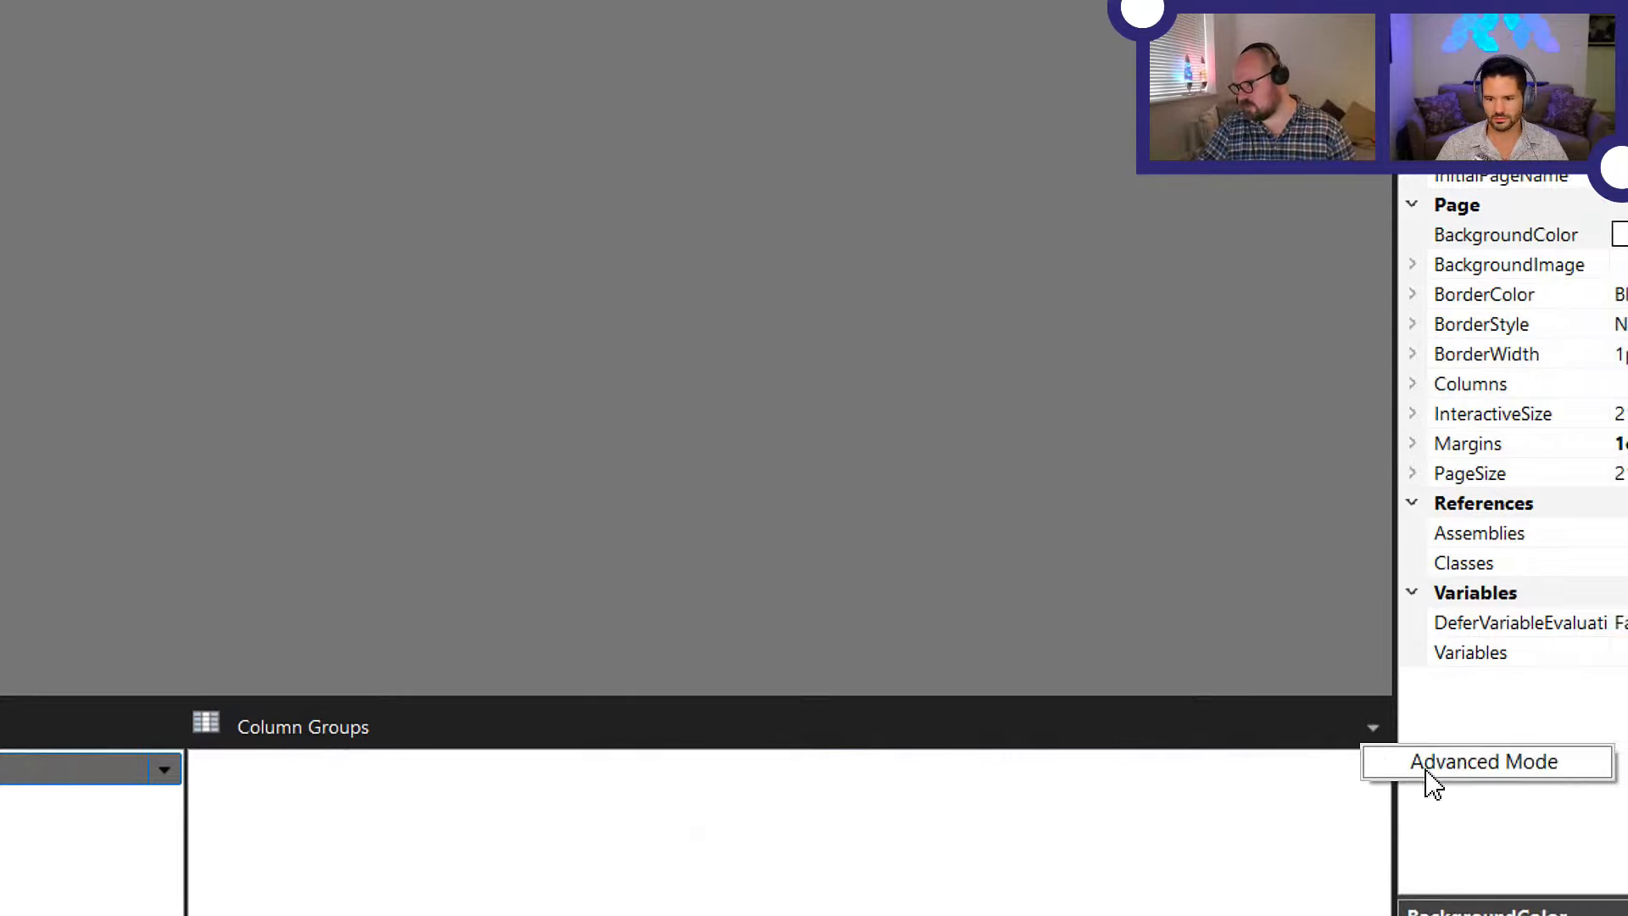
click(1465, 793)
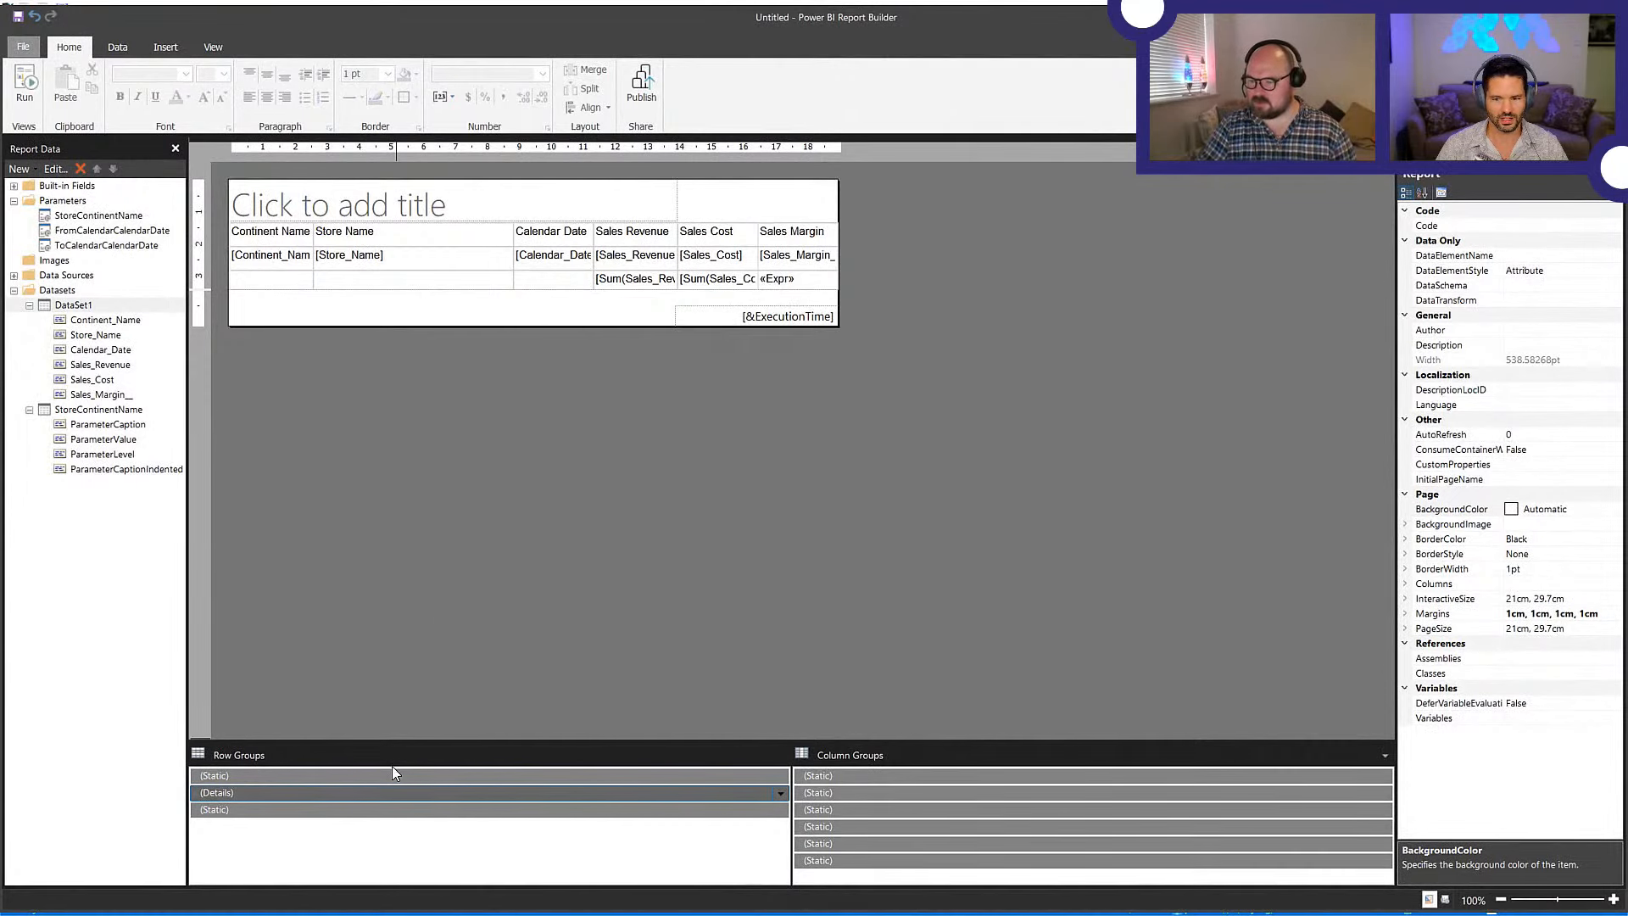
- Set RepeatOnNewPage to True for the first static row group, which holds the table's header row
click(391, 775)
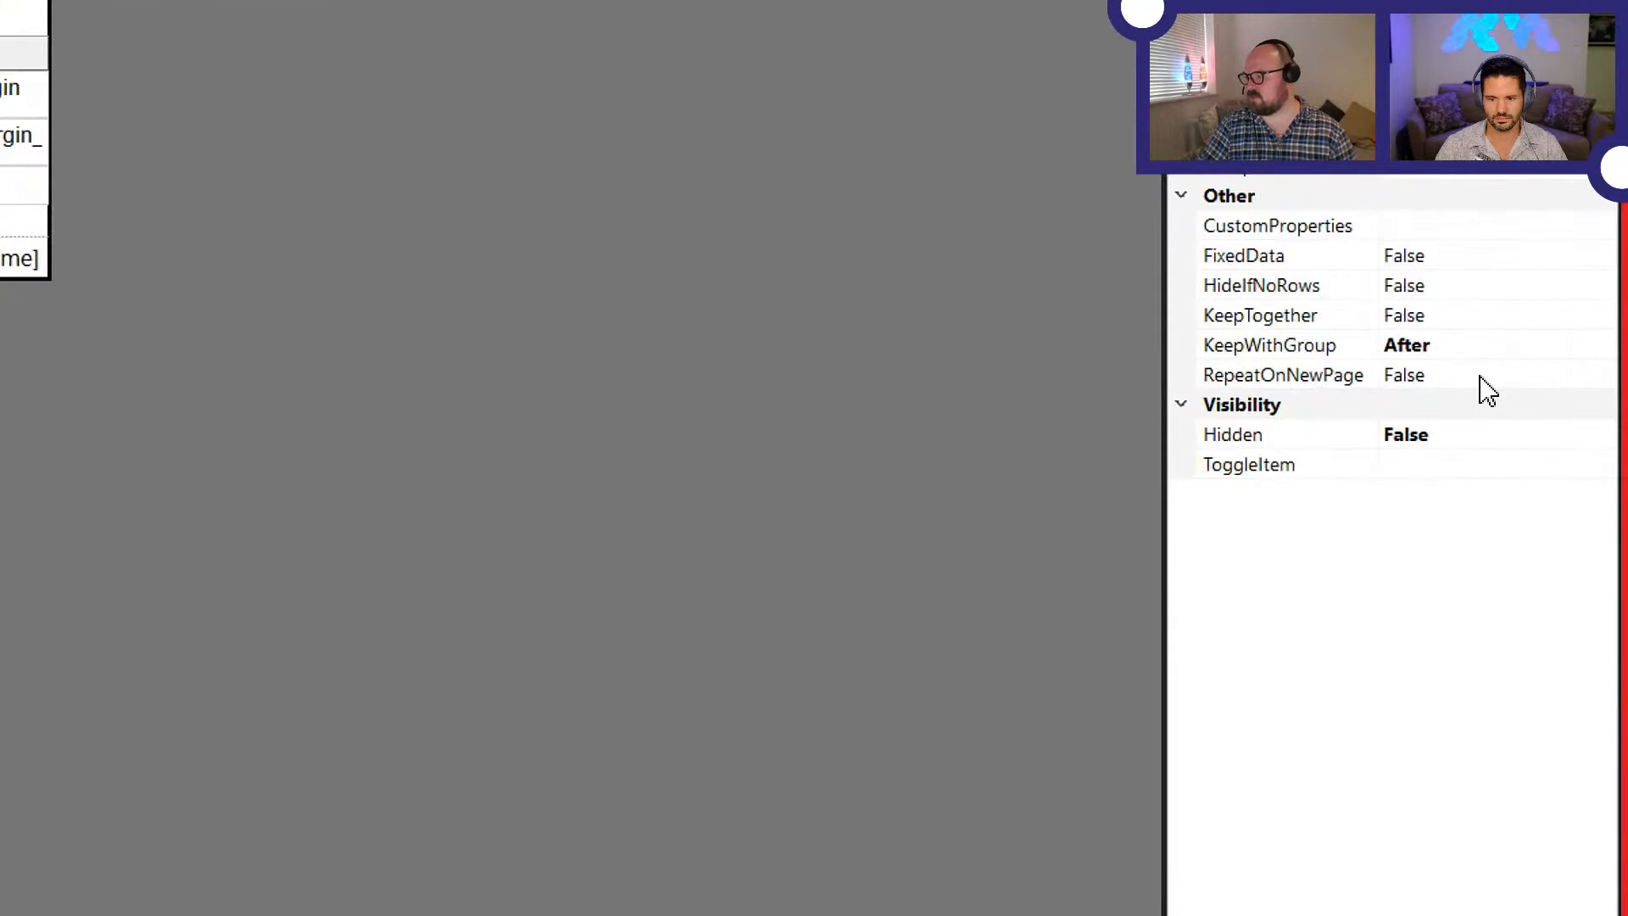
click(1556, 382)
click(1602, 373)
click(1467, 410)
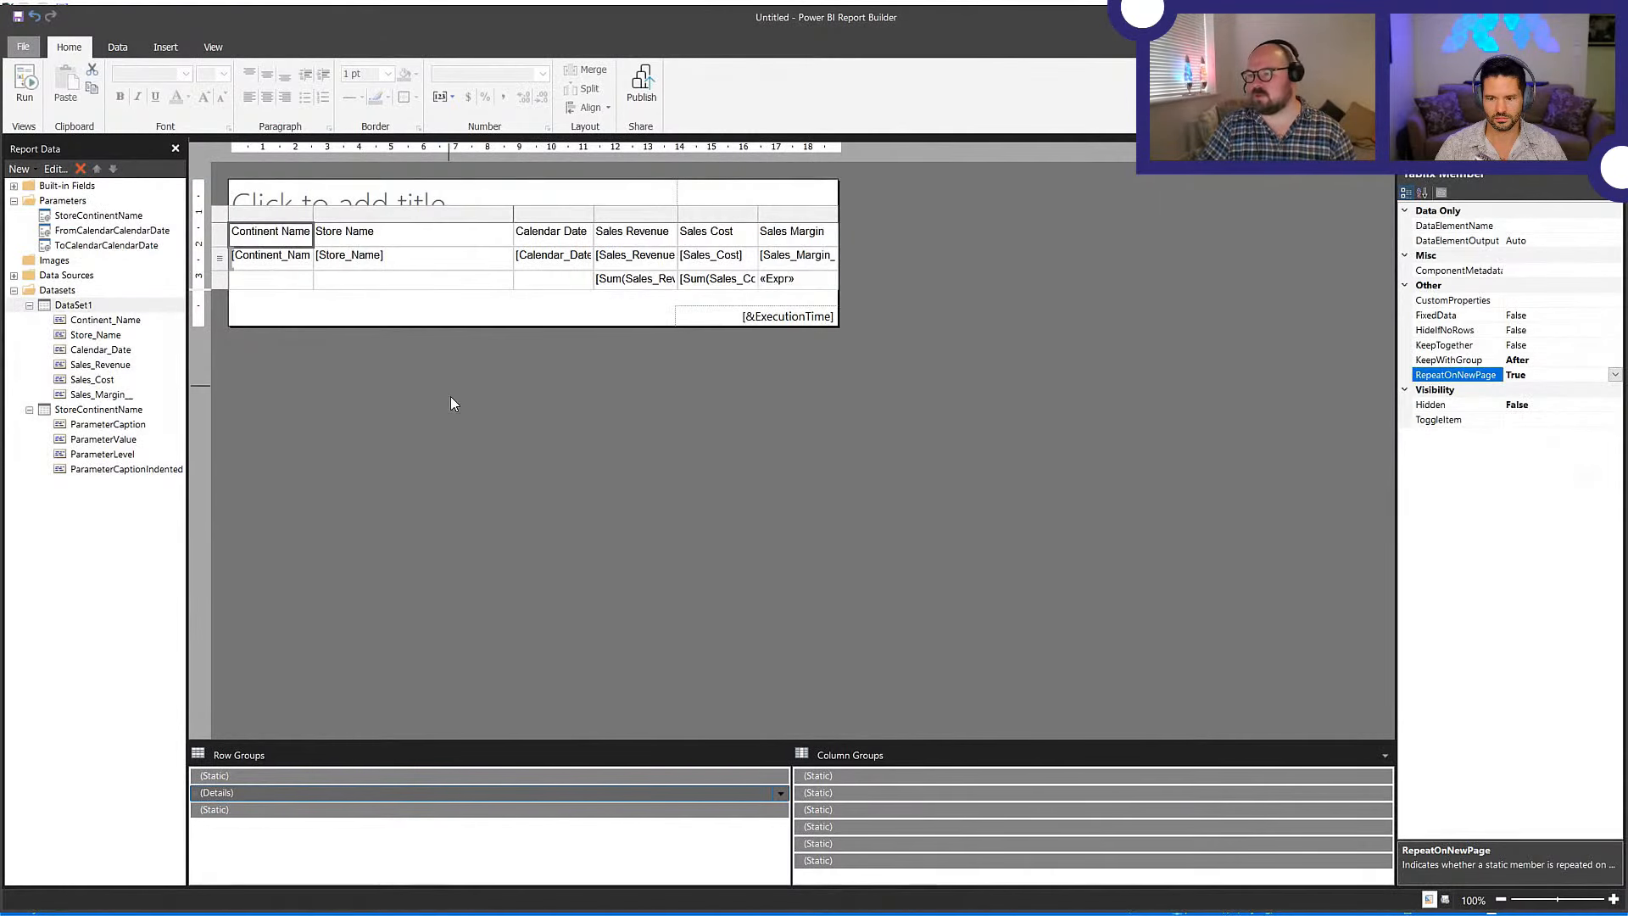
click(450, 395)
- Rerun the report, check page 2 for repeated column headers, and return to the design
click(24, 85)
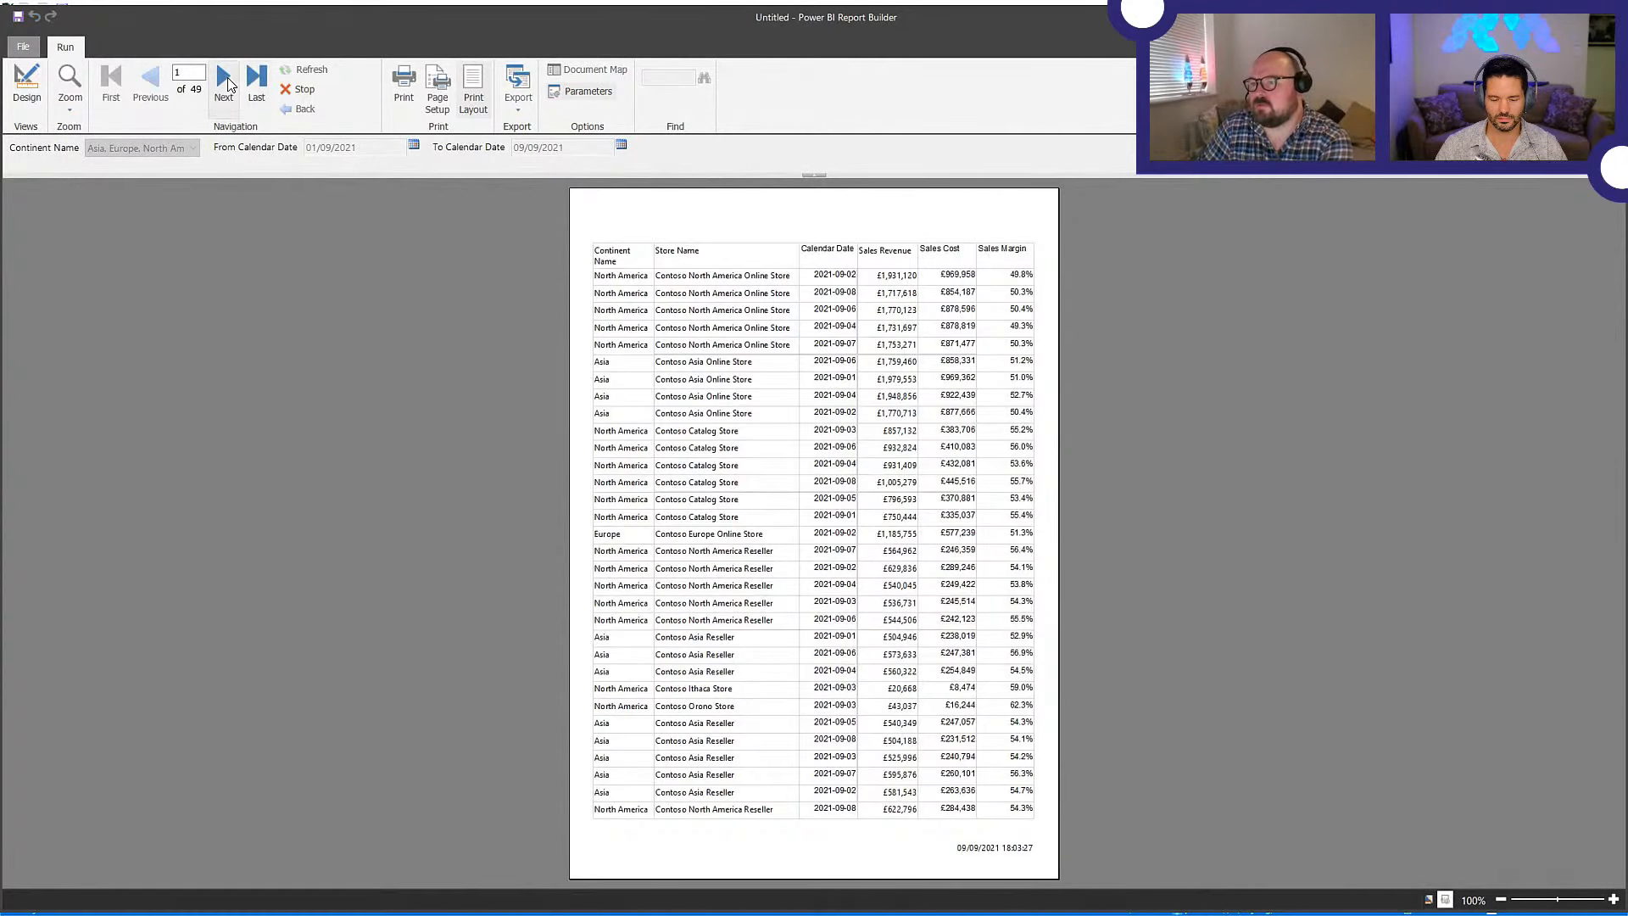
click(224, 81)
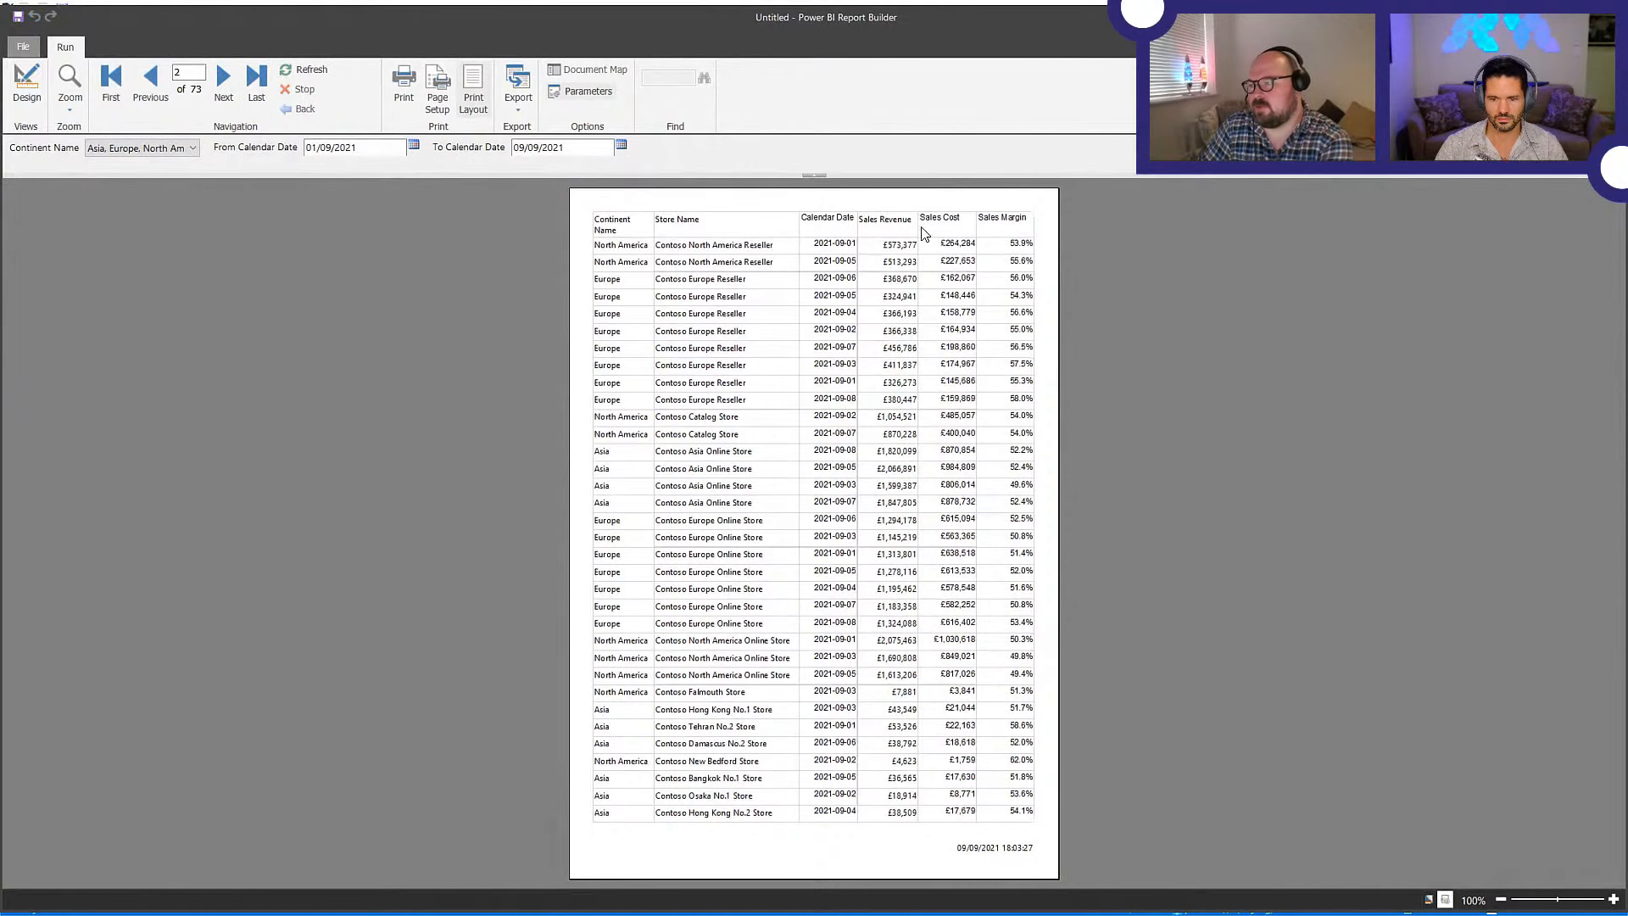
click(27, 84)
- Enter "Sales by Store" as the report title above the table
click(450, 213)
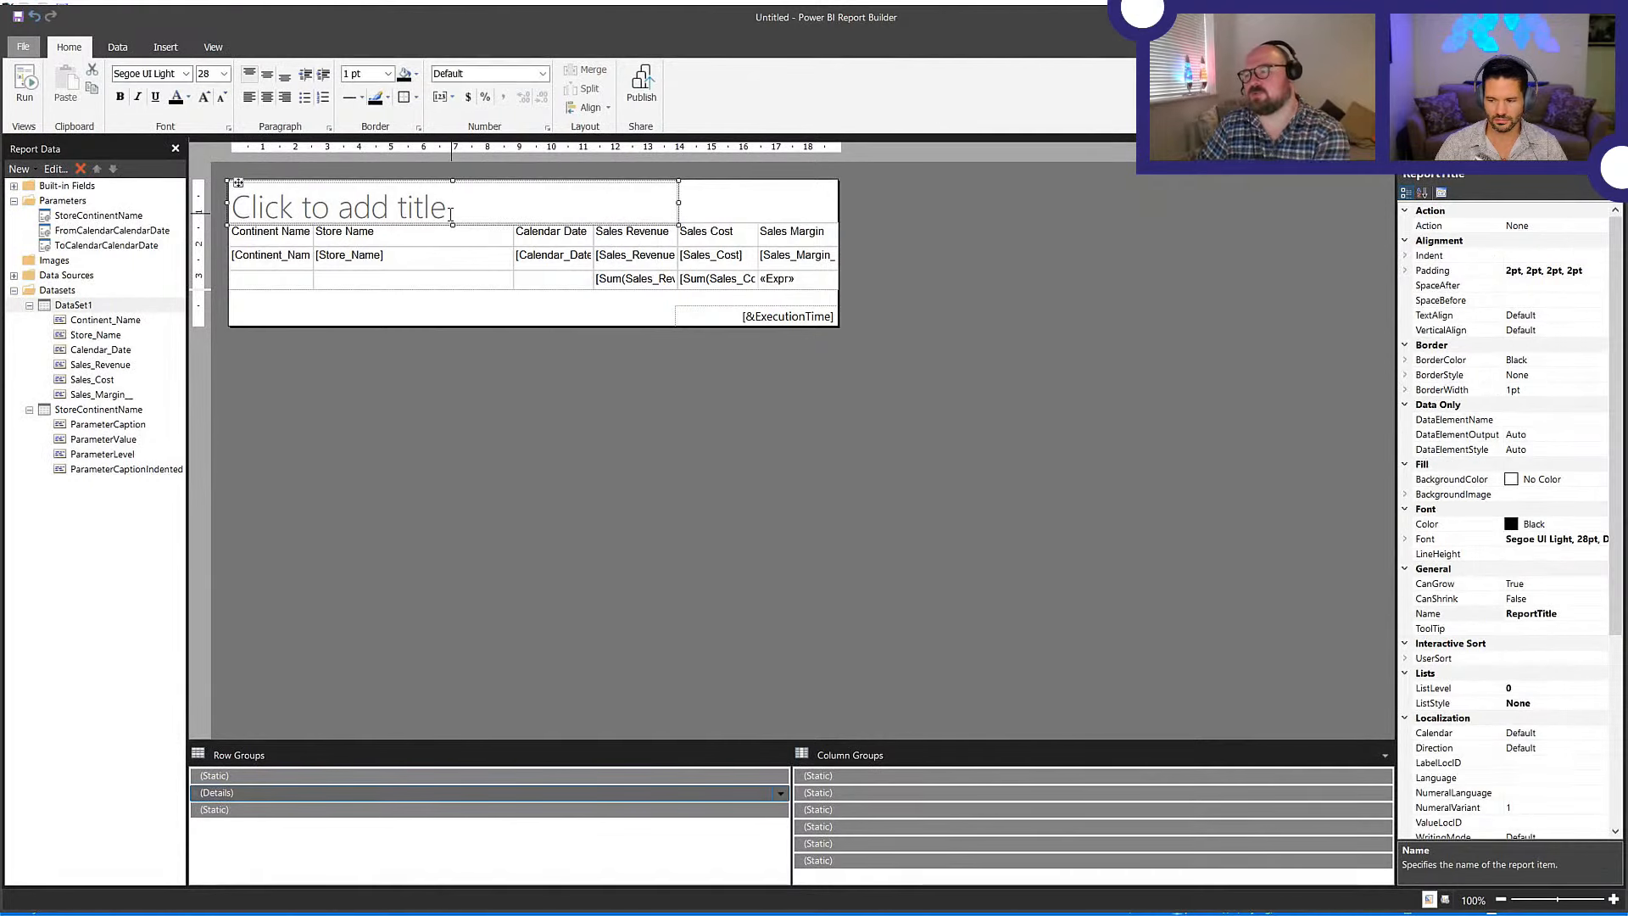
click(450, 213)
text(SA)
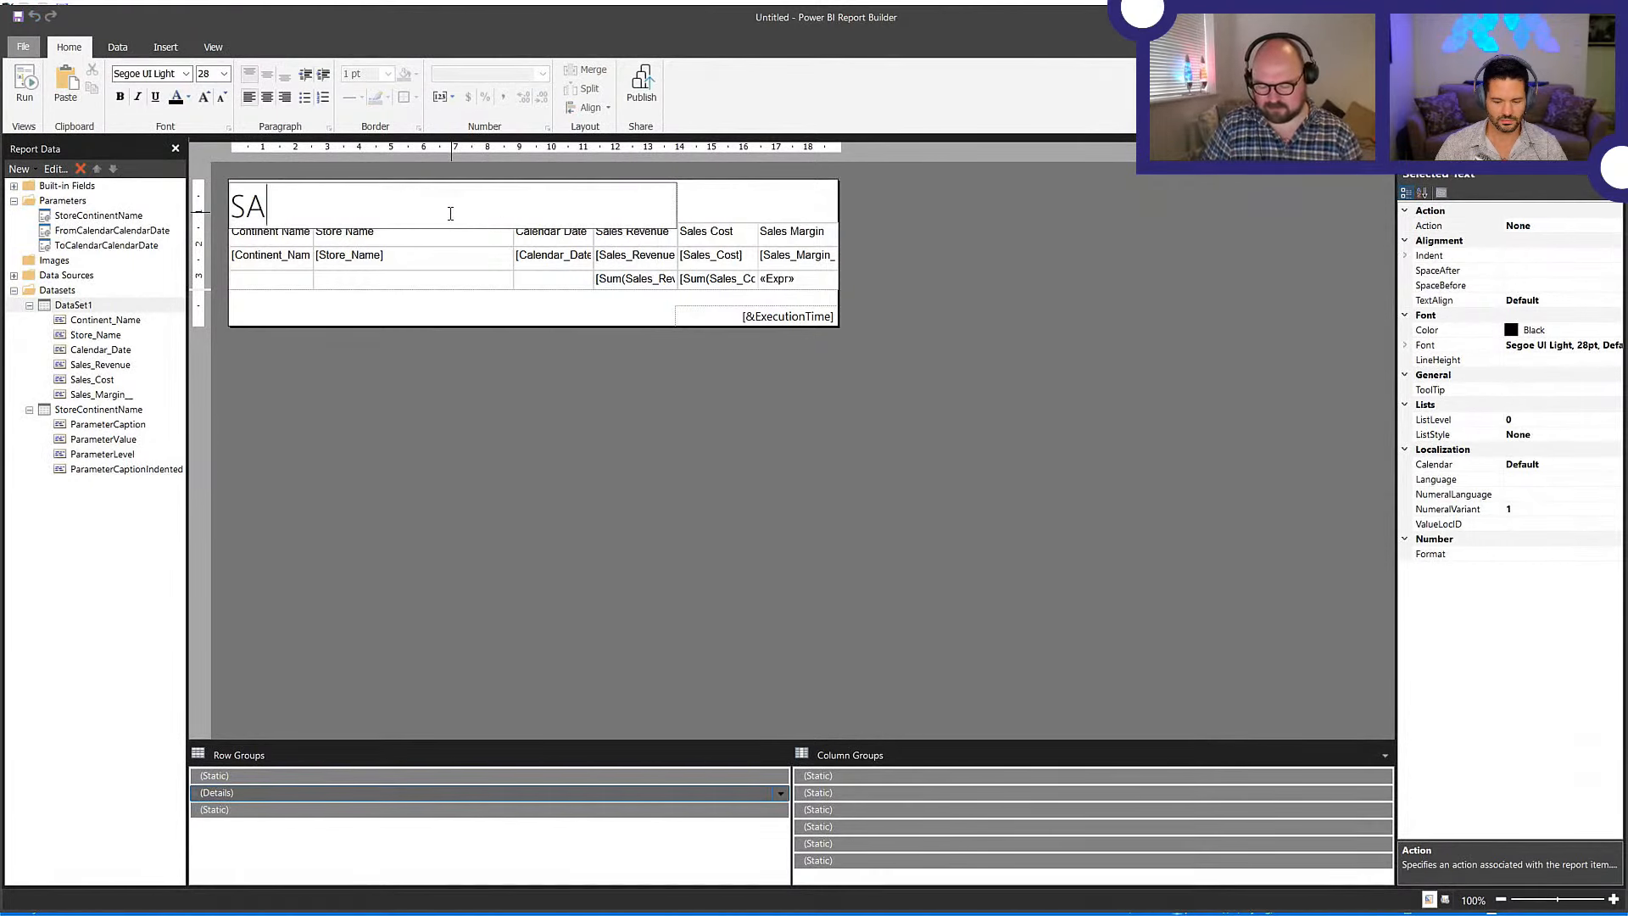
text(les by Store)
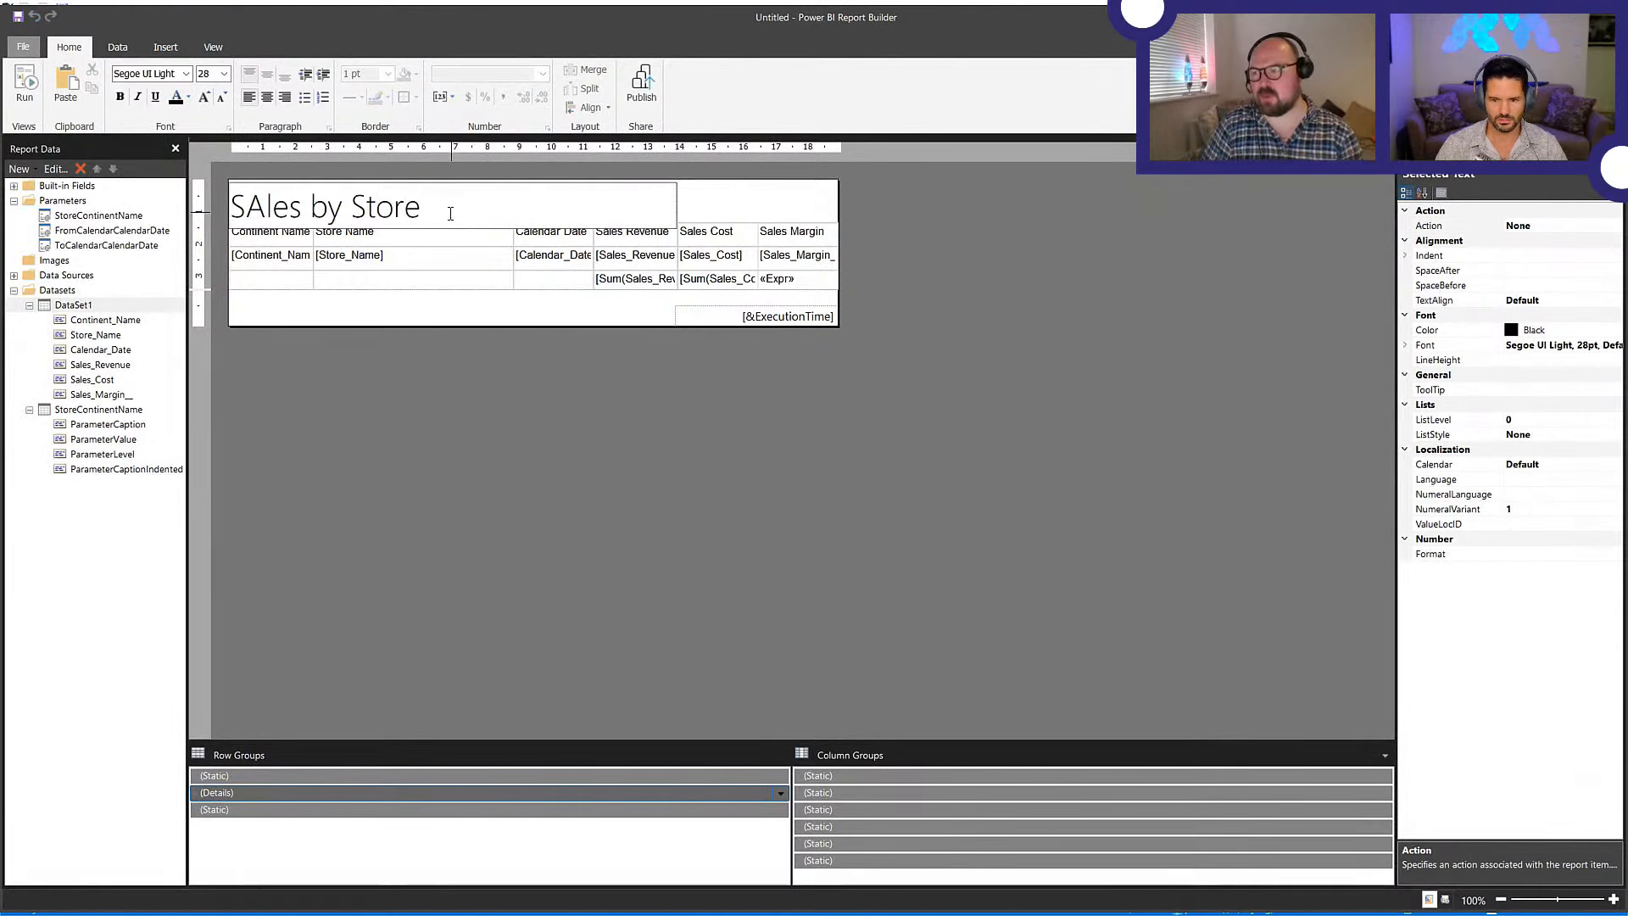
key(Left)
key(Left)
key(Left)
key(Left)
key(Left)
key(Left)
key(Left)
key(Left)
key(Left)
key(Left)
key(Left)
key(Left)
key(BackSpace)
text(a)
click(446, 384)
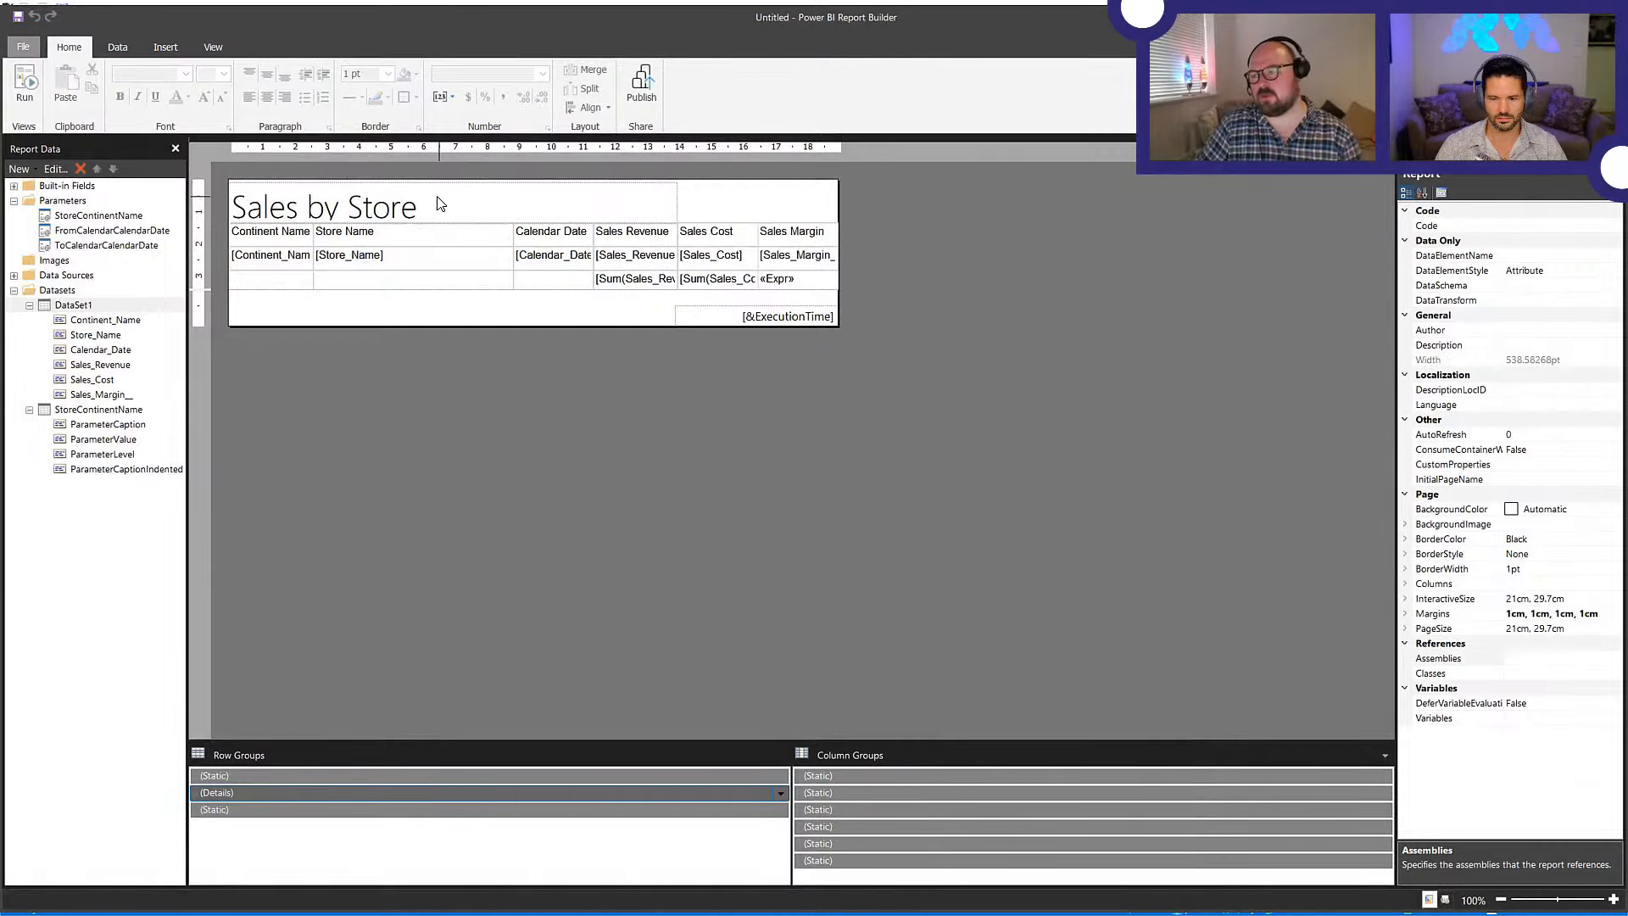
click(436, 194)
click(446, 400)
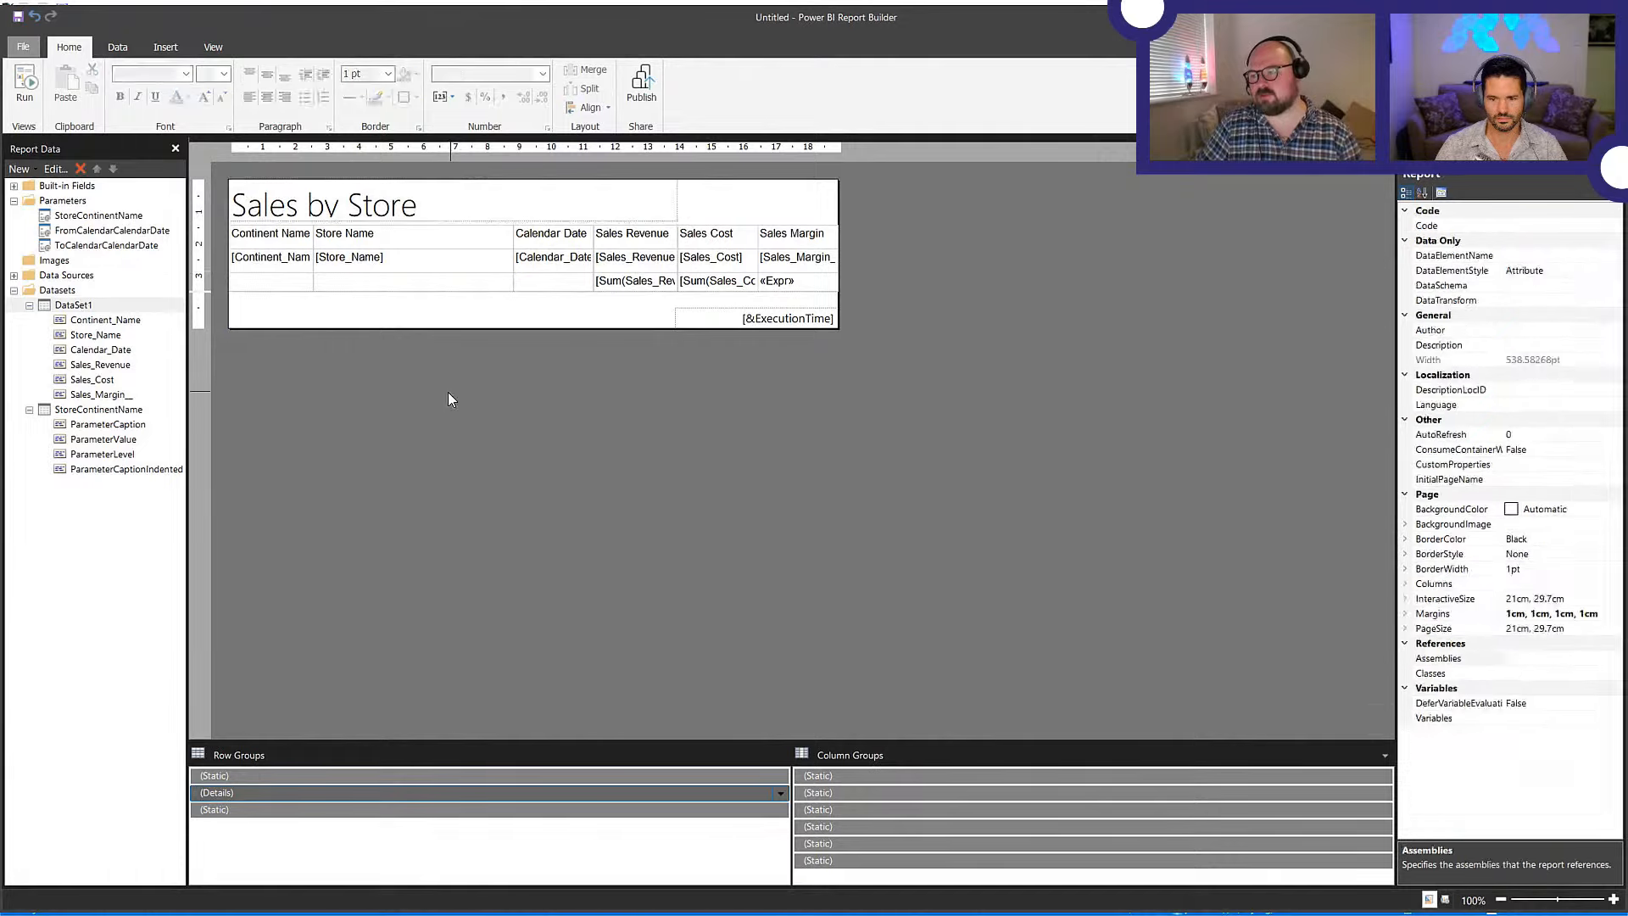
- Run the report, compare the title on pages 1 and 2, and return to the design
click(28, 89)
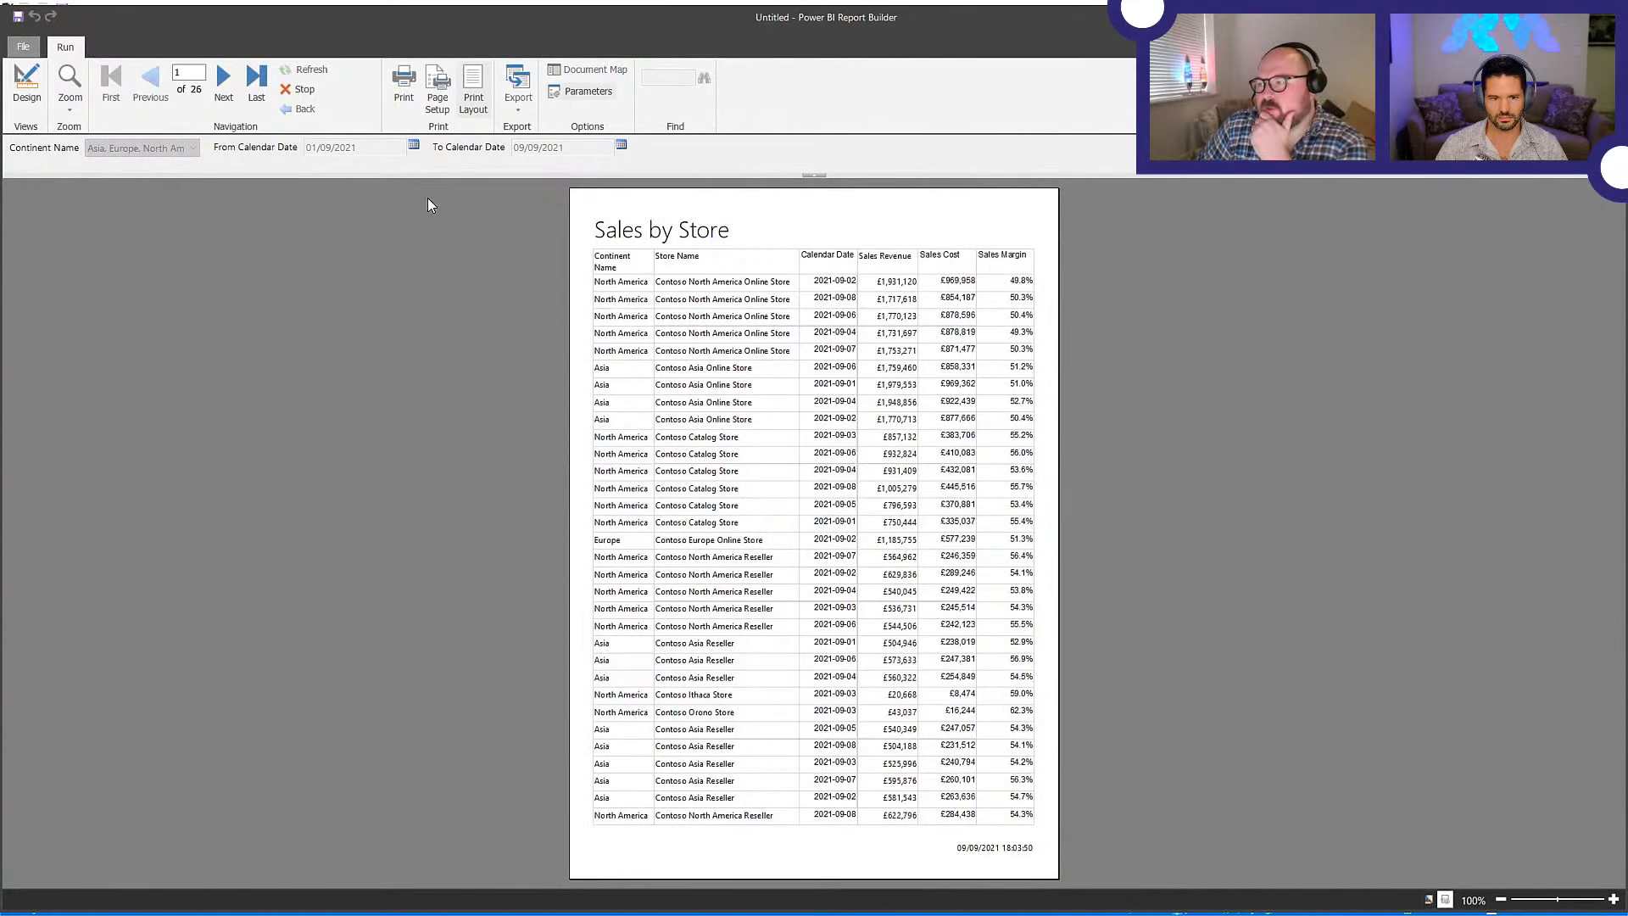
click(235, 86)
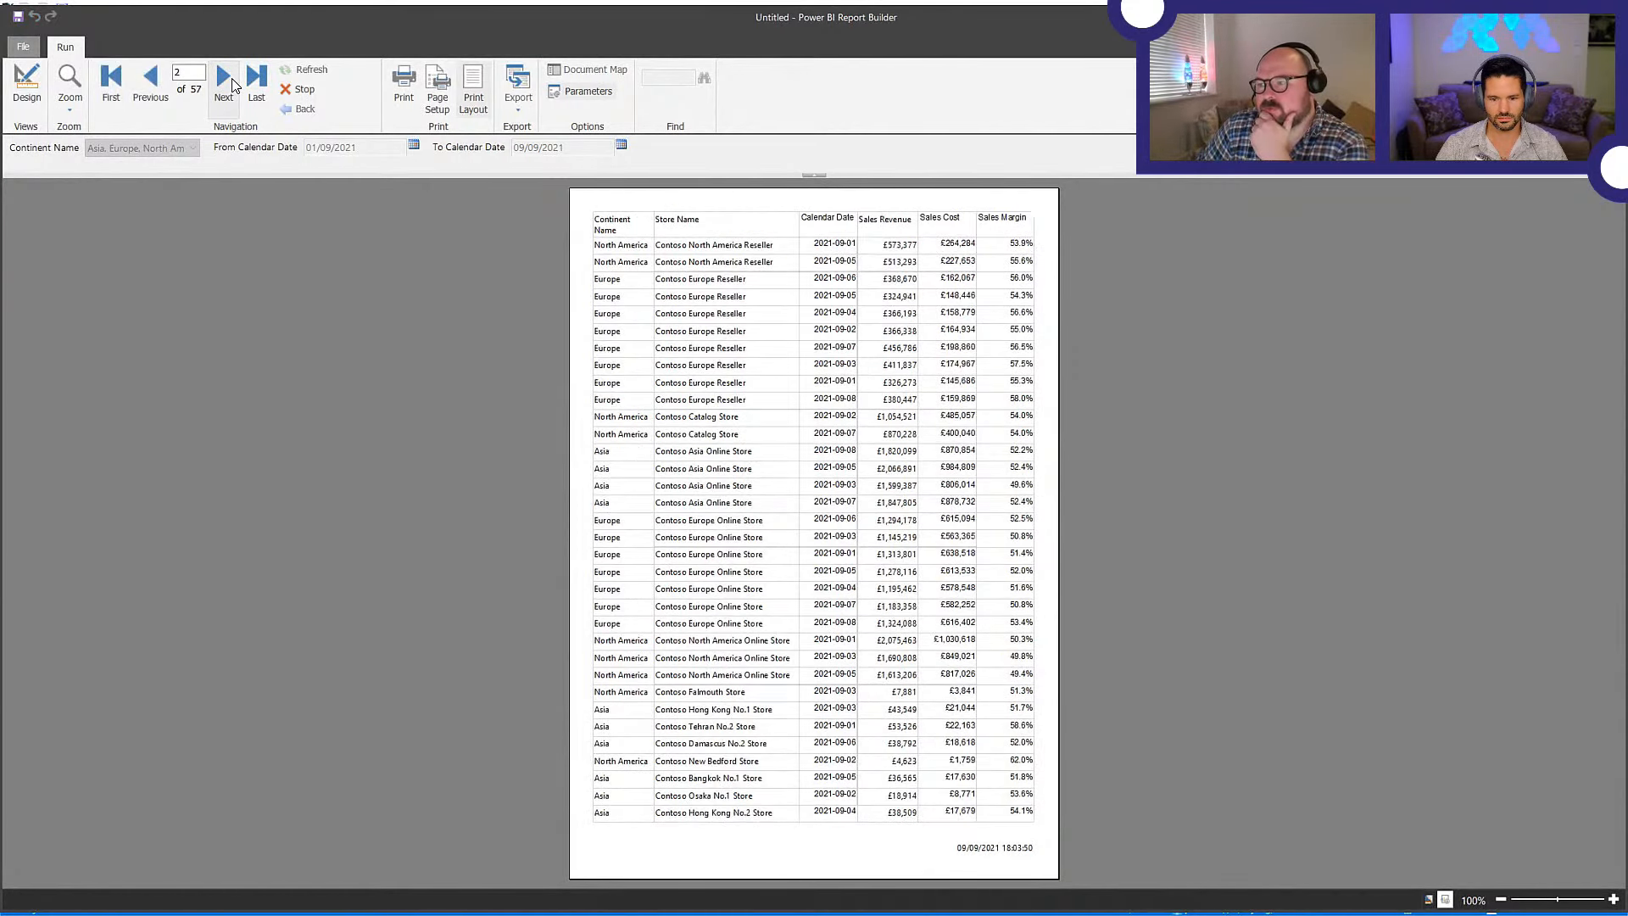
click(152, 90)
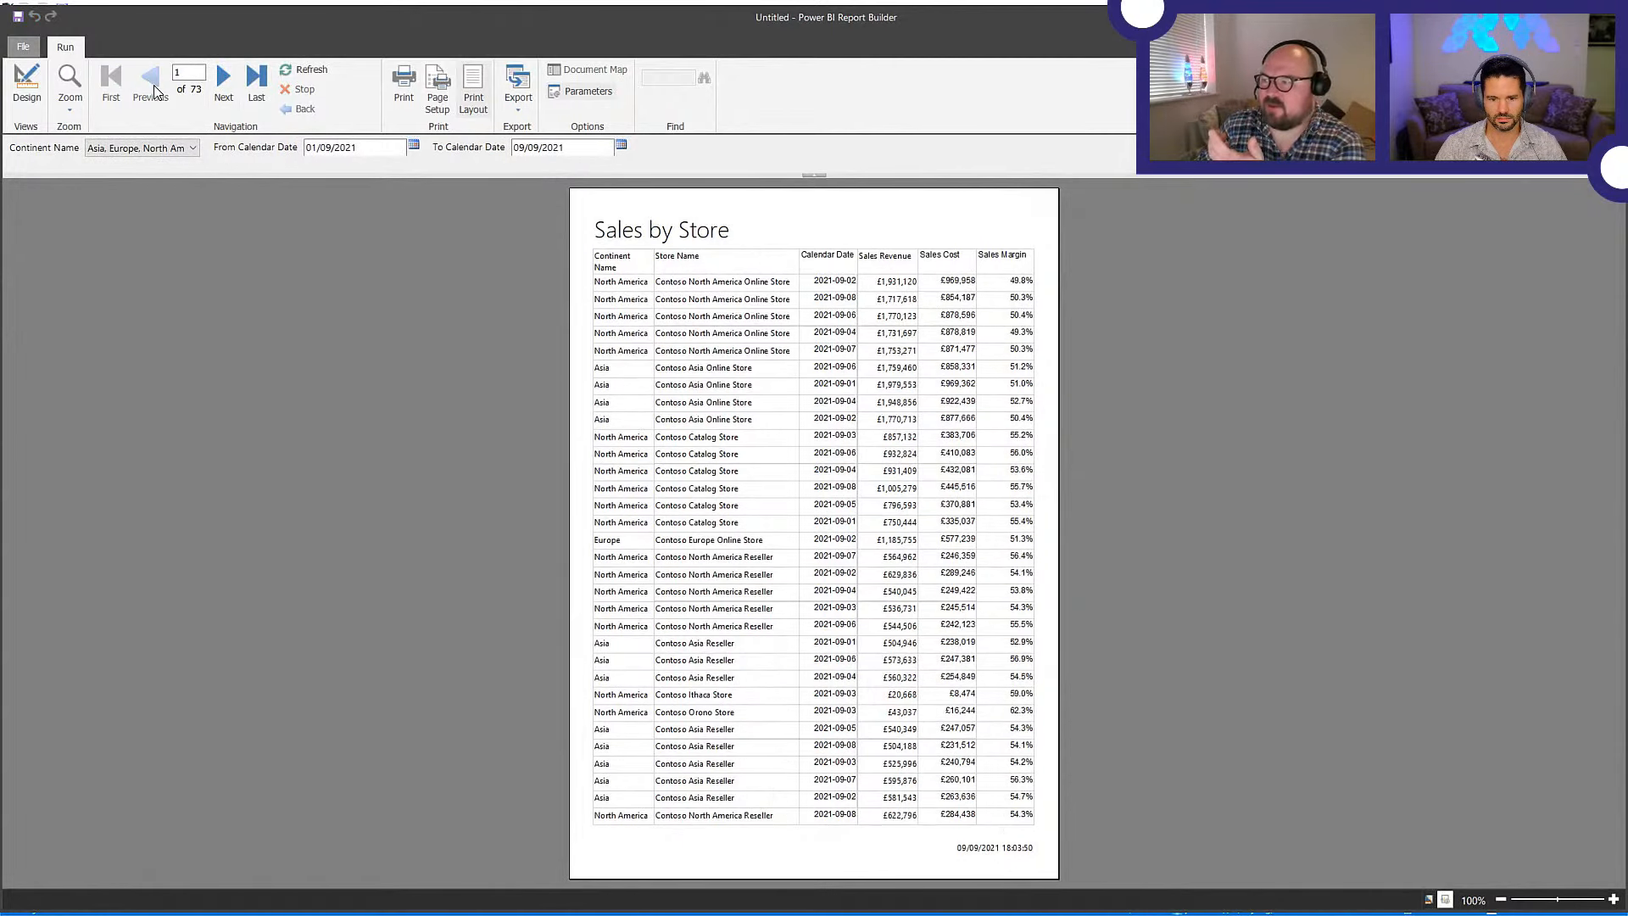
click(23, 88)
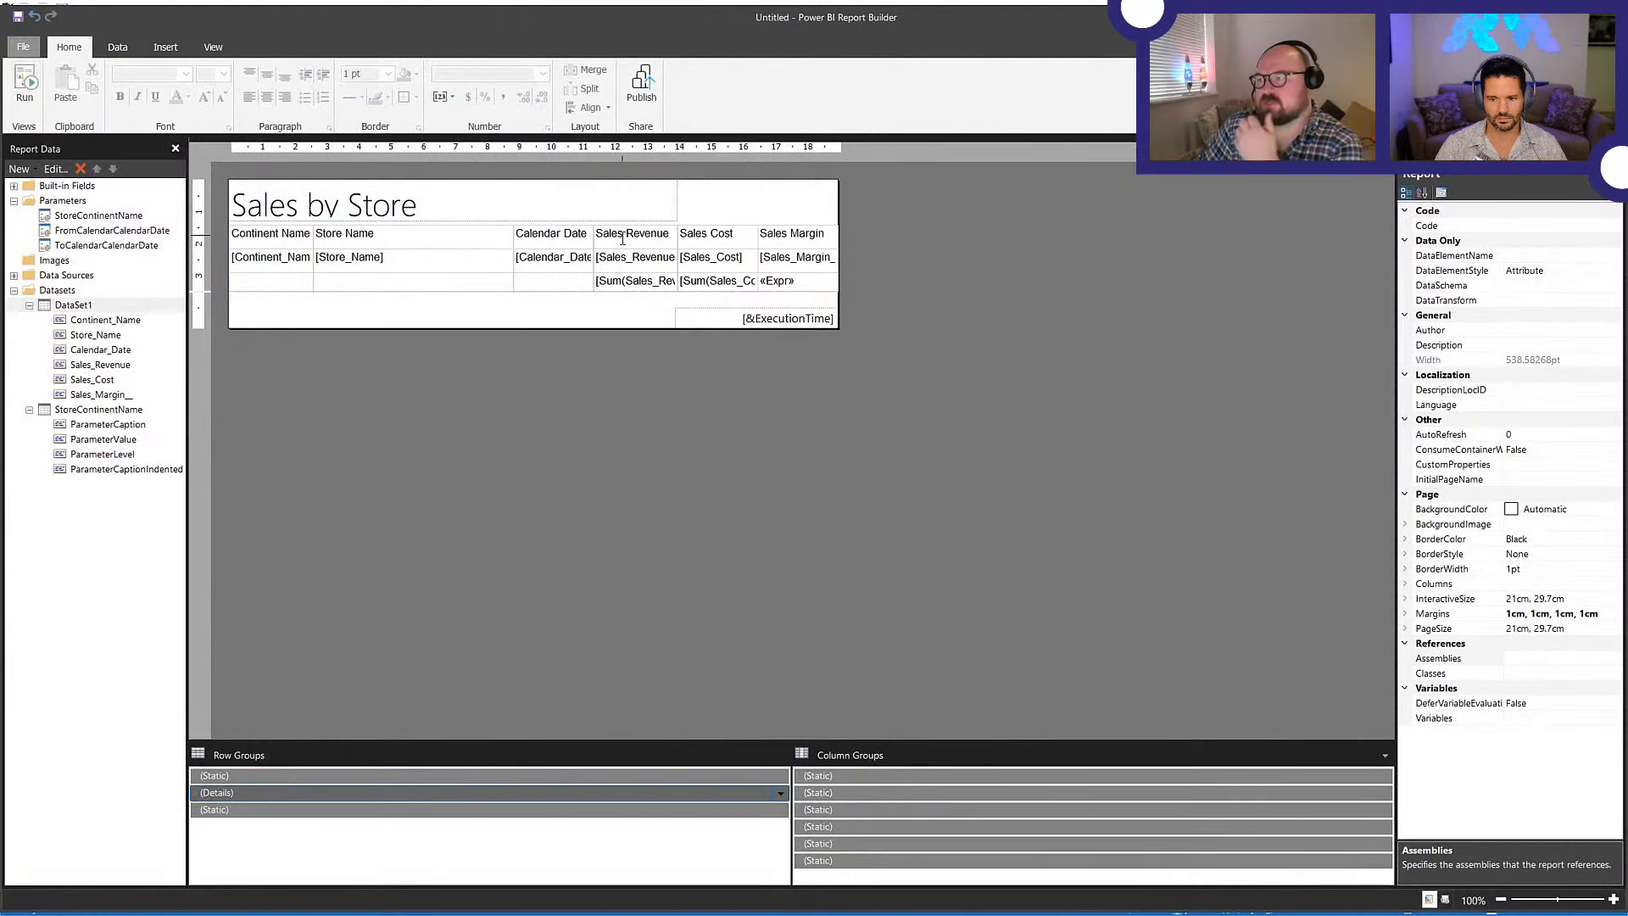
- Add a page header to the report
click(208, 53)
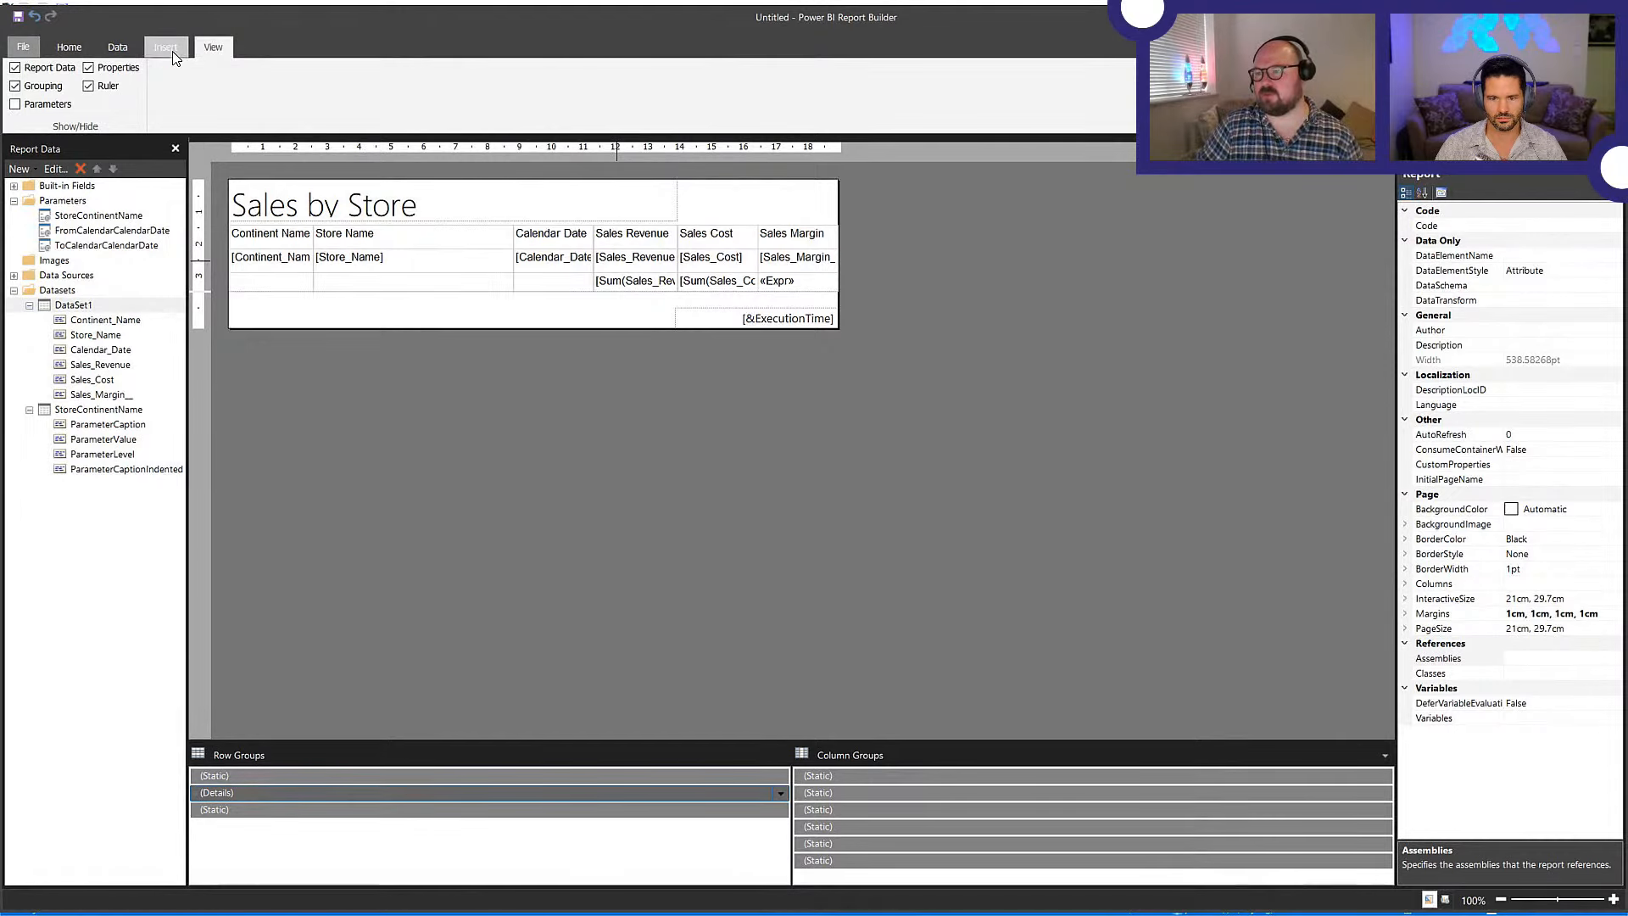
click(172, 56)
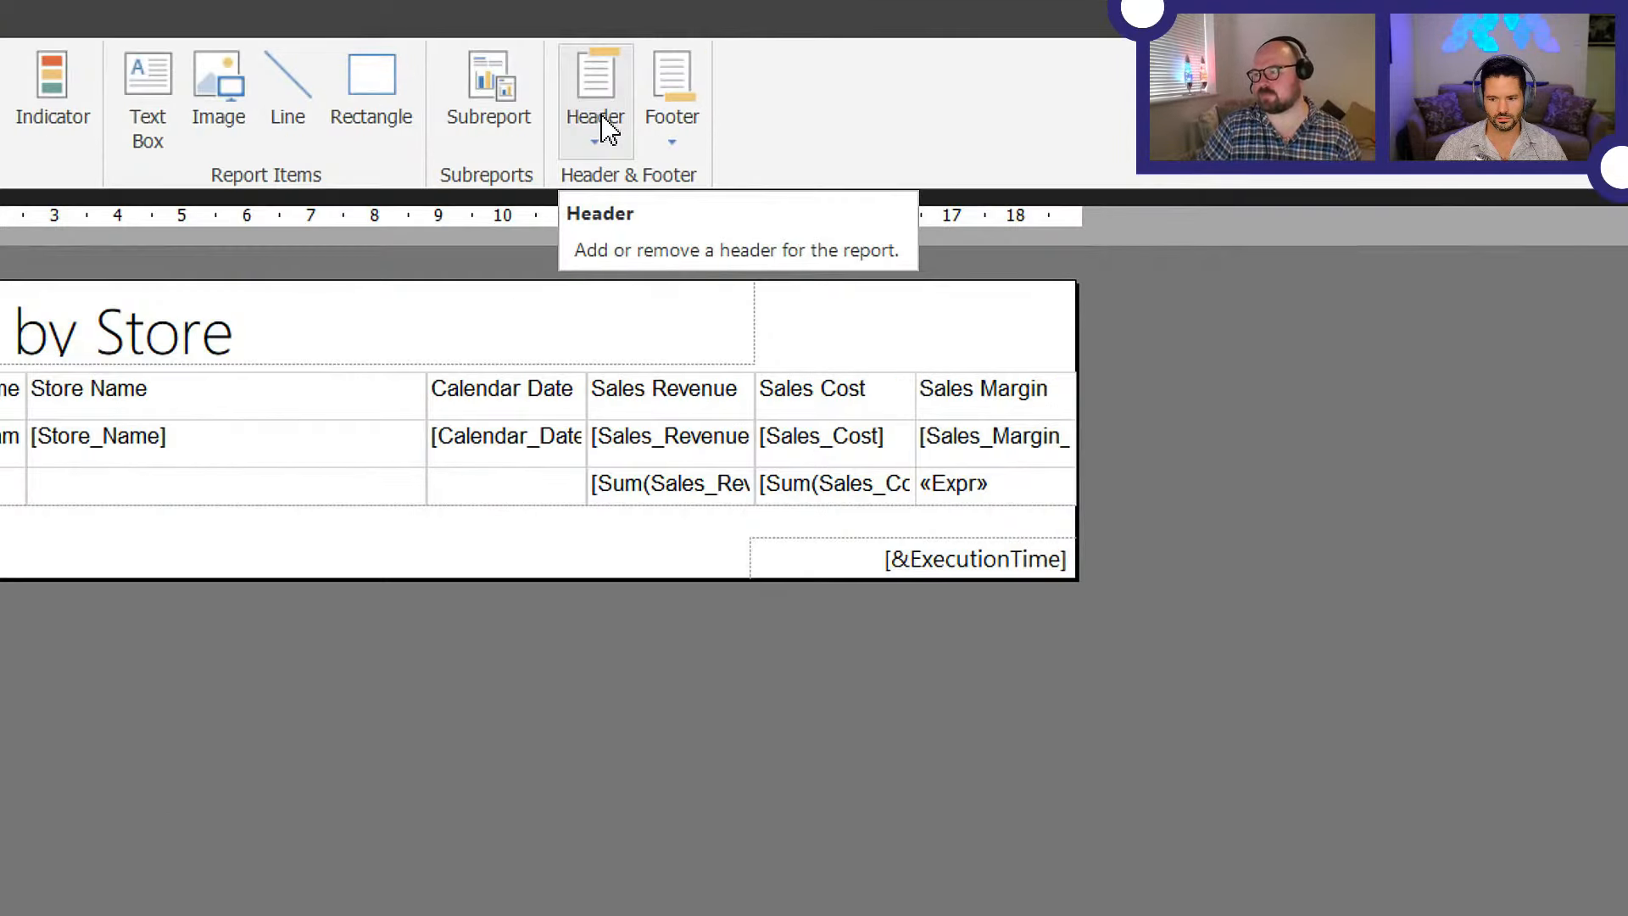
click(603, 101)
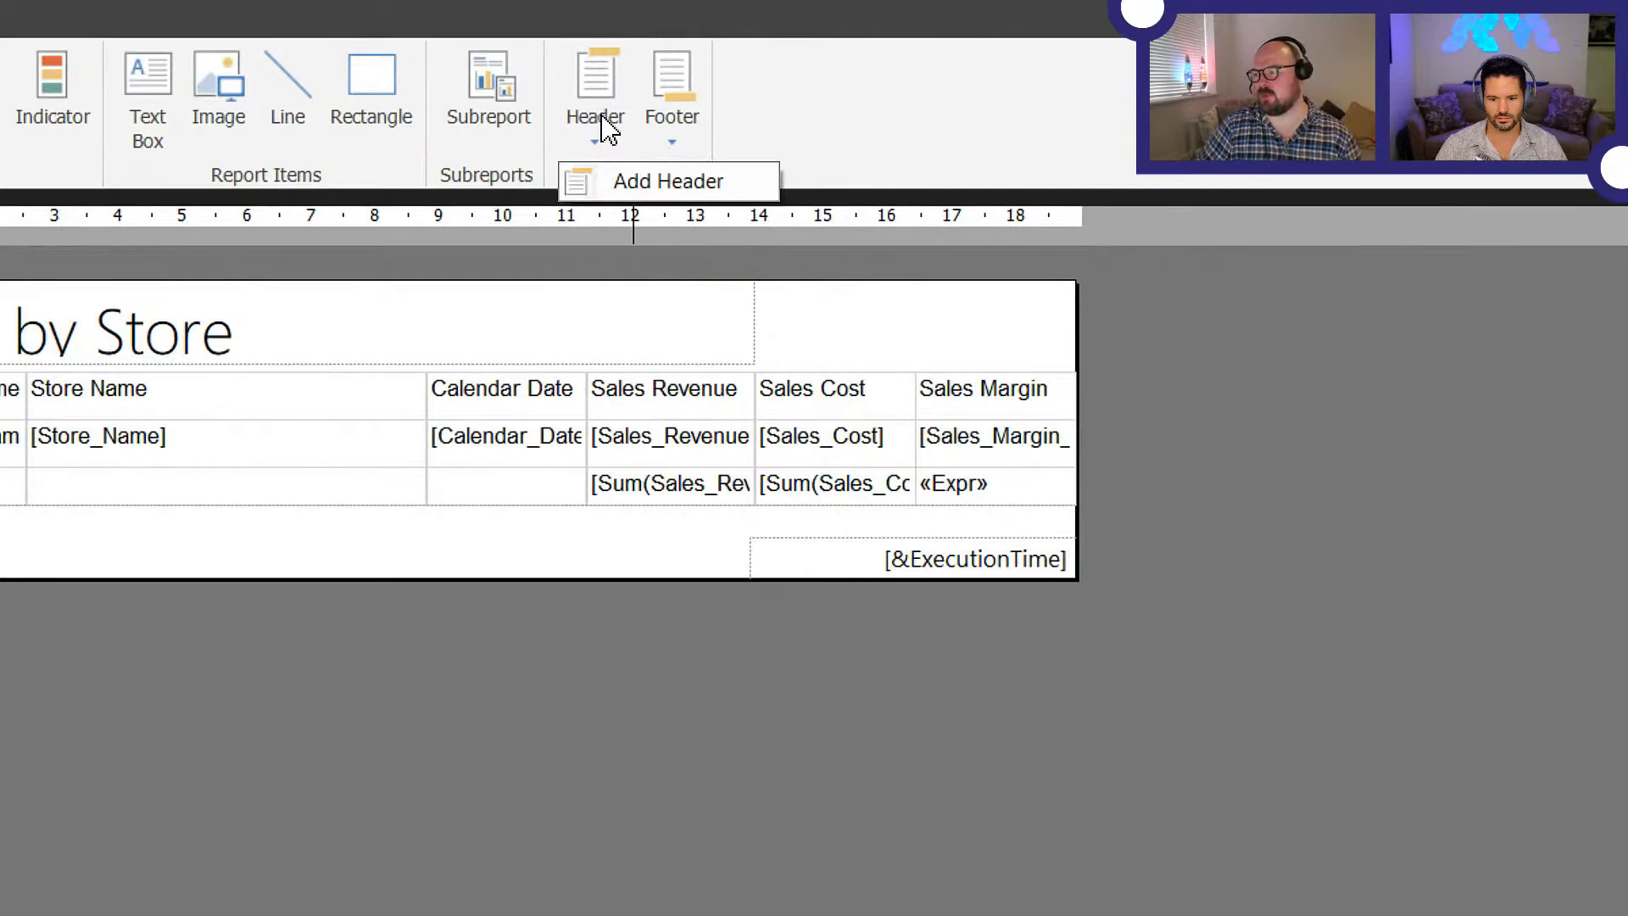
click(648, 182)
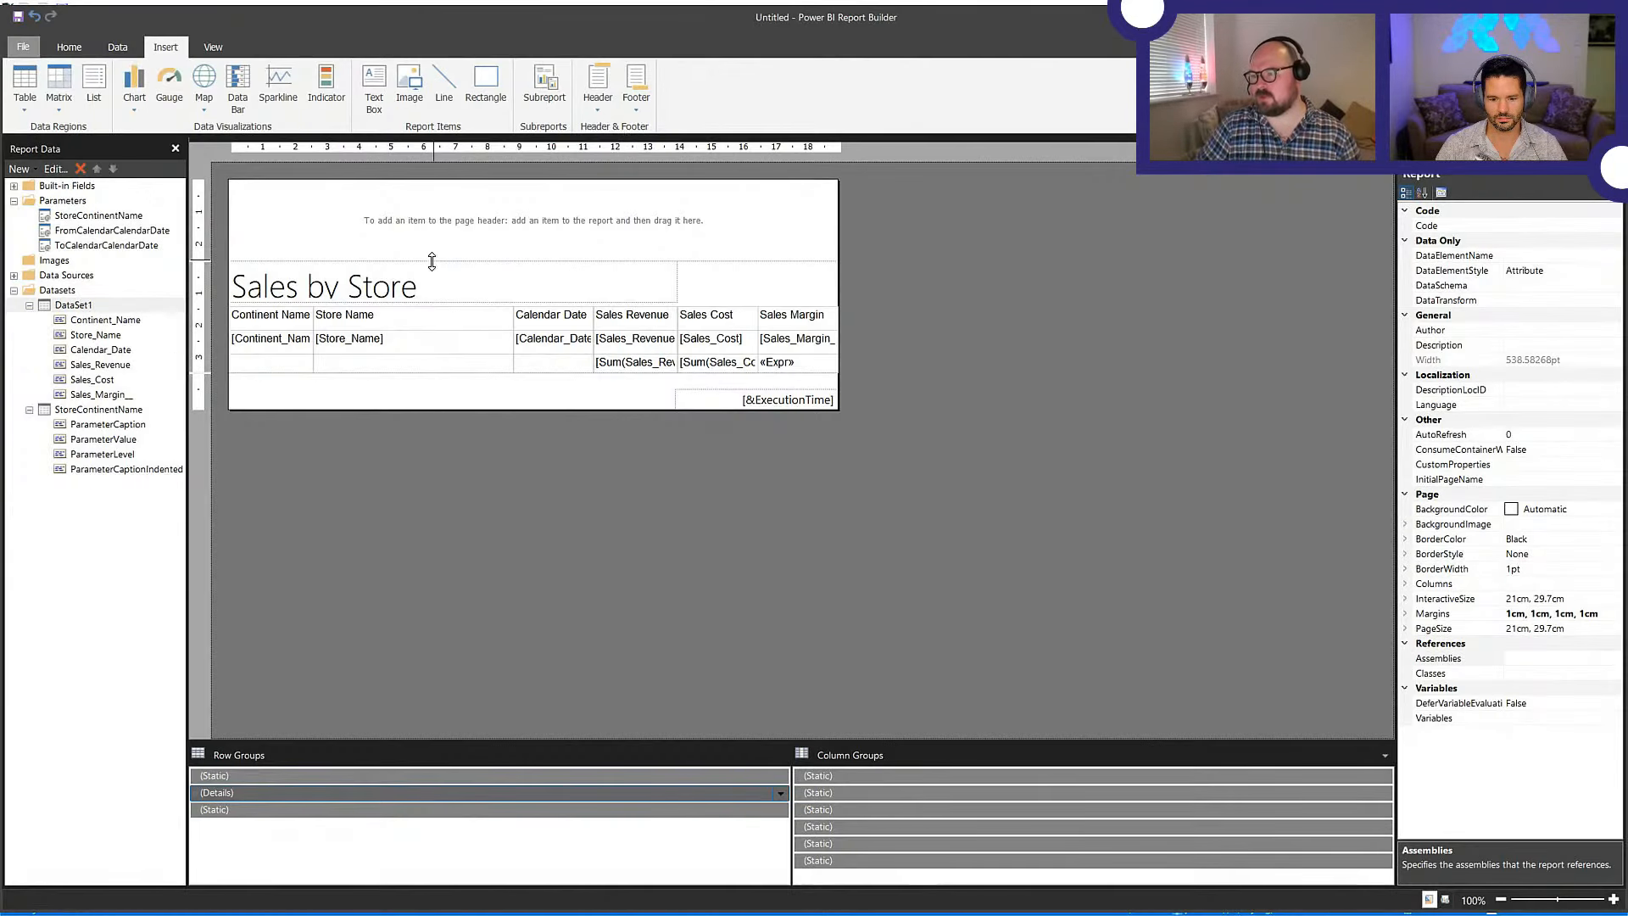
- Move the report title into the page header and reduce the header's height to about 15 mm
click(275, 472)
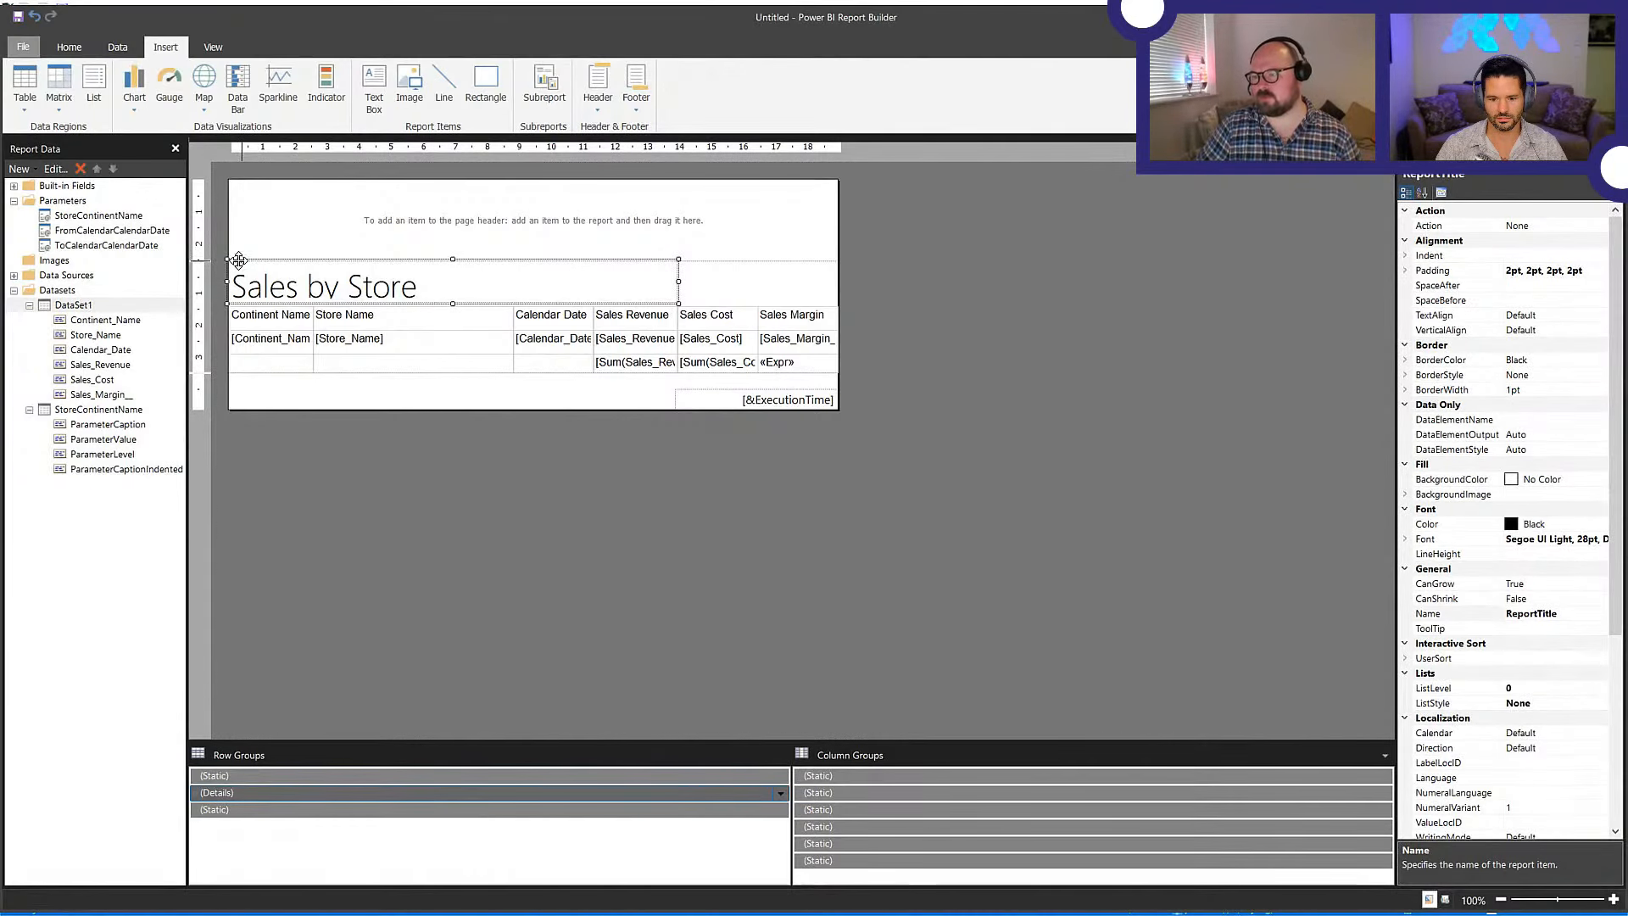
drag(238, 261, 229, 182)
drag(453, 222, 505, 228)
click(458, 255)
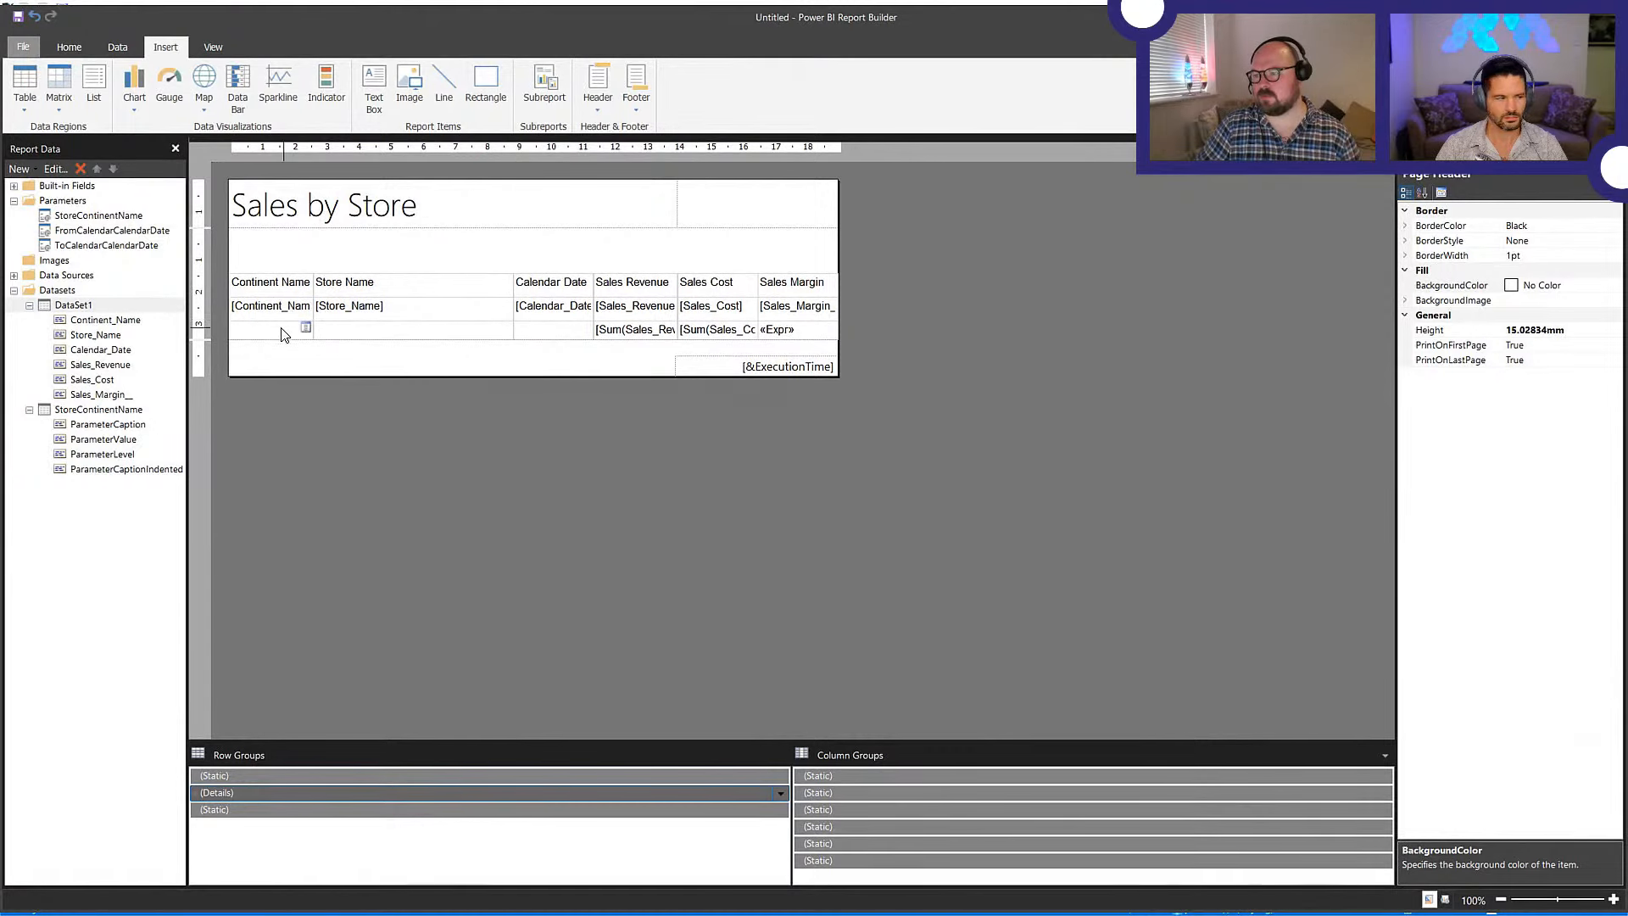
- Move the sales table up to just below the page header and shorten the report body to about 23.7 mm
click(284, 331)
click(226, 271)
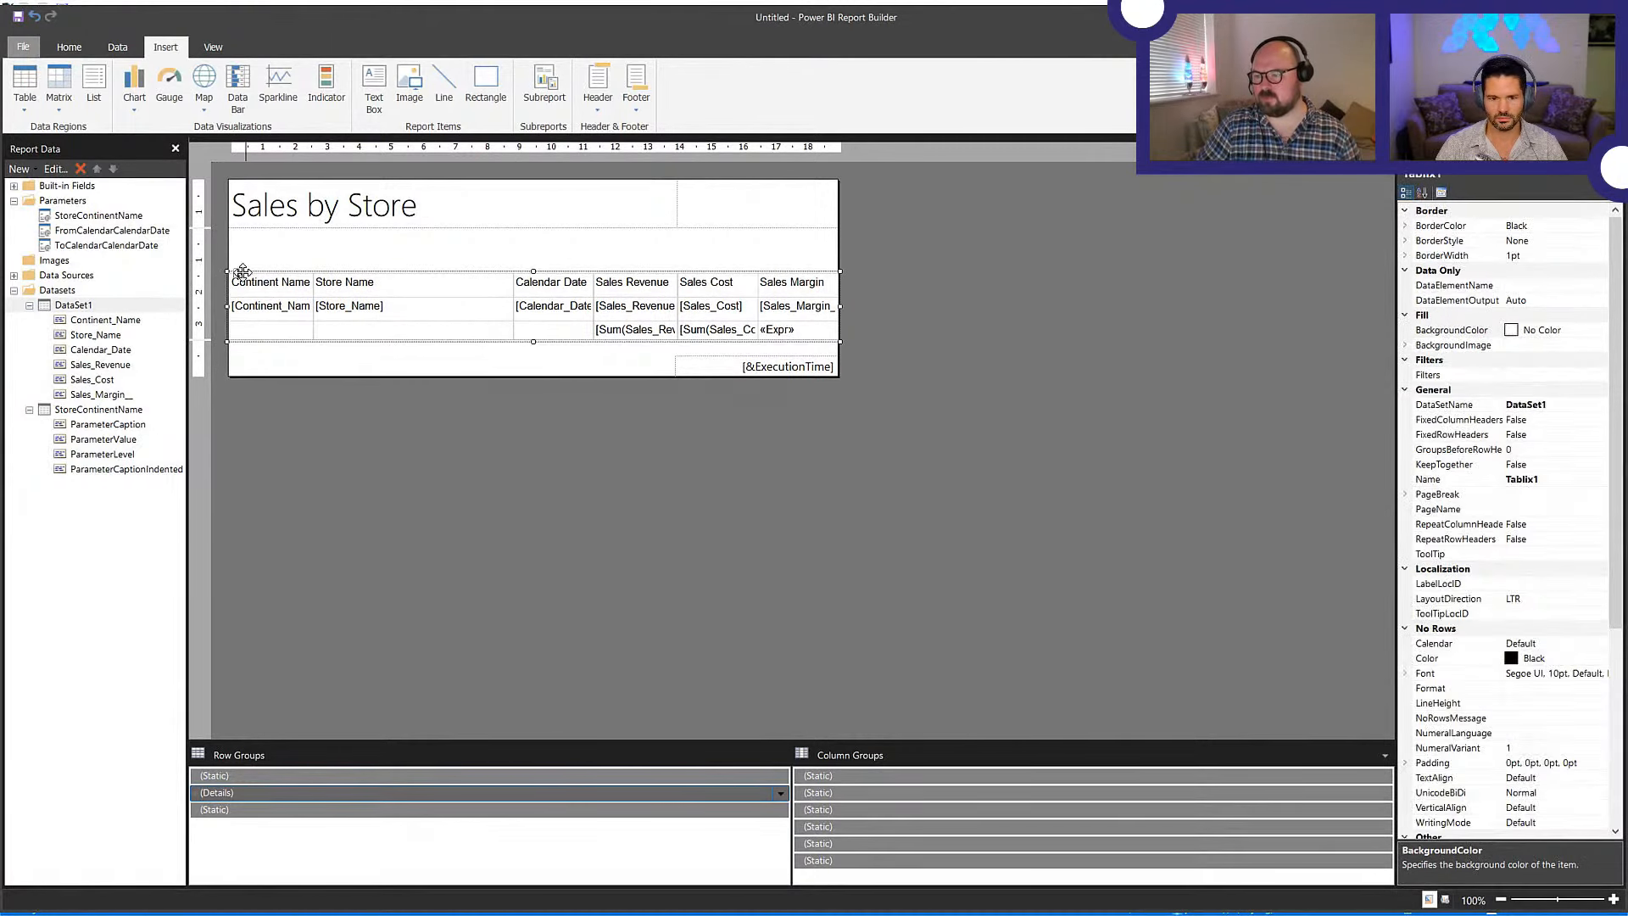
drag(243, 271, 239, 234)
click(478, 346)
drag(478, 339, 479, 297)
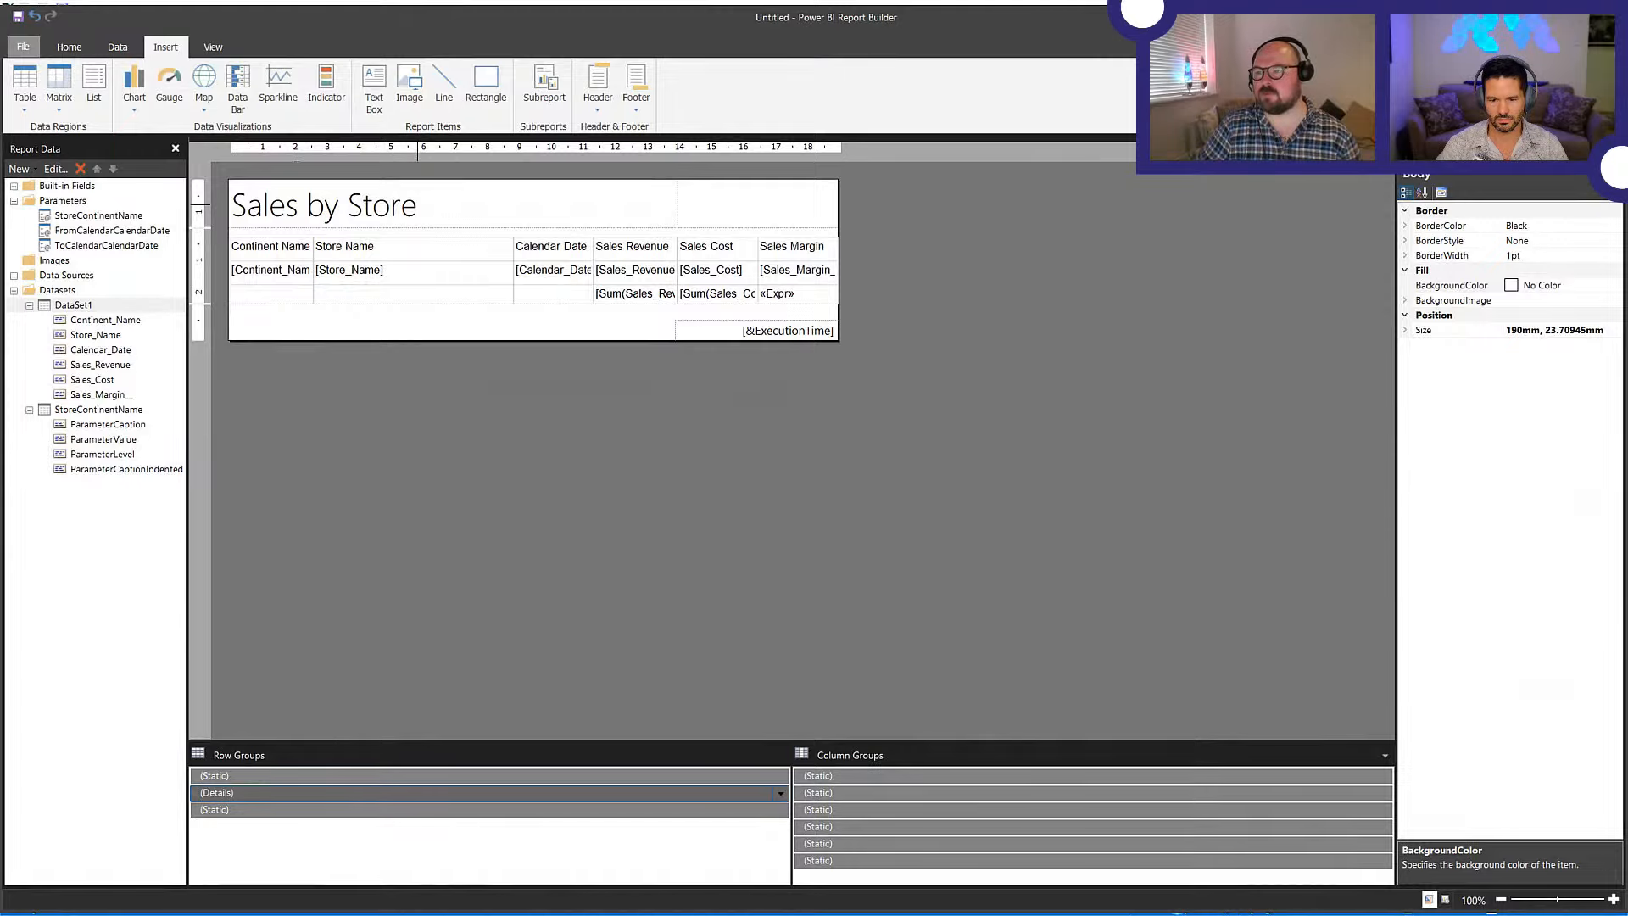
- Rerun the report, check page 2 for the repeated title, and return to the design
click(58, 48)
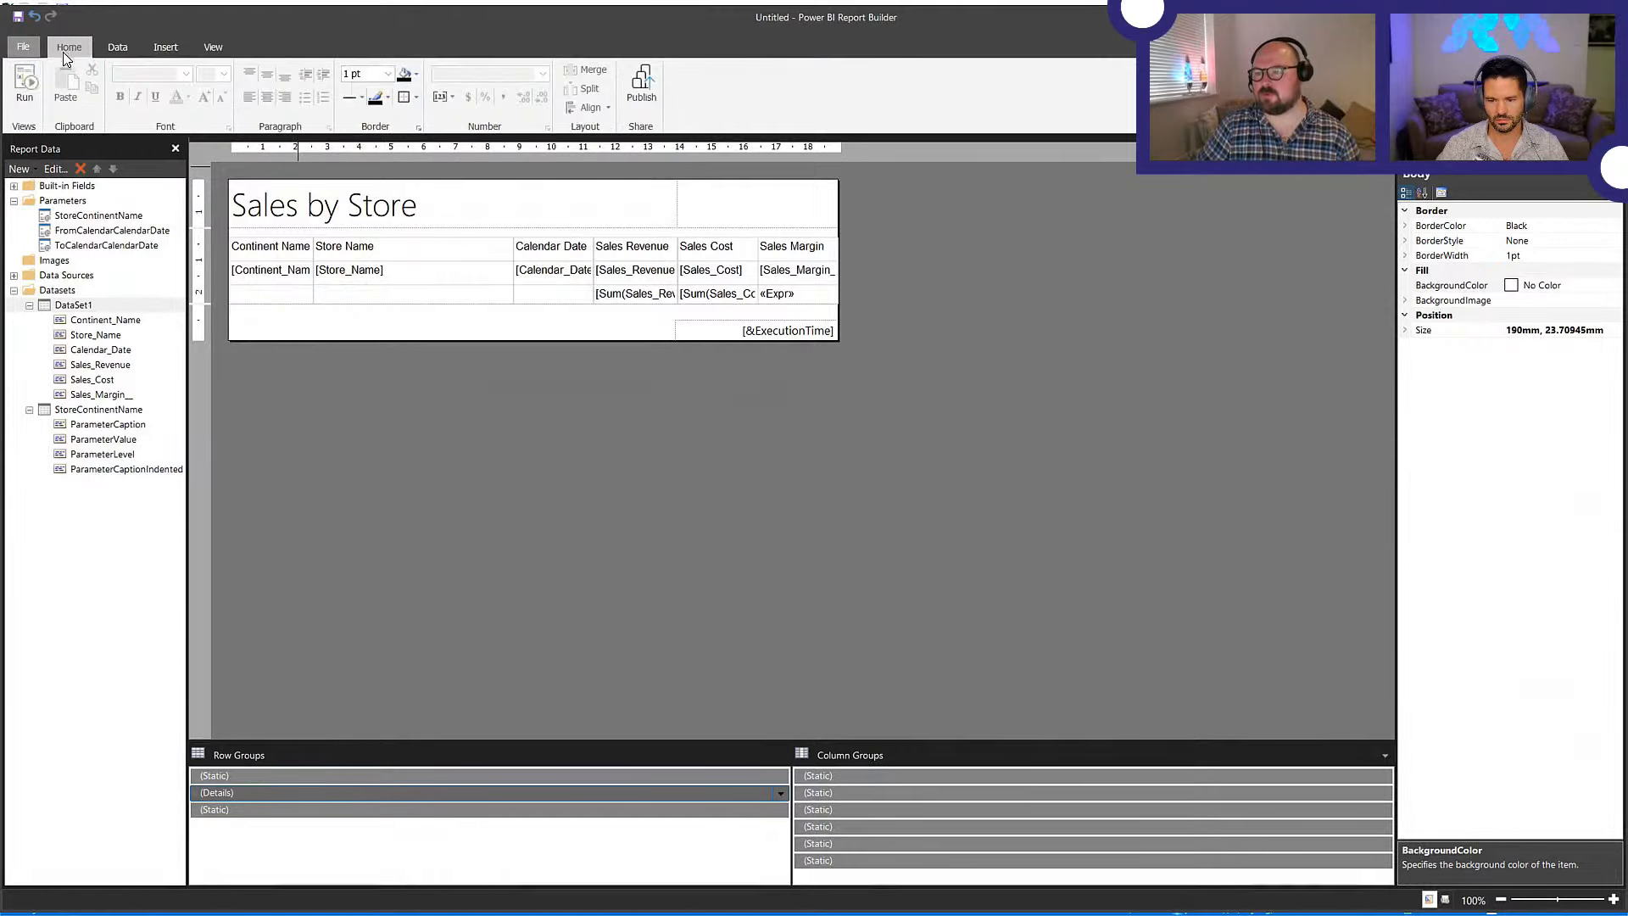
click(25, 85)
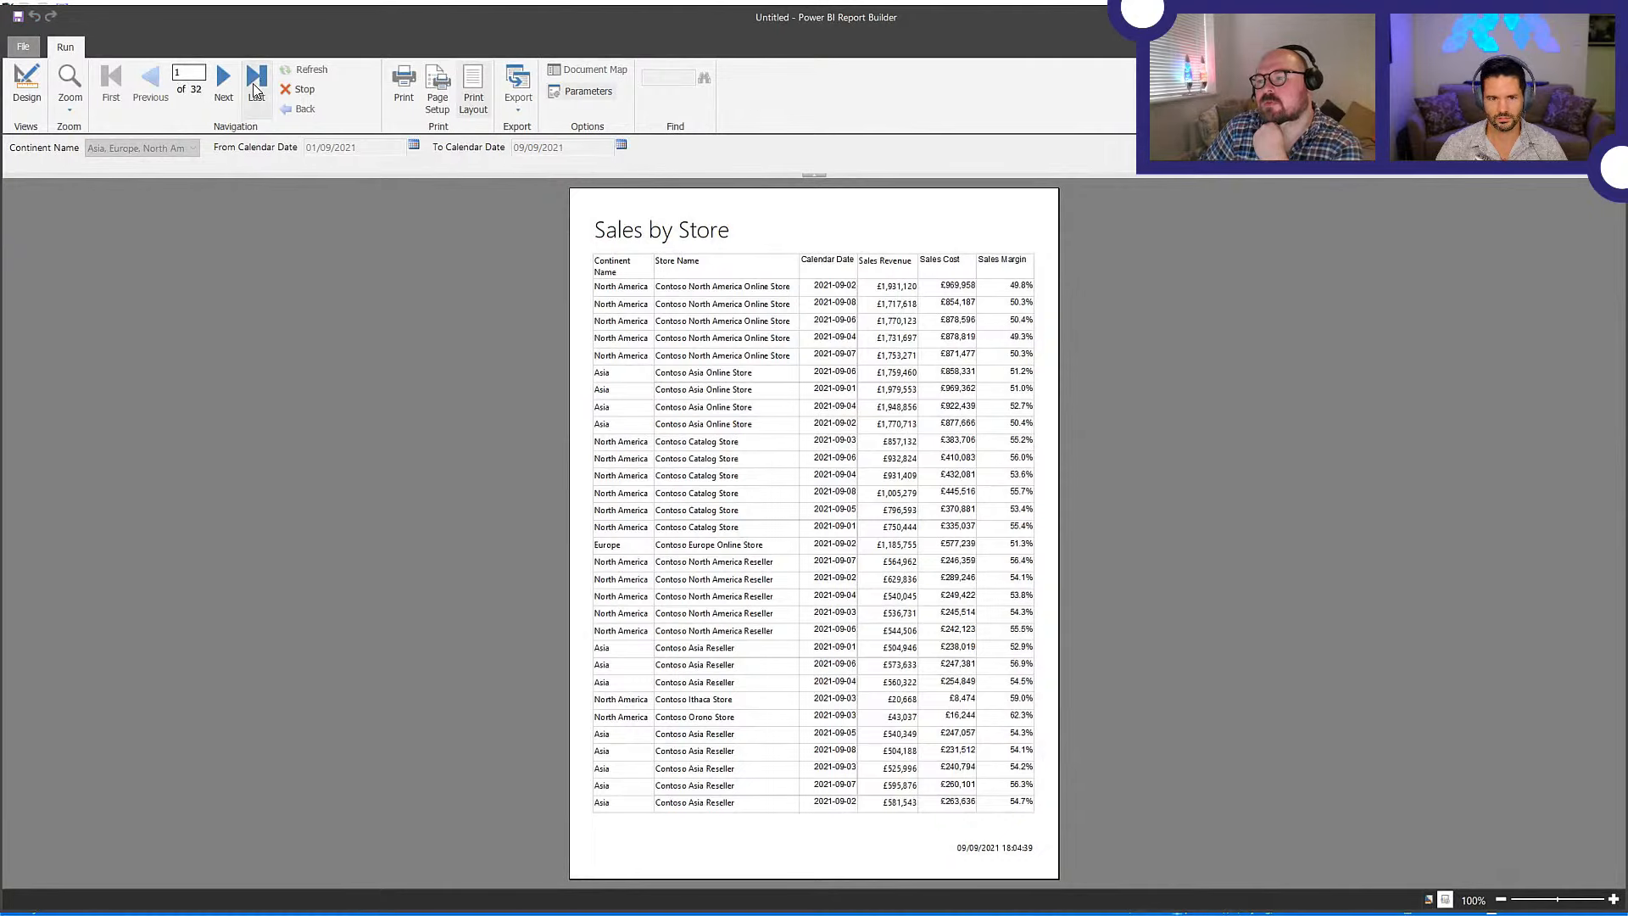
click(225, 80)
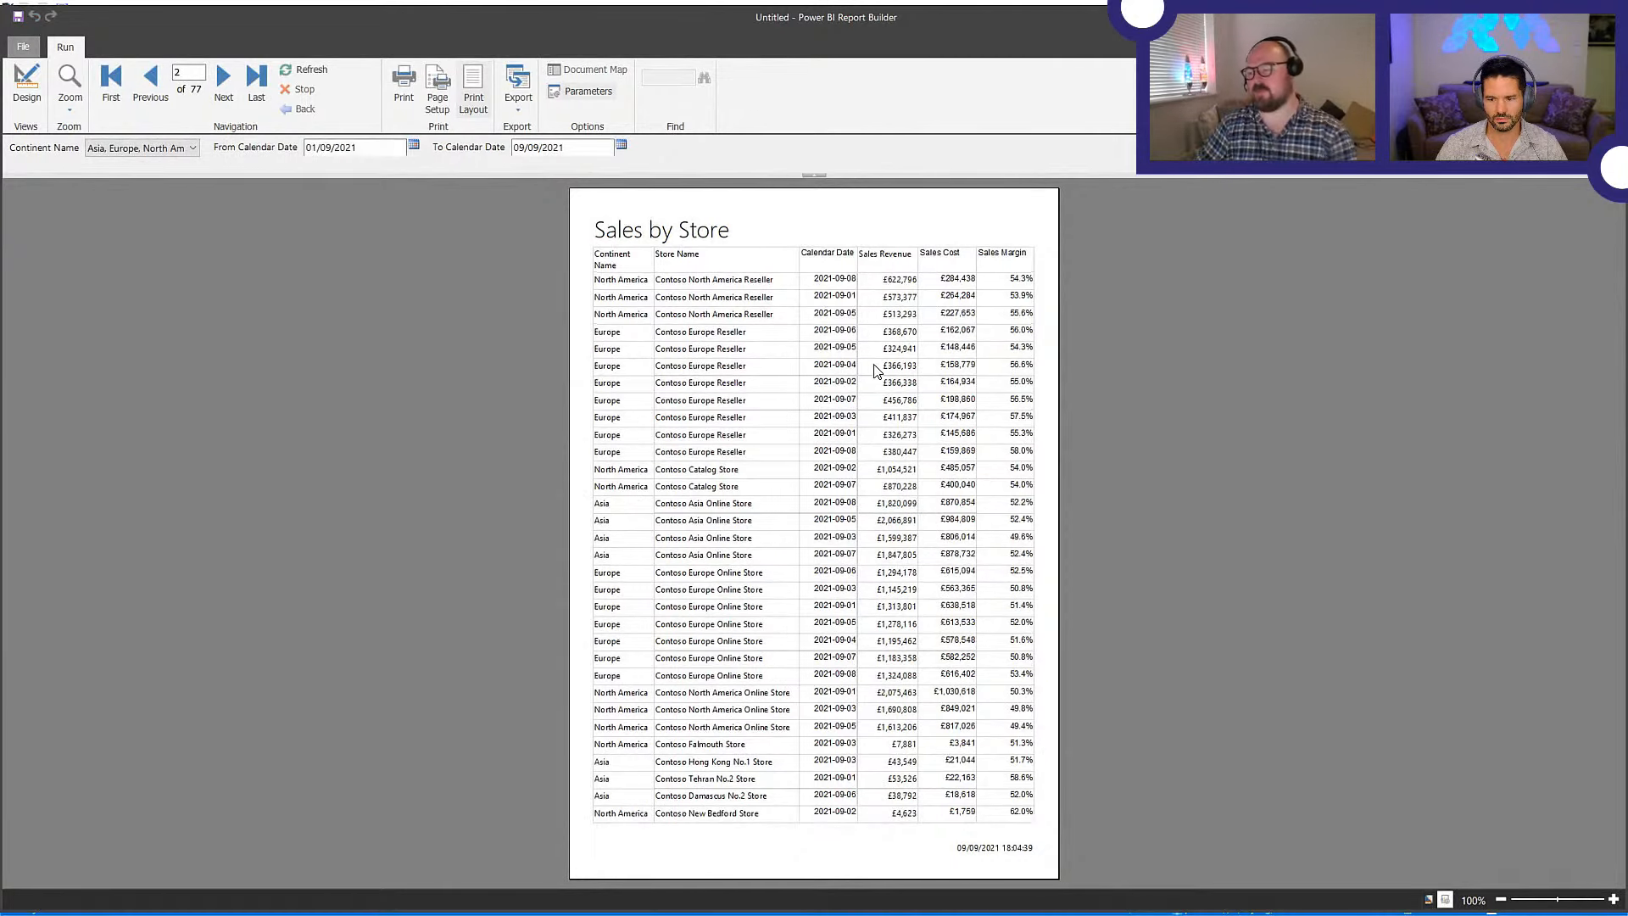
click(26, 83)
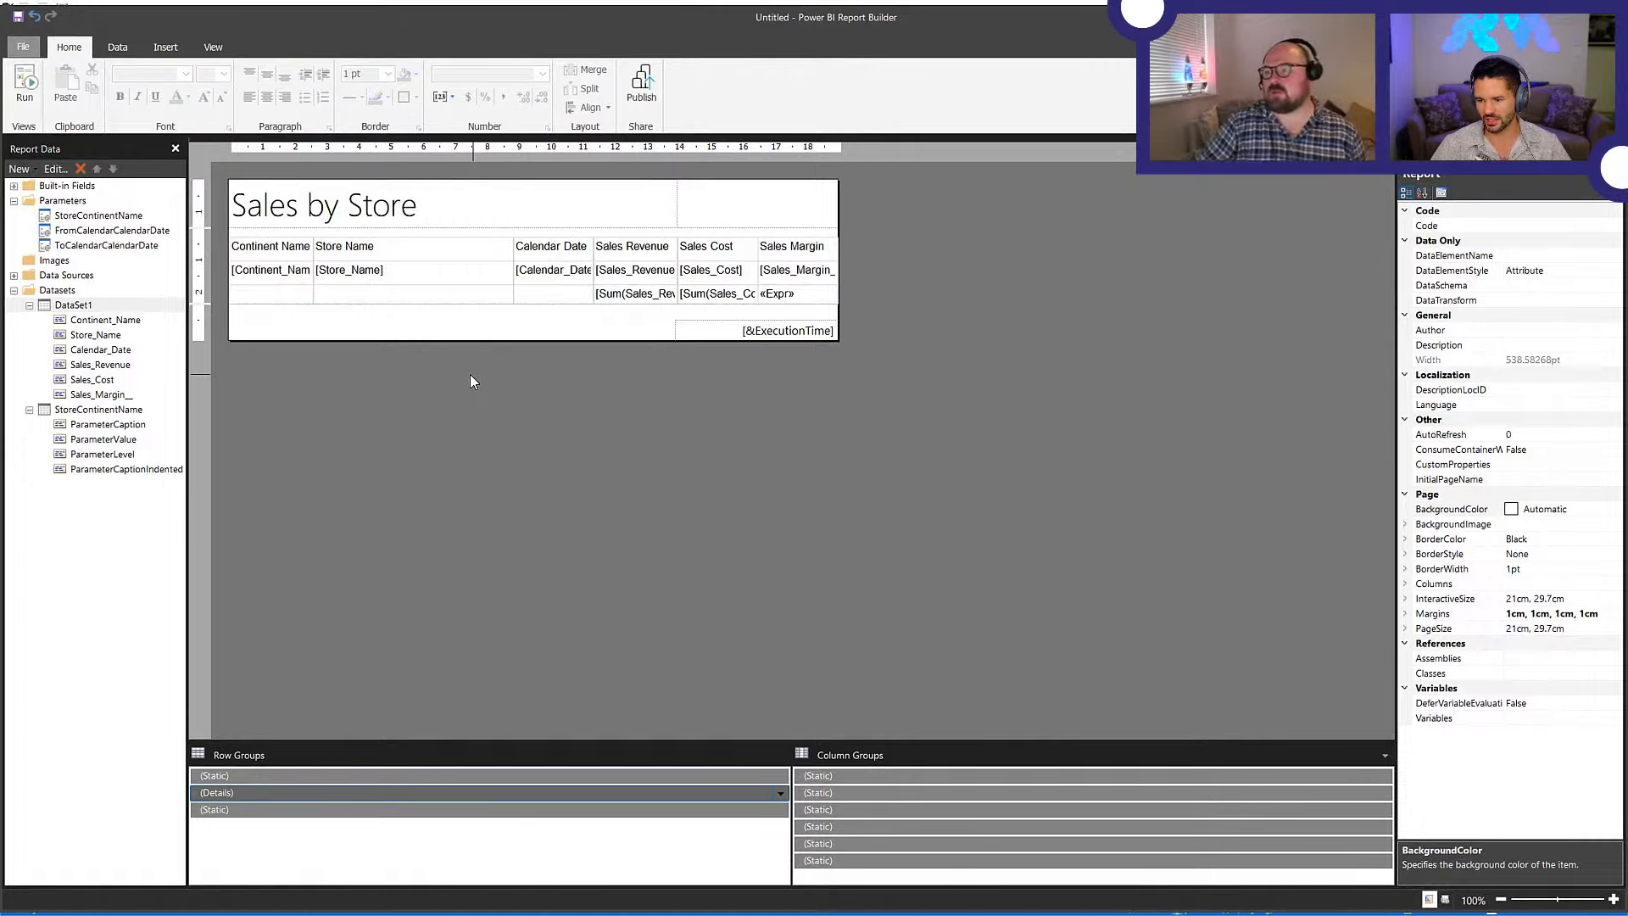
- Right-align all cells of the Calendar Date, Sales Revenue, Sales Cost and Sales Margin columns
click(704, 207)
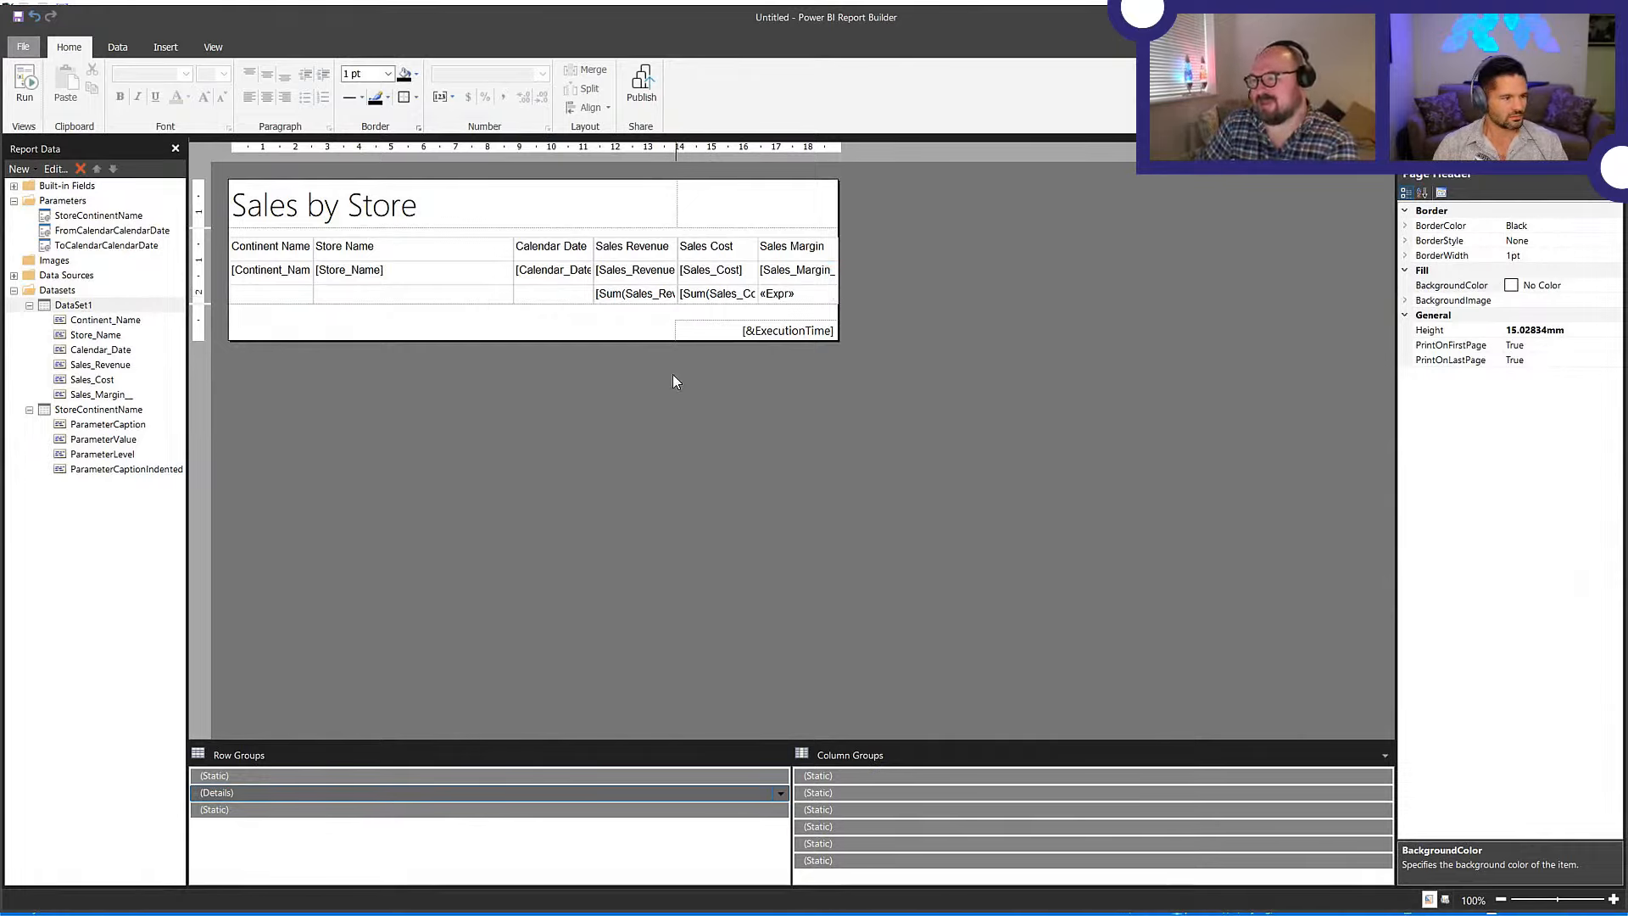
click(566, 252)
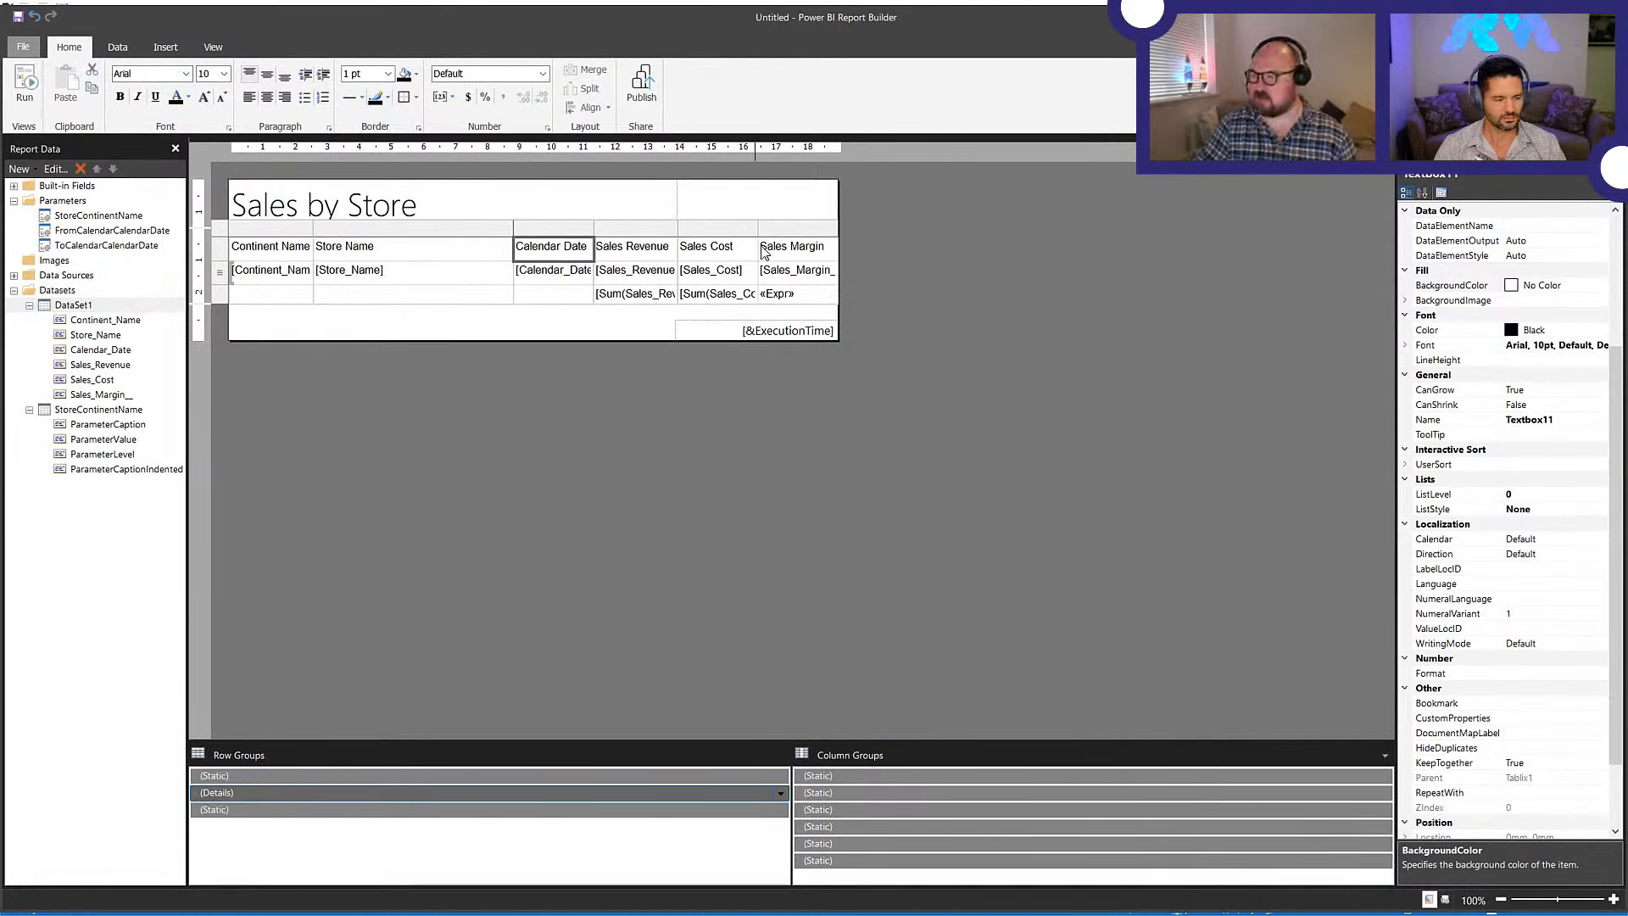
shift+click(802, 257)
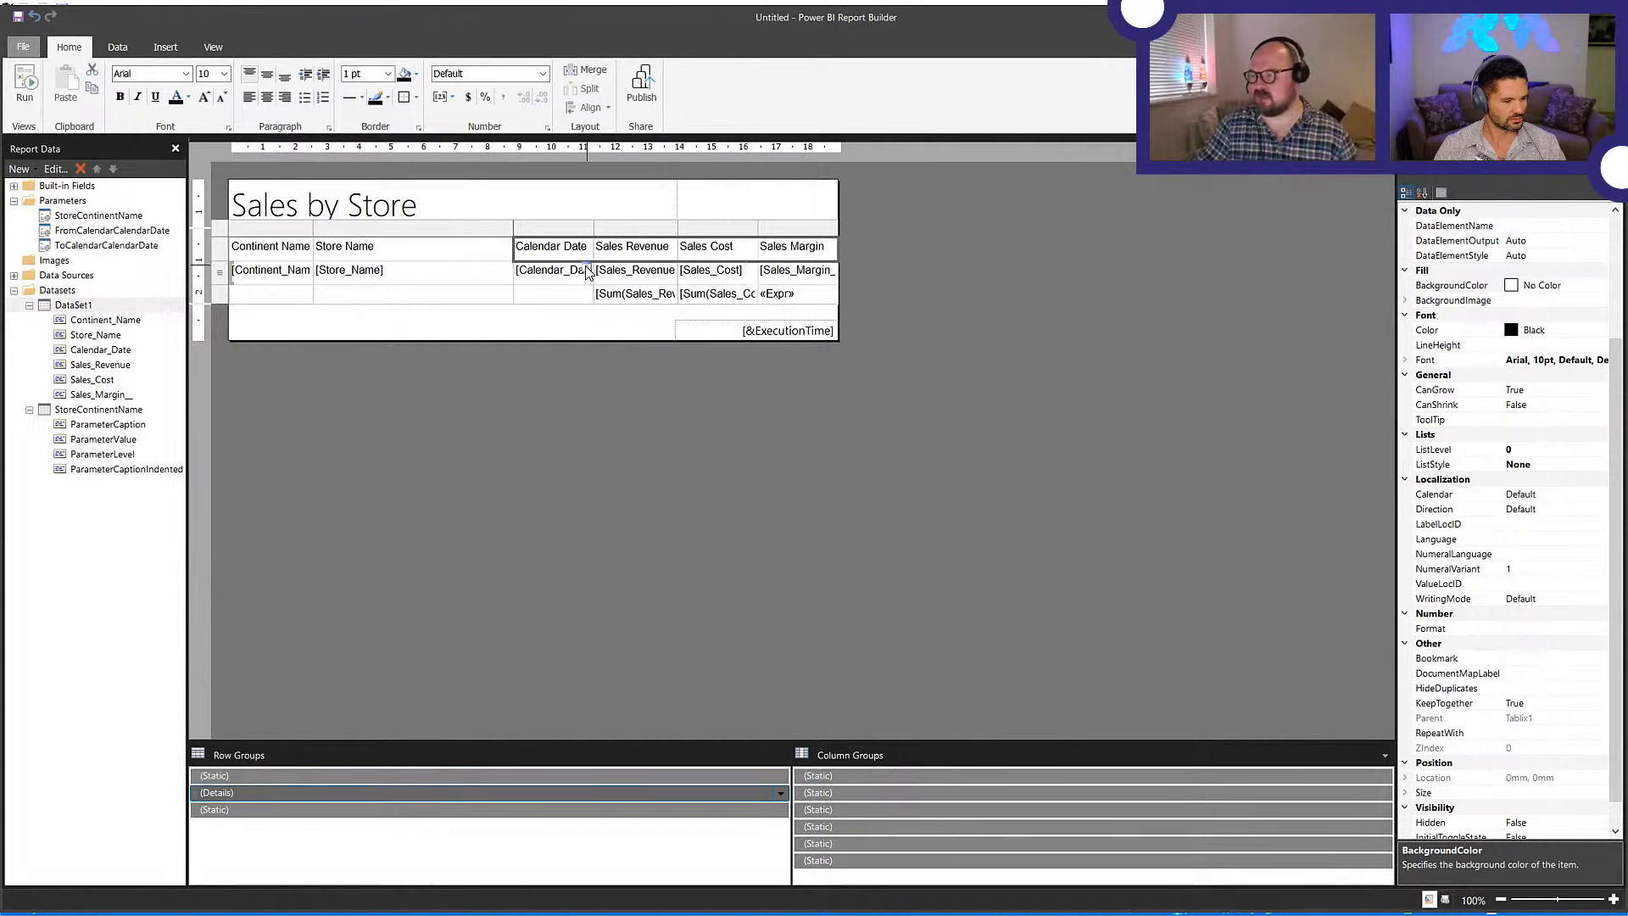
shift+click(832, 298)
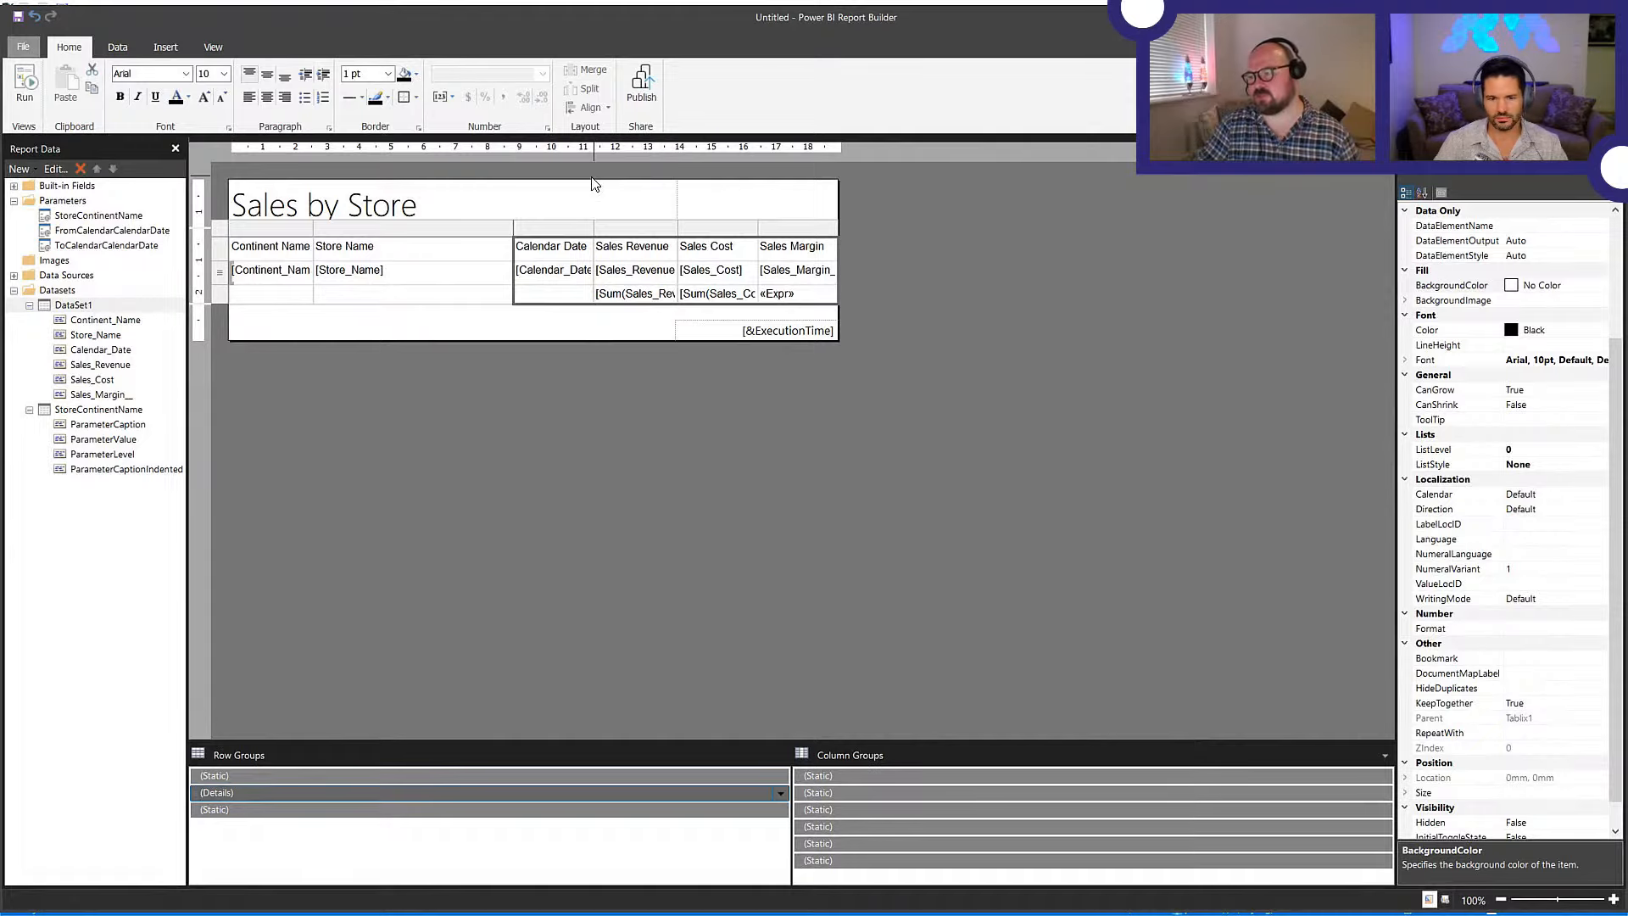
click(287, 100)
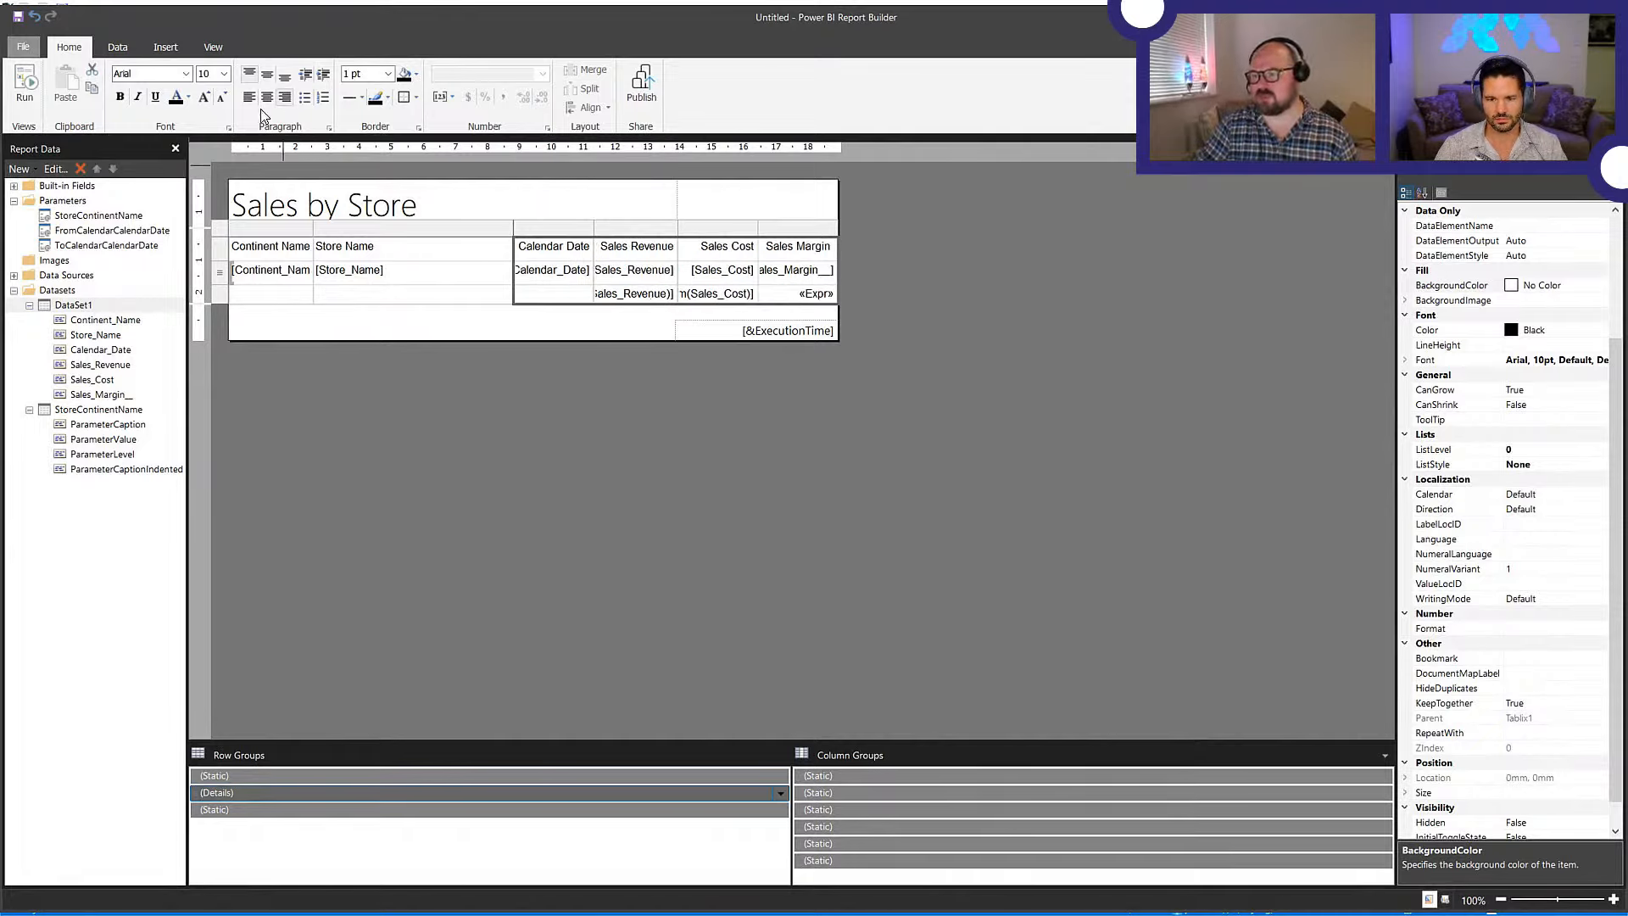
- Set the vertical alignment of all table cells to Middle
click(285, 248)
shift+click(824, 292)
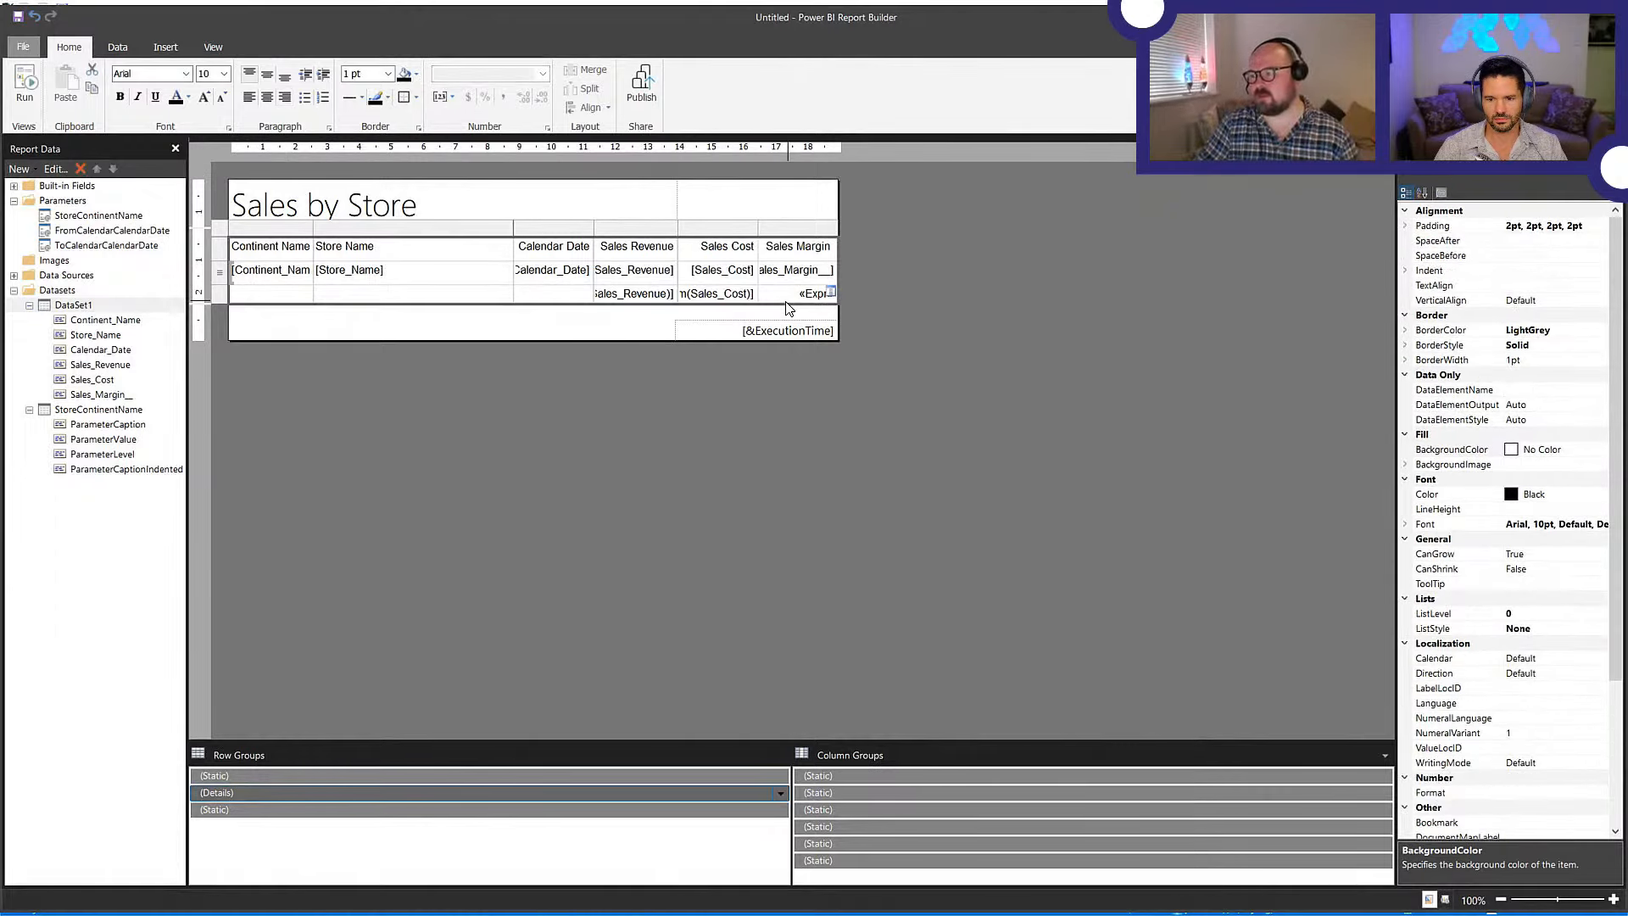
click(268, 74)
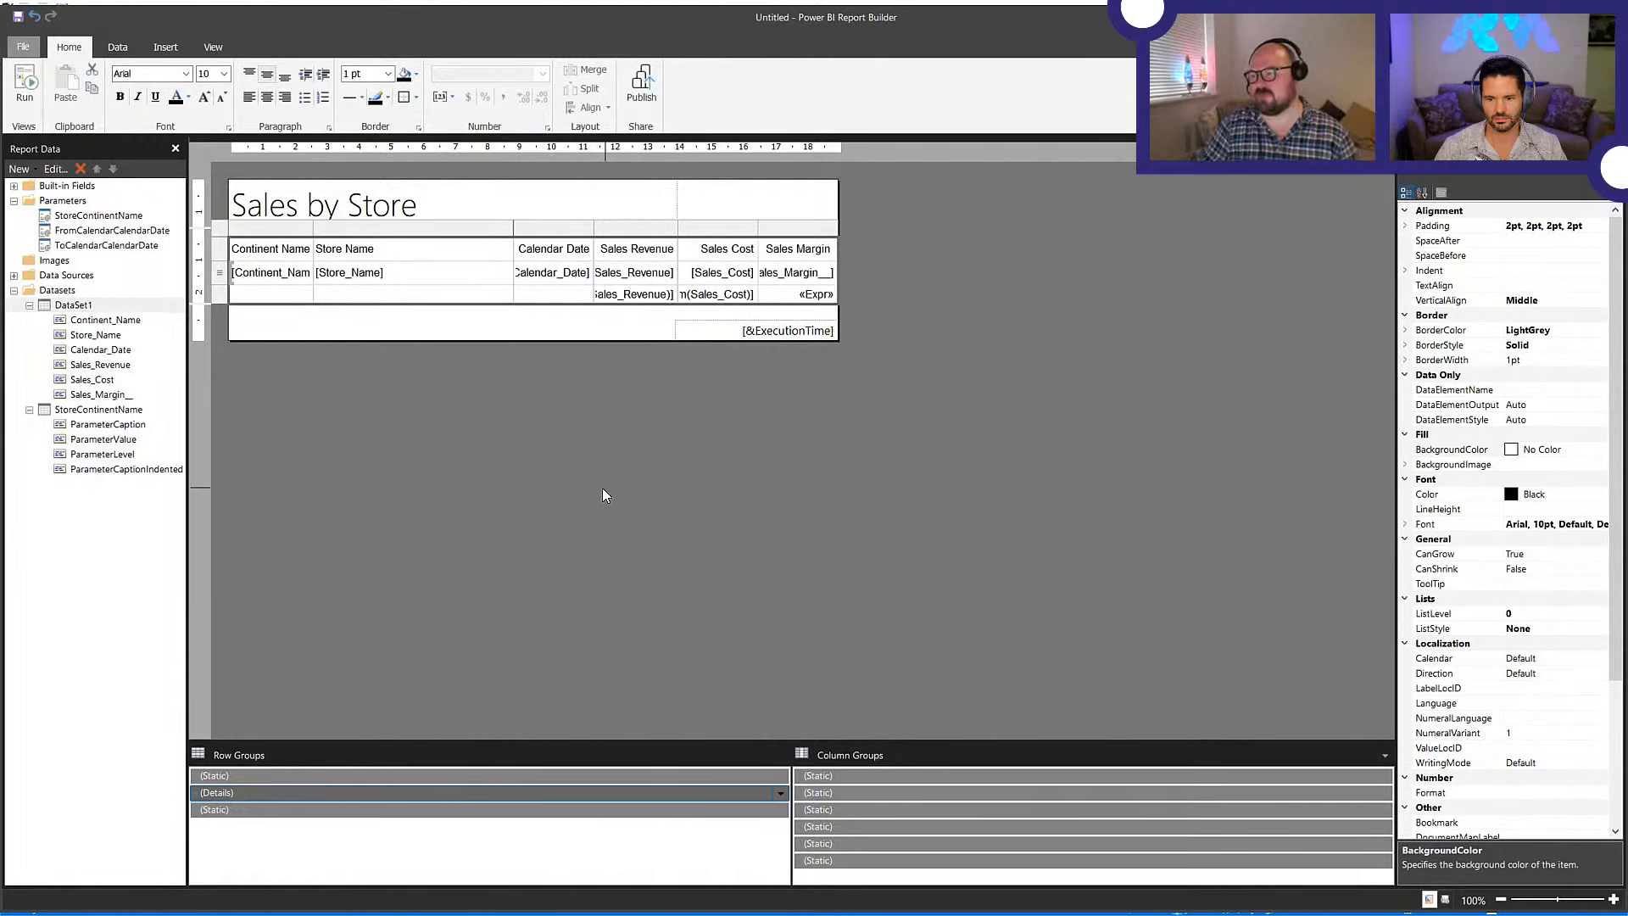
- Make the table's totals row bold
click(273, 295)
click(219, 294)
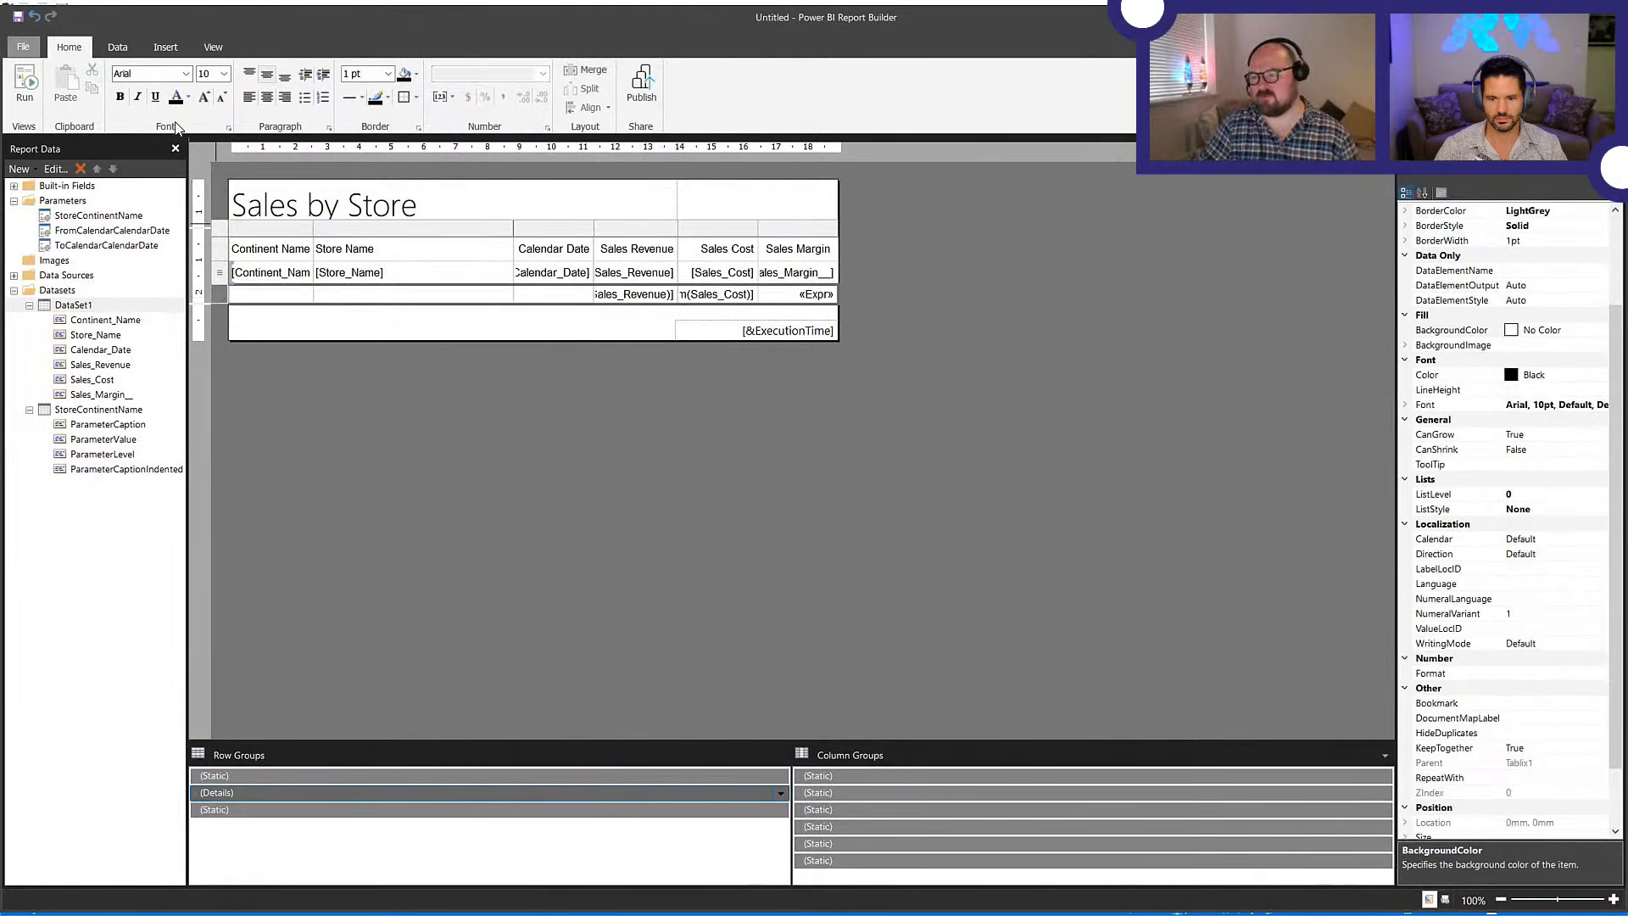
click(120, 96)
click(597, 520)
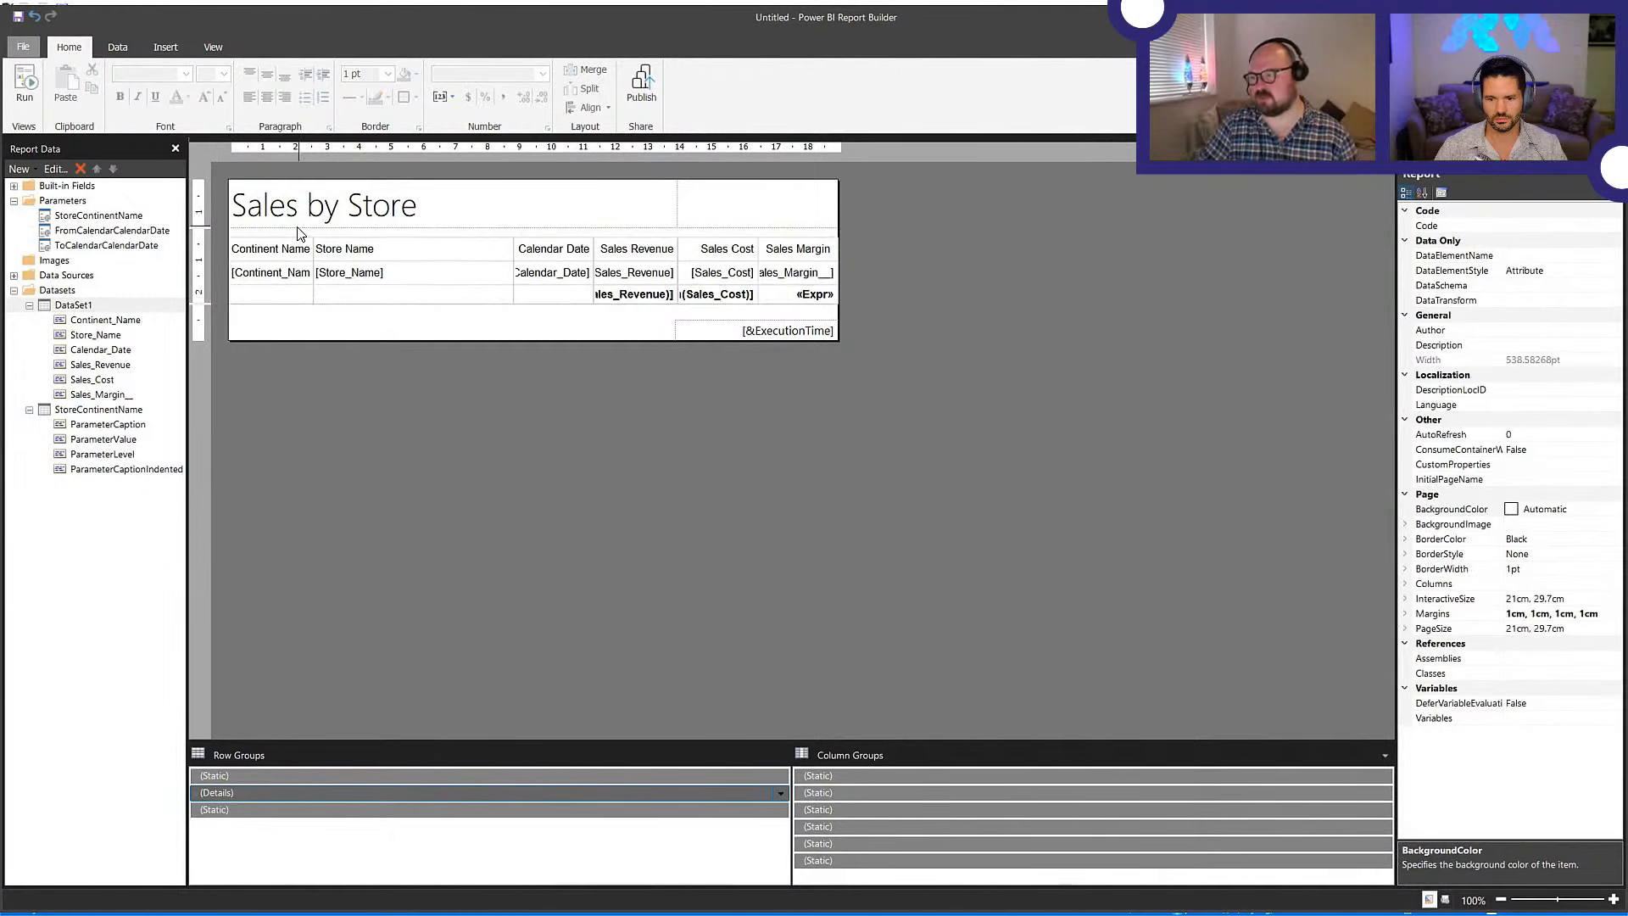
- Change the font colour of the table's column header row to dark grey
click(227, 256)
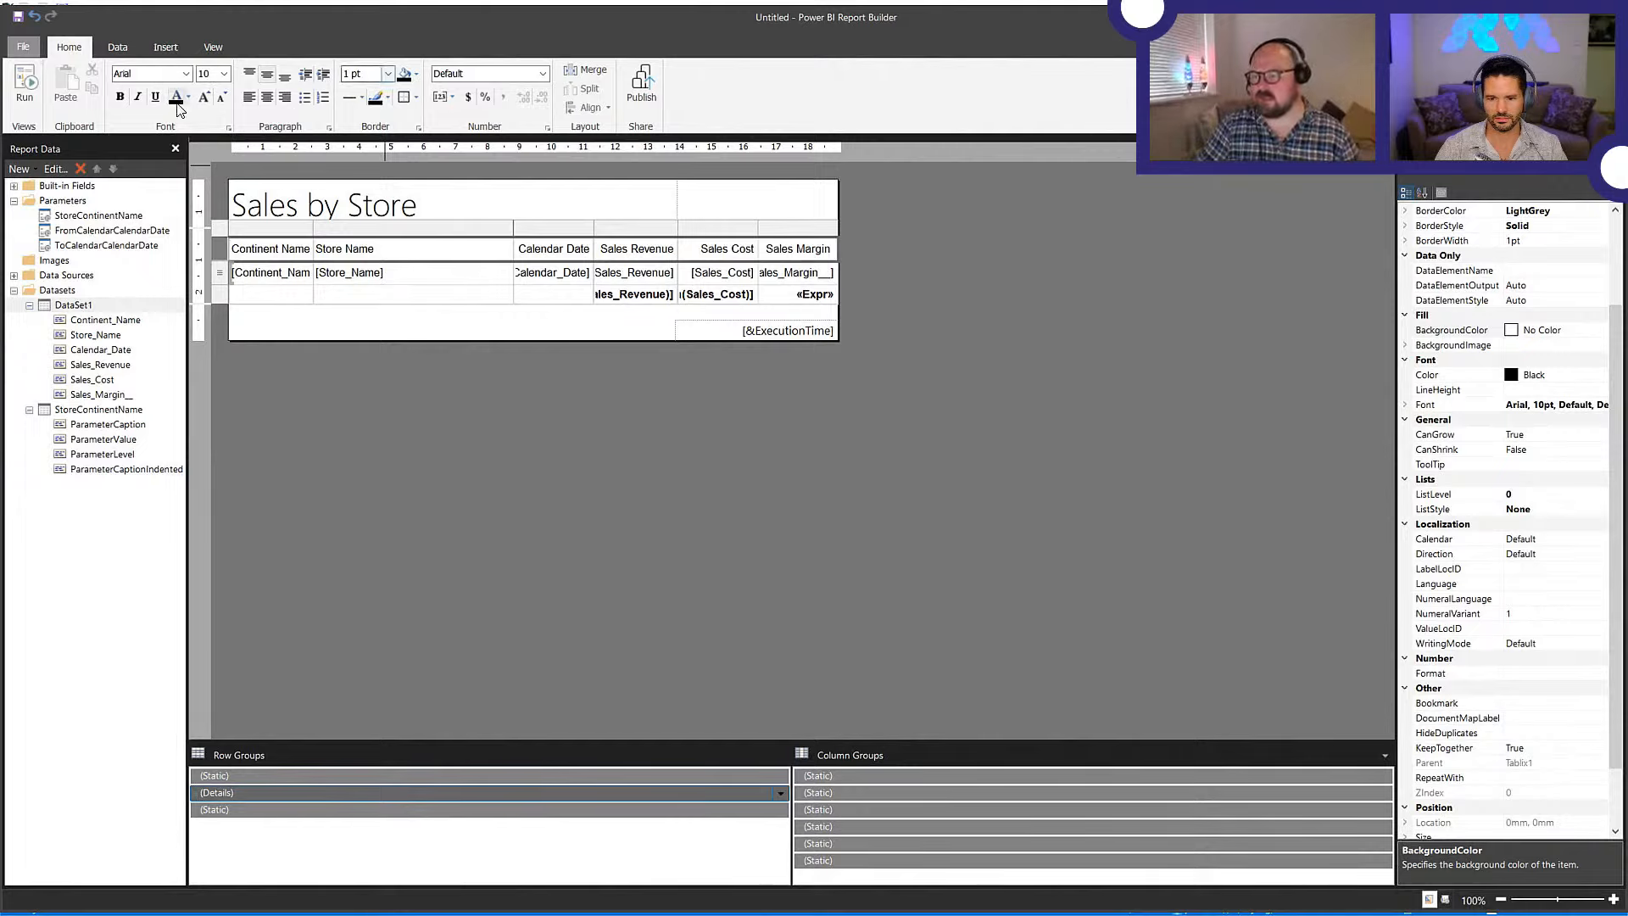
click(187, 96)
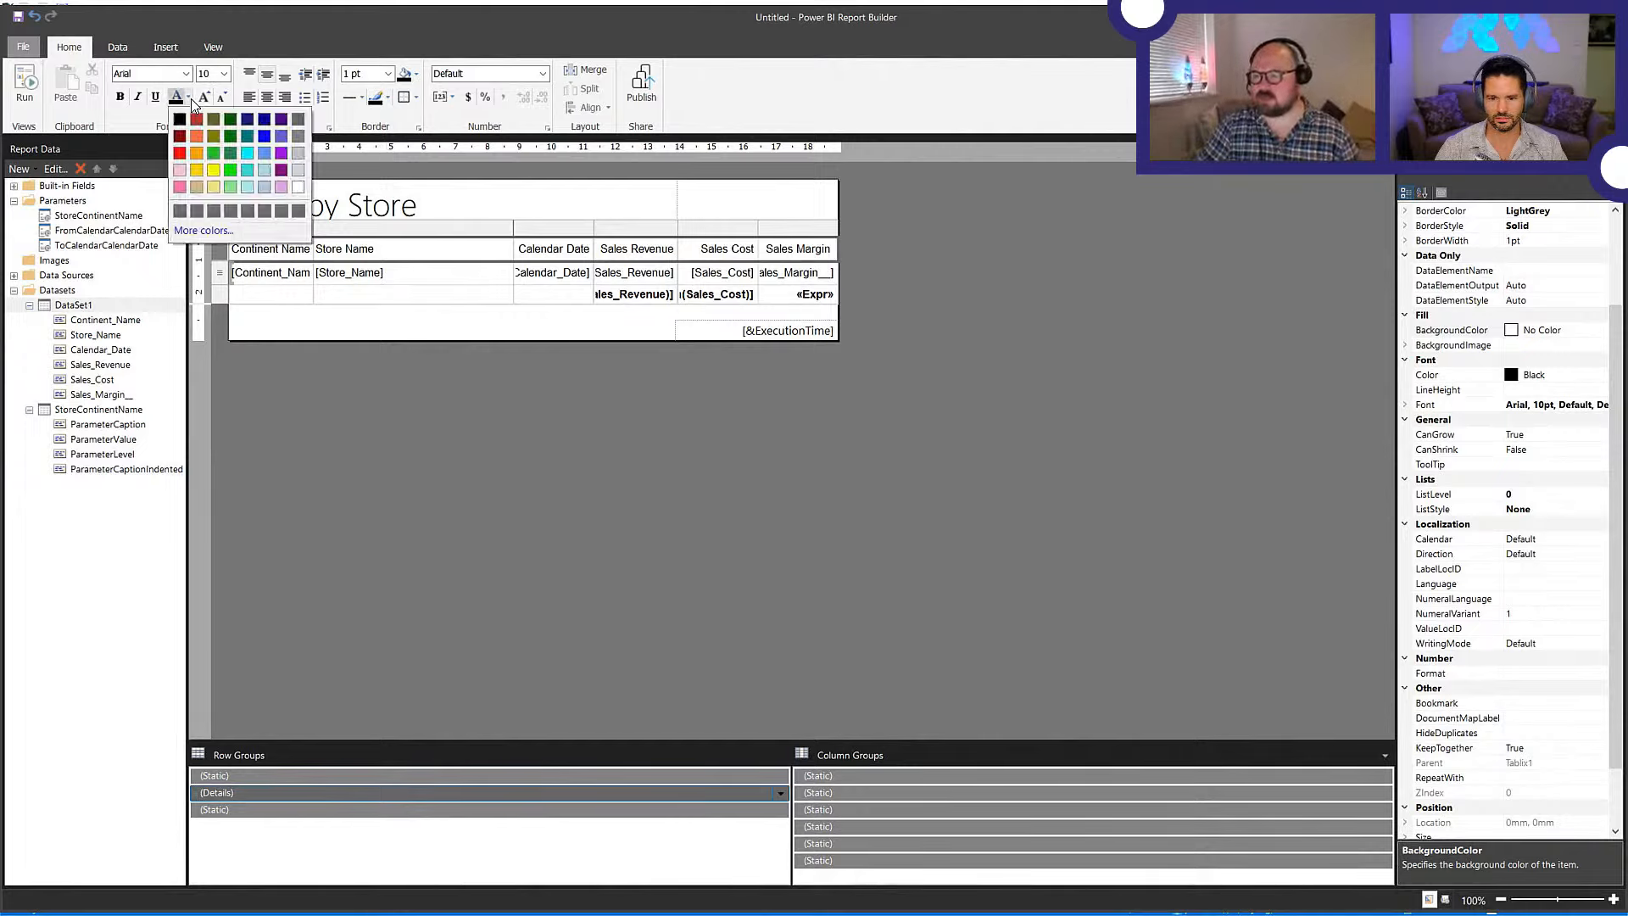
click(295, 121)
click(451, 444)
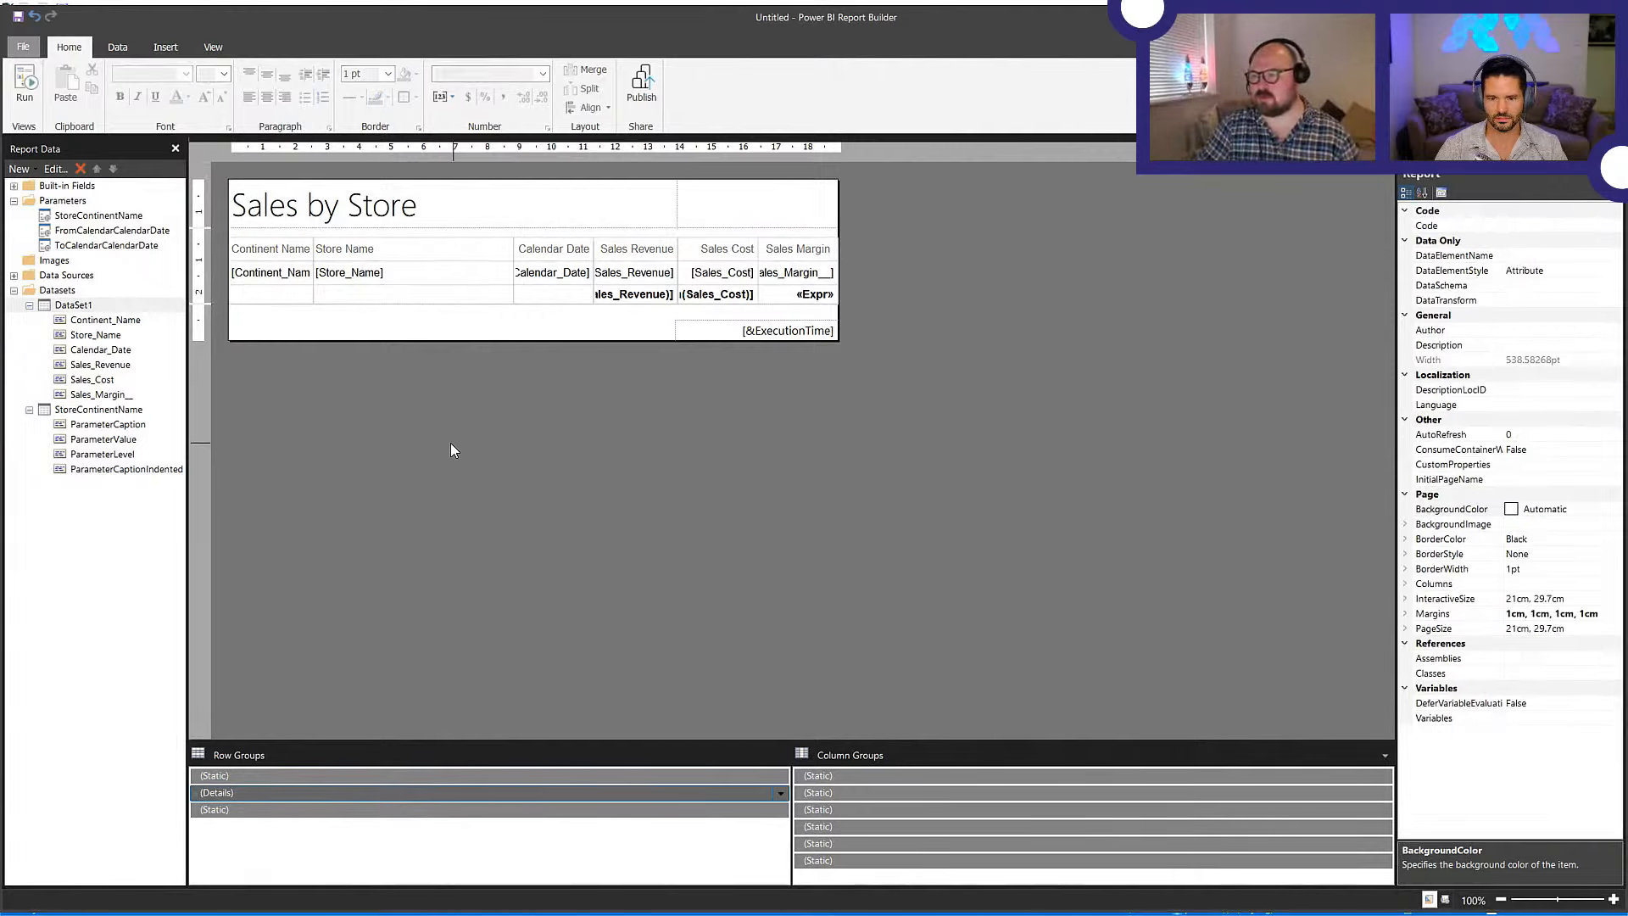
- Set the detail row's background colour to the expression =IIF(ROWNUMBER(NOTHING) MOD 2, Nothing, "#d3d3d3") and preview the report
click(288, 277)
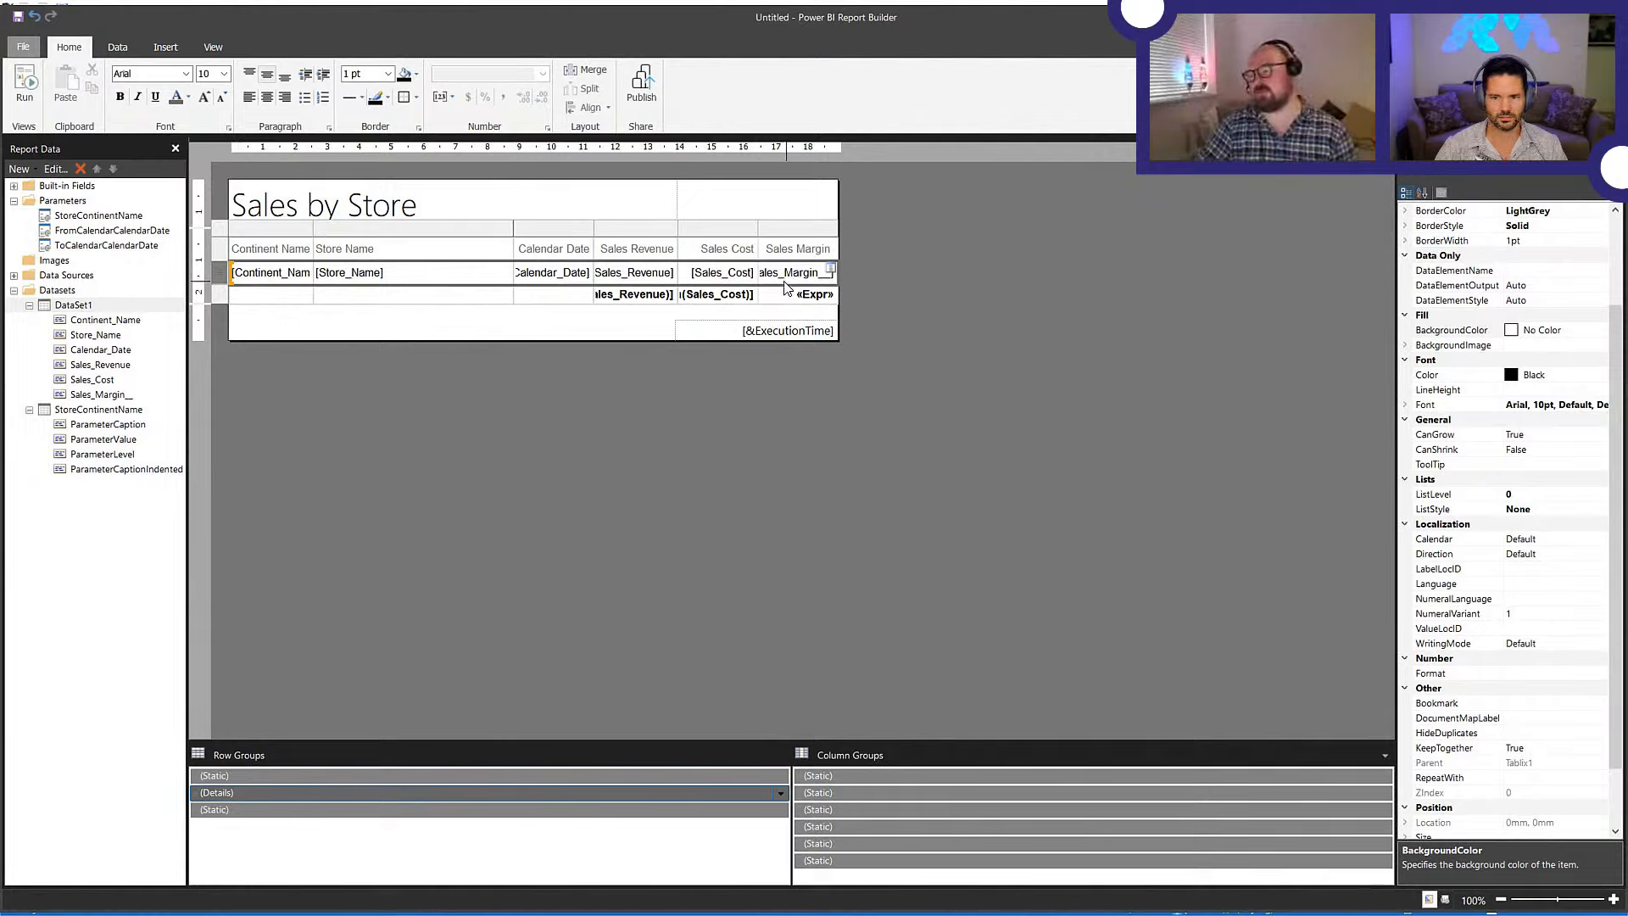
right_click(852, 324)
double_click(291, 278)
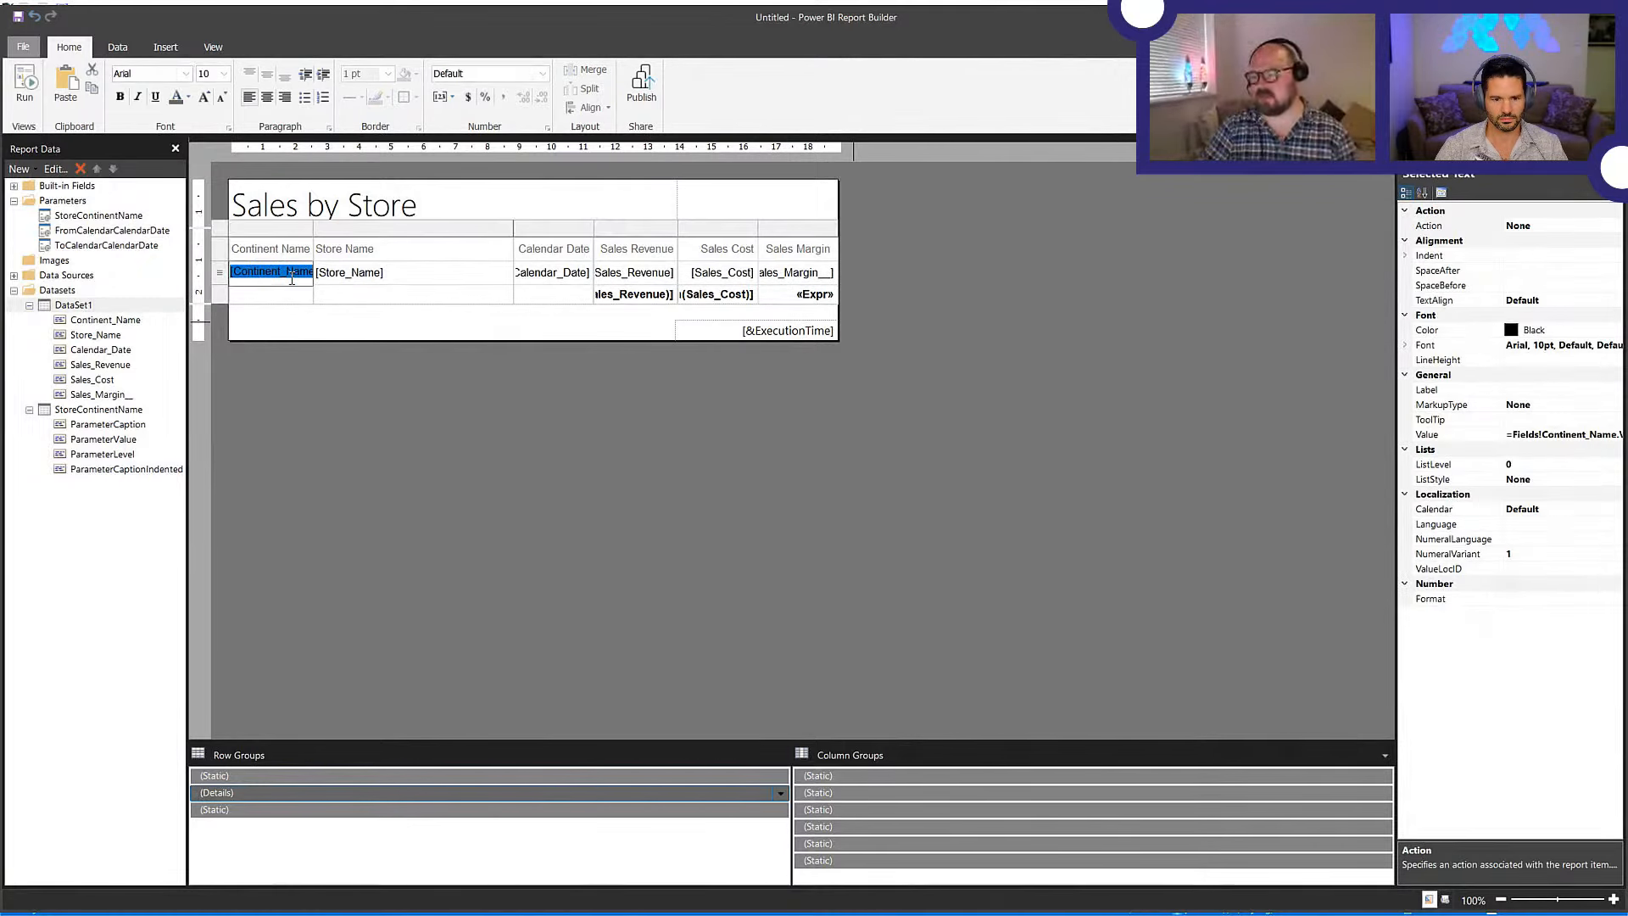
click(224, 284)
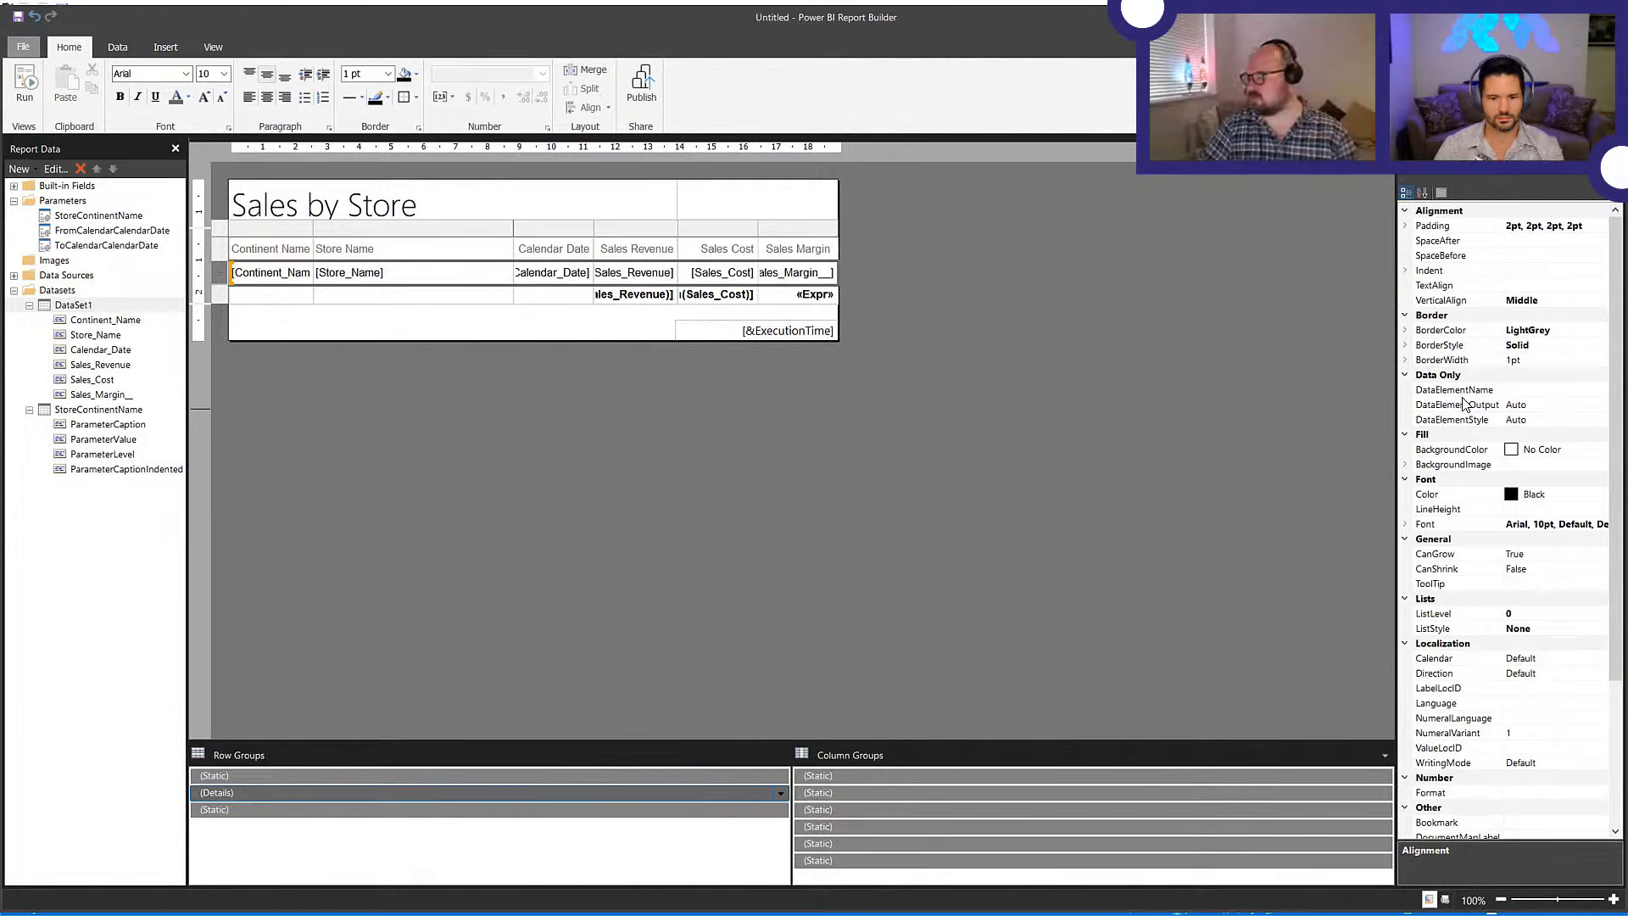
click(1577, 453)
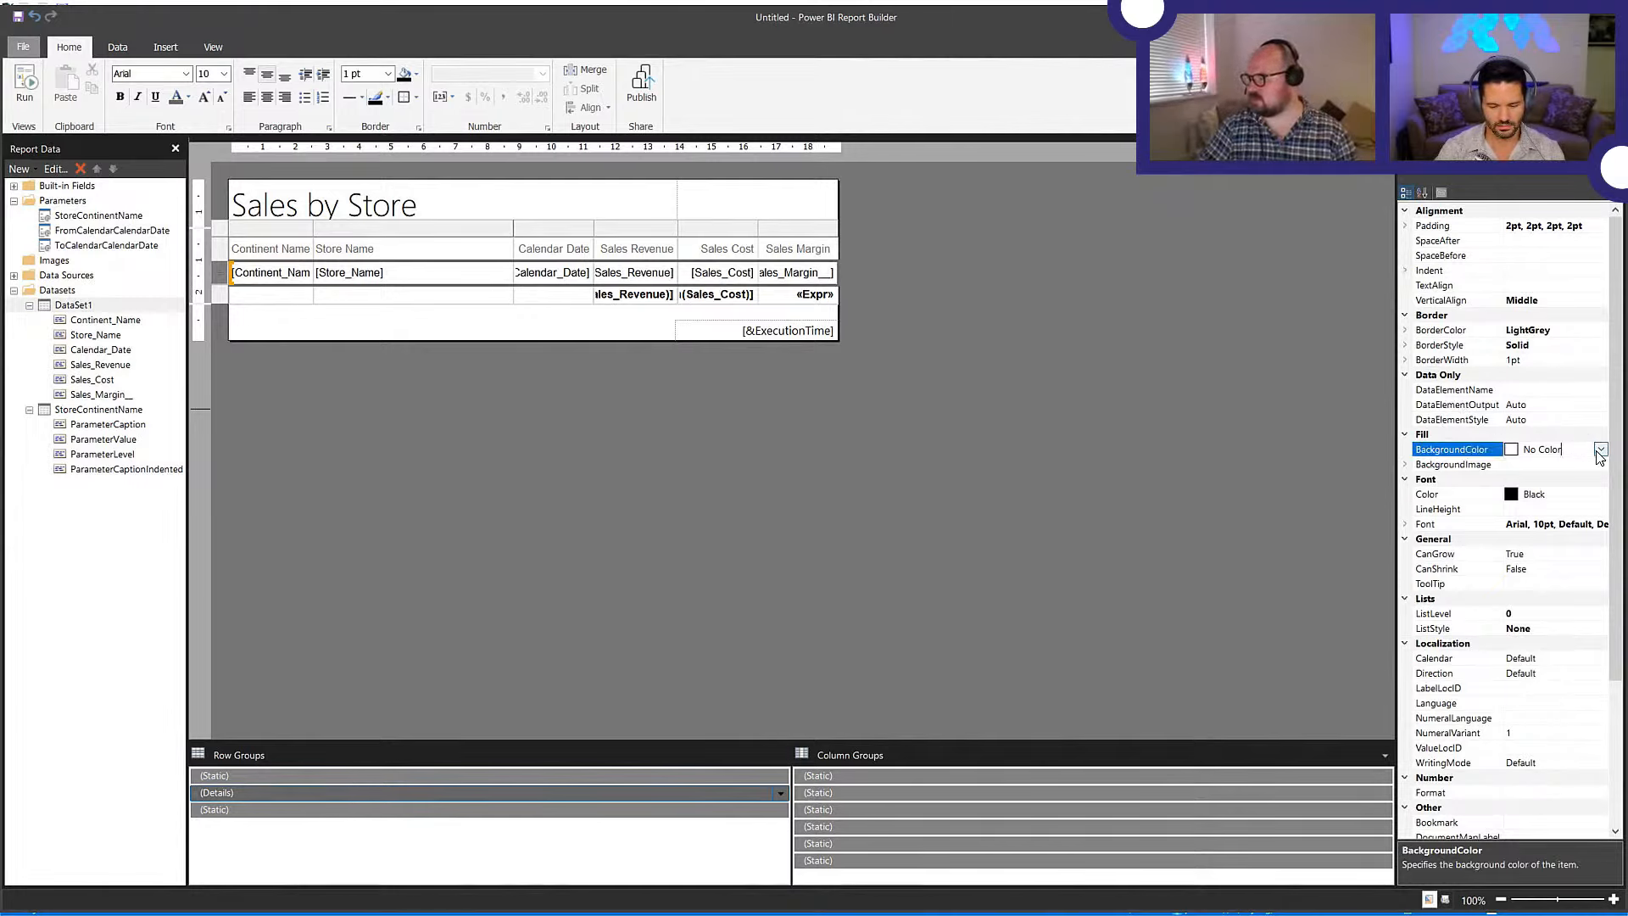
click(1599, 449)
click(1496, 621)
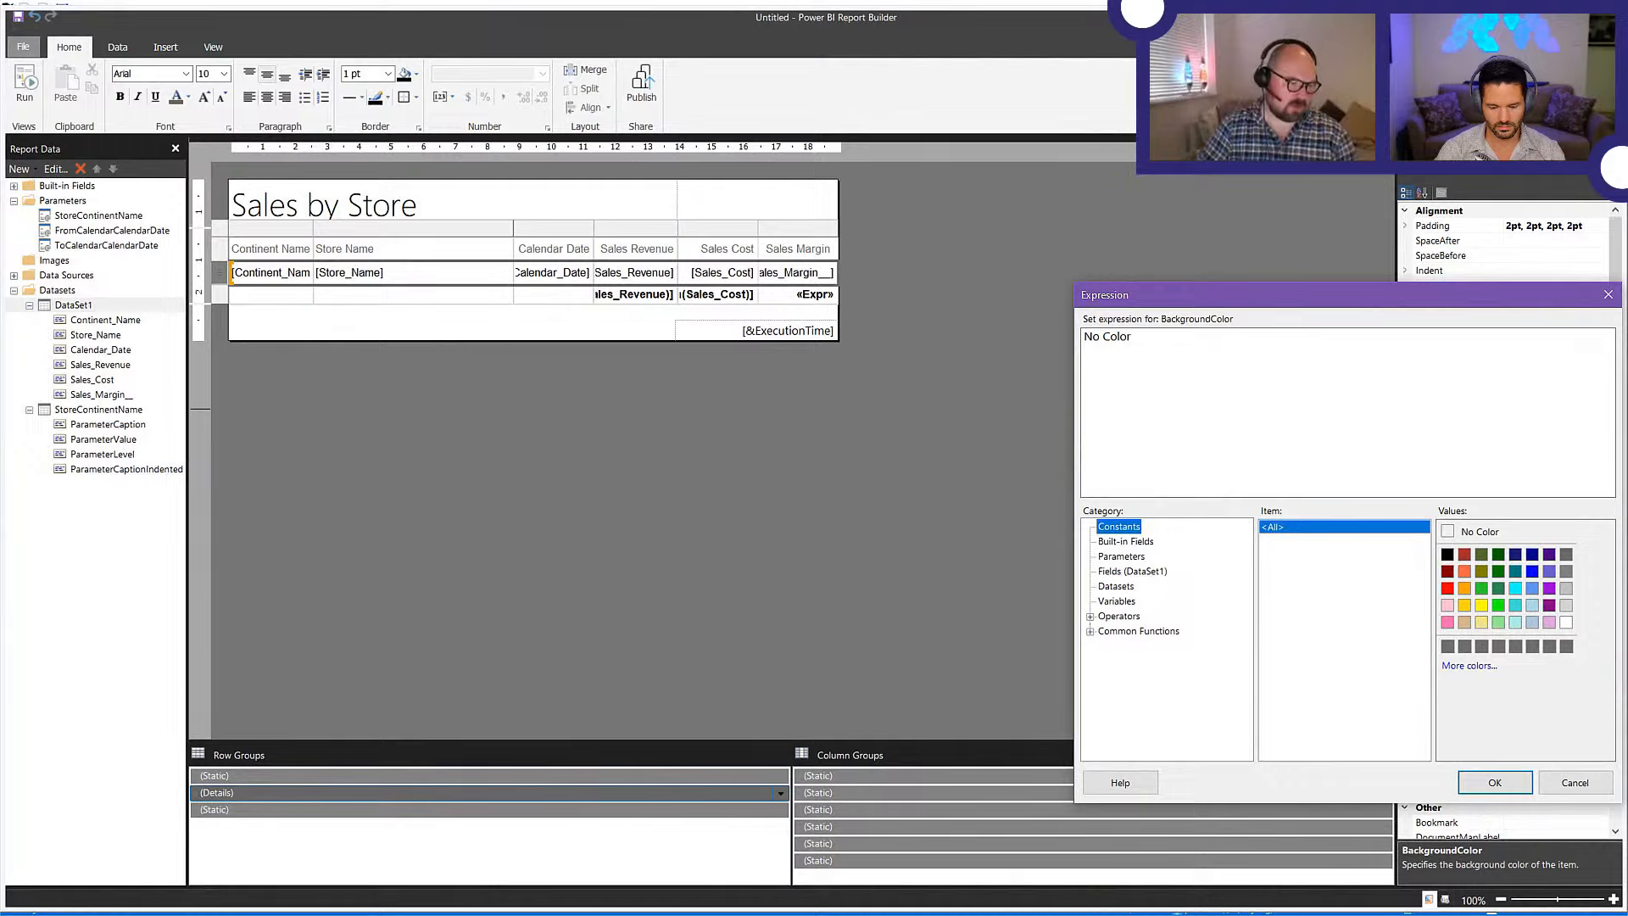
key(alt+Tab)
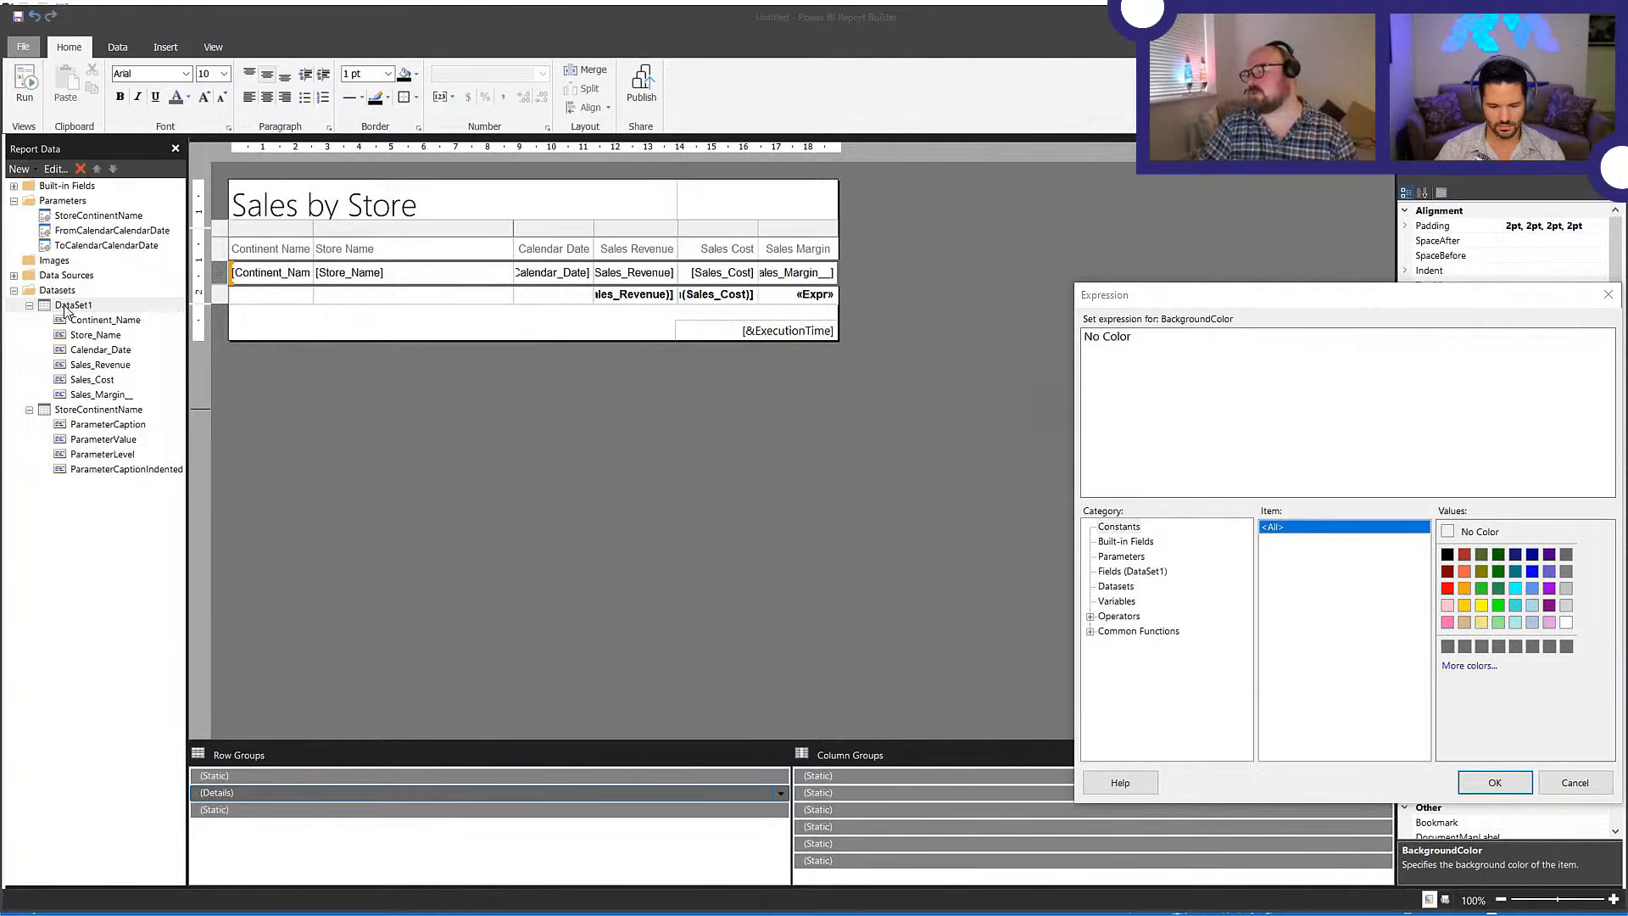
drag(1378, 359, 1034, 337)
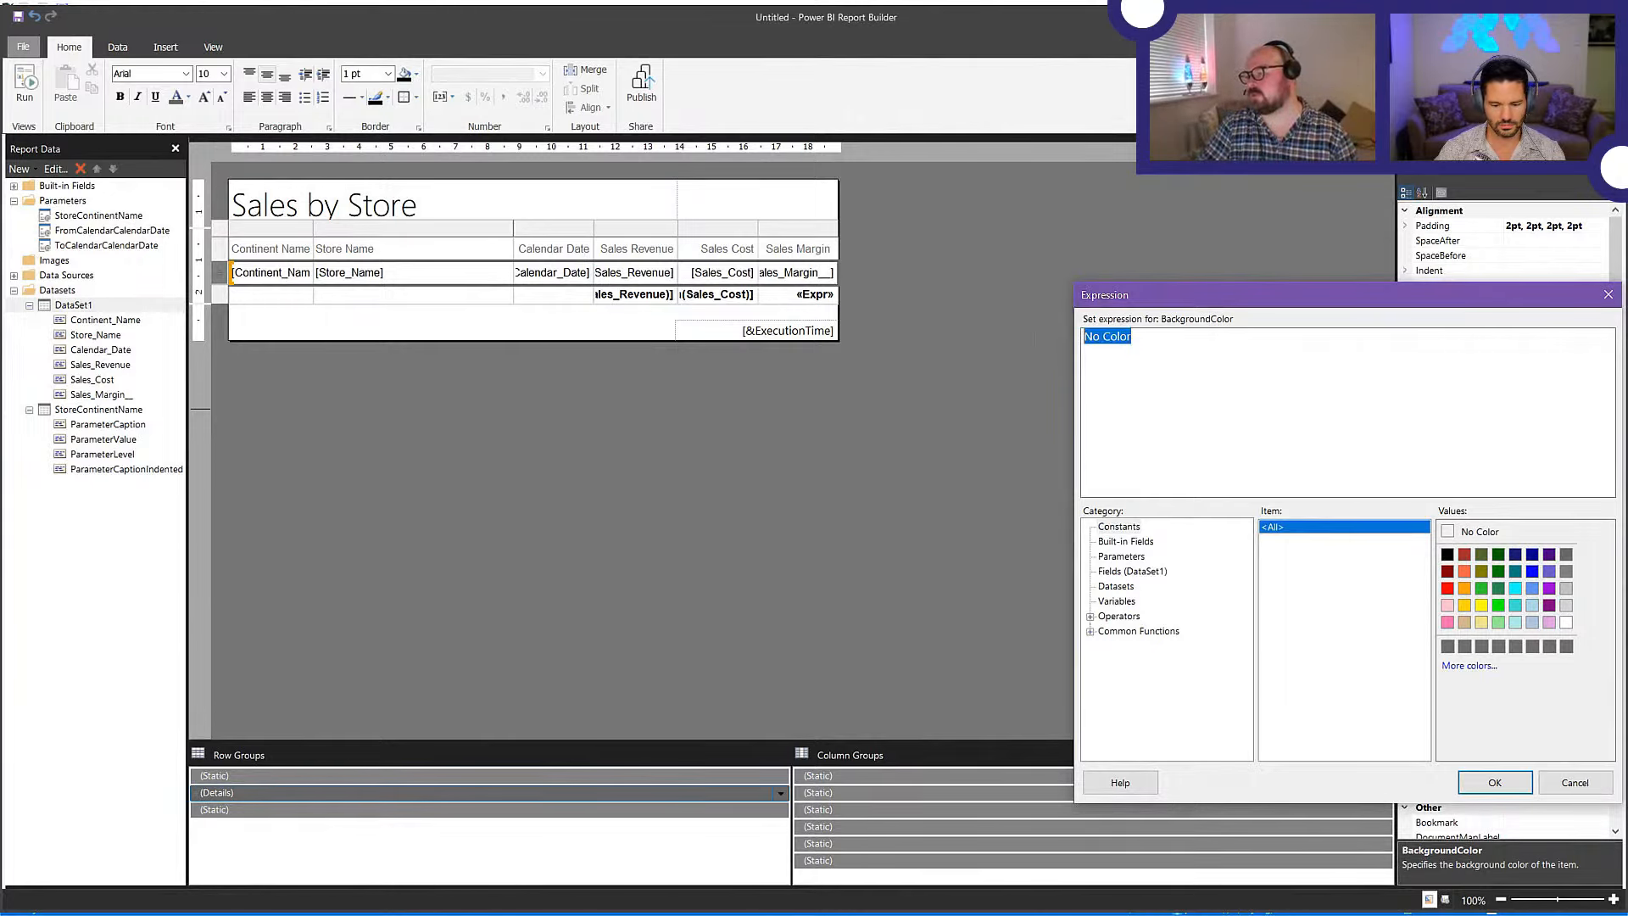
text(a.	=IIF(ROWNUMBER(NOTHING) MOD 2, Nothing, "#d3d3d3"))
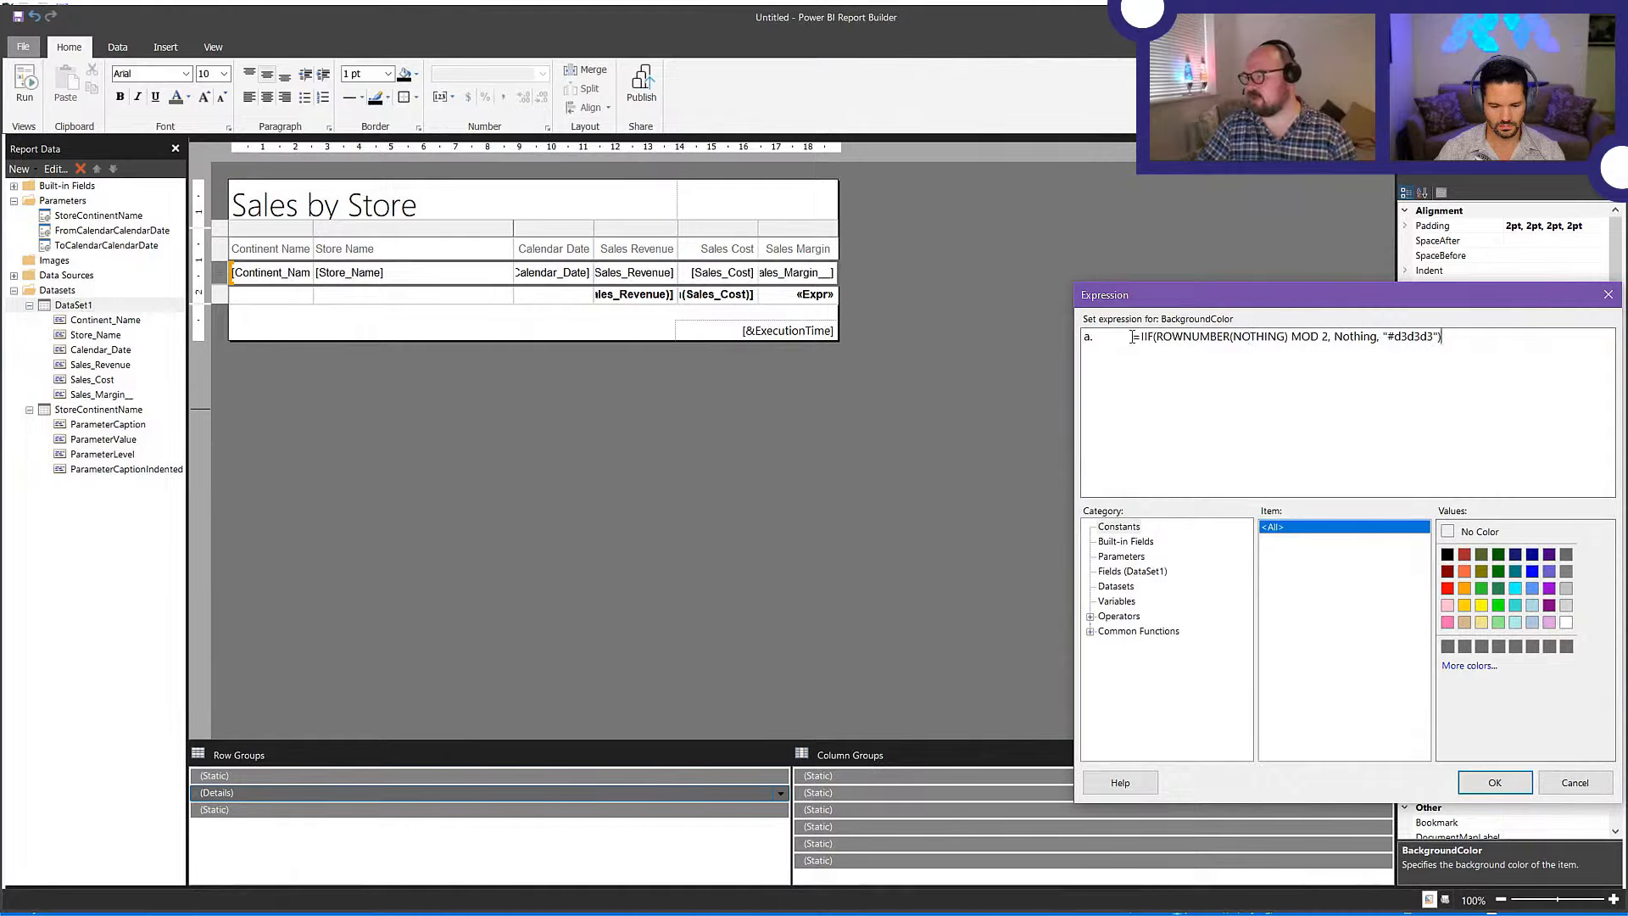
key(BackSpace)
key(BackSpace)
key(BackSpace)
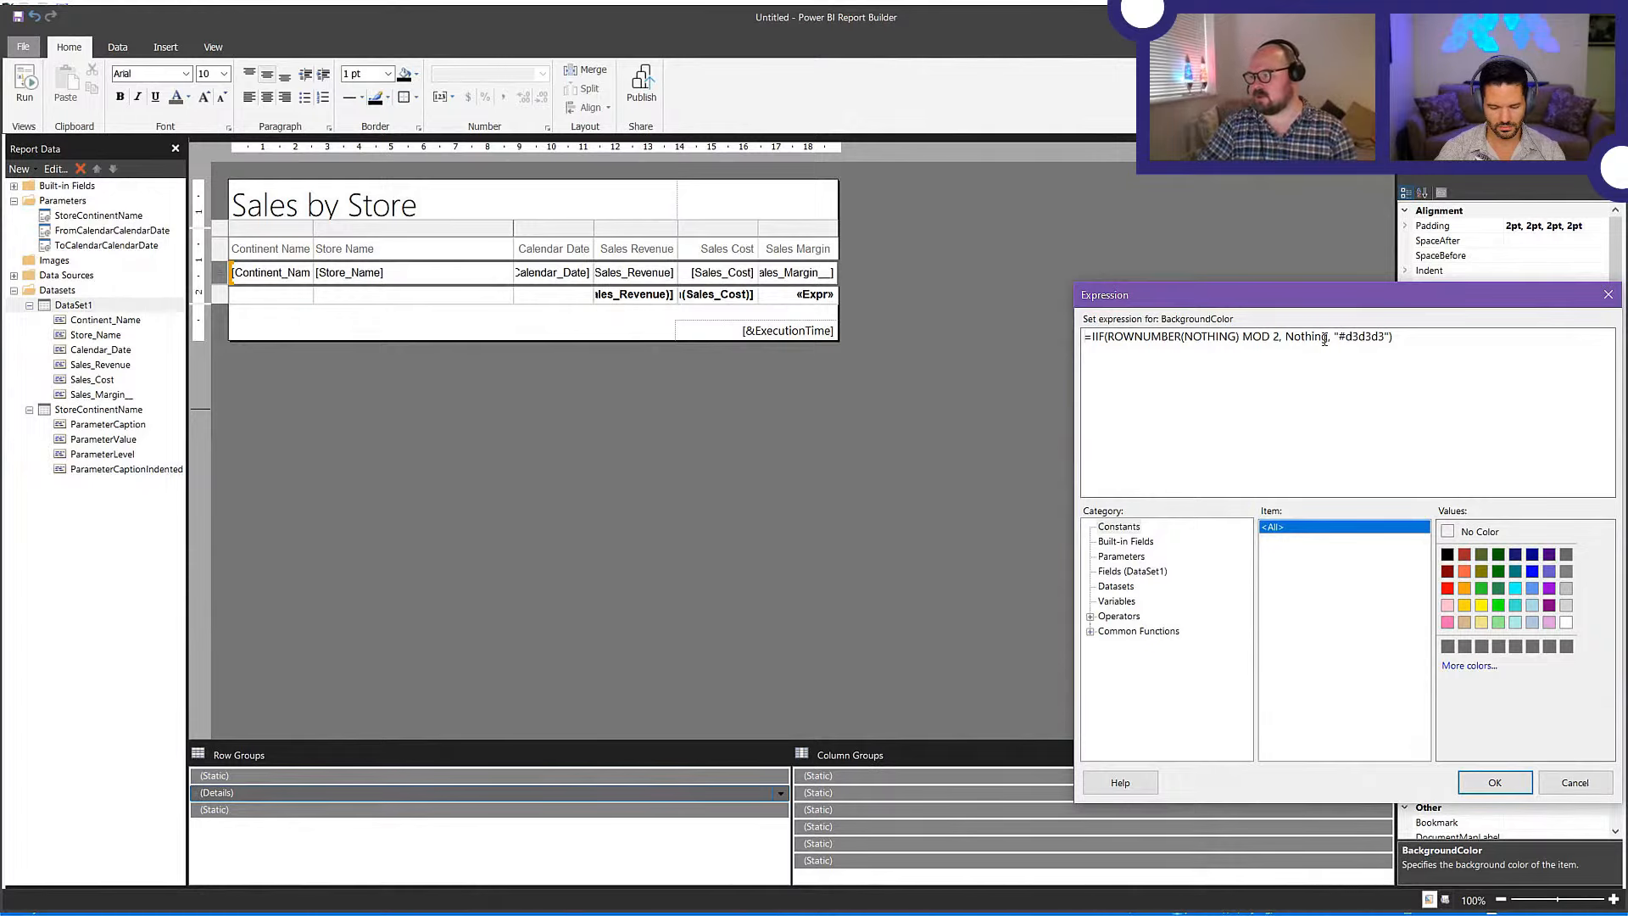
click(1493, 782)
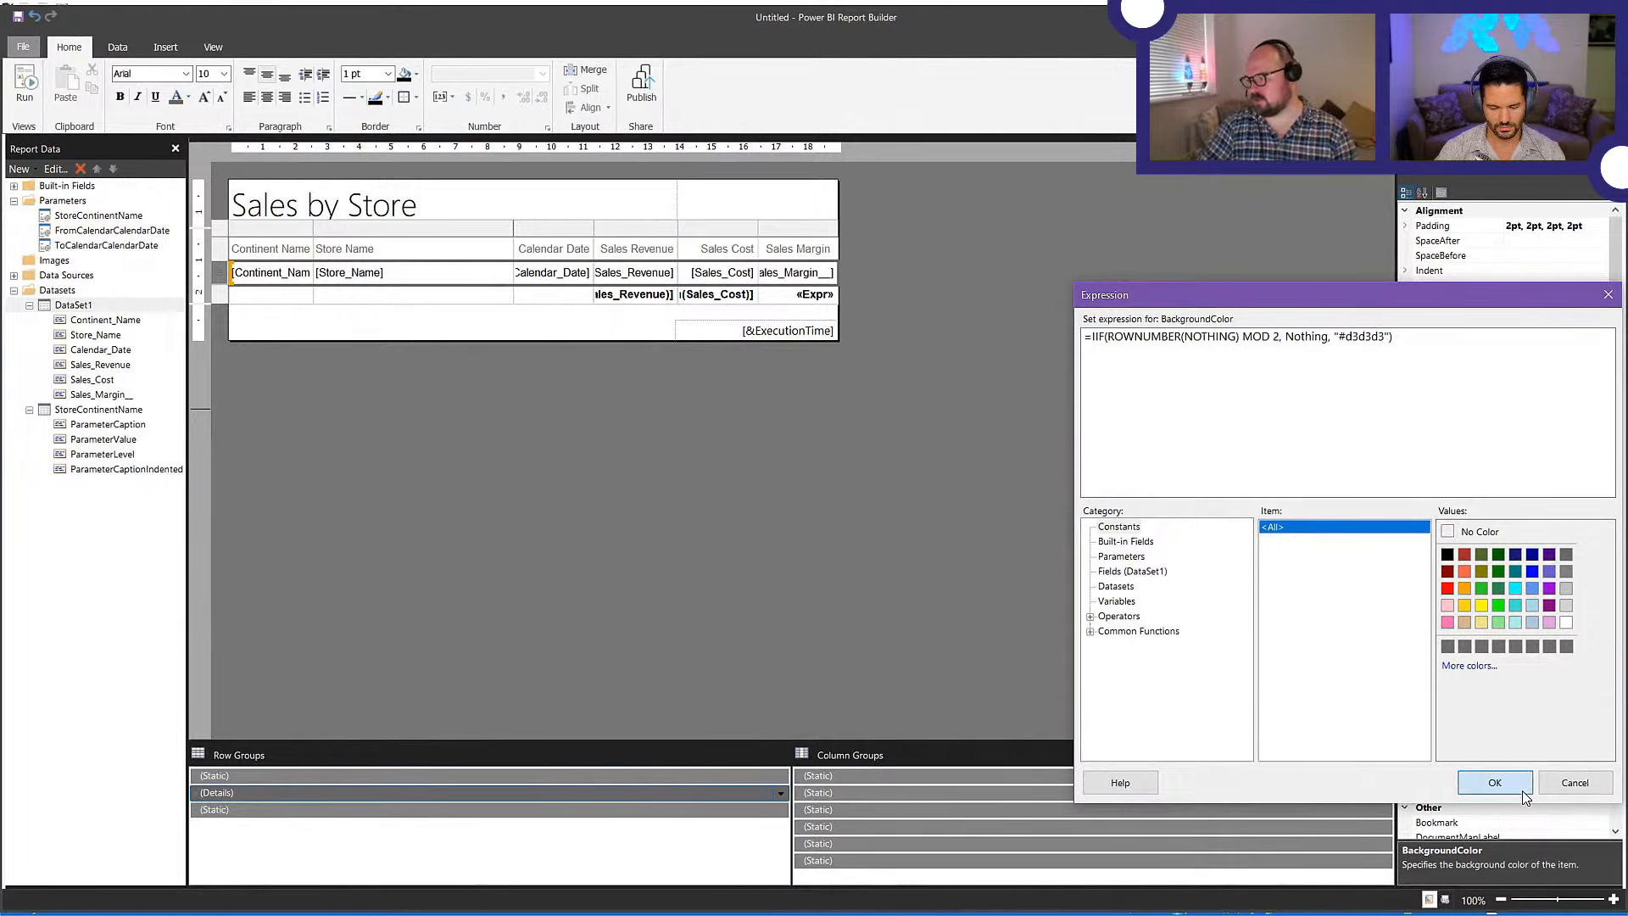
click(25, 84)
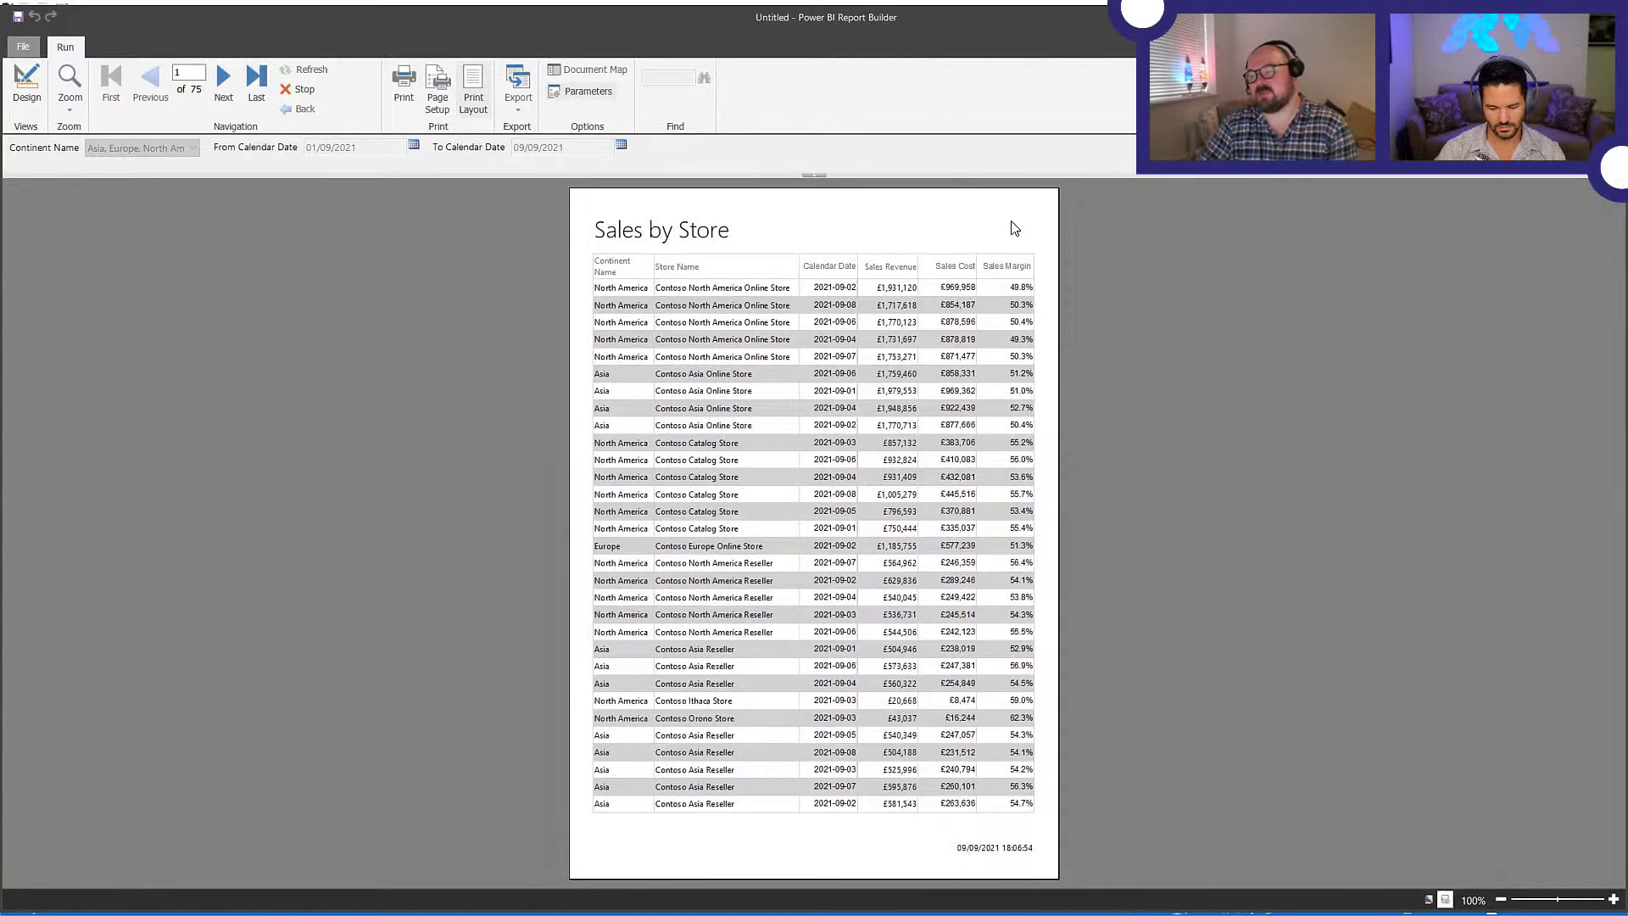
click(27, 85)
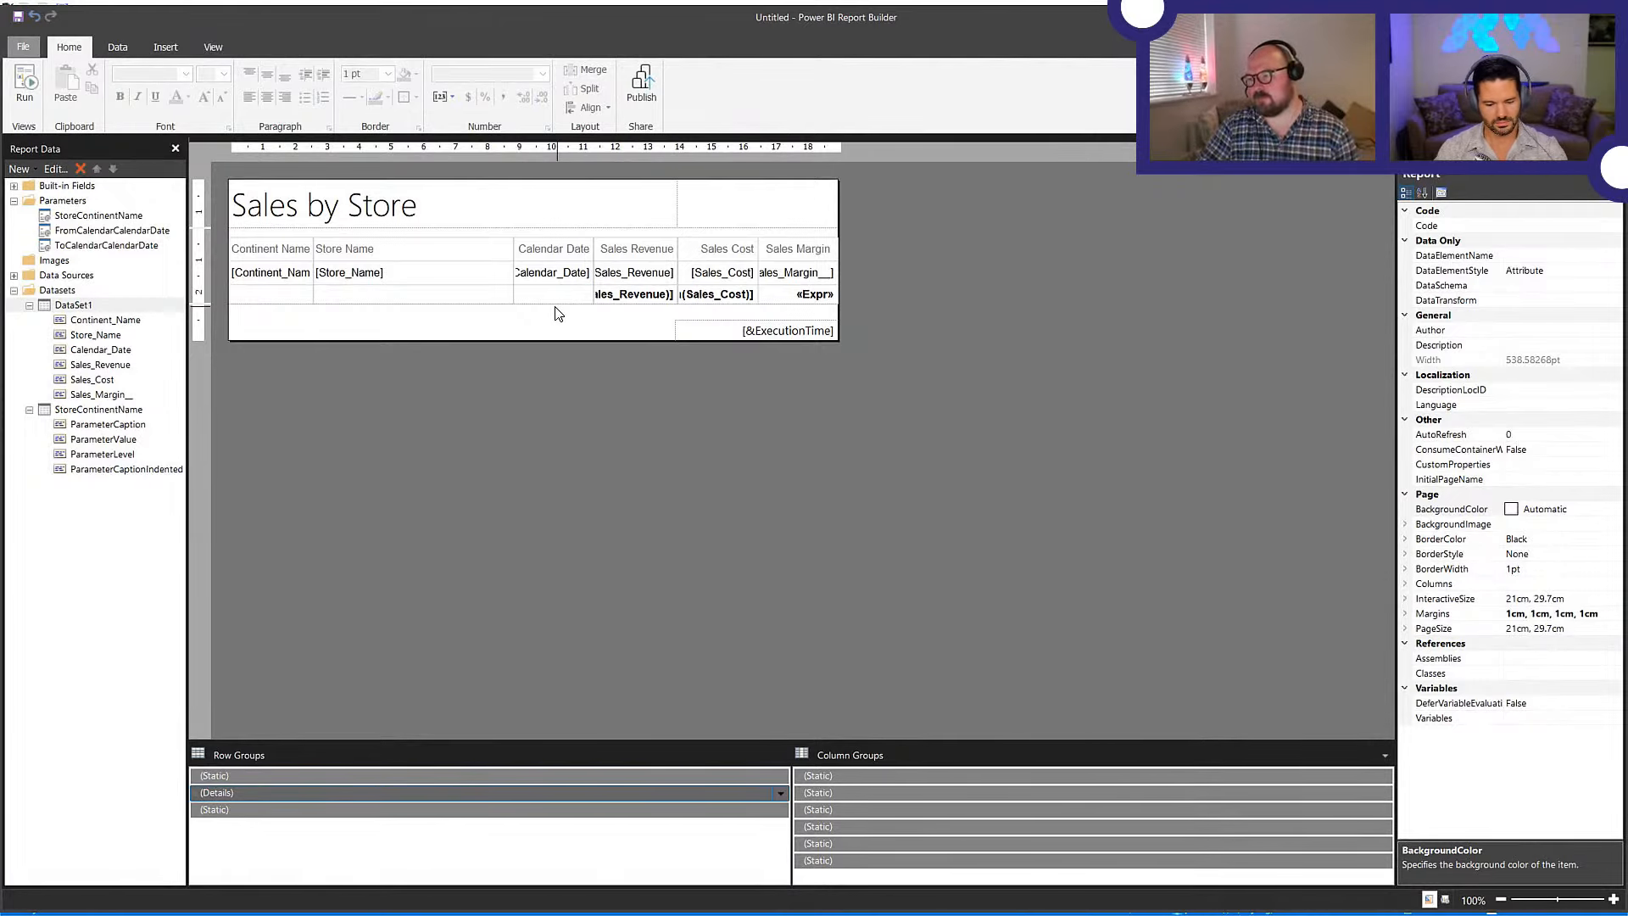
- Publish the report to the Contoso Retail Reports workspace with the file name Sales by Store
click(642, 84)
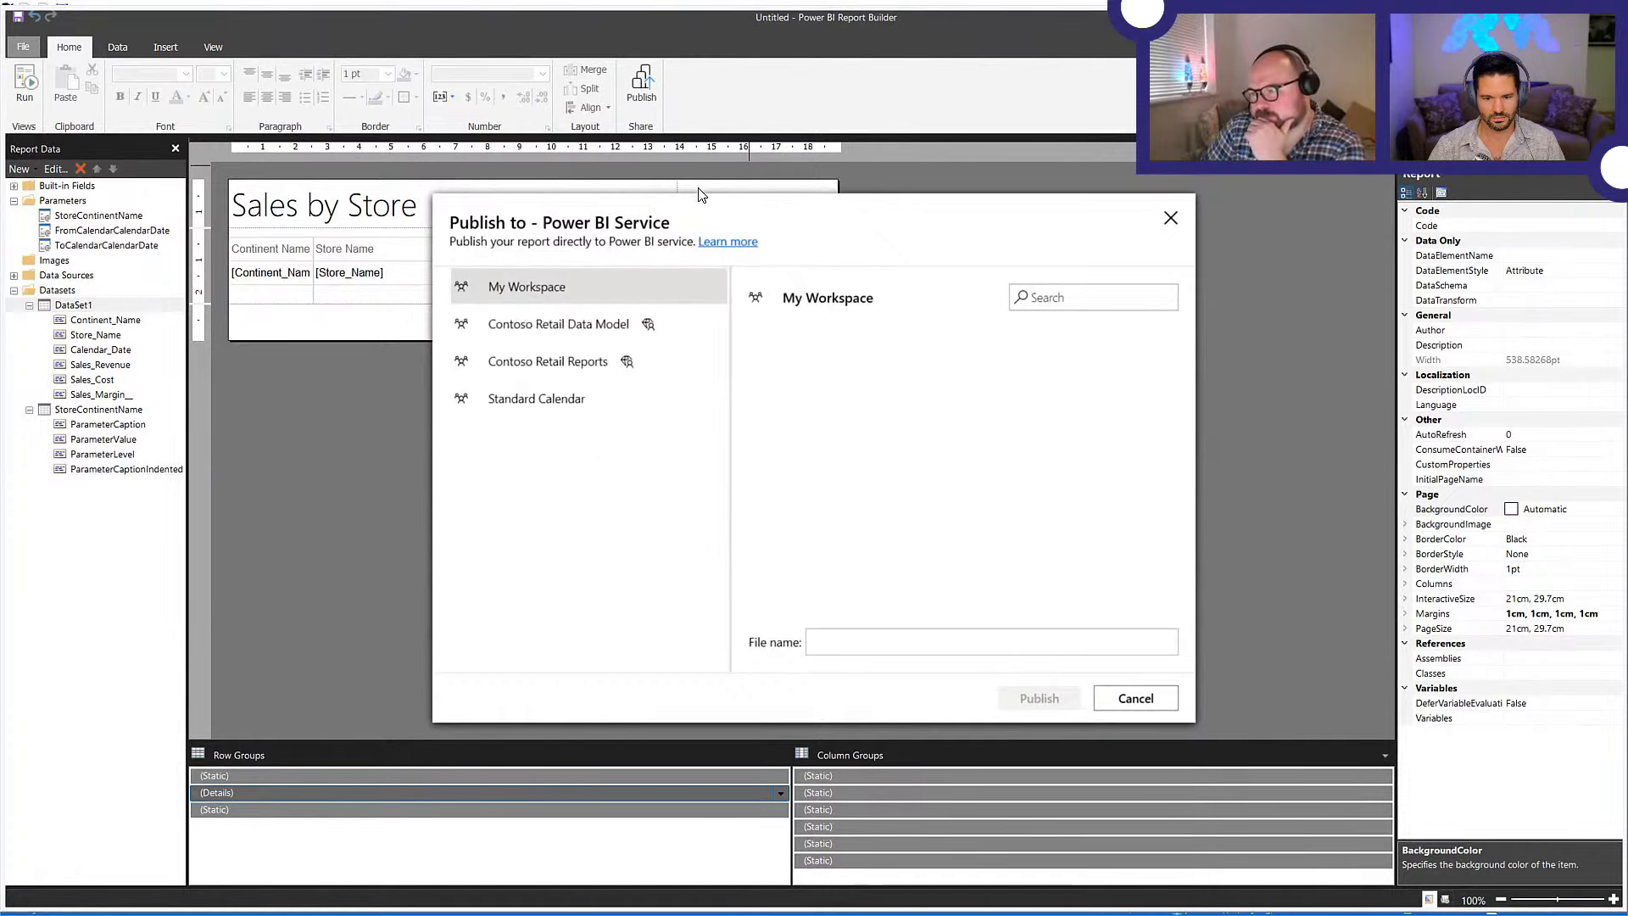
click(596, 368)
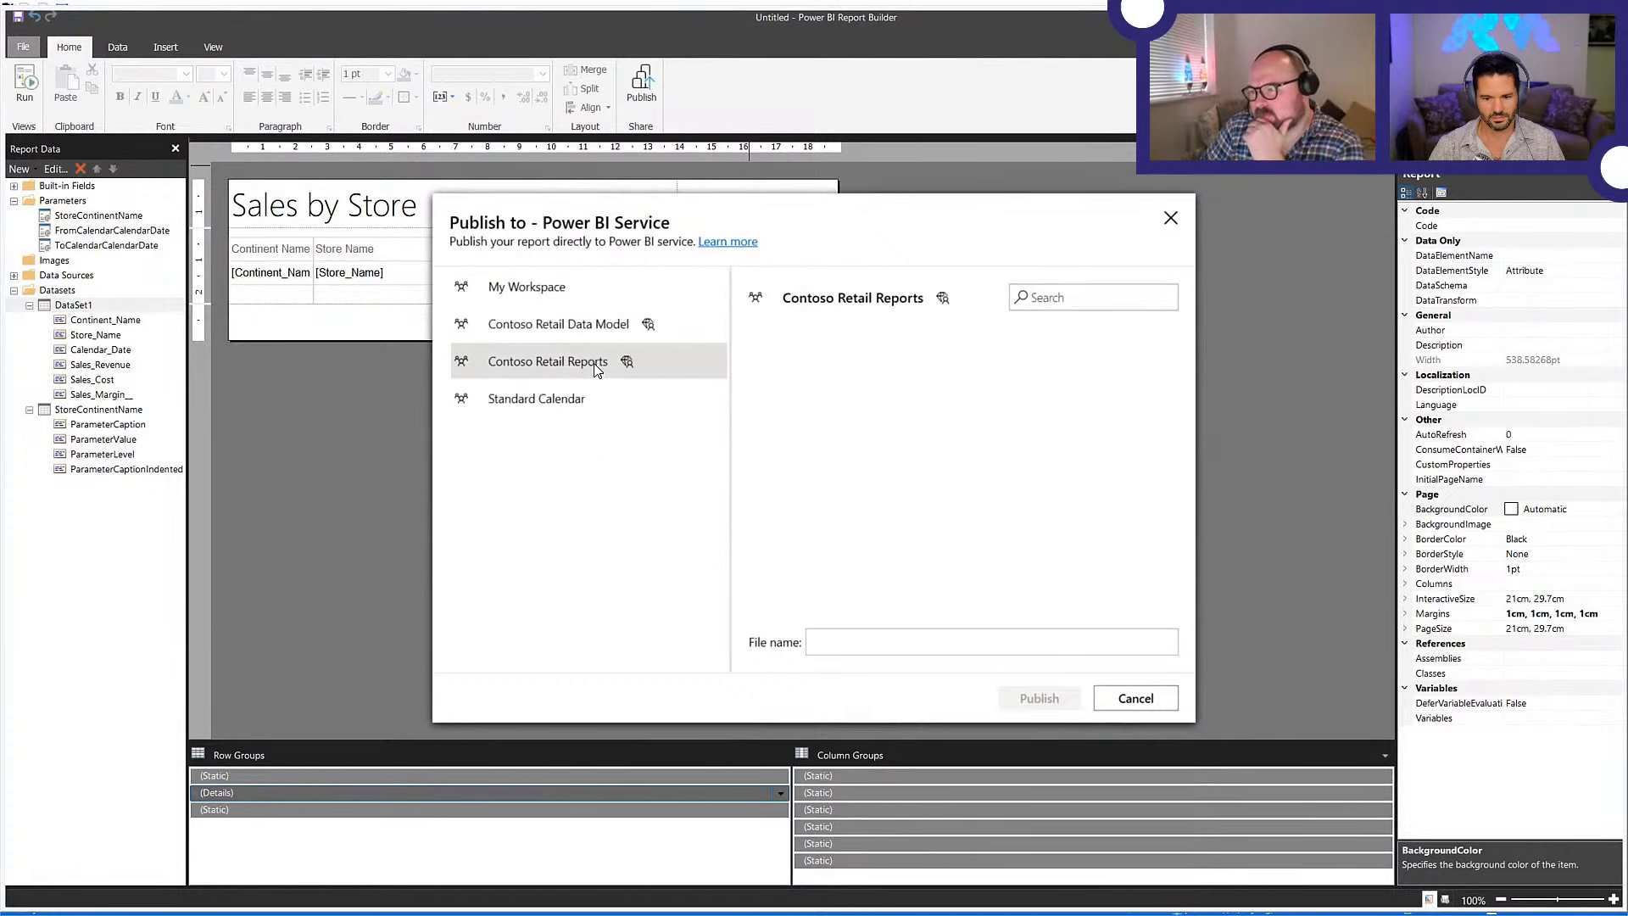
click(964, 643)
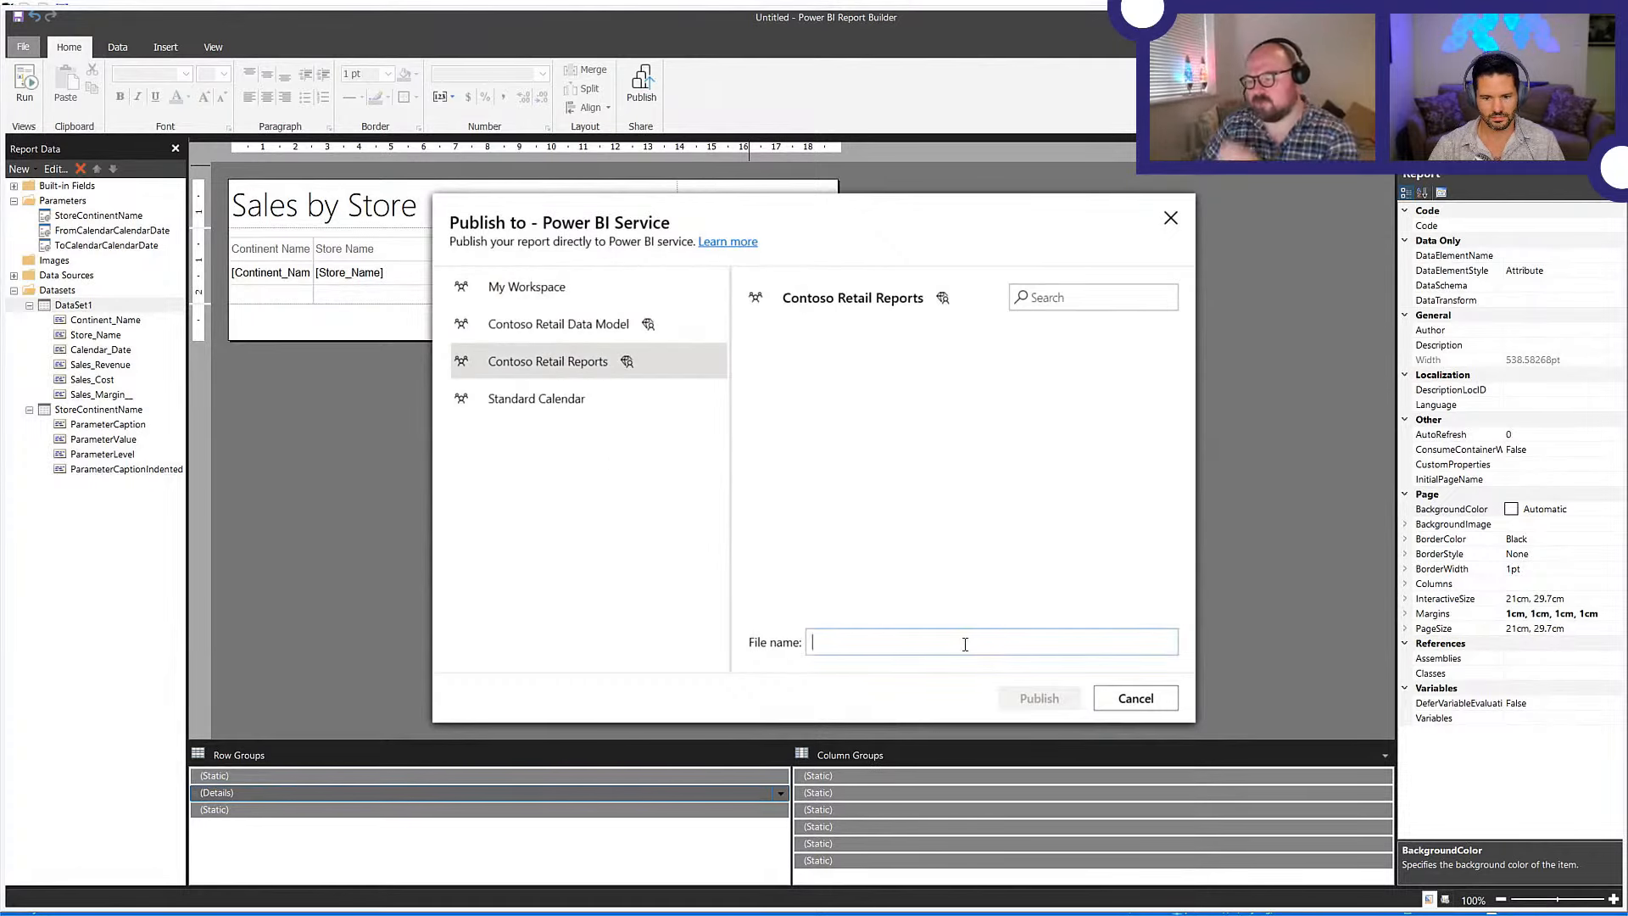
text(SAles by Store)
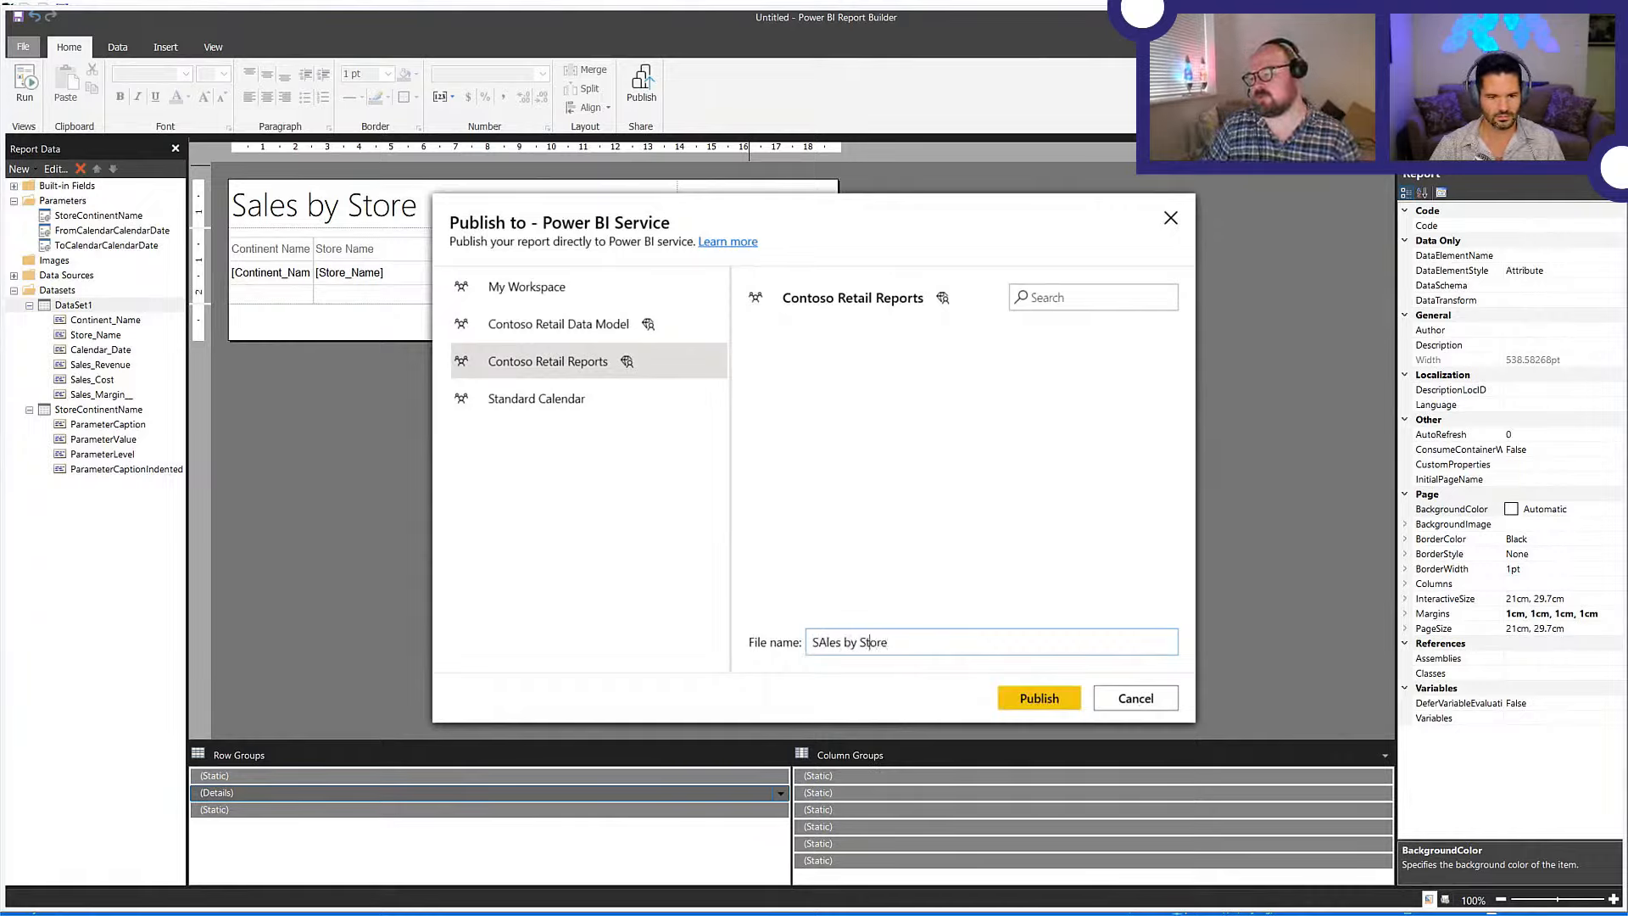
key(BackSpace)
text(a)
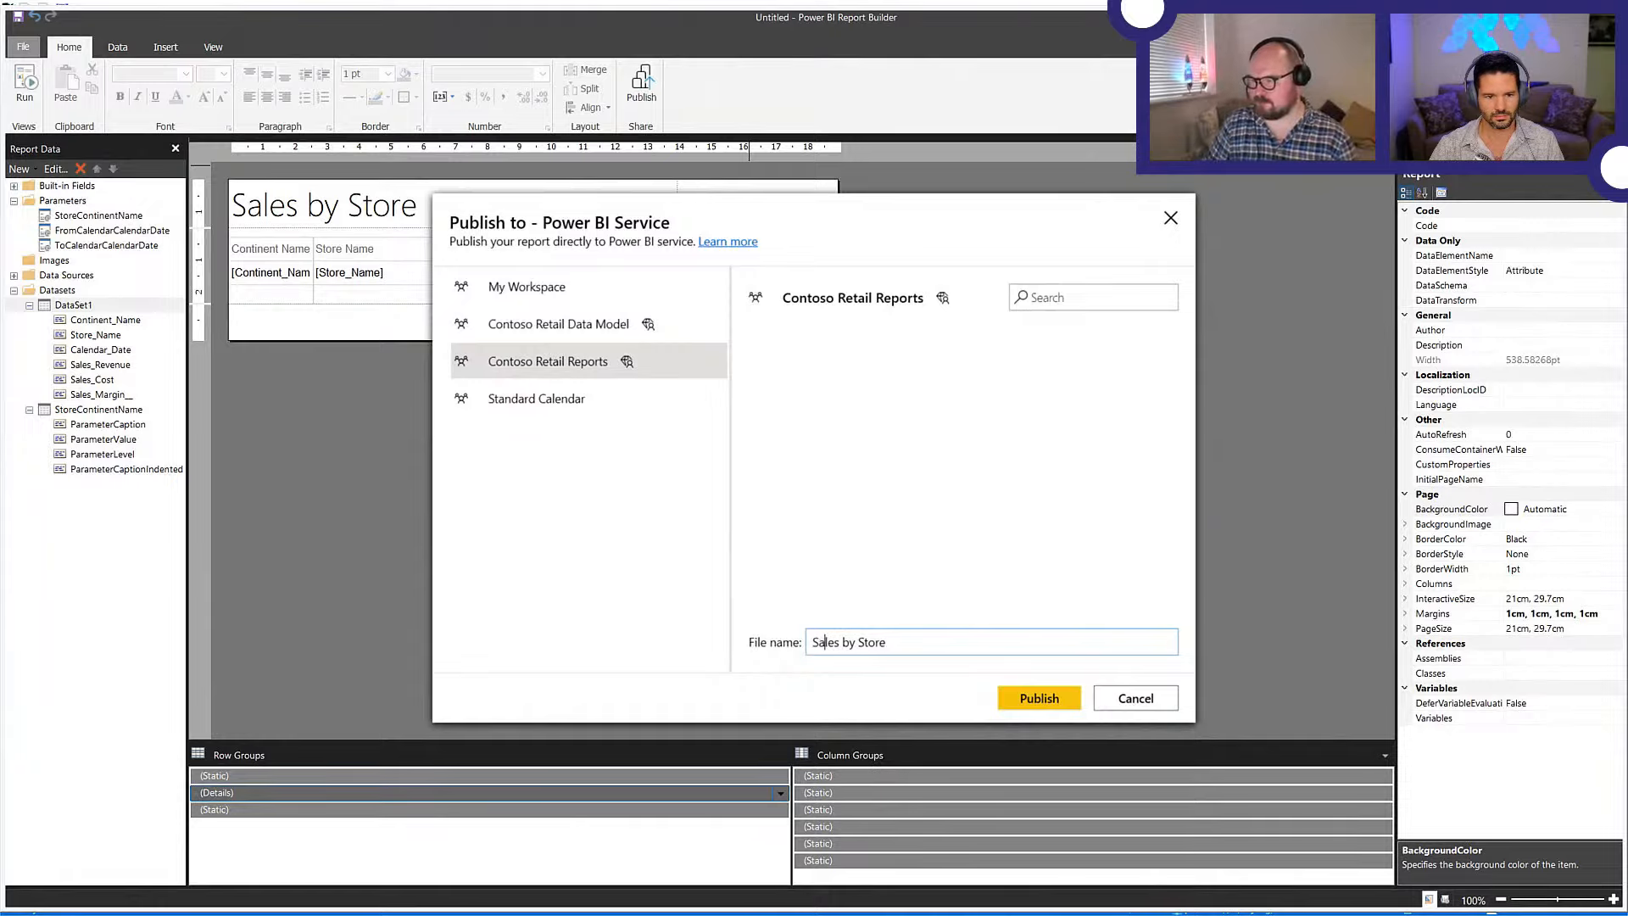
click(1049, 703)
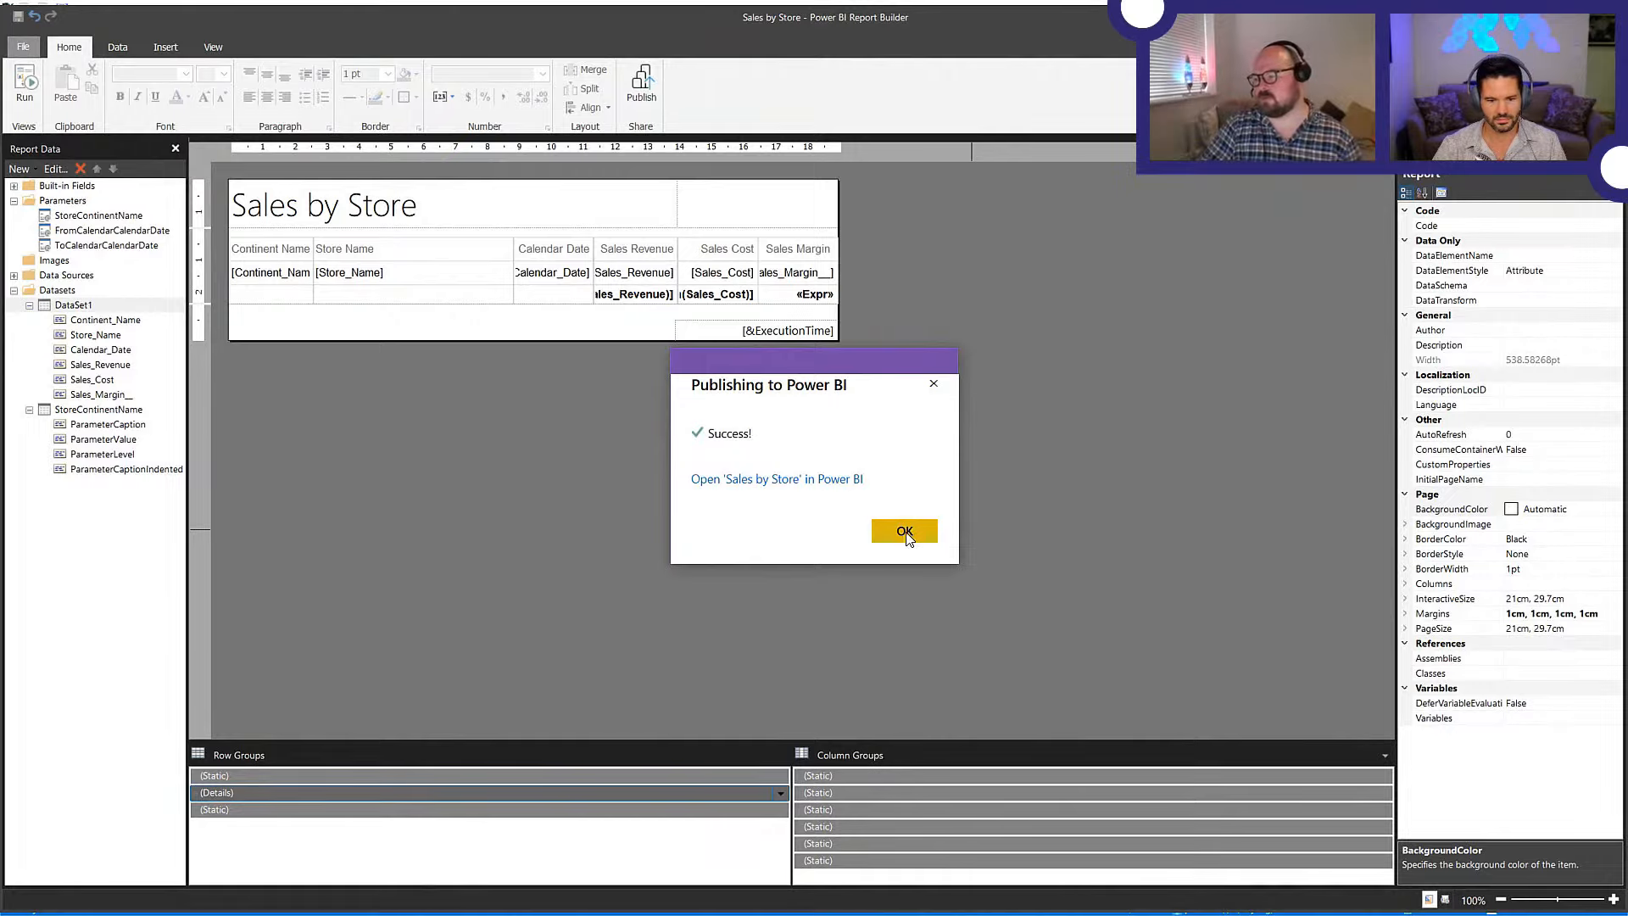
- Open the published Sales by Store report in the Power BI service and look through its first page
click(789, 481)
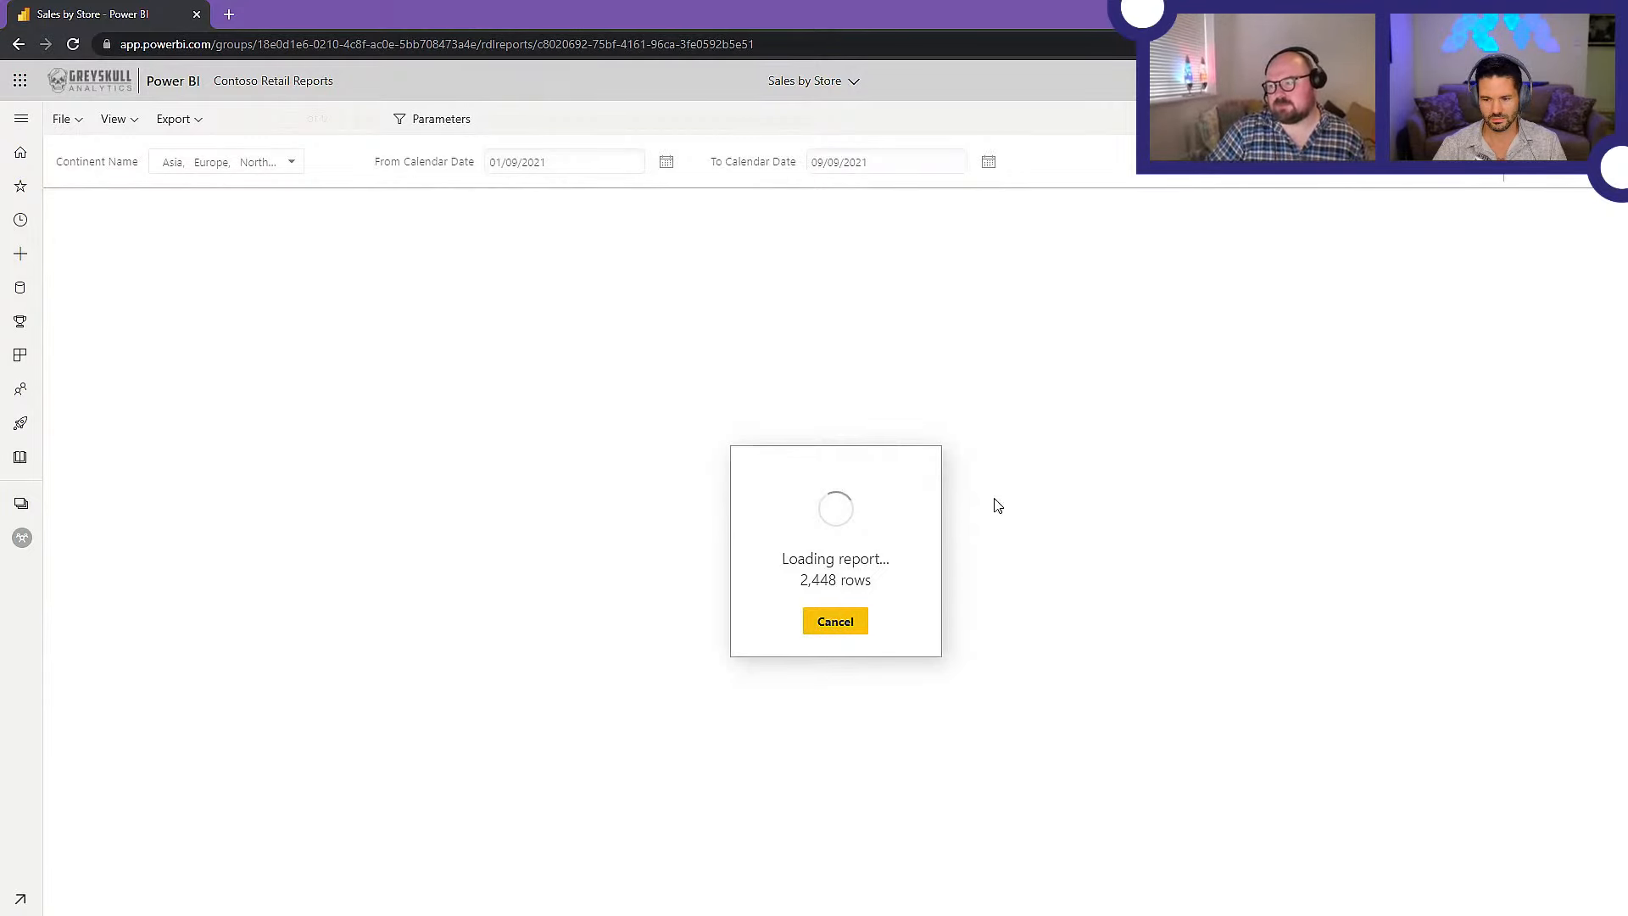
scroll(943, 521, down, 5)
scroll(946, 521, up, 4)
scroll(945, 521, up, 1)
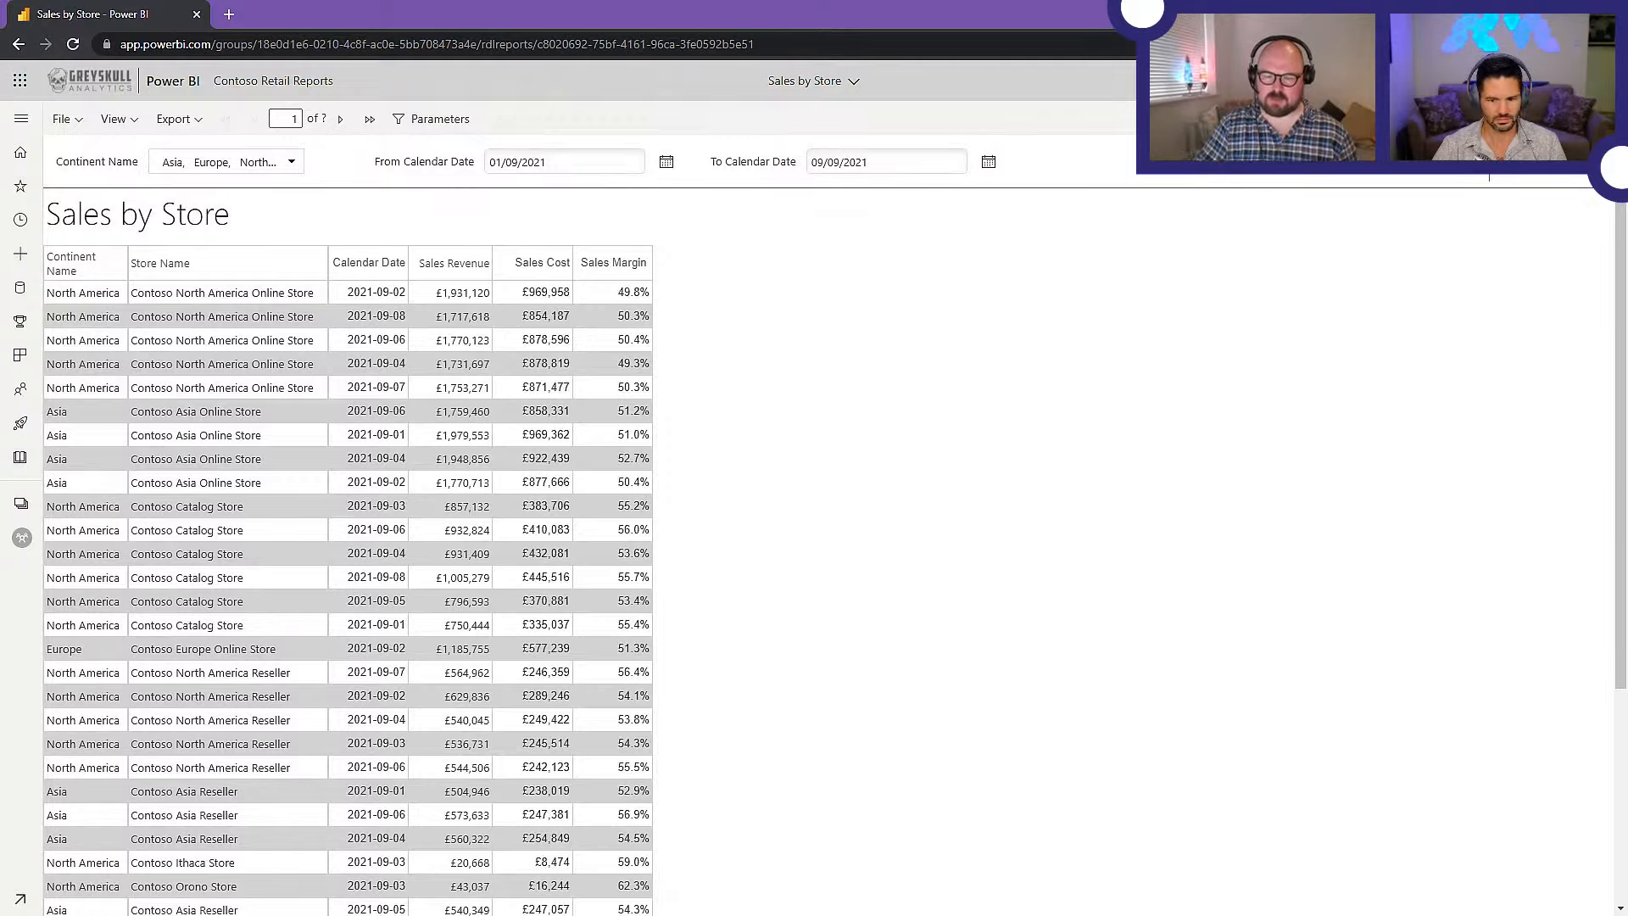
- Switch to the Contoso Retail - Global Sales report in Power BI Desktop and add a paginated report visual on a new page
key(alt+Tab)
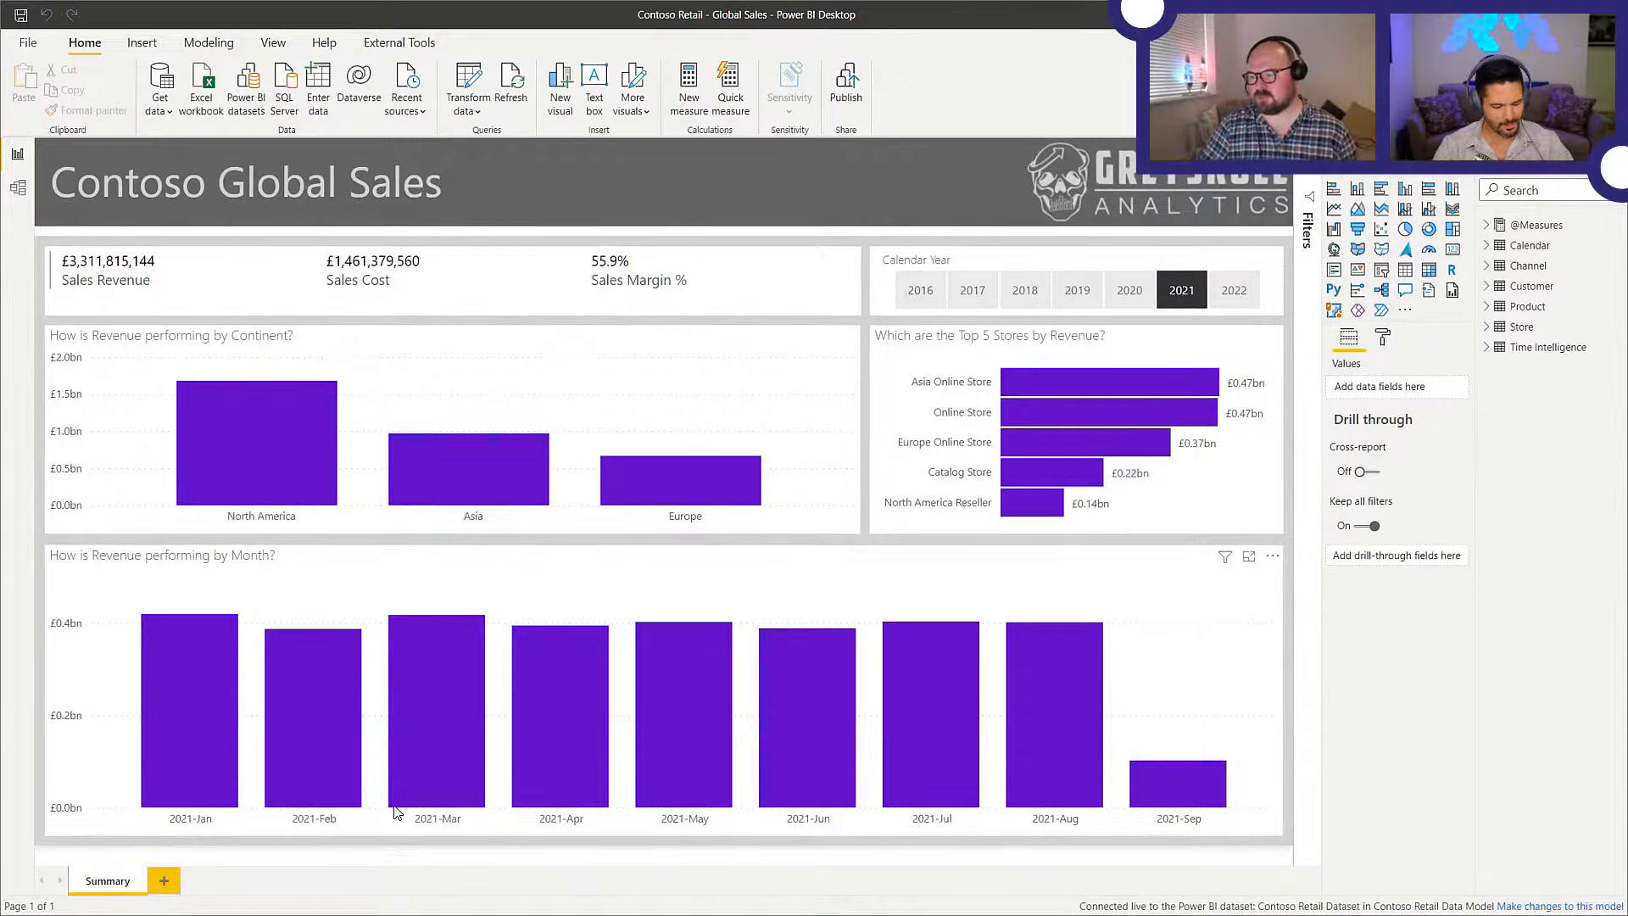
click(163, 881)
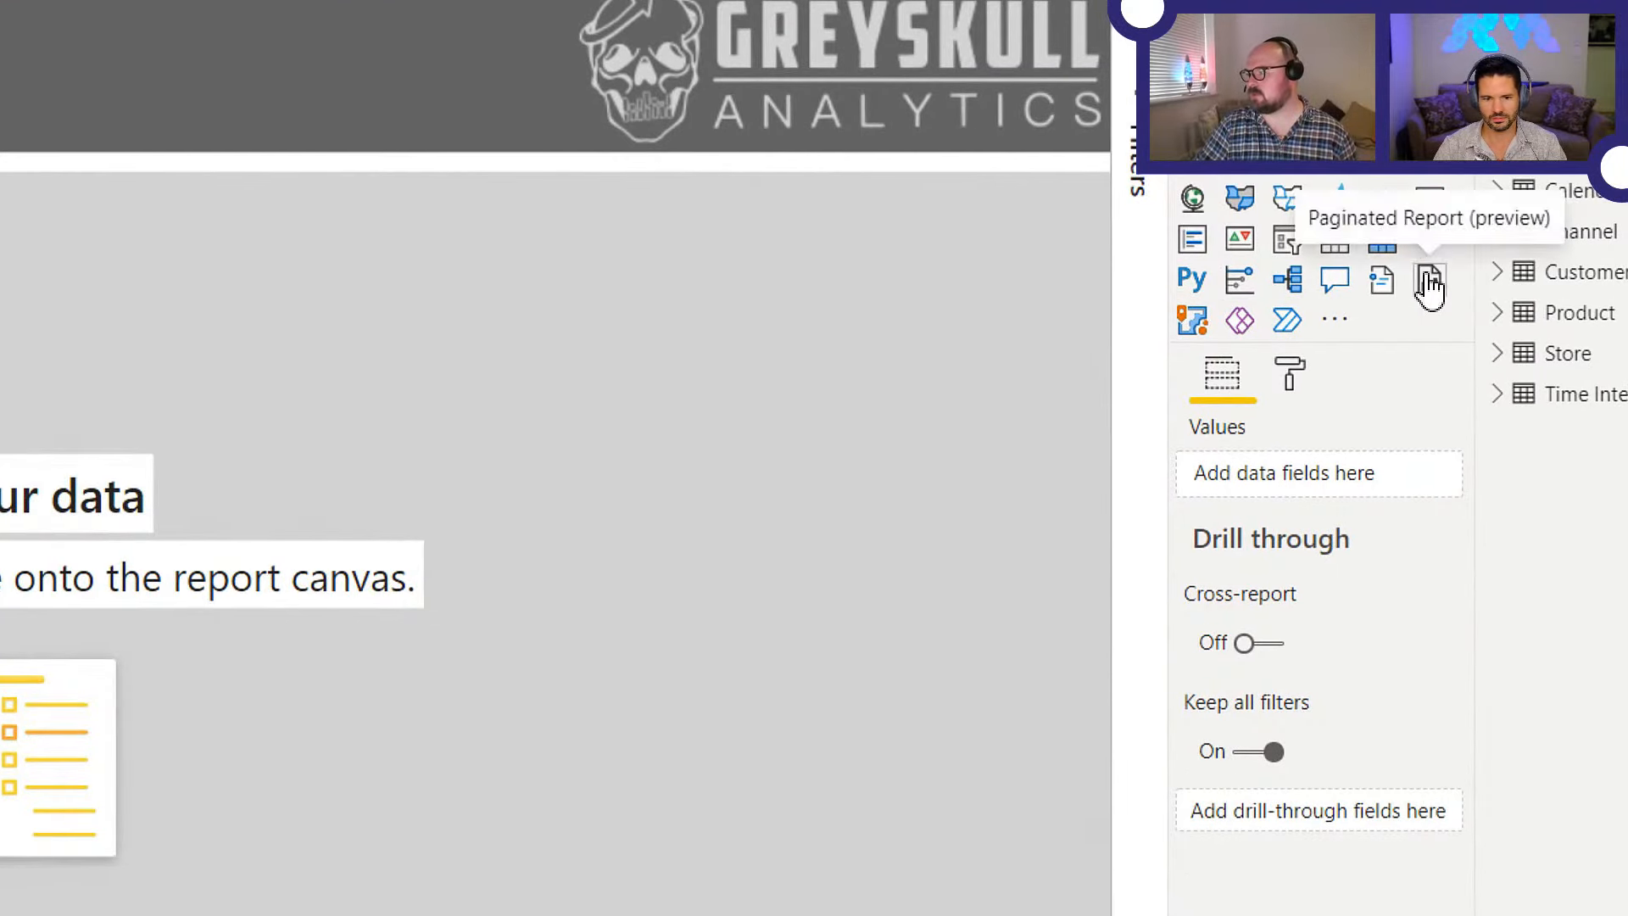
click(1451, 291)
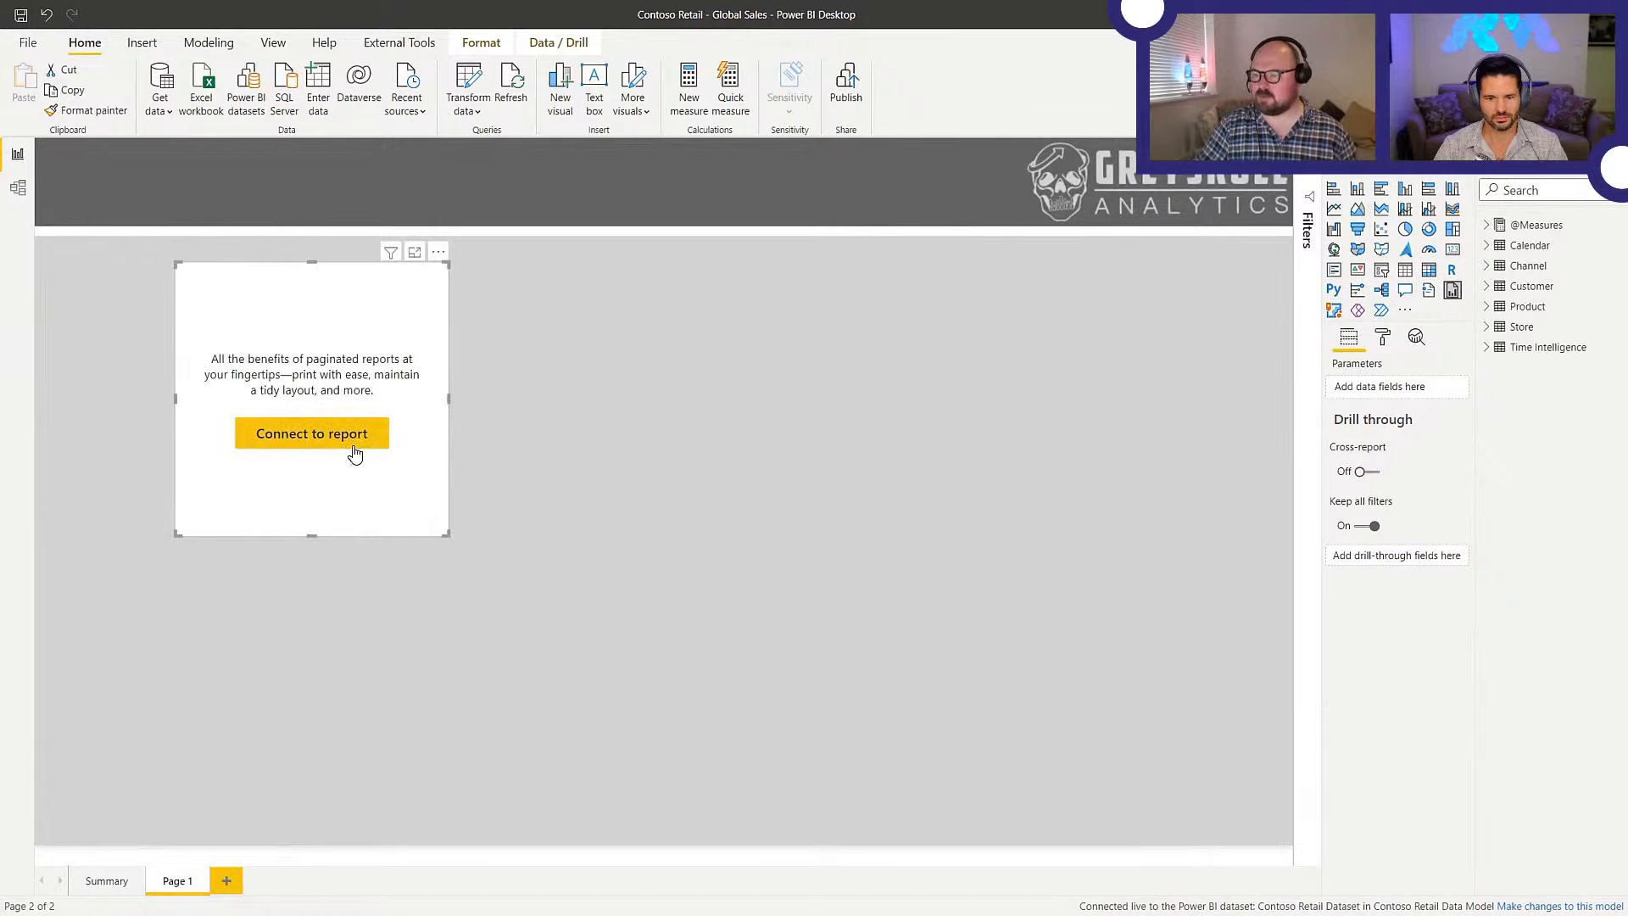
- Connect the visual to the Sales by Store paginated report and add the Store table's Continent Name field to its parameters
click(355, 449)
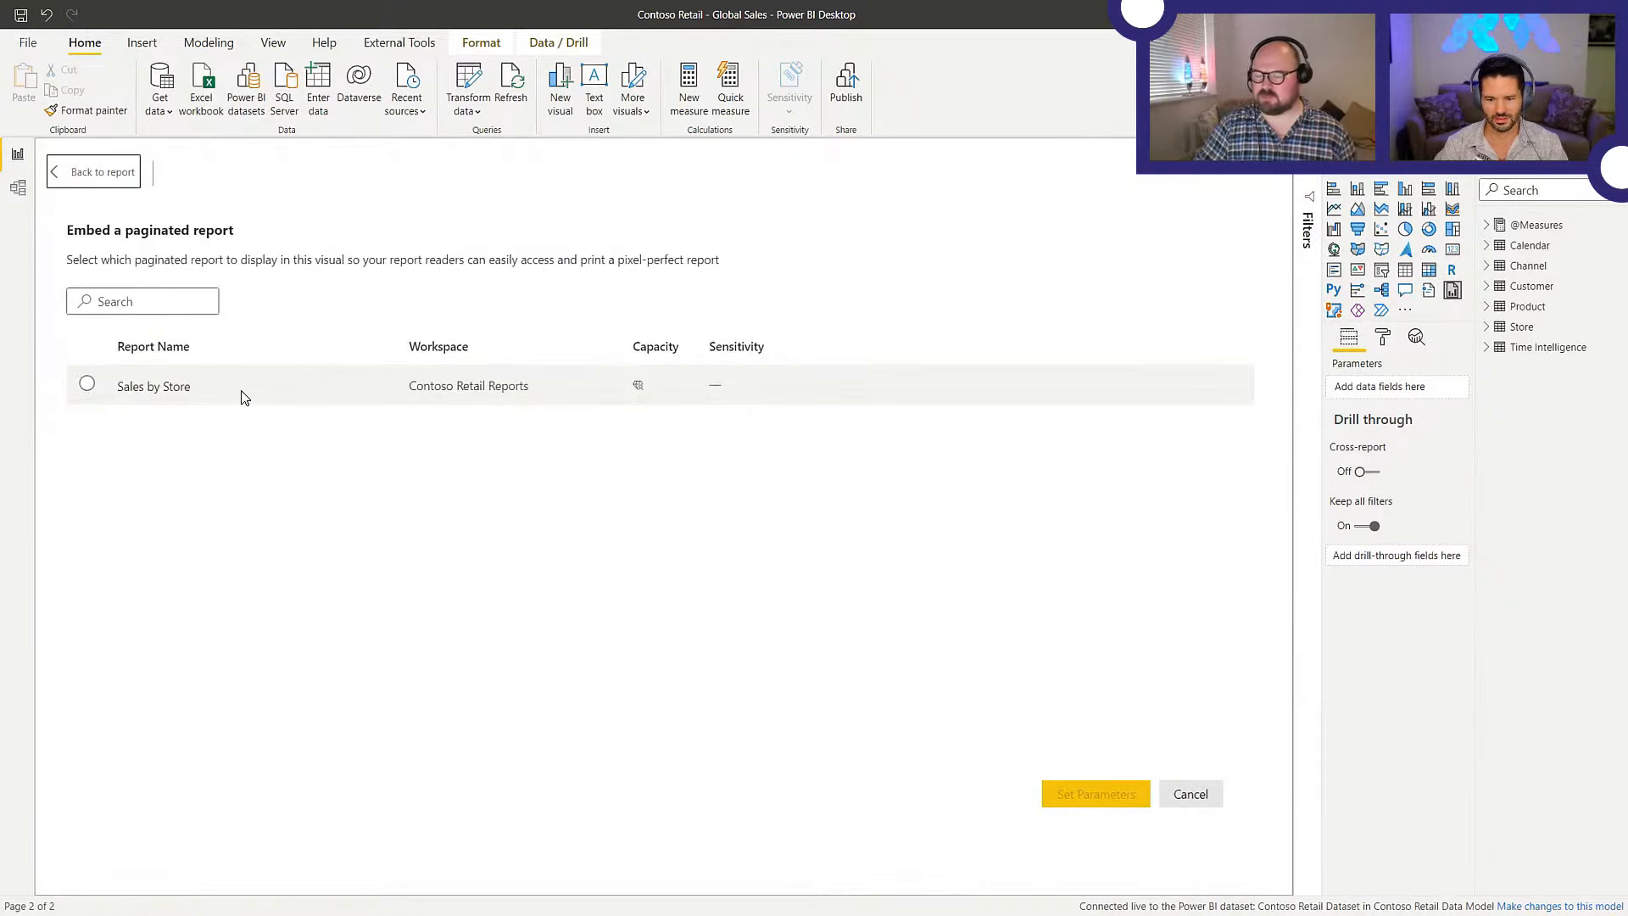
click(89, 385)
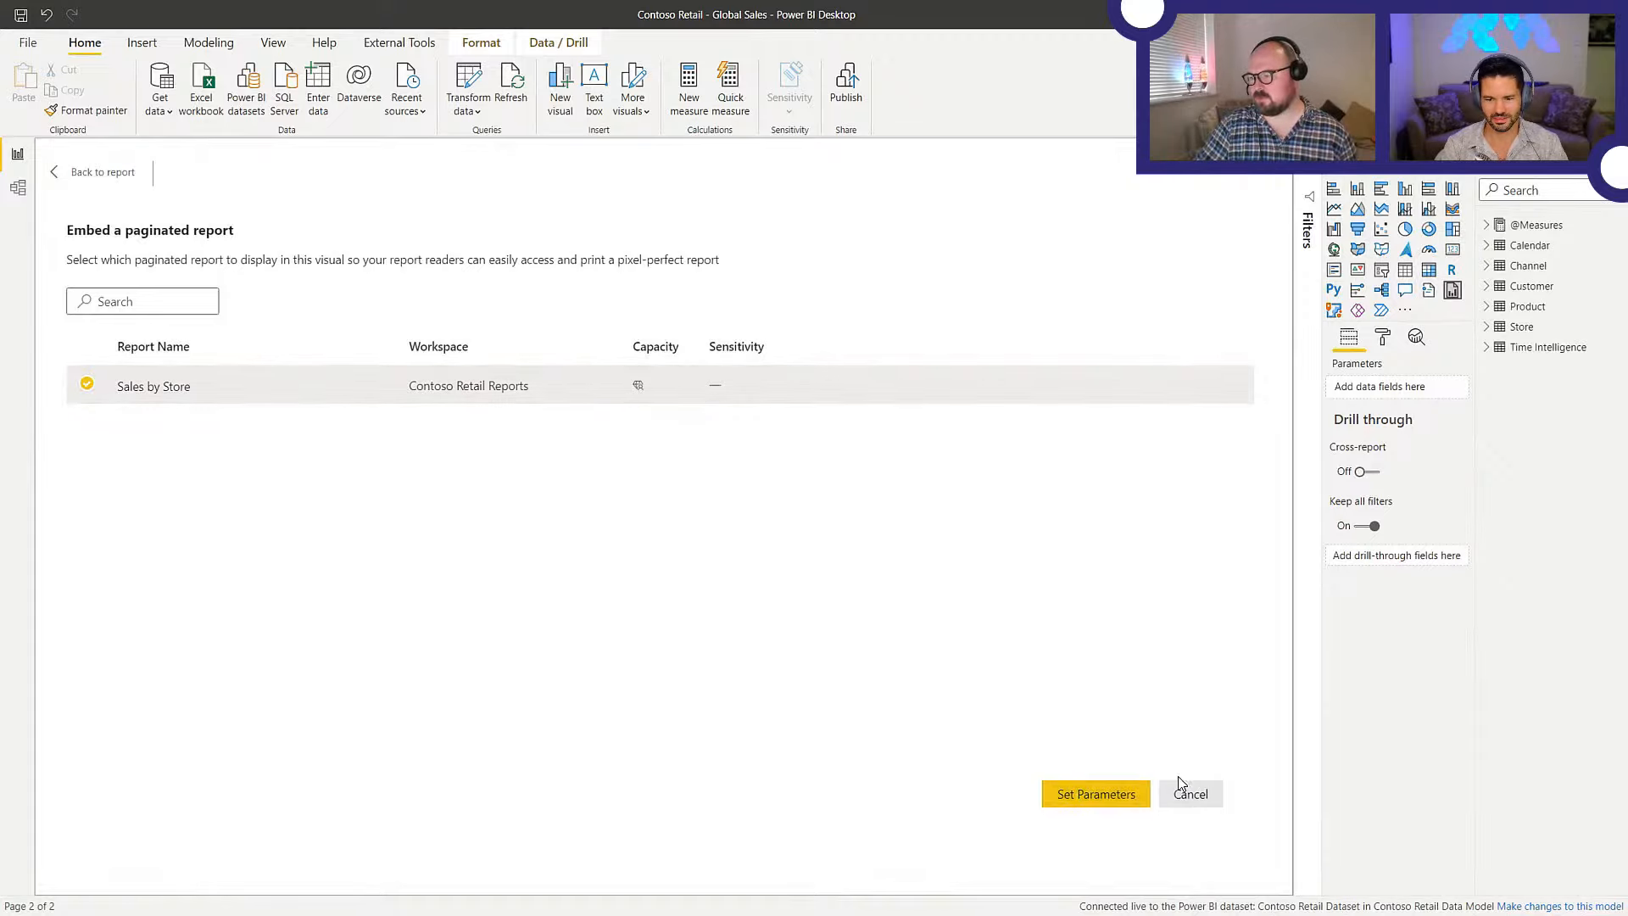
click(1111, 803)
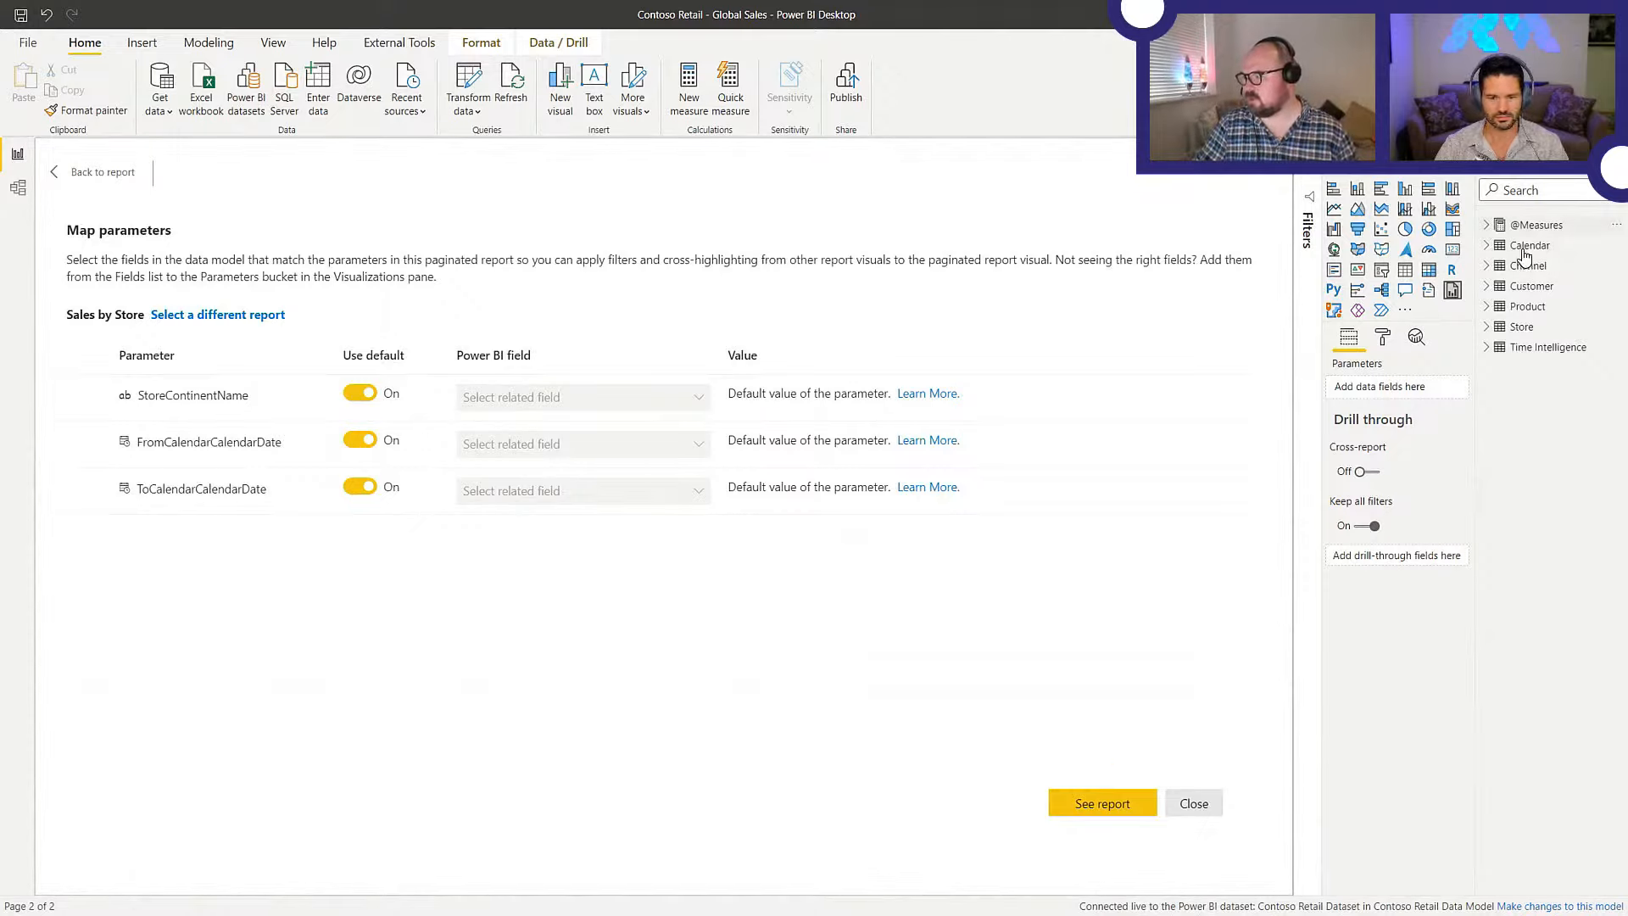
click(1486, 327)
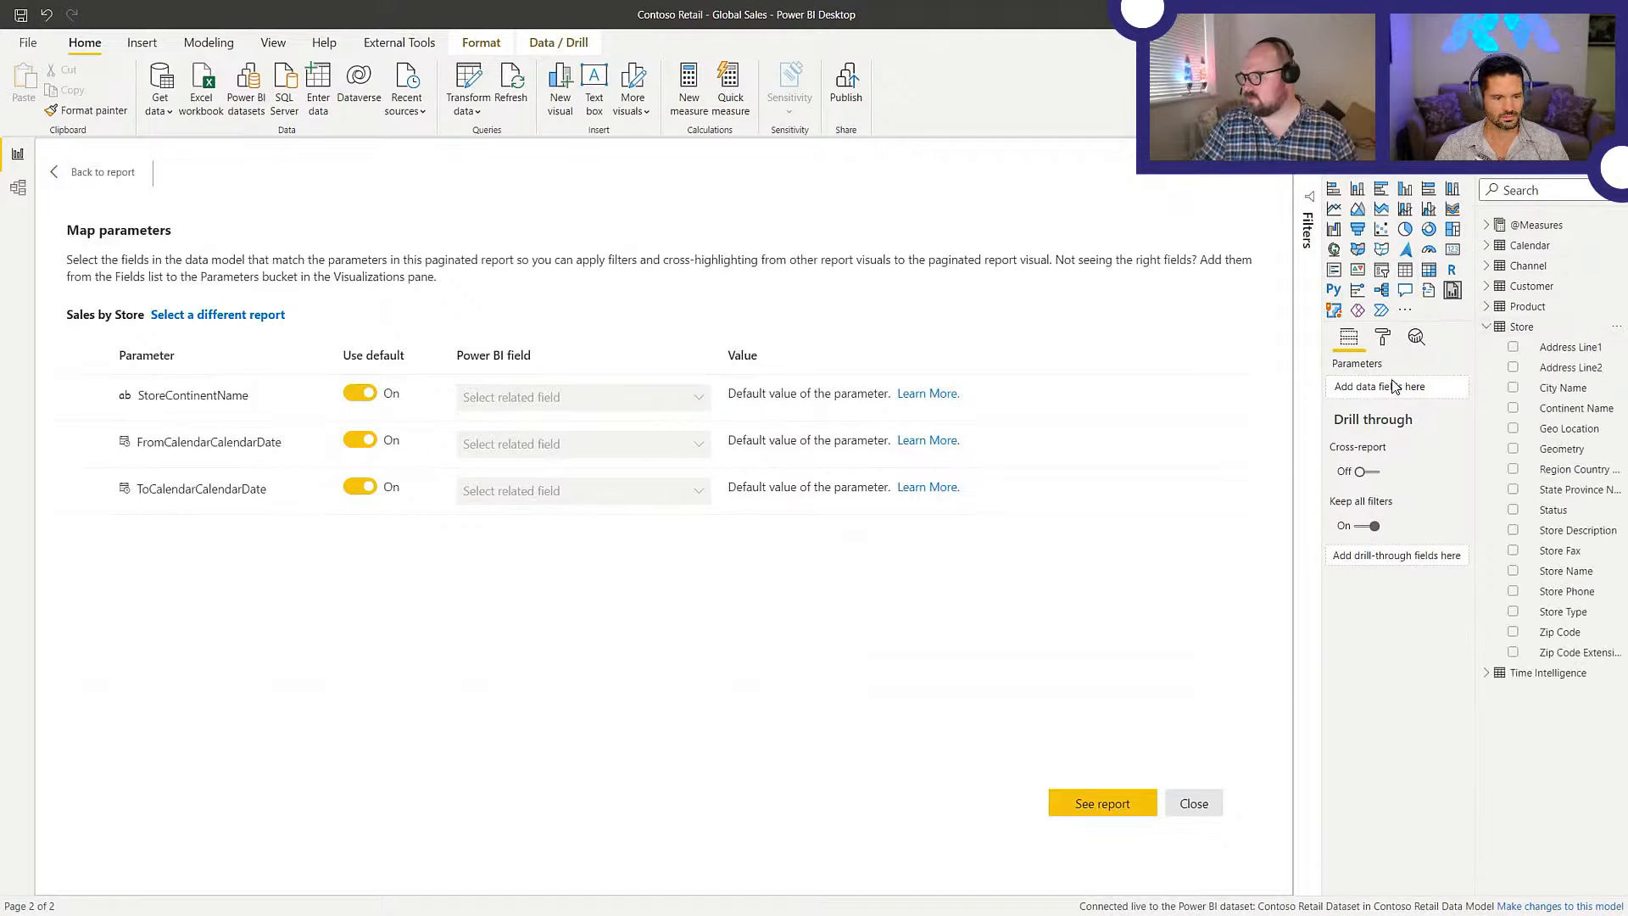
drag(1584, 408, 1411, 404)
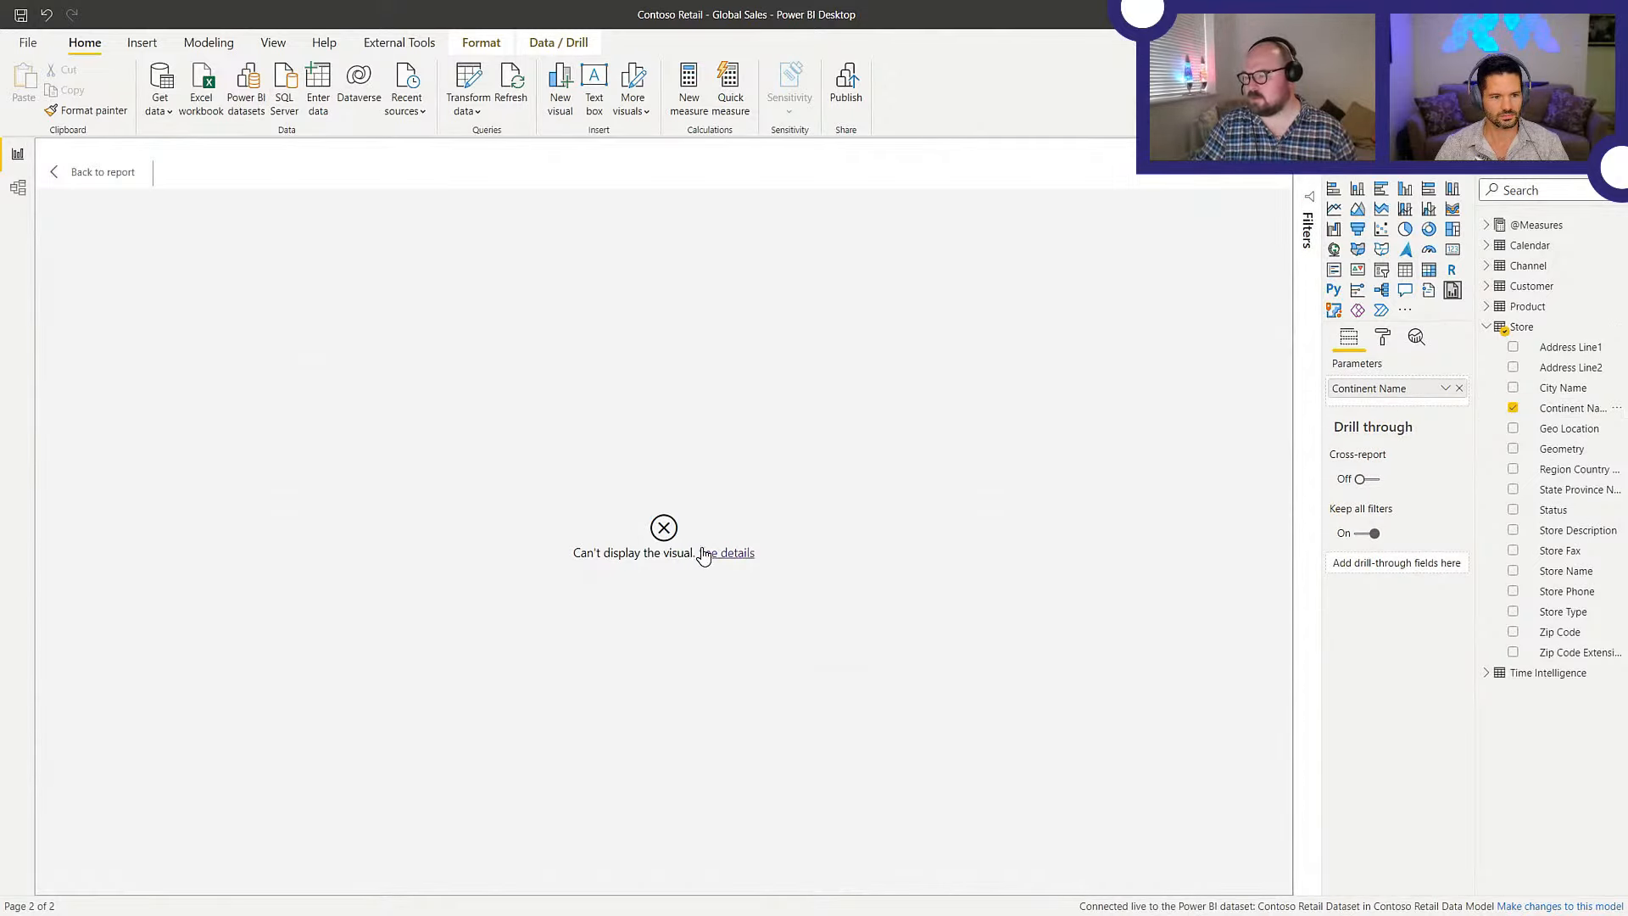
- Examine the error details of the paginated report visual
click(721, 553)
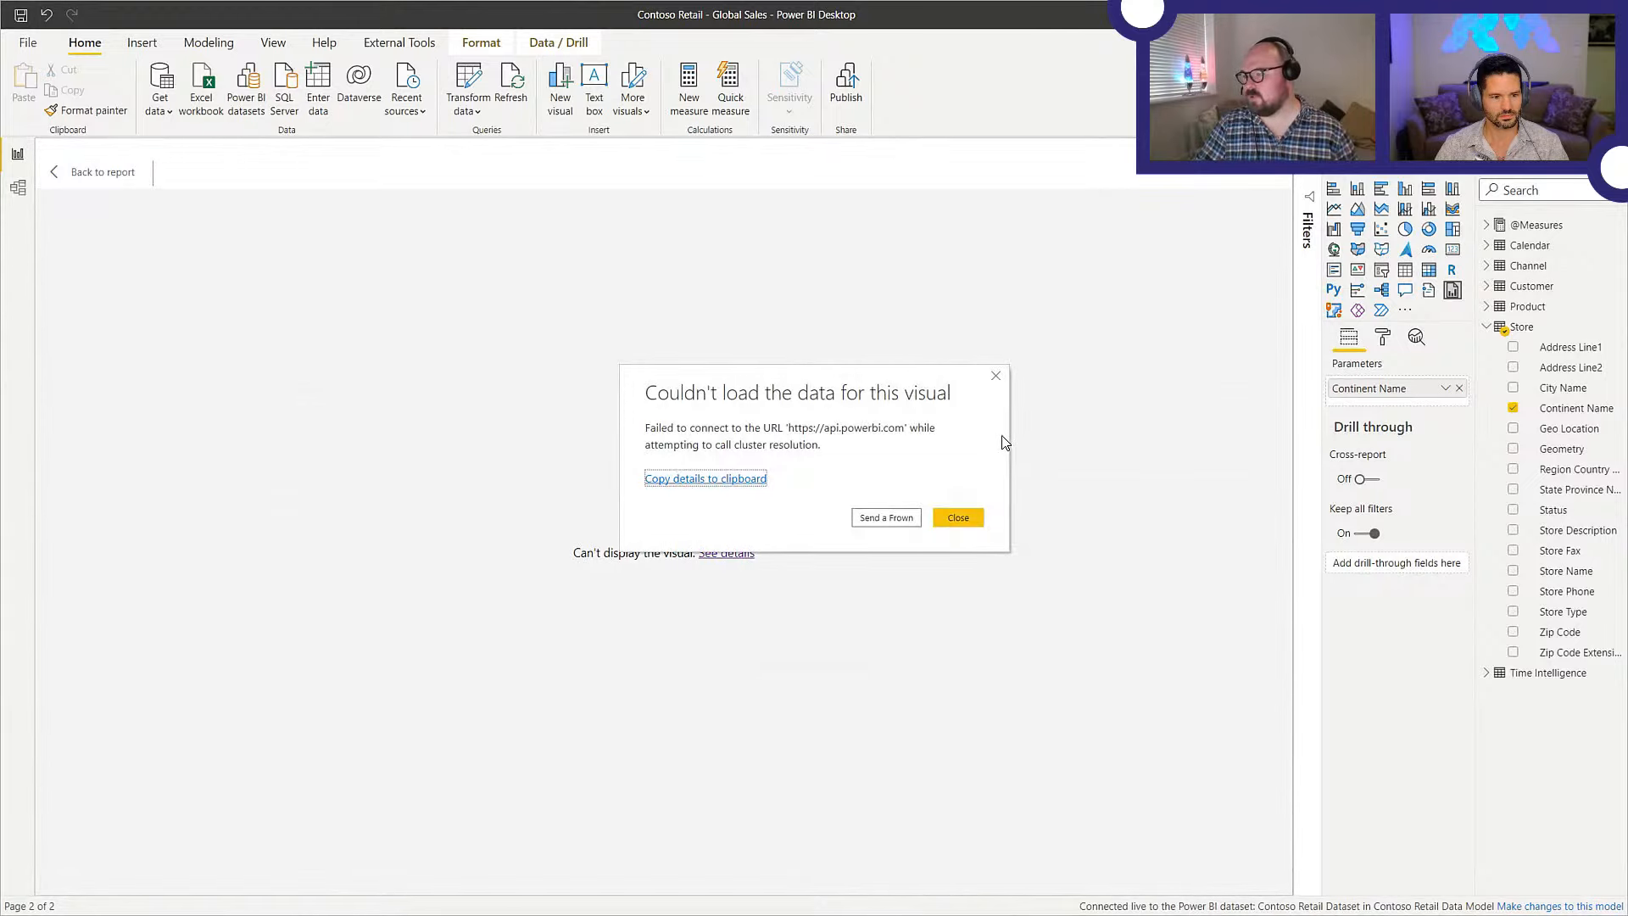
click(971, 521)
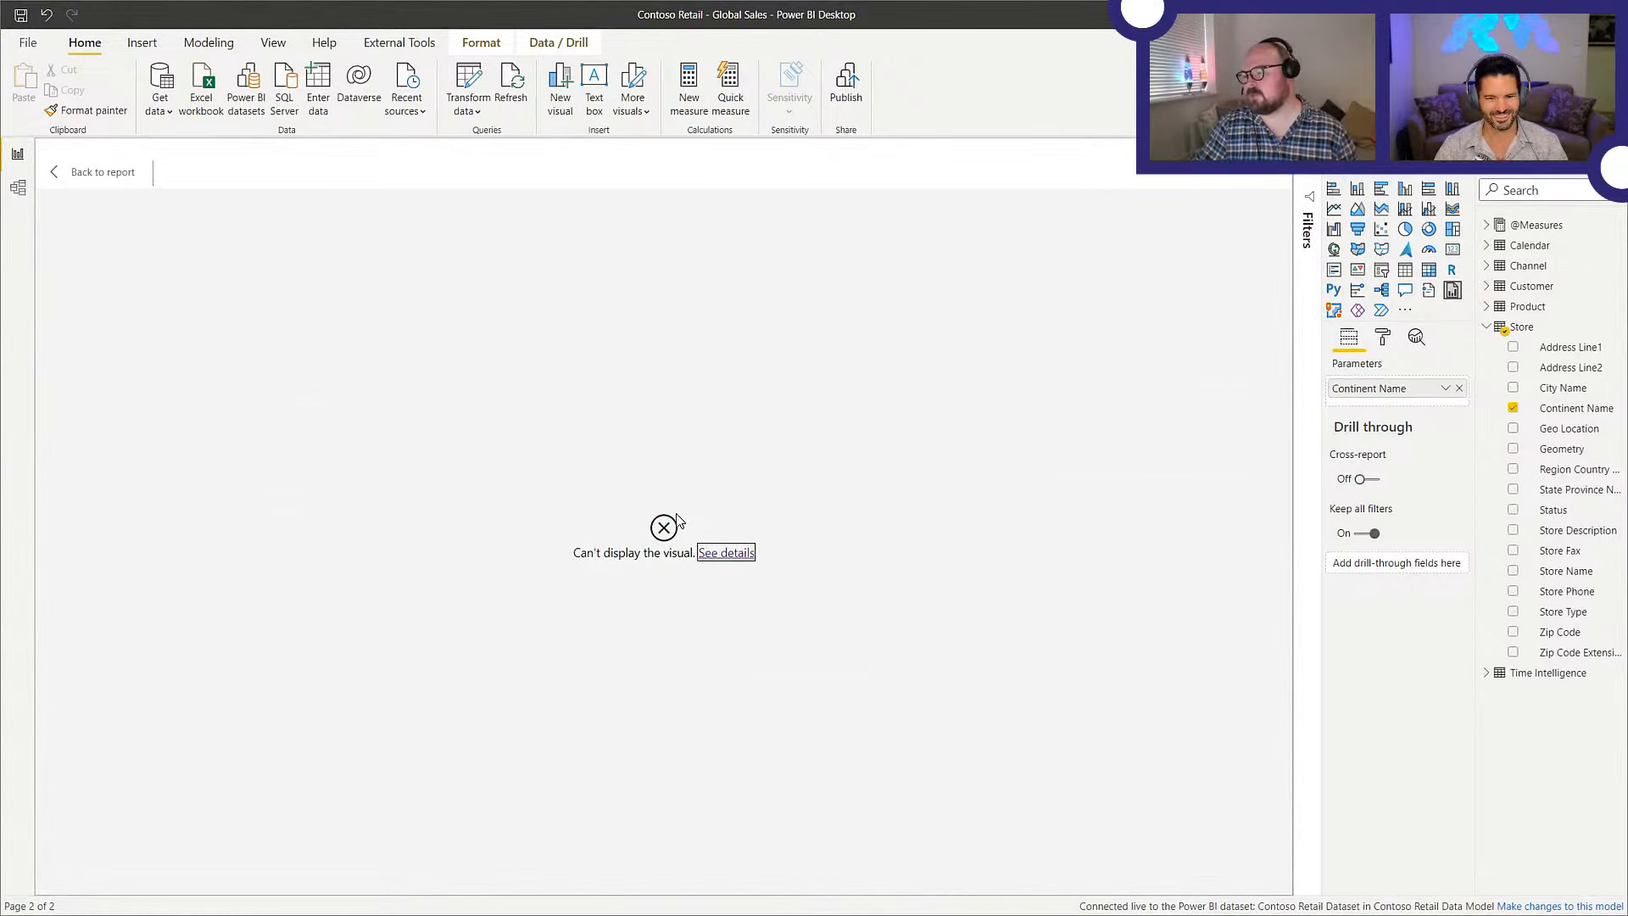
click(723, 553)
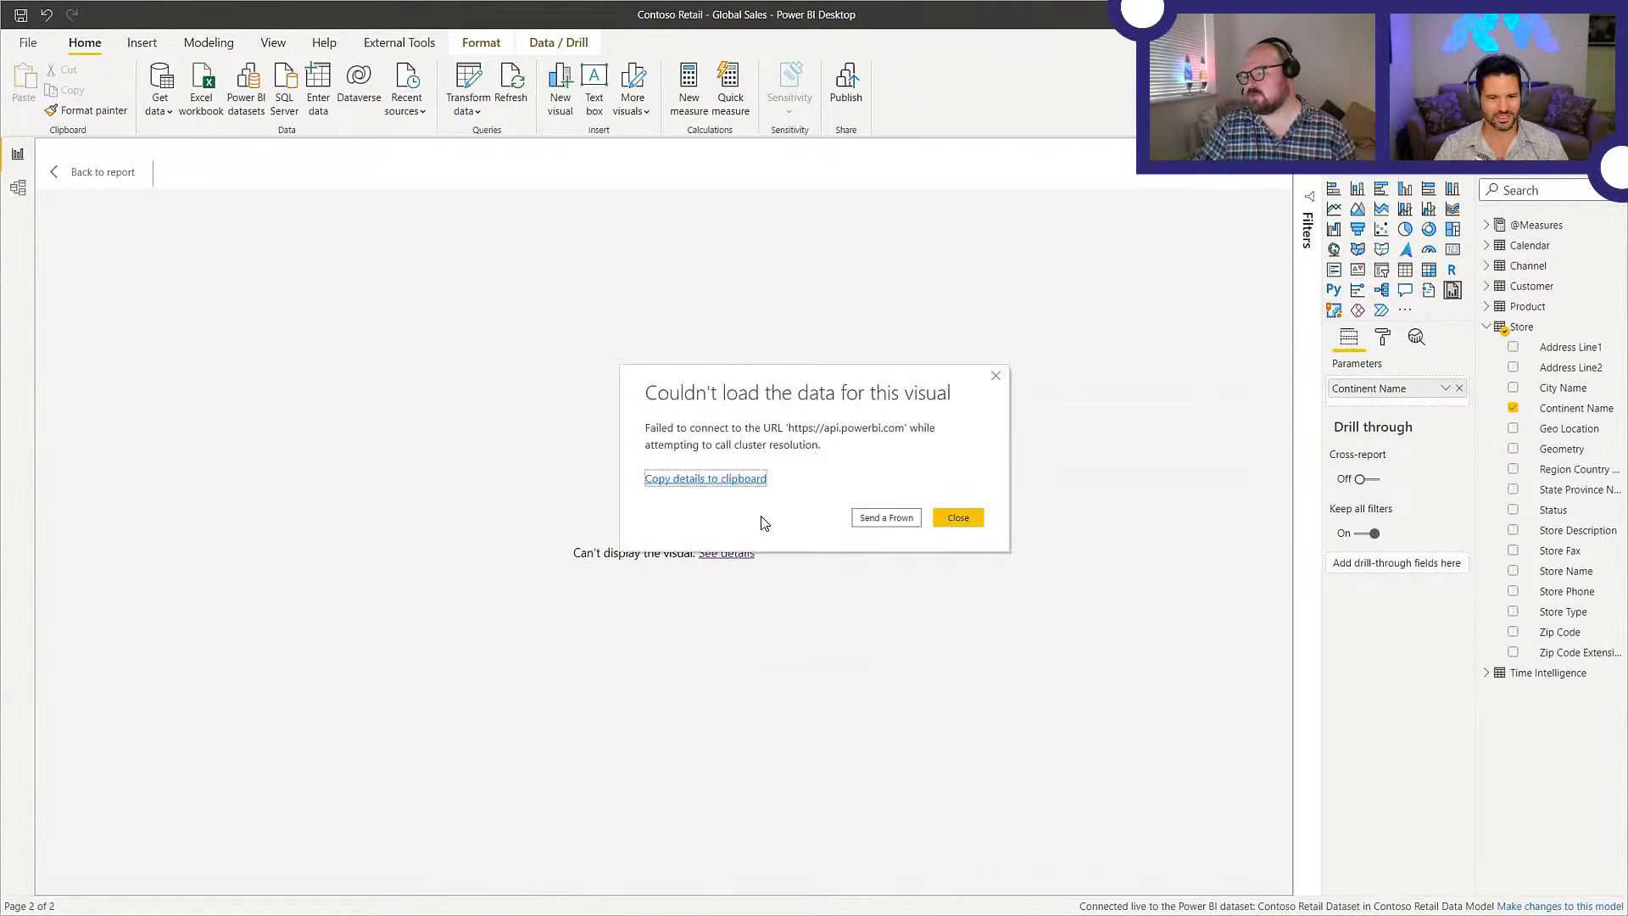
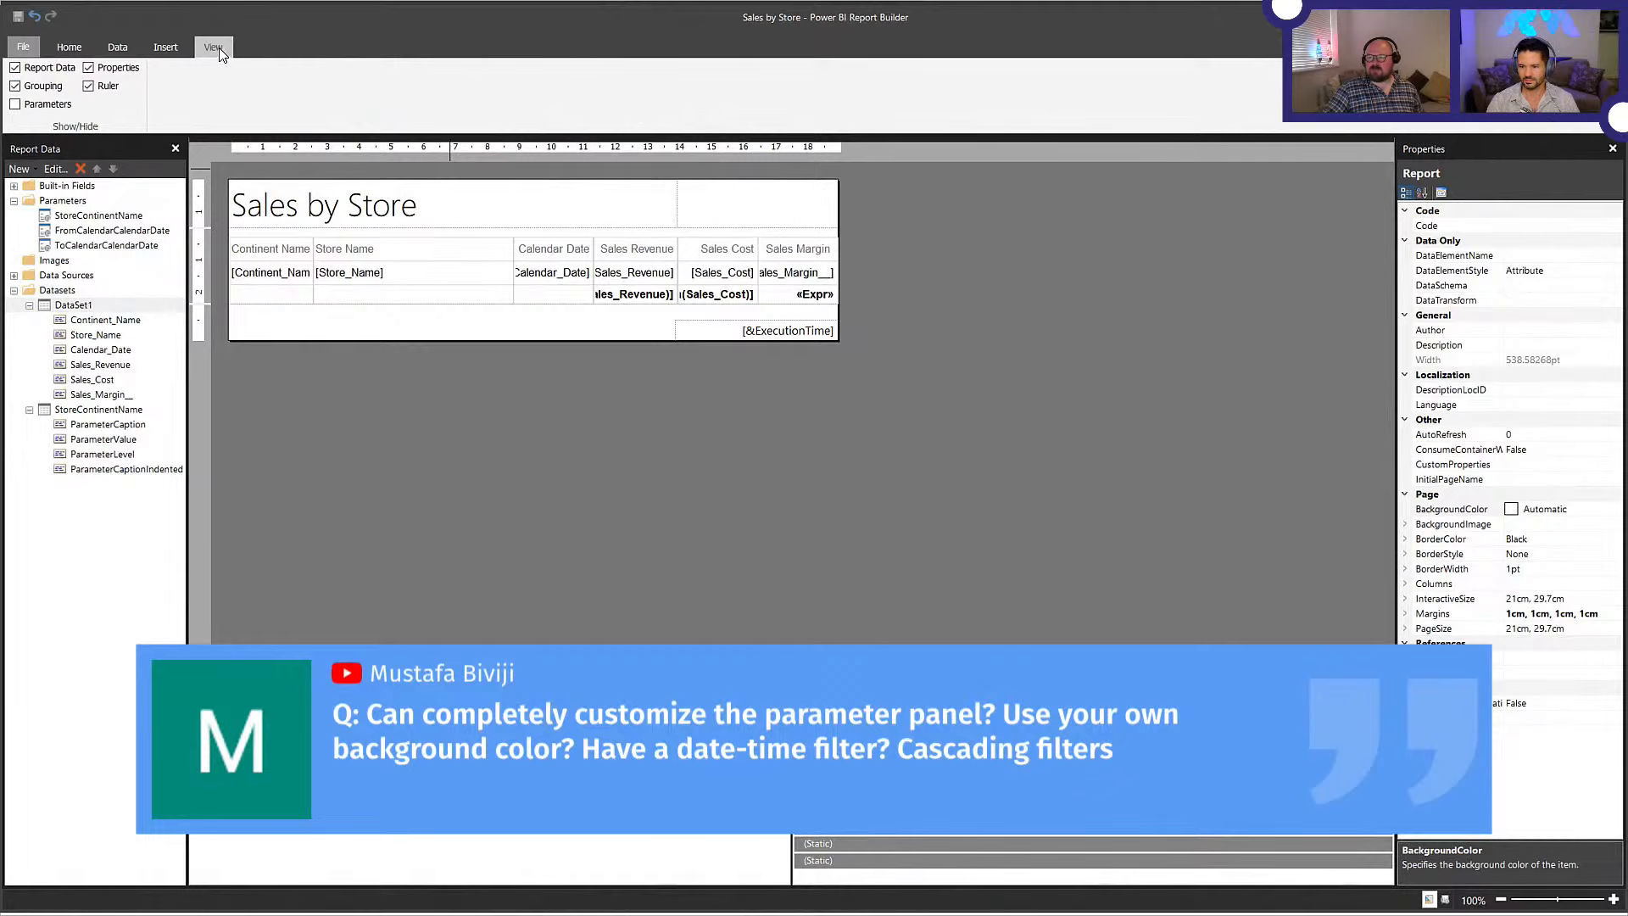
- Back in Power BI Report Builder, show the parameter layout and place the To Calendar Date parameter directly beneath From Calendar Date
click(15, 106)
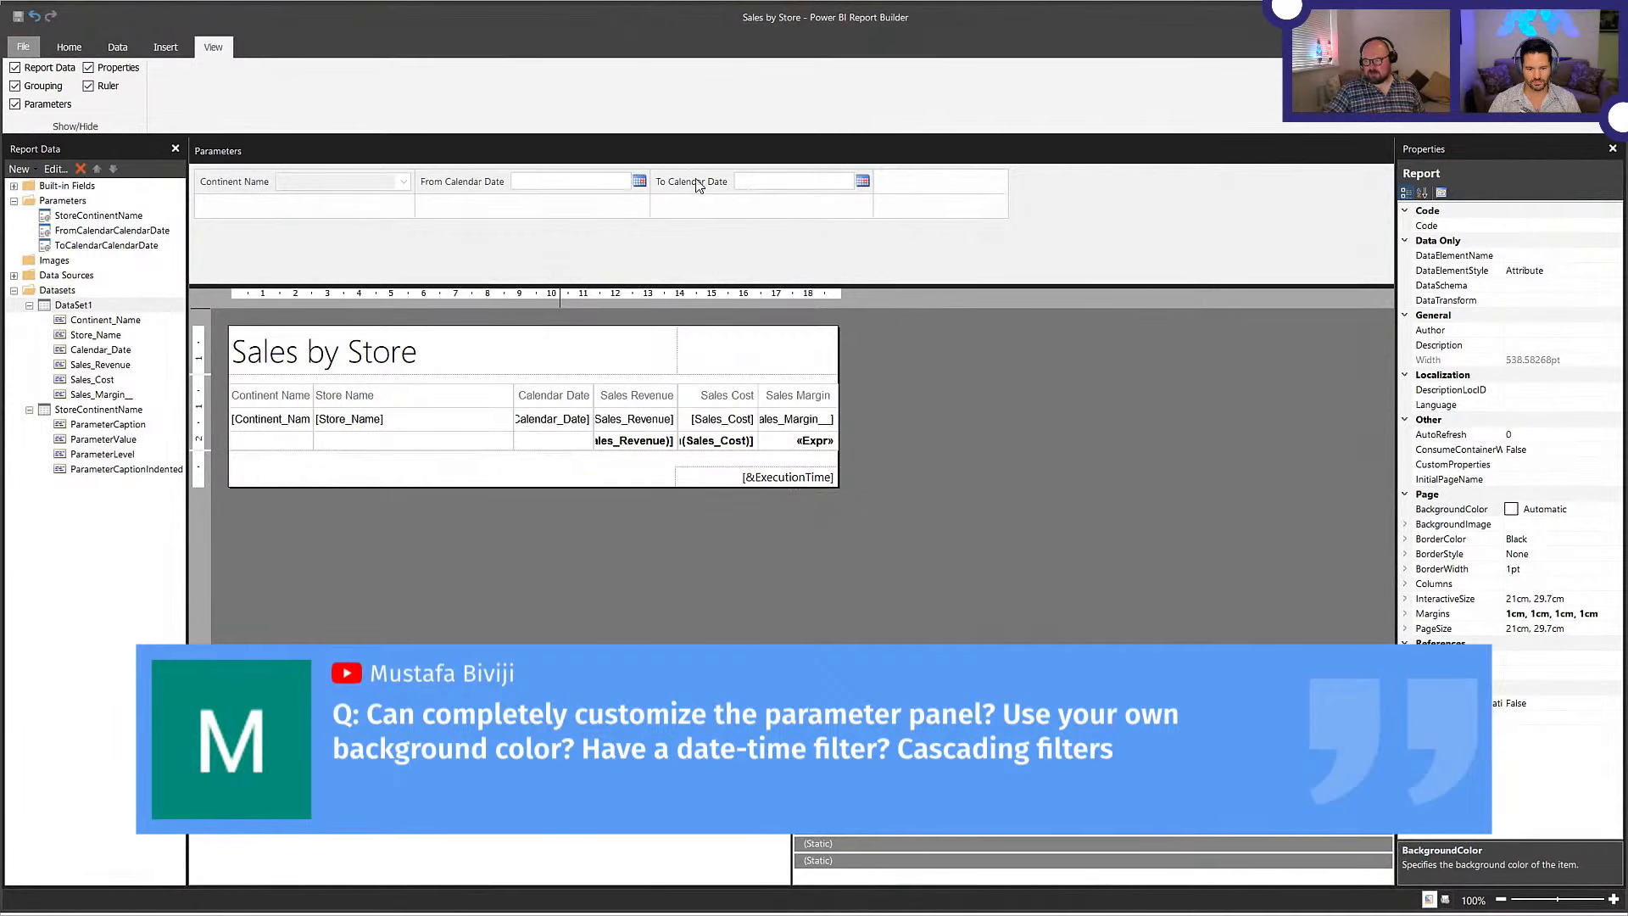
drag(696, 181, 509, 216)
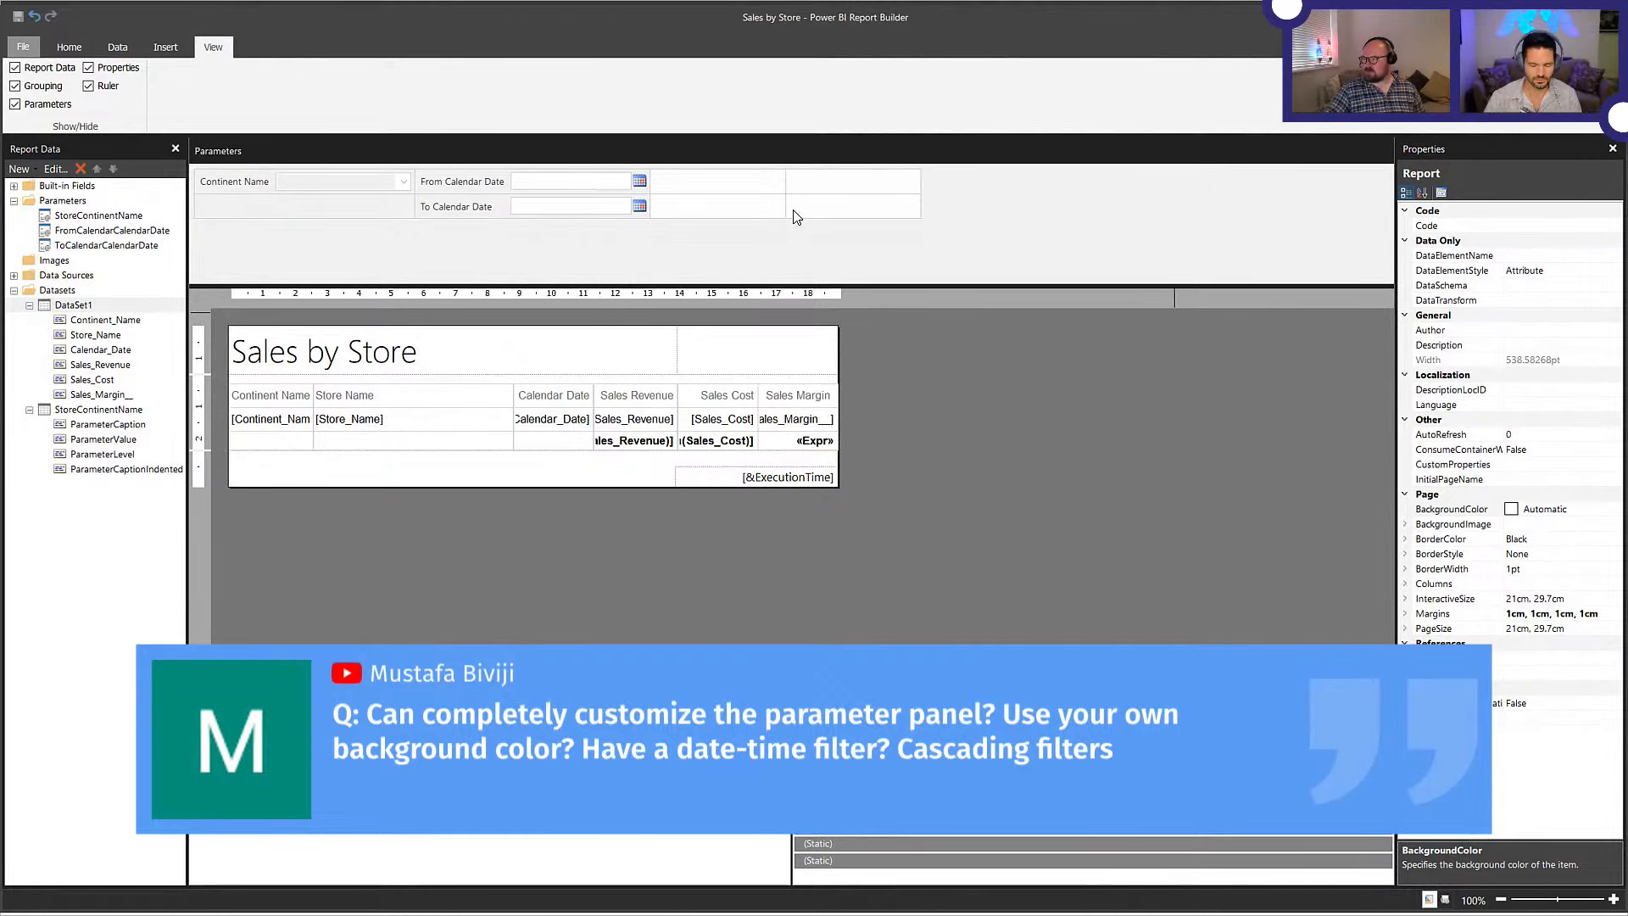
right_click(493, 215)
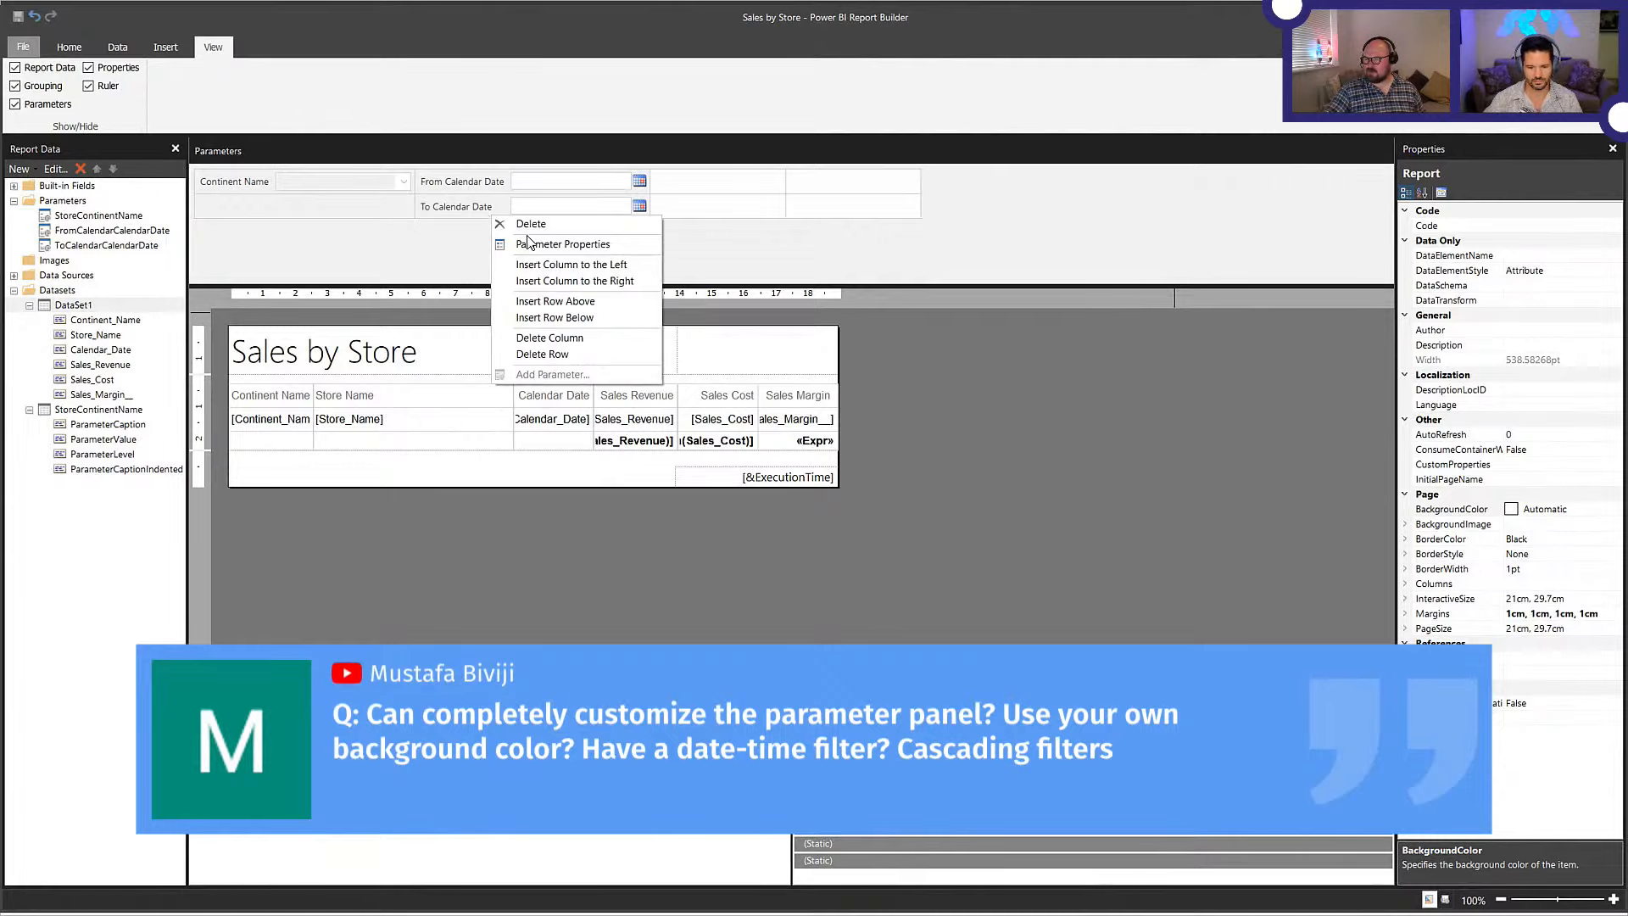
- Check the parameter bar of the published Sales by Store report in the Power BI service and return to Report Builder
click(828, 246)
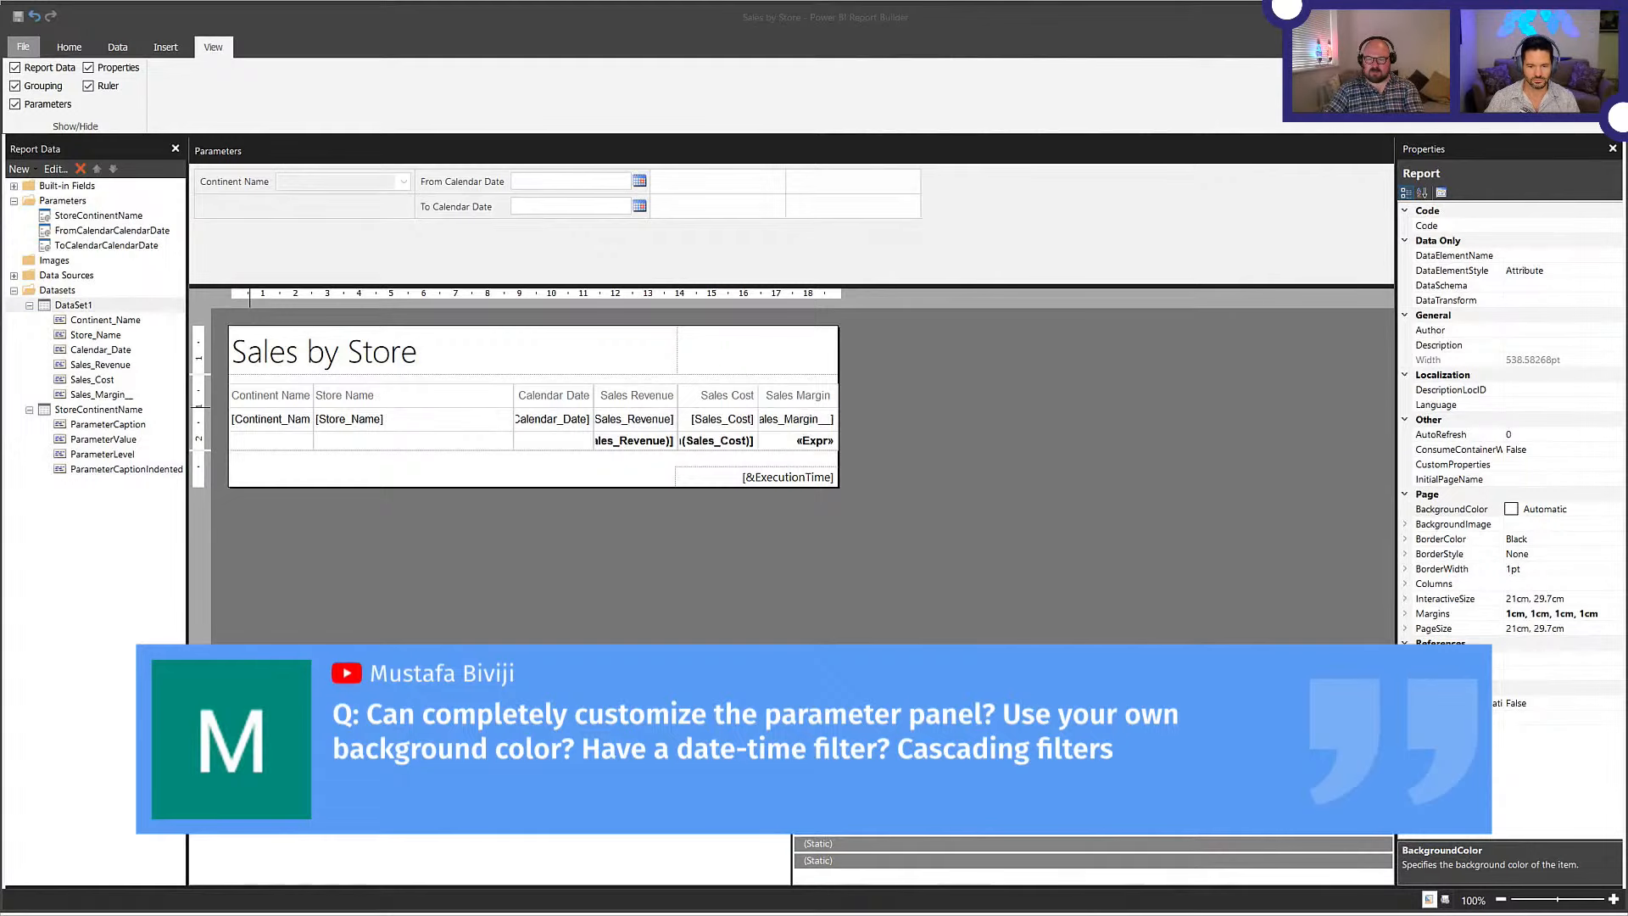
key(alt+Tab)
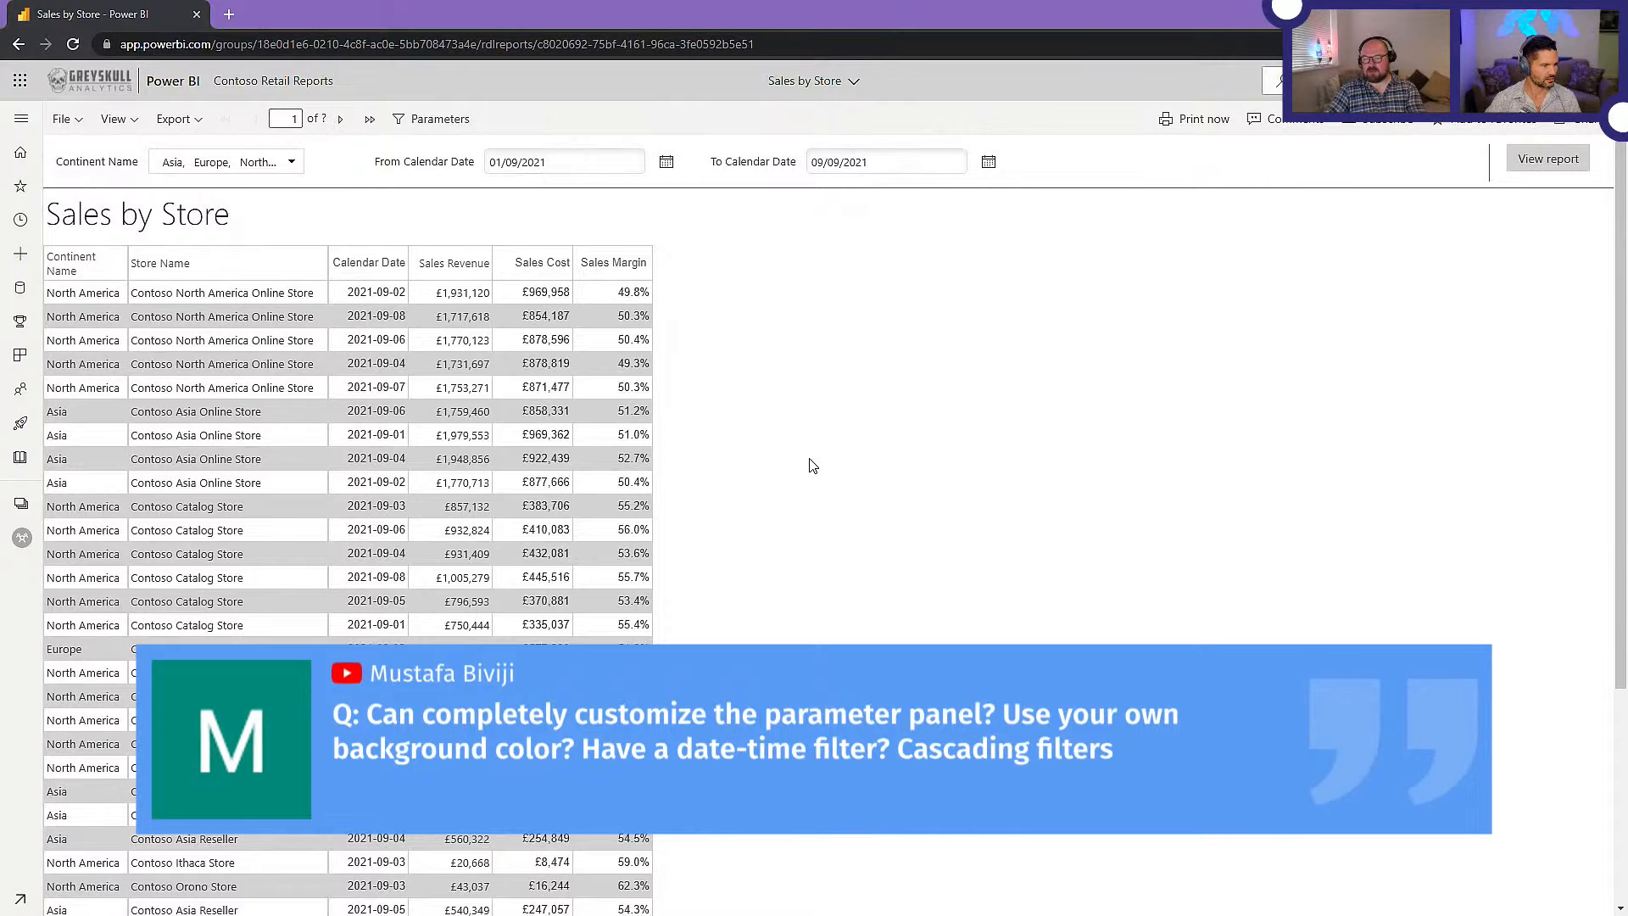
key(alt+Tab)
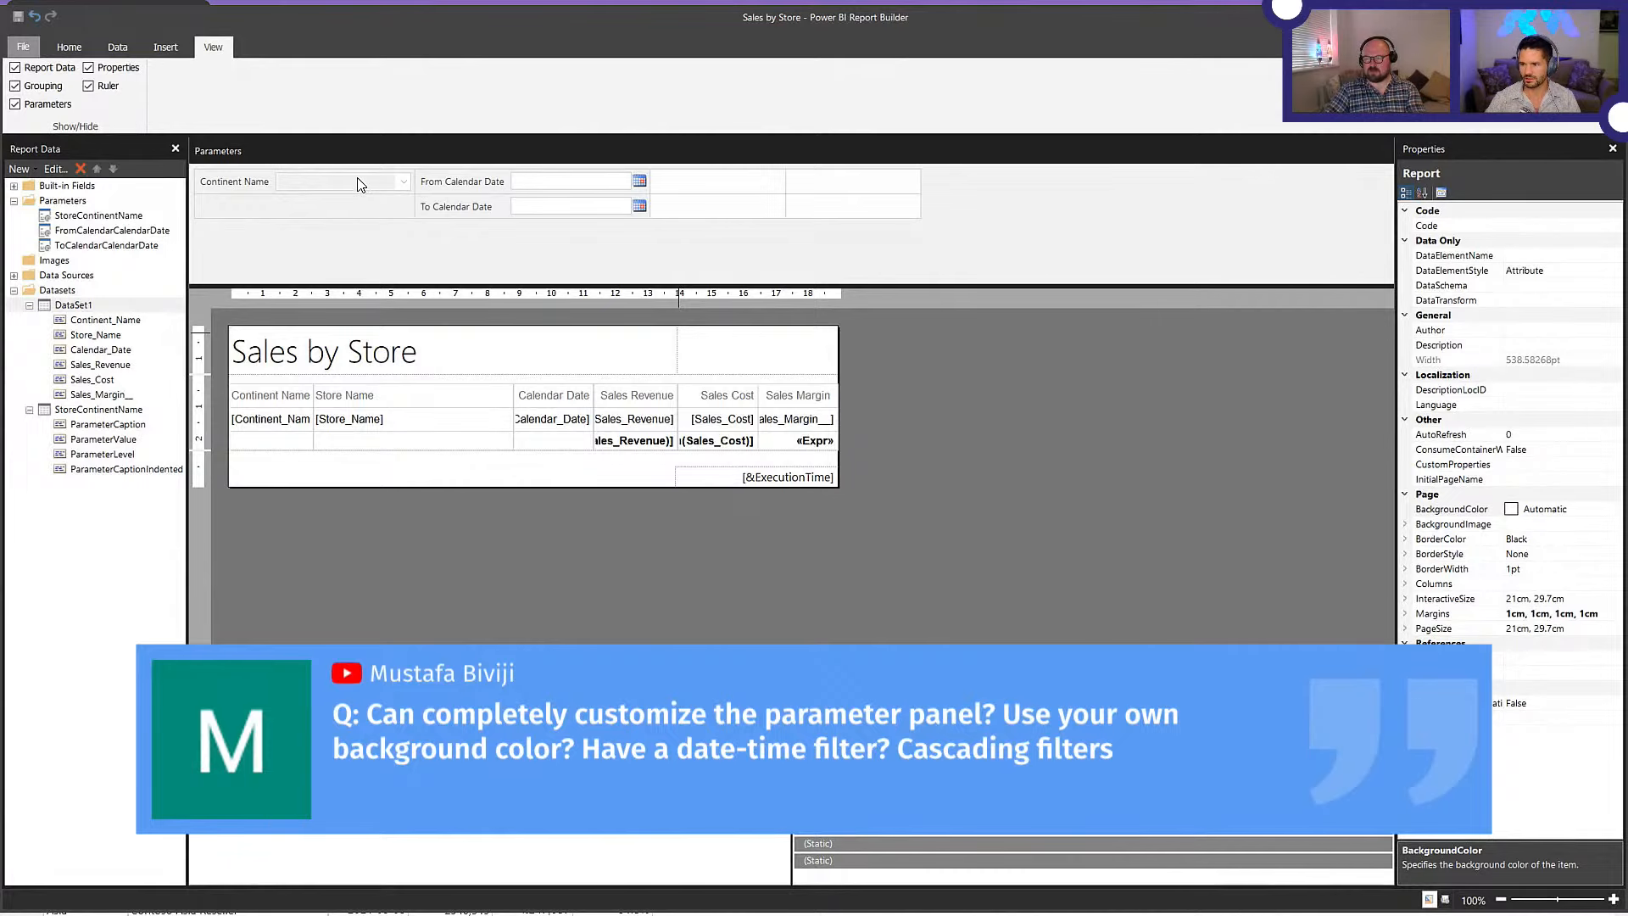
- Review the general properties of the Continent Name report parameter and close them without changes
right_click(246, 187)
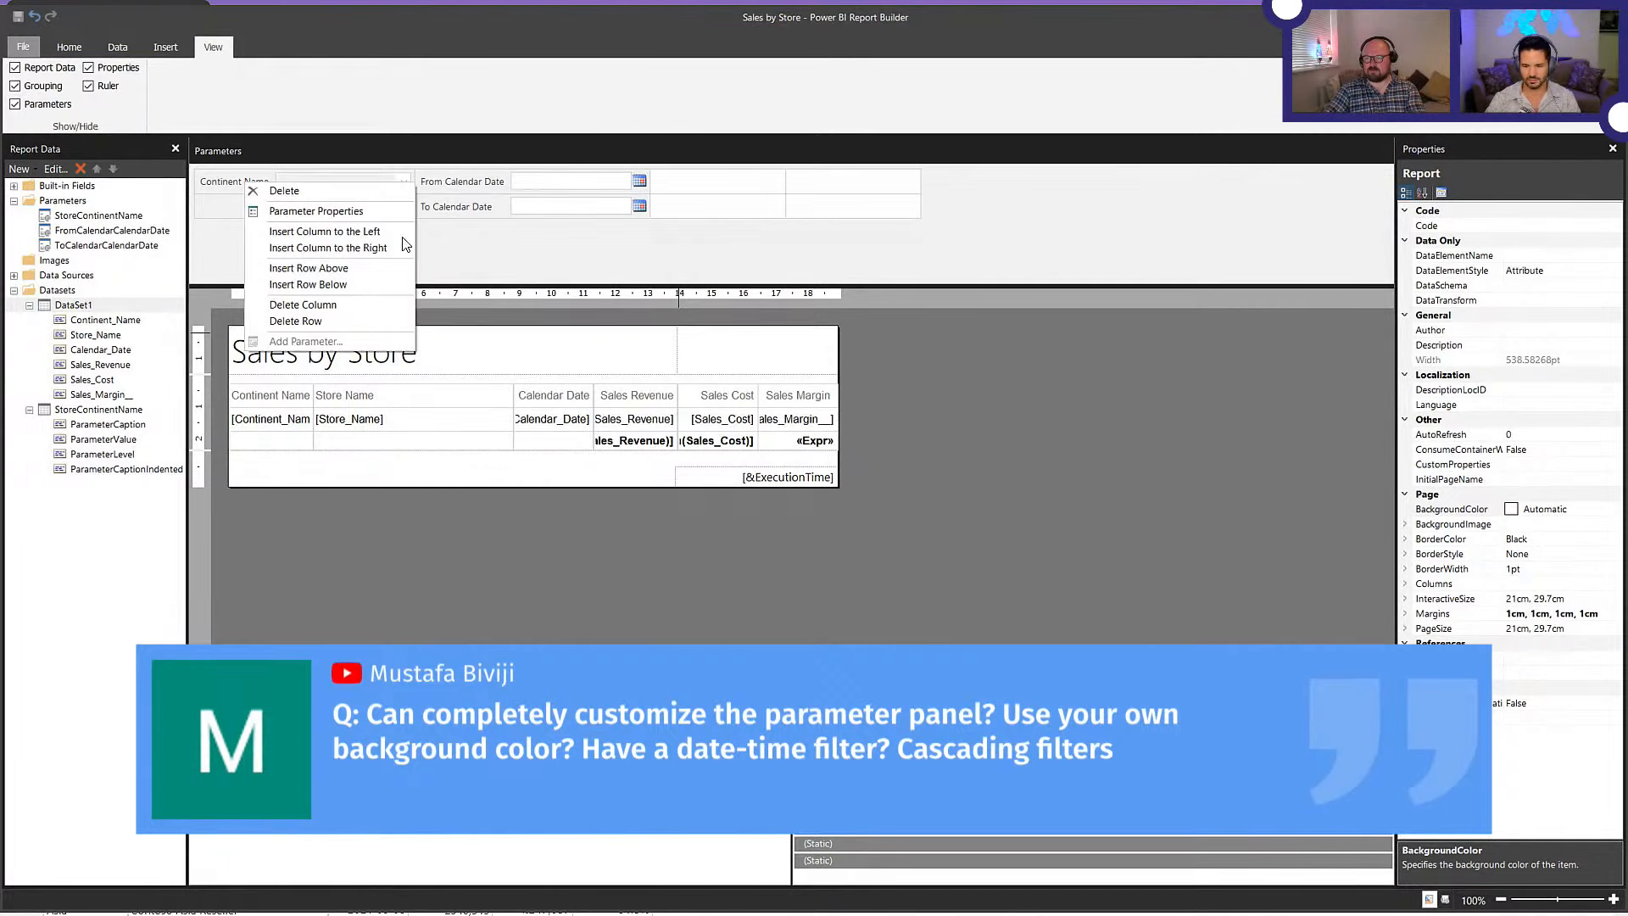
click(387, 211)
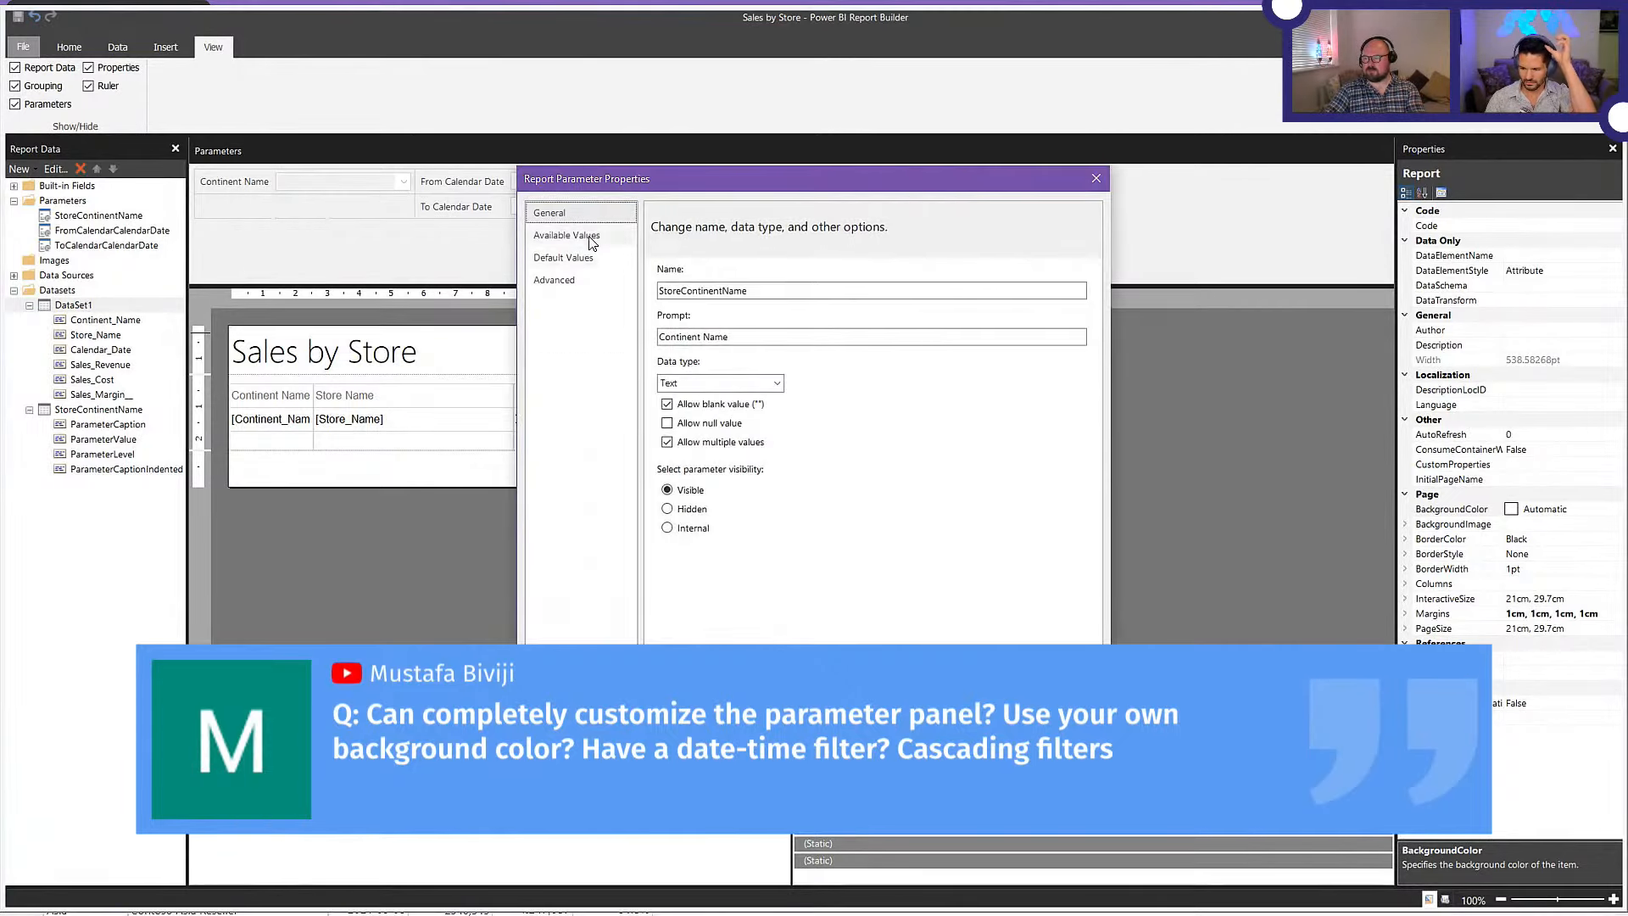
click(1067, 731)
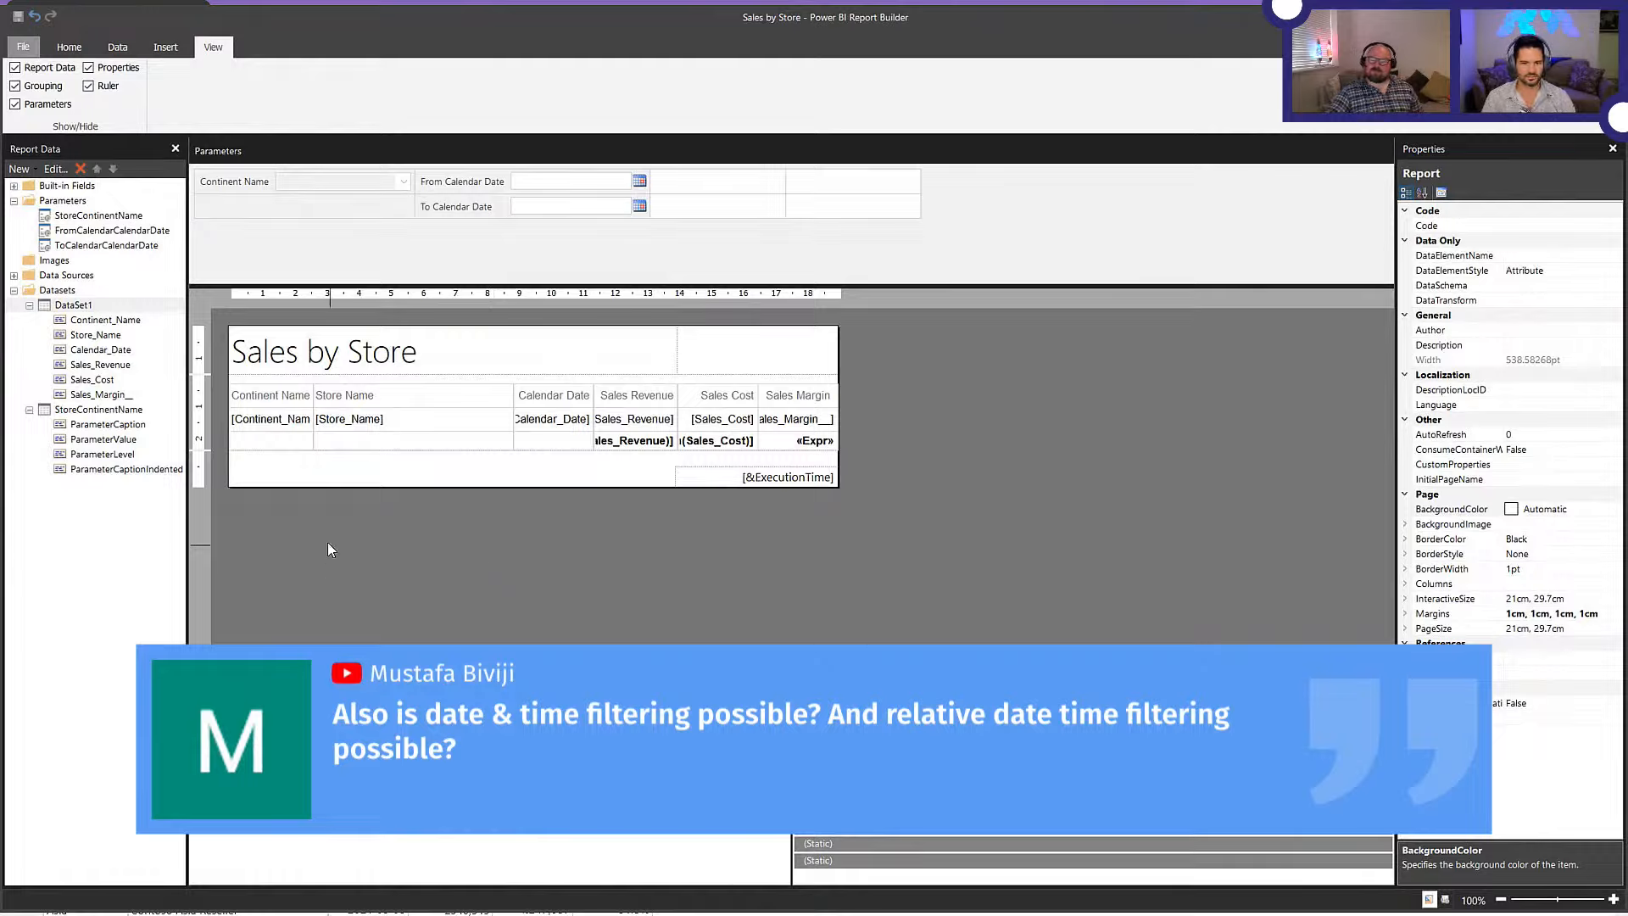
- Inspect the query, field list and query parameter values in the DataSet1 properties
right_click(92, 306)
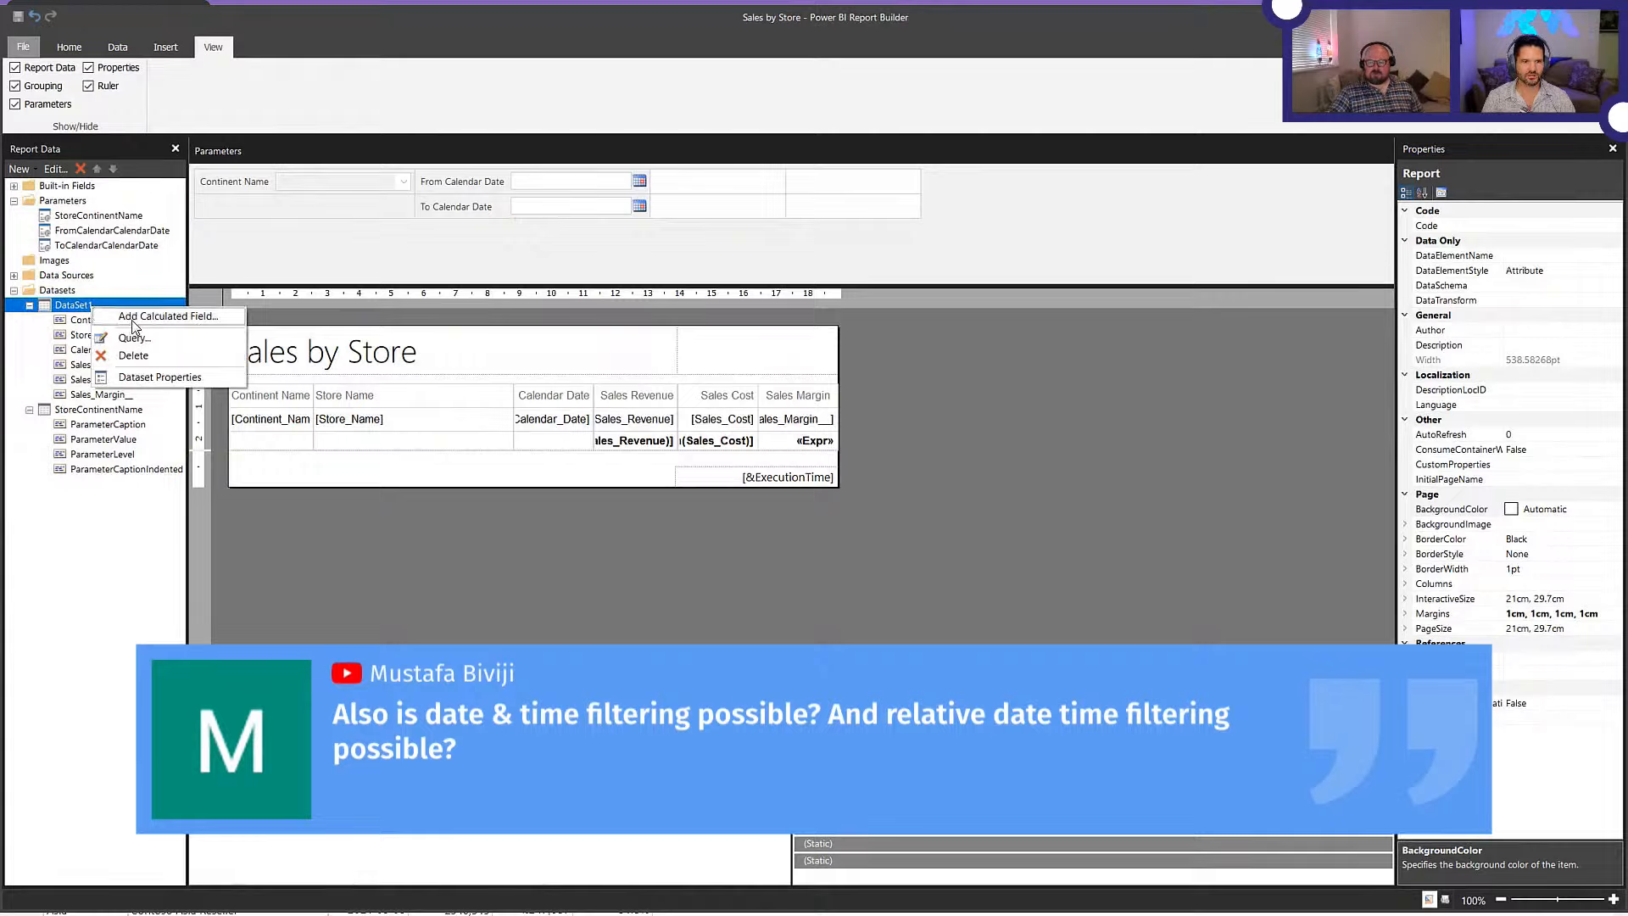
click(138, 377)
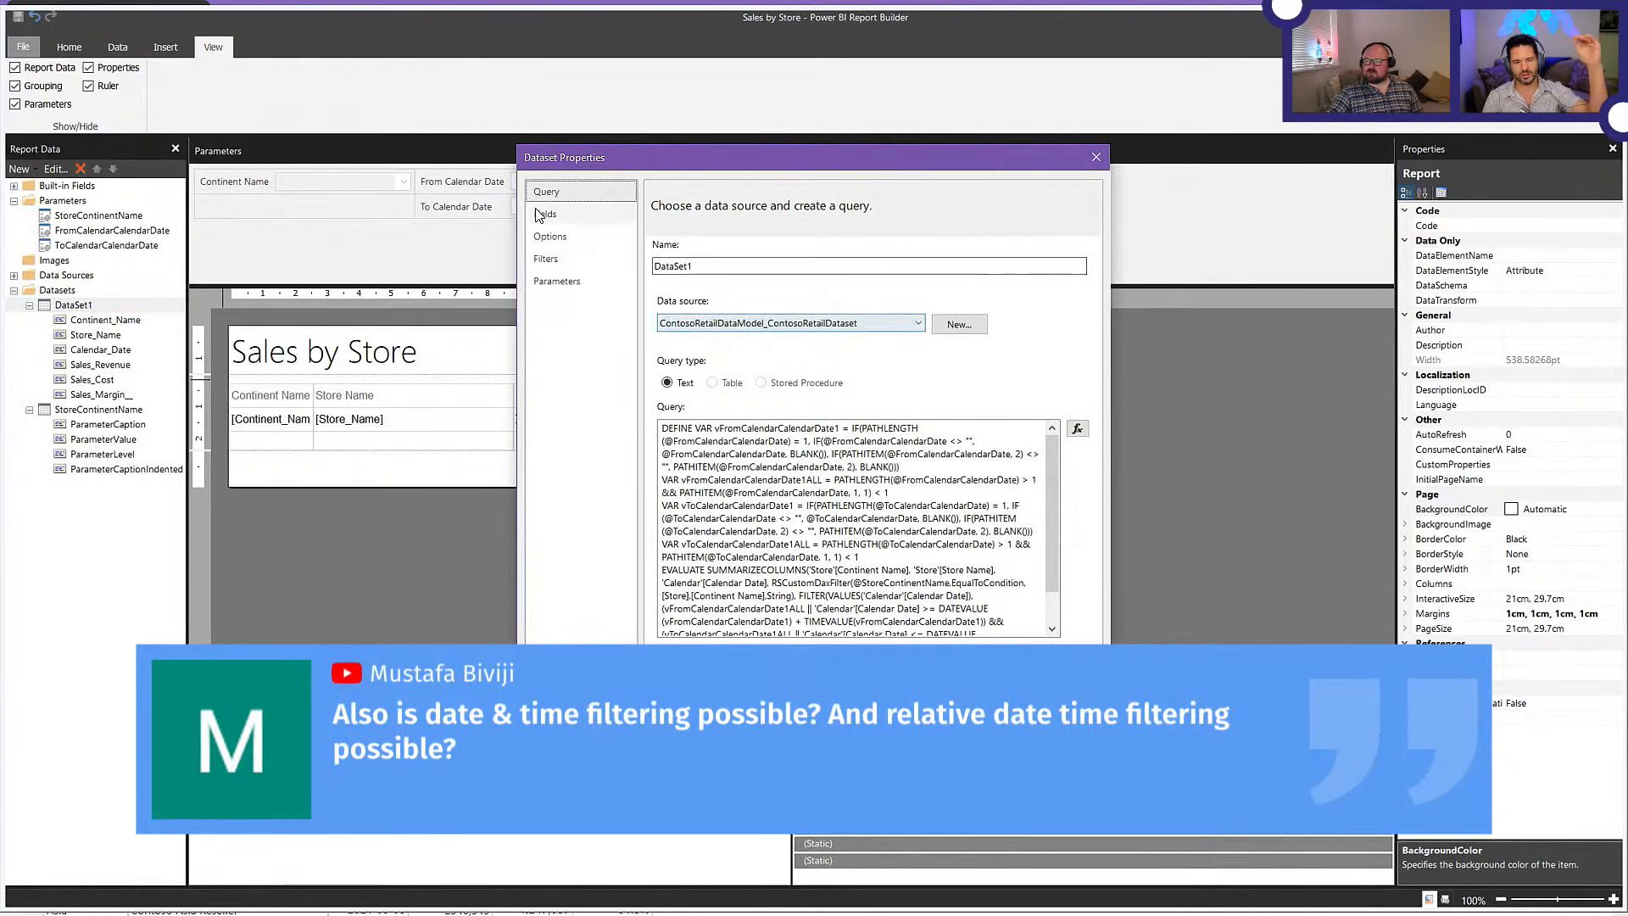
click(550, 214)
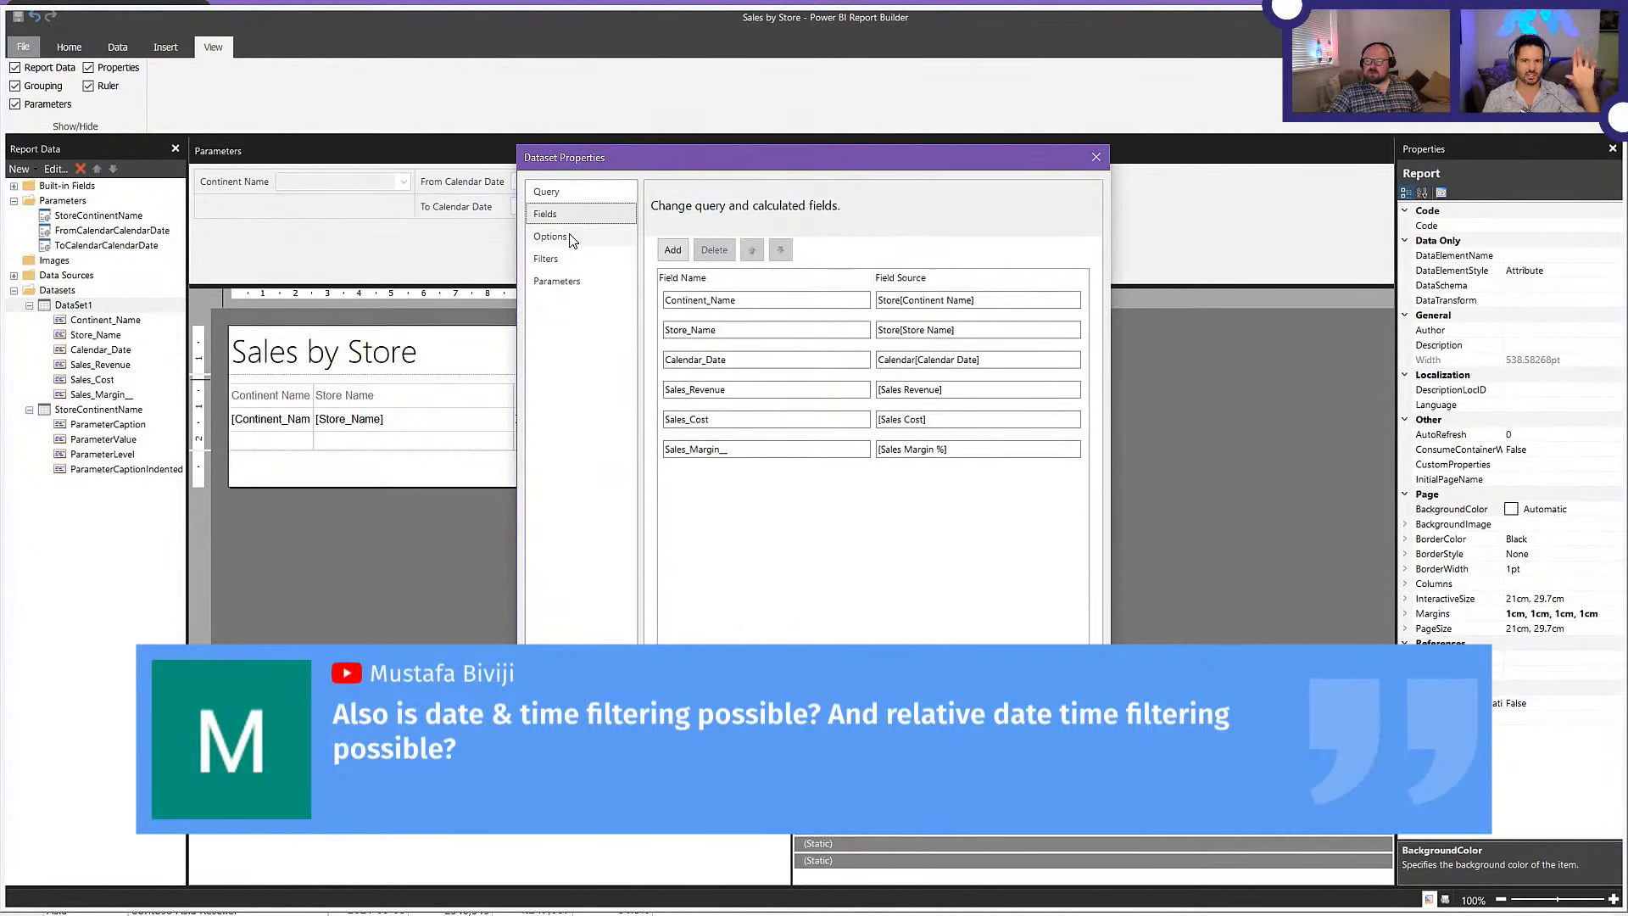
click(568, 281)
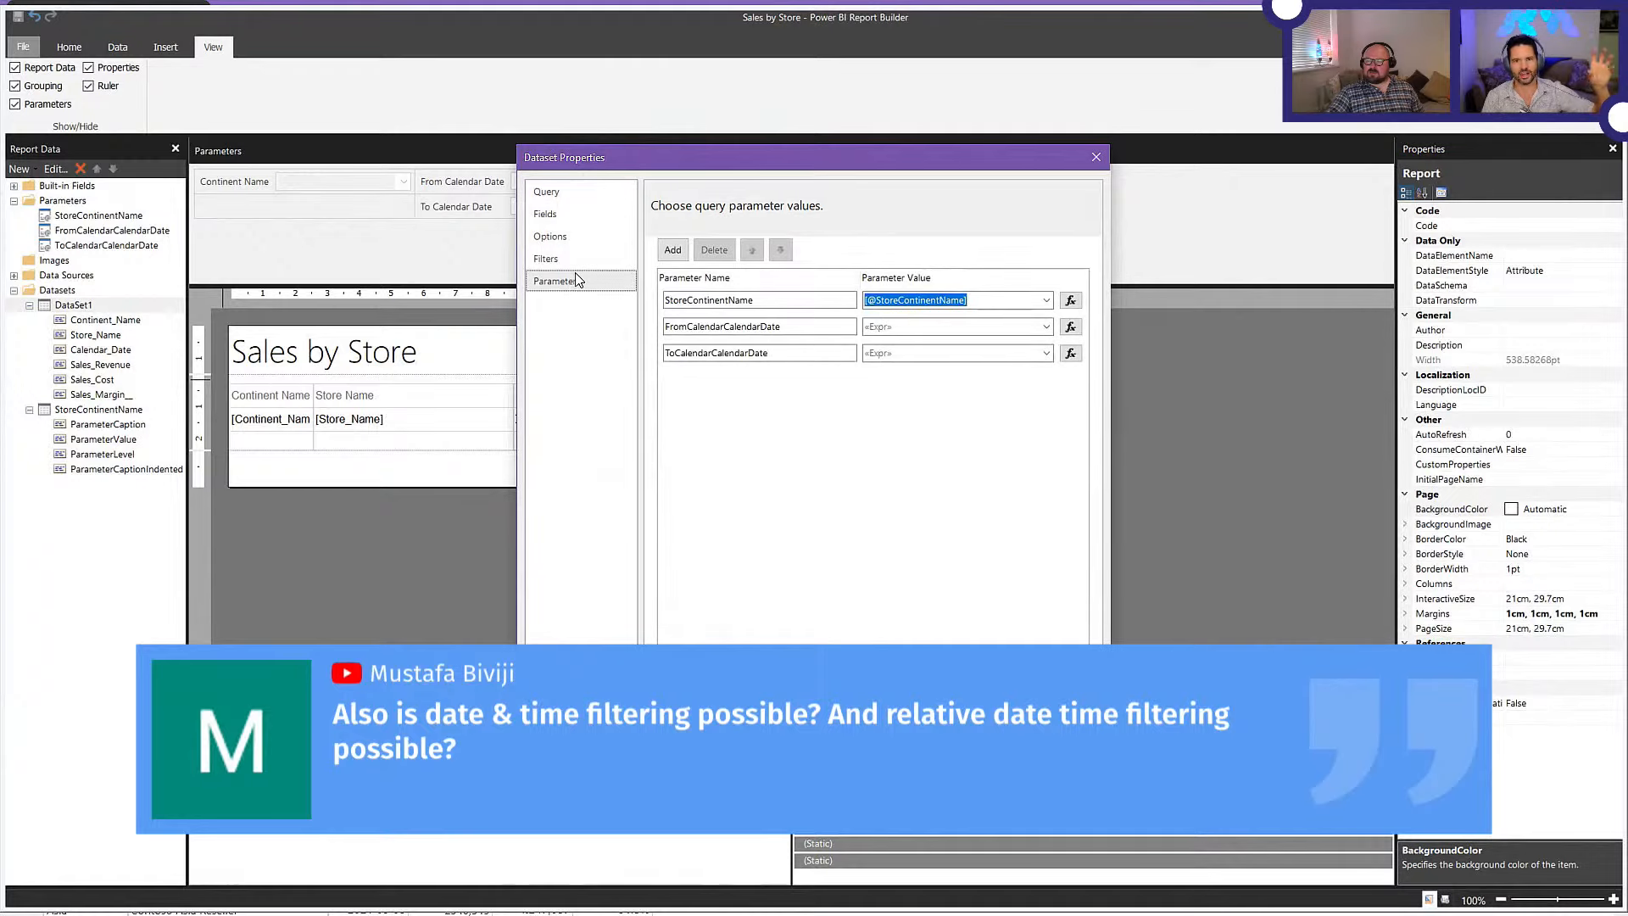
click(561, 191)
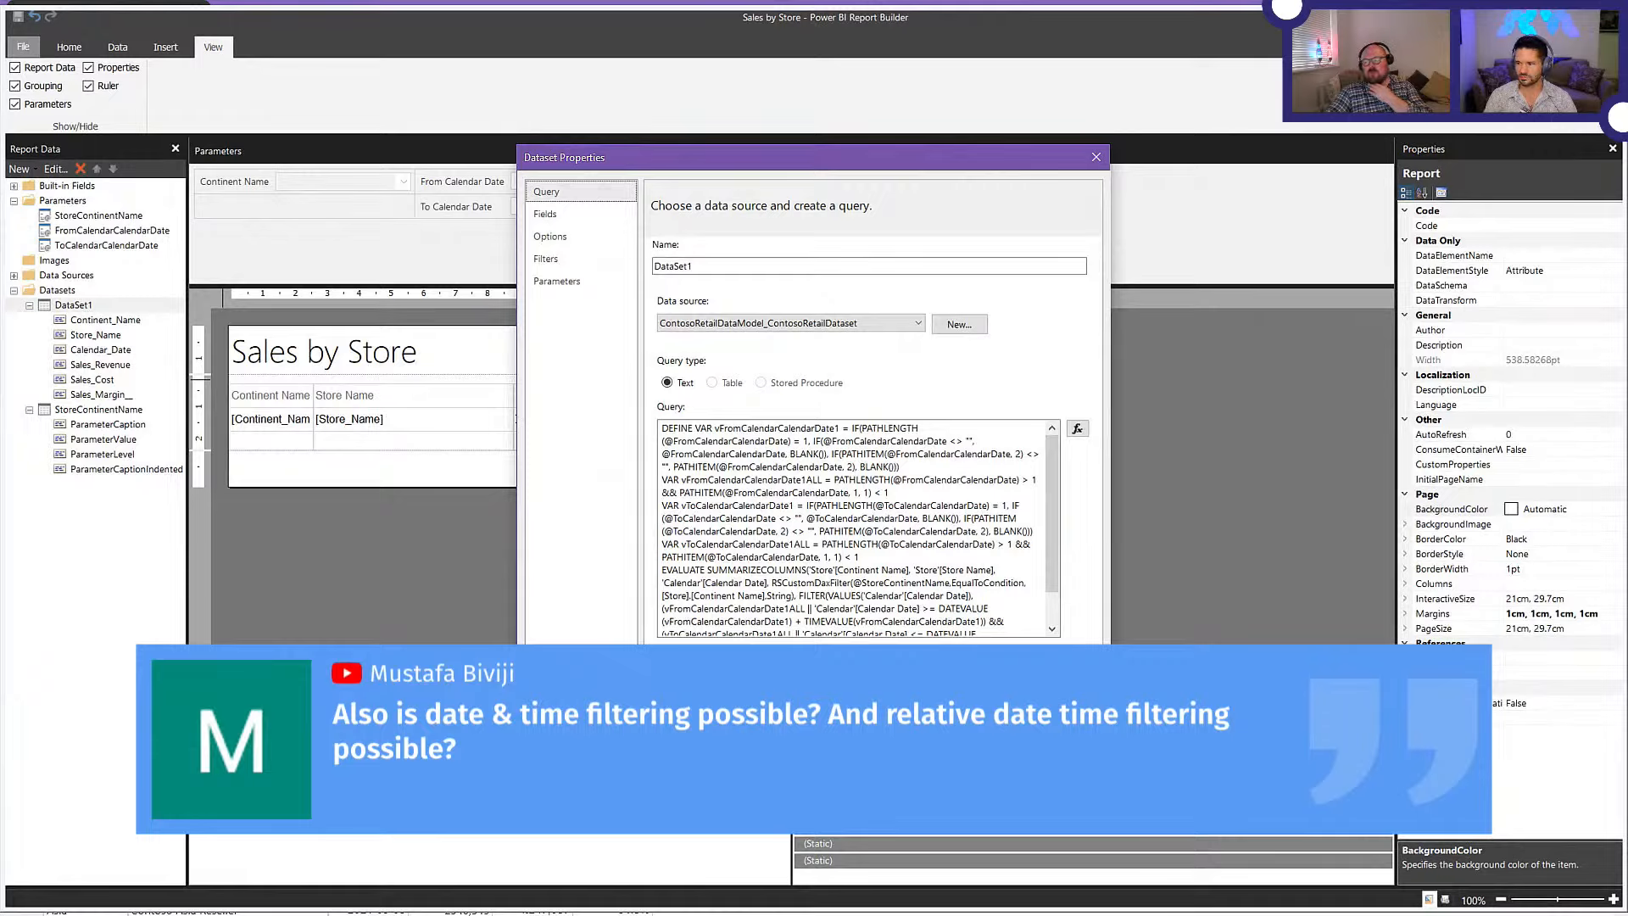
click(1066, 750)
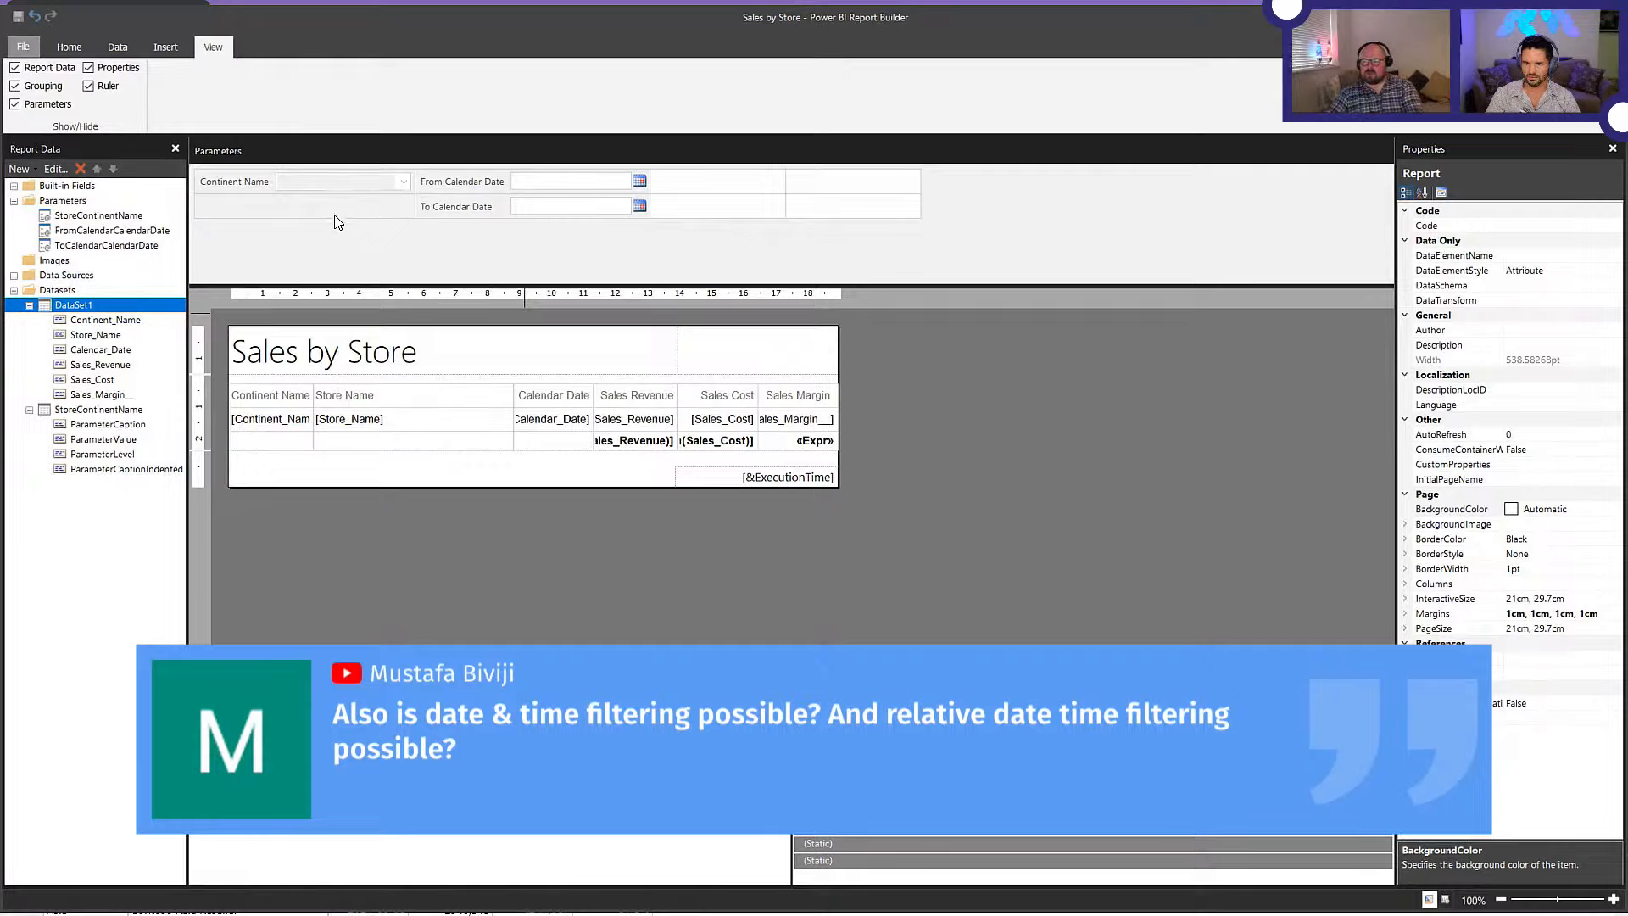
- Examine the column visibility options for the Sales Margin column of the report table
click(93, 202)
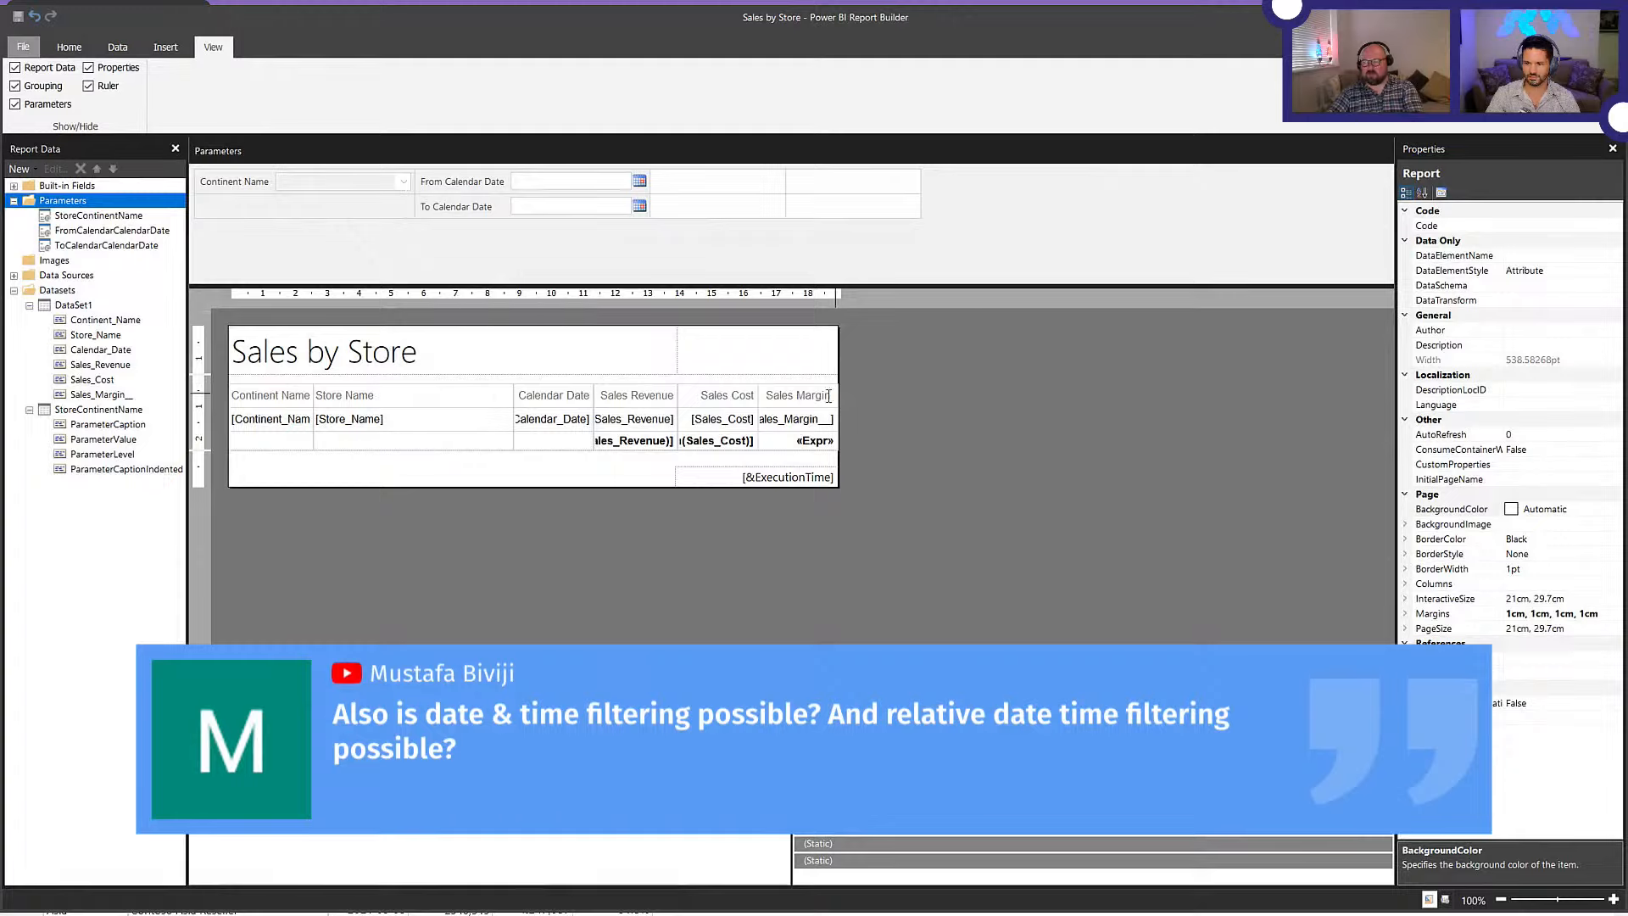
click(801, 392)
right_click(801, 383)
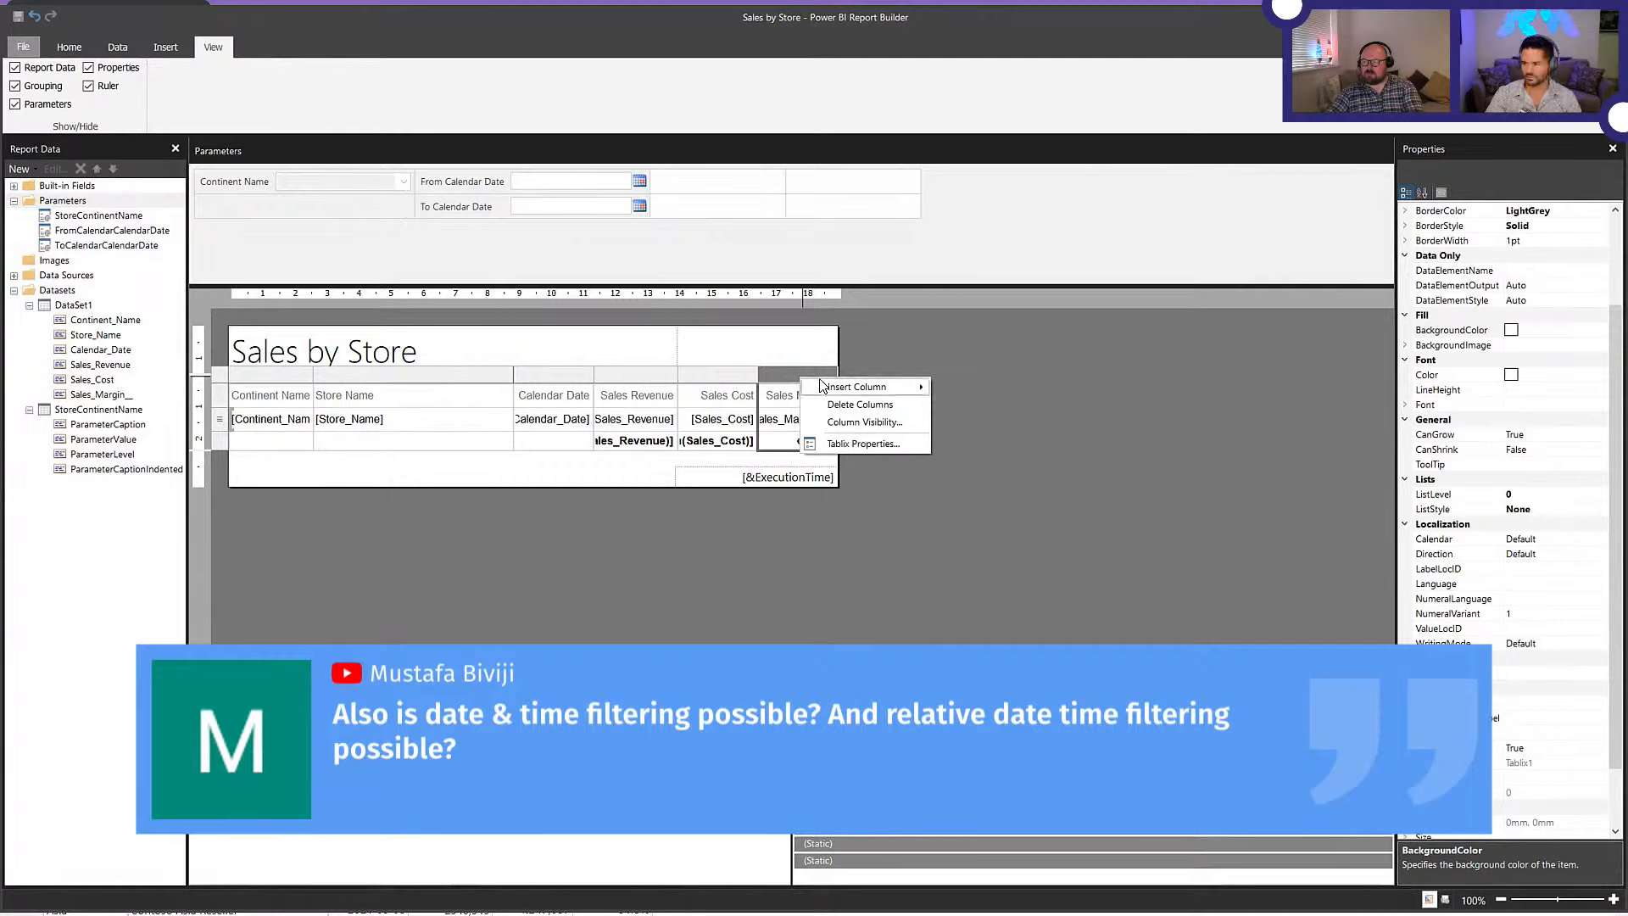
click(864, 421)
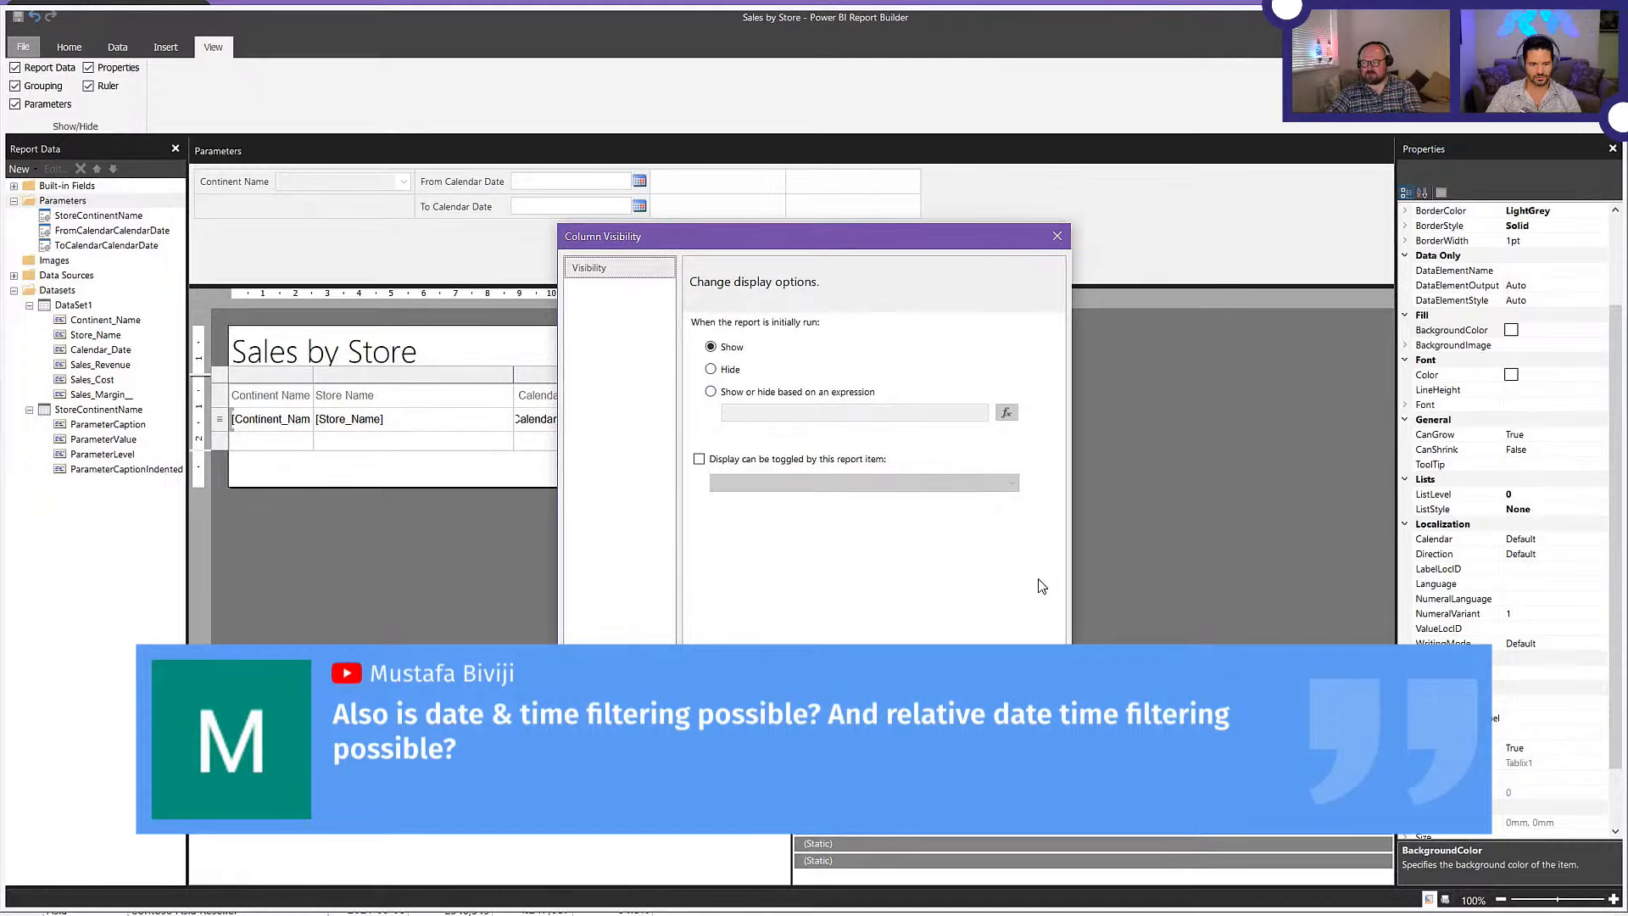
click(1028, 671)
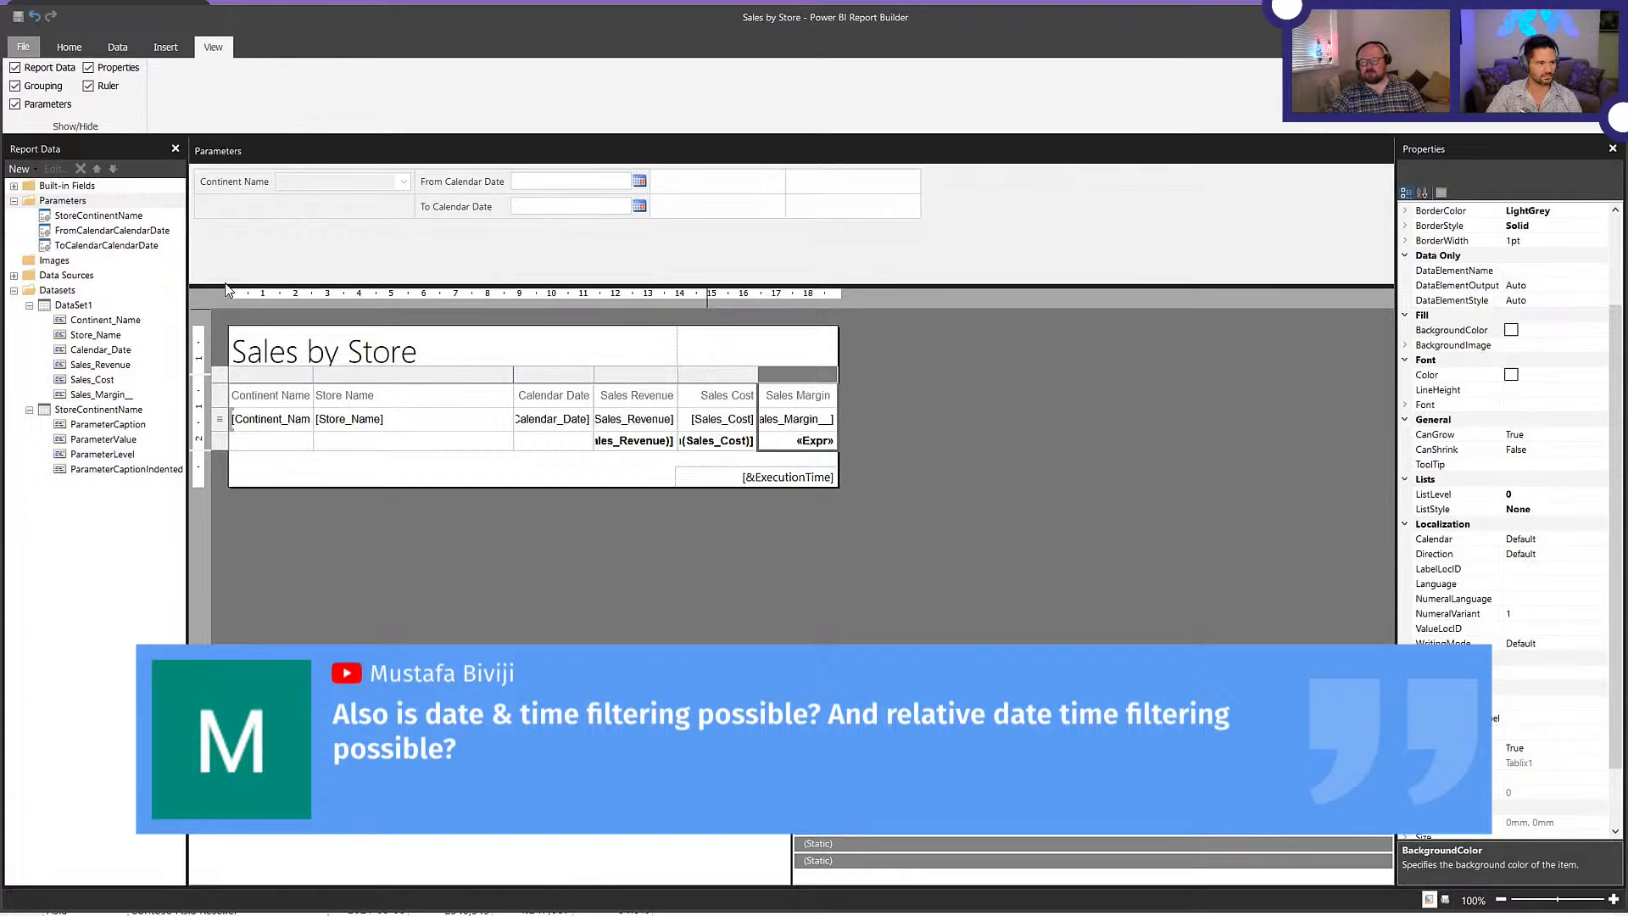
- View DataSet1's full query text in the expression editor, leaving the query and dataset unchanged
right_click(74, 305)
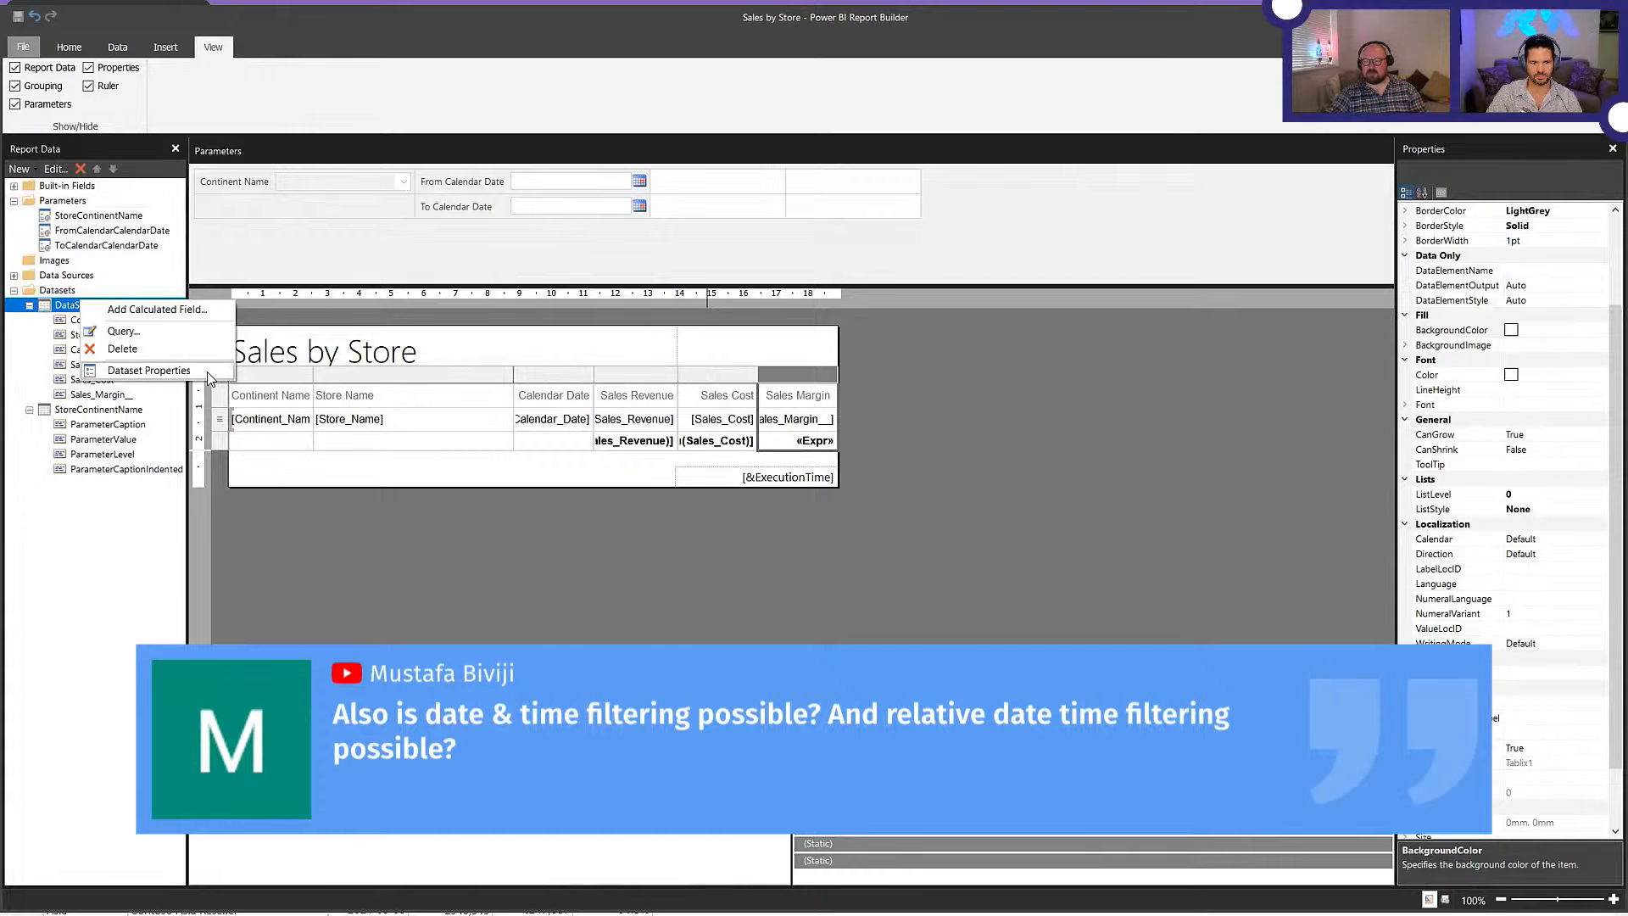
click(930, 470)
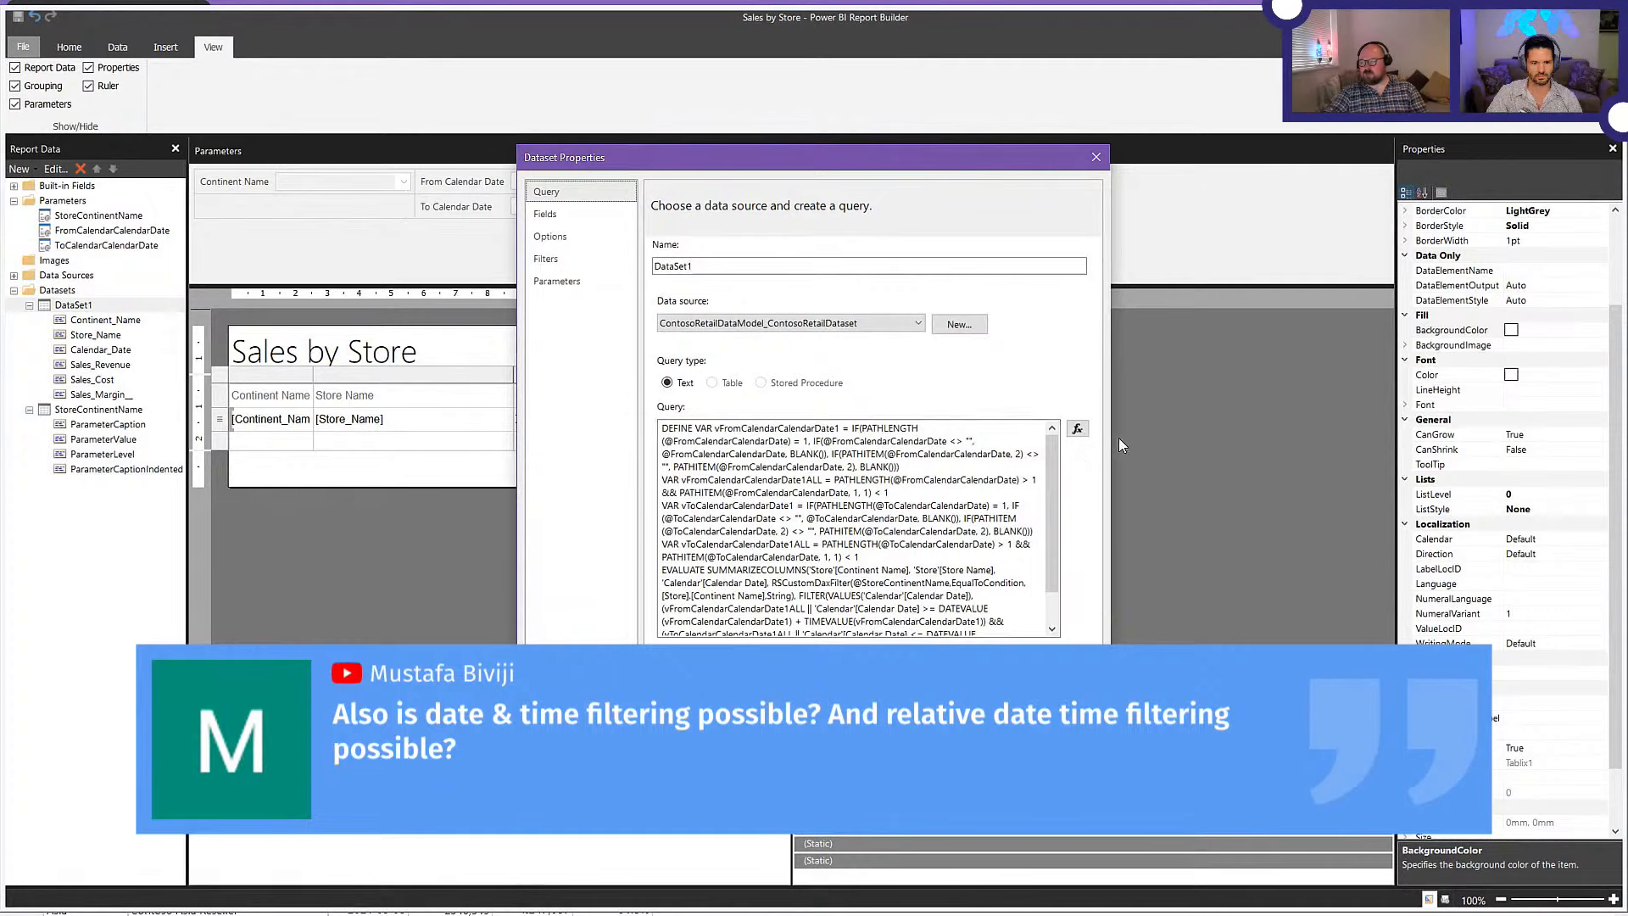
scroll(1054, 477, down, 2)
scroll(1050, 460, up, 2)
click(1077, 430)
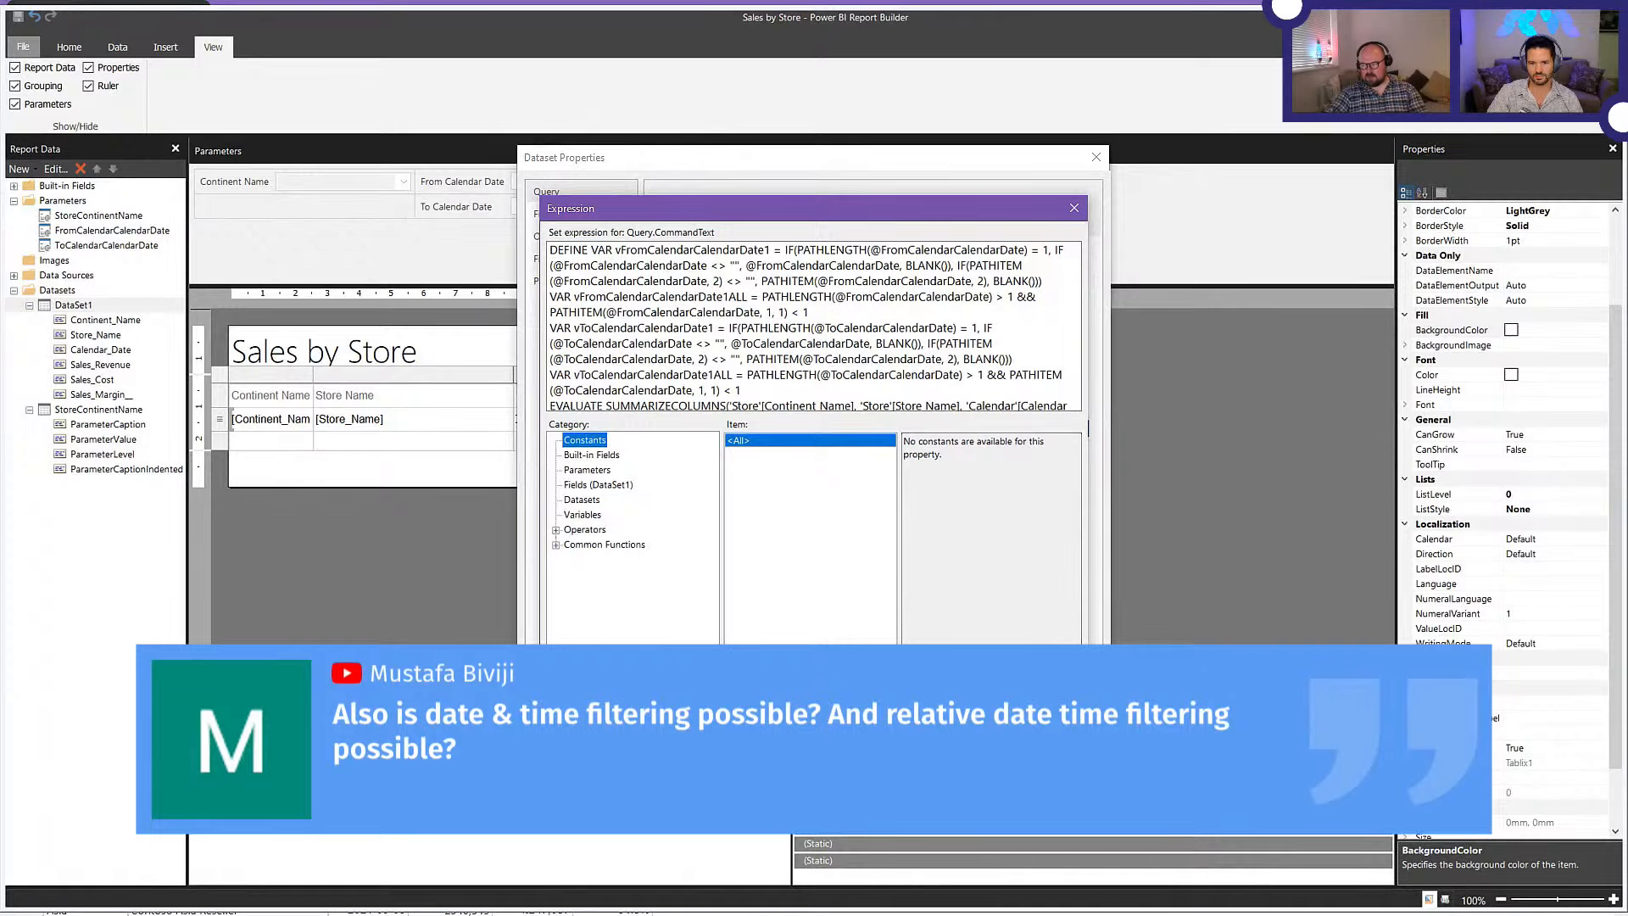
click(1048, 685)
click(1060, 746)
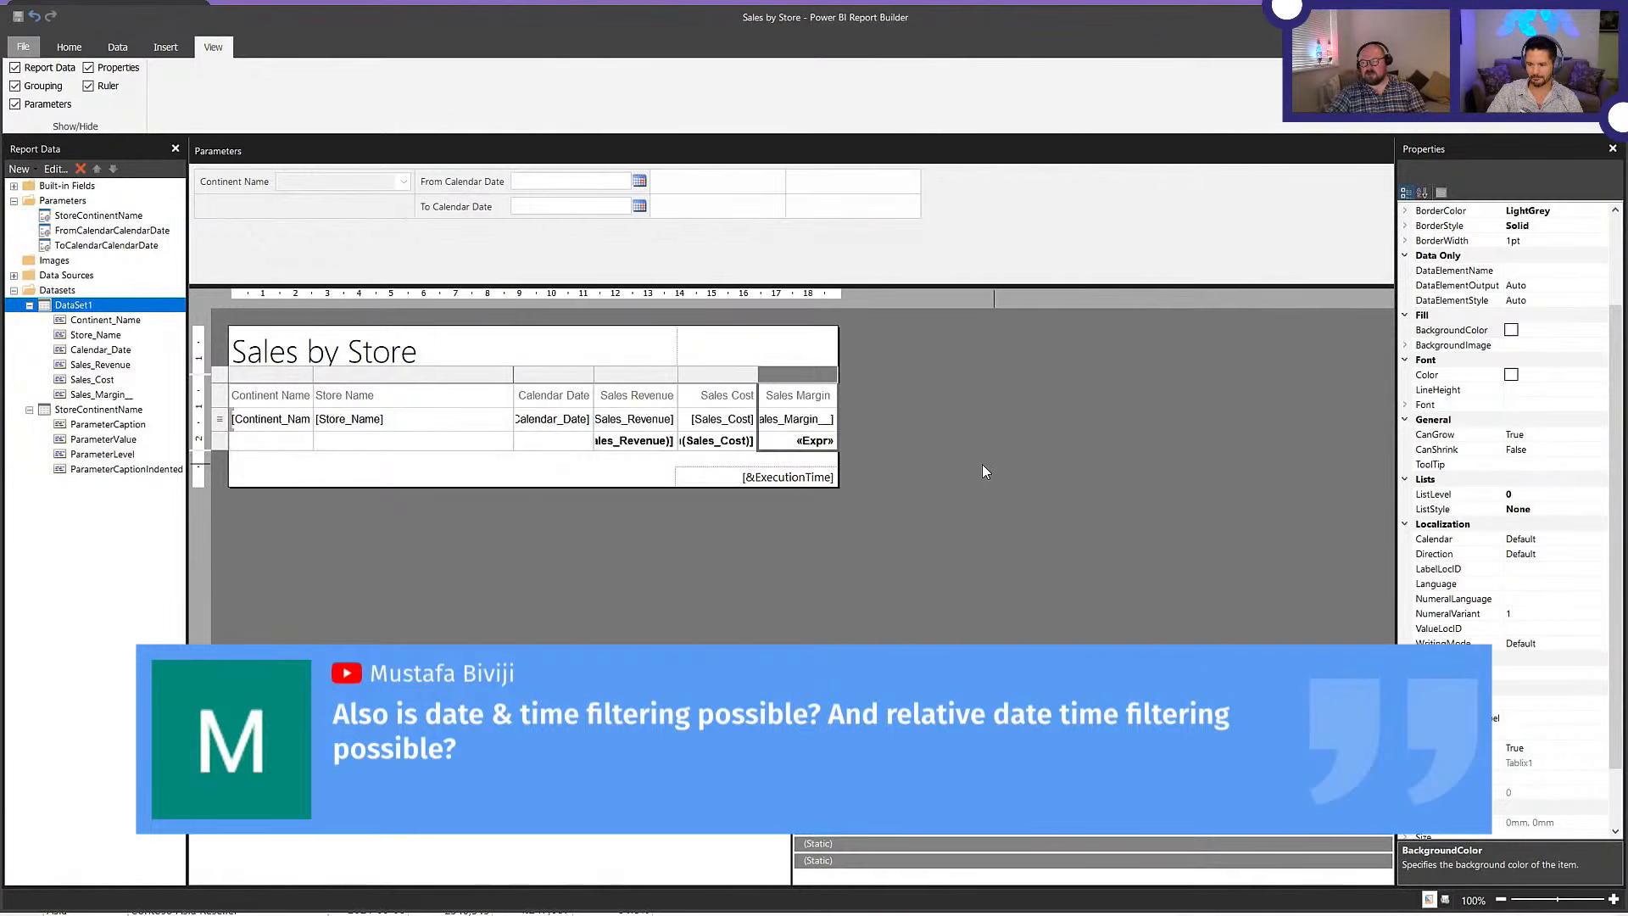